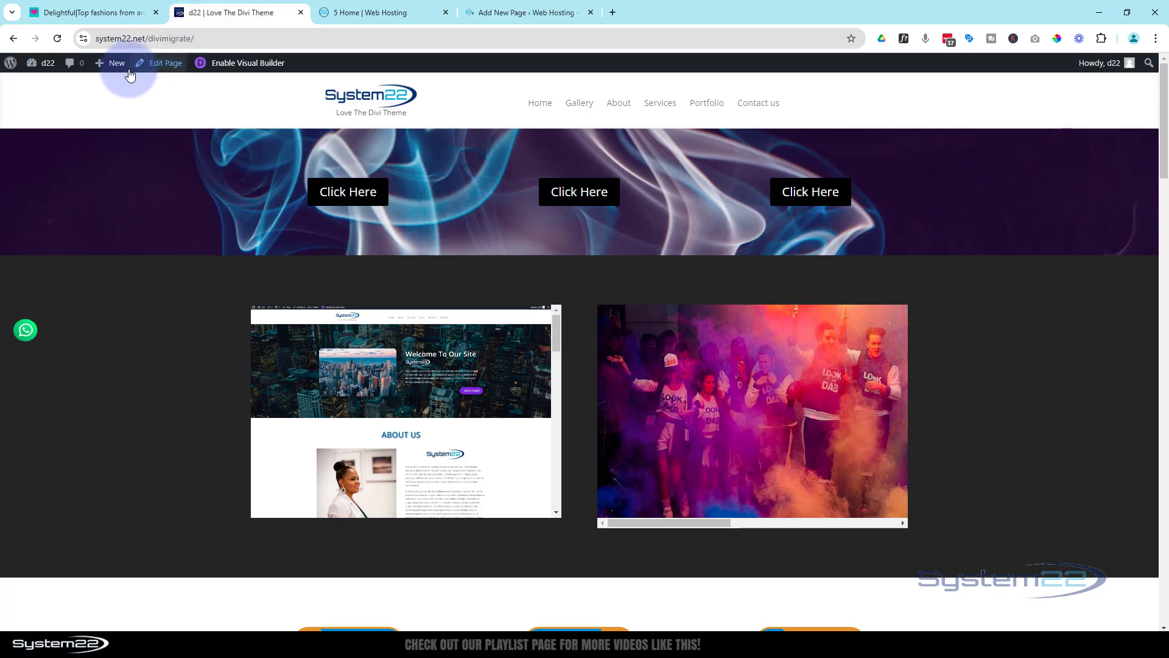
Create a new page titled "Home 4" on the d22 site and open it in the Divi Builder
{"action": "mouse_move", "coordinate": [112, 62]}
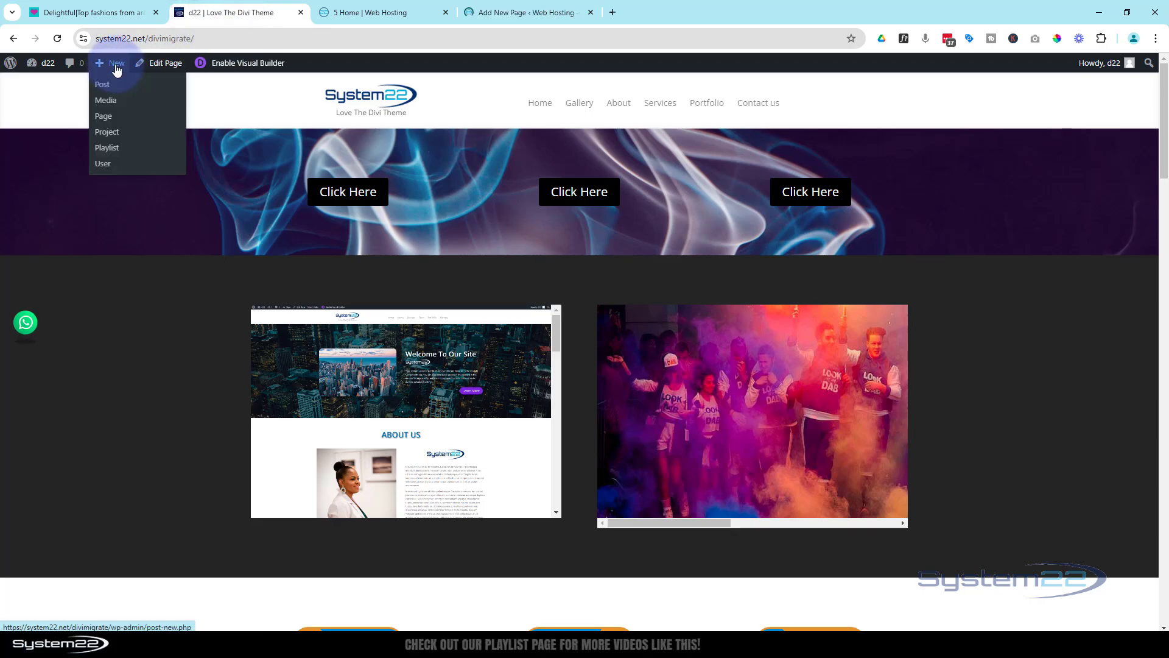
{"action": "middle_click", "coordinate": [104, 121]}
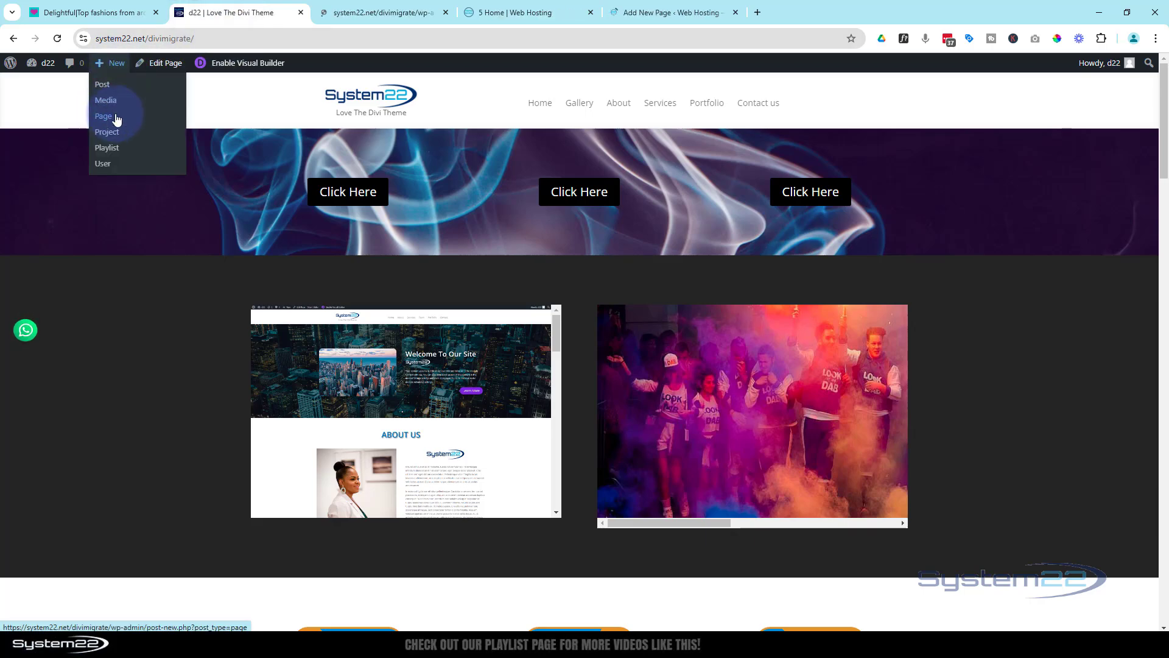
{"action": "left_click_drag", "start_coordinate": [498, 17], "coordinate": [372, 13]}
{"action": "left_click", "coordinate": [505, 14]}
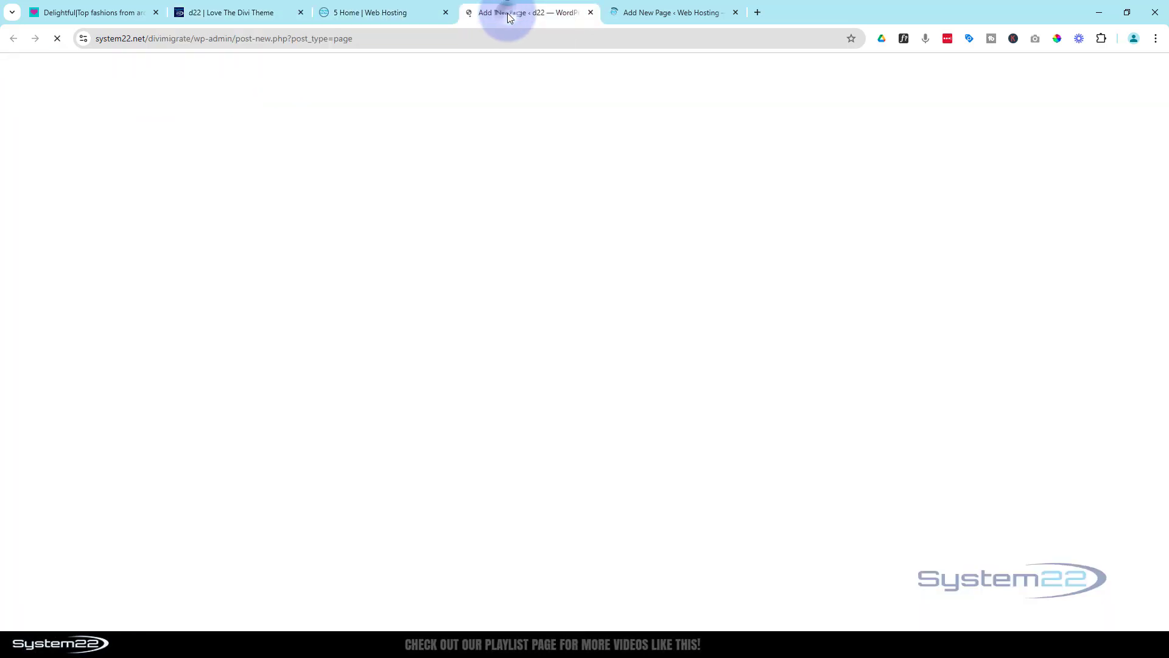
{"action": "left_click", "coordinate": [242, 125]}
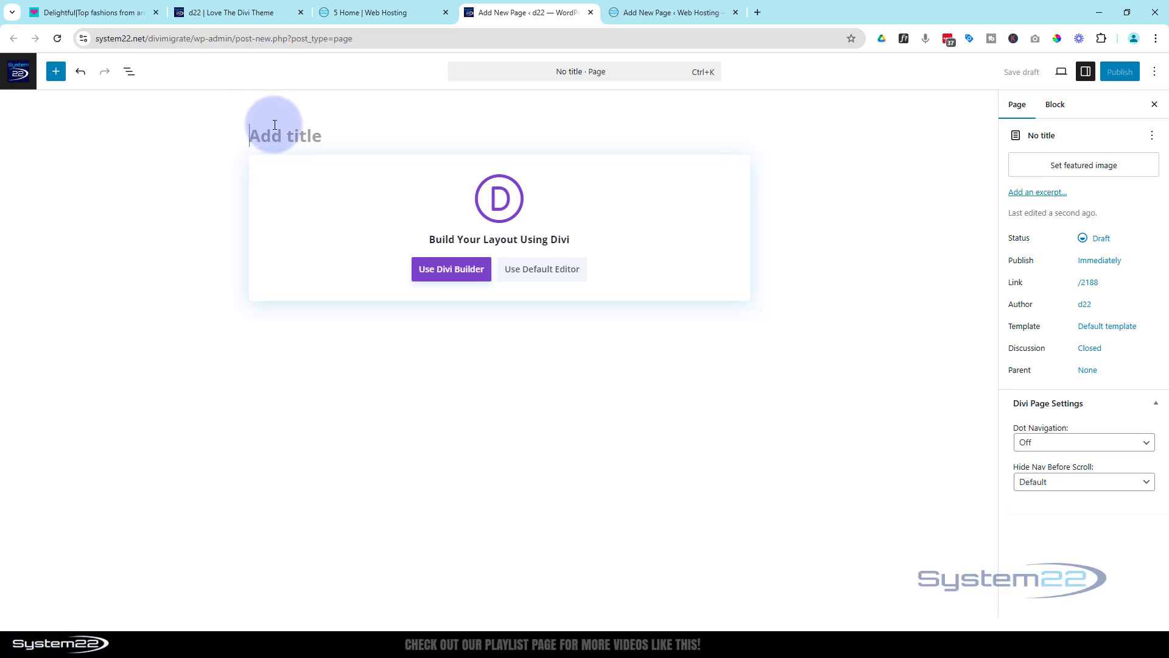
{"action": "type", "text": "Home 4"}
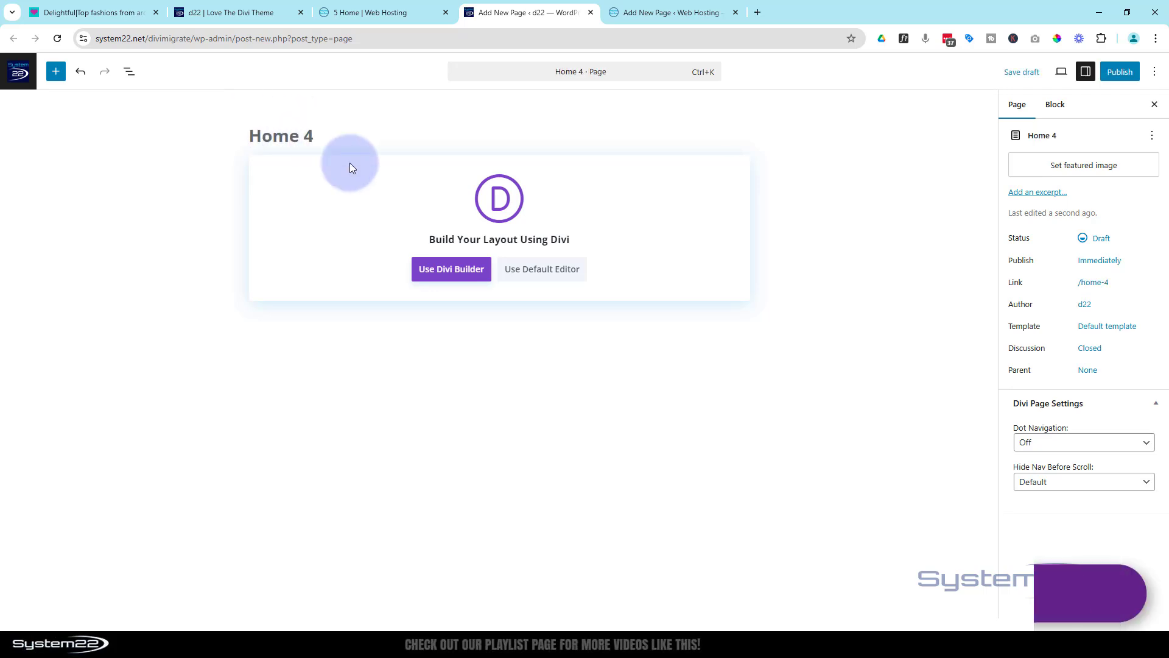
{"action": "left_click", "coordinate": [442, 274]}
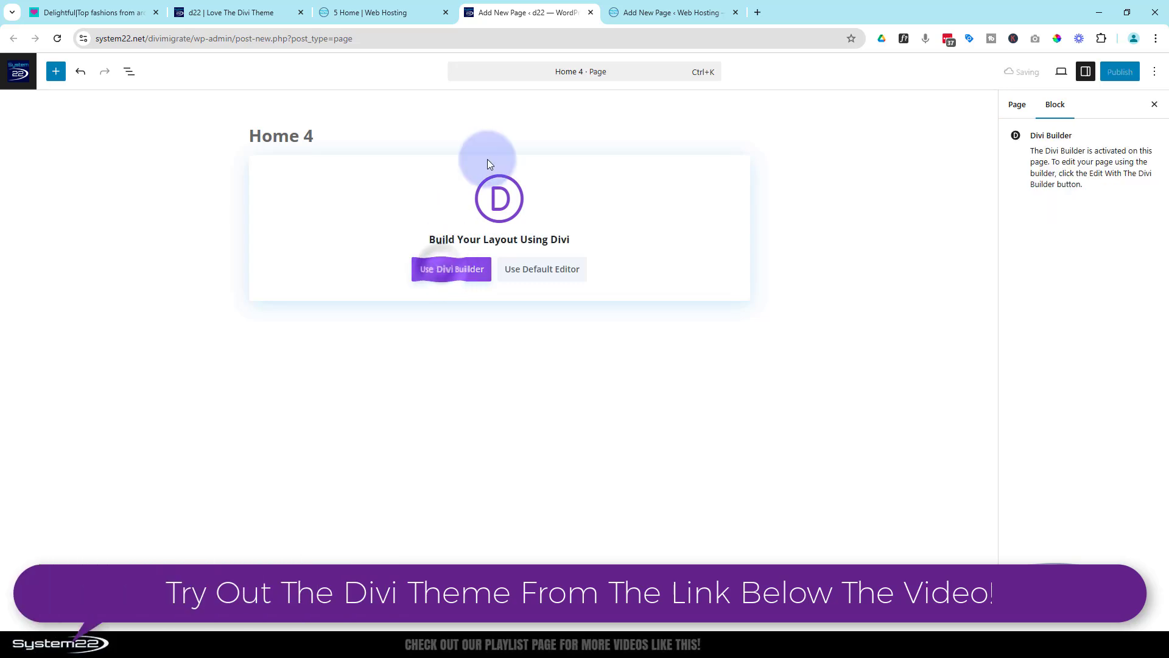
Title the new page on the Web Hosting site "Home 5" and open it in the Divi Builder
{"action": "left_click", "coordinate": [652, 12]}
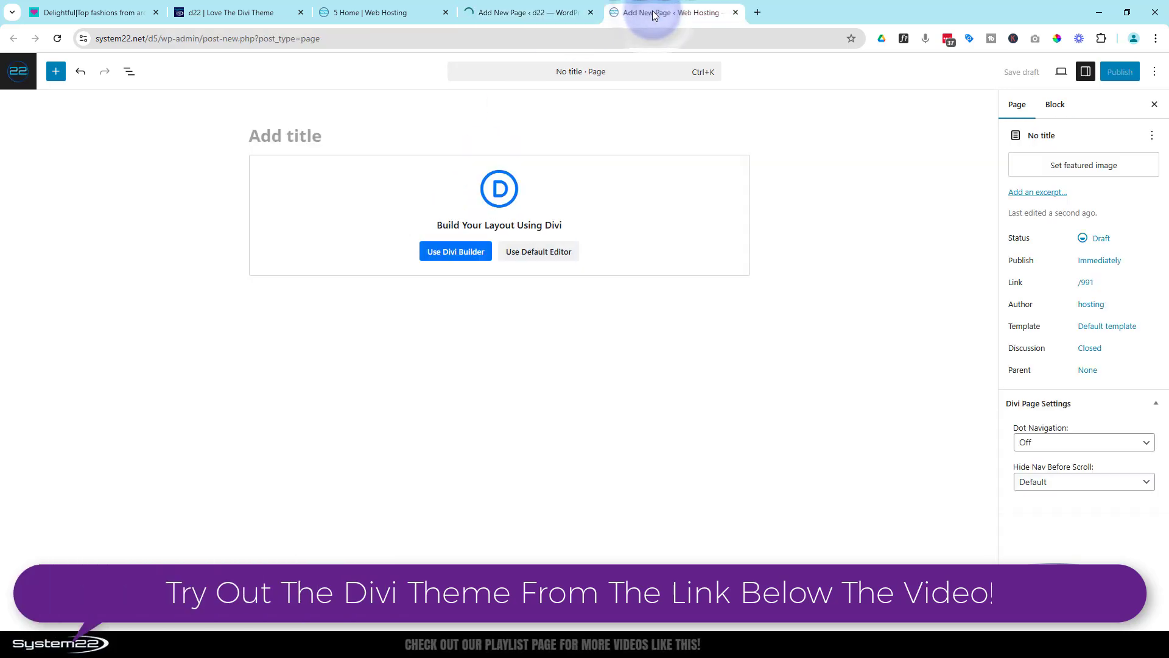
{"action": "left_click", "coordinate": [295, 137]}
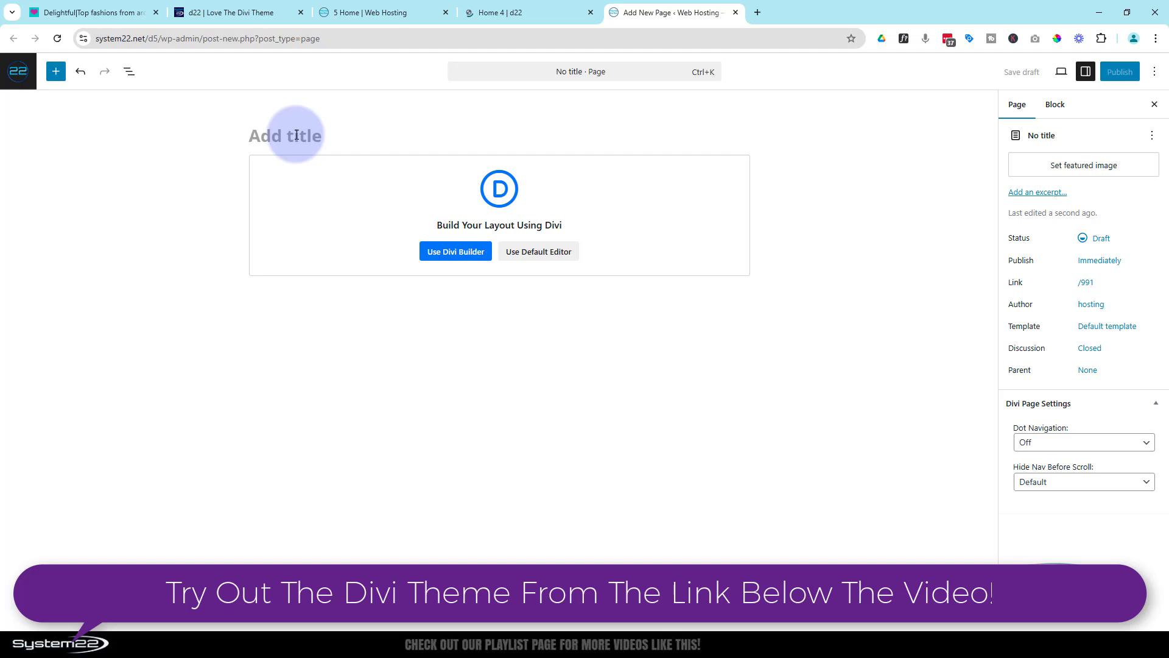
{"action": "type", "text": "Home "}
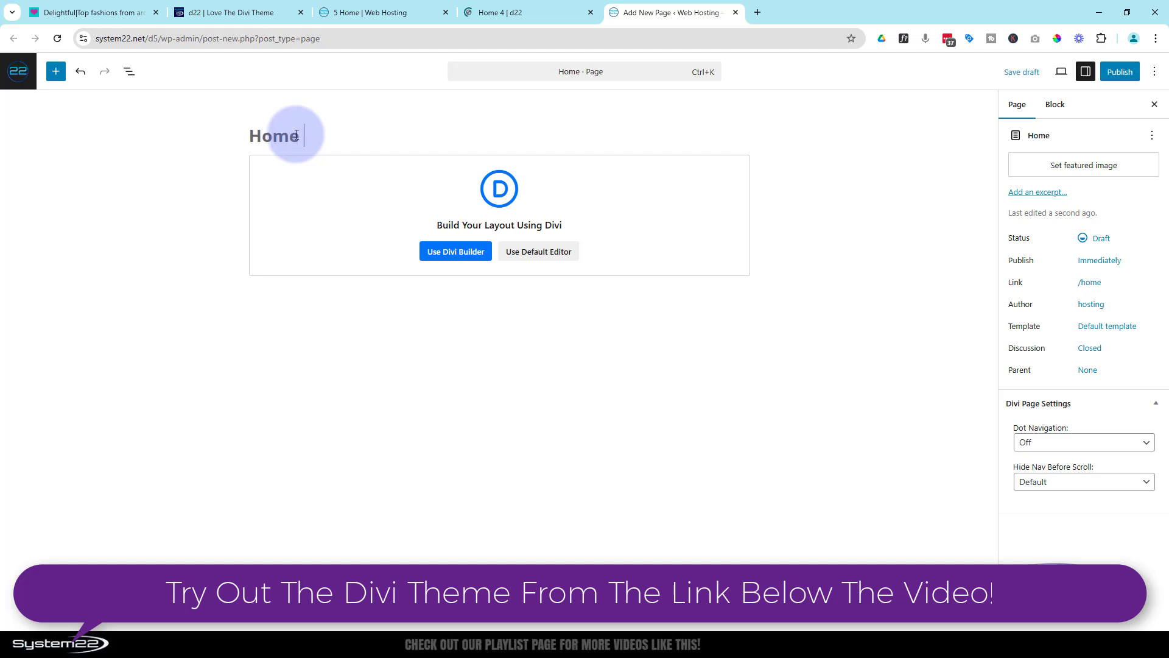
{"action": "type", "text": "5"}
{"action": "left_click", "coordinate": [444, 253]}
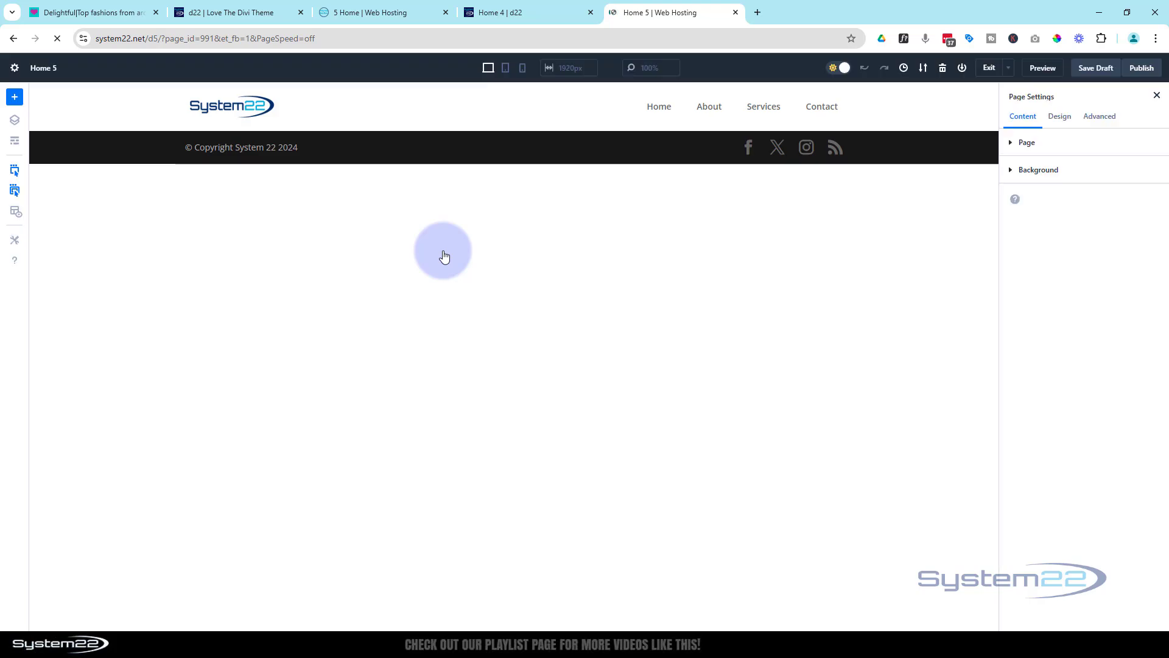
Return to the Home 4 page, start building from scratch and insert a two-column row with three-fifths and two-fifths widths
{"action": "left_click", "coordinate": [527, 13]}
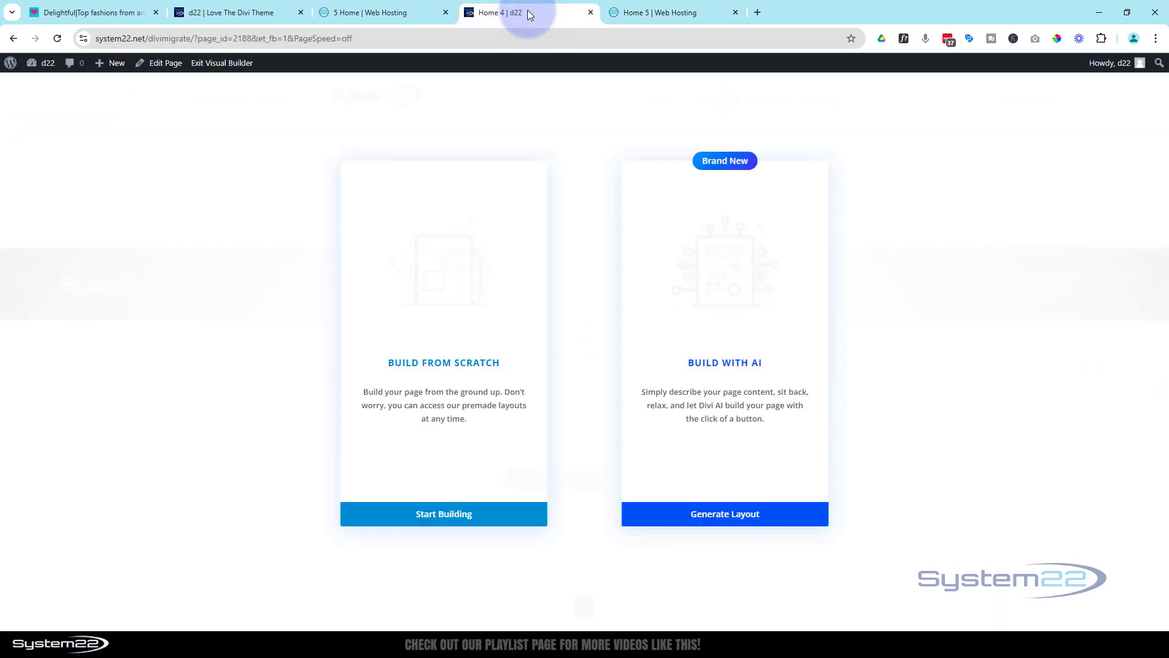
{"action": "left_click", "coordinate": [348, 515]}
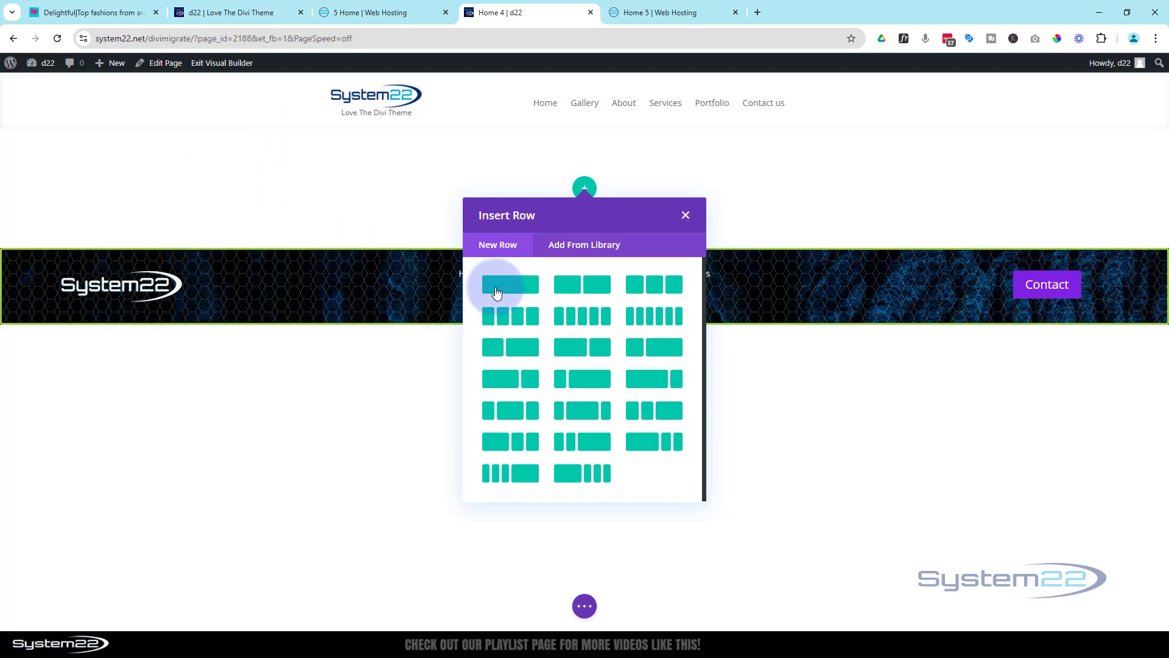
{"action": "left_click", "coordinate": [582, 355]}
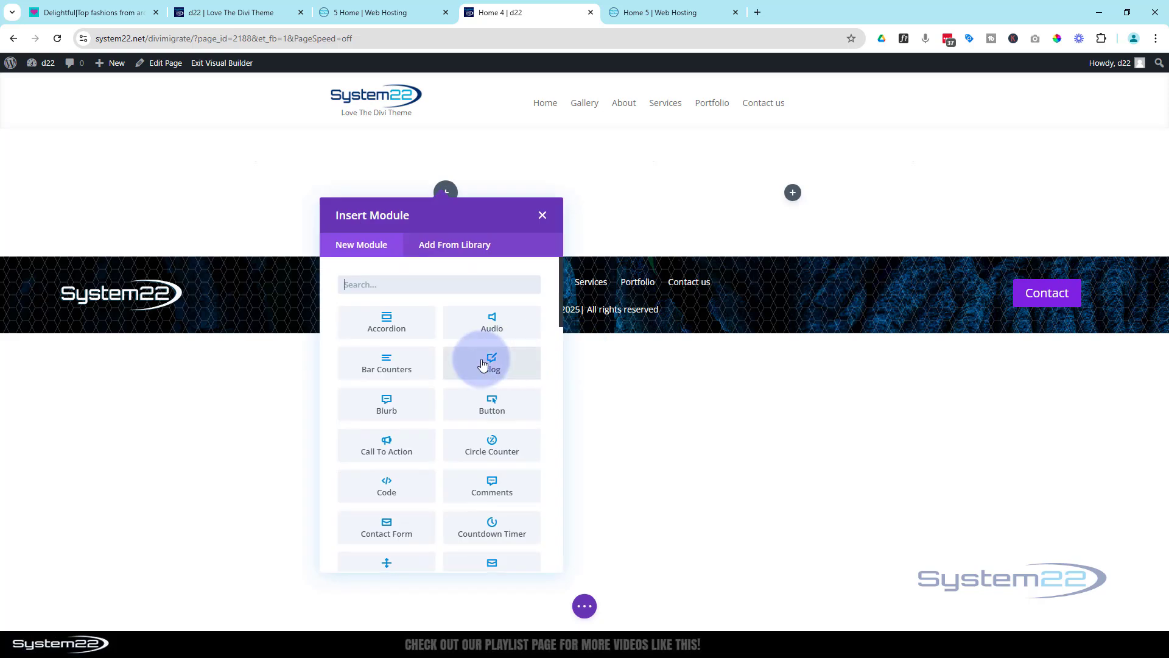
Add a Heading module to the row's first column with the text "Divi 4 Hero Section"
{"action": "scroll", "coordinate": [450, 356], "scroll_direction": "down", "scroll_amount": 6}
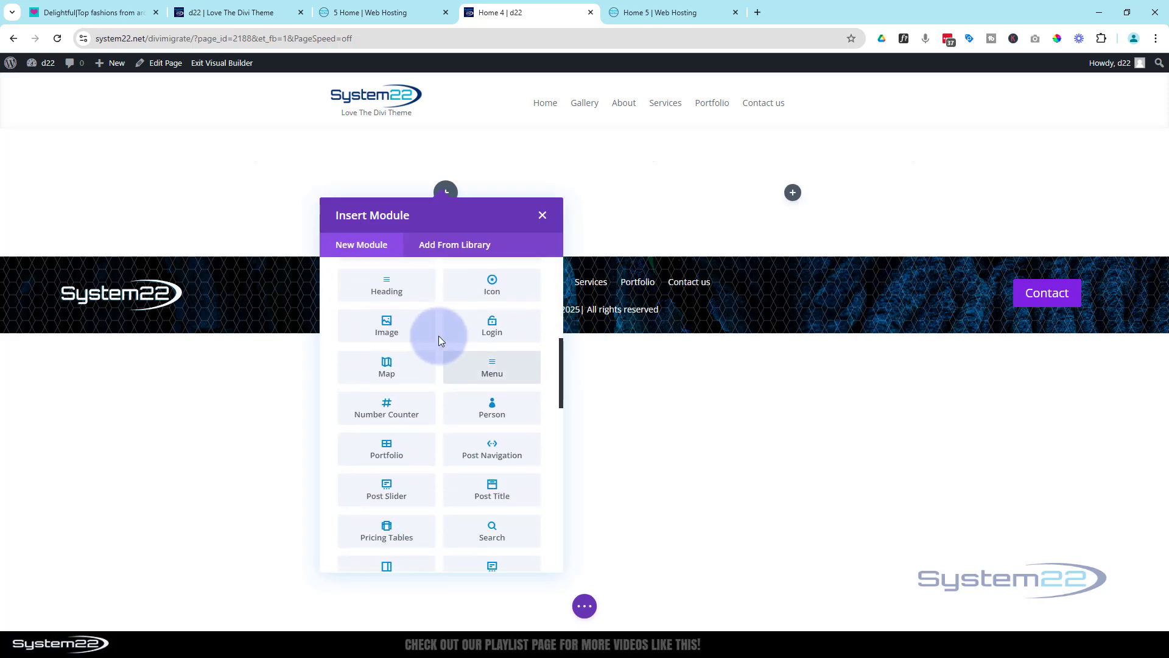
{"action": "left_click", "coordinate": [393, 294]}
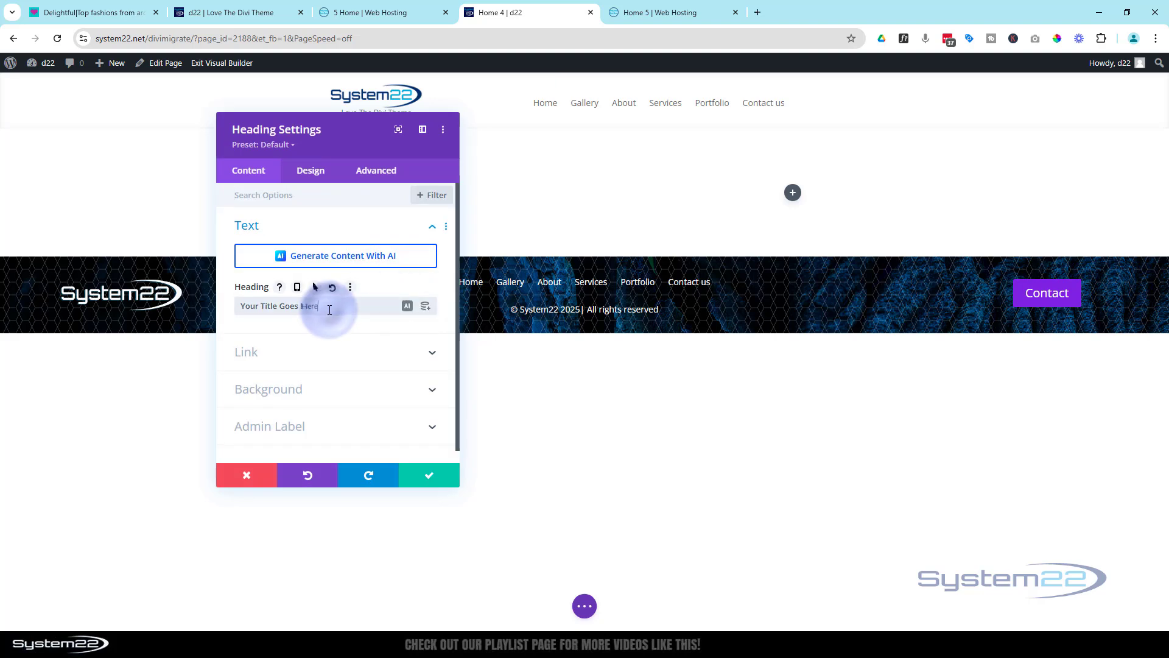
{"action": "left_click_drag", "start_coordinate": [324, 306], "coordinate": [223, 314]}
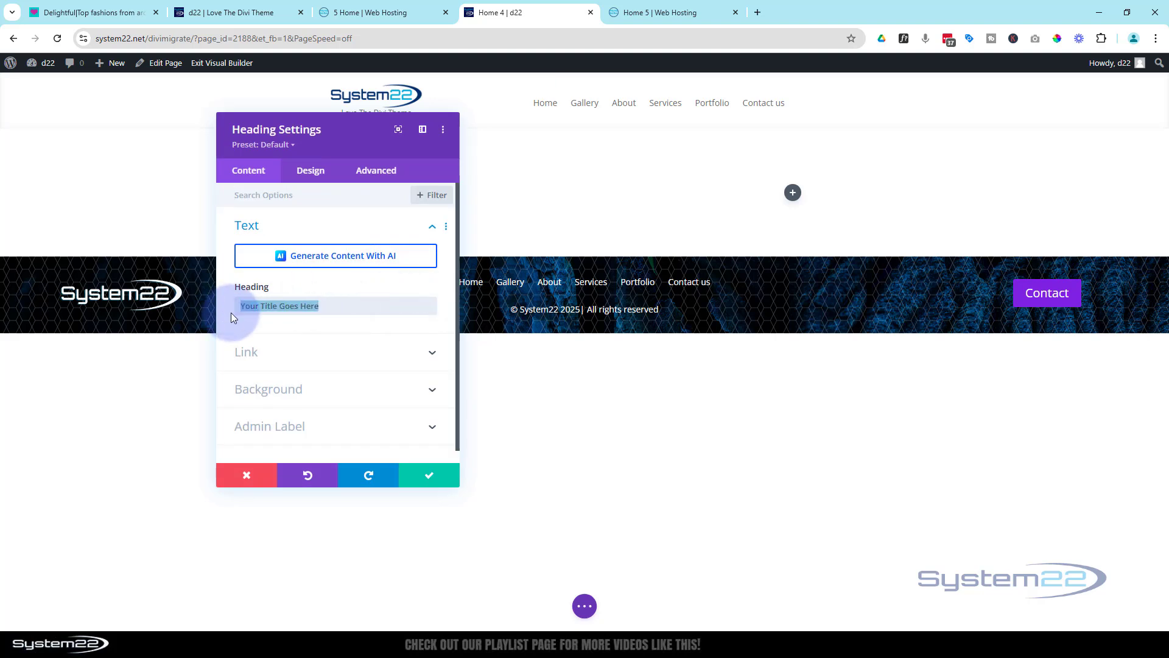
{"action": "type", "text": "Divi"}
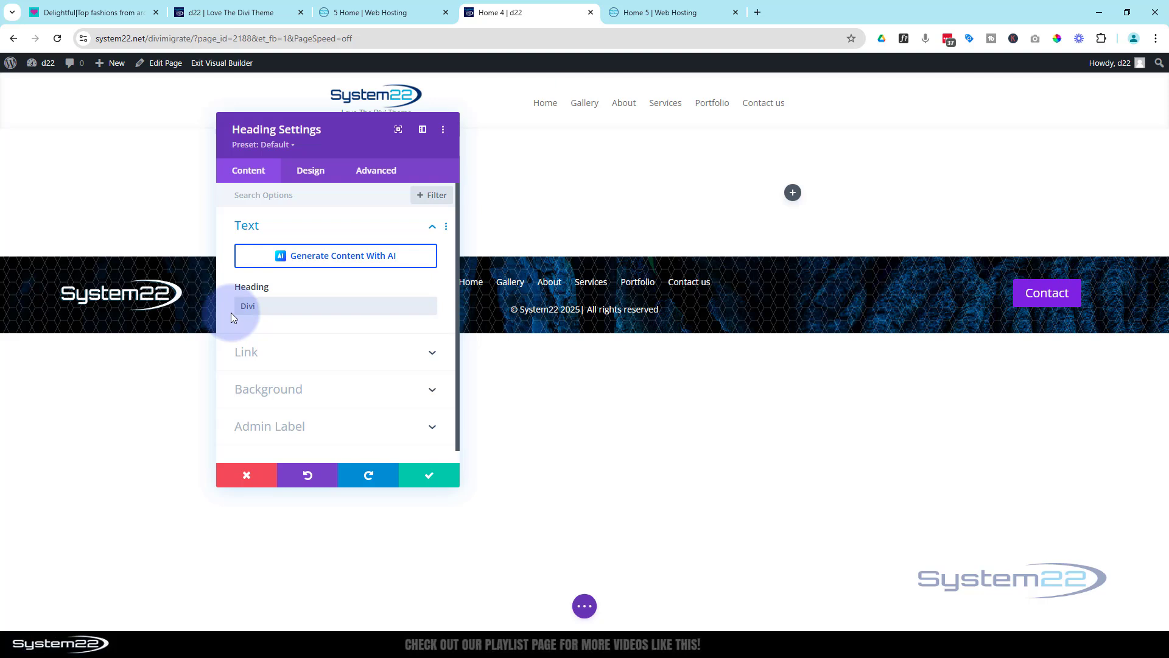
{"action": "type", "text": " 4 Hero Section"}
Set the hero heading's font to Anton and its font style to uppercase
{"action": "left_click_drag", "start_coordinate": [450, 182], "coordinate": [731, 217]}
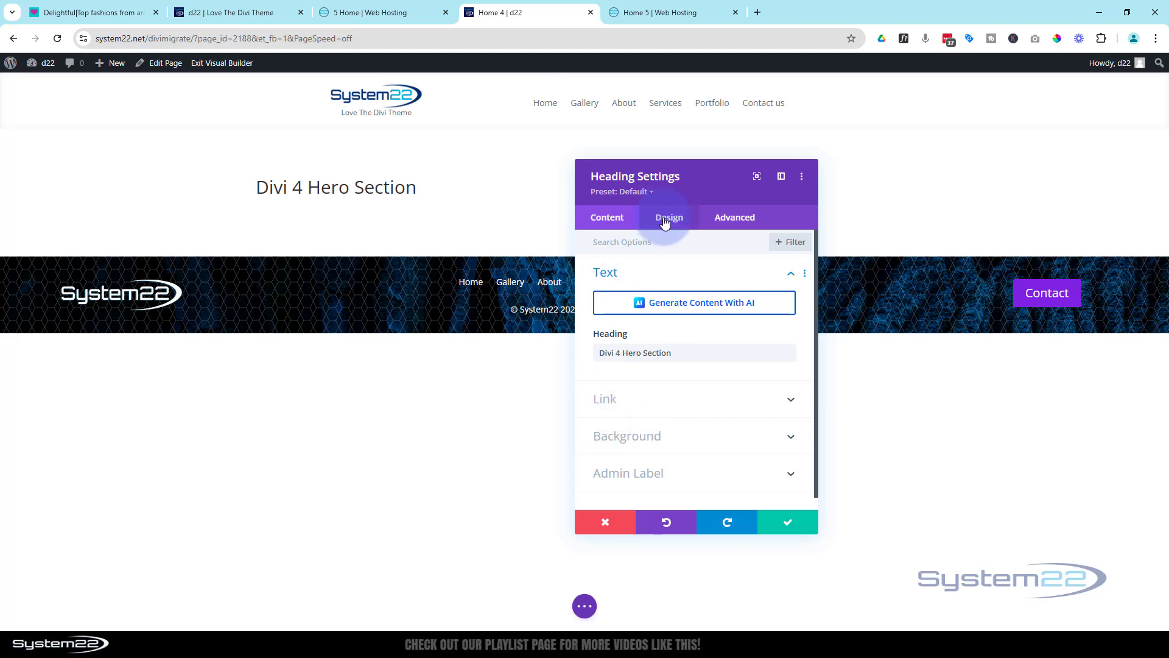
{"action": "left_click", "coordinate": [256, 178]}
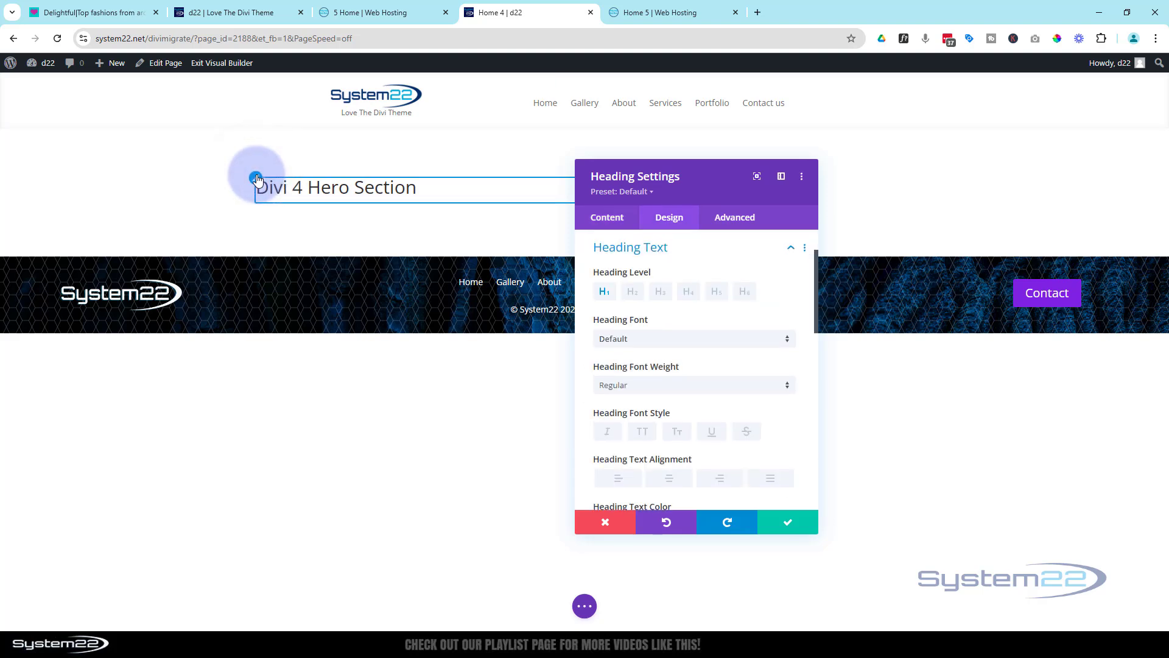
{"action": "left_click", "coordinate": [692, 342]}
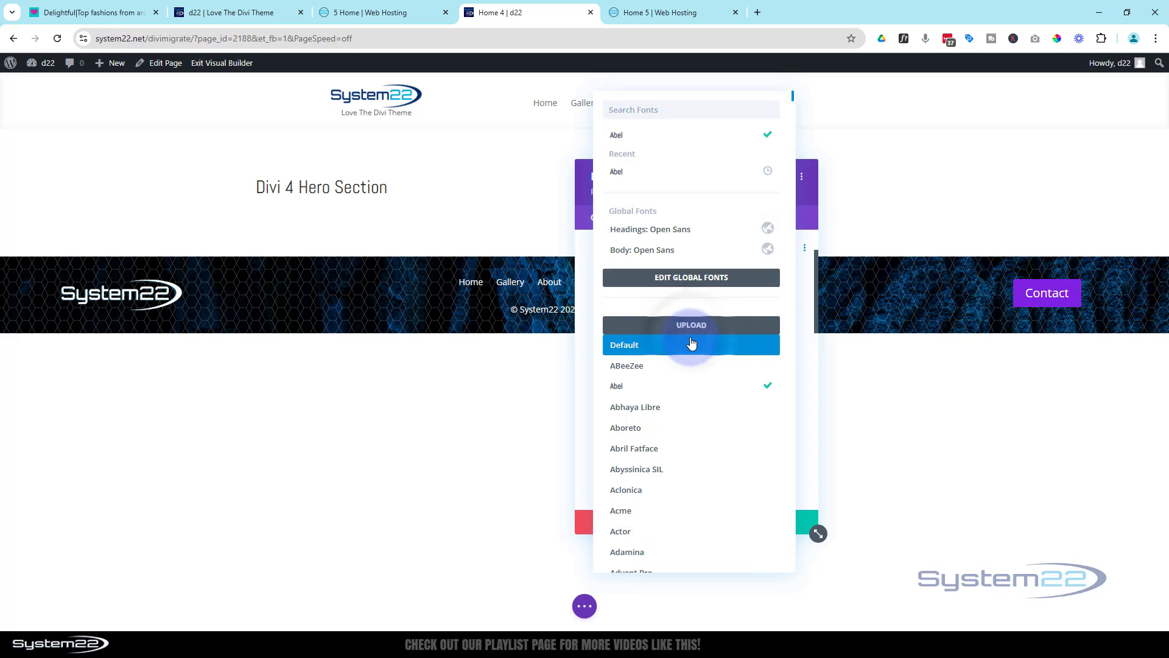
{"action": "left_click", "coordinate": [645, 111]}
{"action": "type", "text": "anton"}
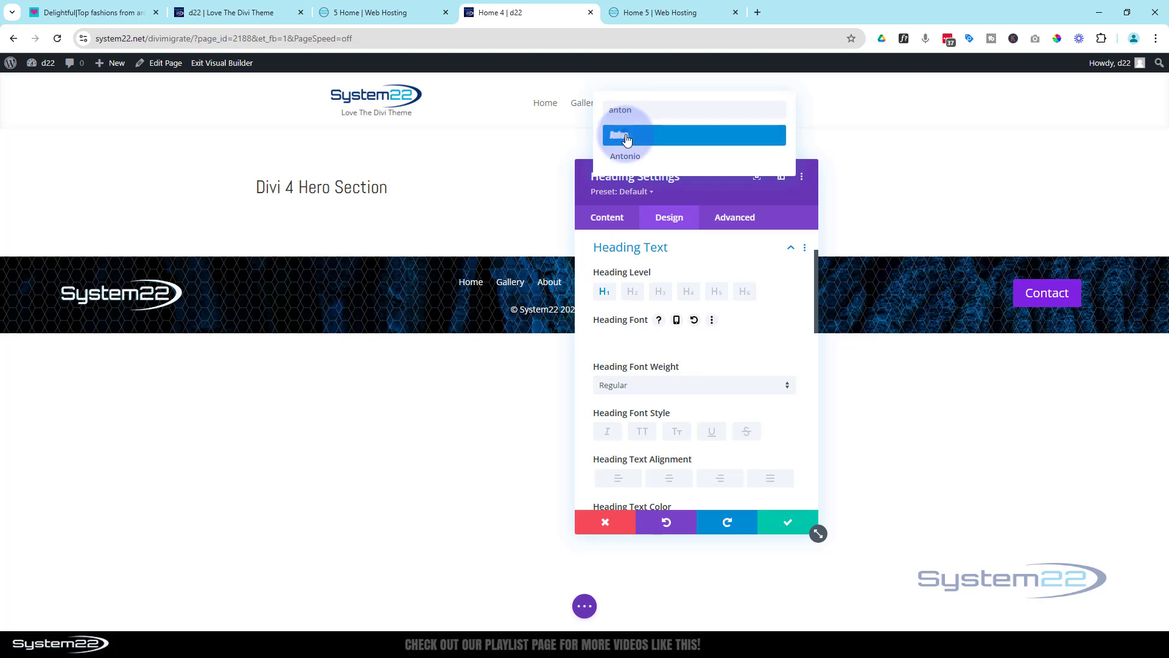
{"action": "left_click", "coordinate": [628, 137]}
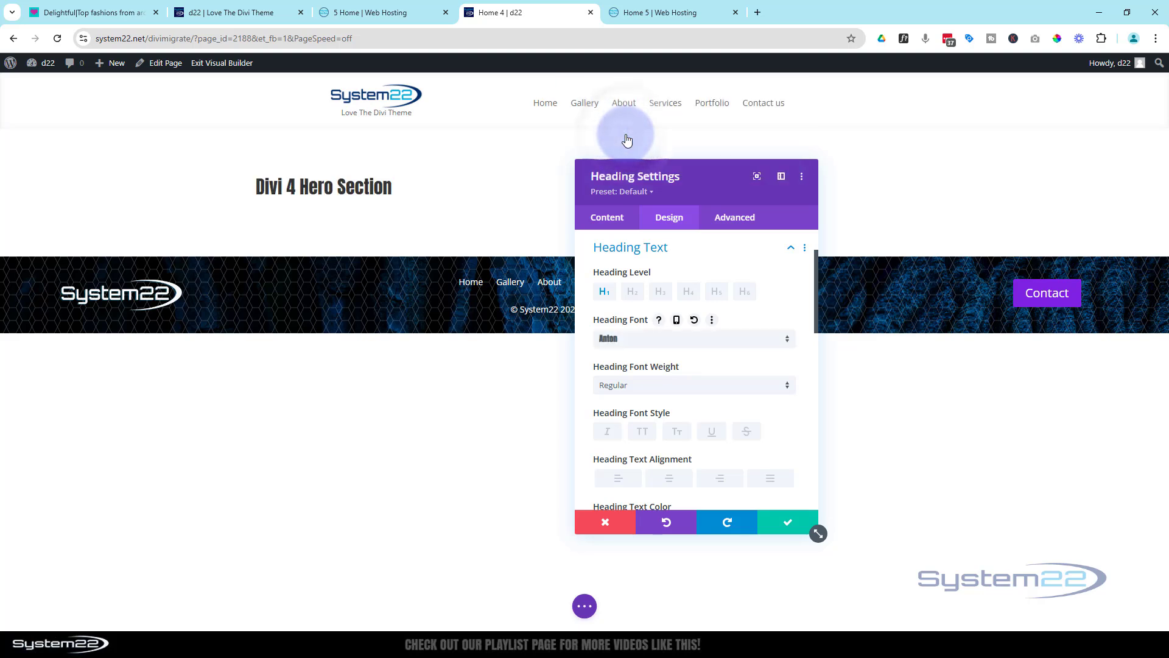
{"action": "left_click", "coordinate": [648, 438]}
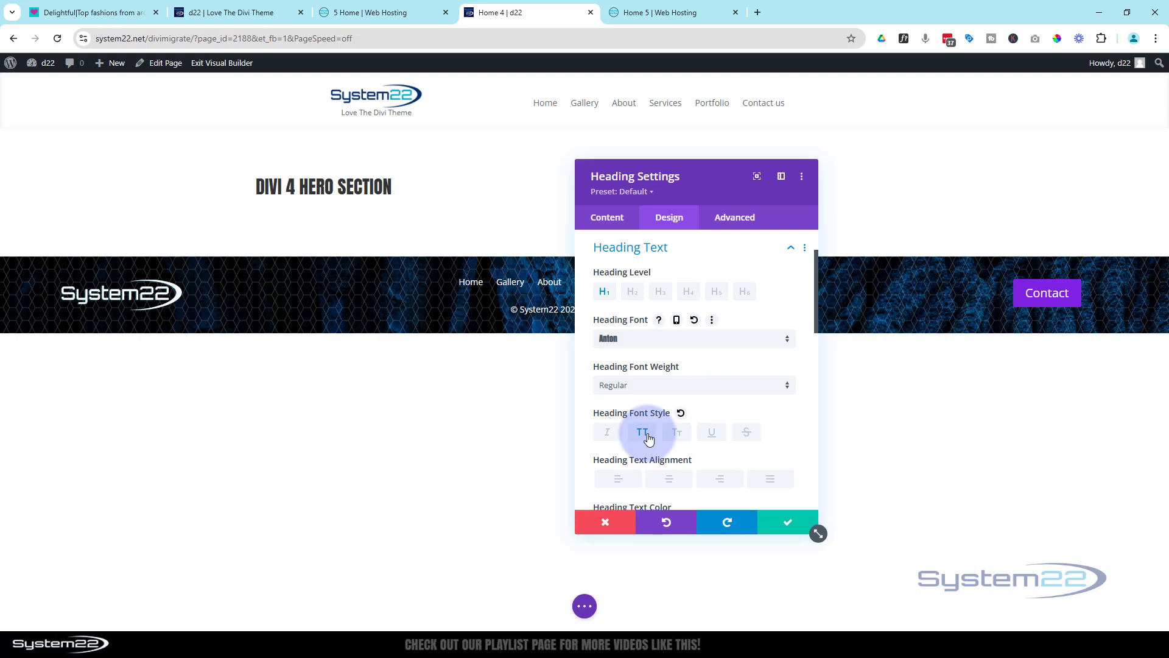
Set the heading text size to 150px and save the Heading module's settings
{"action": "scroll", "coordinate": [648, 439], "scroll_direction": "down", "scroll_amount": 3}
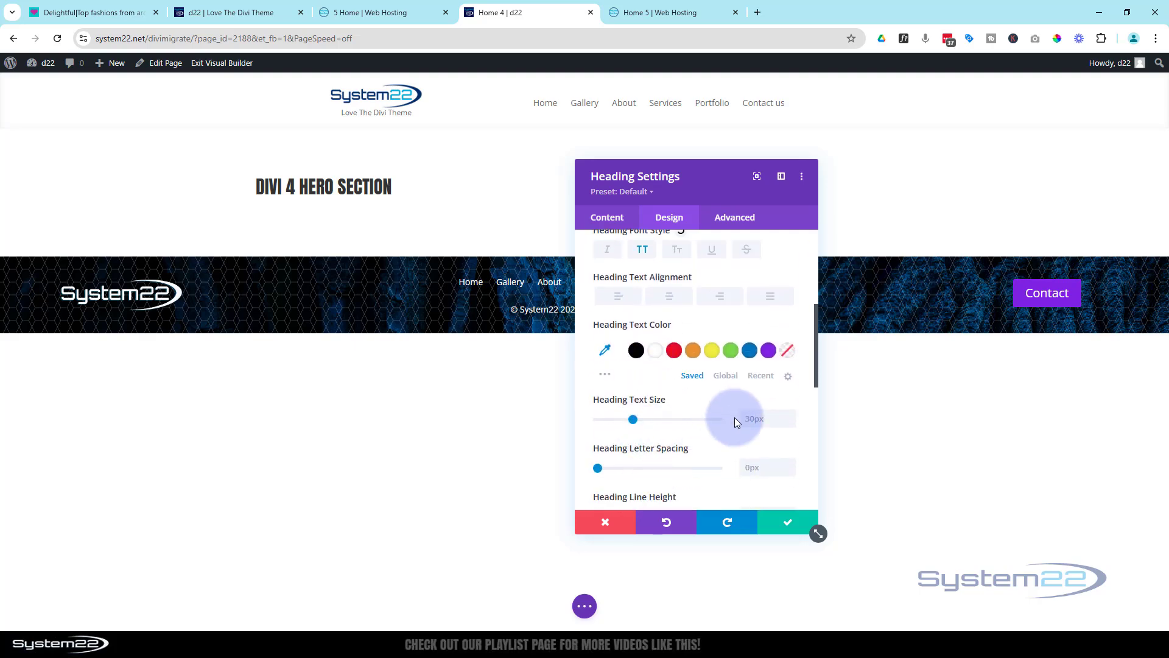
{"action": "left_click", "coordinate": [744, 413]}
{"action": "type", "text": "150px"}
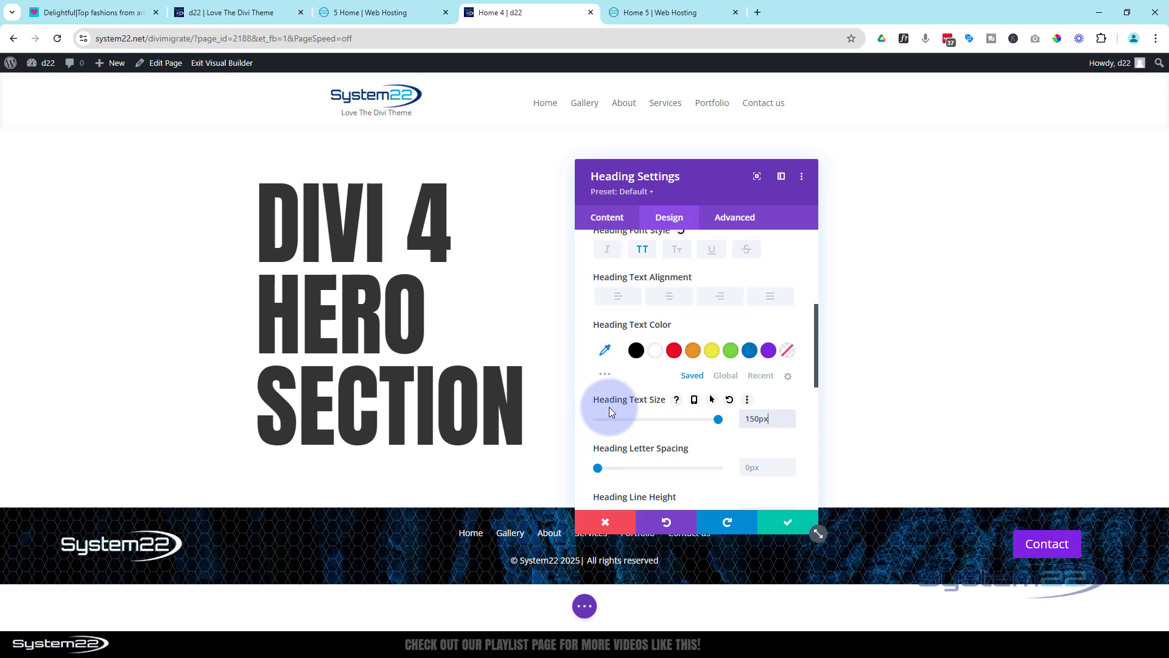
{"action": "left_click", "coordinate": [788, 524]}
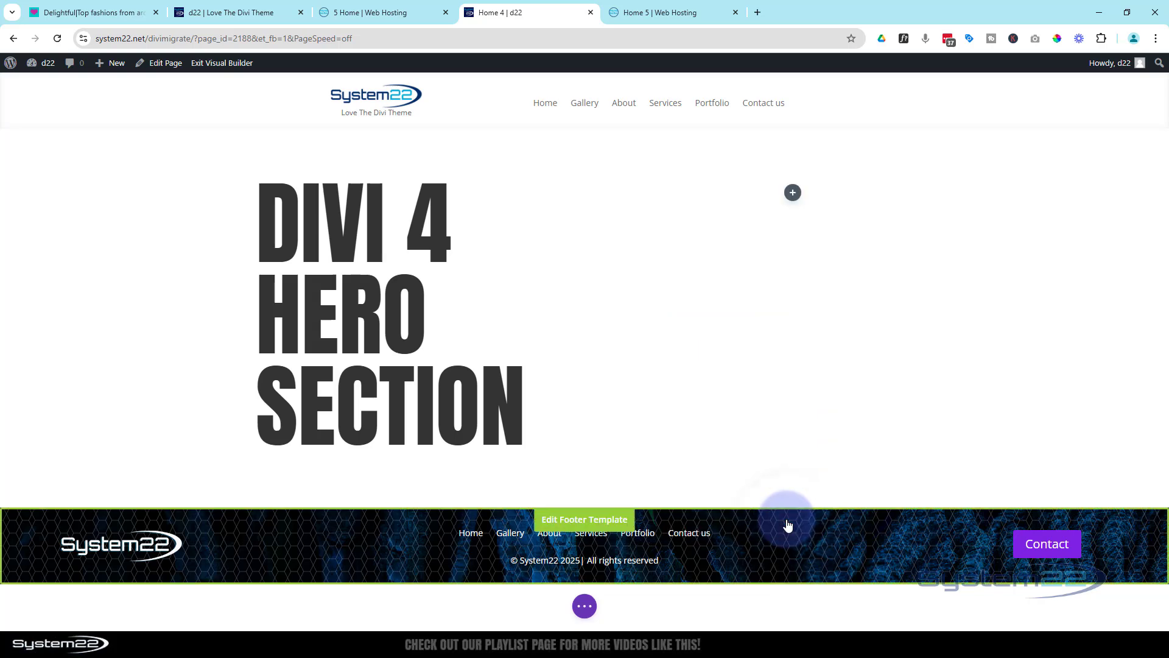
Add a Call To Action module to the row's second column and title it "Divi 4 Test"
{"action": "left_click", "coordinate": [792, 194]}
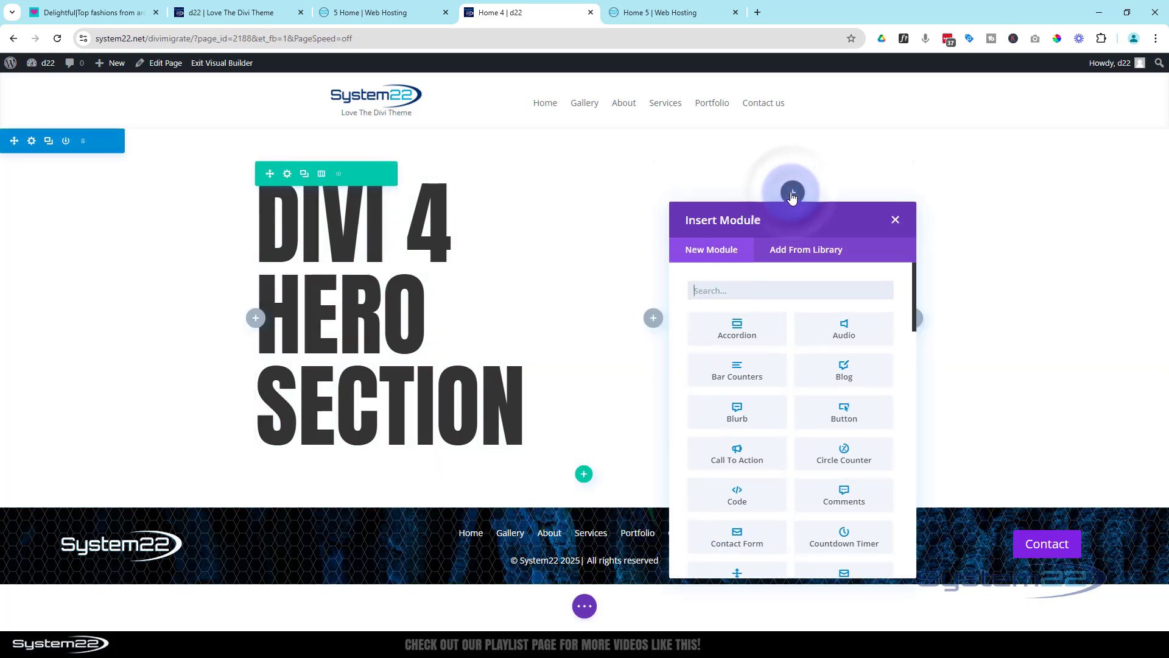
{"action": "left_click", "coordinate": [761, 446]}
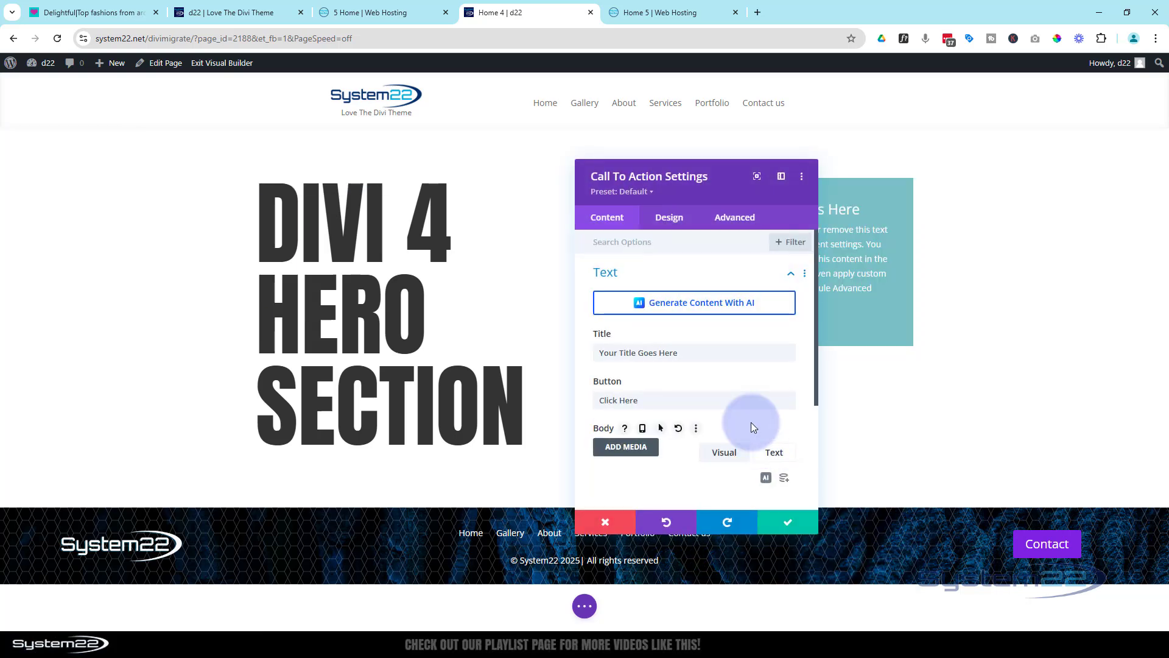
{"action": "left_click_drag", "start_coordinate": [705, 185], "coordinate": [450, 132]}
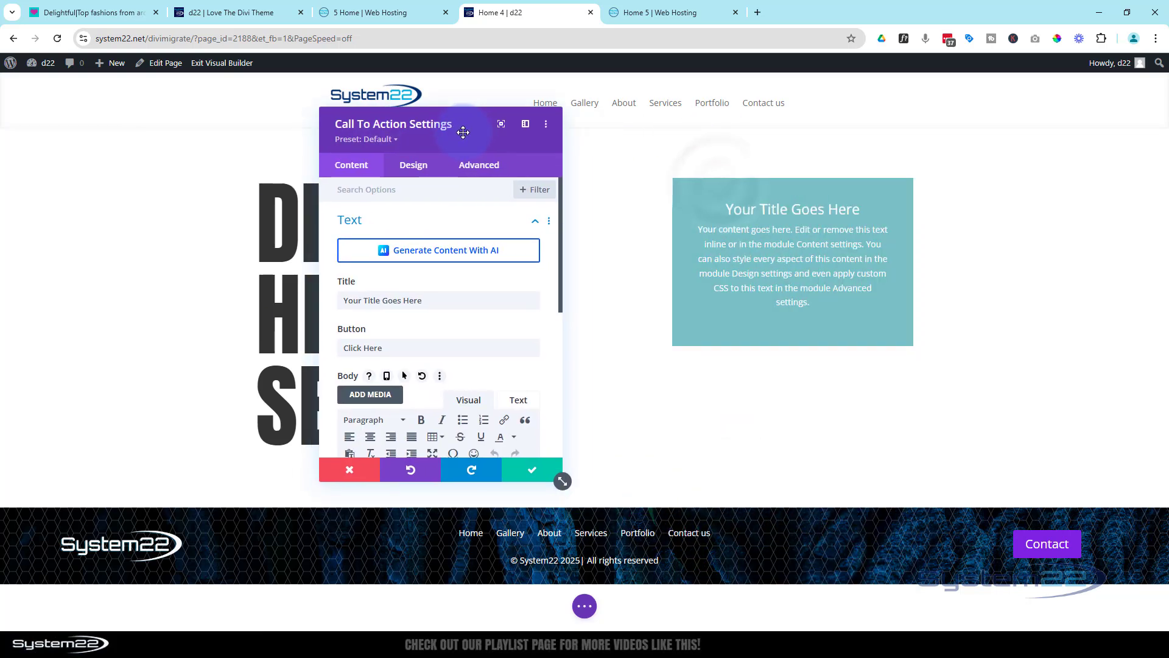
{"action": "left_click", "coordinate": [421, 300]}
{"action": "left_click_drag", "start_coordinate": [424, 301], "coordinate": [335, 284]}
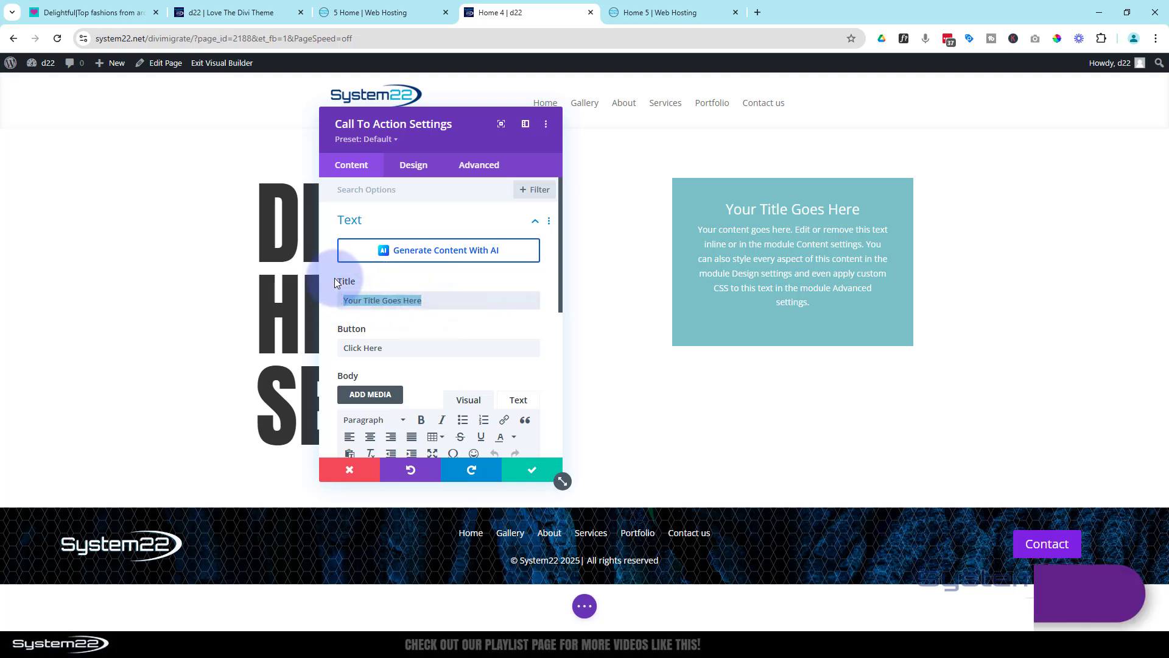
{"action": "type", "text": "Divi 4 Test"}
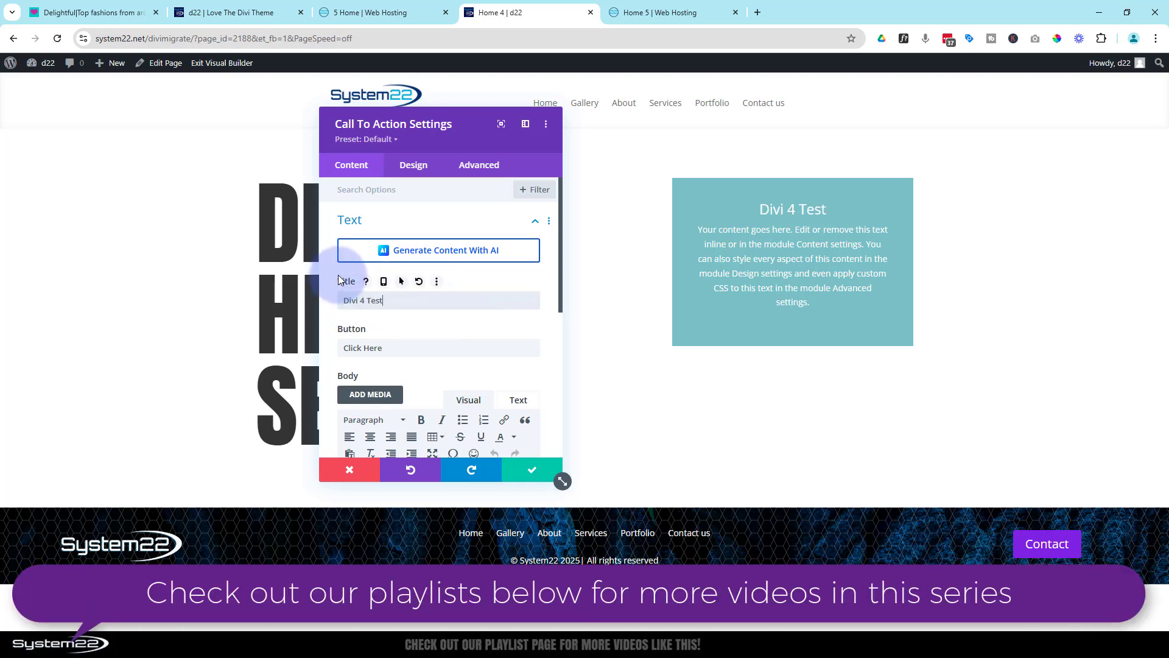
Set the Call To Action title's font to Anton
{"action": "left_click", "coordinate": [726, 209]}
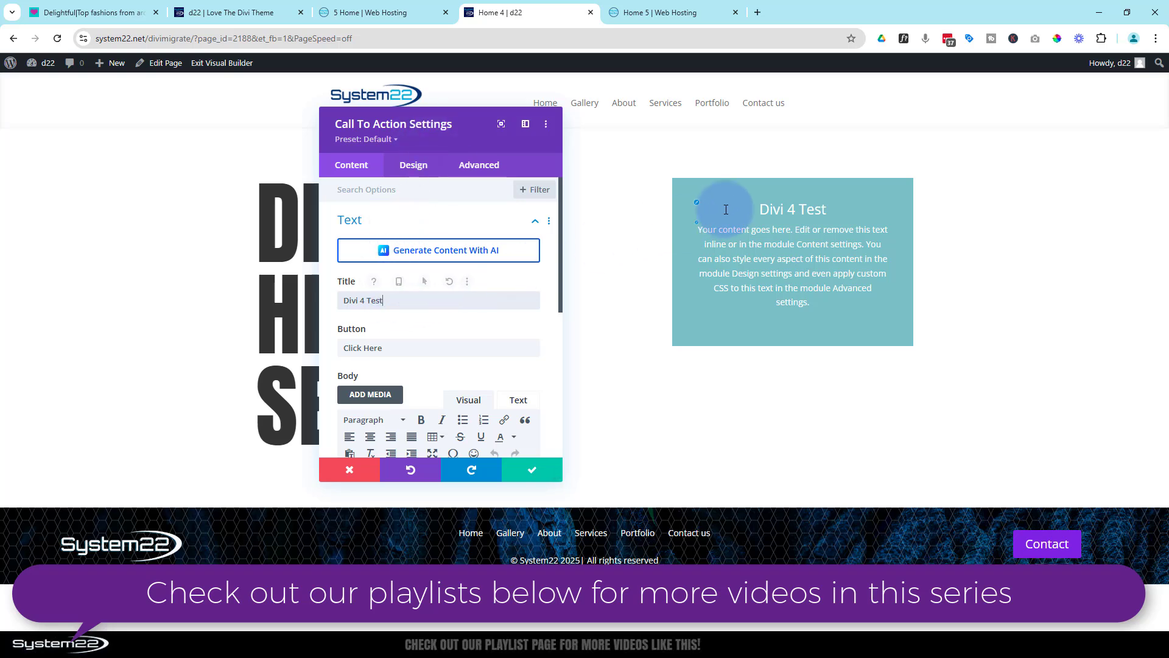
{"action": "left_click", "coordinate": [698, 209]}
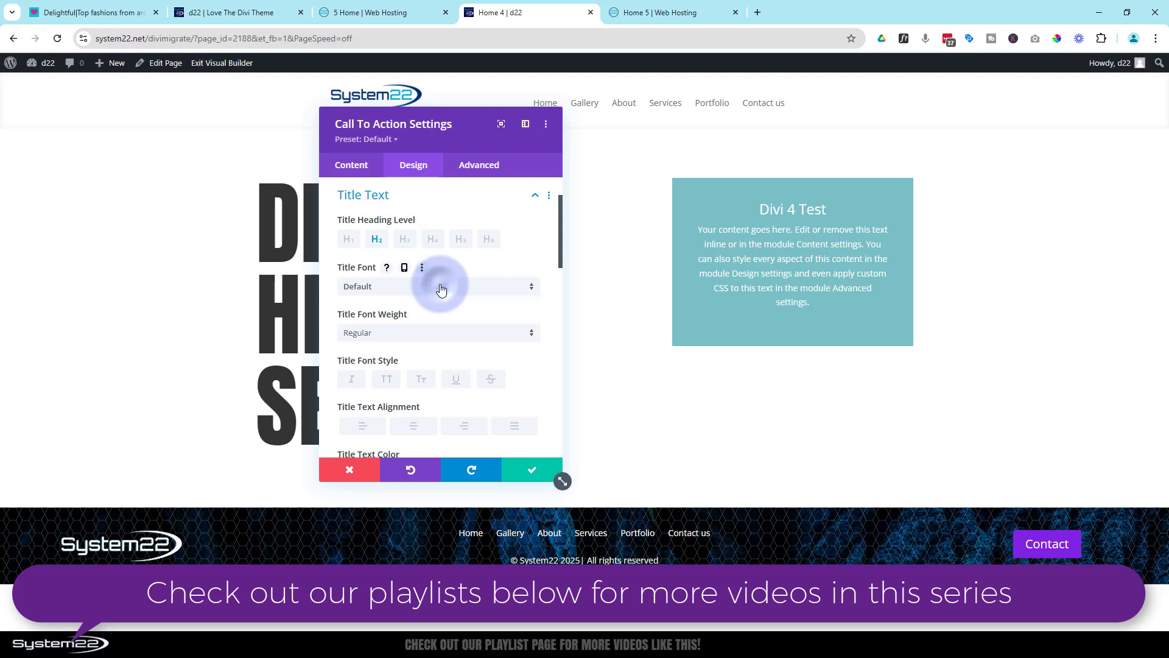
{"action": "left_click", "coordinate": [442, 288]}
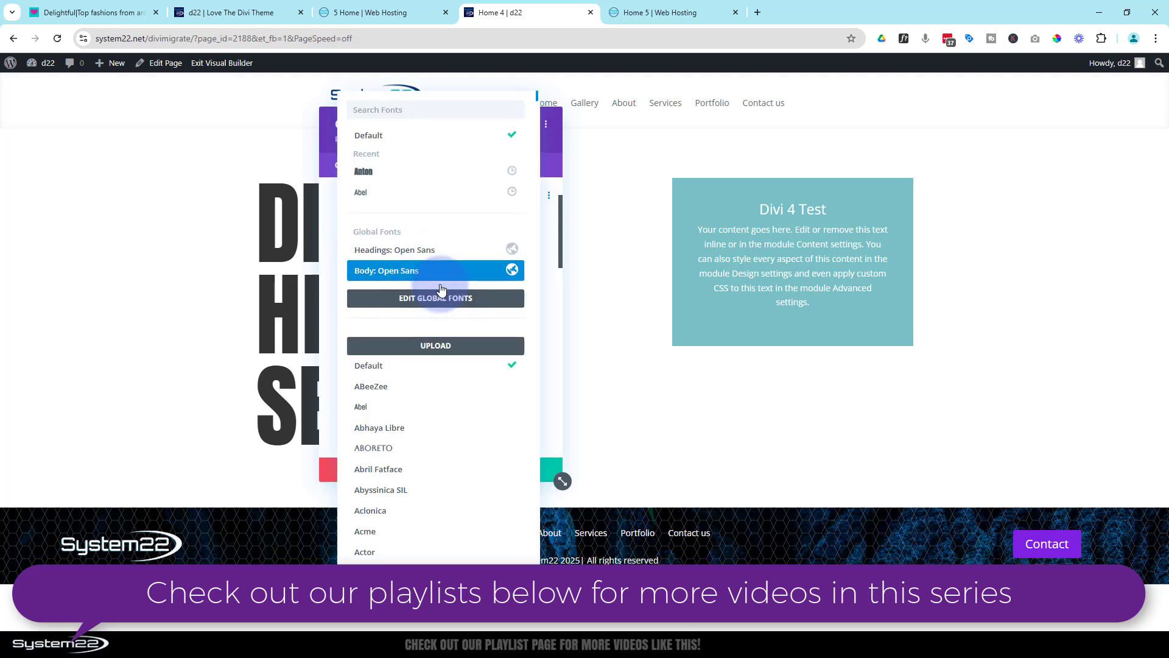
{"action": "left_click", "coordinate": [380, 177]}
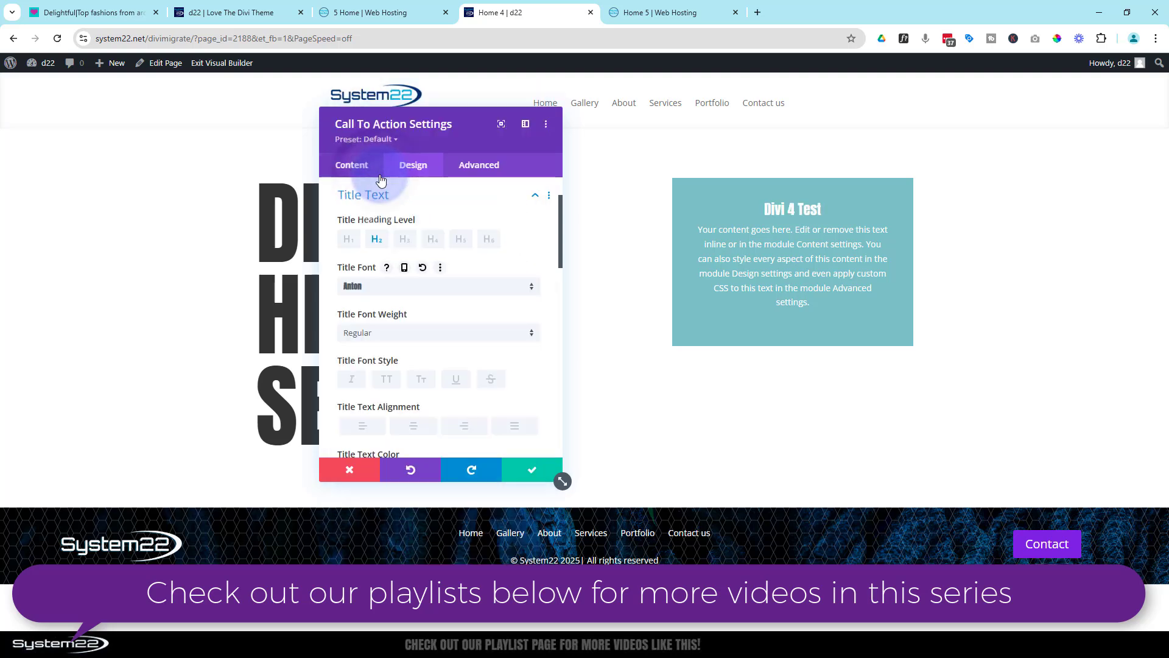
Set the Call To Action title's font style to uppercase and its text size to 38px
{"action": "left_click", "coordinate": [386, 380]}
{"action": "scroll", "coordinate": [426, 338], "scroll_direction": "down", "scroll_amount": 2}
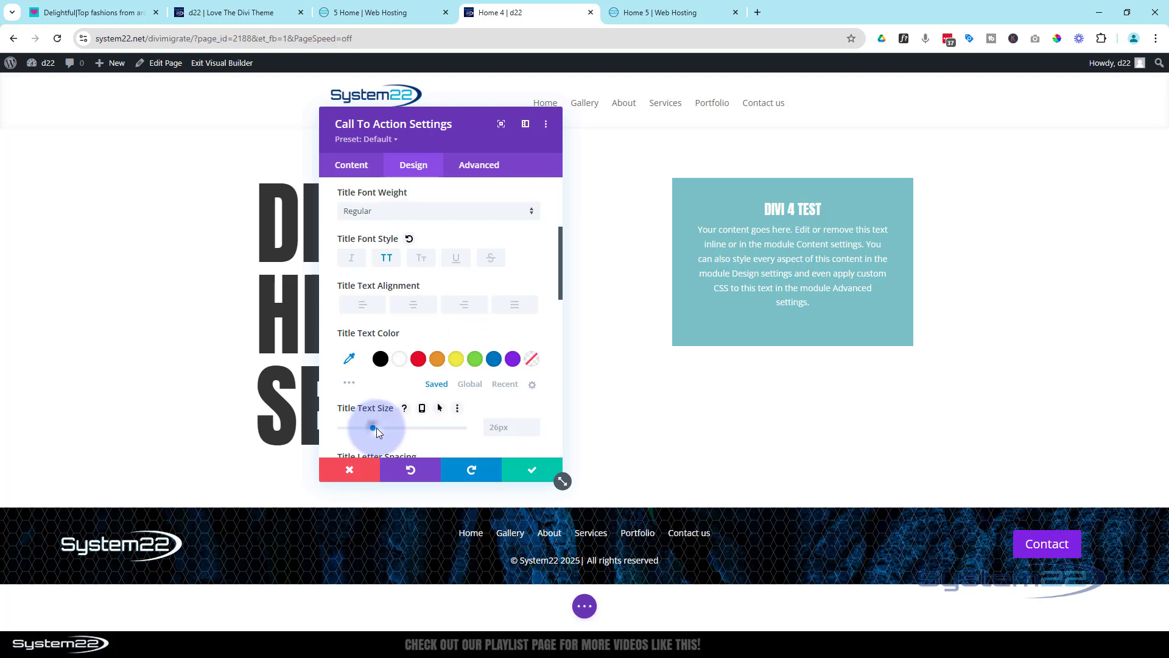
{"action": "left_click_drag", "start_coordinate": [376, 428], "coordinate": [386, 426]}
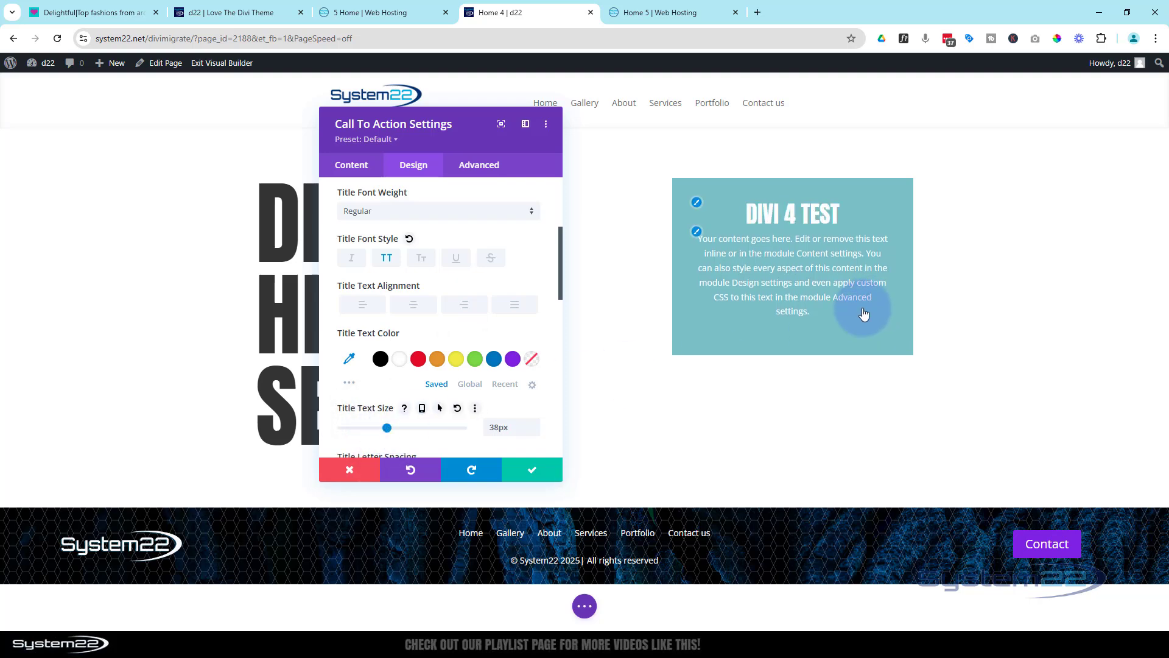
Give the Call To Action module a button by setting its button link URL to "#"
{"action": "left_click", "coordinate": [366, 168]}
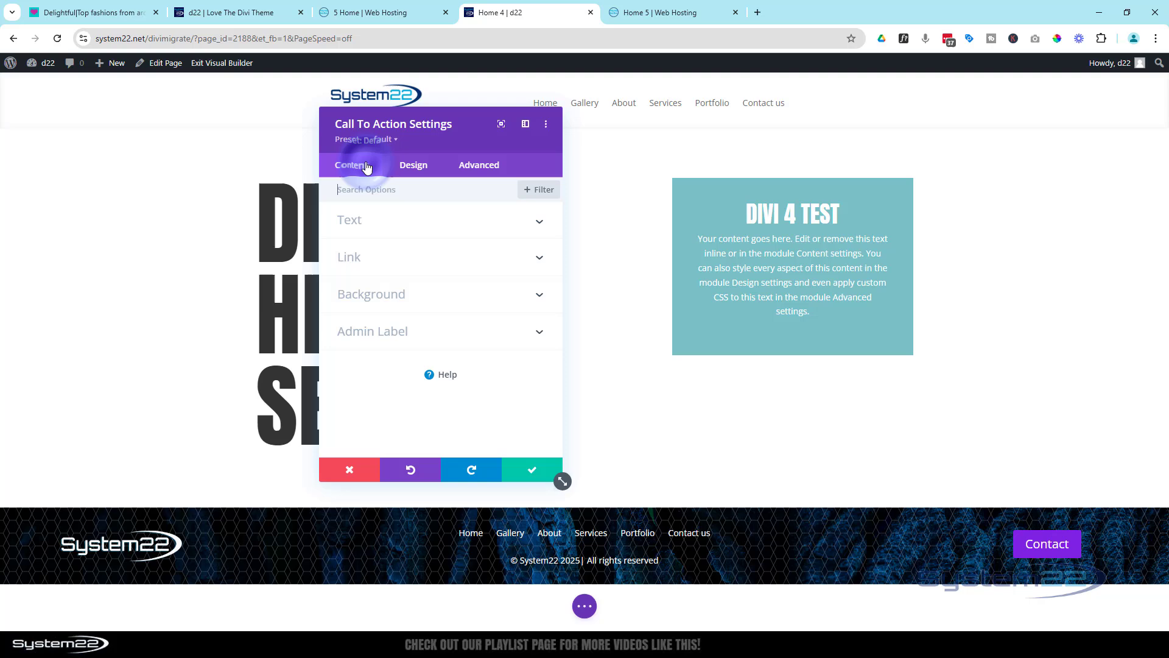
{"action": "left_click", "coordinate": [373, 261]}
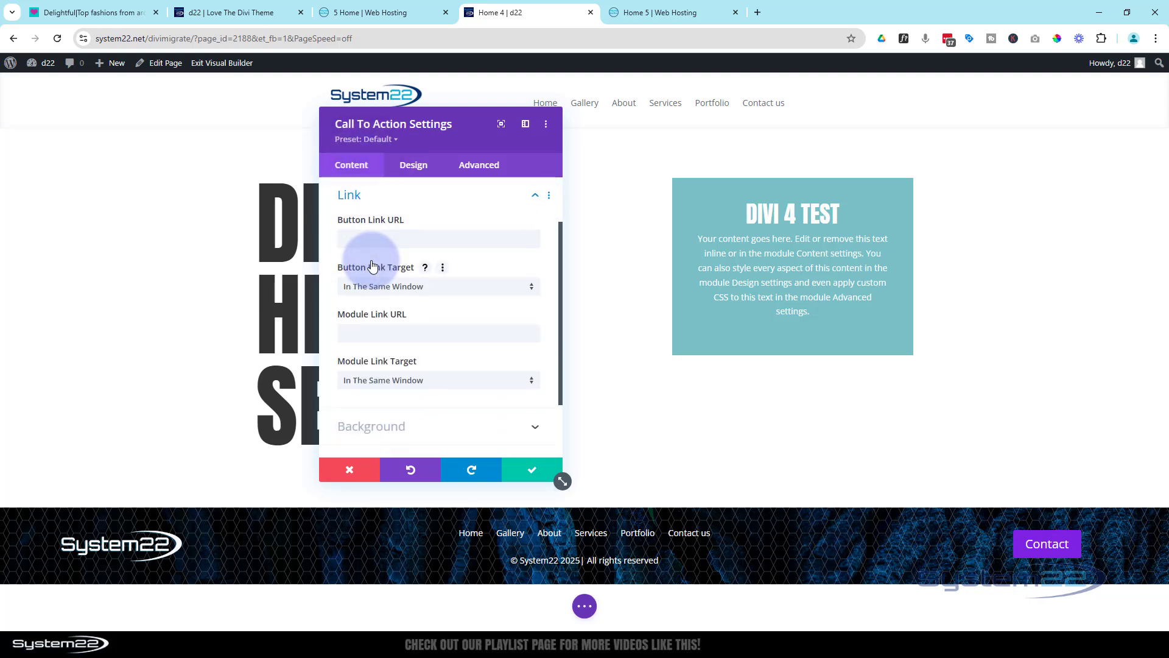
{"action": "left_click", "coordinate": [360, 234]}
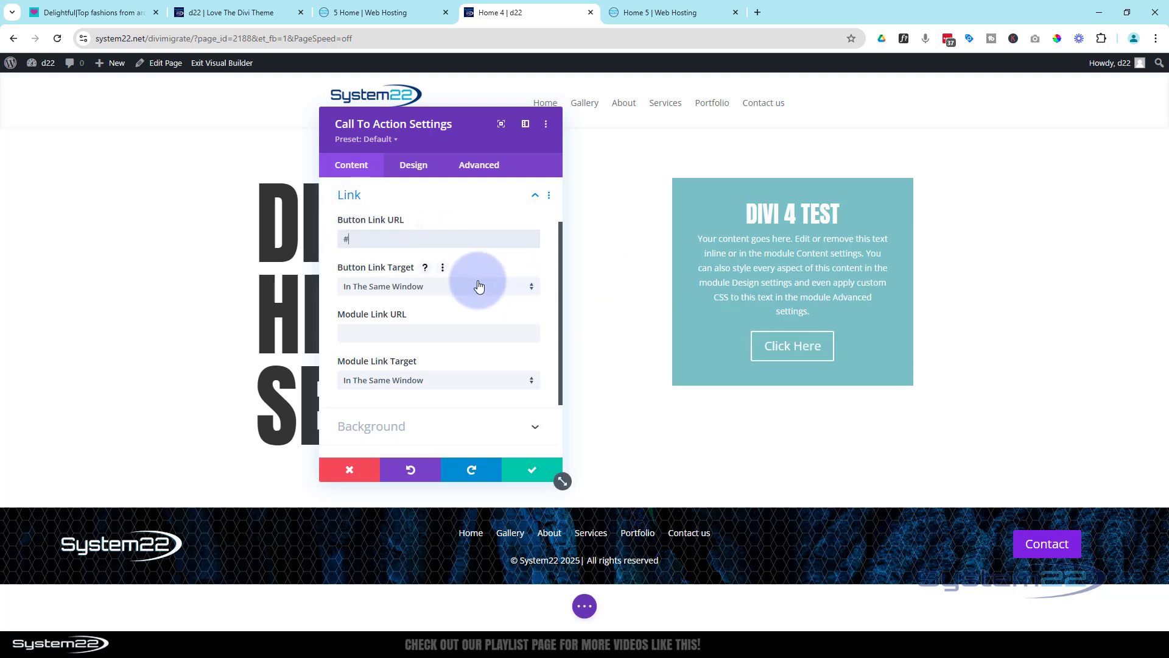
Set the Call To Action module's background color to black (#000000)
{"action": "scroll", "coordinate": [475, 329], "scroll_direction": "down", "scroll_amount": 2}
{"action": "left_click", "coordinate": [477, 349]}
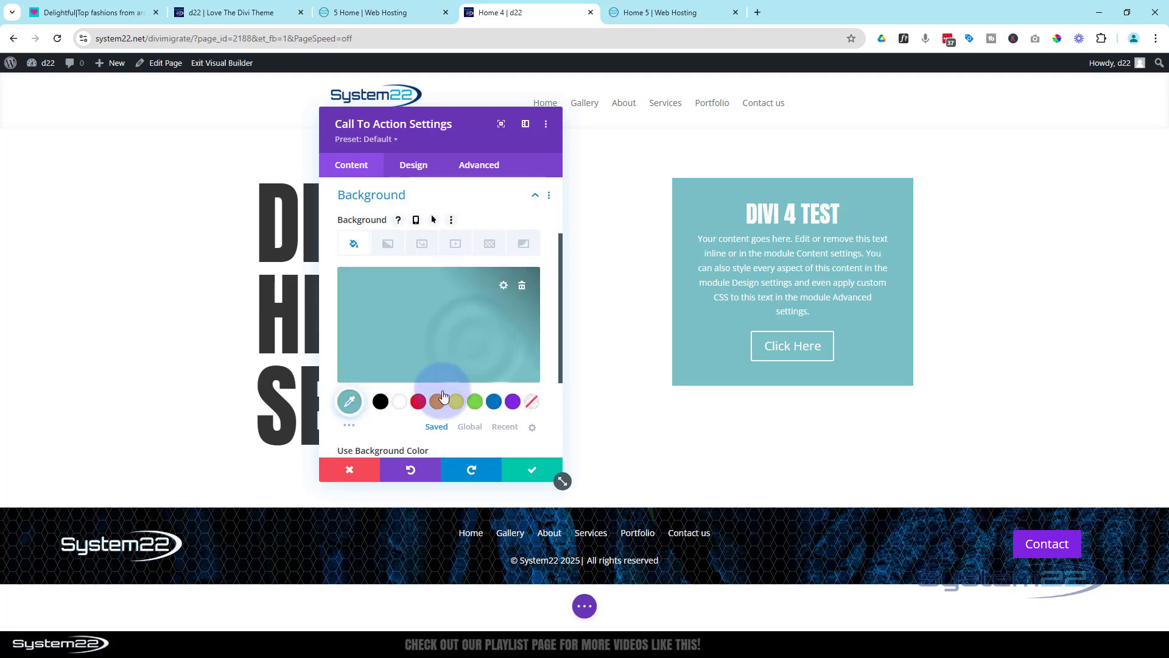
{"action": "left_click", "coordinate": [349, 400]}
{"action": "left_click", "coordinate": [380, 401]}
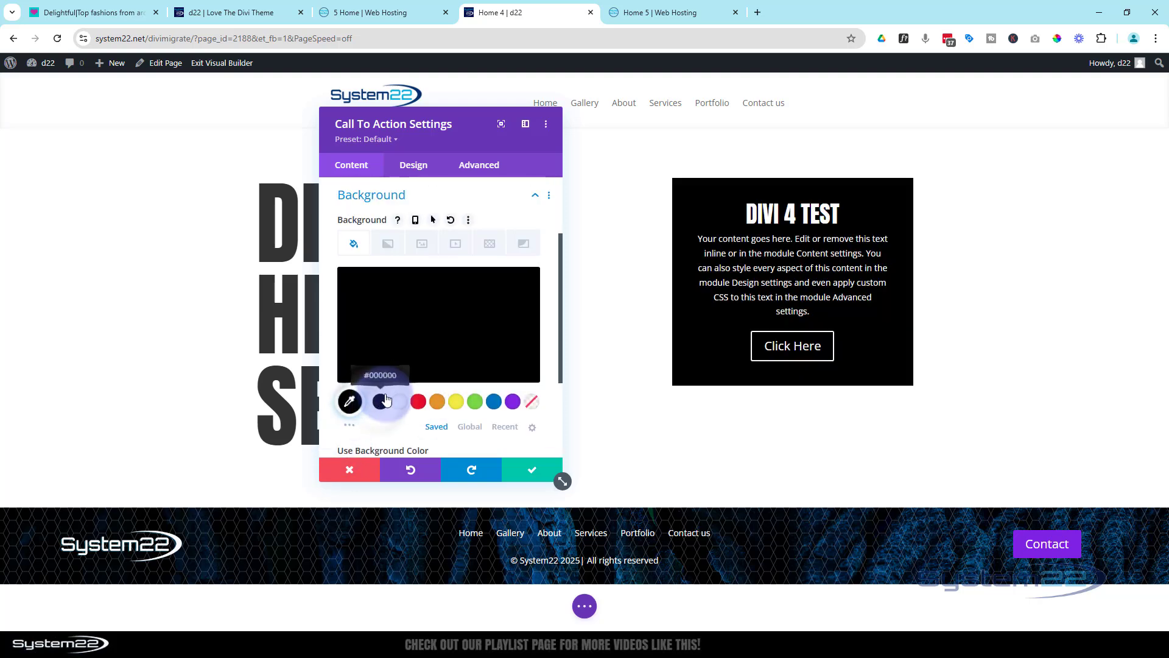
{"action": "left_click", "coordinate": [477, 352]}
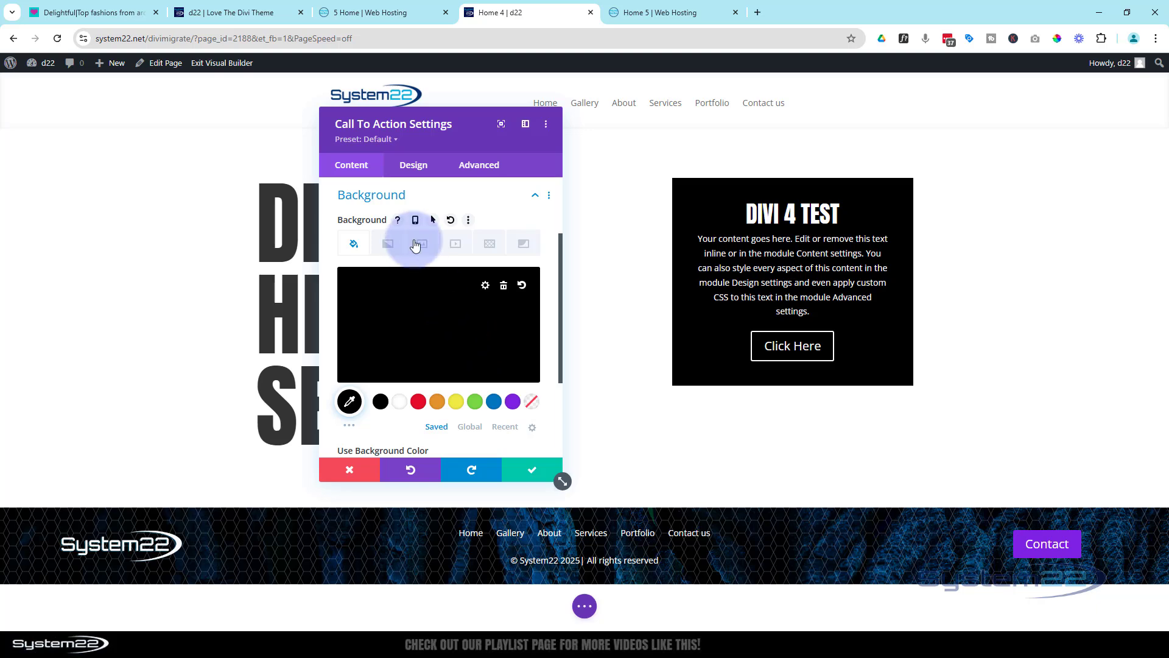
Round all corners of the Call To Action module to 20px and save the module's settings
{"action": "left_click", "coordinate": [421, 169]}
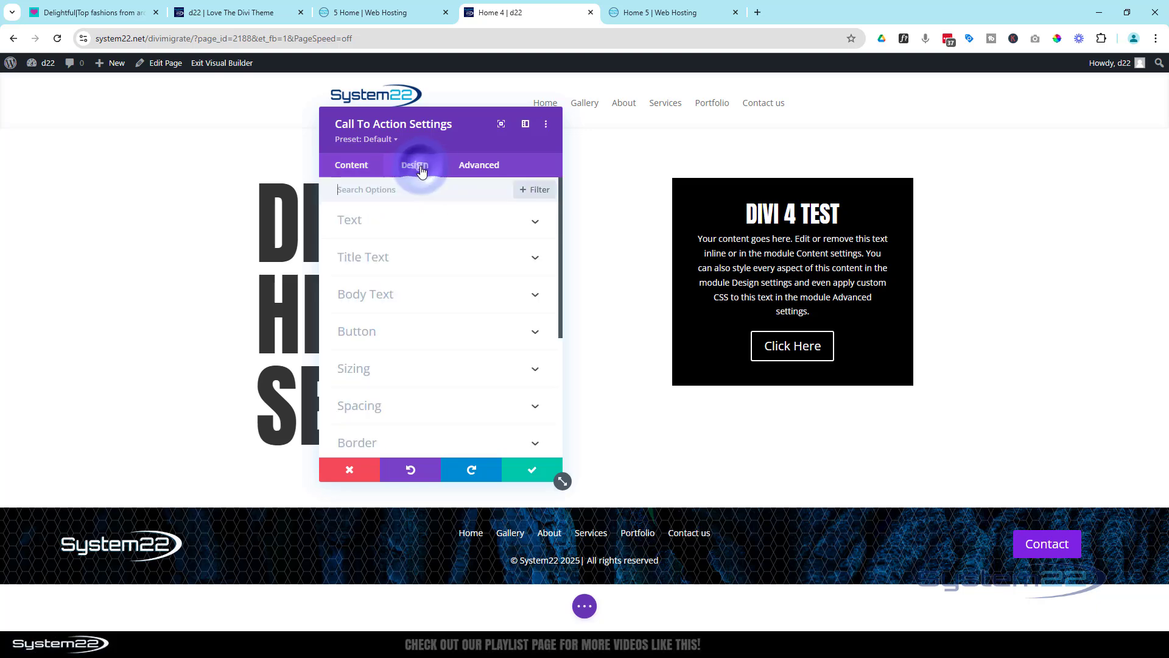
{"action": "scroll", "coordinate": [444, 248], "scroll_direction": "down", "scroll_amount": 3}
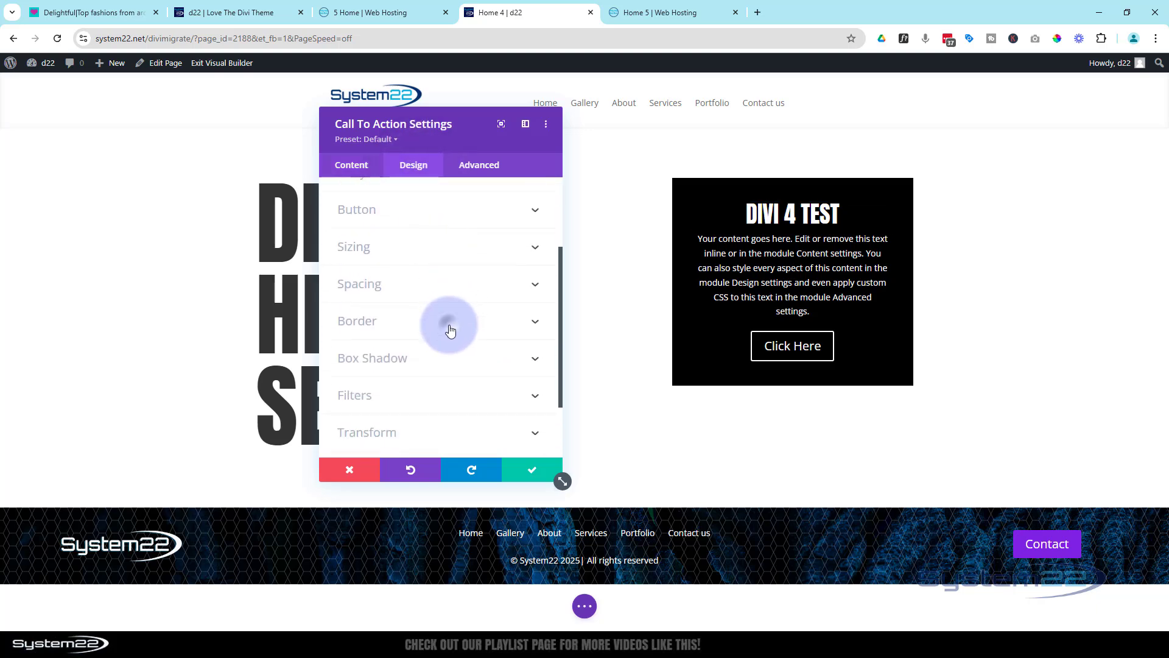
{"action": "left_click", "coordinate": [453, 322]}
{"action": "left_click", "coordinate": [374, 253]}
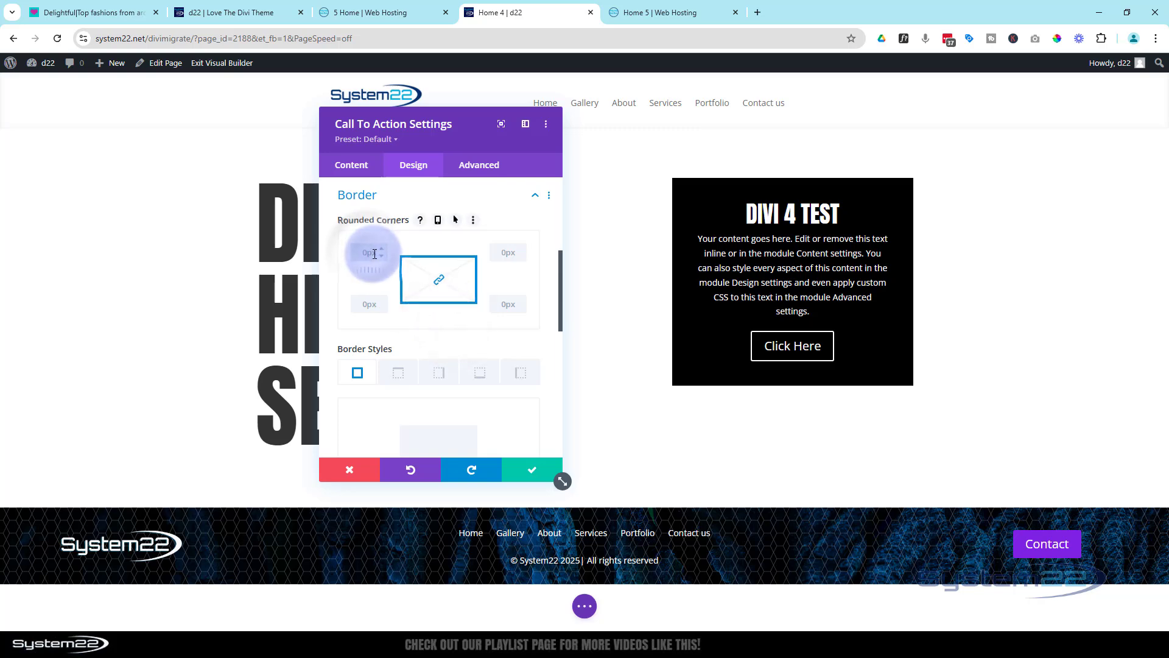
{"action": "type", "text": "20"}
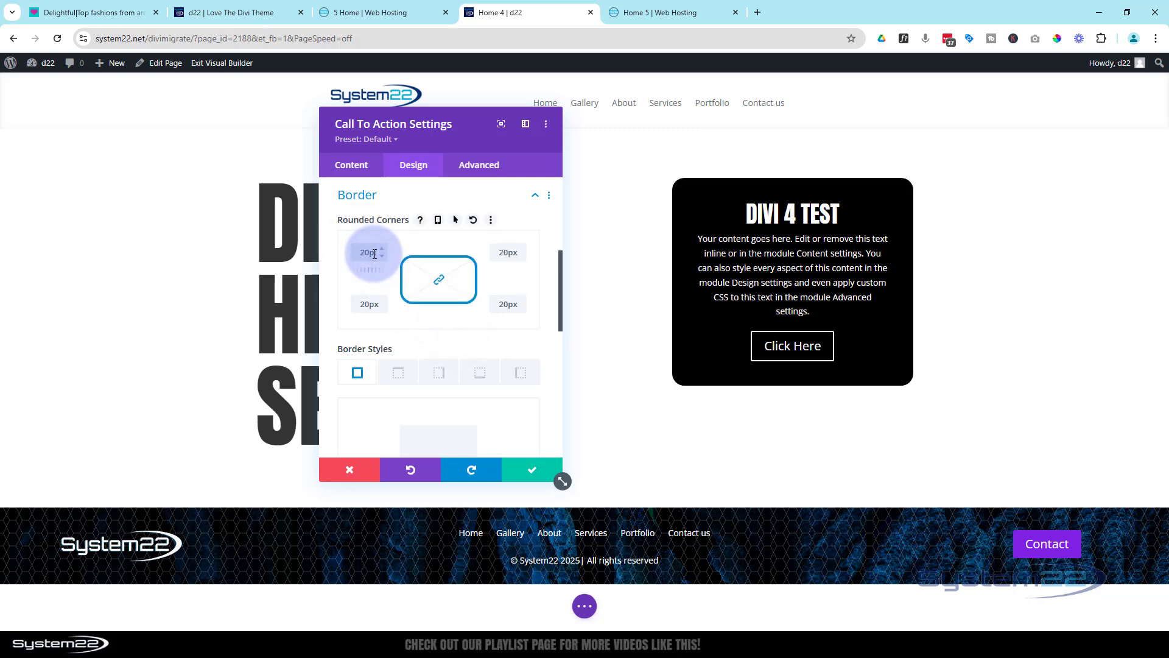
{"action": "left_click", "coordinate": [541, 470]}
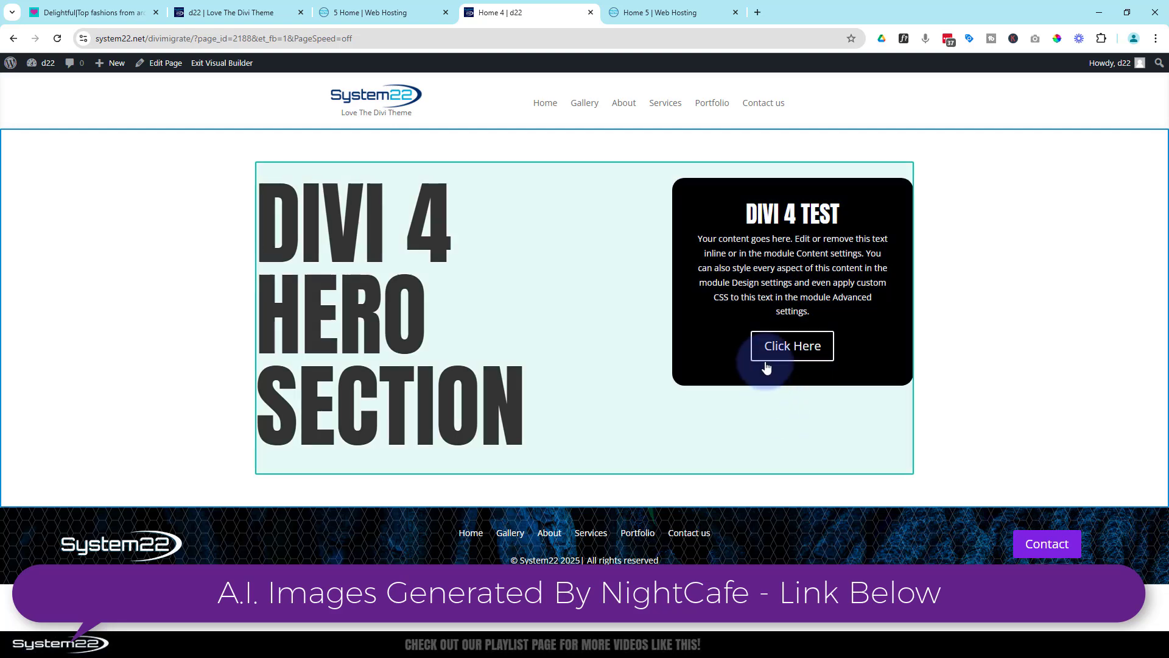
Add a Social Media Follow module below the Call To Action and remove its X network, keeping Facebook
{"action": "left_click", "coordinate": [719, 355]}
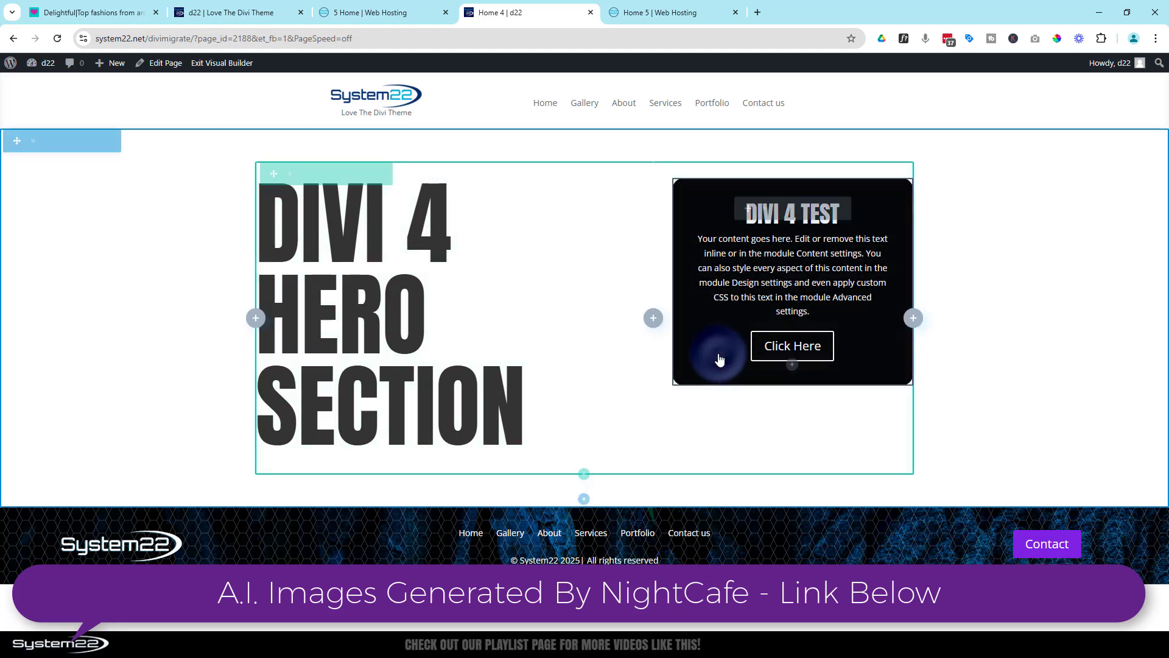
{"action": "left_click", "coordinate": [793, 366]}
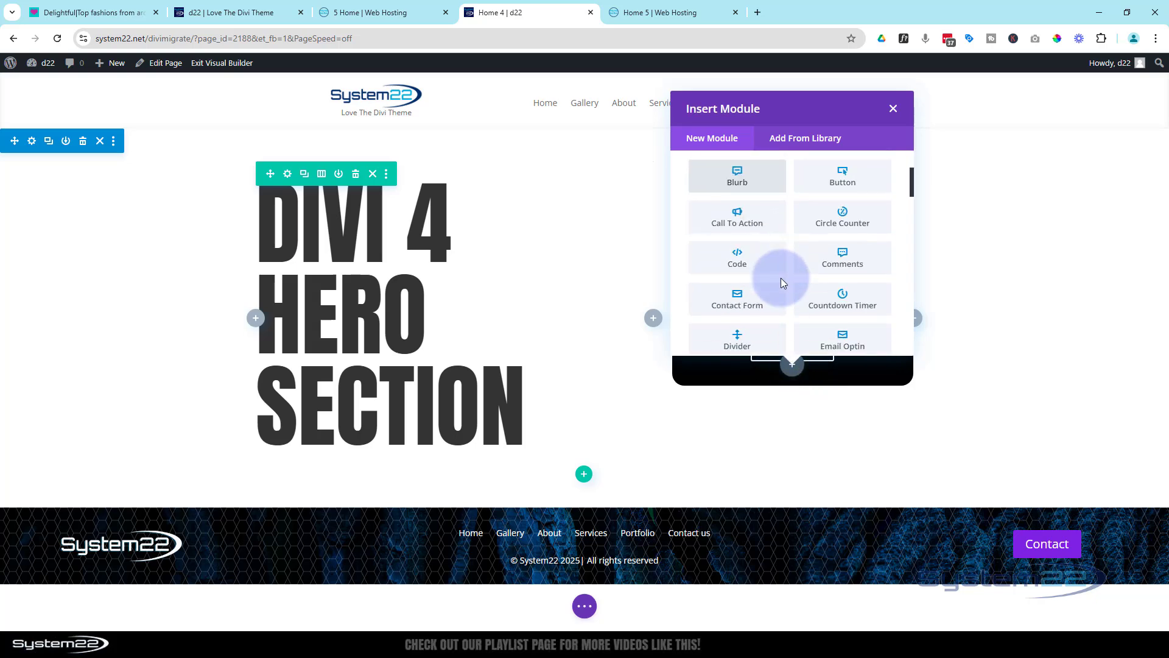
{"action": "scroll", "coordinate": [784, 283], "scroll_direction": "down", "scroll_amount": 8}
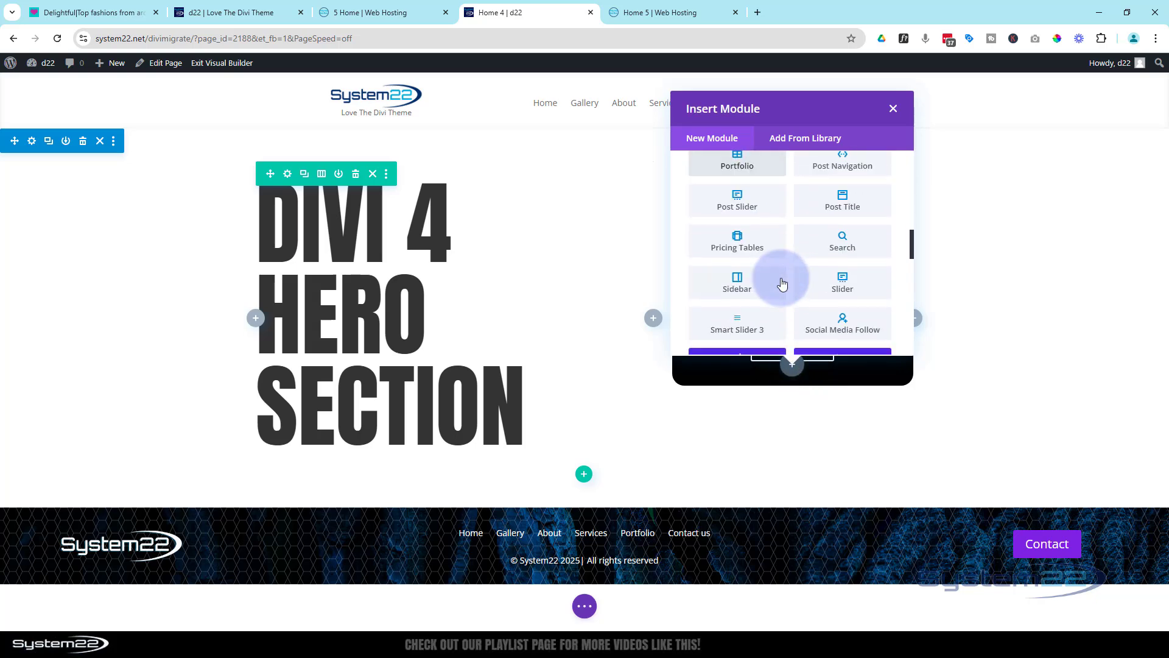
{"action": "scroll", "coordinate": [783, 283], "scroll_direction": "down", "scroll_amount": 3}
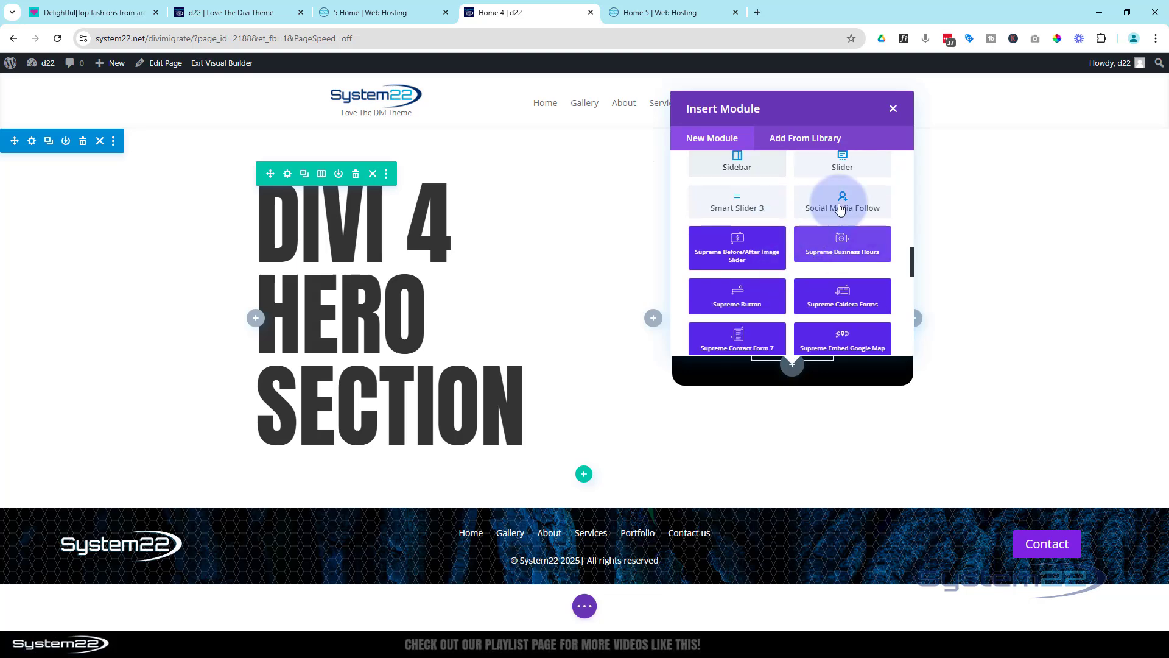
{"action": "left_click", "coordinate": [841, 208]}
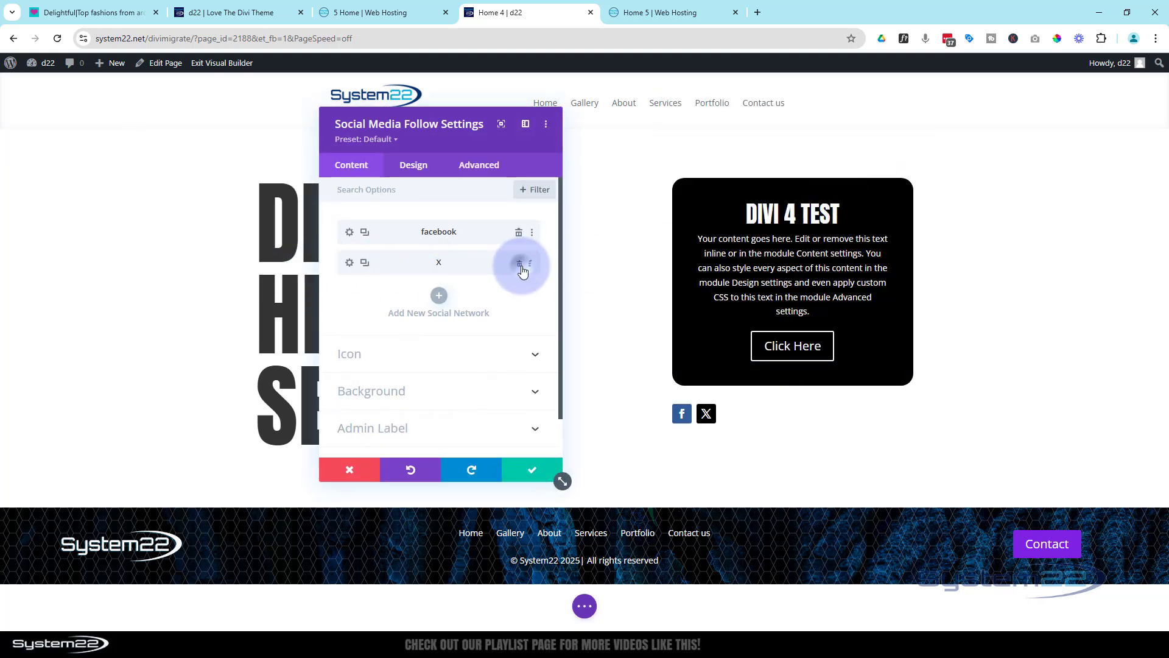
{"action": "left_click", "coordinate": [522, 268]}
{"action": "left_click", "coordinate": [429, 233]}
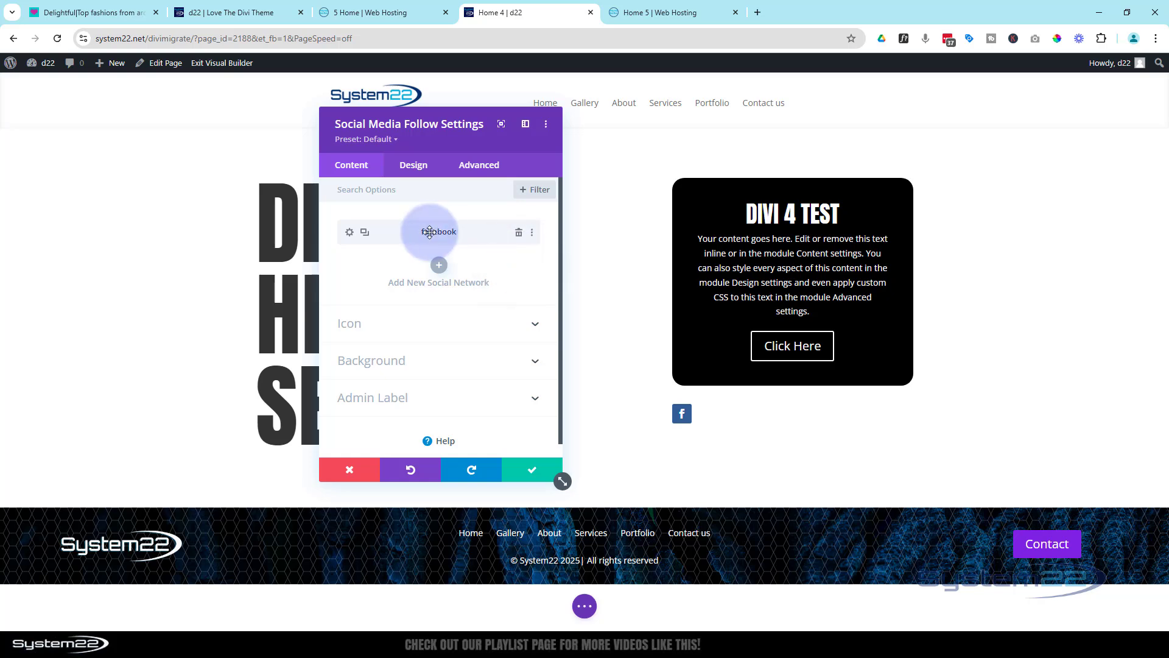
{"action": "left_click", "coordinate": [412, 280]}
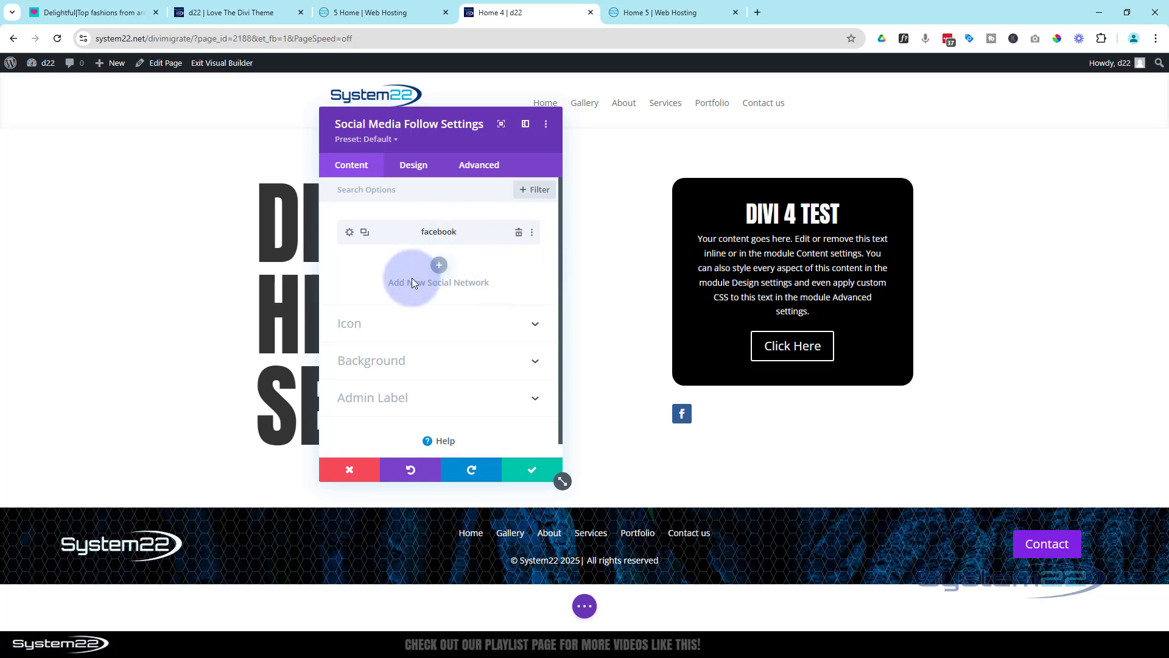
Set the Facebook network's background color to the saved blue
{"action": "left_click", "coordinate": [350, 232]}
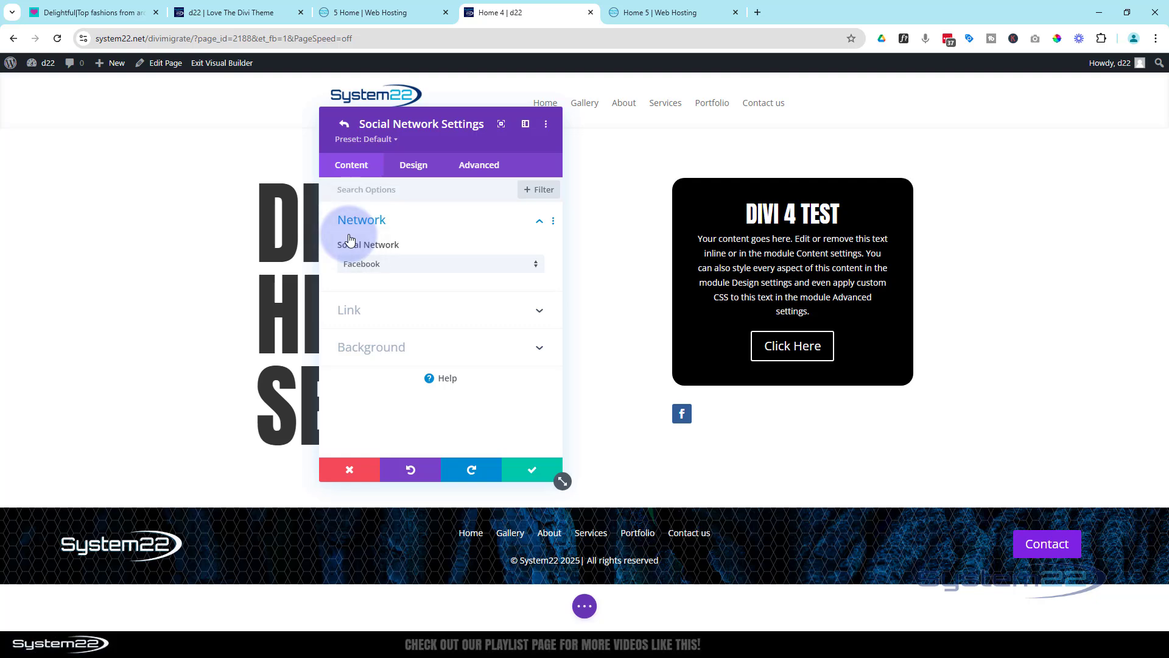
{"action": "left_click", "coordinate": [402, 348]}
{"action": "left_click", "coordinate": [494, 402]}
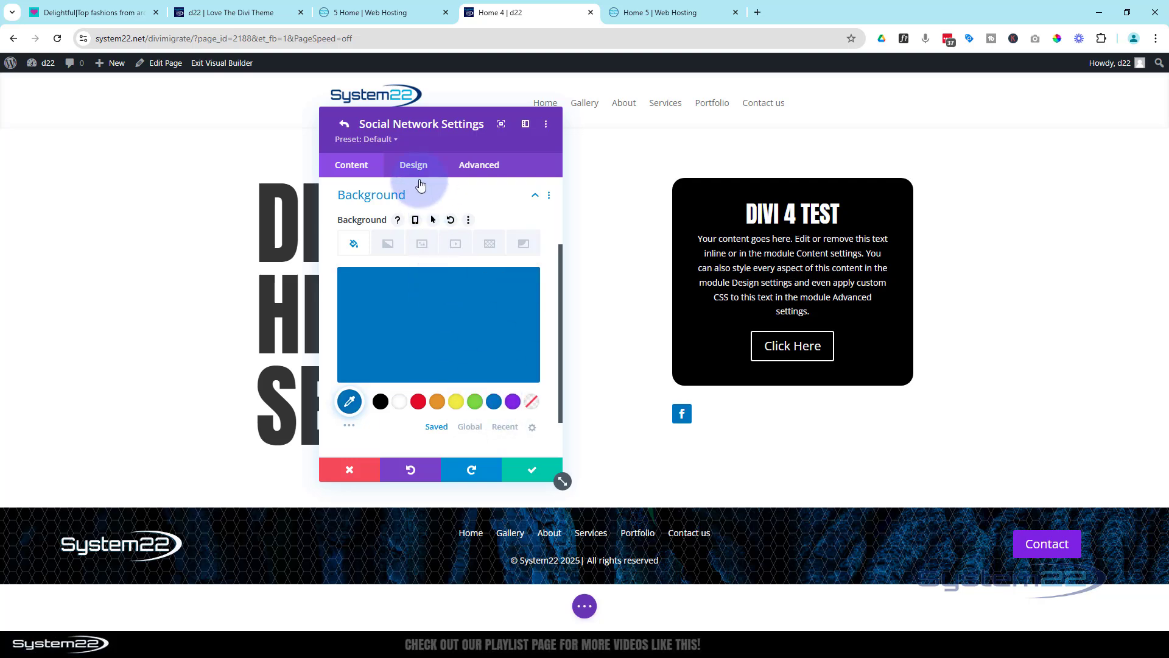
Enable a custom icon size for the Facebook network and set the icon font size to 45px
{"action": "left_click", "coordinate": [418, 172]}
{"action": "left_click", "coordinate": [434, 229]}
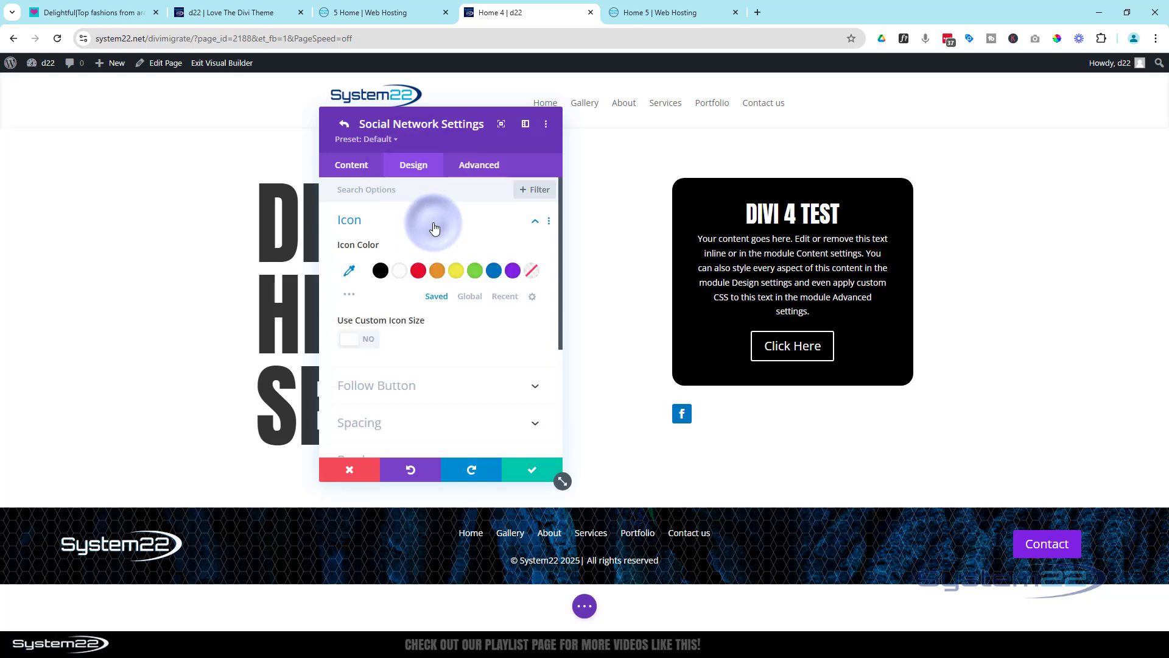
{"action": "left_click", "coordinate": [370, 344]}
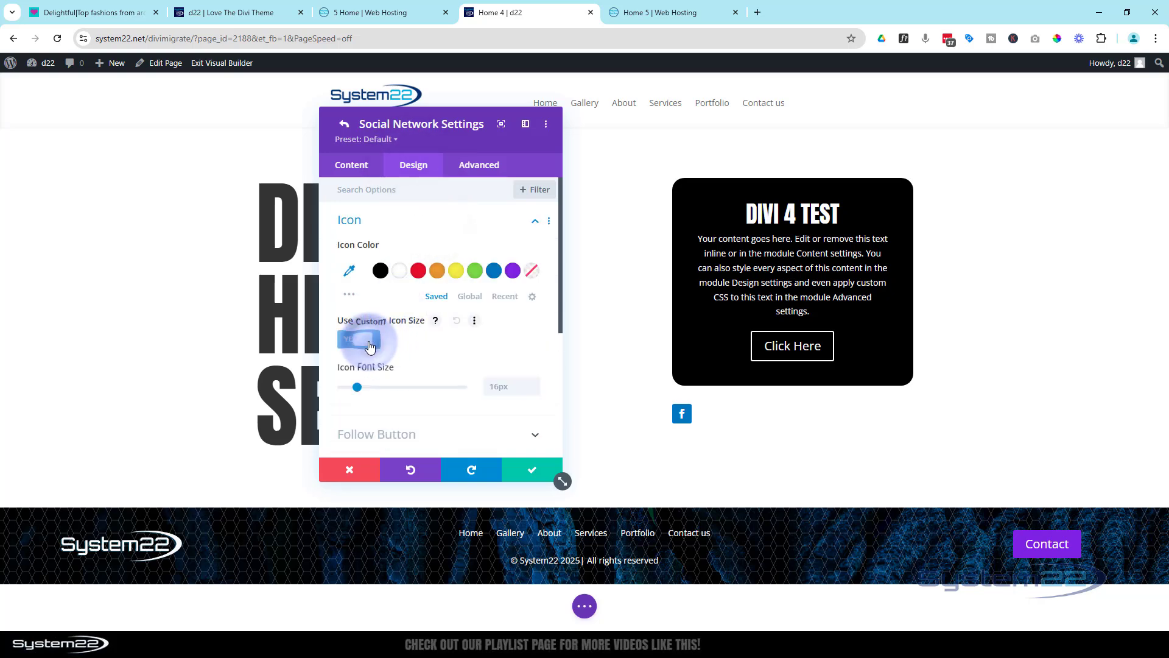
{"action": "left_click", "coordinate": [500, 385]}
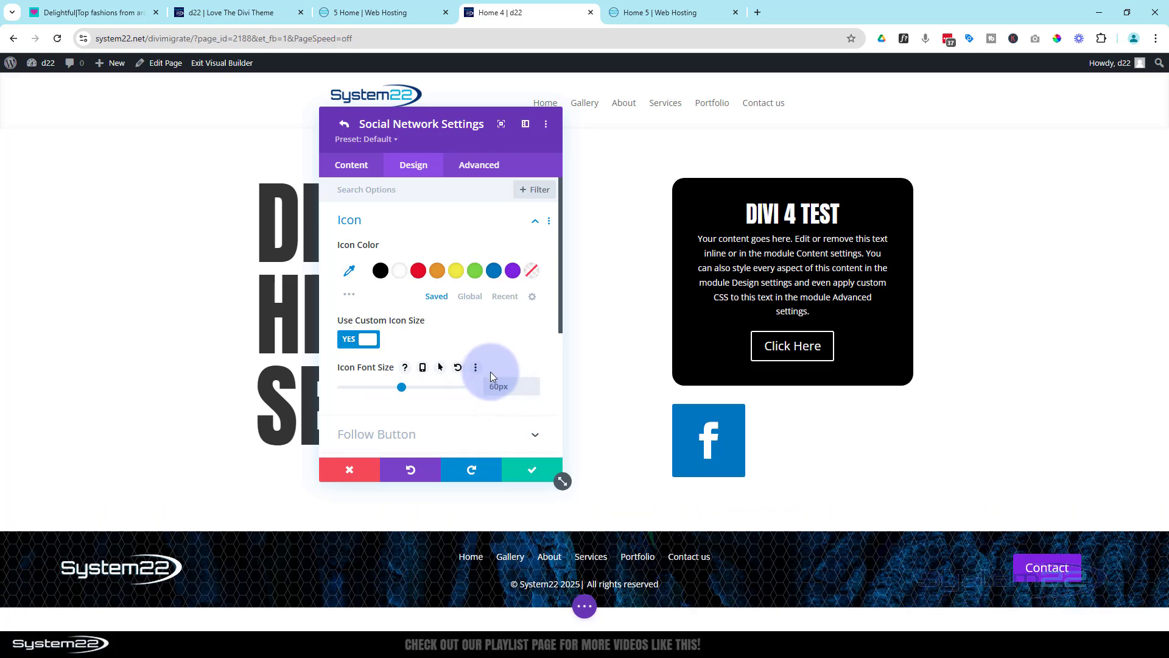
{"action": "left_click_drag", "start_coordinate": [489, 387], "coordinate": [499, 385]}
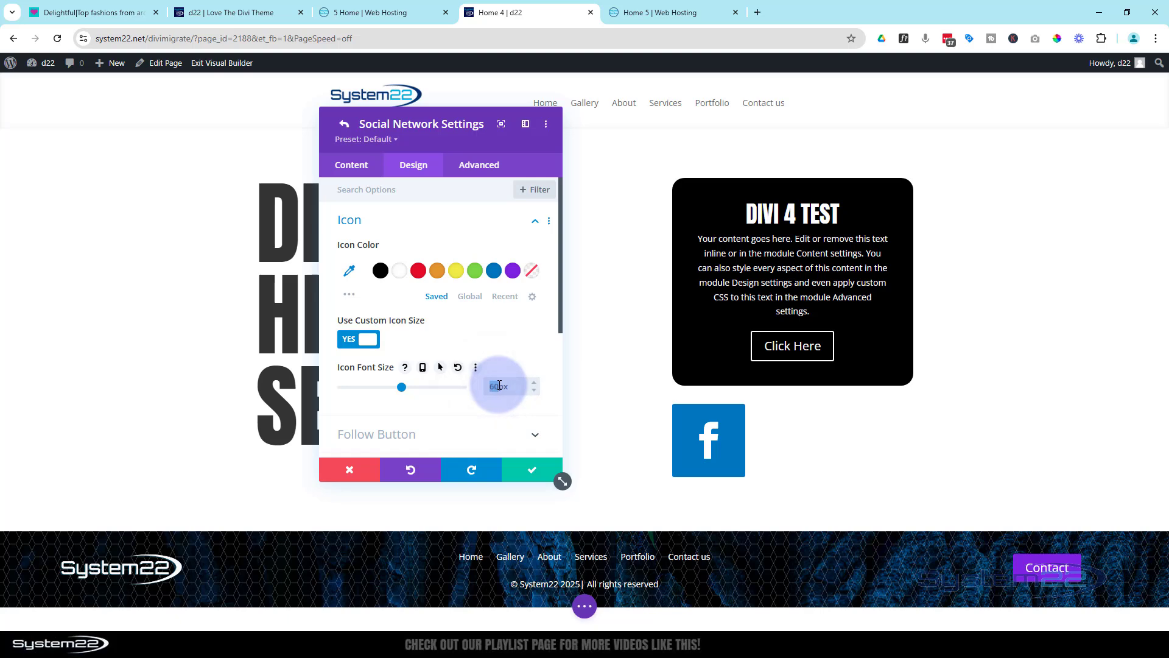
{"action": "type", "text": "45"}
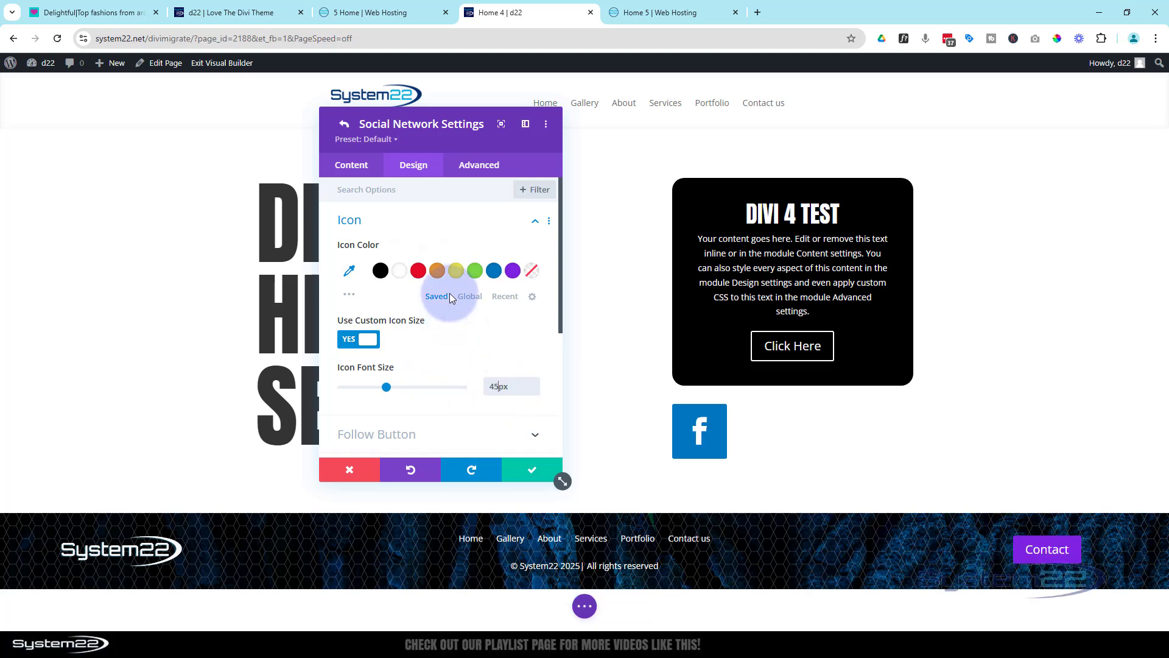
Round all corners of the Facebook icon to 50px so that it forms a circle
{"action": "scroll", "coordinate": [441, 310], "scroll_direction": "down", "scroll_amount": 3}
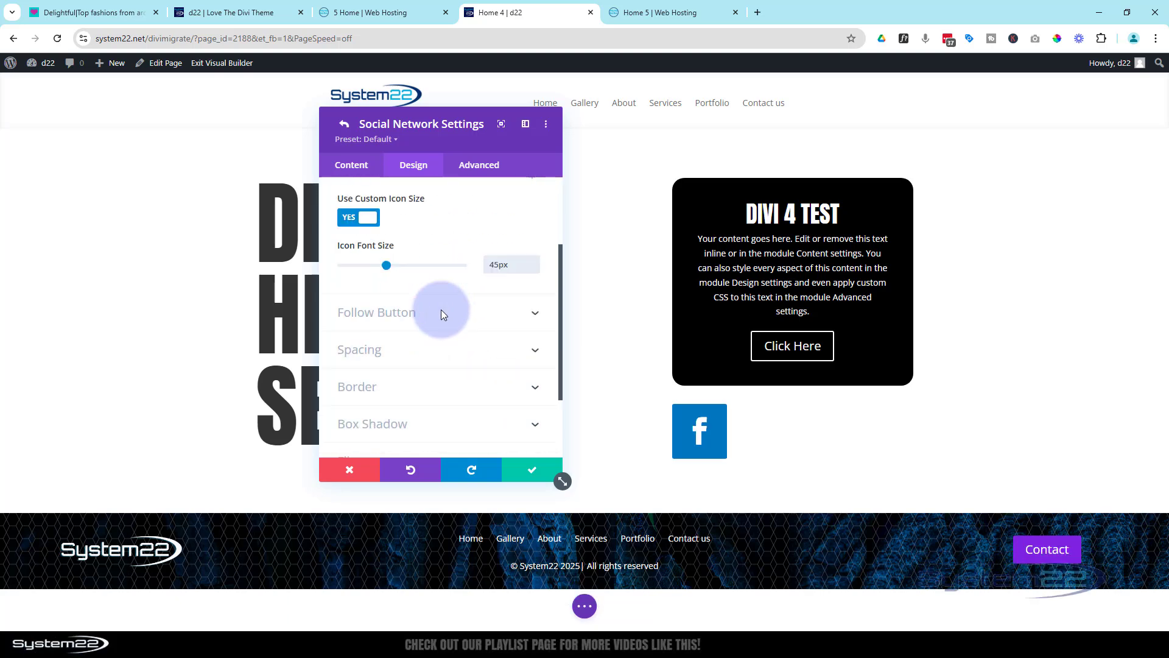
{"action": "left_click", "coordinate": [428, 331]}
{"action": "left_click", "coordinate": [375, 253]}
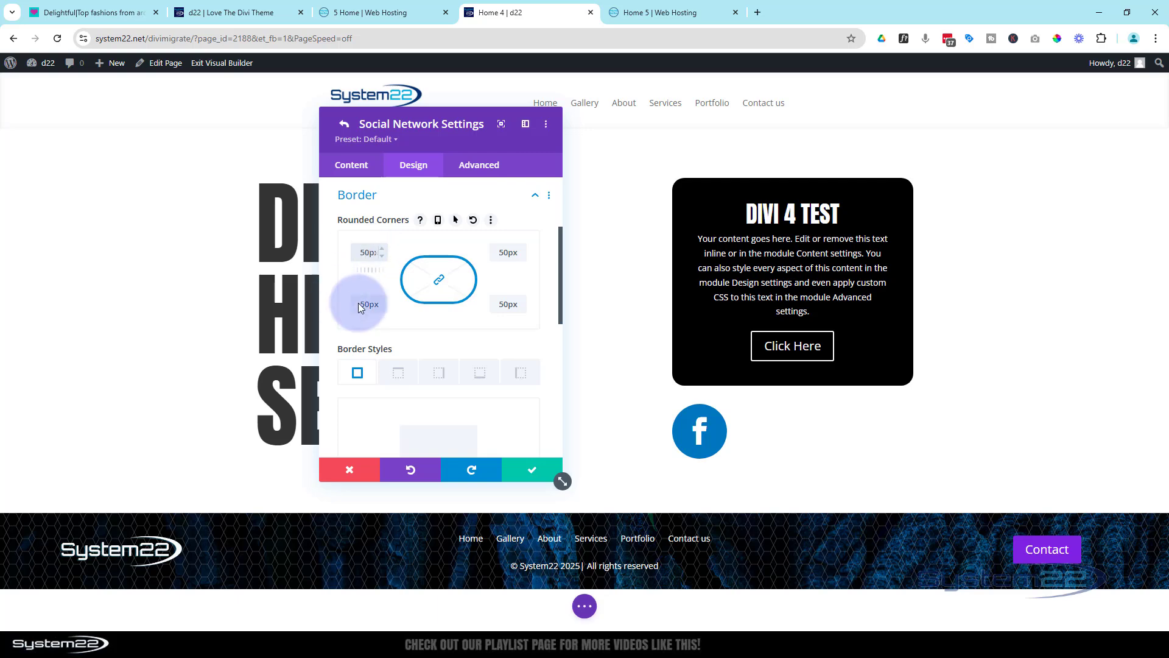
Enable hover options for the Facebook icon's background, set the hover color to orange (#e09900), and return to the desktop state
{"action": "scroll", "coordinate": [382, 304], "scroll_direction": "up", "scroll_amount": 3}
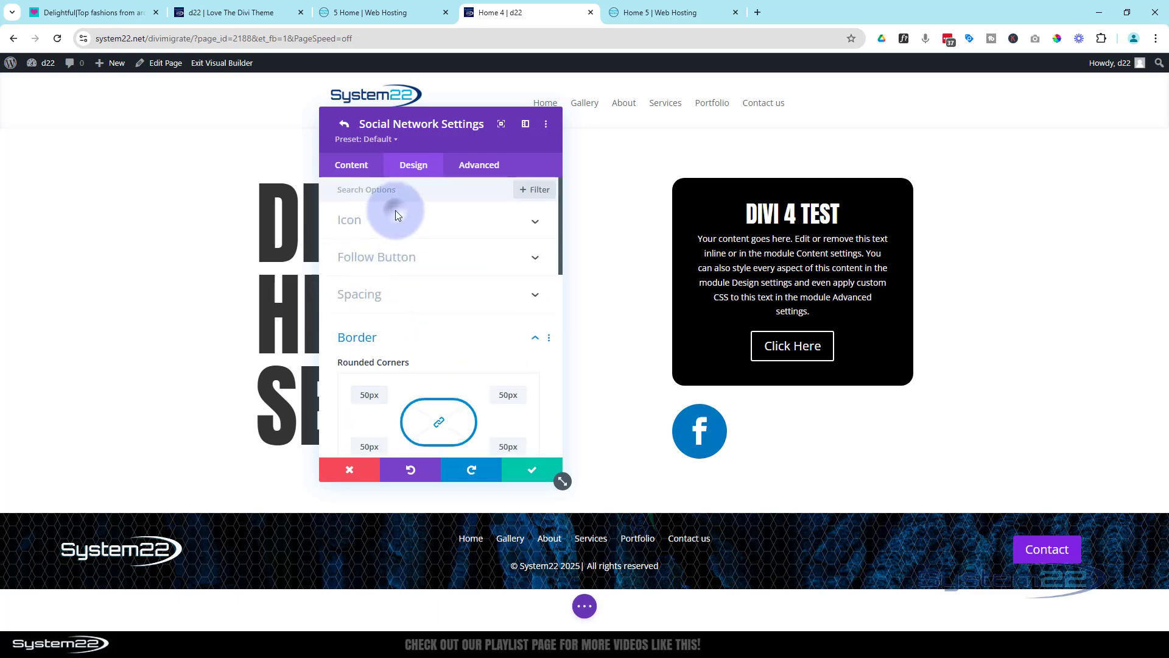
{"action": "left_click", "coordinate": [353, 165]}
{"action": "left_click", "coordinate": [436, 295]}
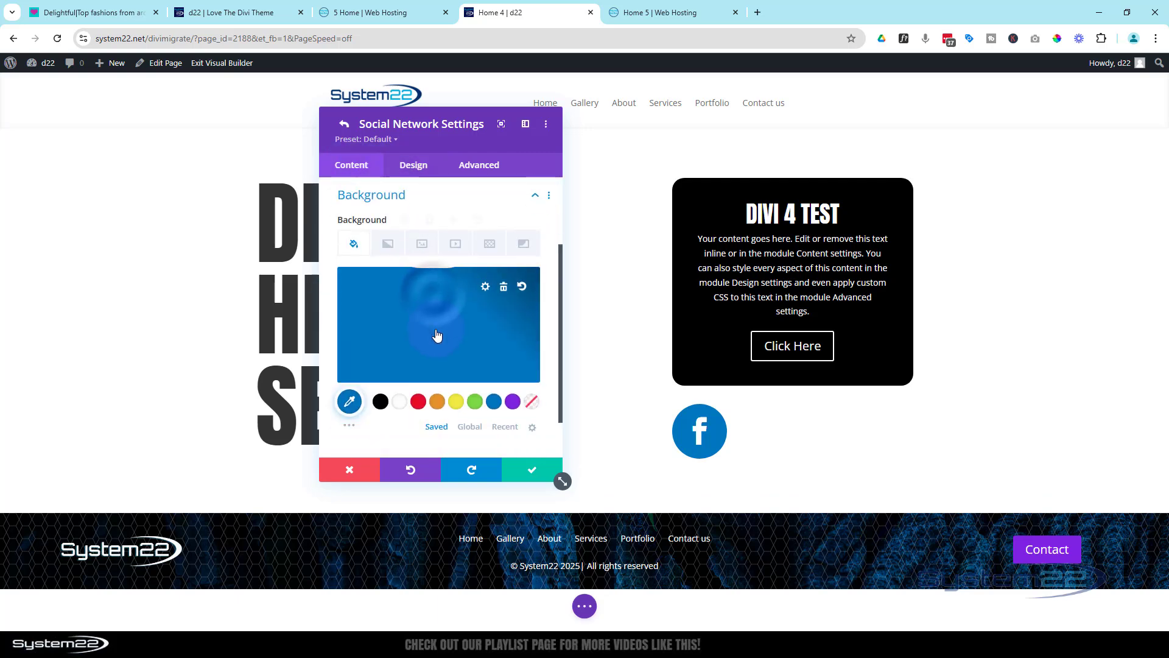
{"action": "left_click", "coordinate": [431, 222]}
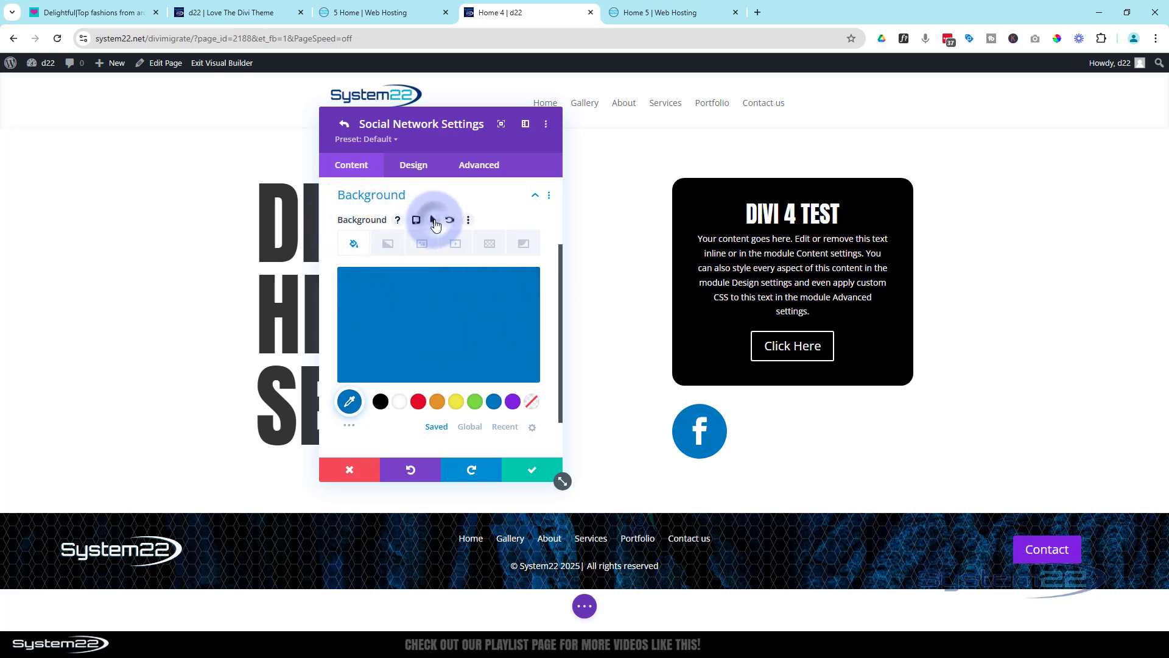
{"action": "left_click", "coordinate": [498, 244]}
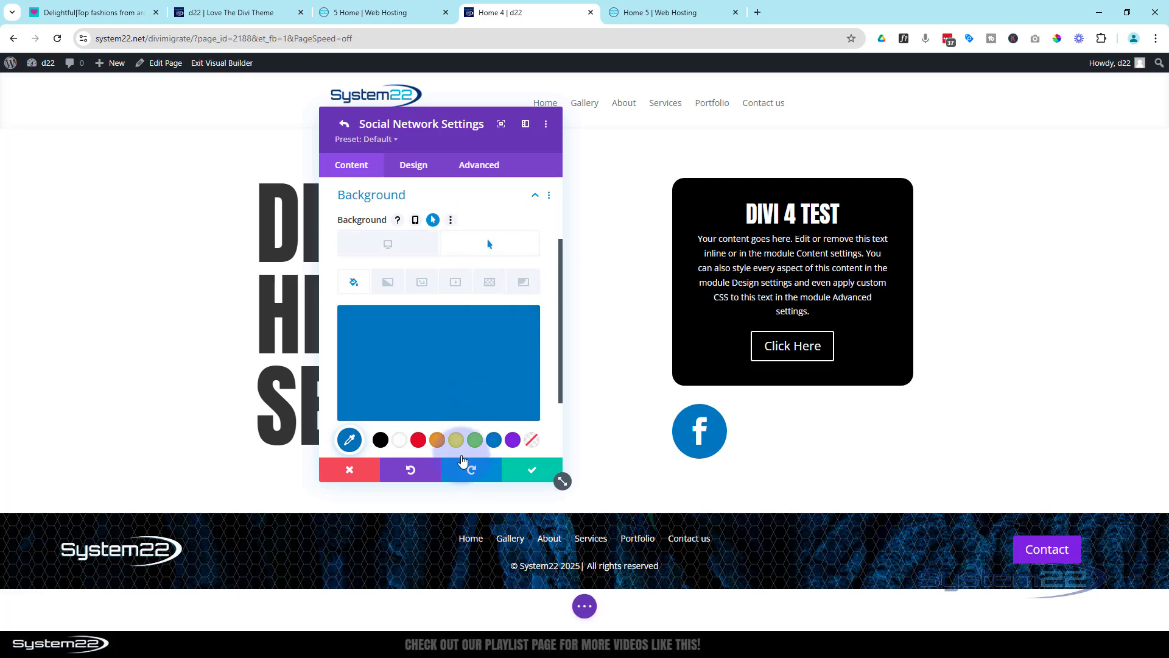
{"action": "left_click", "coordinate": [438, 441]}
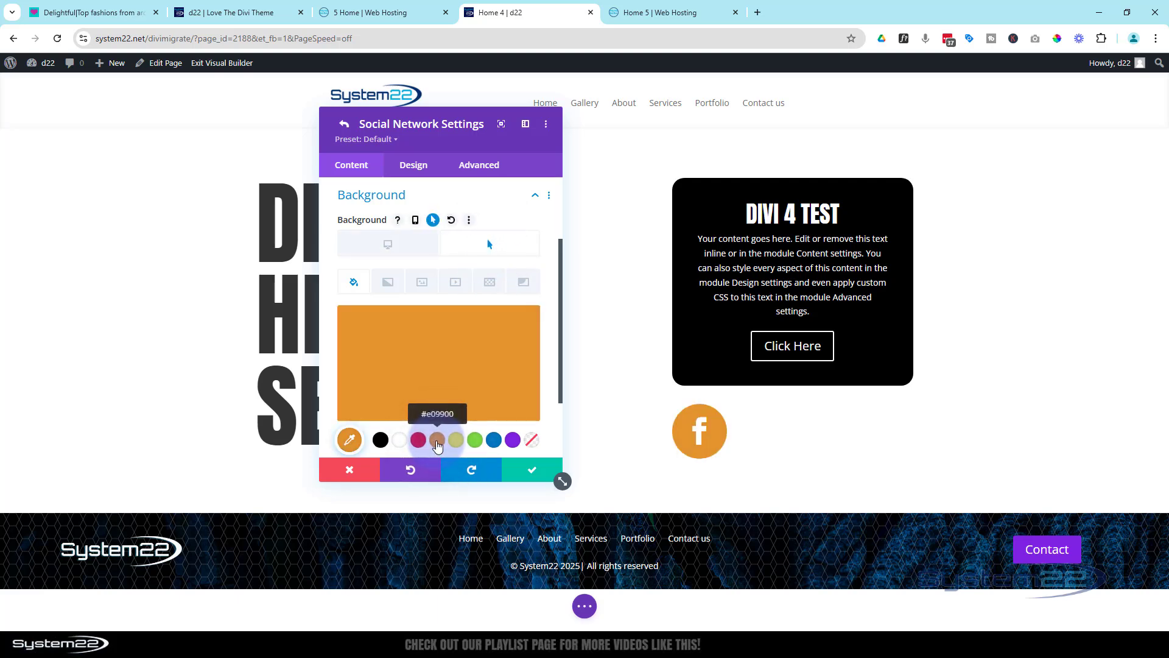
{"action": "left_click", "coordinate": [395, 250]}
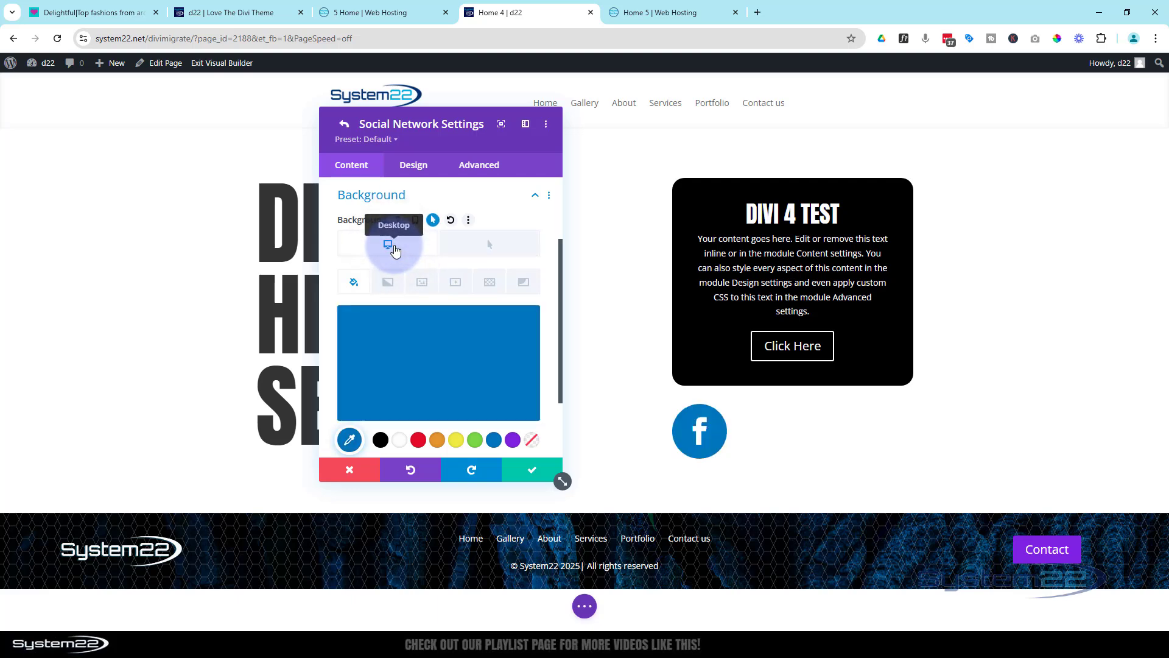
Save the Facebook network's settings and duplicate it three times for a row of four icons
{"action": "left_click", "coordinate": [530, 471]}
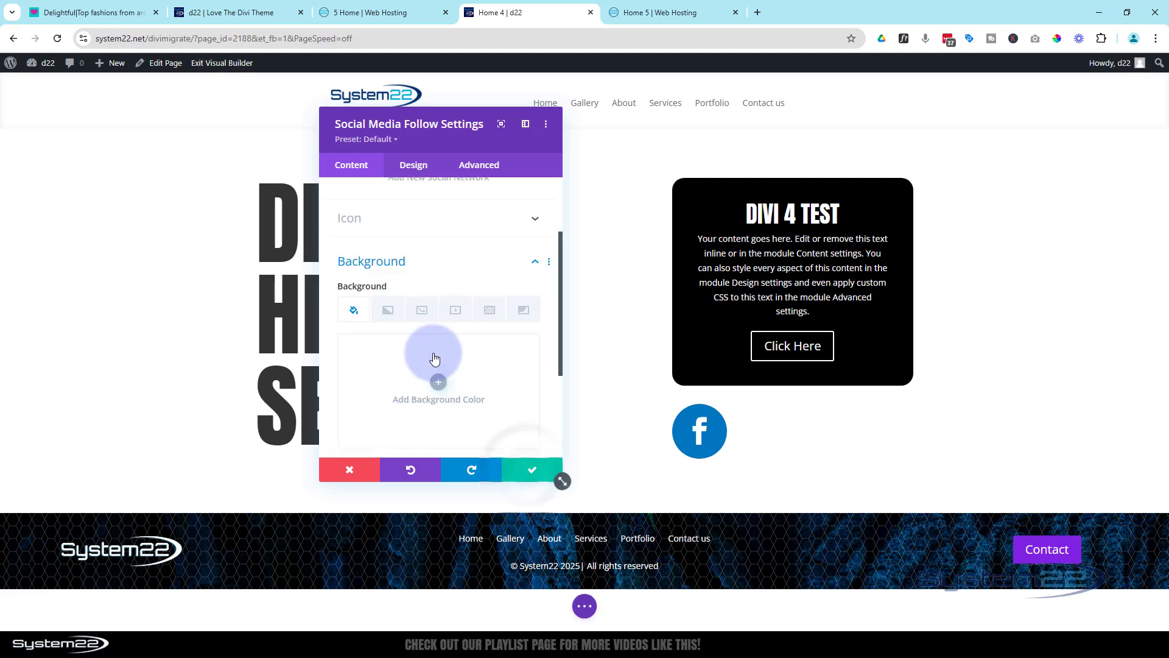
{"action": "scroll", "coordinate": [411, 289], "scroll_direction": "up", "scroll_amount": 2}
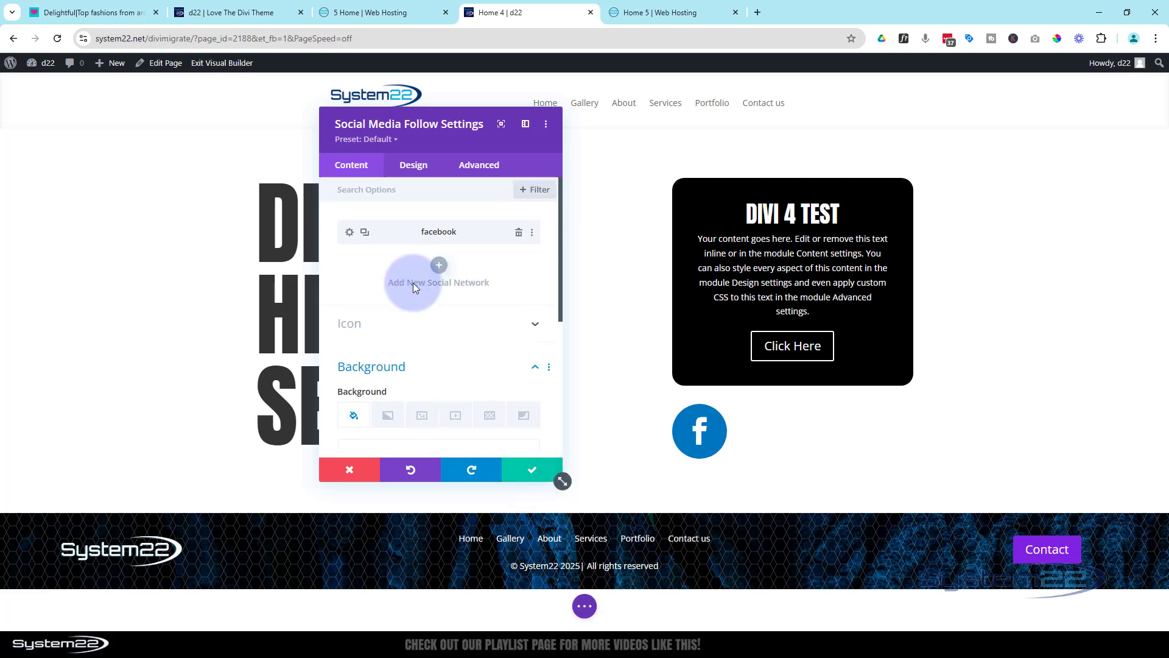
{"action": "left_click", "coordinate": [365, 233]}
{"action": "double_click", "coordinate": [365, 233]}
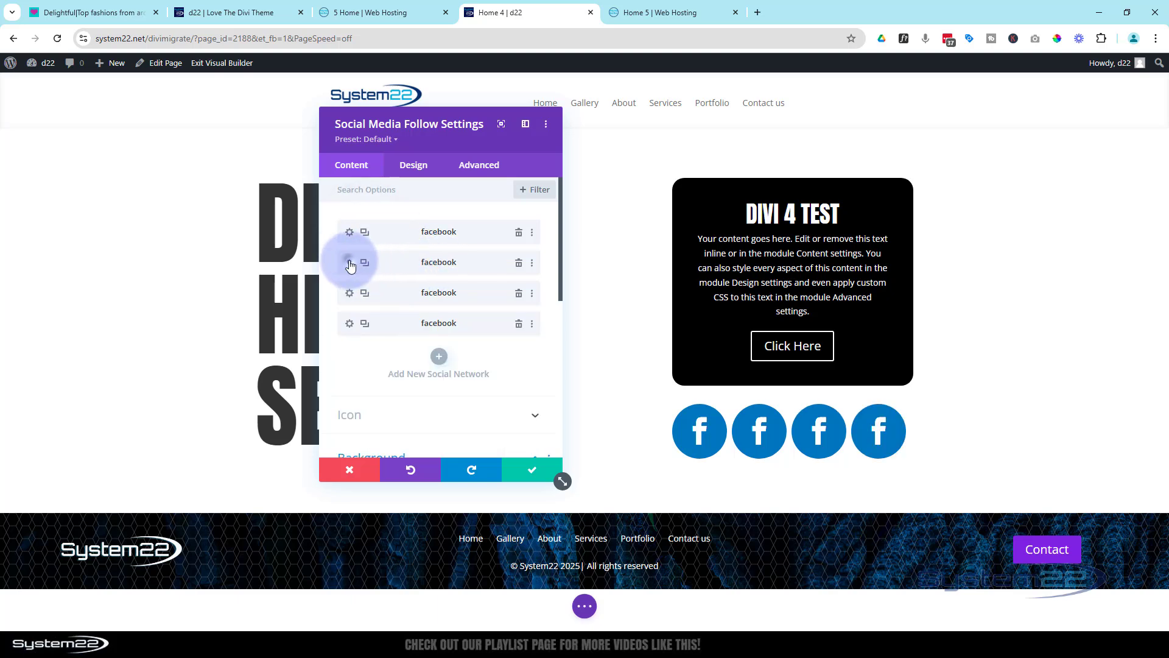
Change the second social network in the list from Facebook to Instagram
{"action": "left_click", "coordinate": [350, 264]}
{"action": "left_click", "coordinate": [430, 221]}
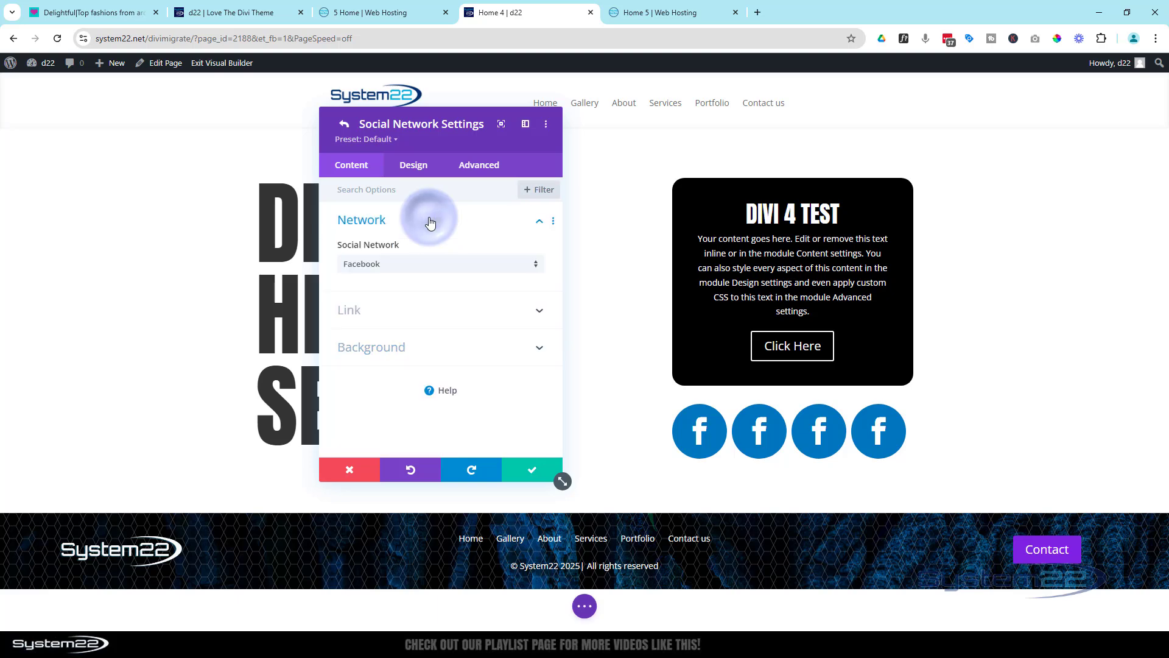
{"action": "left_click", "coordinate": [433, 264]}
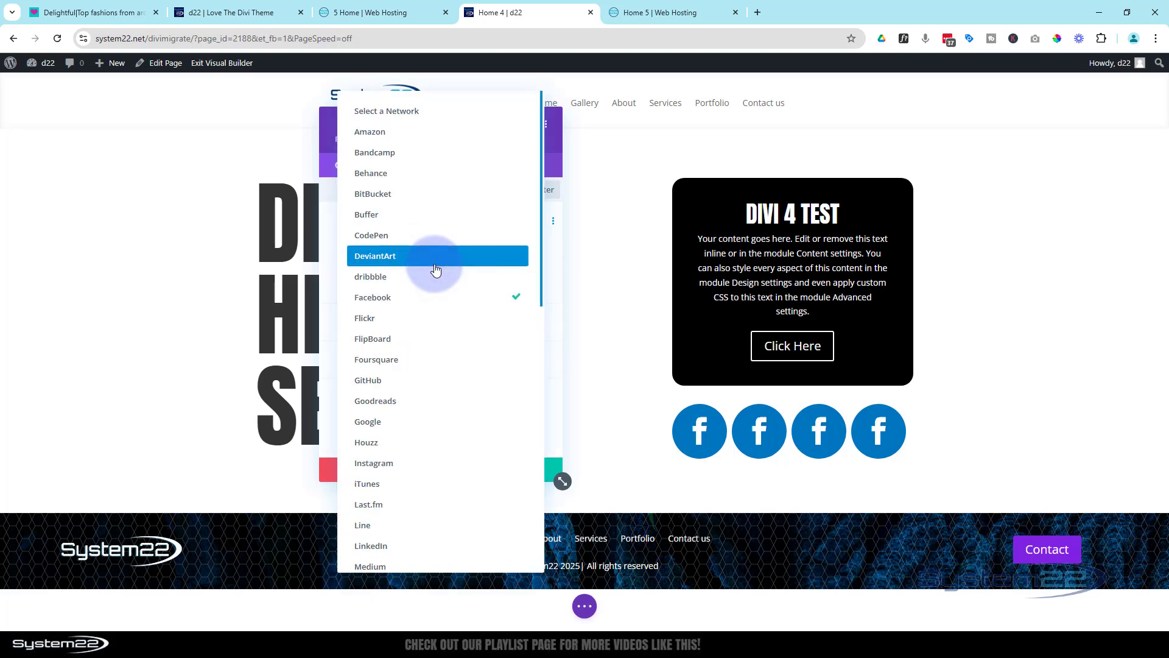
{"action": "left_click", "coordinate": [434, 467]}
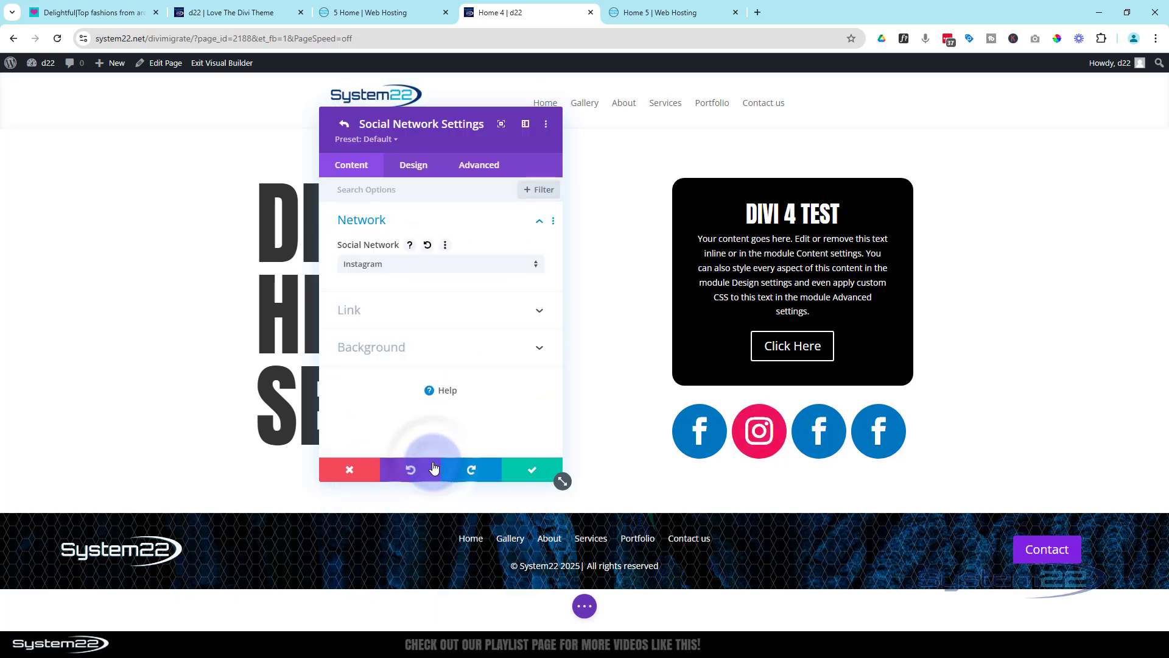
Set the Instagram icon's background to the saved blue, check its hover background, and save the network's settings
{"action": "left_click", "coordinate": [420, 356]}
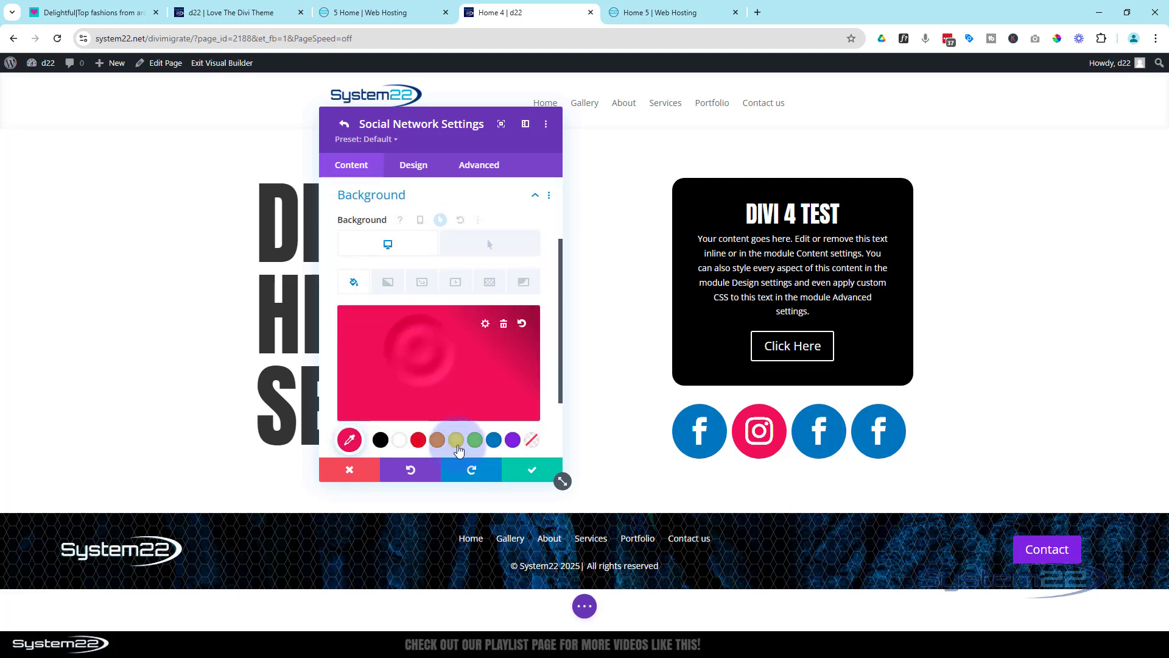
{"action": "left_click", "coordinate": [494, 441]}
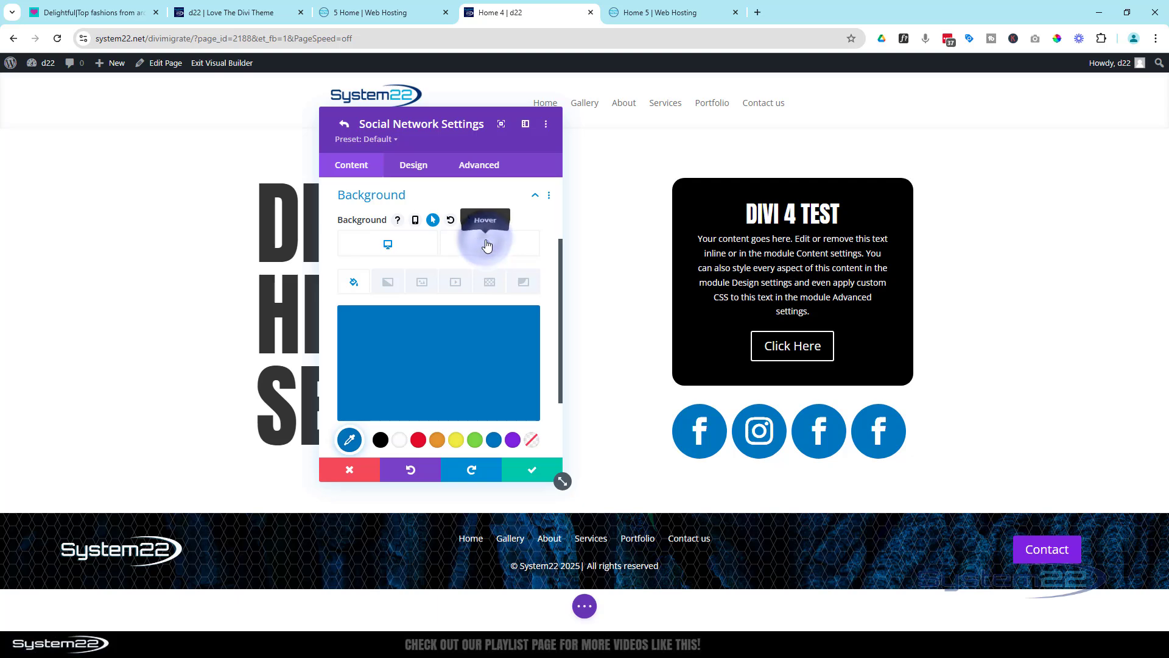
{"action": "left_click", "coordinate": [487, 244]}
{"action": "left_click", "coordinate": [400, 252]}
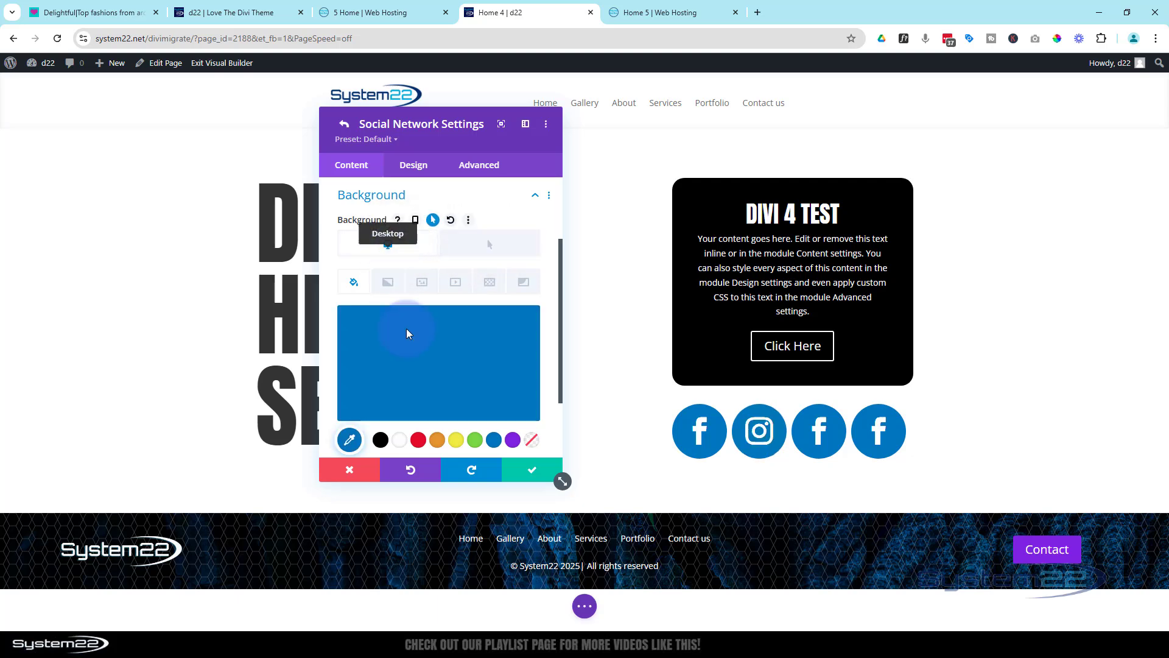
{"action": "left_click", "coordinate": [534, 471]}
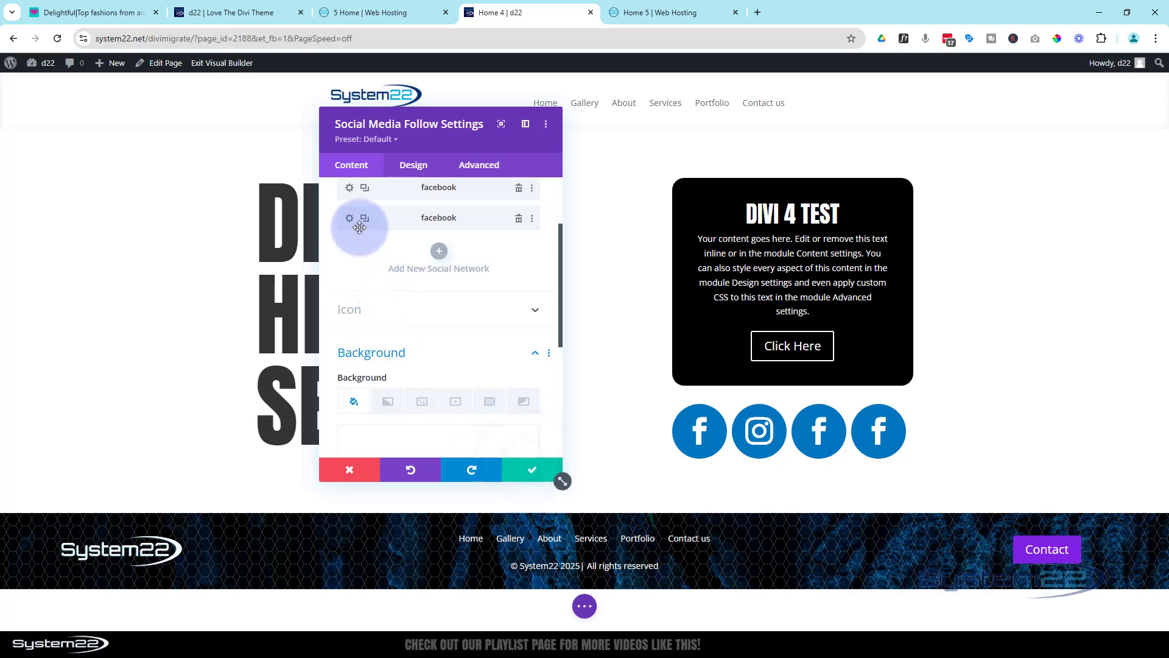
Change the third social network to LinkedIn, set its background to the saved blue, and save its settings
{"action": "left_click", "coordinate": [349, 194]}
{"action": "left_click", "coordinate": [445, 235]}
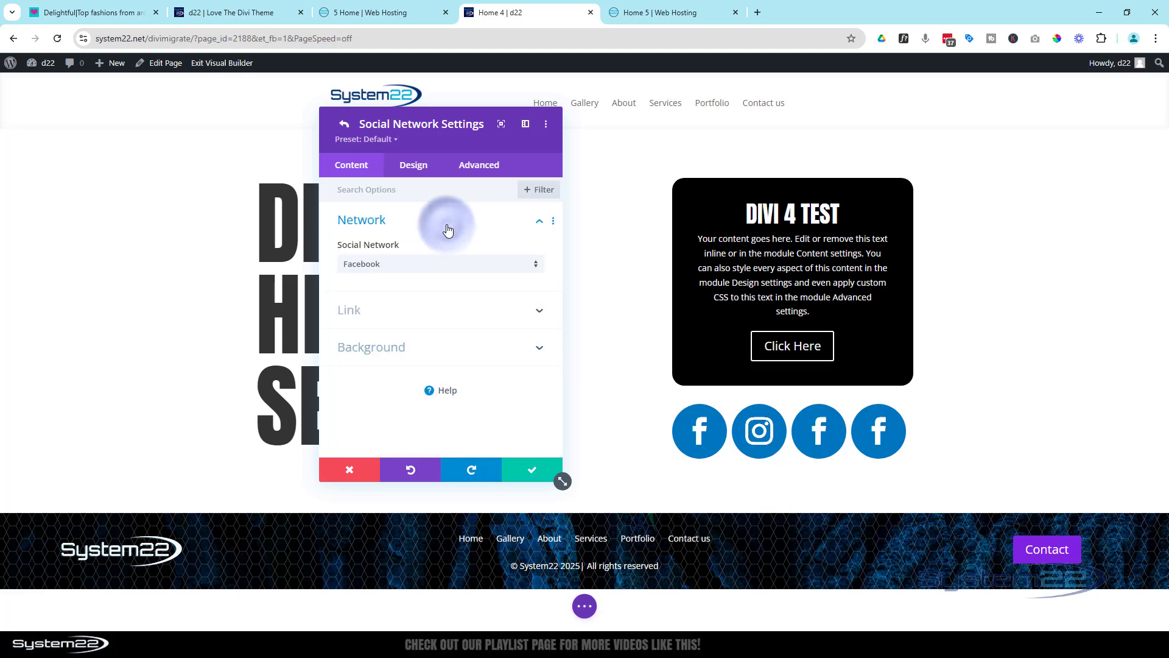
{"action": "left_click", "coordinate": [431, 266]}
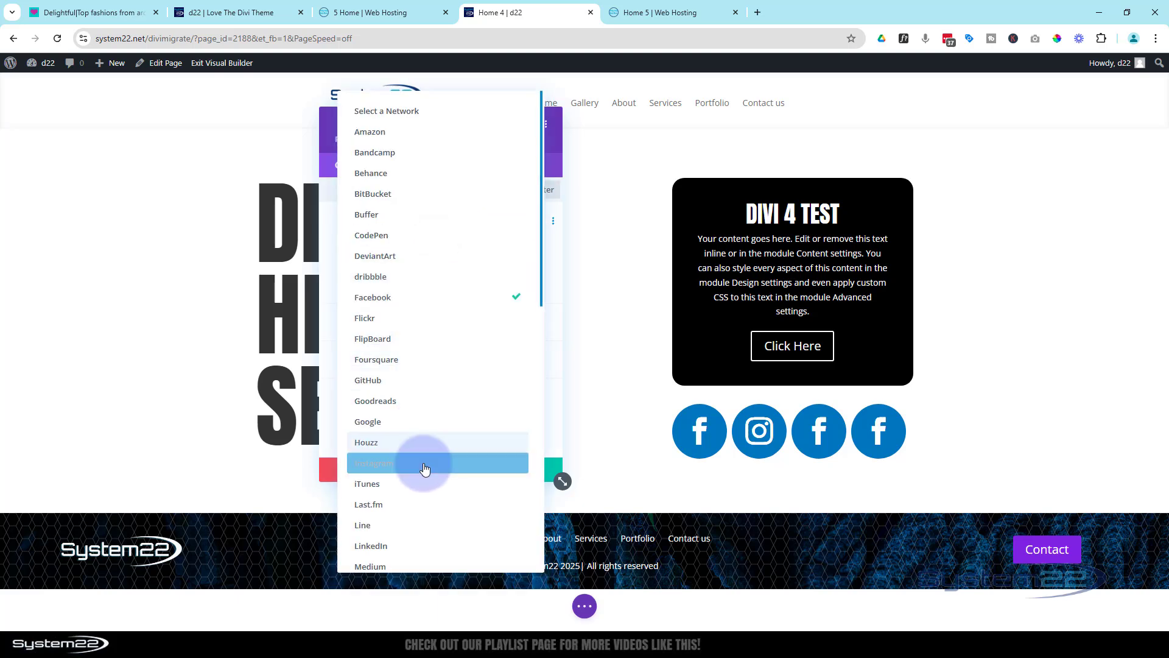
{"action": "left_click", "coordinate": [418, 546]}
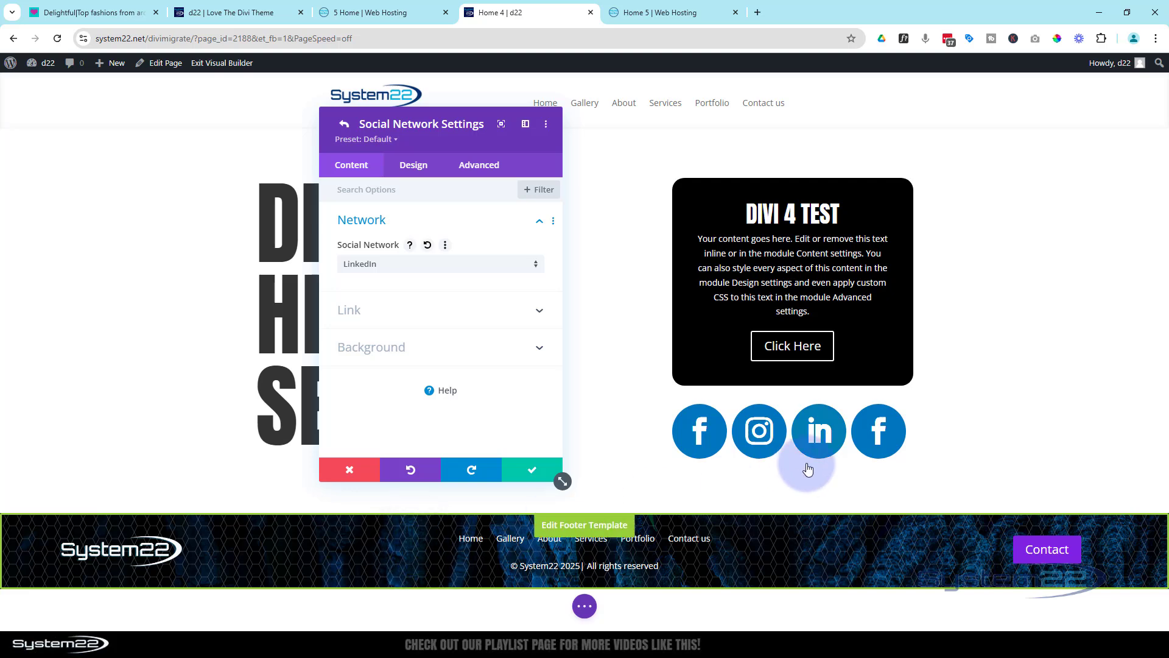
{"action": "left_click", "coordinate": [417, 346]}
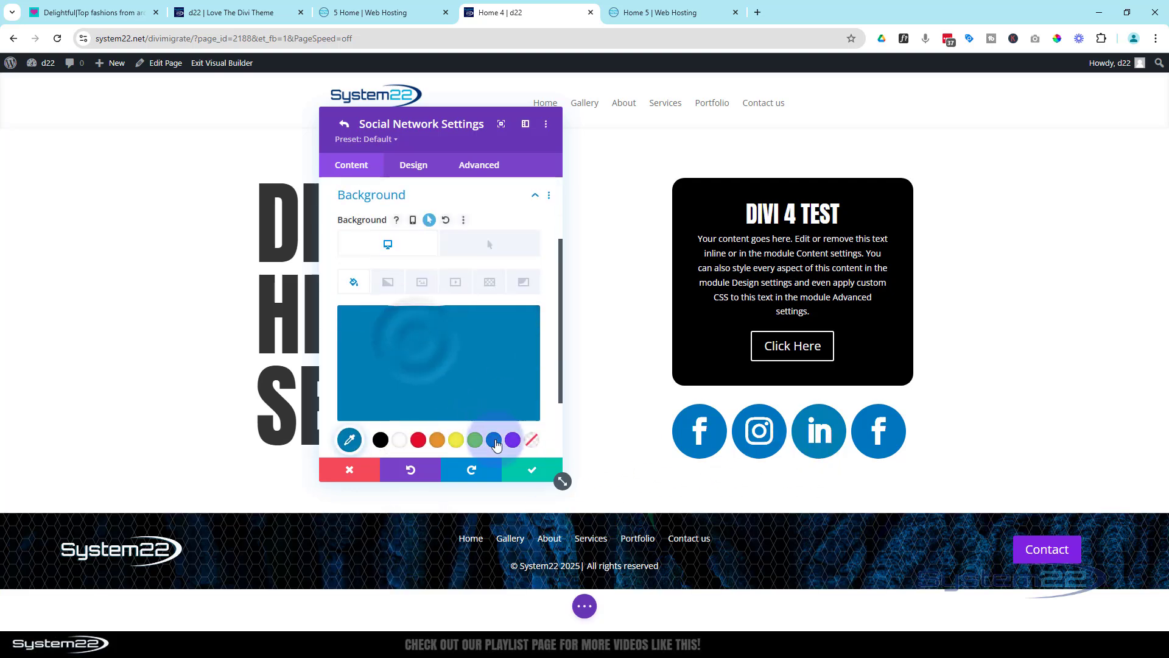
{"action": "left_click", "coordinate": [538, 473]}
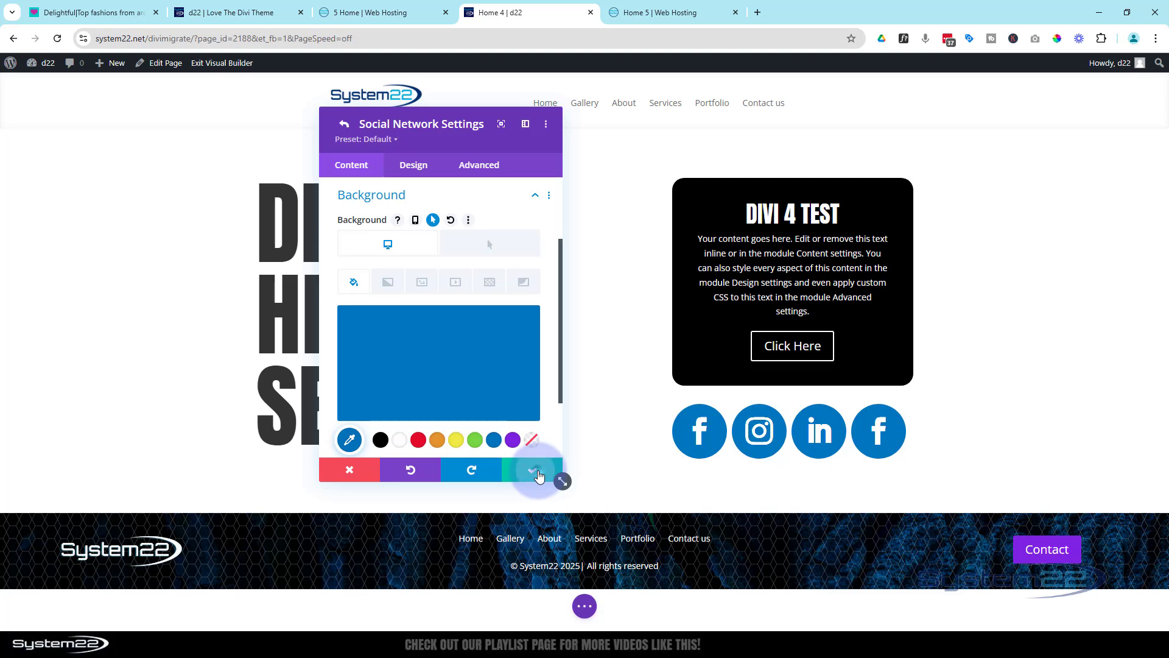
Change the fourth social network to Youtube and set its background to the saved blue (#0c71c3)
{"action": "scroll", "coordinate": [404, 308], "scroll_direction": "up", "scroll_amount": 3}
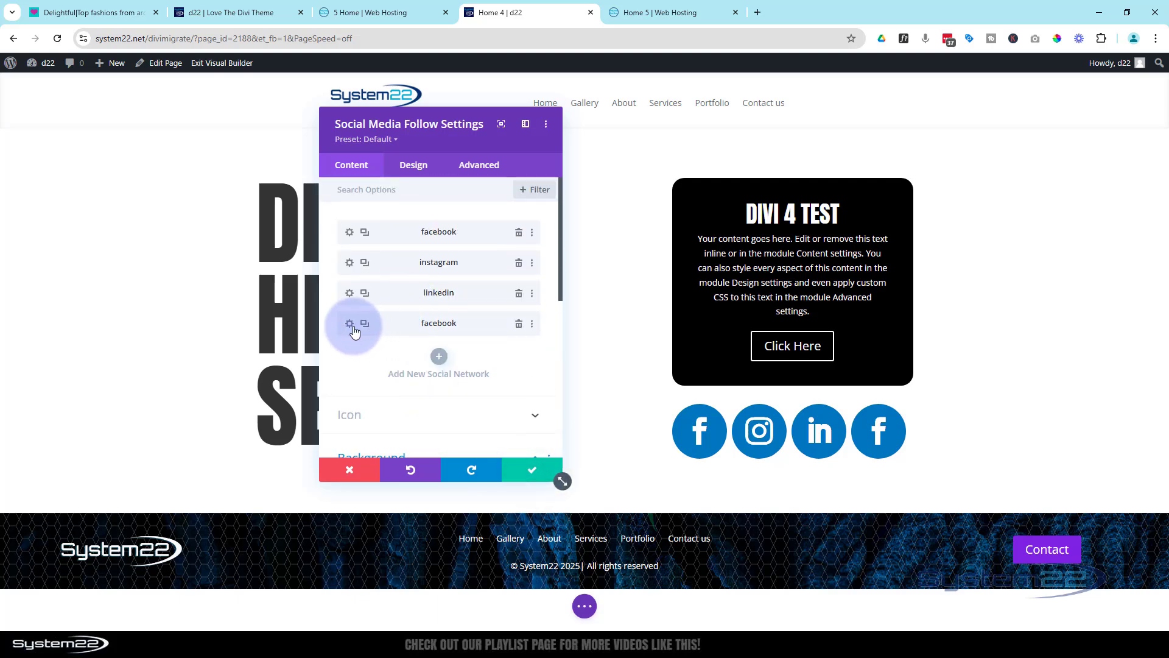
{"action": "left_click", "coordinate": [349, 323]}
{"action": "left_click", "coordinate": [423, 312]}
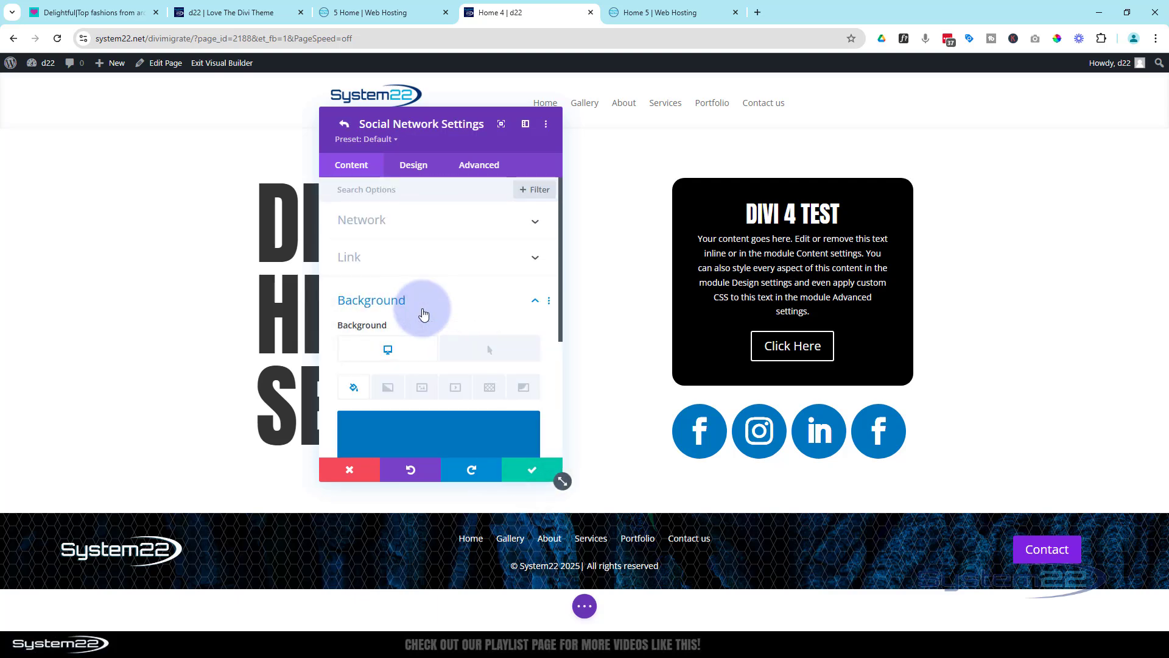
{"action": "left_click", "coordinate": [456, 220]}
{"action": "left_click", "coordinate": [450, 263]}
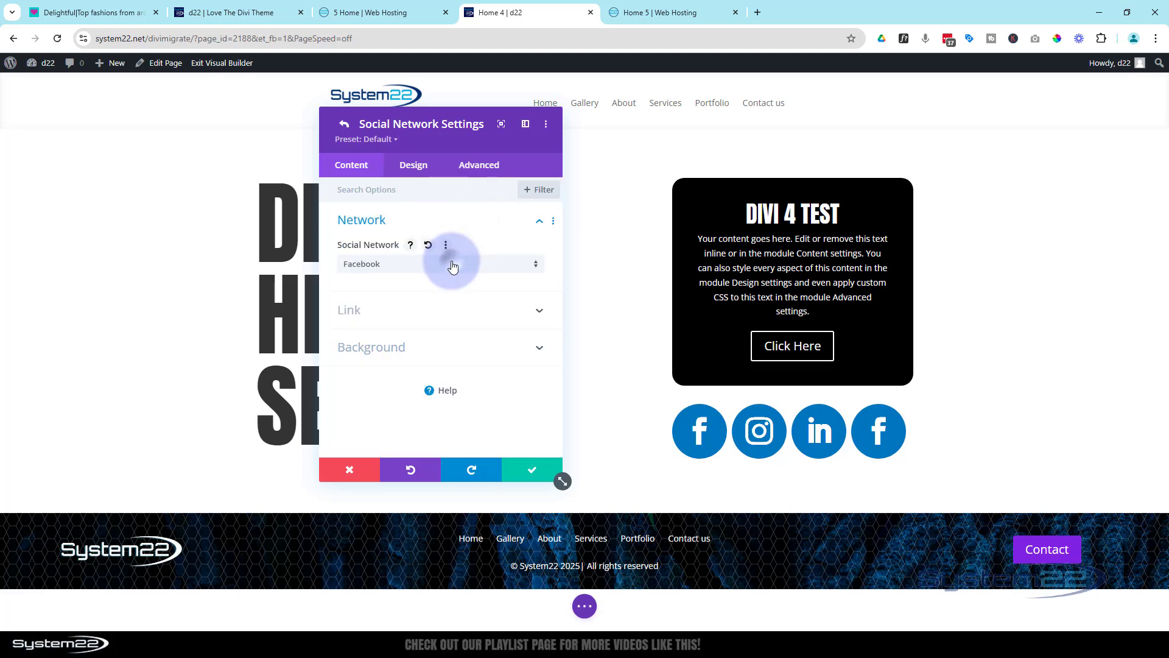
{"action": "scroll", "coordinate": [440, 481], "scroll_direction": "down", "scroll_amount": 10}
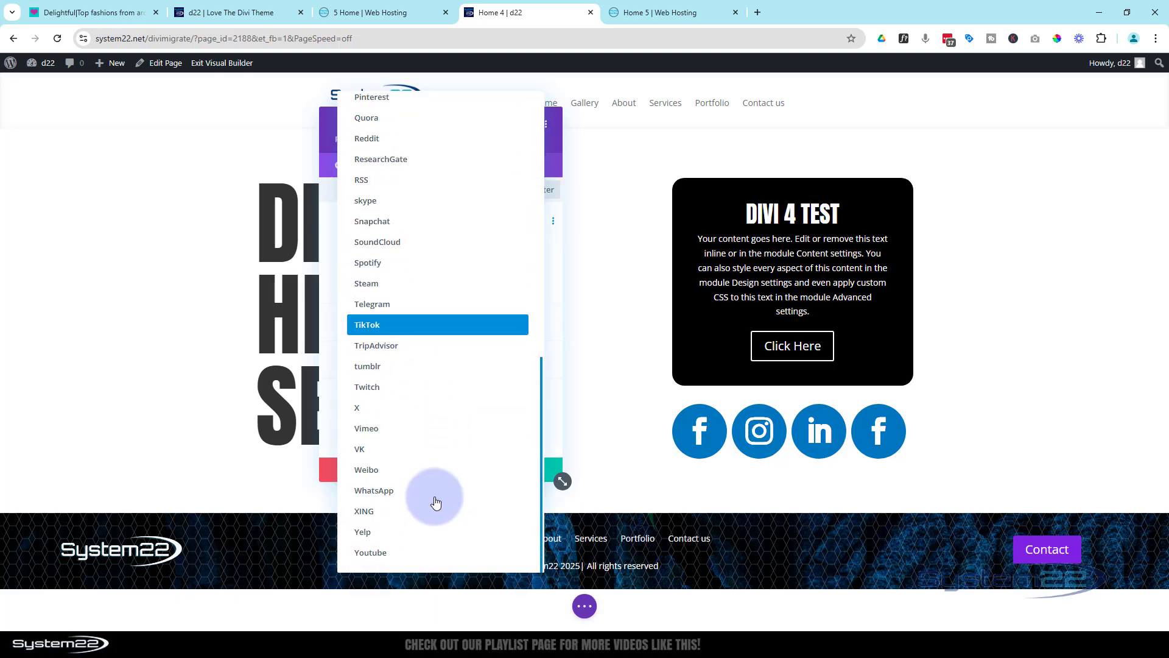
{"action": "left_click", "coordinate": [390, 552]}
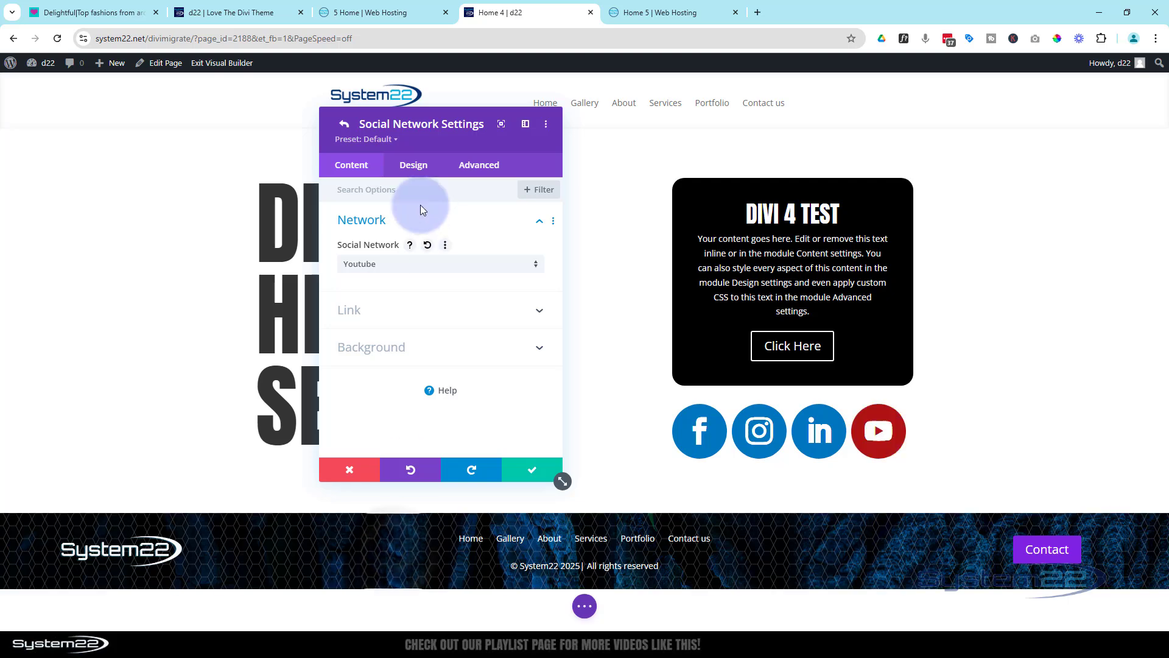
{"action": "left_click", "coordinate": [432, 349]}
{"action": "left_click", "coordinate": [494, 439]}
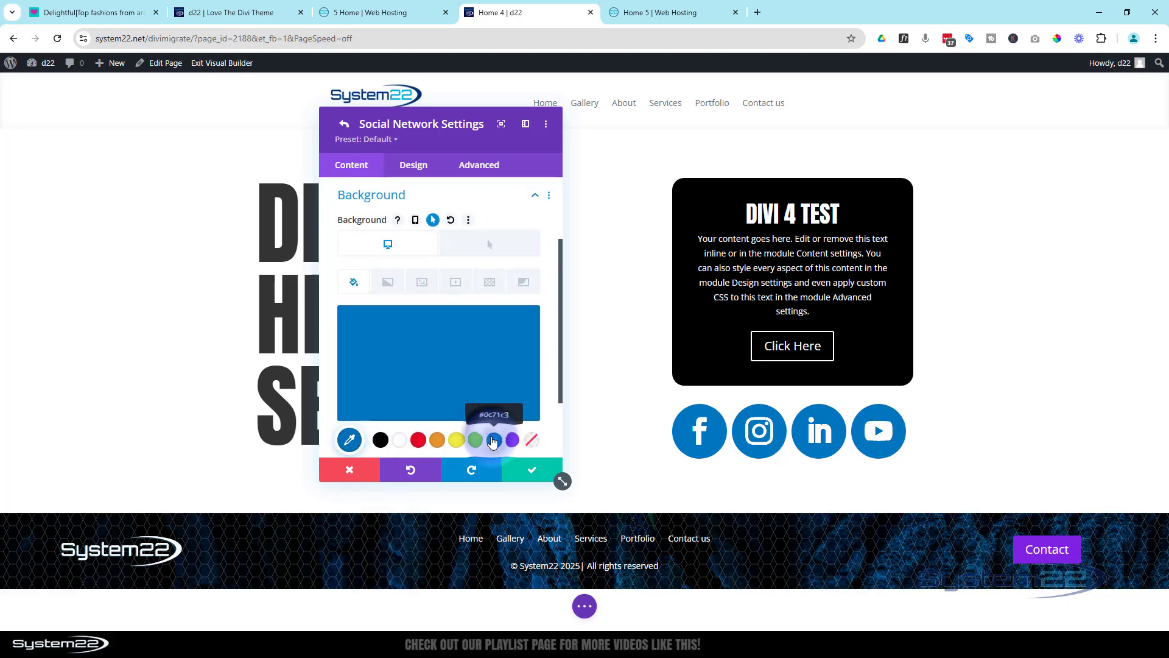
Show the Youtube network's account link setting, and save both the network and the Social Media Follow module
{"action": "scroll", "coordinate": [433, 345], "scroll_direction": "up", "scroll_amount": 2}
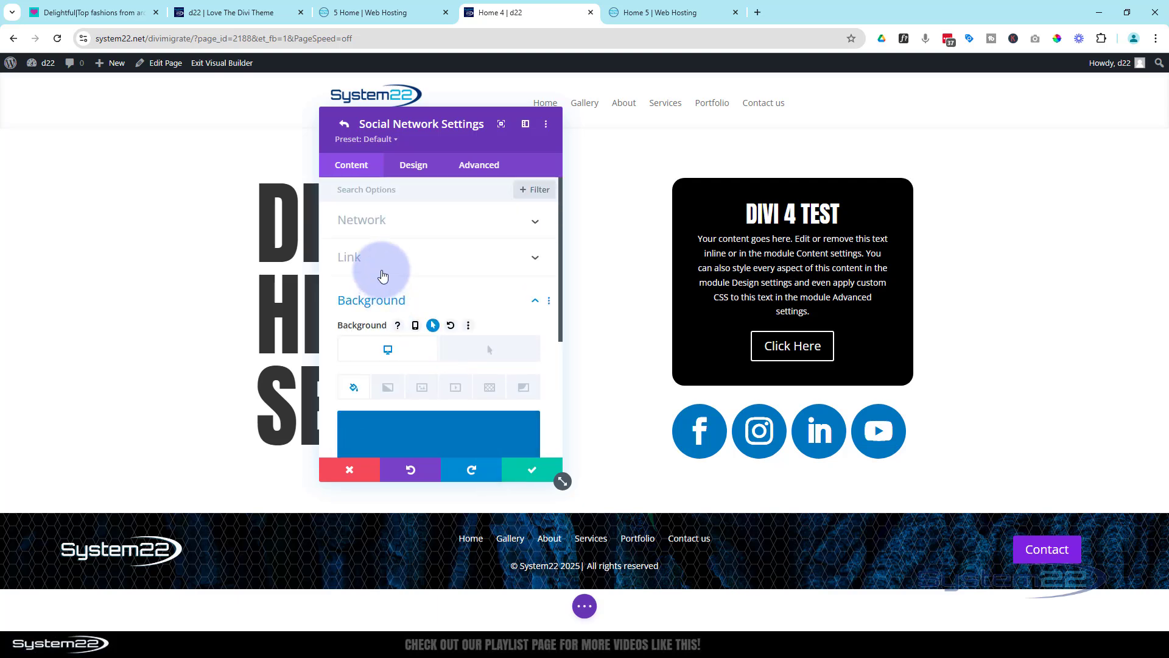
{"action": "left_click", "coordinate": [396, 257]}
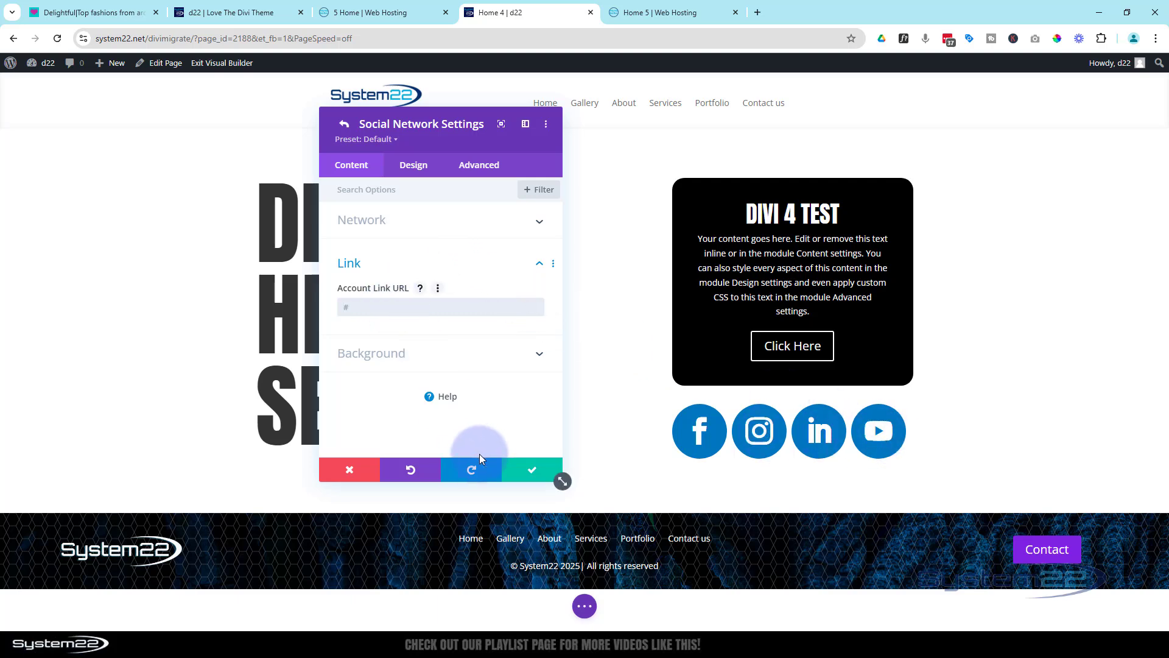
{"action": "left_click", "coordinate": [534, 474]}
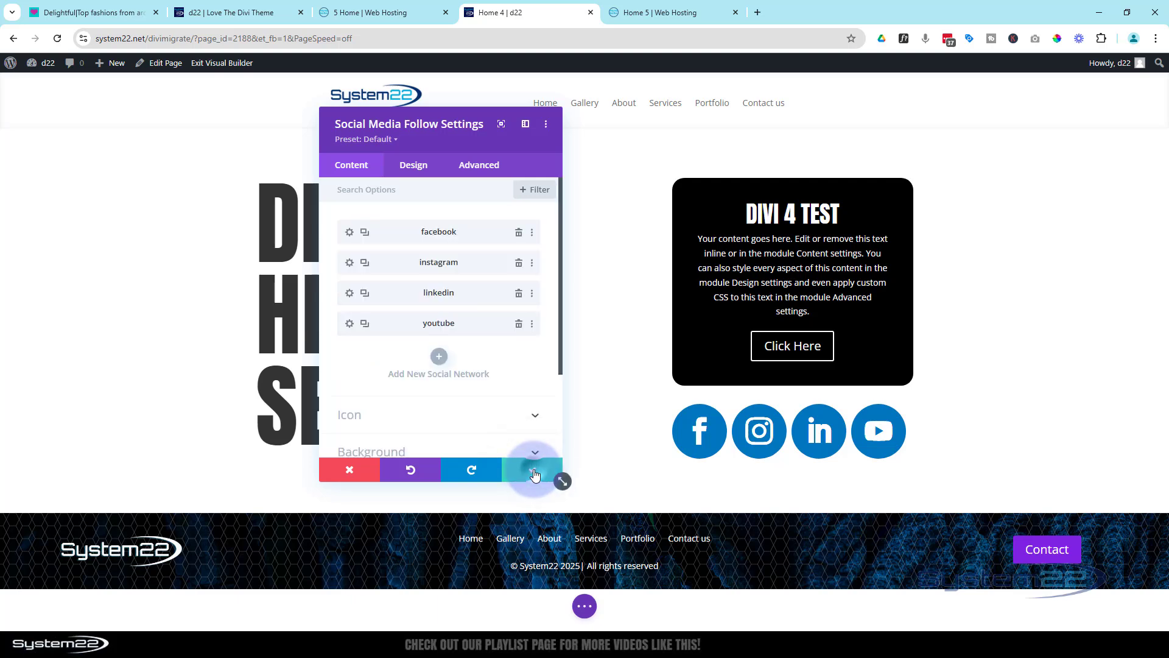
{"action": "left_click", "coordinate": [534, 475]}
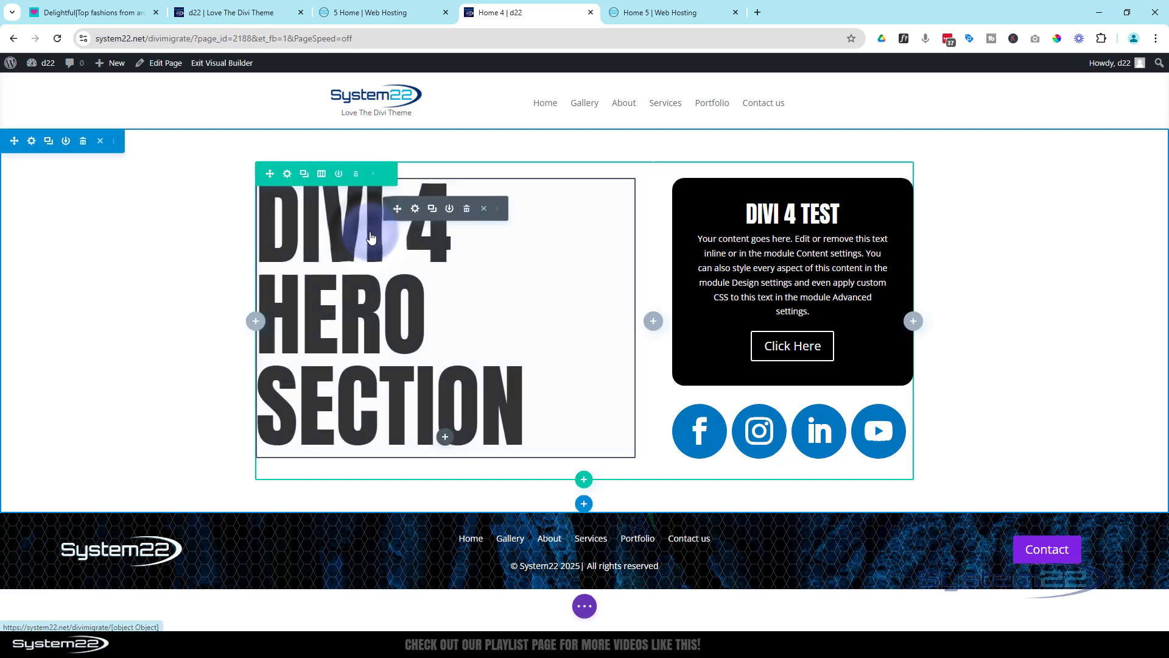
Set the heading text size of the Divi 4 Hero Section heading to 180px and save the module
{"action": "left_click", "coordinate": [412, 205]}
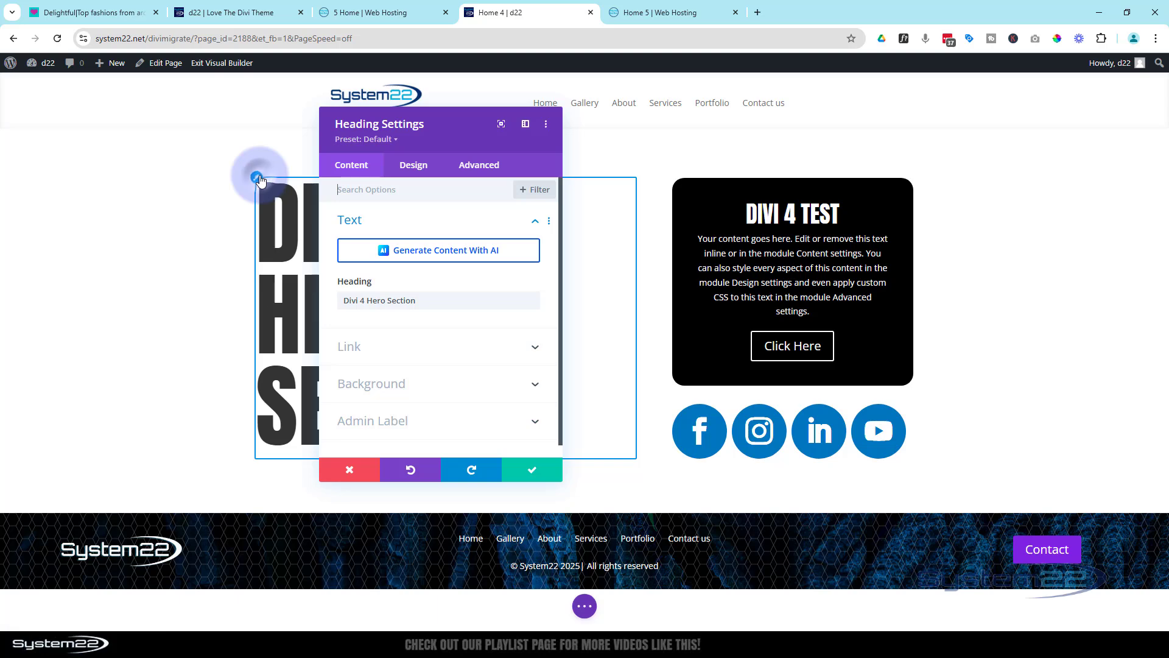
{"action": "left_click", "coordinate": [257, 178]}
{"action": "left_click_drag", "start_coordinate": [465, 146], "coordinate": [845, 141]}
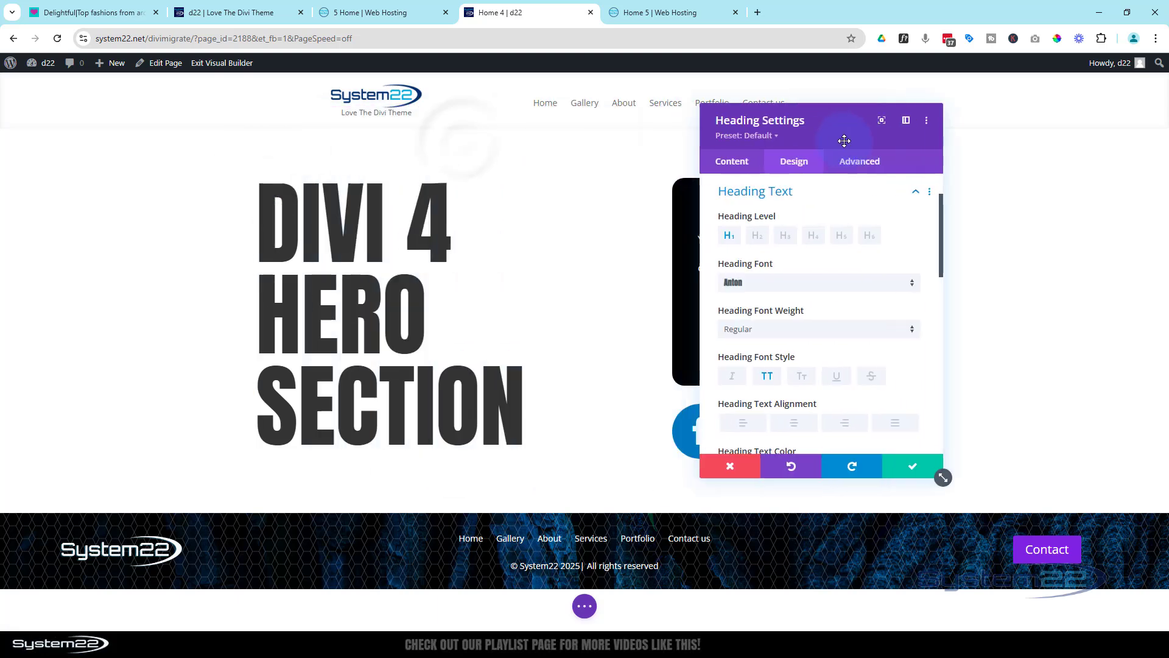
{"action": "scroll", "coordinate": [860, 308], "scroll_direction": "down", "scroll_amount": 4}
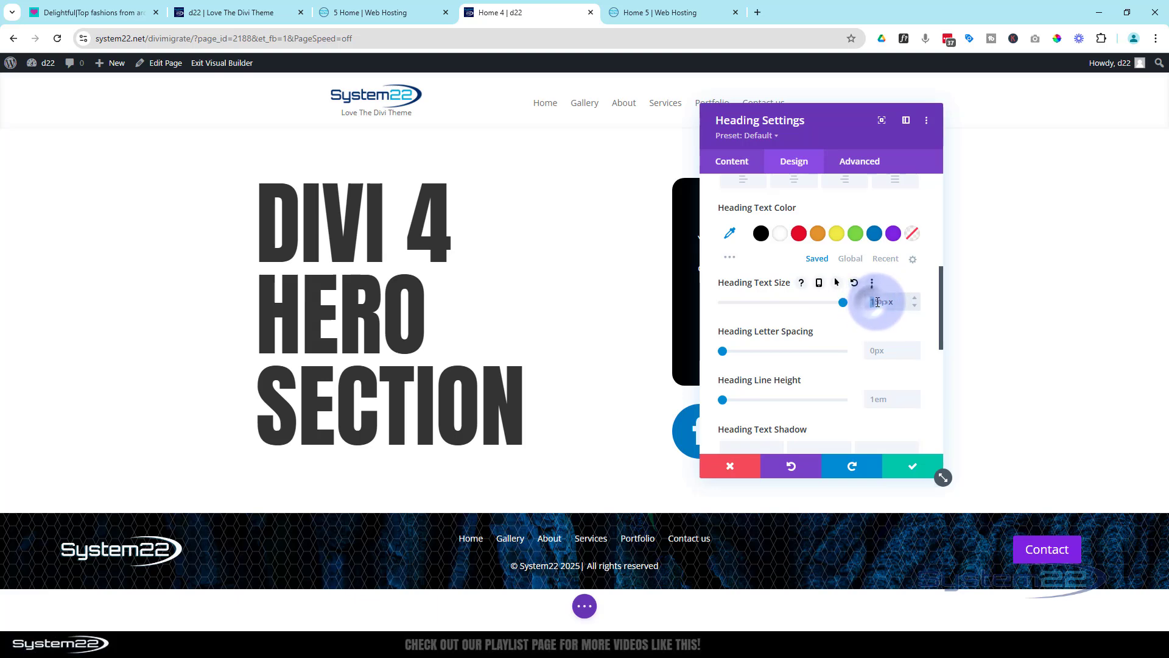
{"action": "left_click_drag", "start_coordinate": [877, 301], "coordinate": [881, 297]}
{"action": "type", "text": "180"}
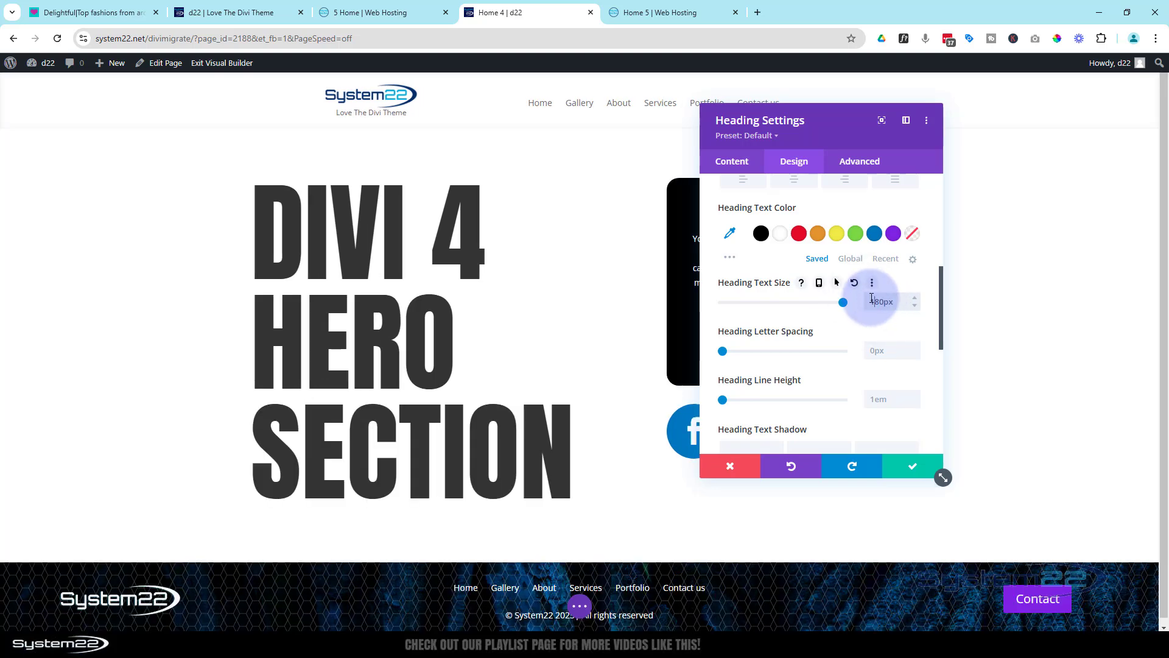
{"action": "left_click_drag", "start_coordinate": [924, 132], "coordinate": [418, 133]}
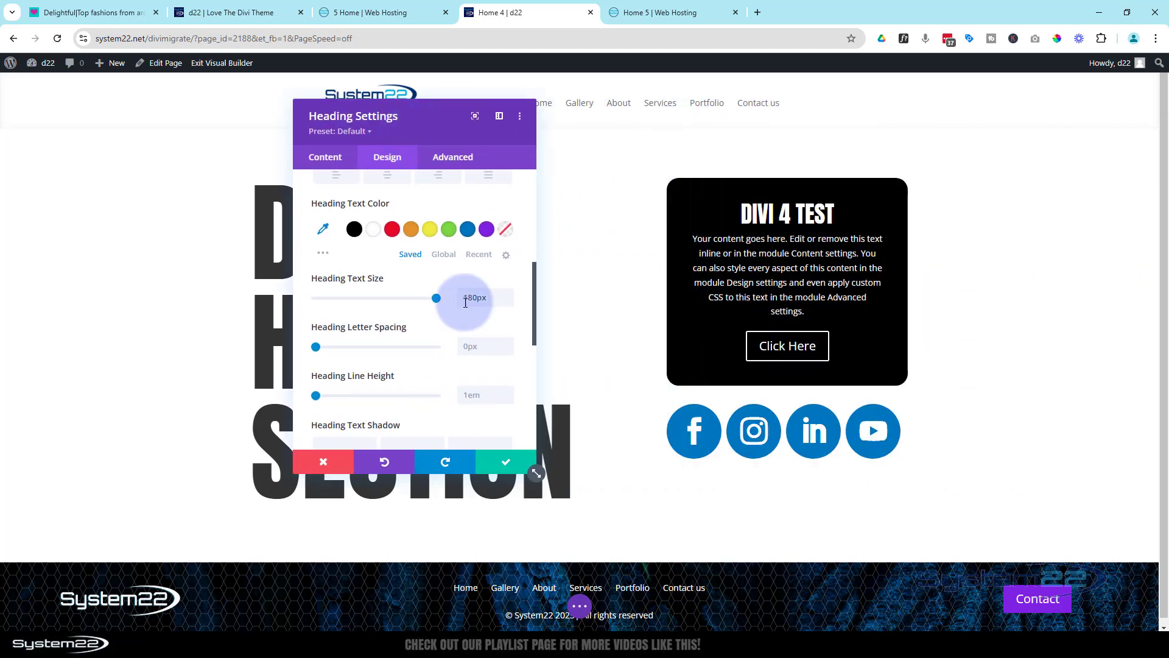
{"action": "left_click", "coordinate": [511, 469]}
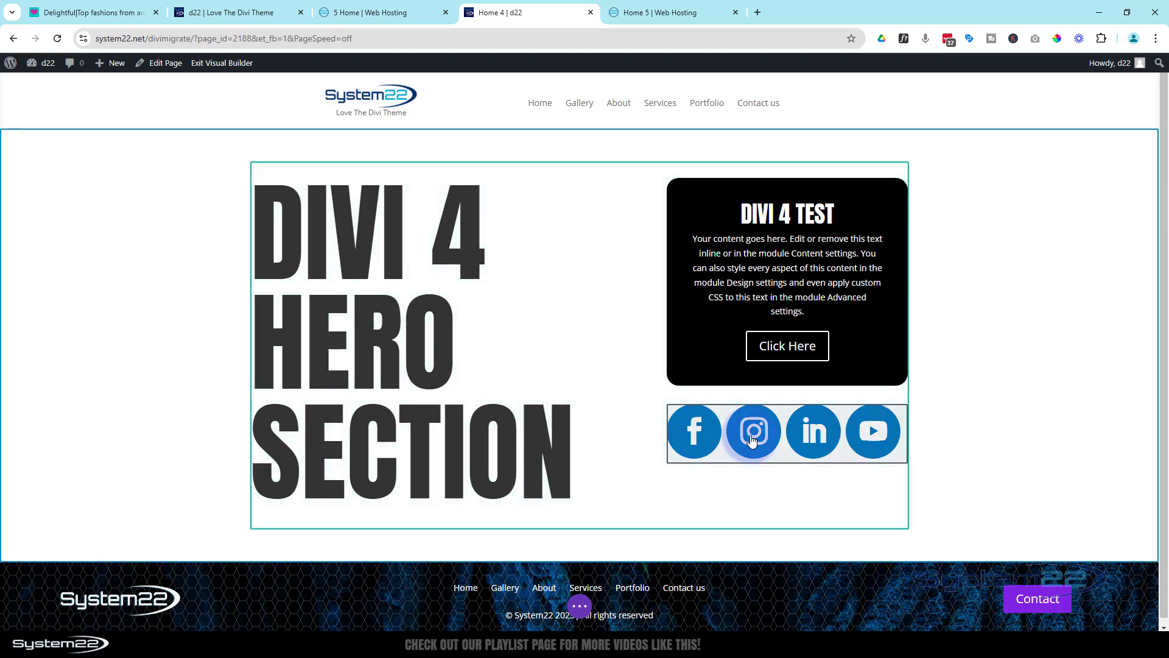
Set the Social Media Follow module's top and bottom padding to linked values of 30px and save the module
{"action": "left_click", "coordinate": [728, 454]}
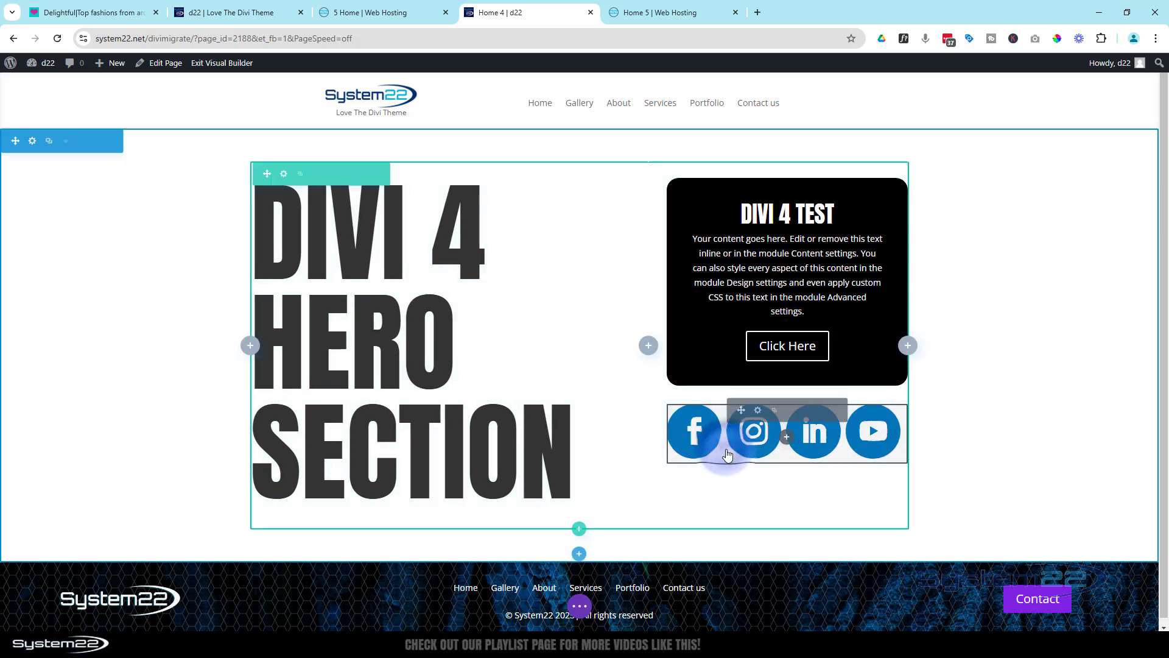
{"action": "left_click", "coordinate": [757, 410]}
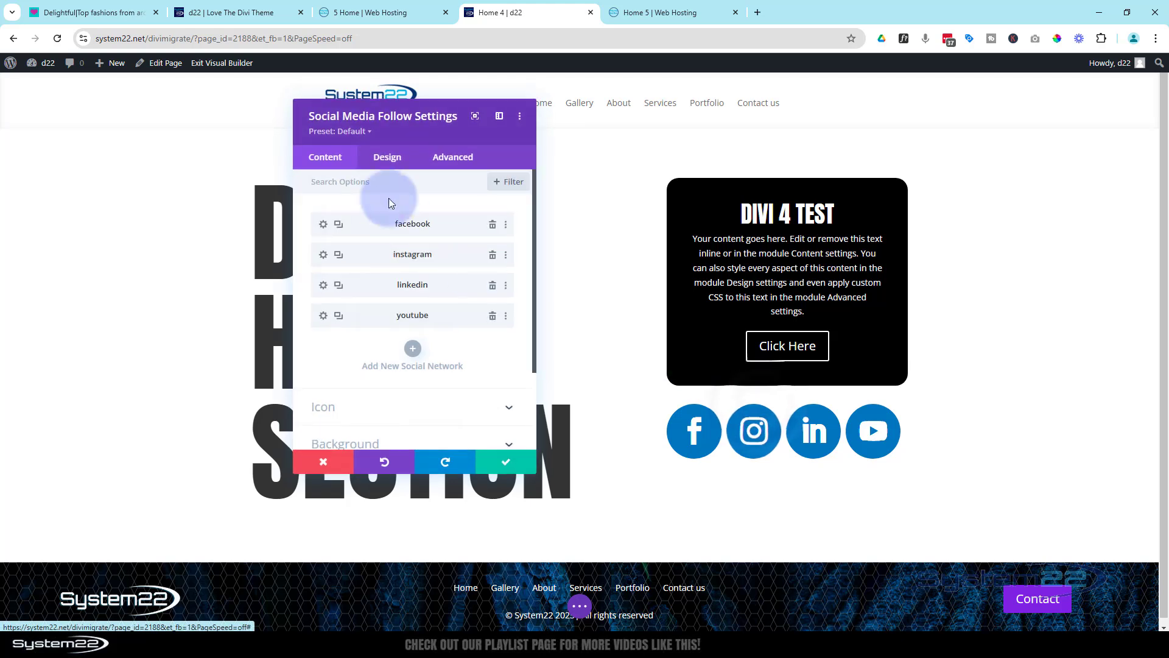
{"action": "left_click", "coordinate": [393, 159]}
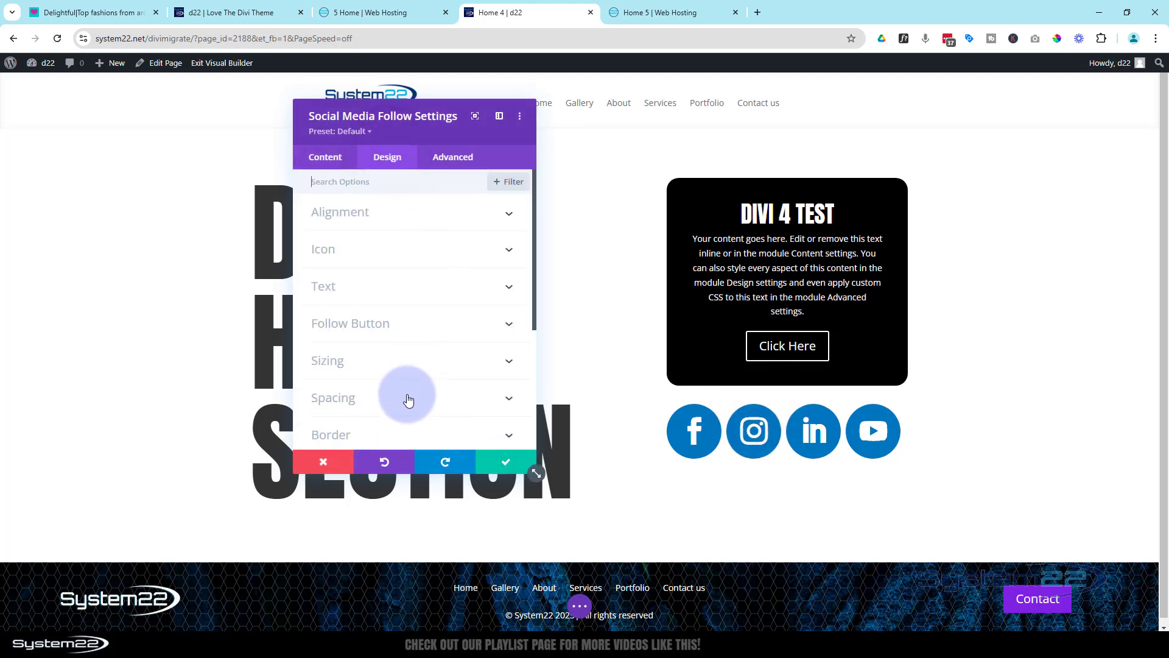
{"action": "left_click", "coordinate": [405, 396]}
{"action": "left_click", "coordinate": [327, 286]}
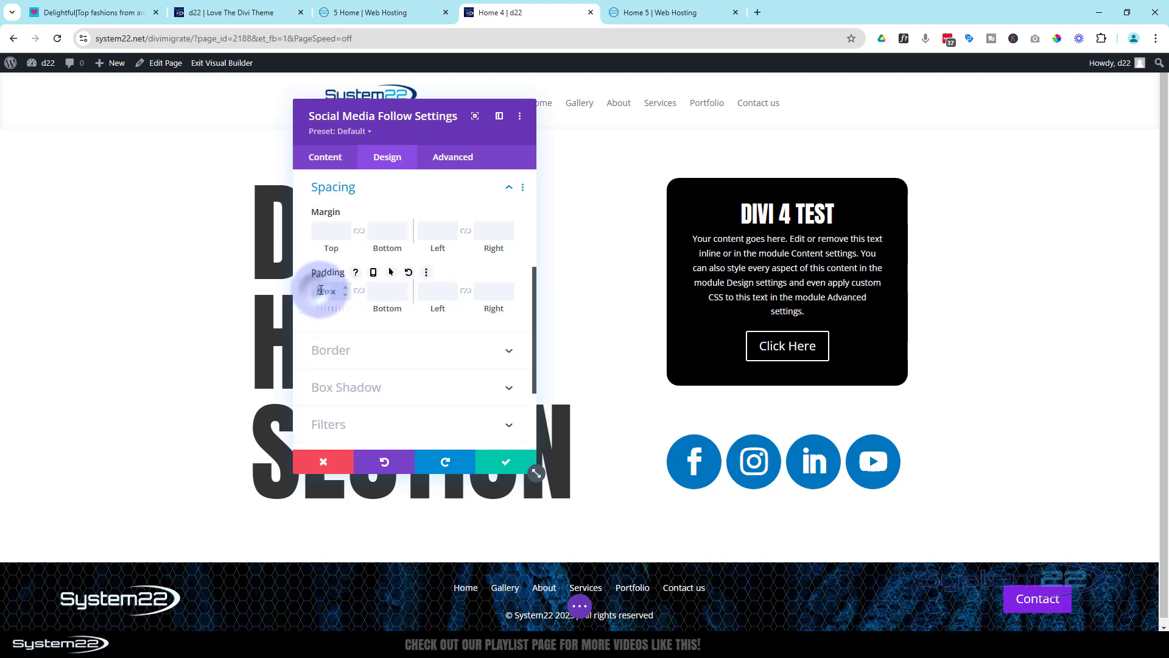
{"action": "left_click_drag", "start_coordinate": [321, 291], "coordinate": [314, 286]}
{"action": "type", "text": "30"}
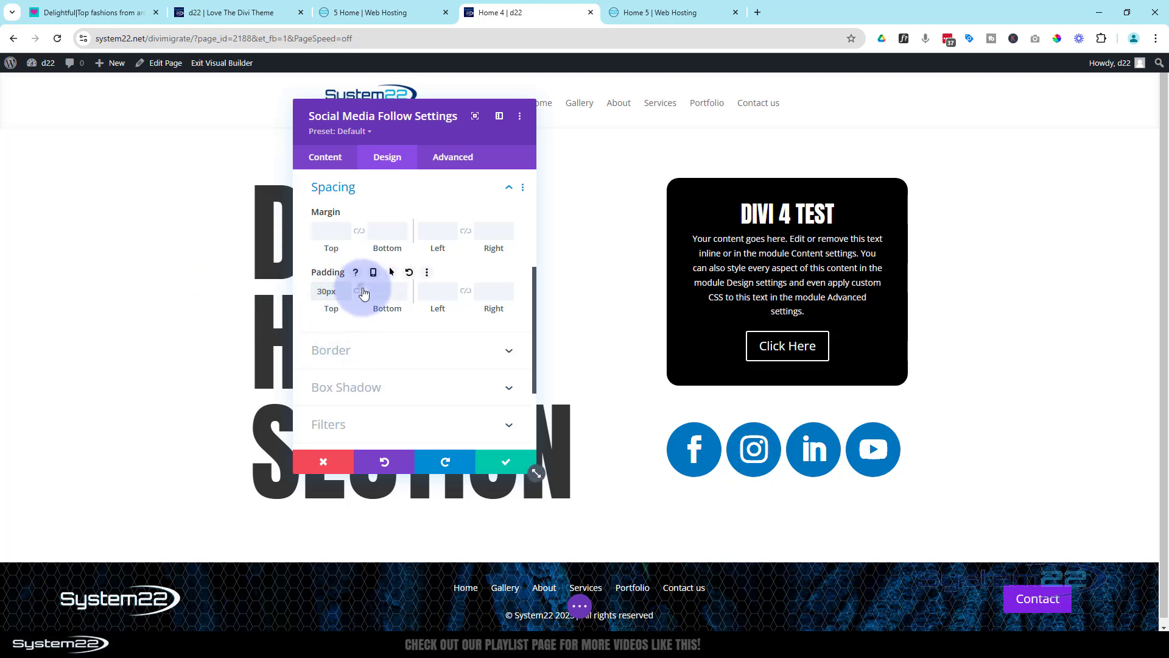
{"action": "left_click", "coordinate": [361, 292]}
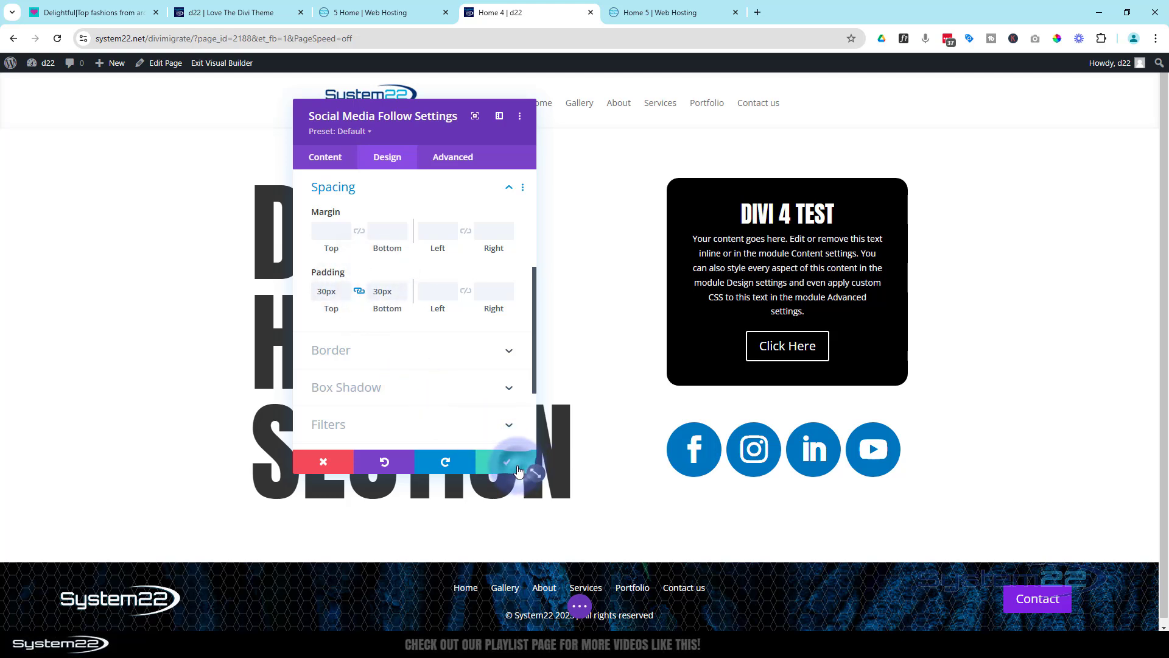
{"action": "left_click", "coordinate": [517, 467]}
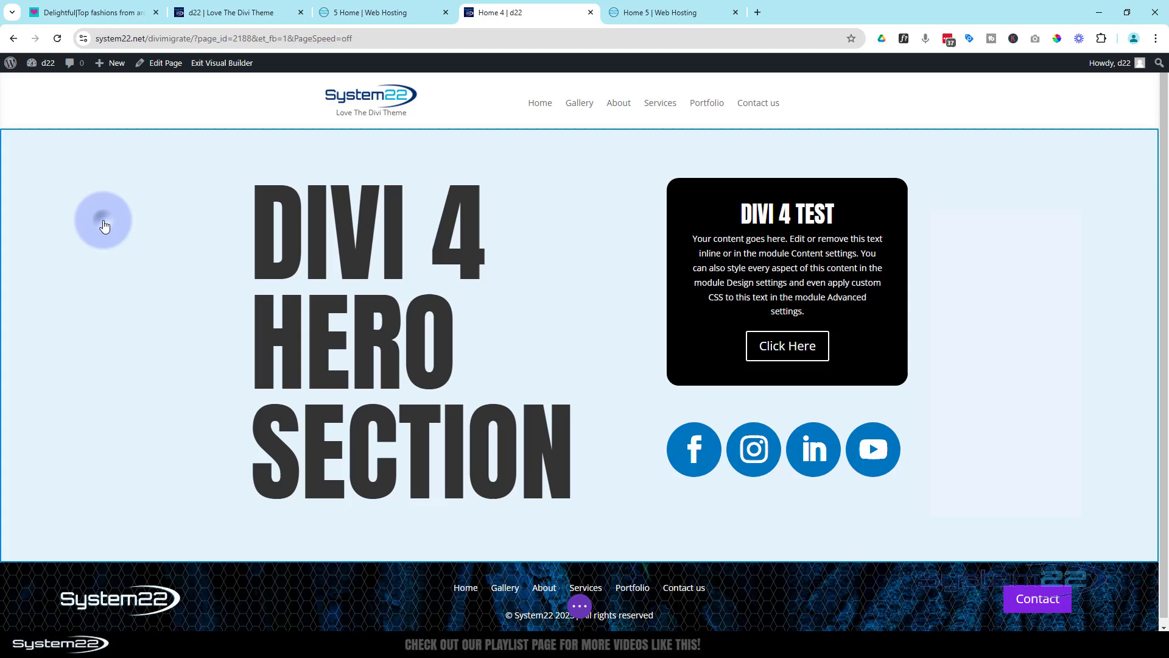
Give the hero section a background image of the glowing planet from the media library and save the section settings
{"action": "left_click", "coordinate": [104, 220]}
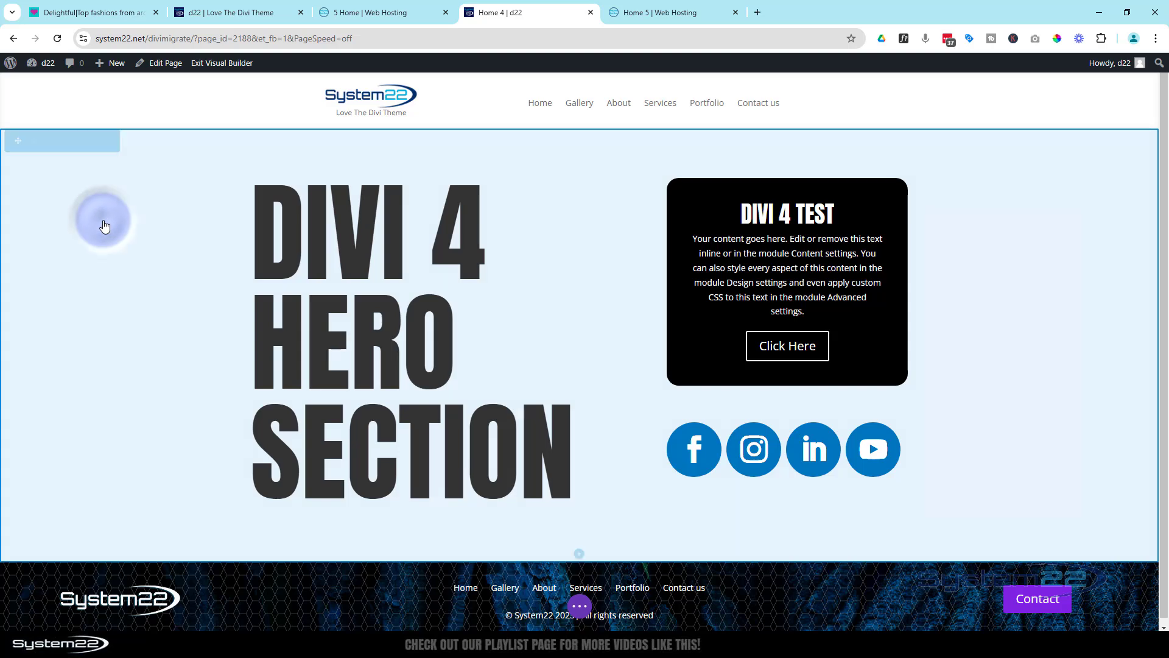
{"action": "left_click", "coordinate": [31, 144]}
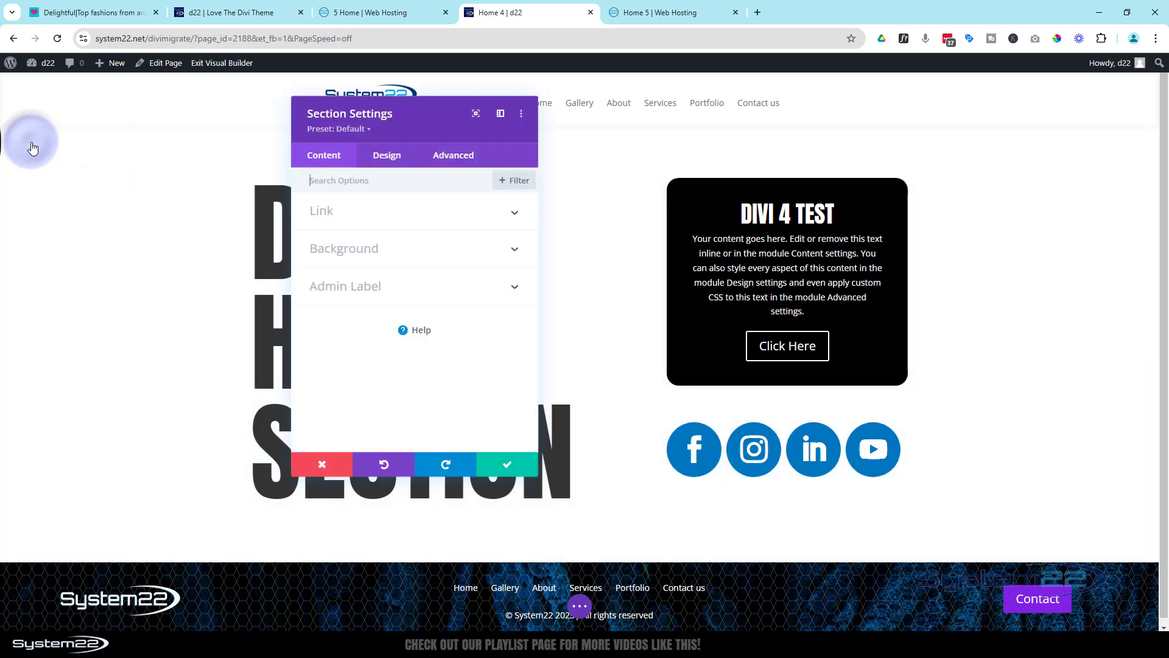
{"action": "left_click", "coordinate": [398, 253]}
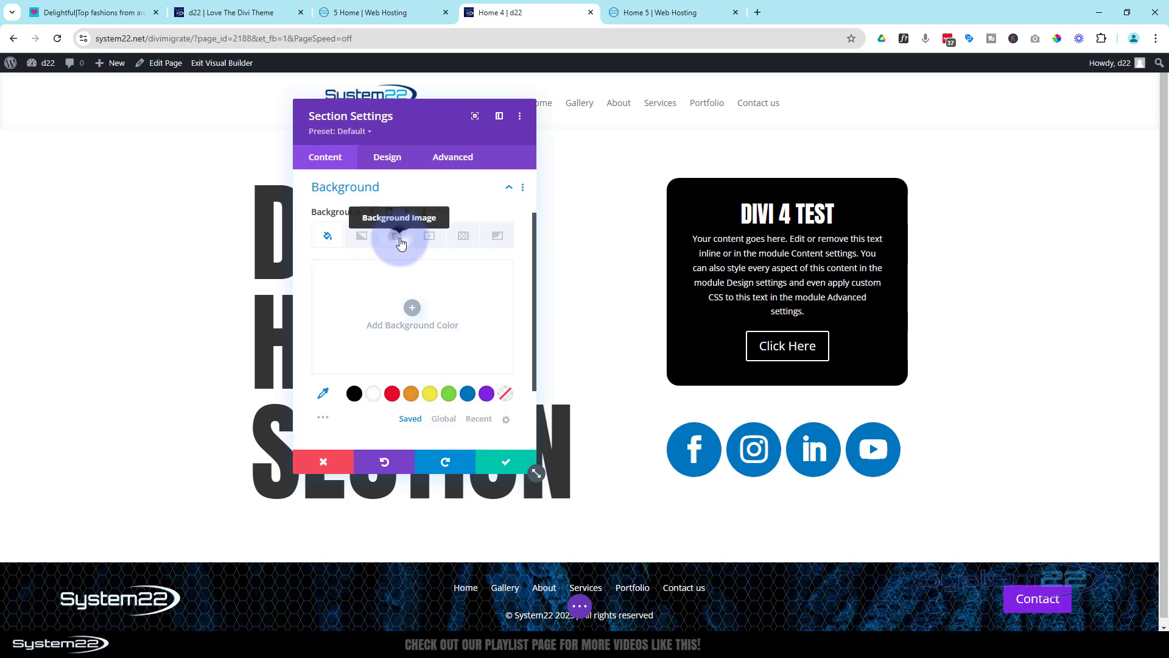
{"action": "left_click", "coordinate": [400, 242]}
{"action": "left_click", "coordinate": [413, 304]}
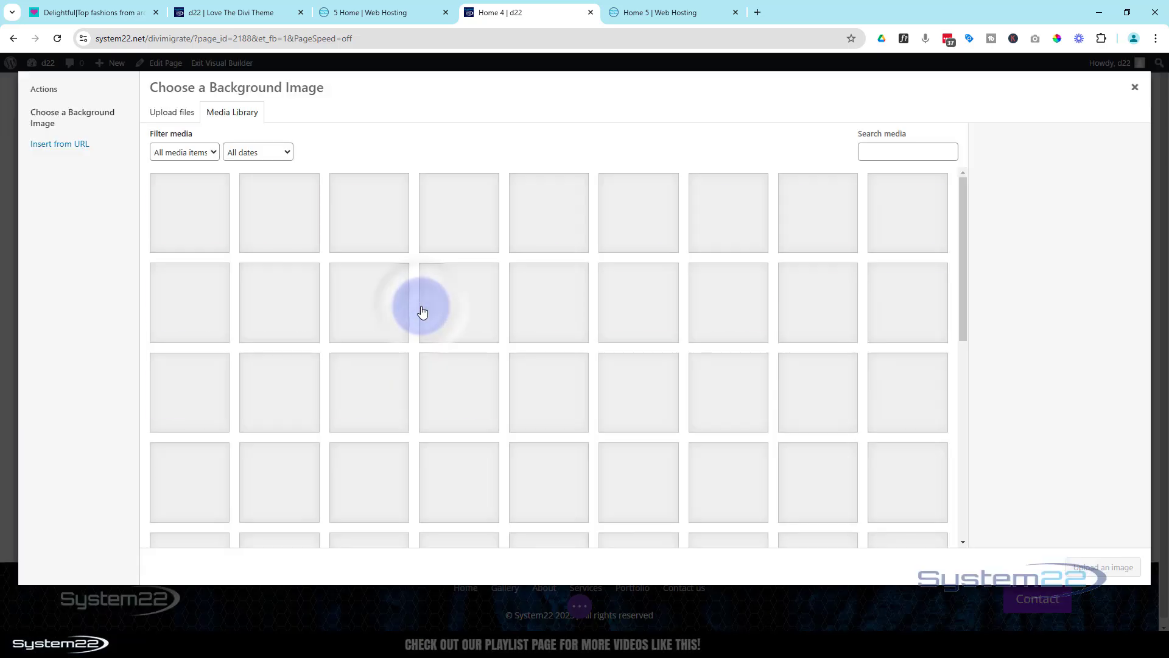
{"action": "left_click", "coordinate": [670, 314]}
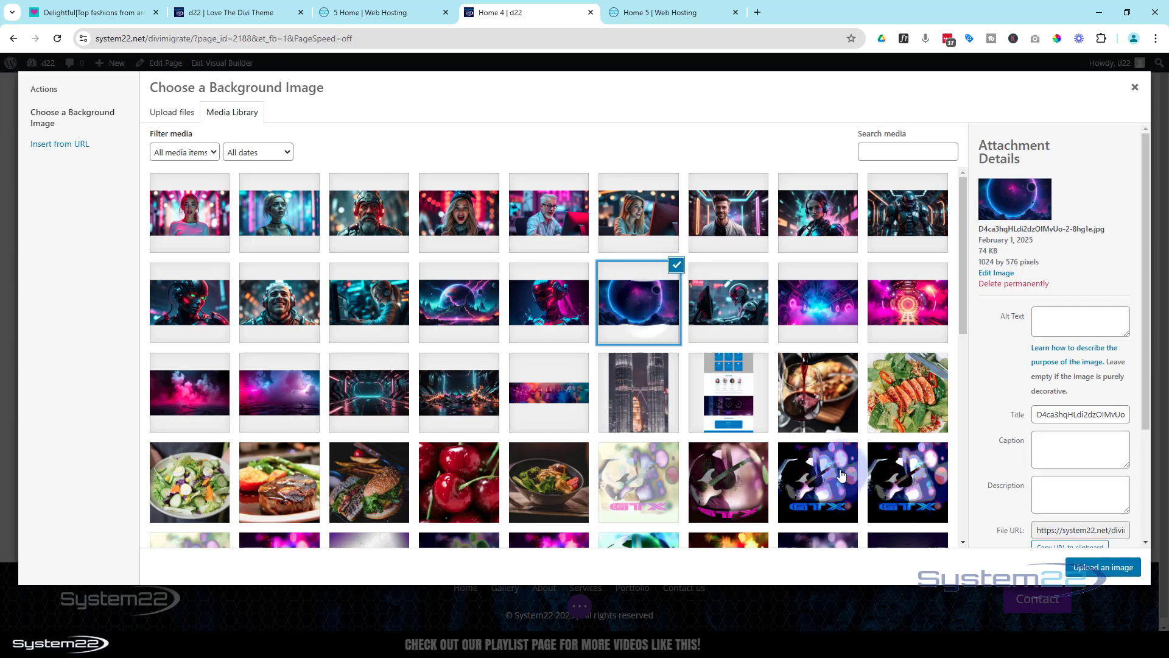
{"action": "left_click", "coordinate": [1108, 568]}
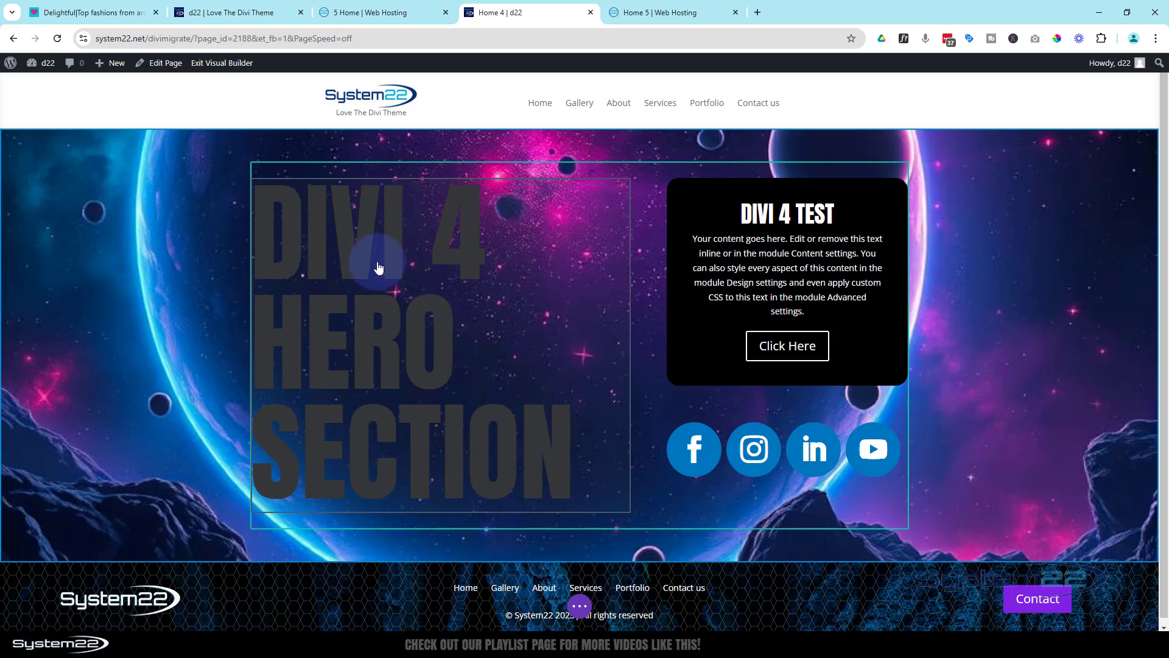
Set the heading text color of the Divi 4 Hero Section heading to white (#ffffff)
{"action": "mouse_move", "coordinate": [393, 262]}
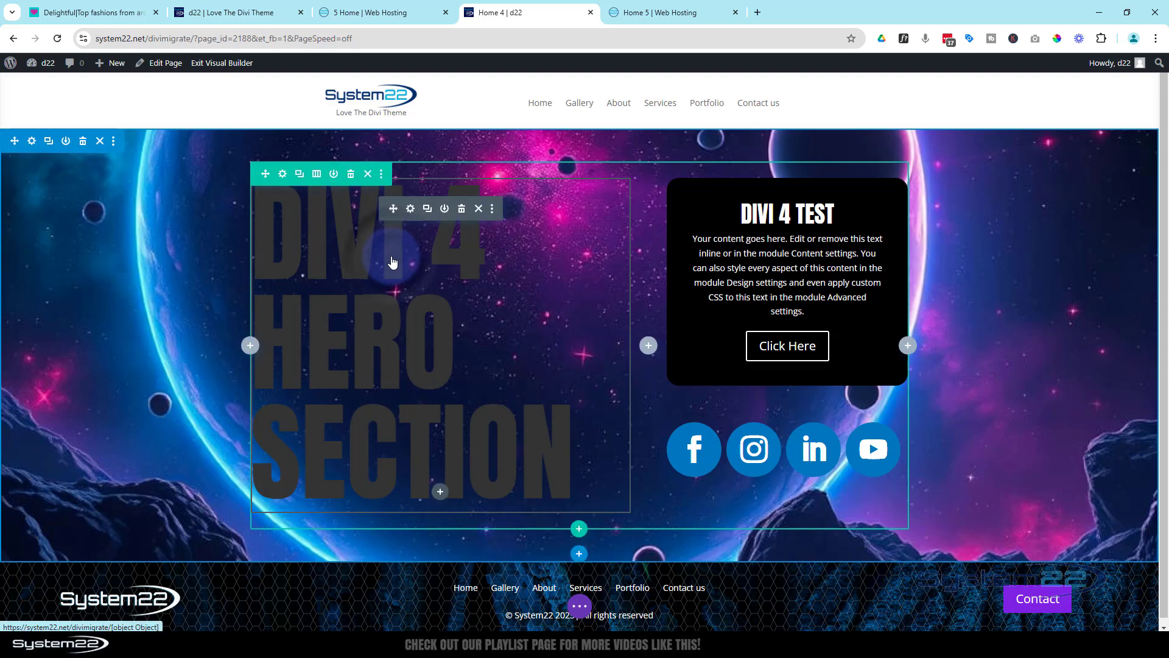
{"action": "left_click", "coordinate": [411, 210]}
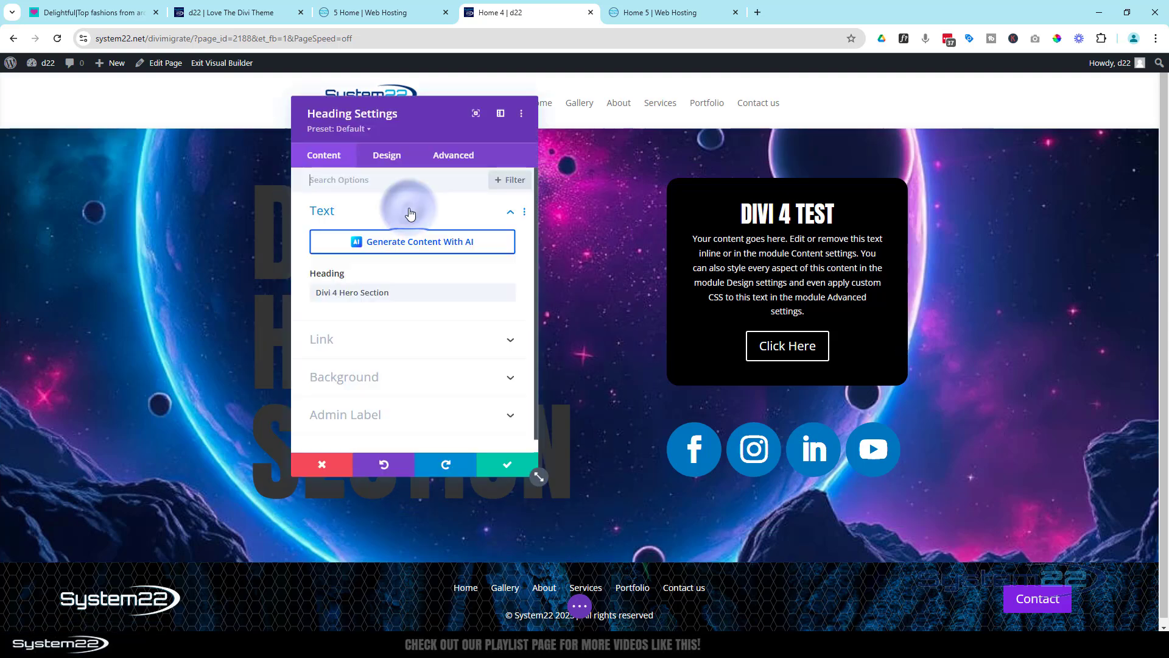
{"action": "left_click_drag", "start_coordinate": [423, 126], "coordinate": [685, 139]}
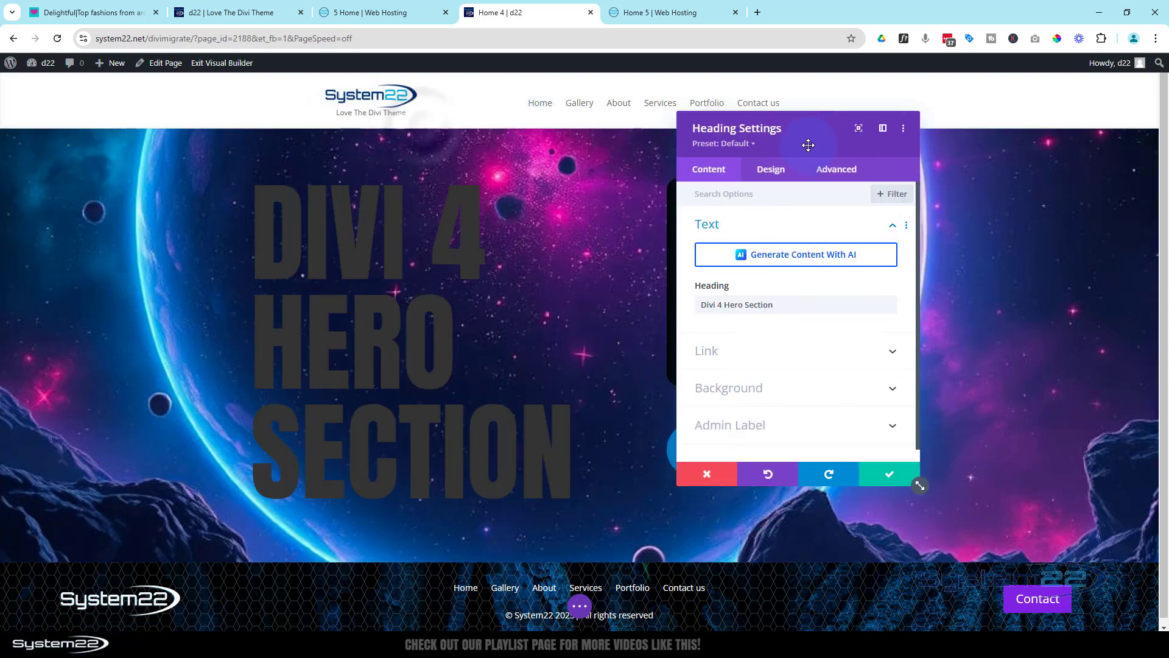
{"action": "left_click", "coordinate": [770, 170]}
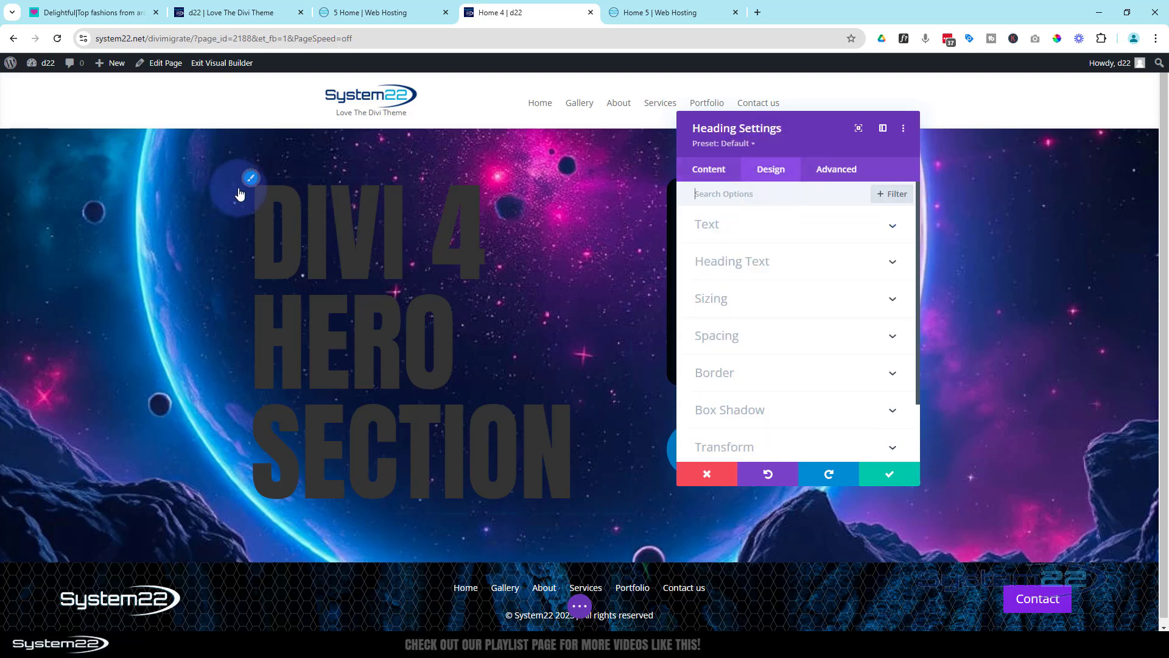
{"action": "left_click", "coordinate": [814, 296]}
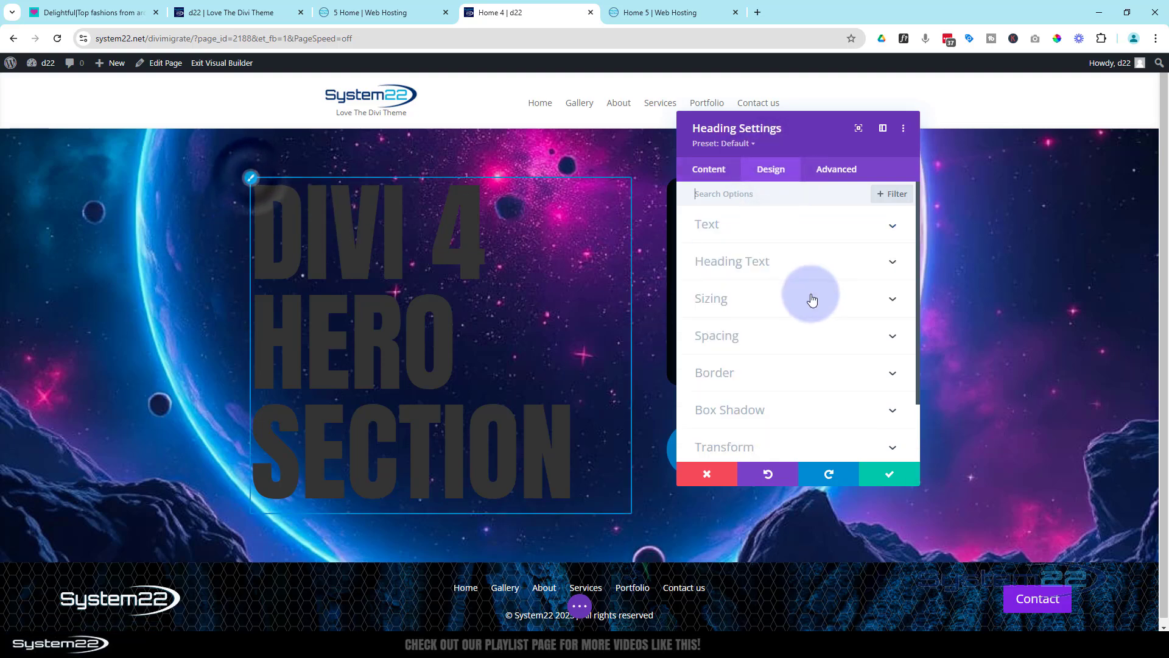
{"action": "scroll", "coordinate": [817, 306], "scroll_direction": "down", "scroll_amount": 3}
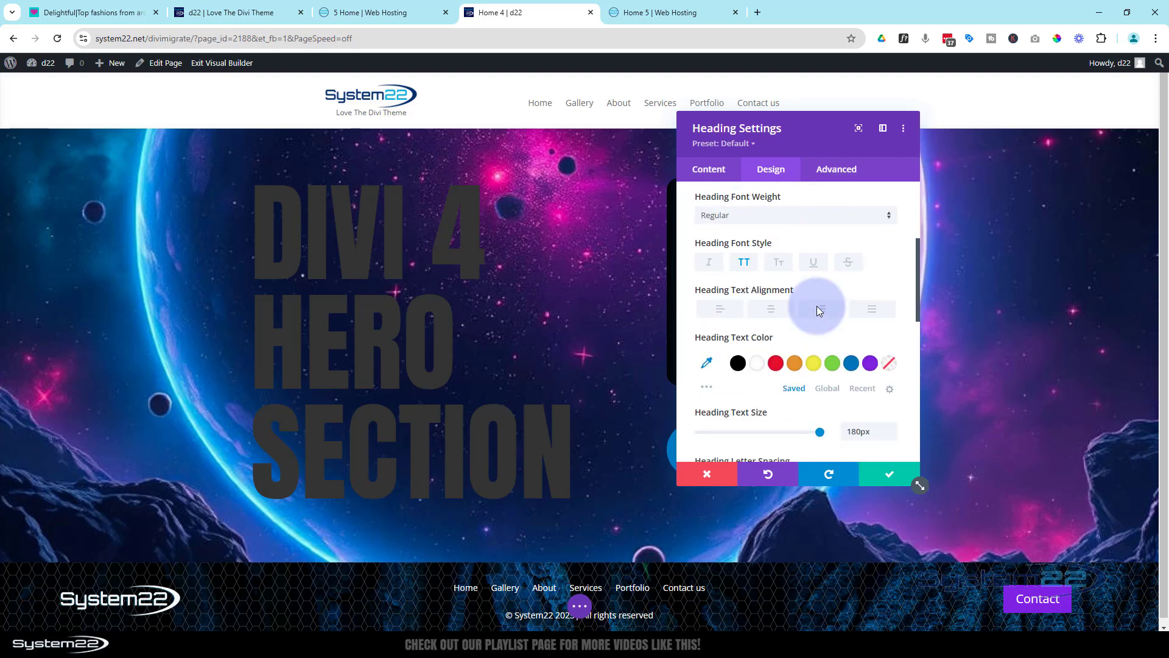
{"action": "left_click", "coordinate": [759, 303]}
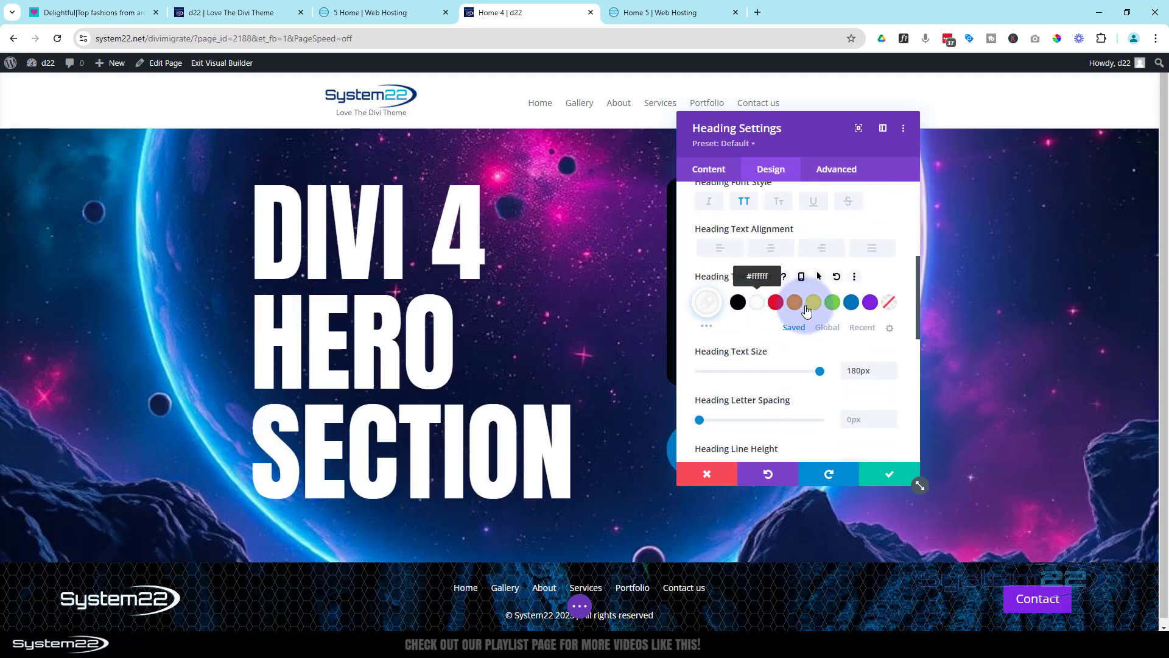
Add the soft, centered glow text shadow to the heading in the saved blue (#0c71c3) and save the module
{"action": "scroll", "coordinate": [810, 331], "scroll_direction": "down", "scroll_amount": 4}
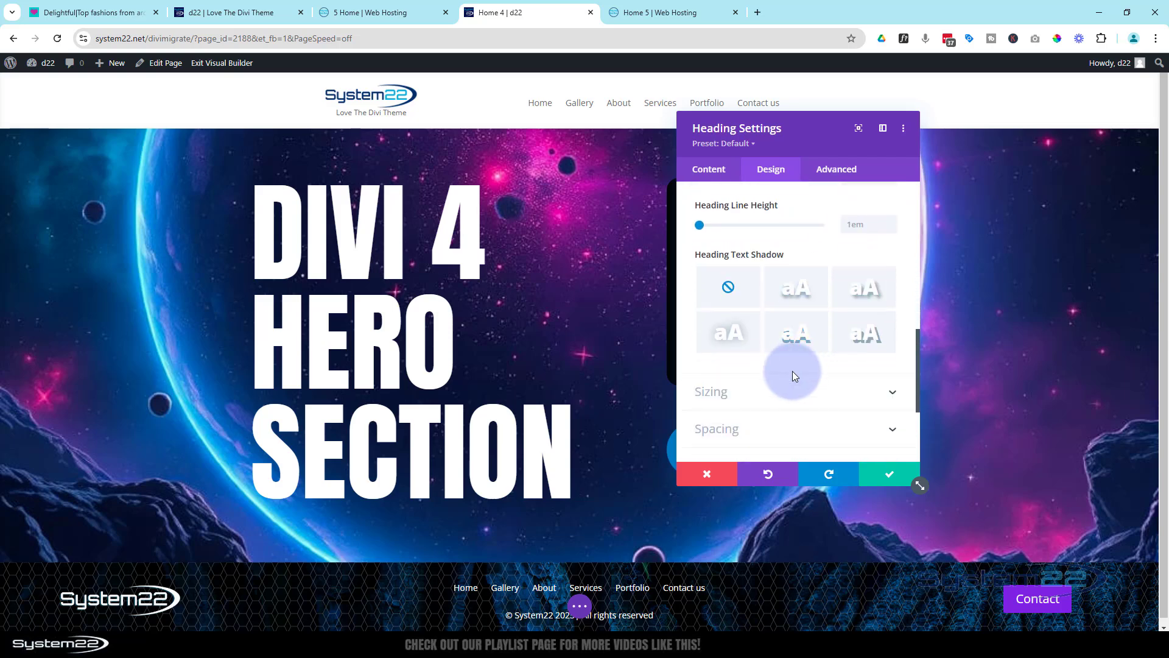
{"action": "left_click", "coordinate": [738, 337]}
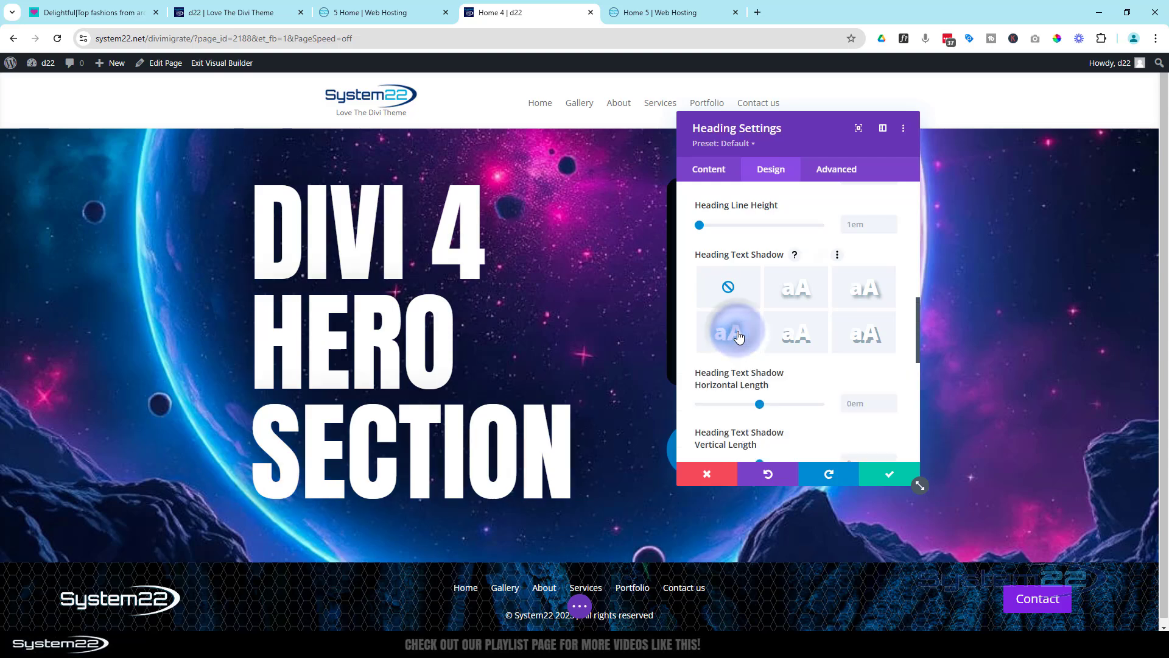
{"action": "scroll", "coordinate": [760, 337], "scroll_direction": "down", "scroll_amount": 5}
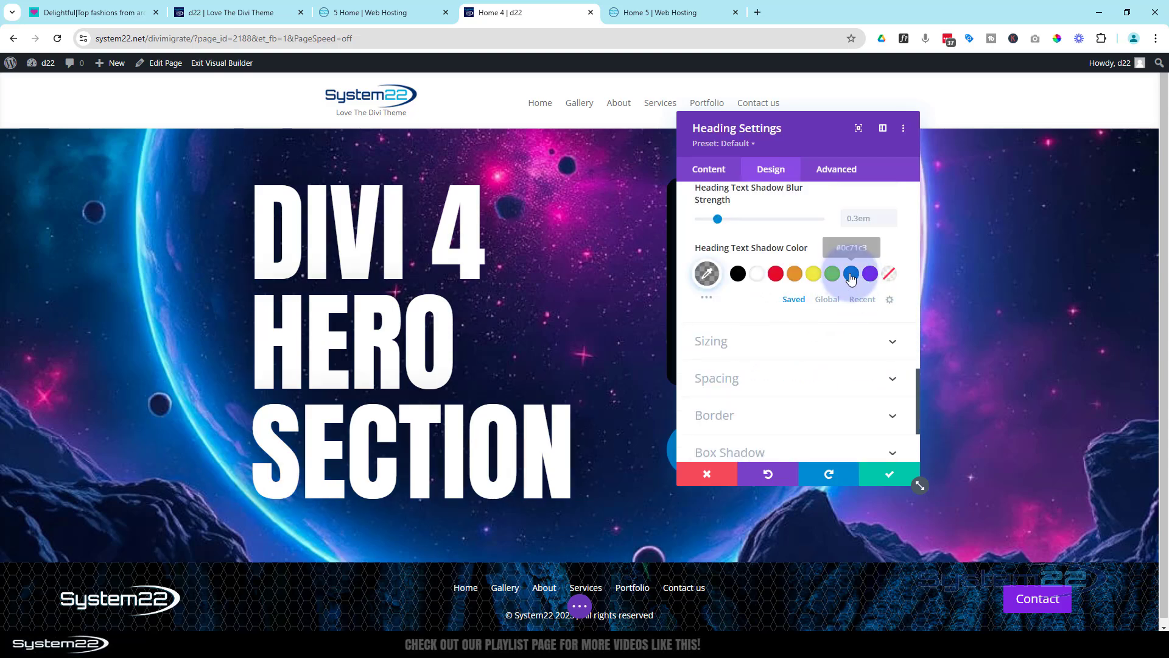
{"action": "left_click", "coordinate": [850, 275]}
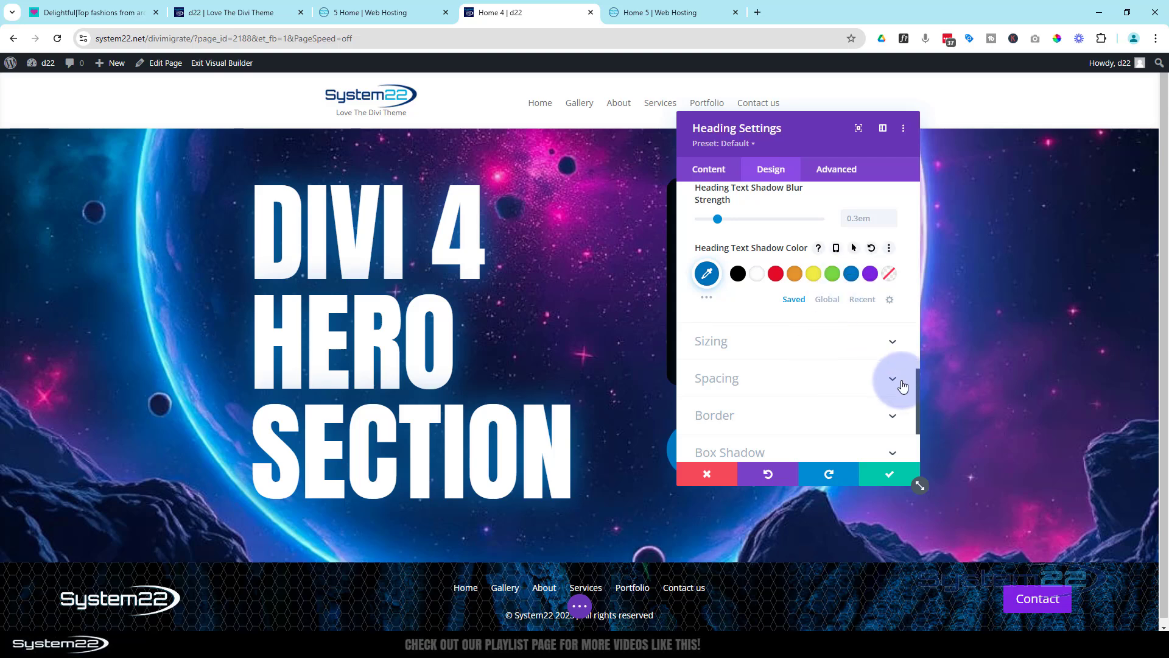
{"action": "left_click", "coordinate": [890, 477]}
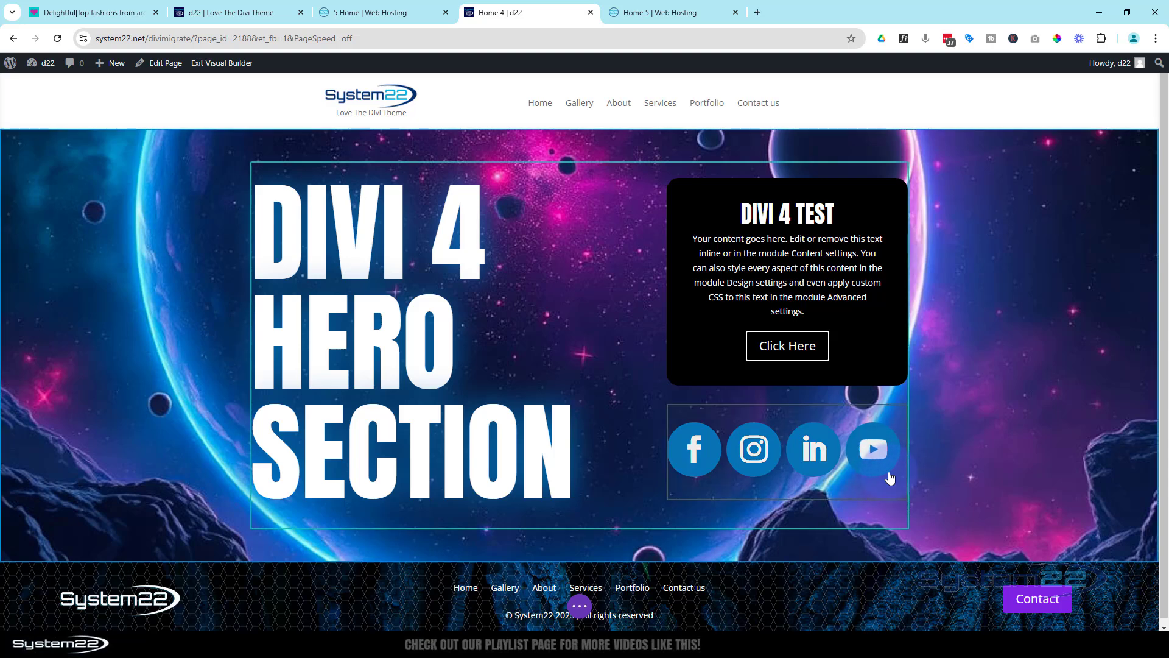
Save the Divi 4 page as a draft and switch to the Home 5 page in the builder
{"action": "left_click", "coordinate": [579, 606]}
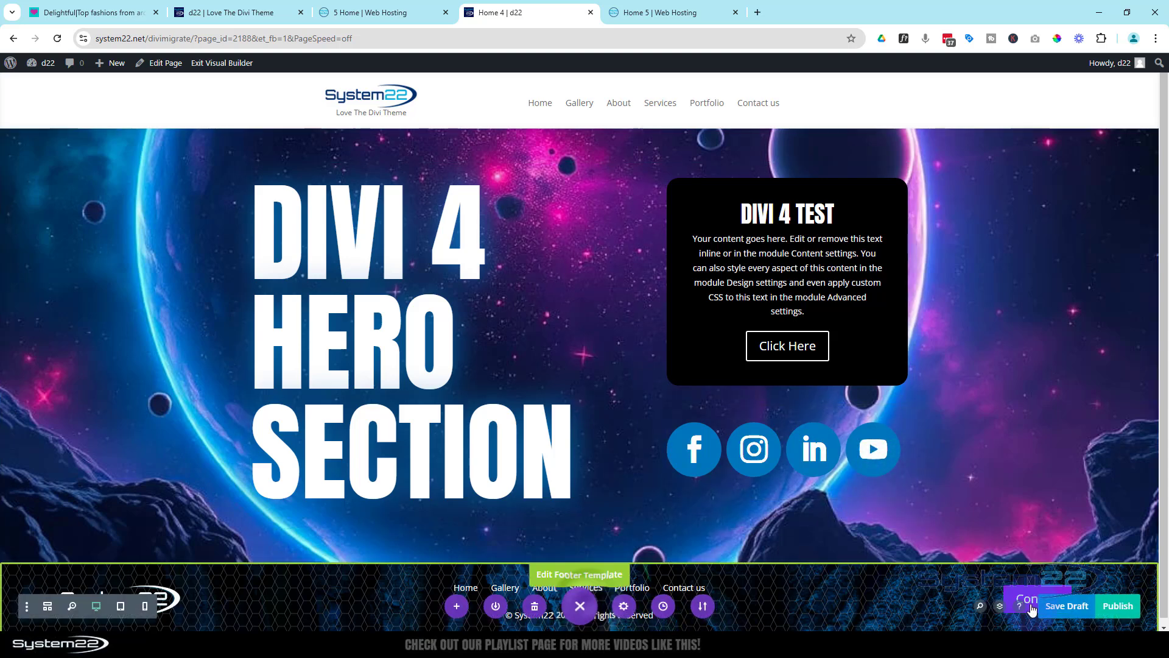
{"action": "left_click", "coordinate": [1077, 606]}
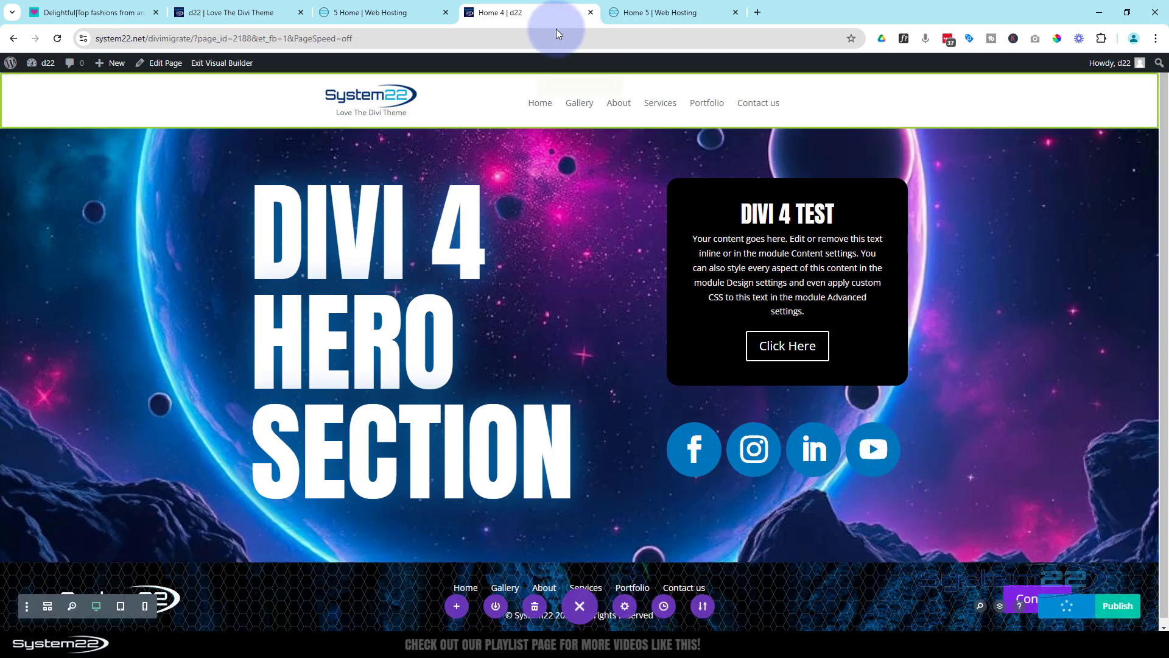
{"action": "left_click", "coordinate": [665, 10]}
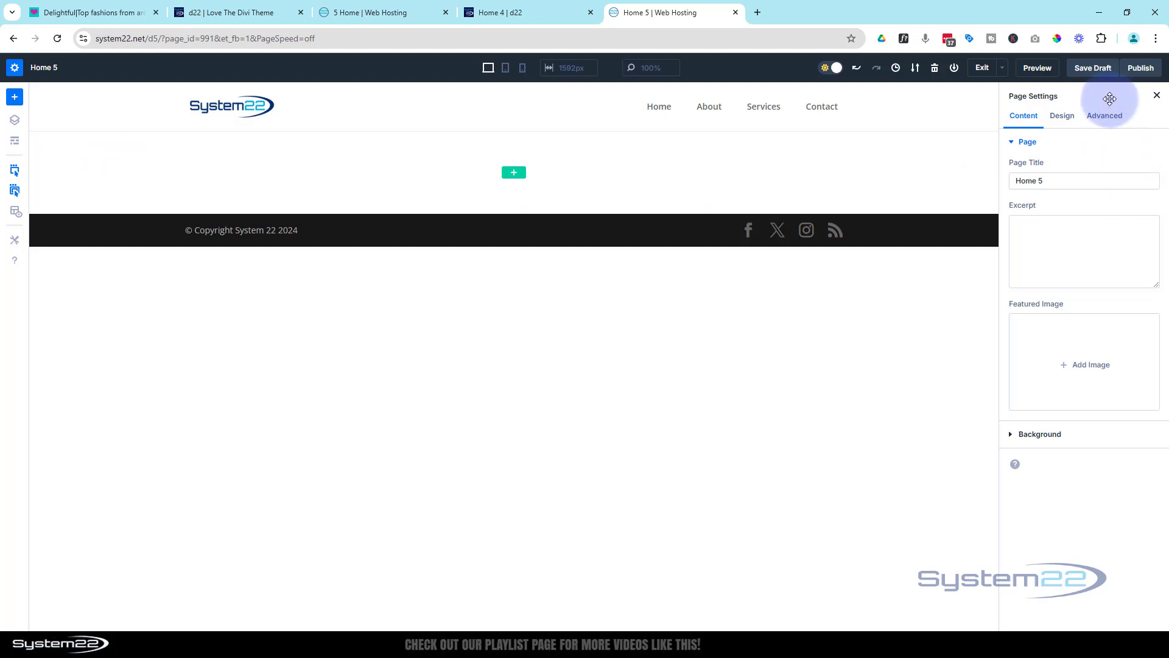
{"action": "mouse_move", "coordinate": [1110, 99]}
{"action": "left_mouse_down"}
{"action": "mouse_move", "coordinate": [849, 200]}
{"action": "mouse_move", "coordinate": [924, 162]}
{"action": "mouse_move", "coordinate": [1110, 104]}
{"action": "left_mouse_up"}
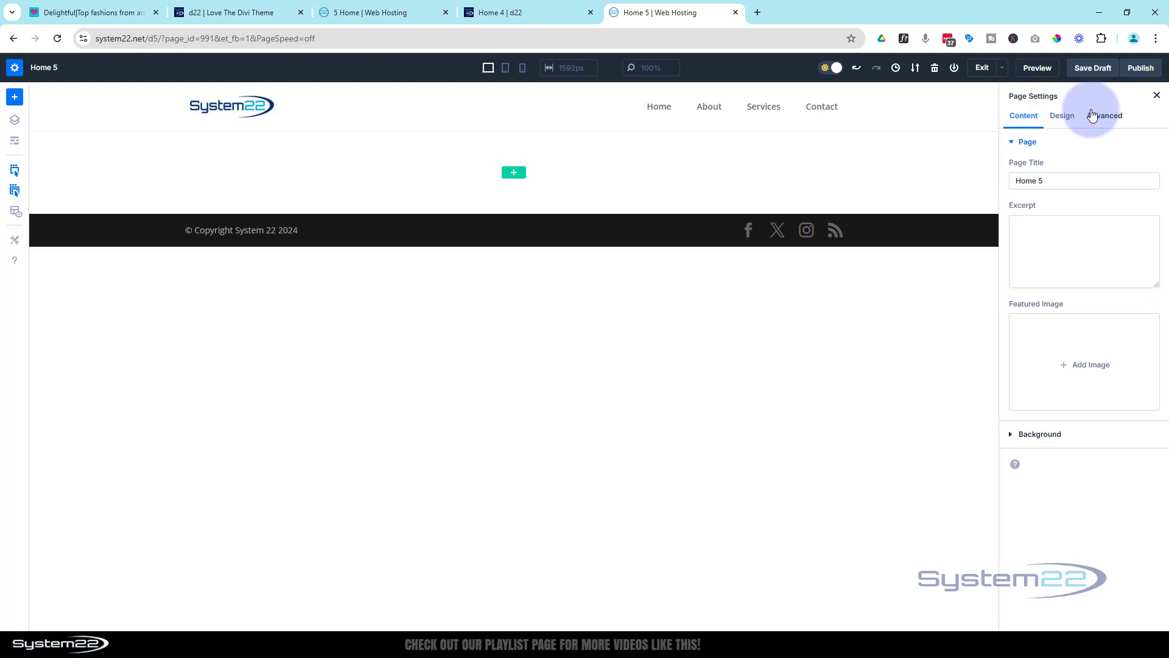
Insert a two-column row with three-fifths and two-fifths columns on Home 5 and add a Heading module to the wider column
{"action": "left_click", "coordinate": [512, 175]}
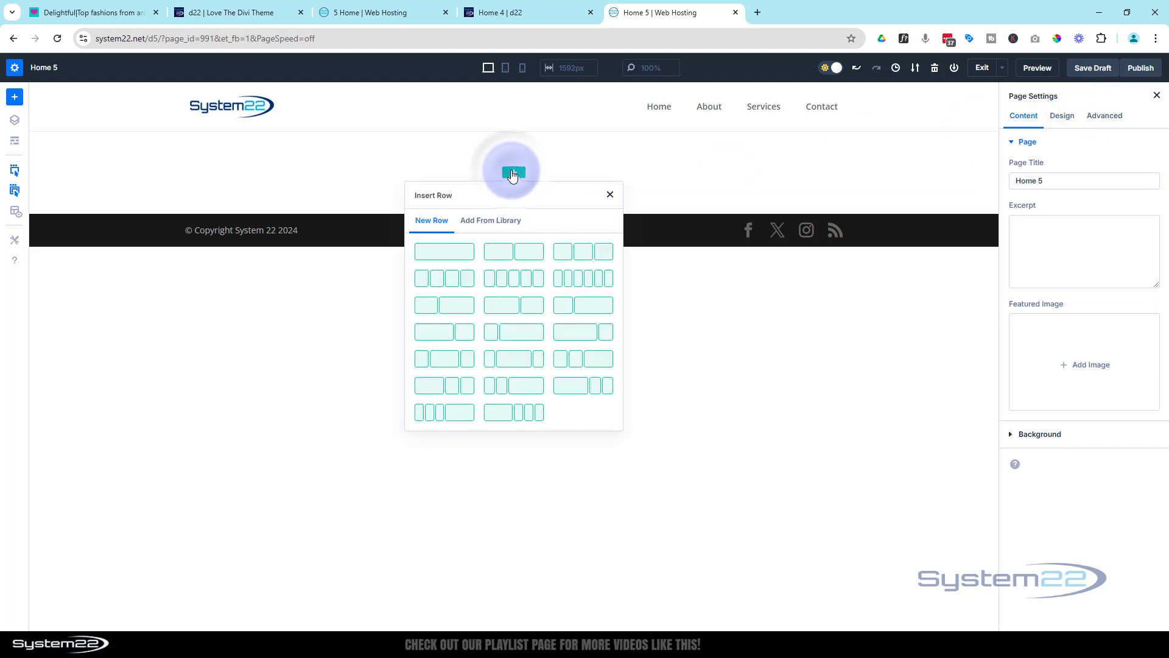
{"action": "left_click", "coordinate": [505, 312]}
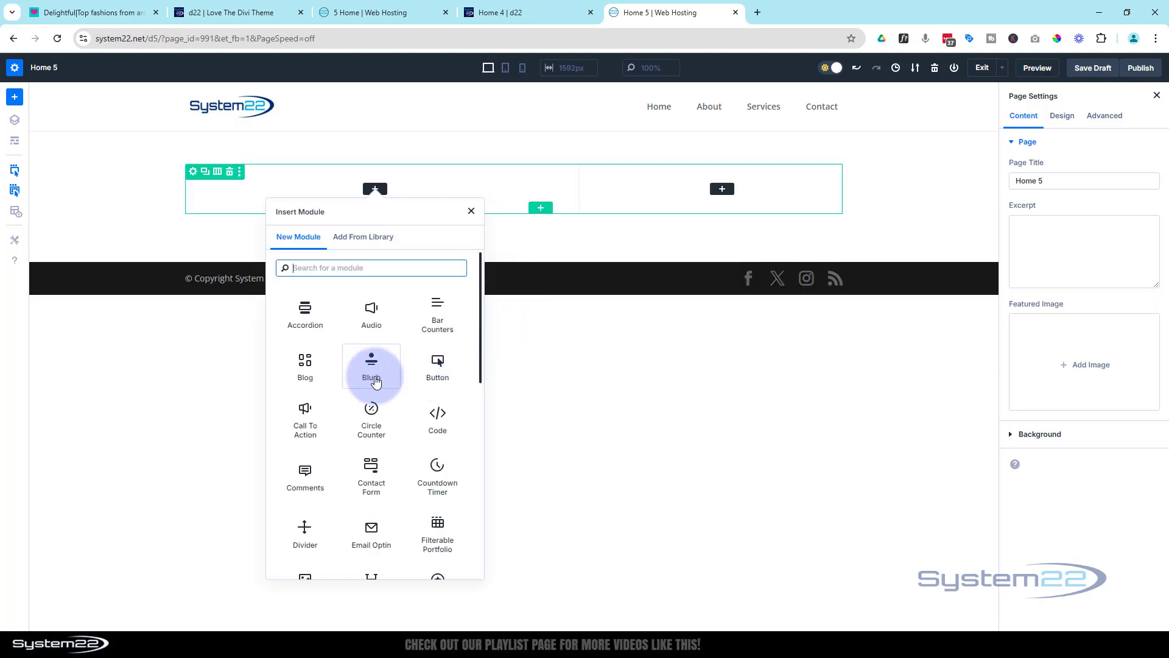
{"action": "scroll", "coordinate": [350, 377], "scroll_direction": "down", "scroll_amount": 3}
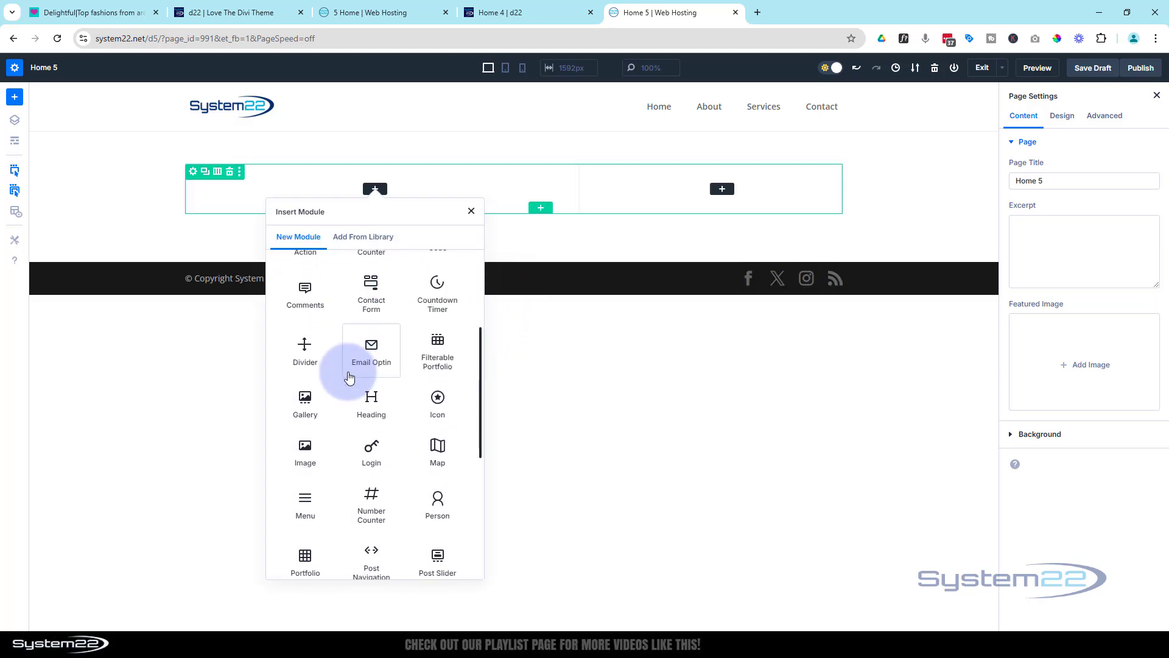
{"action": "left_click", "coordinate": [378, 394]}
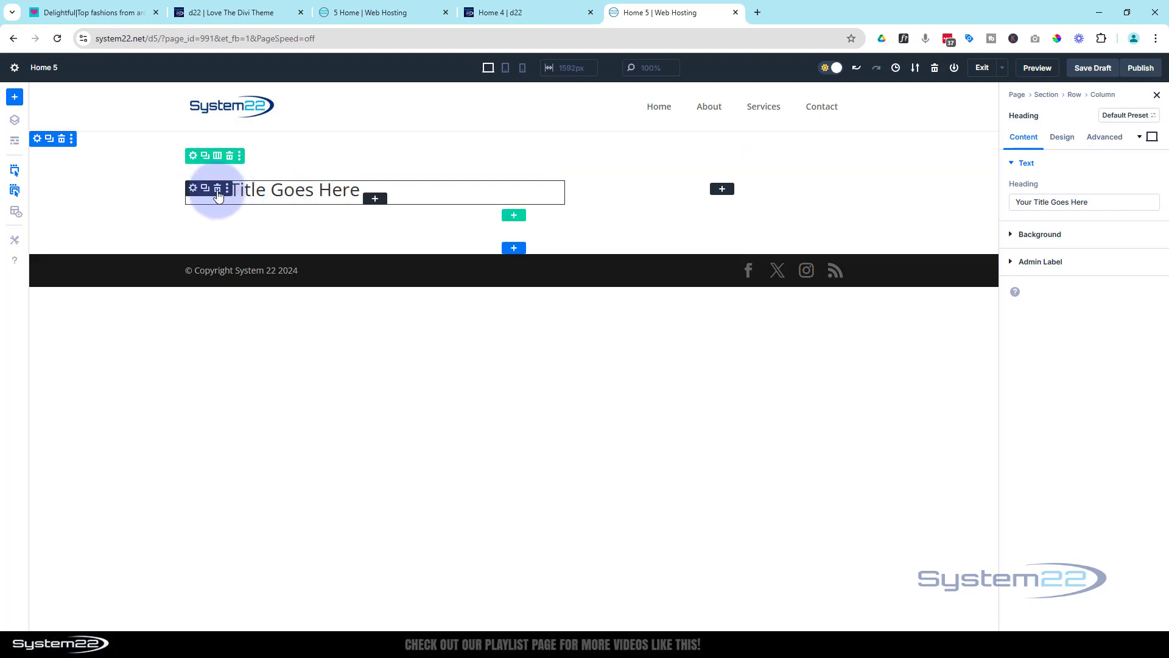
Set the Home 5 heading's font to Anton and its text size to 180px
{"action": "left_click", "coordinate": [1063, 138]}
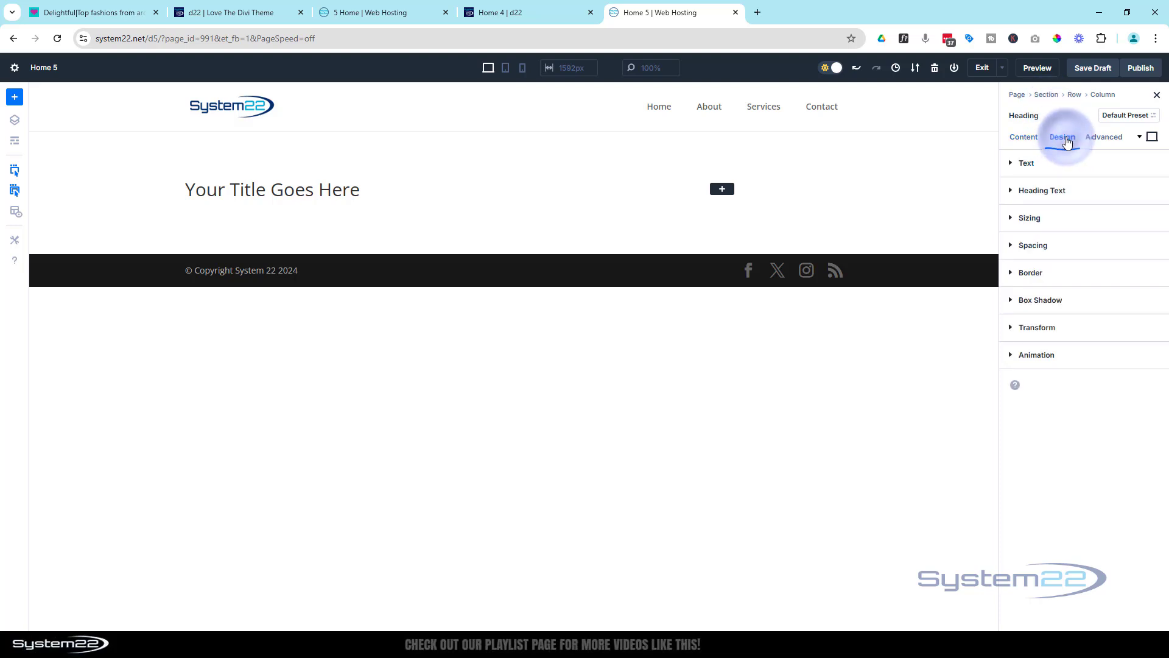
{"action": "left_click", "coordinate": [1065, 191]}
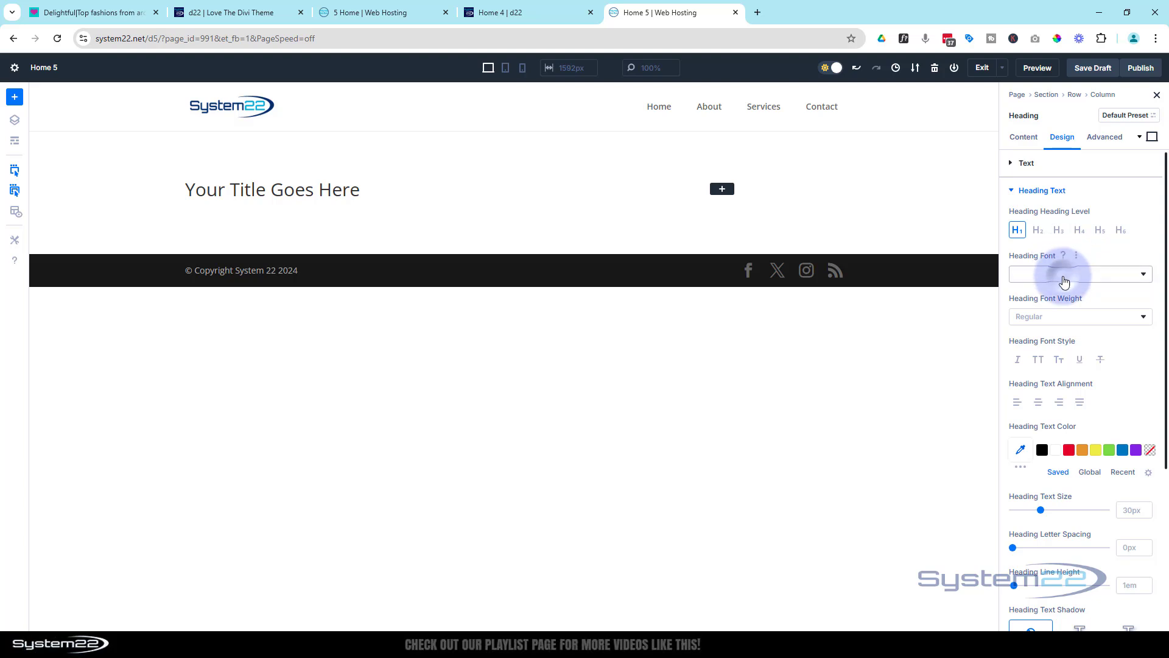
{"action": "left_click", "coordinate": [1065, 277]}
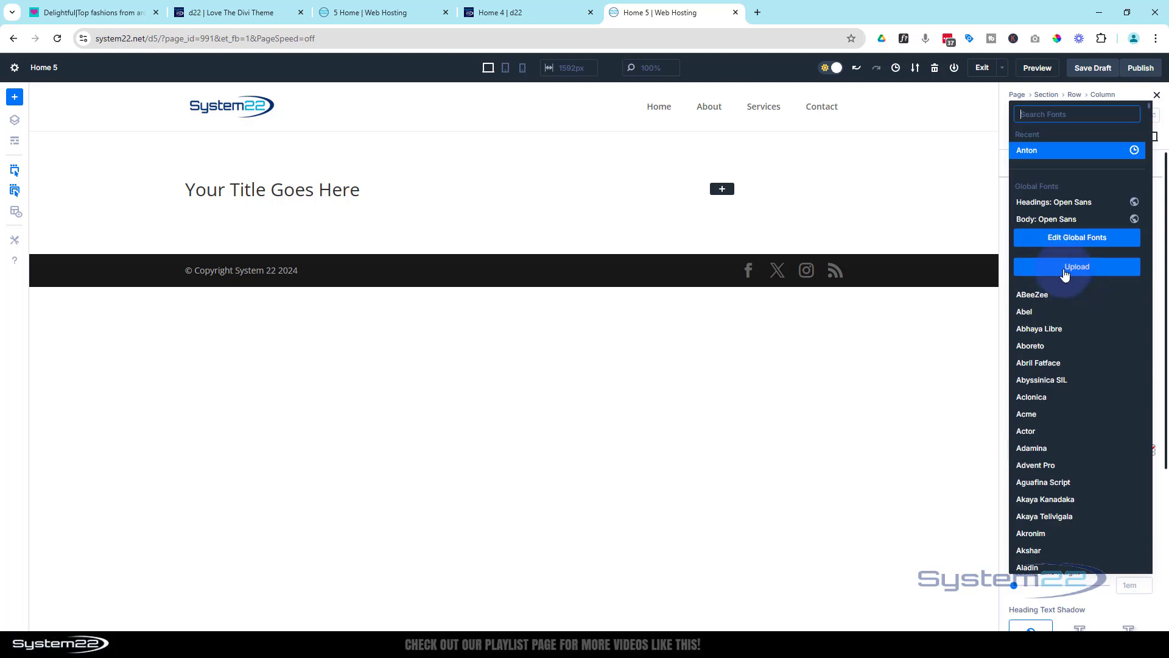
{"action": "left_click", "coordinate": [1038, 155]}
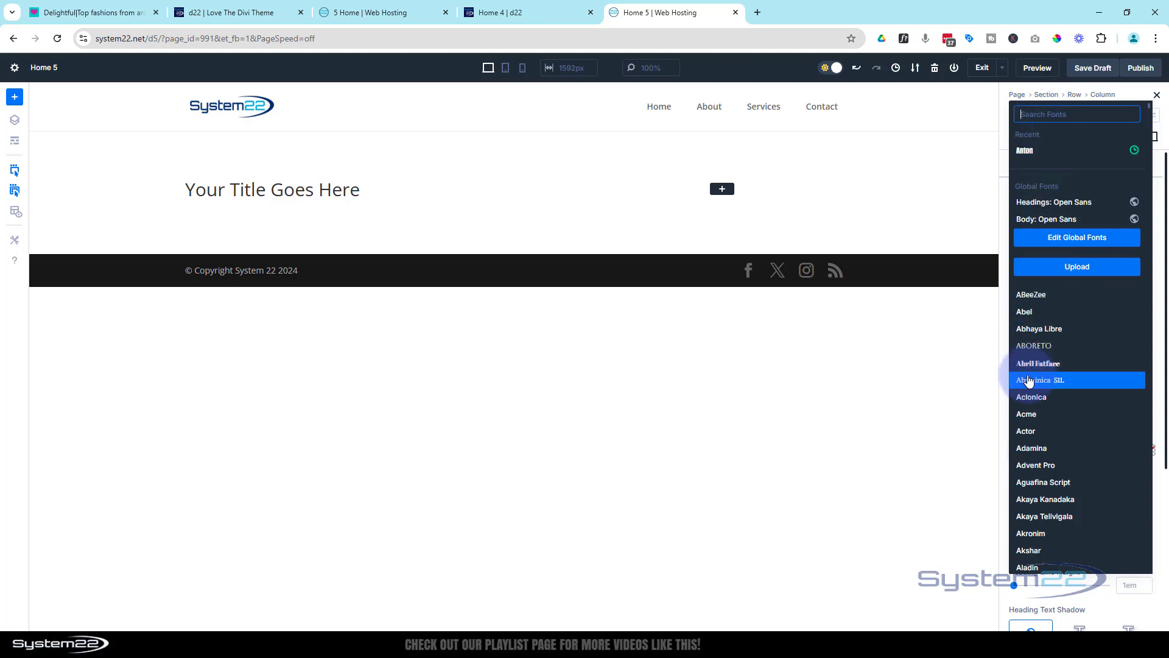
{"action": "left_click", "coordinate": [1038, 160]}
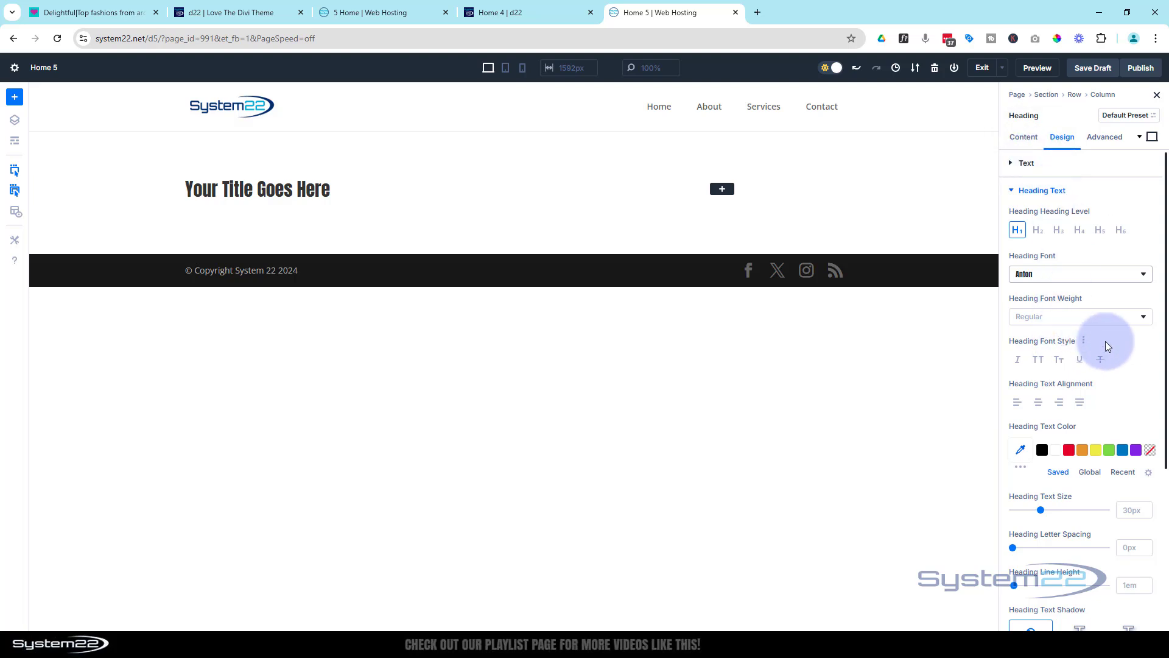
{"action": "scroll", "coordinate": [1109, 349], "scroll_direction": "down", "scroll_amount": 2}
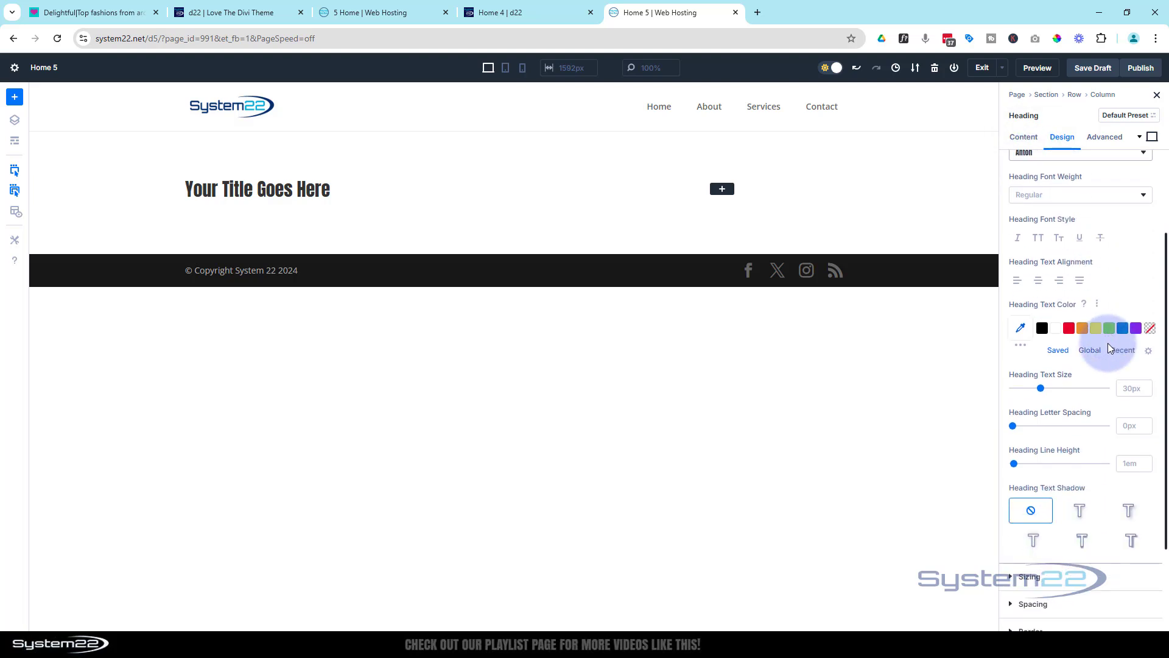
{"action": "left_click", "coordinate": [1125, 386]}
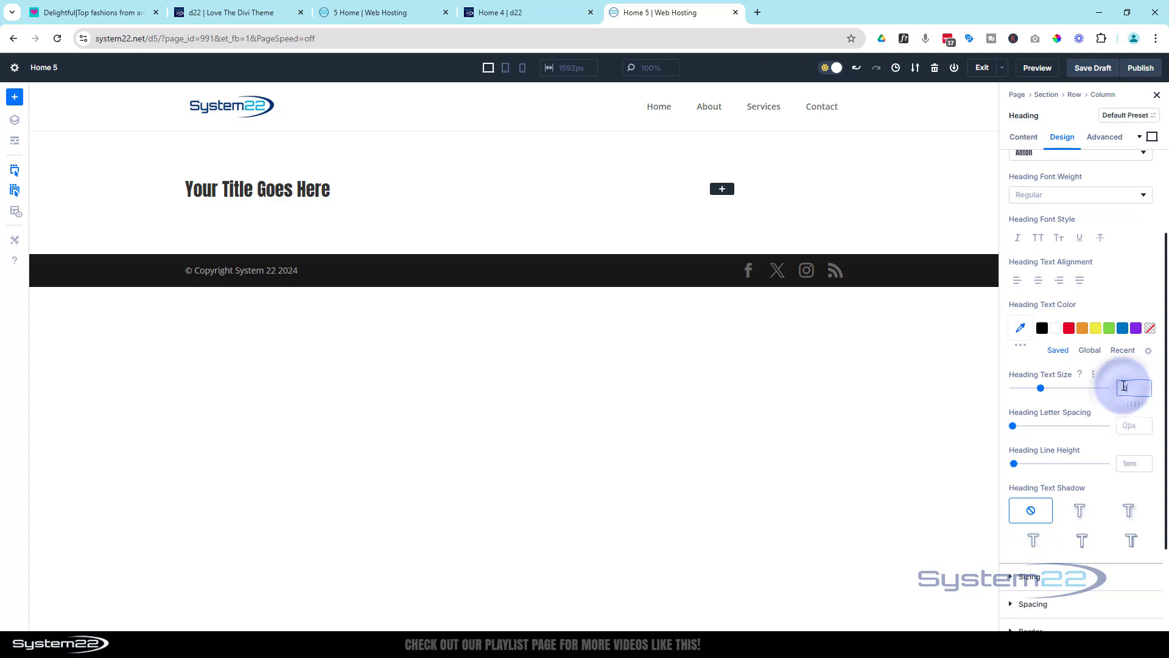
{"action": "type", "text": "38"}
Replace the heading's placeholder text with "divi 5 hero section" and set its font style to uppercase
{"action": "scroll", "coordinate": [1072, 304], "scroll_direction": "up", "scroll_amount": 2}
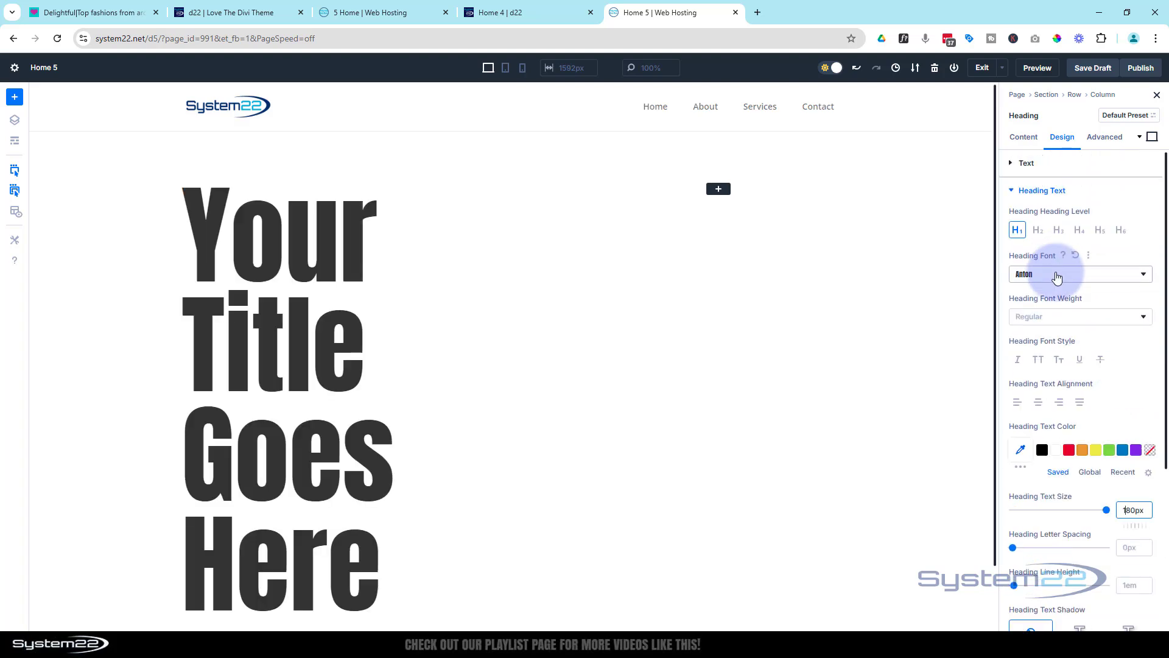
{"action": "left_click", "coordinate": [1024, 137]}
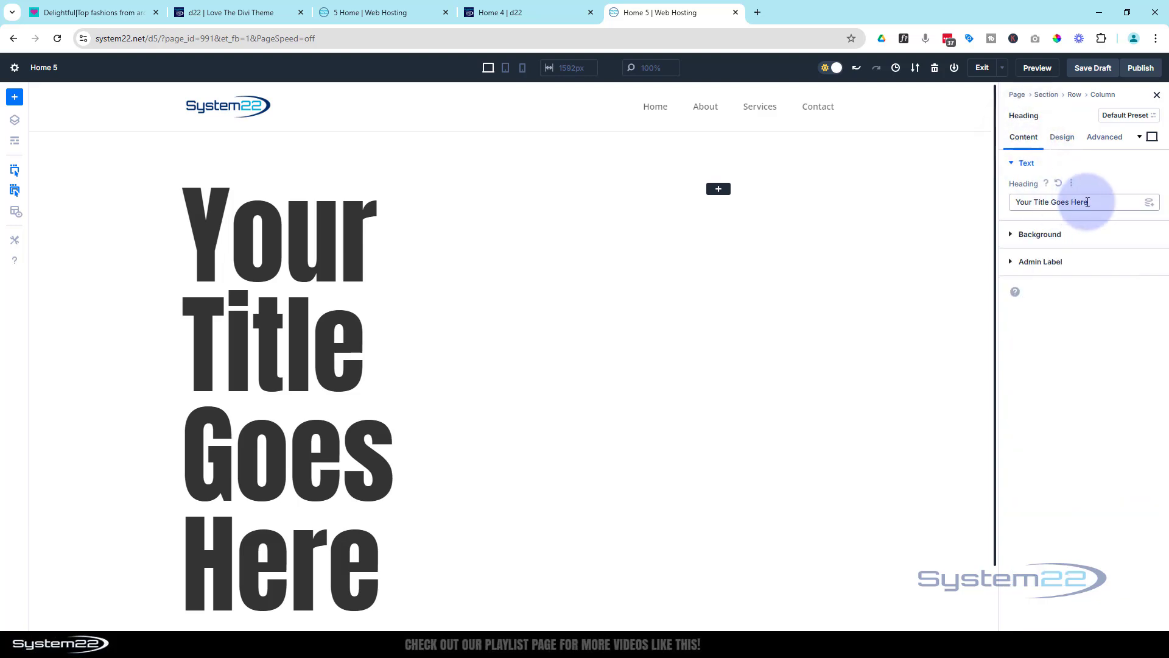
{"action": "left_click_drag", "start_coordinate": [1088, 203], "coordinate": [1009, 208]}
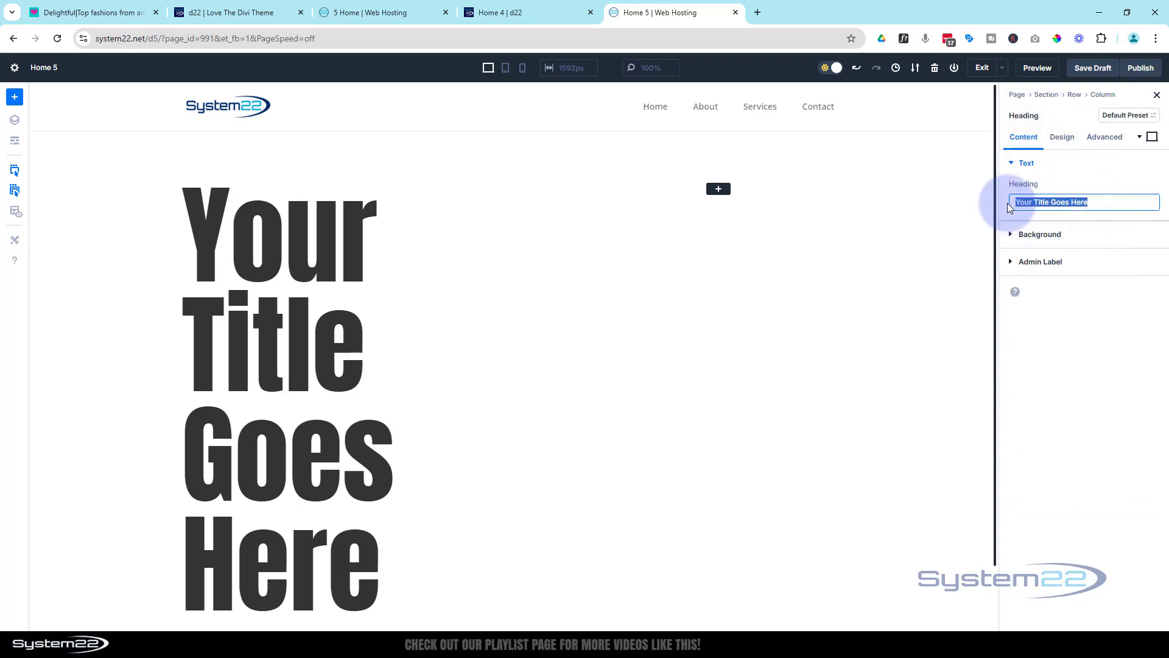
{"action": "type", "text": "divi 5 her"}
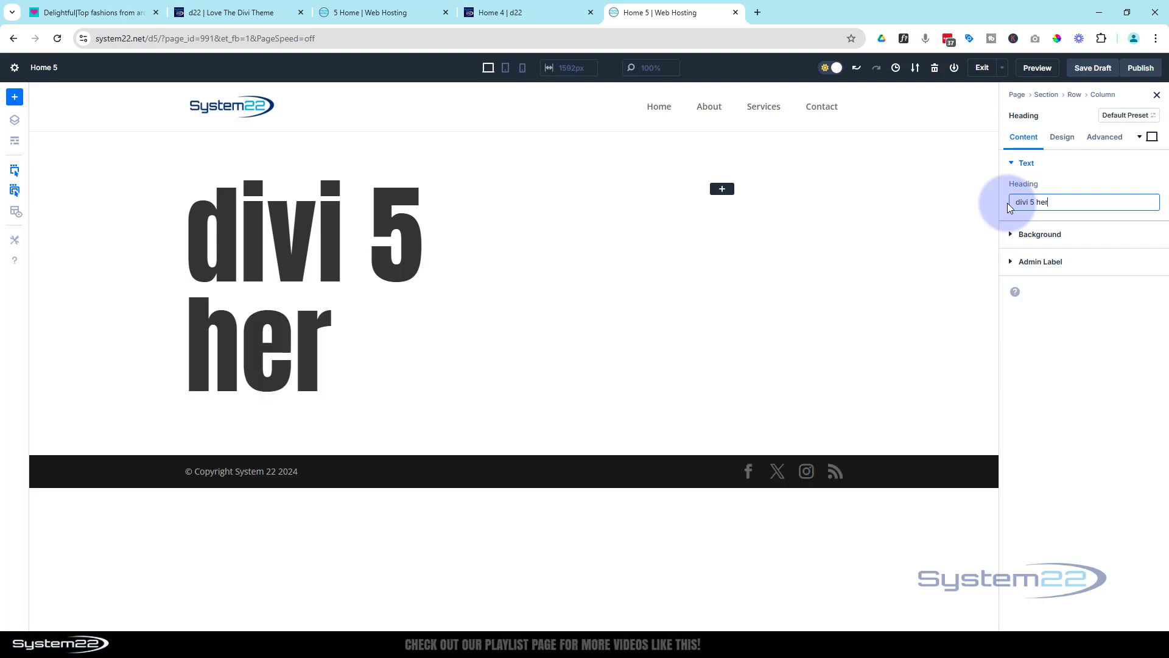
{"action": "type", "text": "o section"}
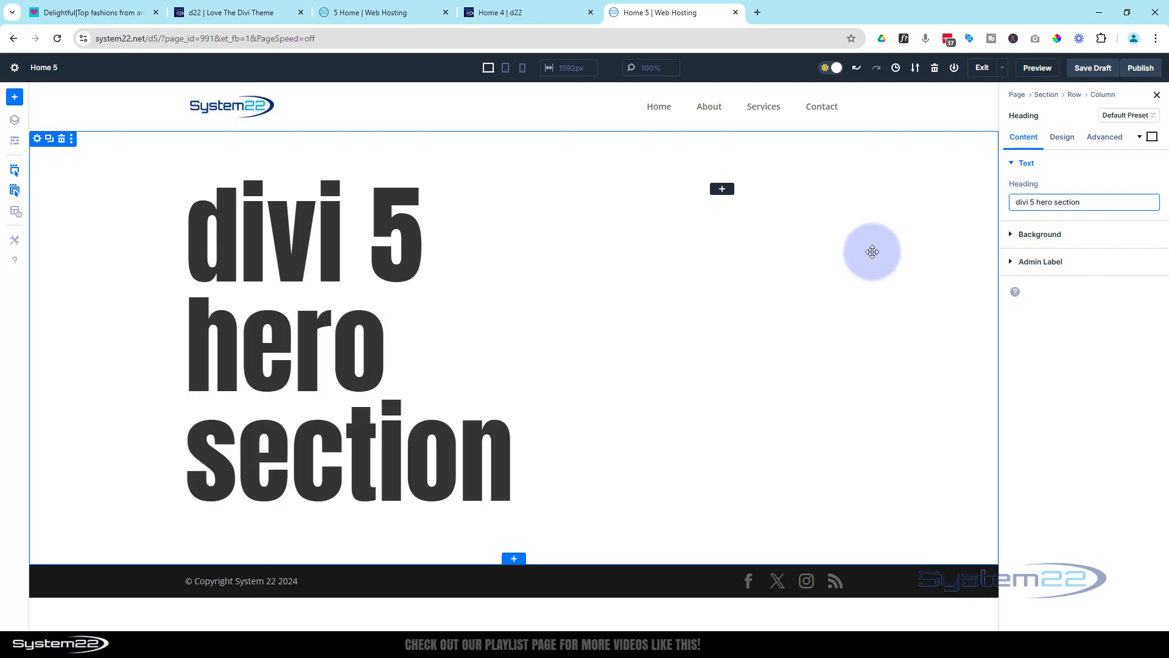
{"action": "left_click", "coordinate": [1064, 137]}
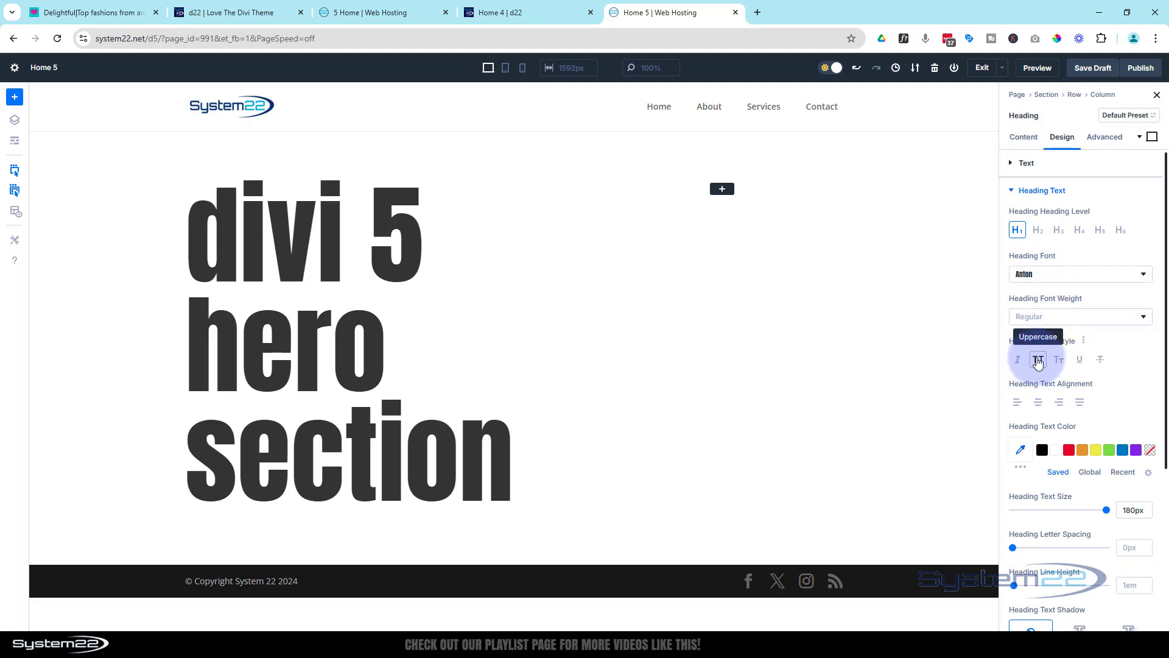
{"action": "left_click", "coordinate": [1038, 361]}
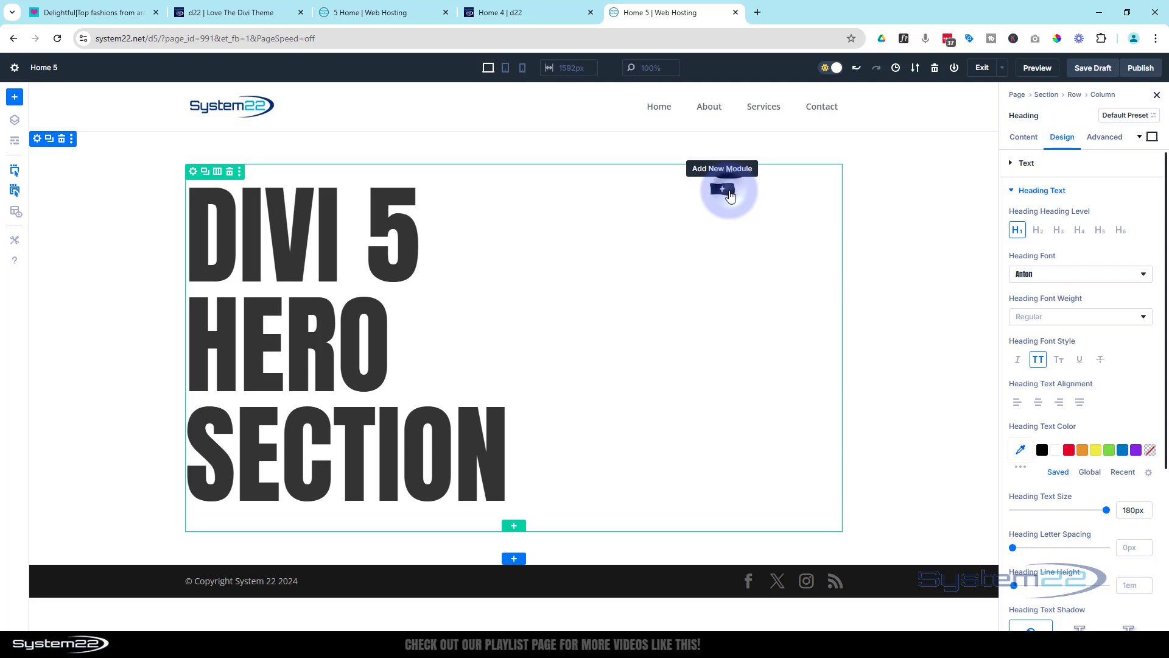
Add a Call To Action module to the empty narrower column and title it "Divi 5 Test"
{"action": "left_click", "coordinate": [723, 190]}
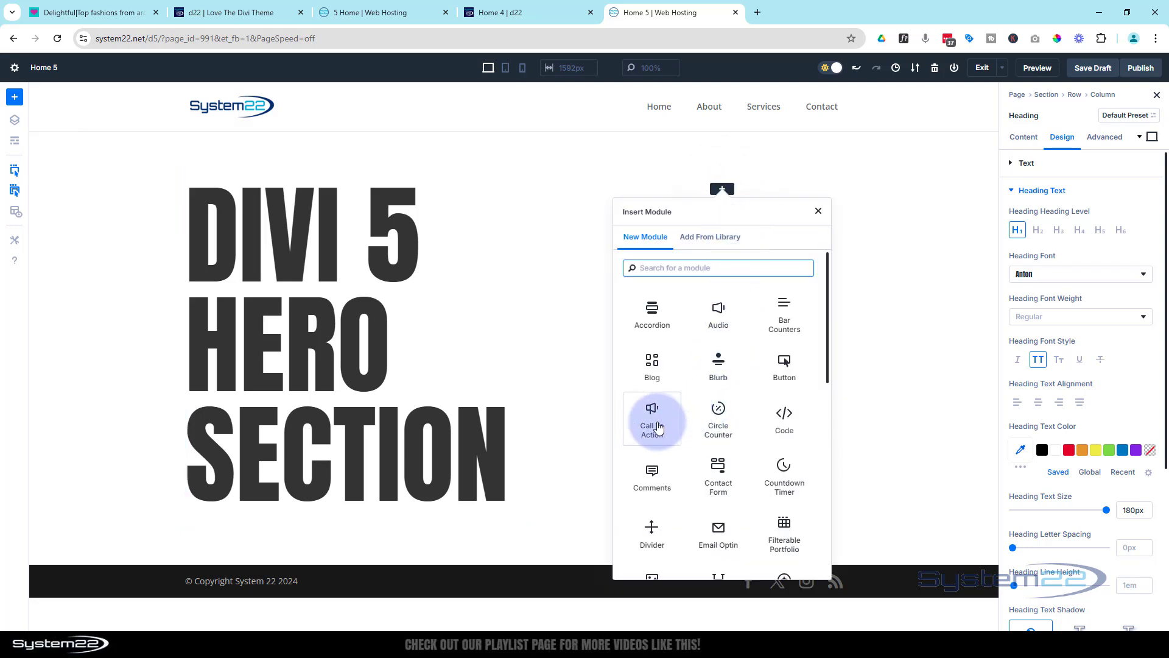
{"action": "left_click", "coordinate": [659, 429]}
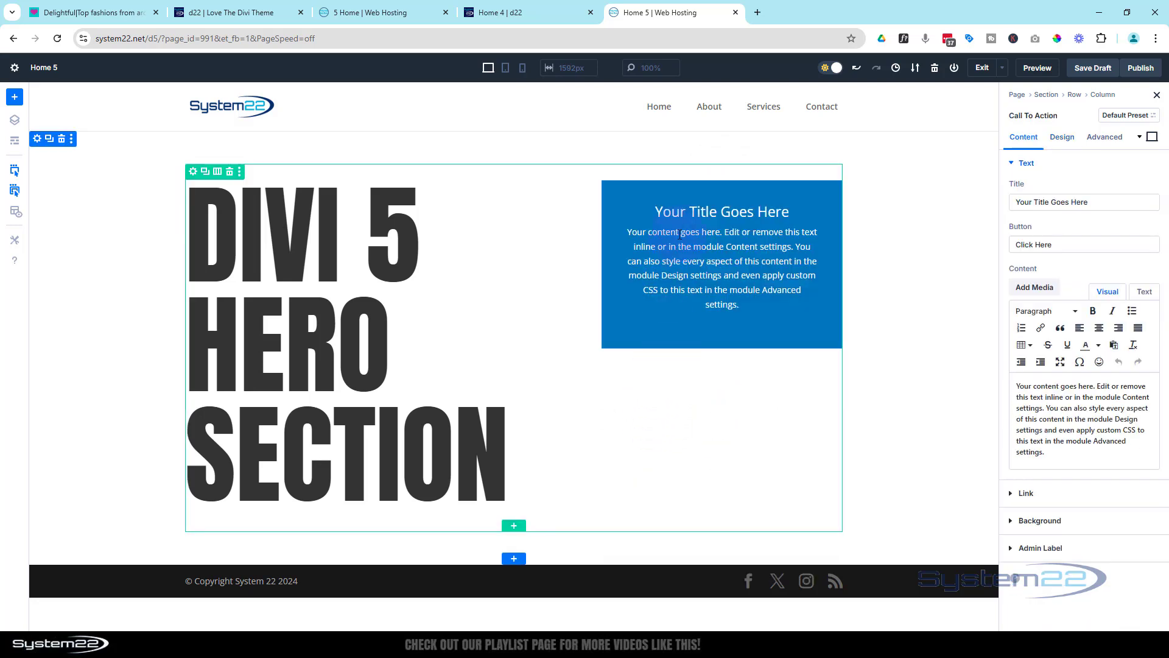
{"action": "left_click_drag", "start_coordinate": [1100, 202], "coordinate": [997, 201]}
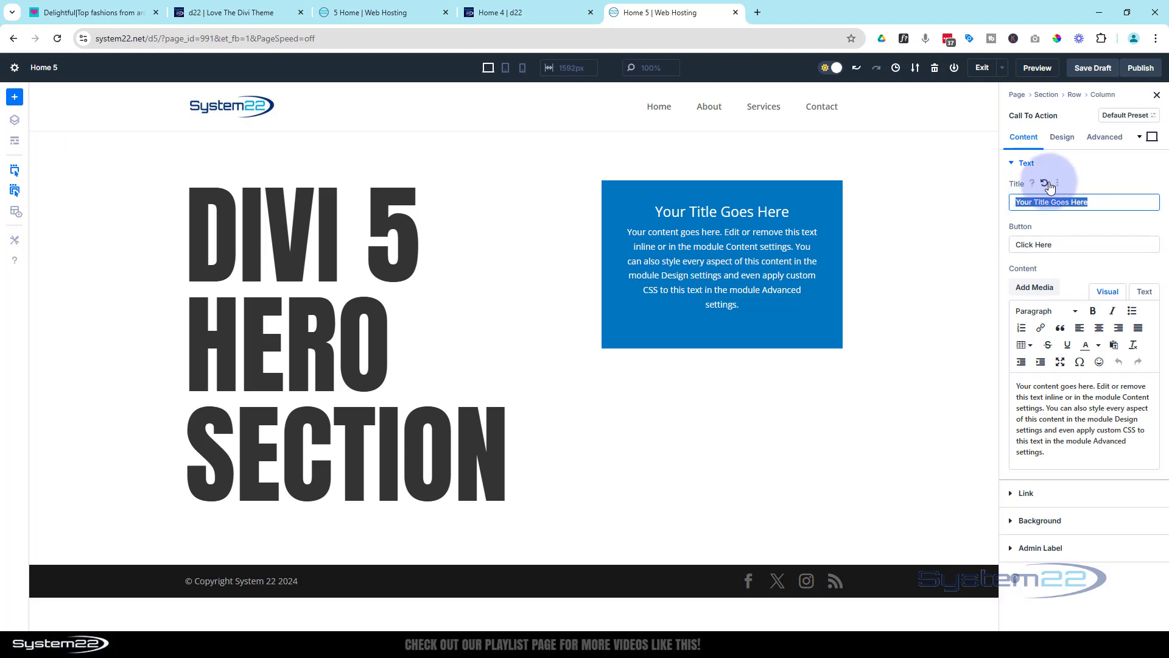
{"action": "type", "text": "Divi 5"}
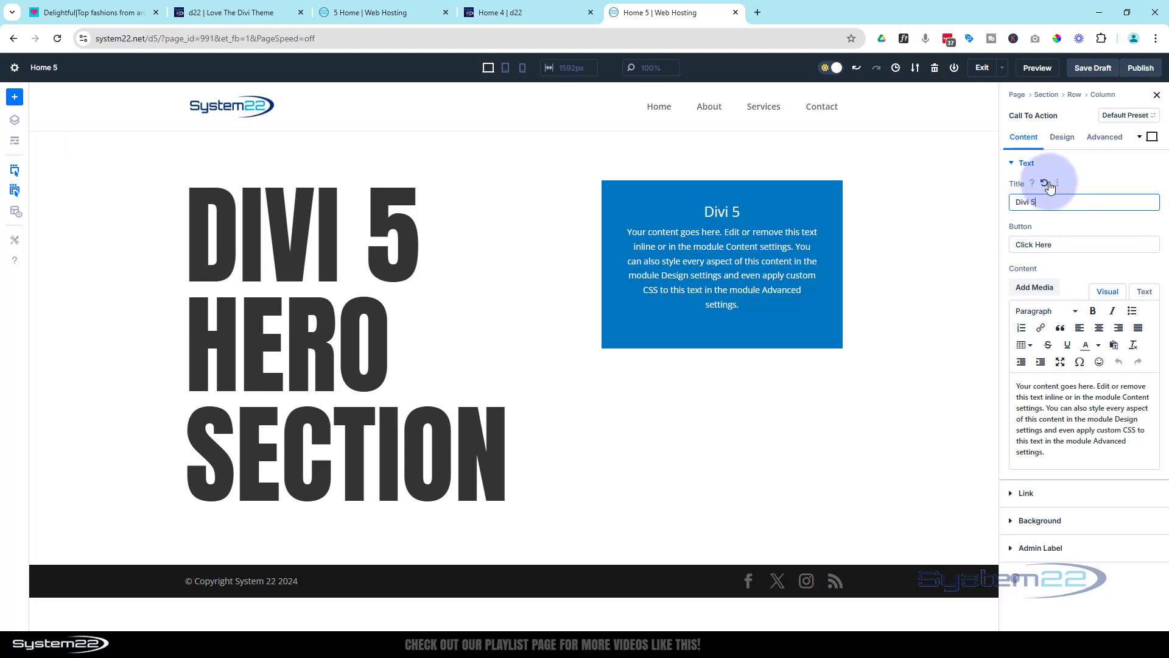
{"action": "type", "text": " Test"}
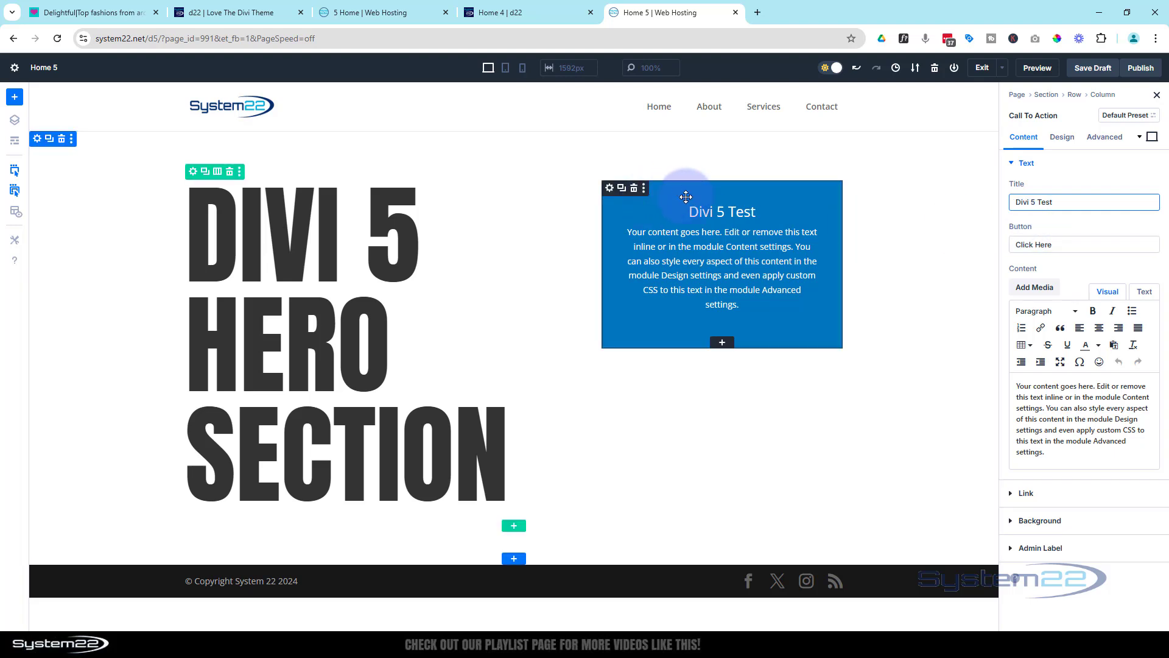
Style the Call To Action title in the Anton font, uppercase, with a text size of 50px
{"action": "left_click", "coordinate": [1062, 136]}
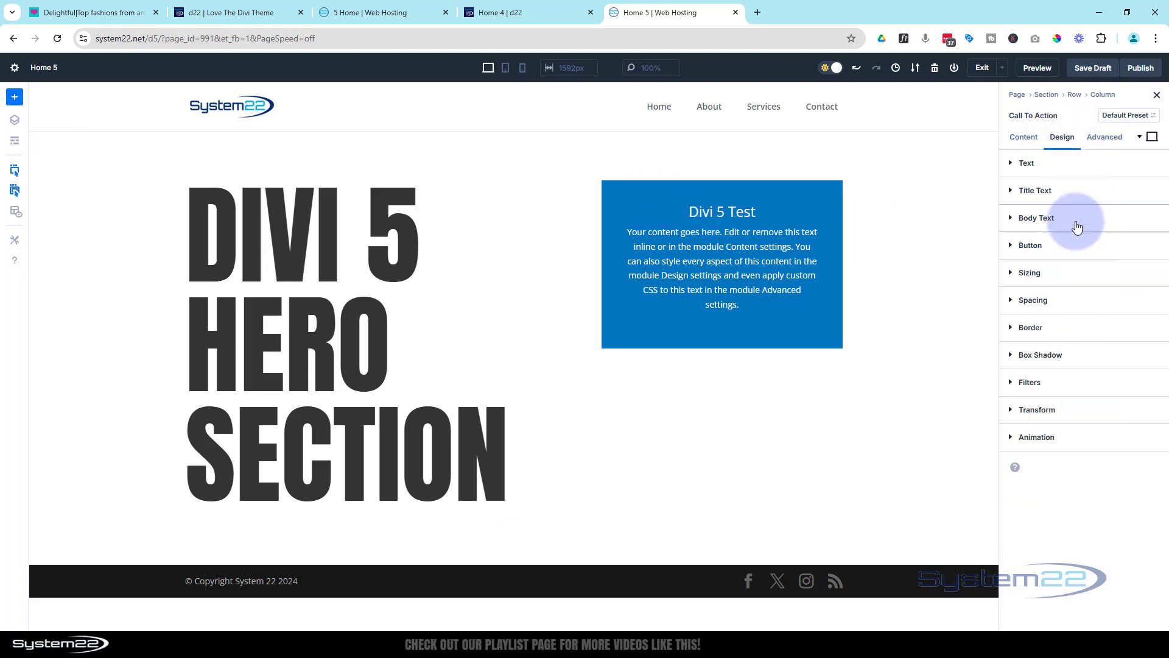
{"action": "left_click", "coordinate": [1071, 191]}
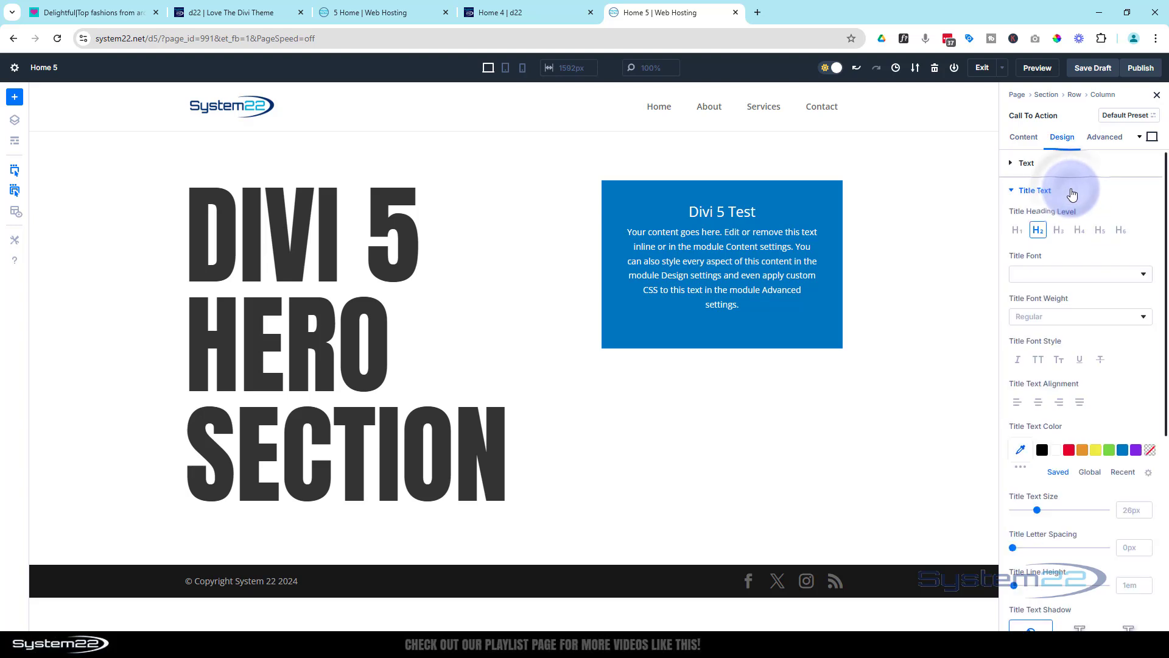
{"action": "left_click", "coordinate": [1054, 280]}
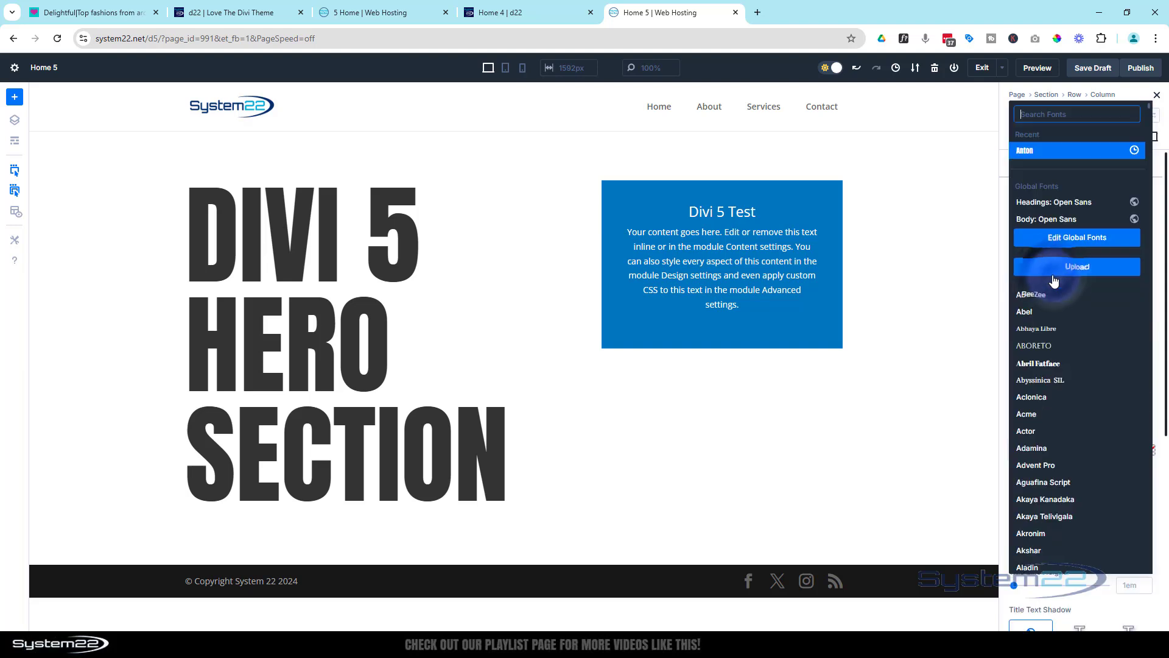
{"action": "left_click", "coordinate": [1042, 154]}
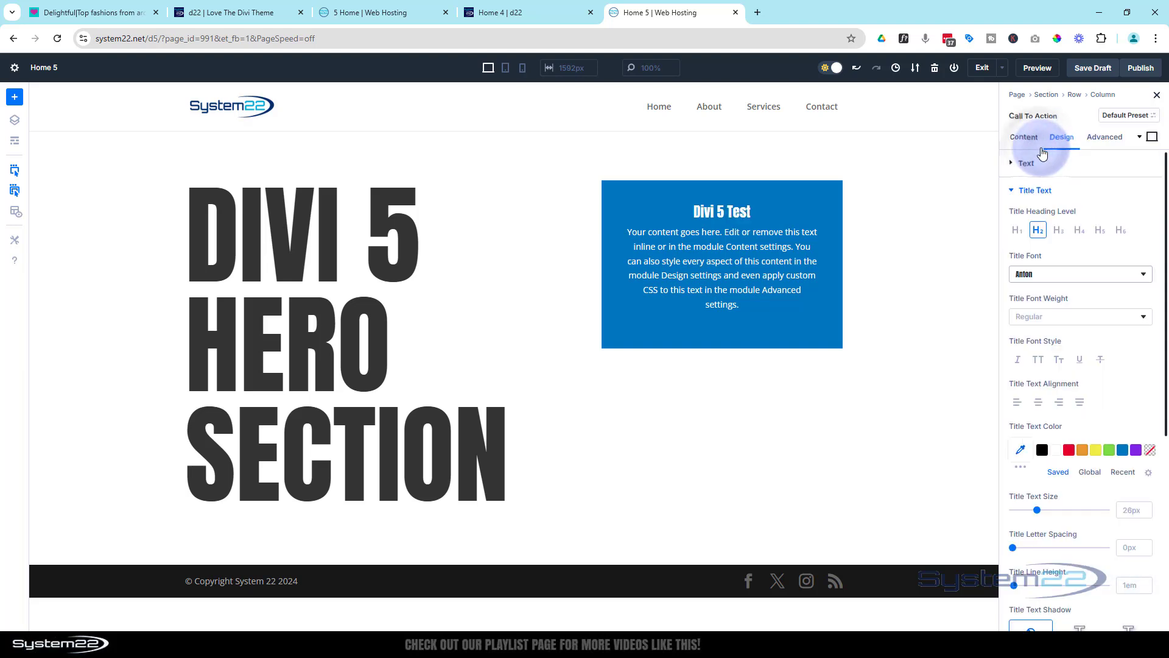
{"action": "left_click", "coordinate": [1040, 361]}
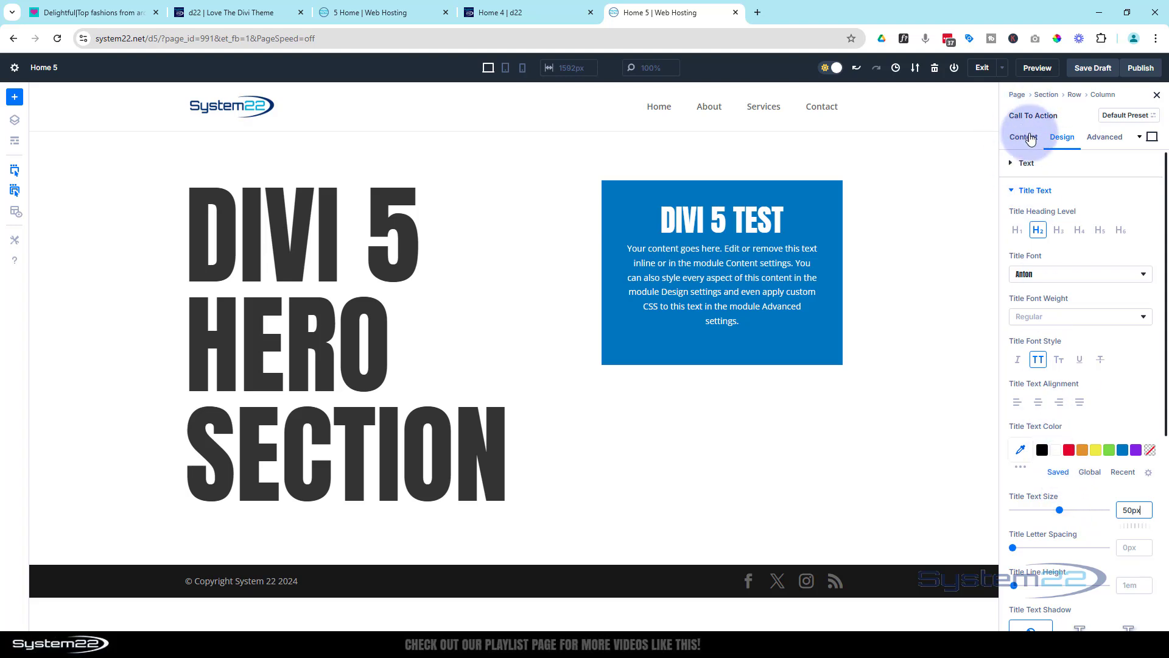
Set the Call To Action's button link URL to # and its background color to black (#000000)
{"action": "left_click", "coordinate": [1030, 138]}
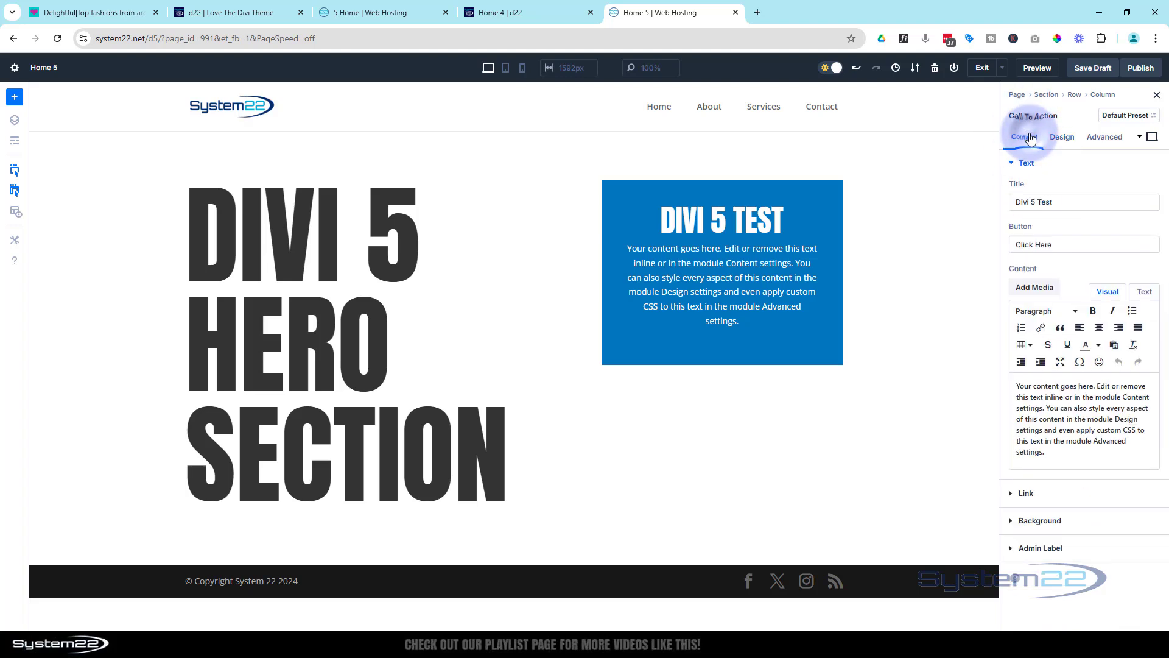
{"action": "left_click", "coordinate": [1047, 494]}
{"action": "left_click", "coordinate": [1032, 229]}
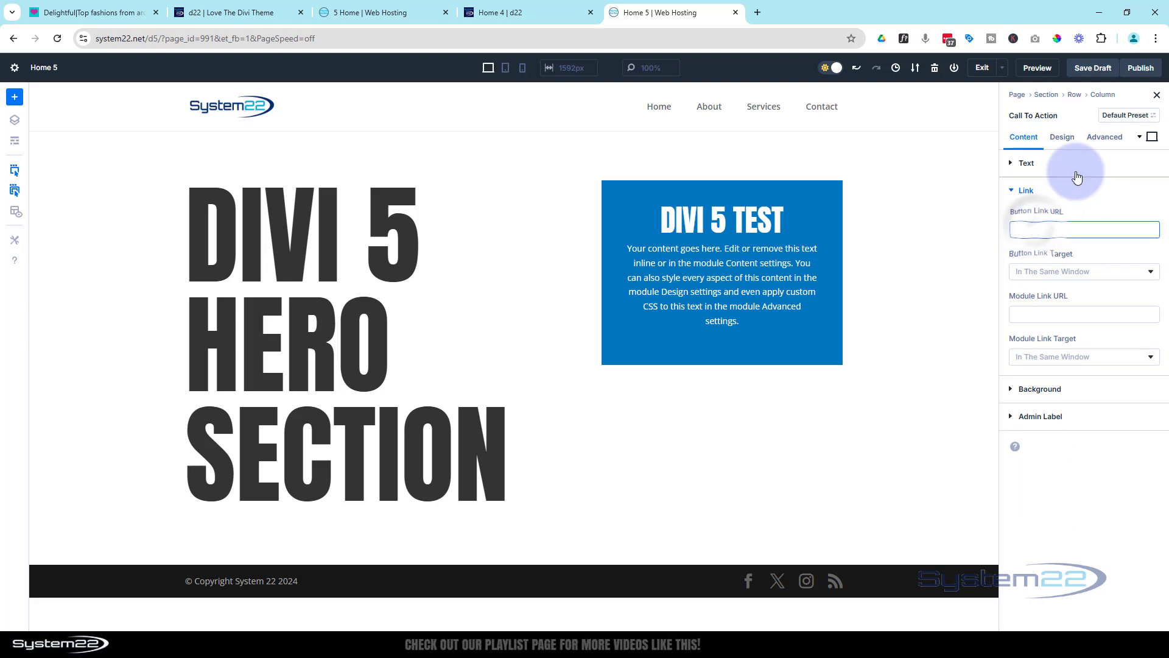
{"action": "type", "text": "#"}
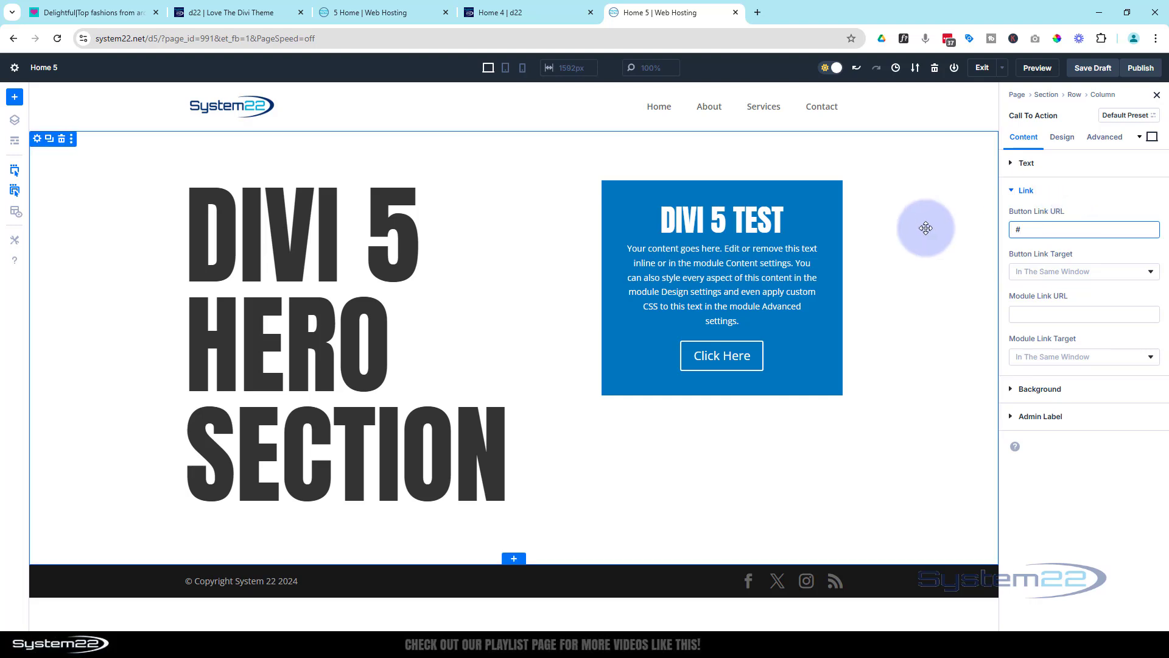
{"action": "left_click", "coordinate": [1039, 390]}
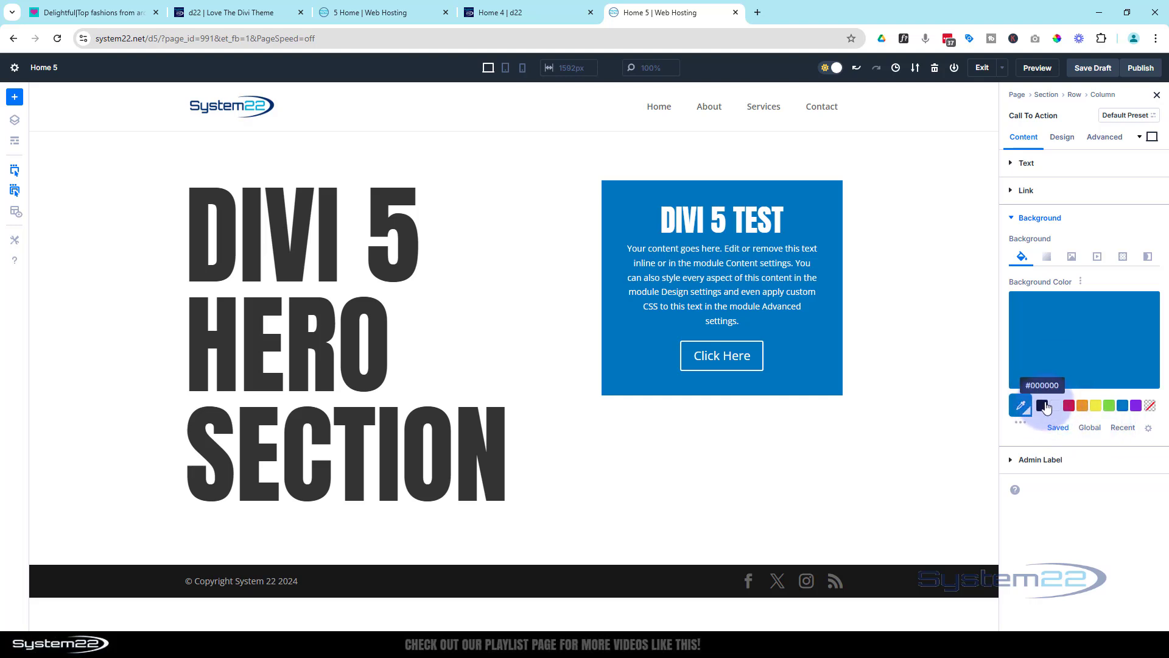
{"action": "left_click", "coordinate": [1043, 405]}
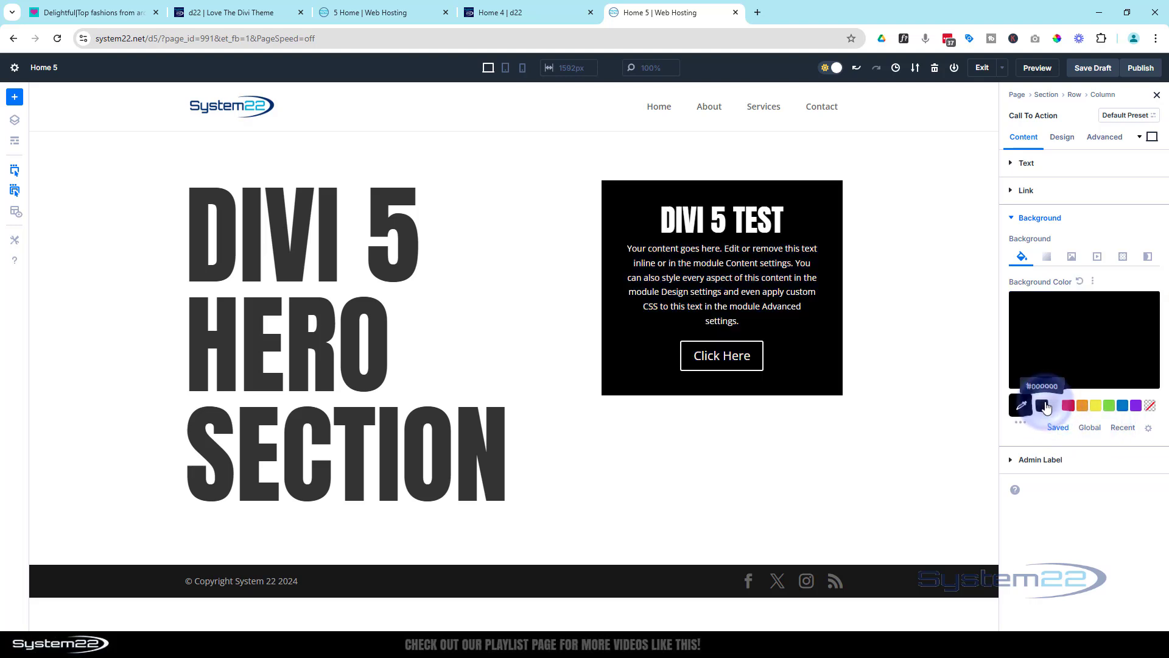
Round all four corners of the Call To Action module with a 20px border radius
{"action": "left_click", "coordinate": [1072, 140]}
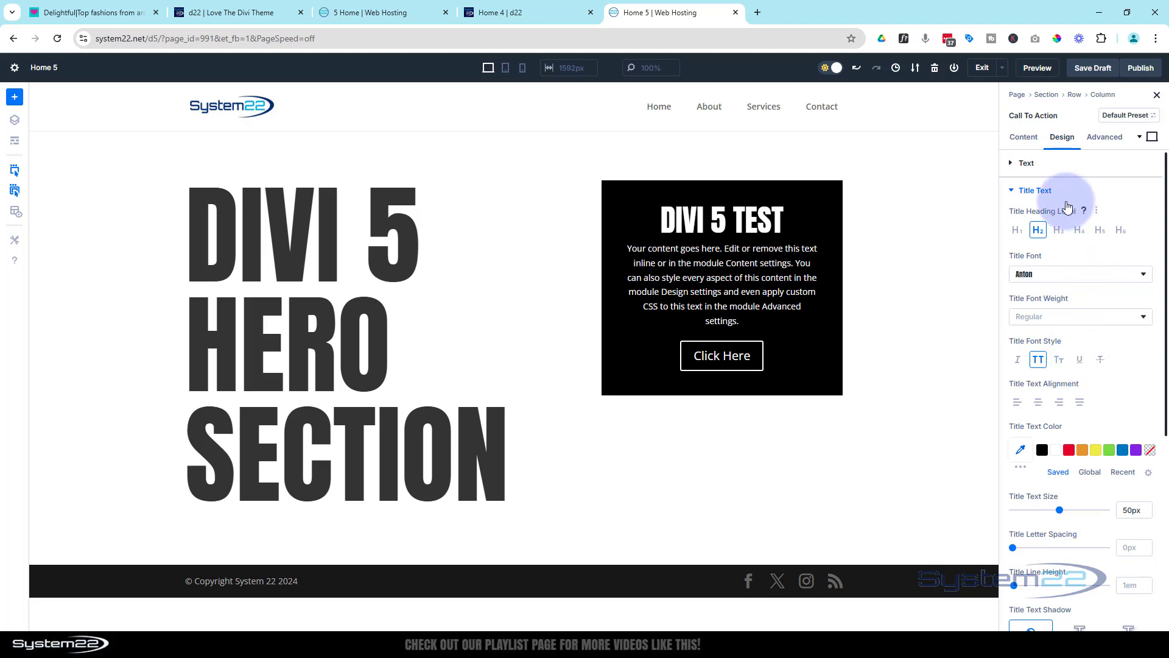
{"action": "left_click", "coordinate": [1035, 190]}
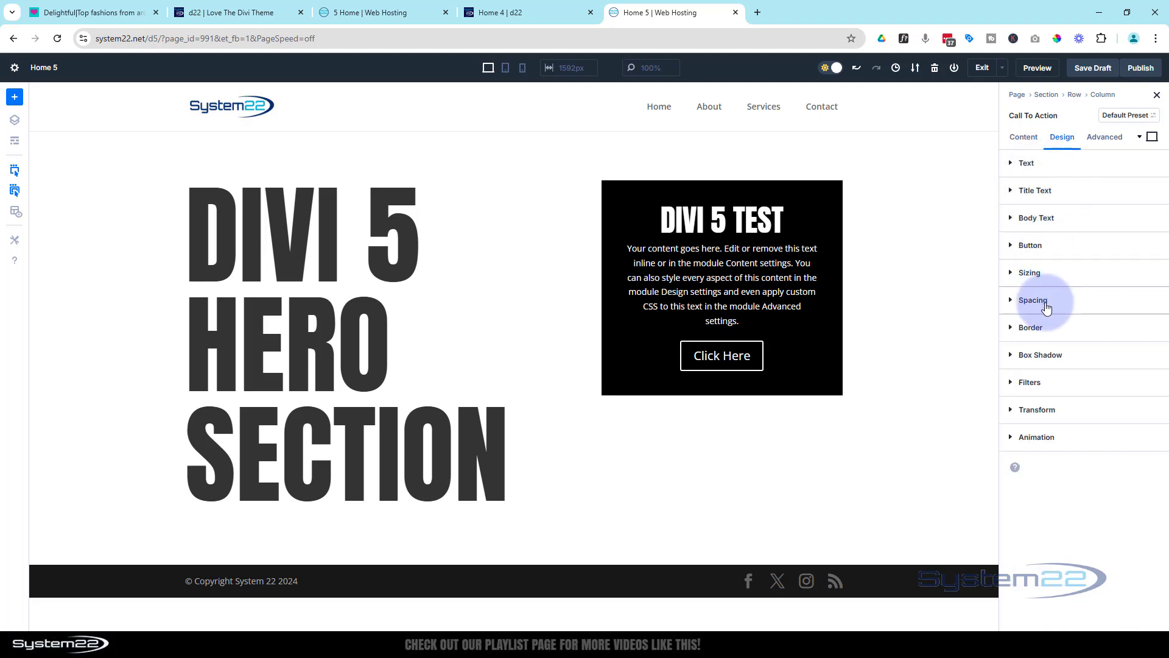
{"action": "left_click", "coordinate": [1048, 331]}
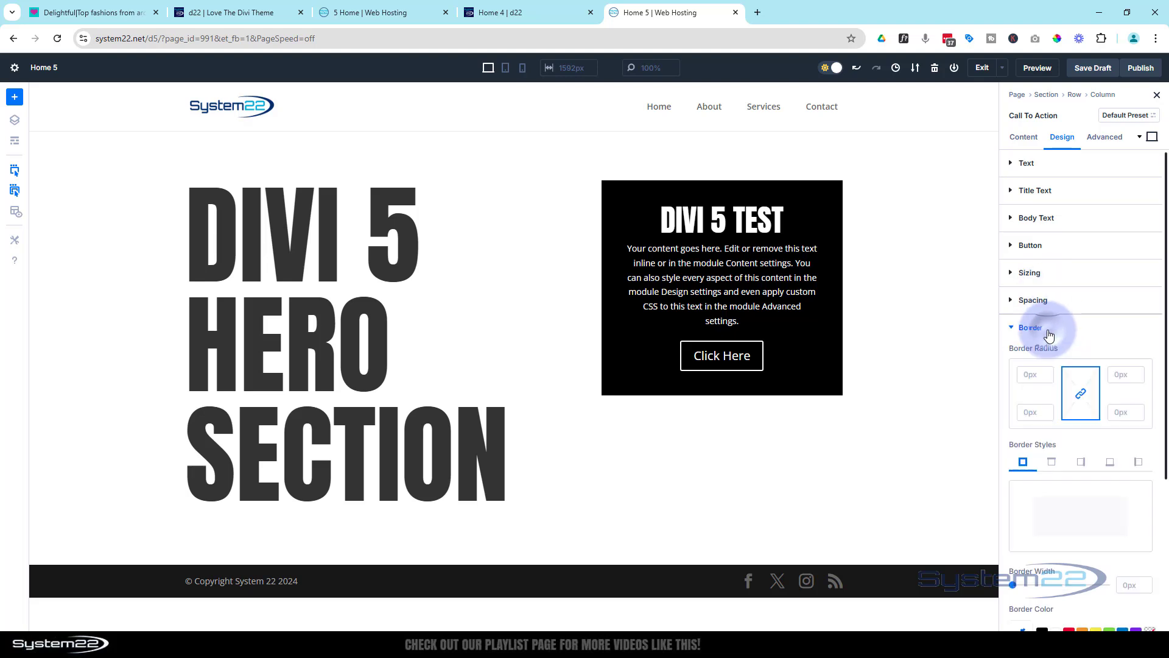
{"action": "left_click", "coordinate": [1034, 374]}
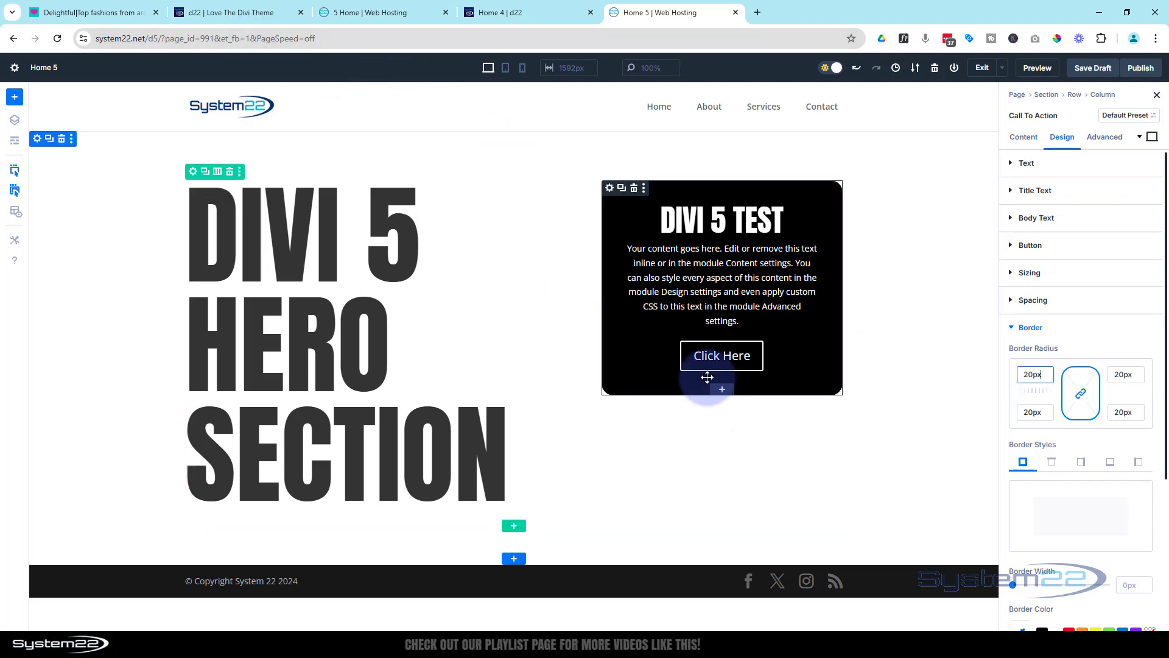
Add a Social Media Follow module below the Call To Action and remove its X network, keeping only Facebook
{"action": "left_click", "coordinate": [721, 389]}
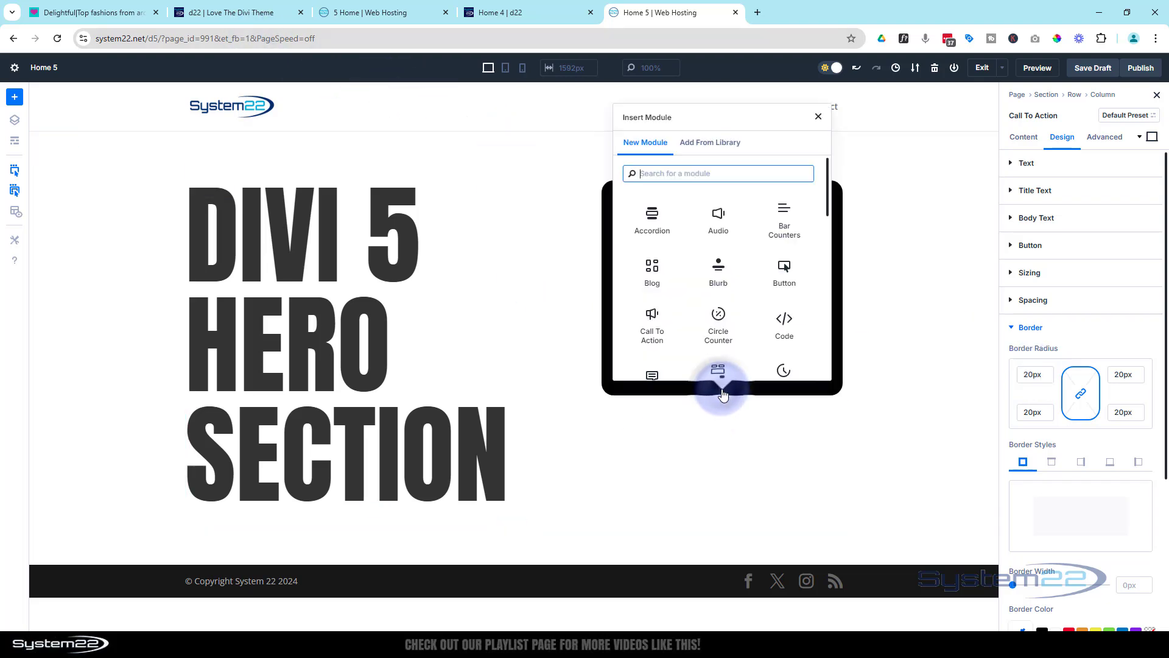
{"action": "scroll", "coordinate": [693, 314], "scroll_direction": "down", "scroll_amount": 8}
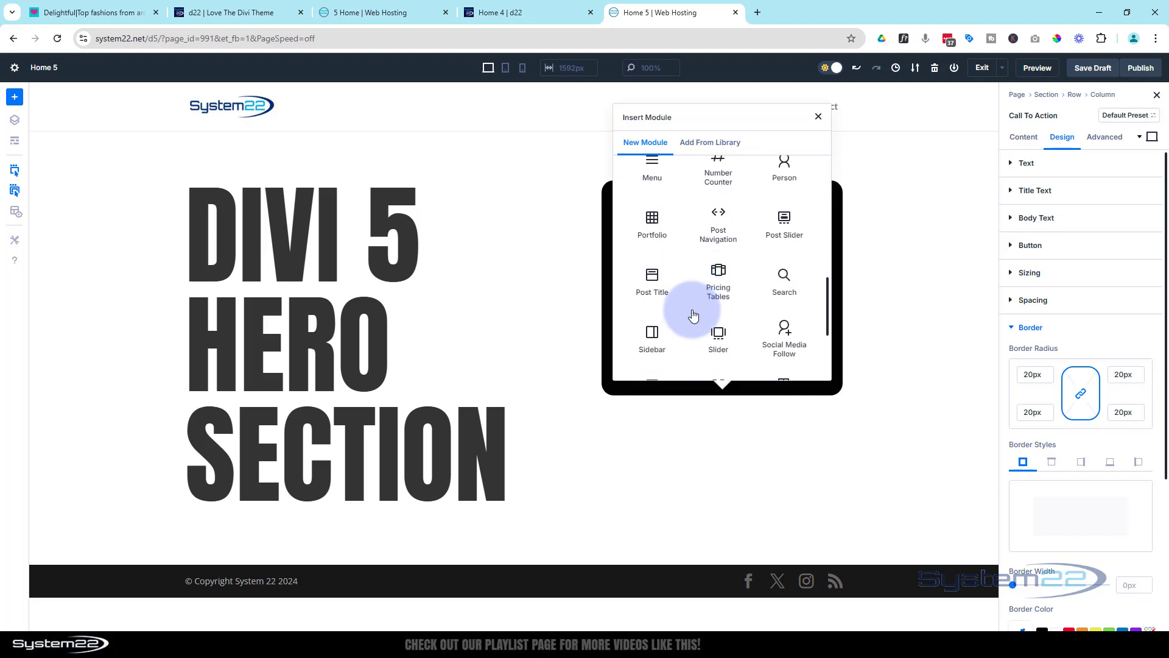
{"action": "left_click", "coordinate": [791, 199]}
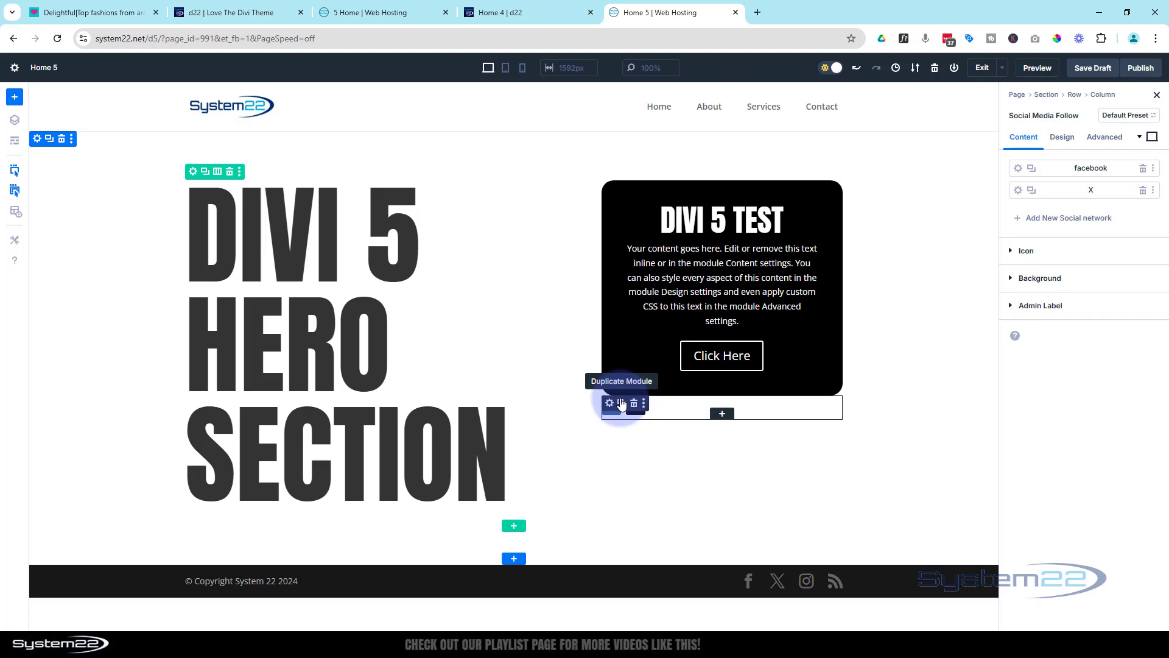
{"action": "left_click", "coordinate": [1143, 191]}
{"action": "left_click", "coordinate": [1018, 168]}
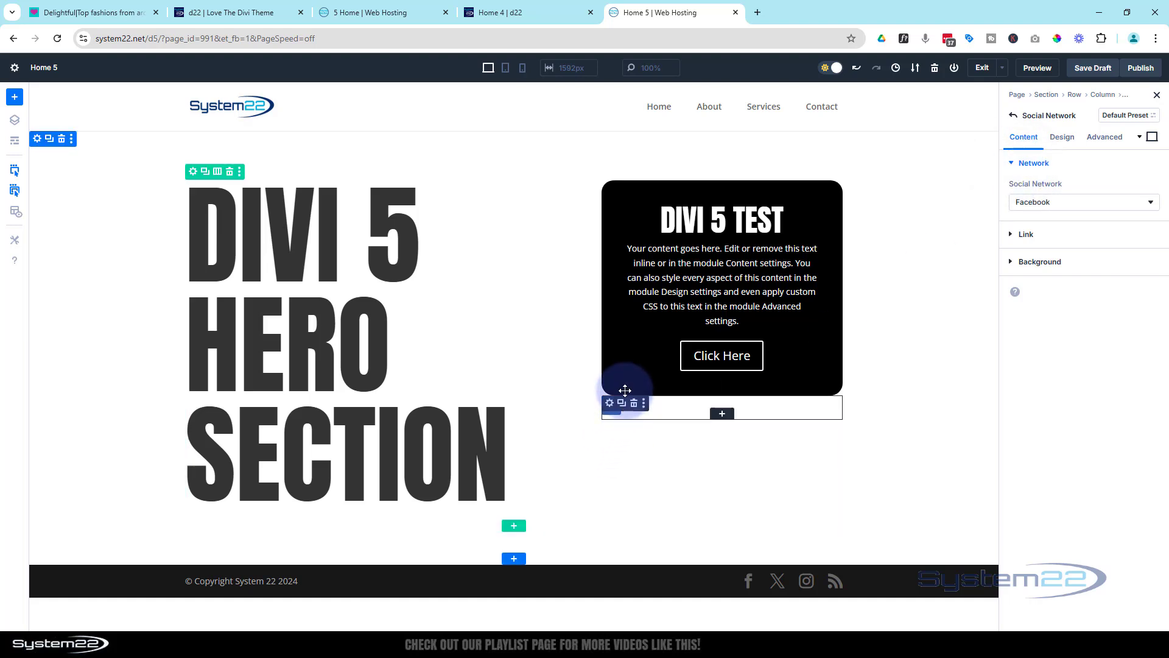
Enable a custom gutter width for the row holding the heading and Call To Action, and try a narrower gutter
{"action": "left_click", "coordinate": [194, 172]}
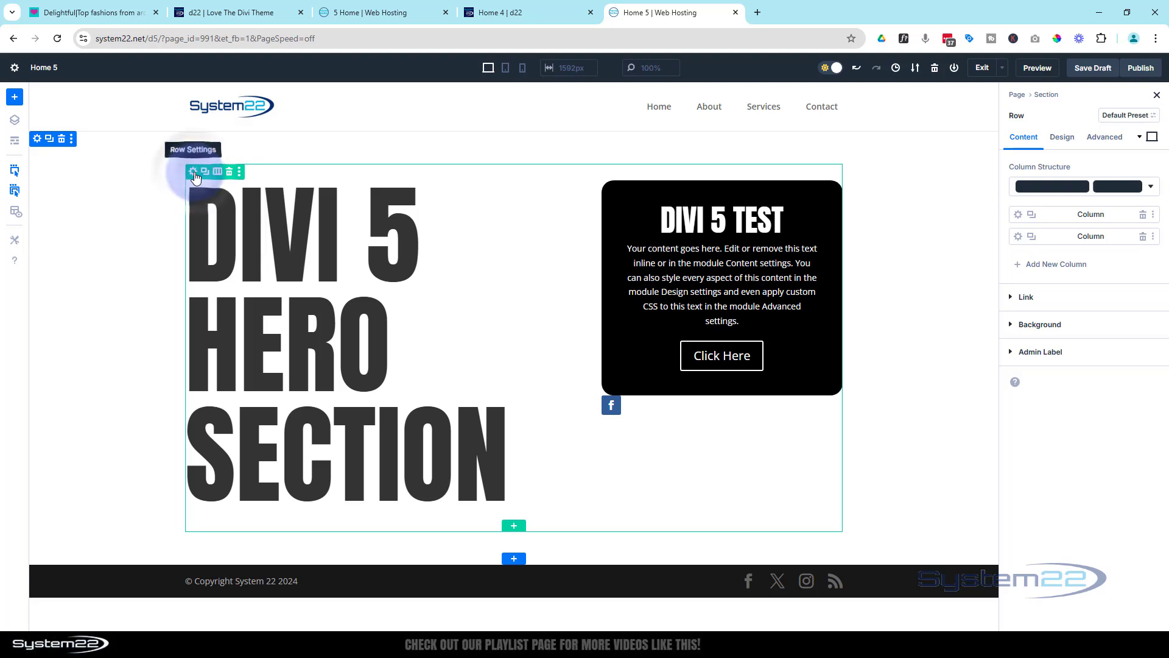
{"action": "left_click", "coordinate": [1063, 138]}
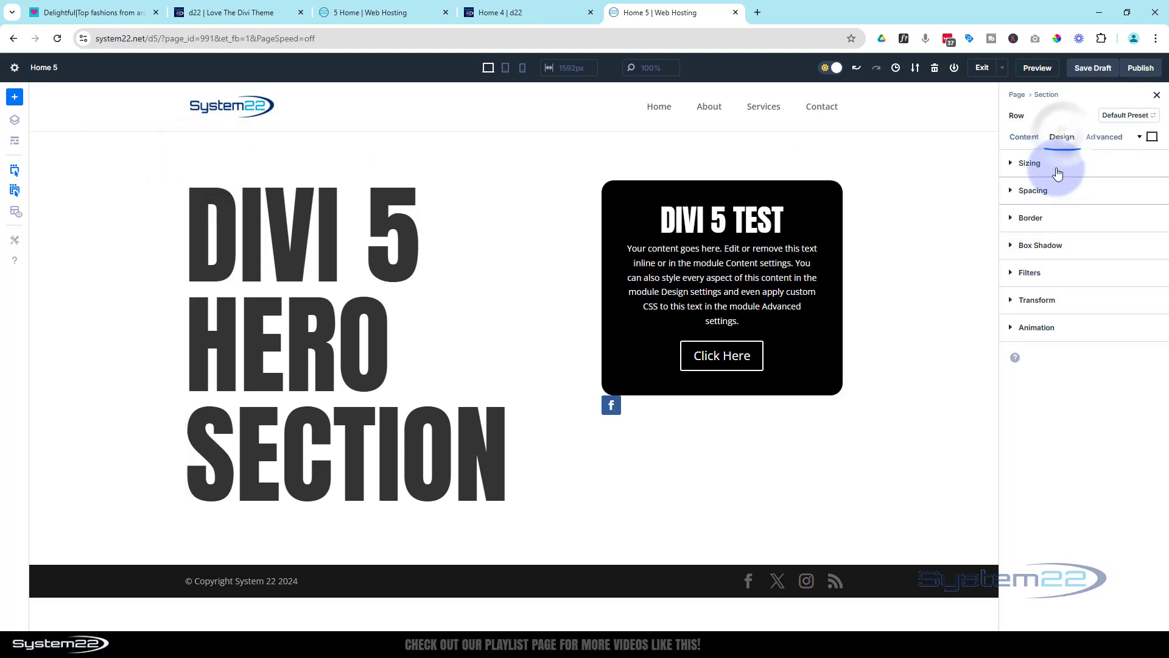
{"action": "left_click", "coordinate": [1058, 173]}
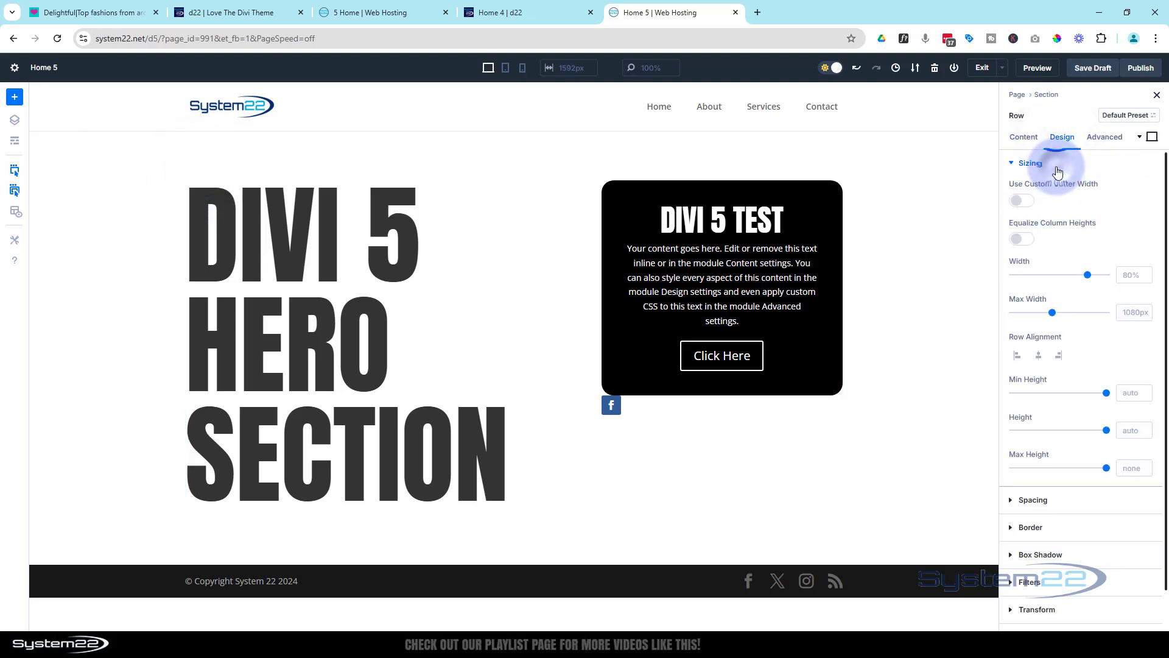
{"action": "left_click", "coordinate": [1027, 202]}
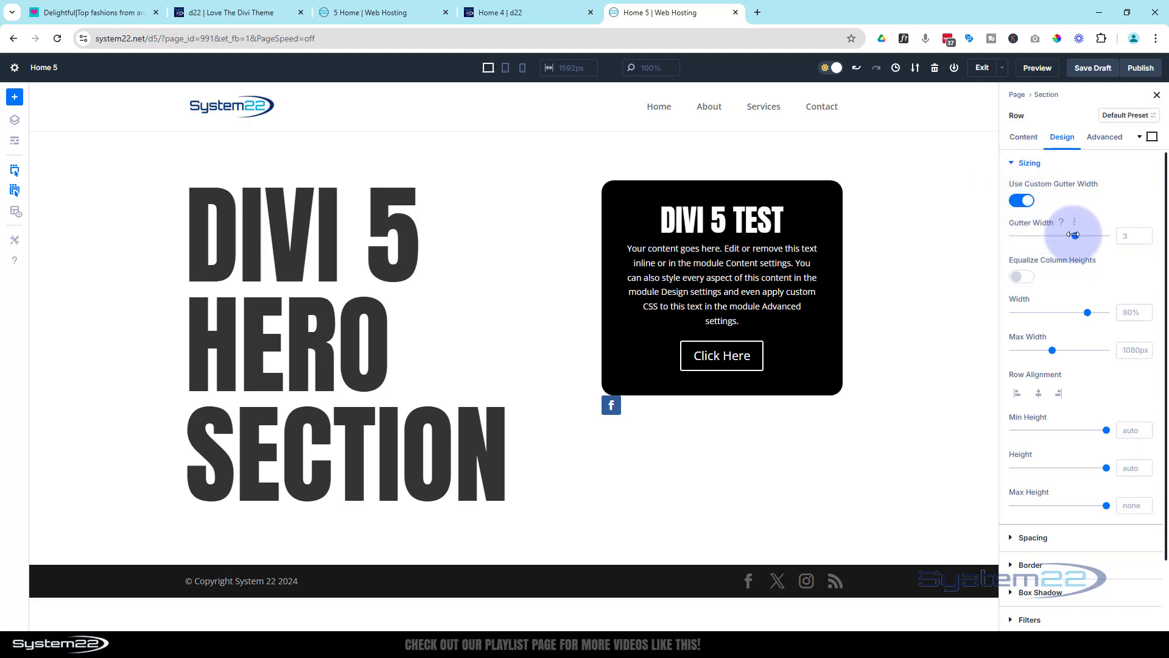
{"action": "mouse_move", "coordinate": [1076, 235]}
{"action": "left_mouse_down"}
{"action": "mouse_move", "coordinate": [1115, 228]}
{"action": "mouse_move", "coordinate": [962, 236]}
{"action": "mouse_move", "coordinate": [1067, 234]}
{"action": "left_mouse_up"}
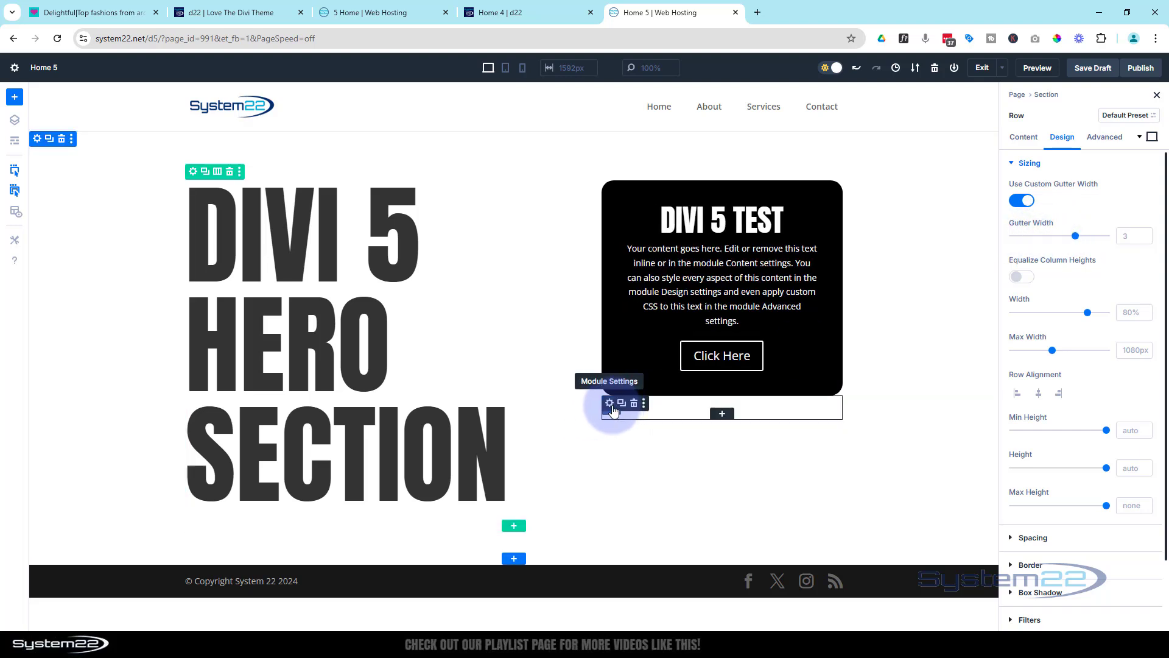
Change the Facebook network's background color to the saved palette's blue in the Social Media Follow module
{"action": "left_click", "coordinate": [610, 404]}
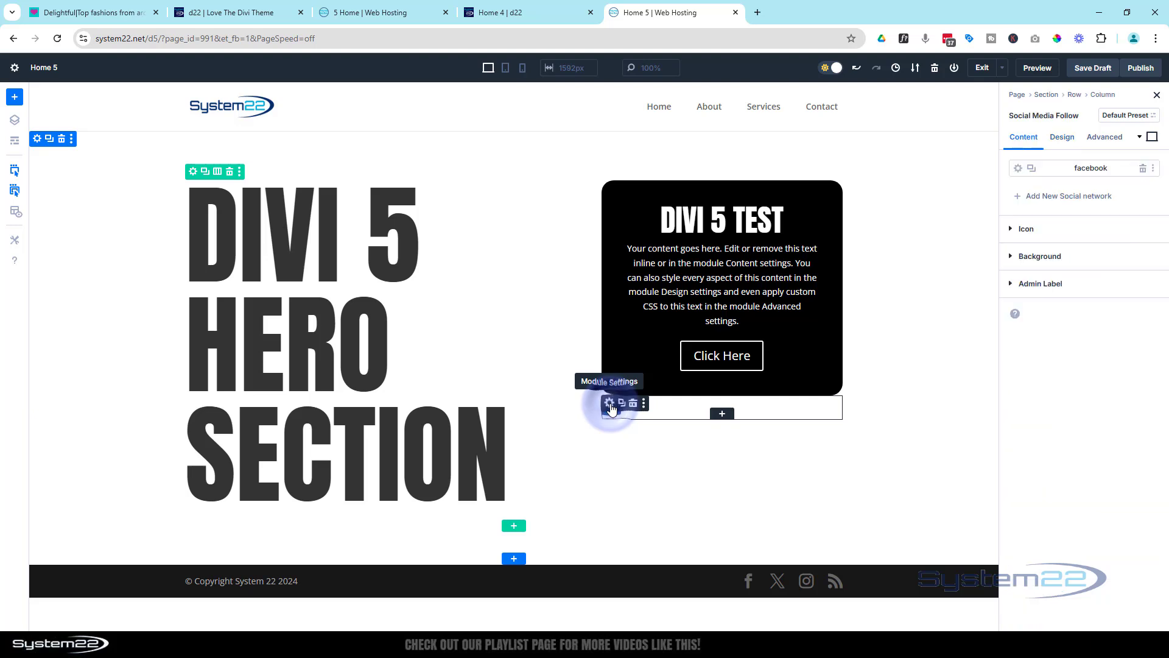
{"action": "left_click", "coordinate": [1020, 172]}
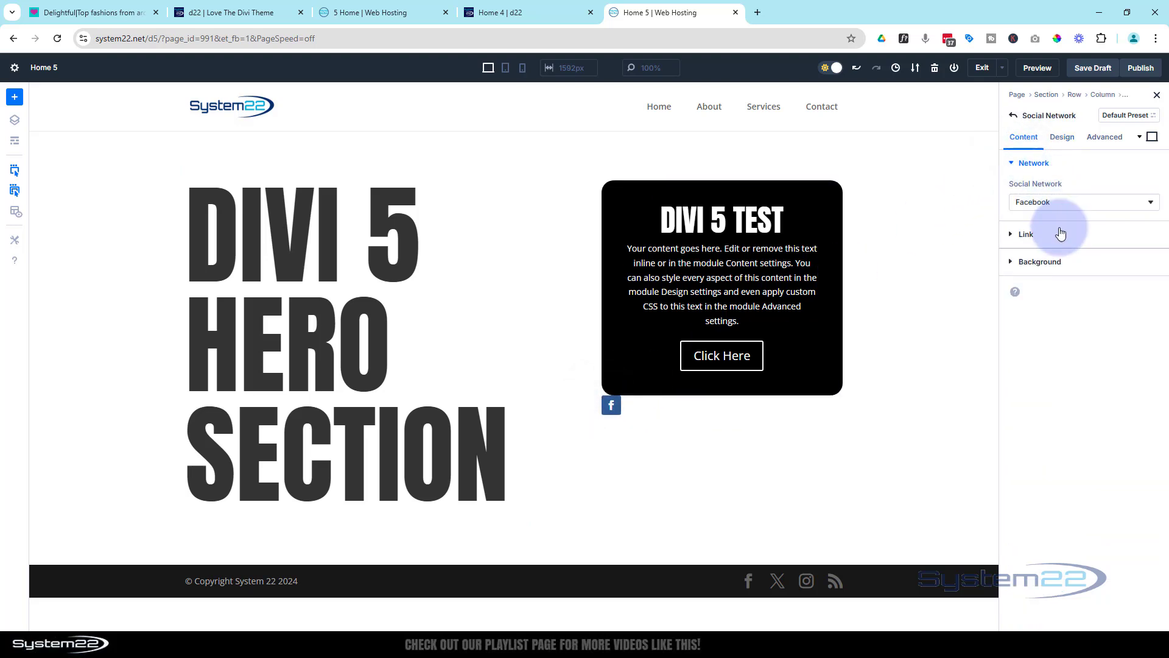
{"action": "left_click", "coordinate": [1048, 262]}
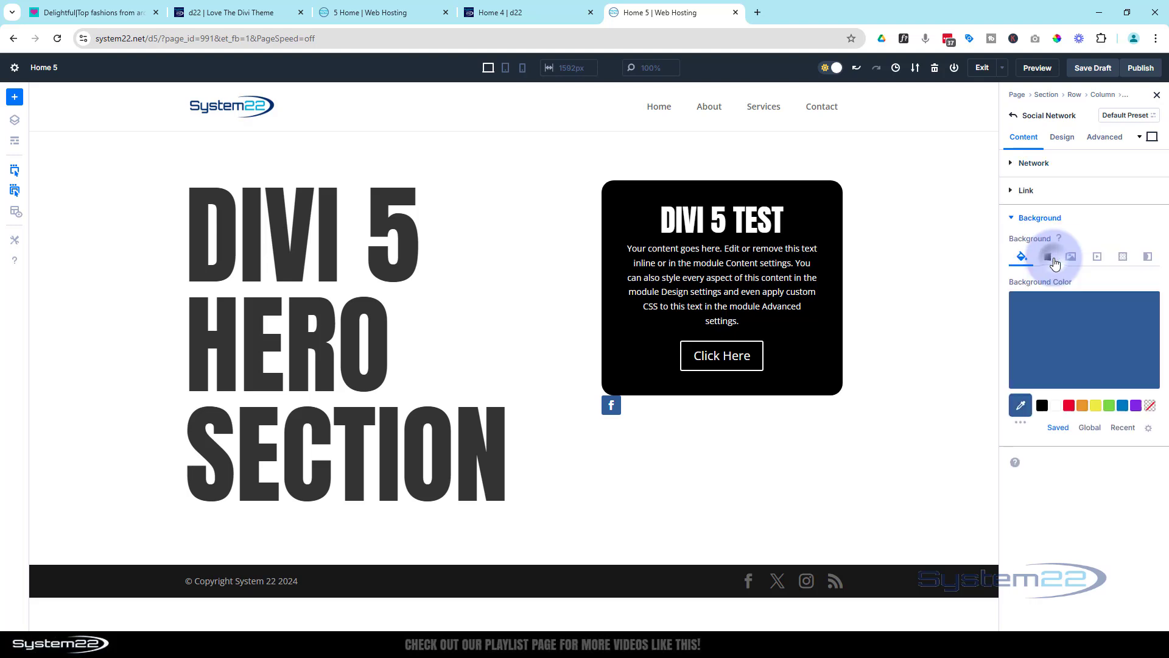
{"action": "left_click", "coordinate": [1122, 406]}
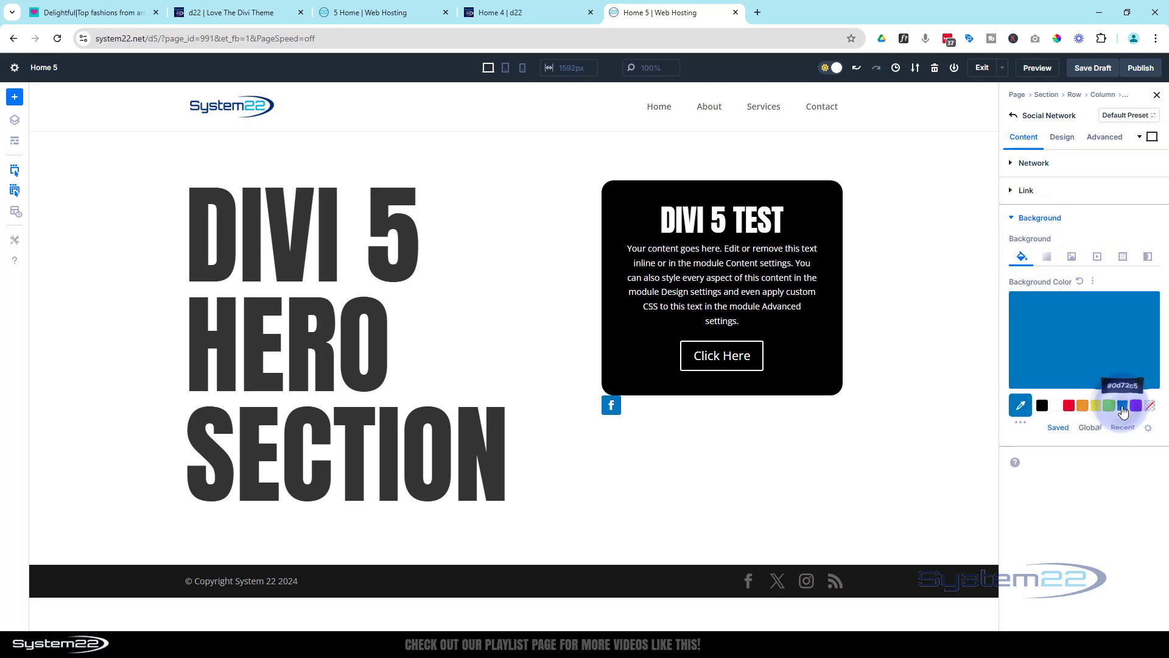
Give the Facebook icon a custom font size of 45px and round all four corners with a 50px border radius
{"action": "left_click", "coordinate": [1070, 141]}
{"action": "left_click", "coordinate": [1075, 166]}
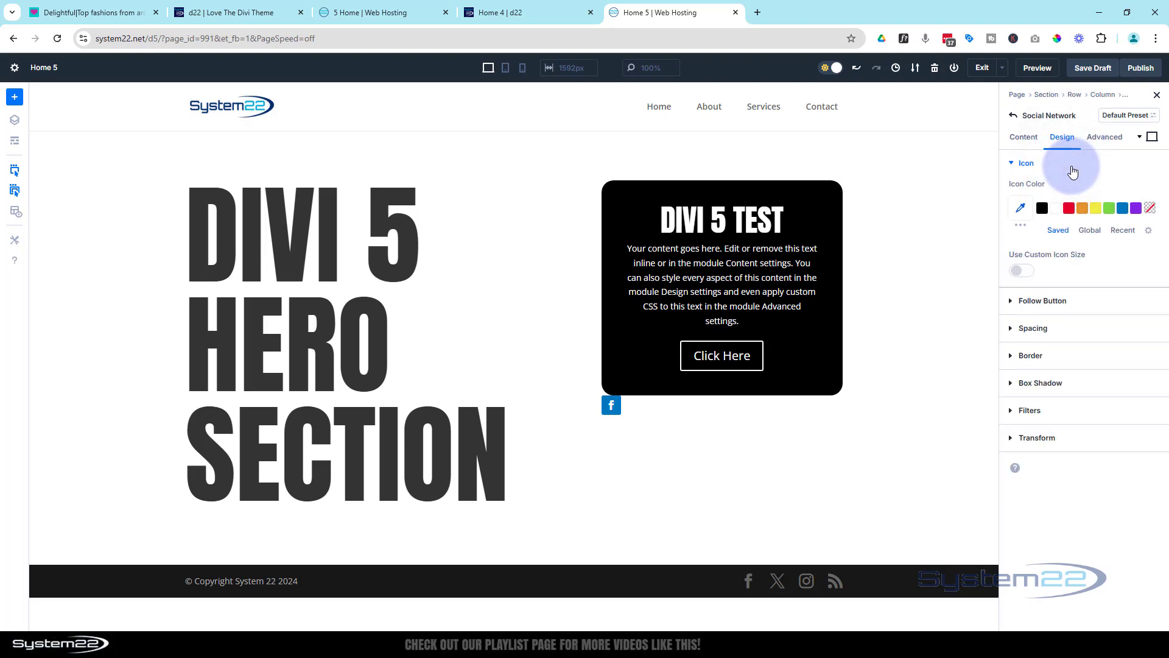
{"action": "left_click", "coordinate": [1021, 271]}
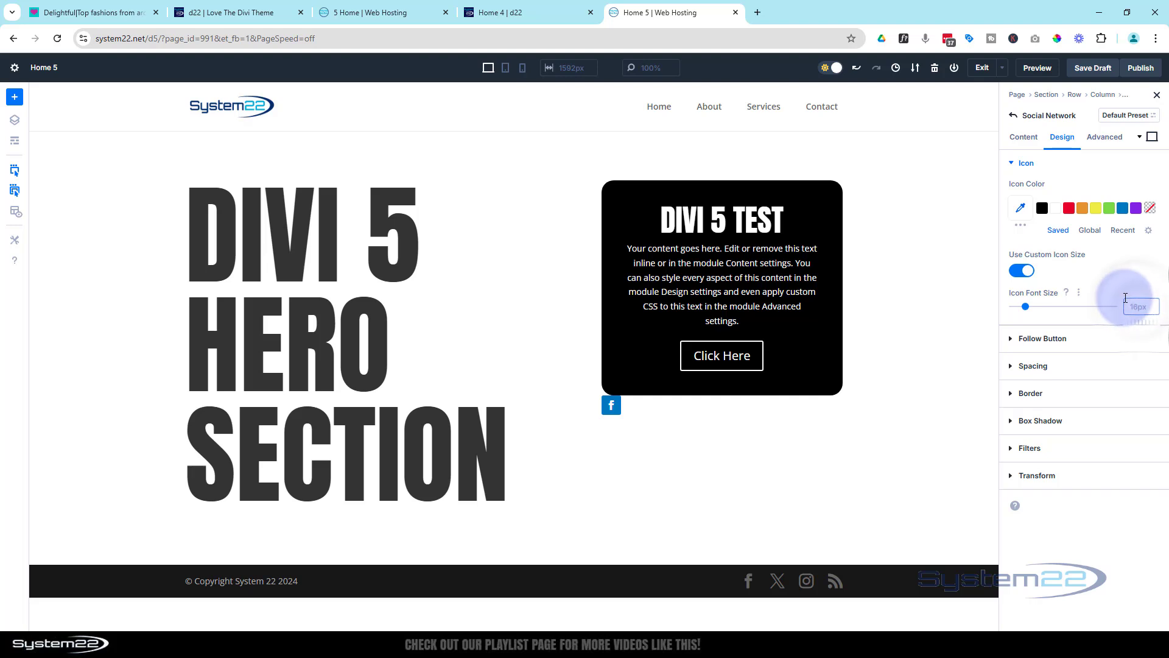
{"action": "type", "text": "45"}
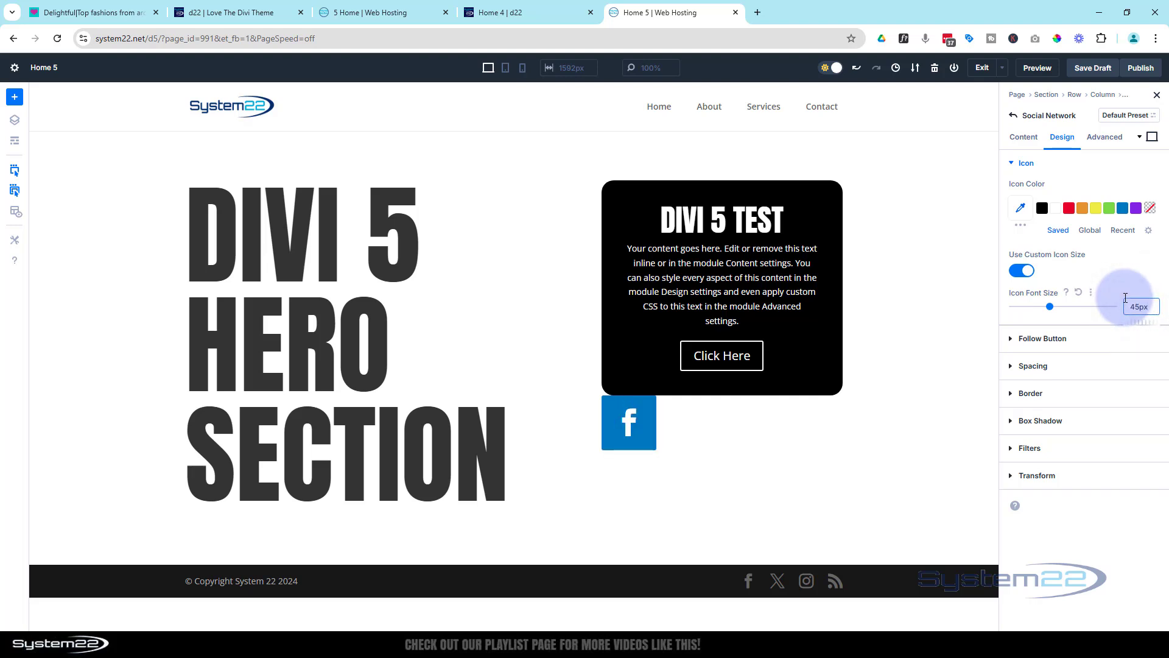
{"action": "left_click", "coordinate": [1066, 393]}
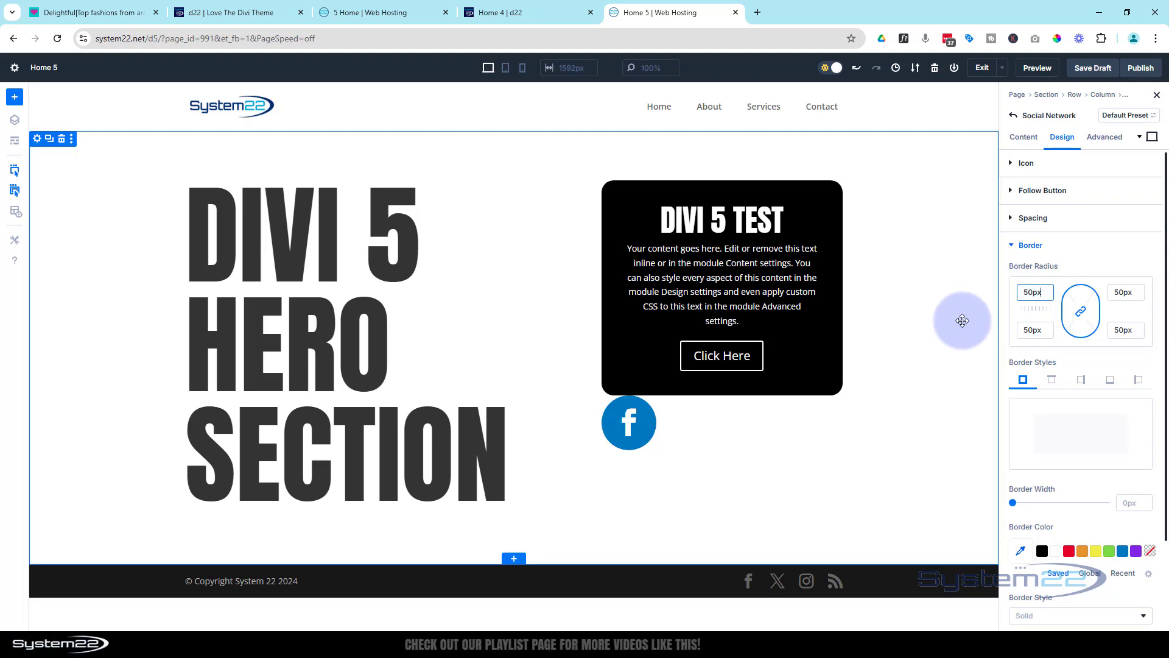
{"action": "left_click", "coordinate": [1023, 136]}
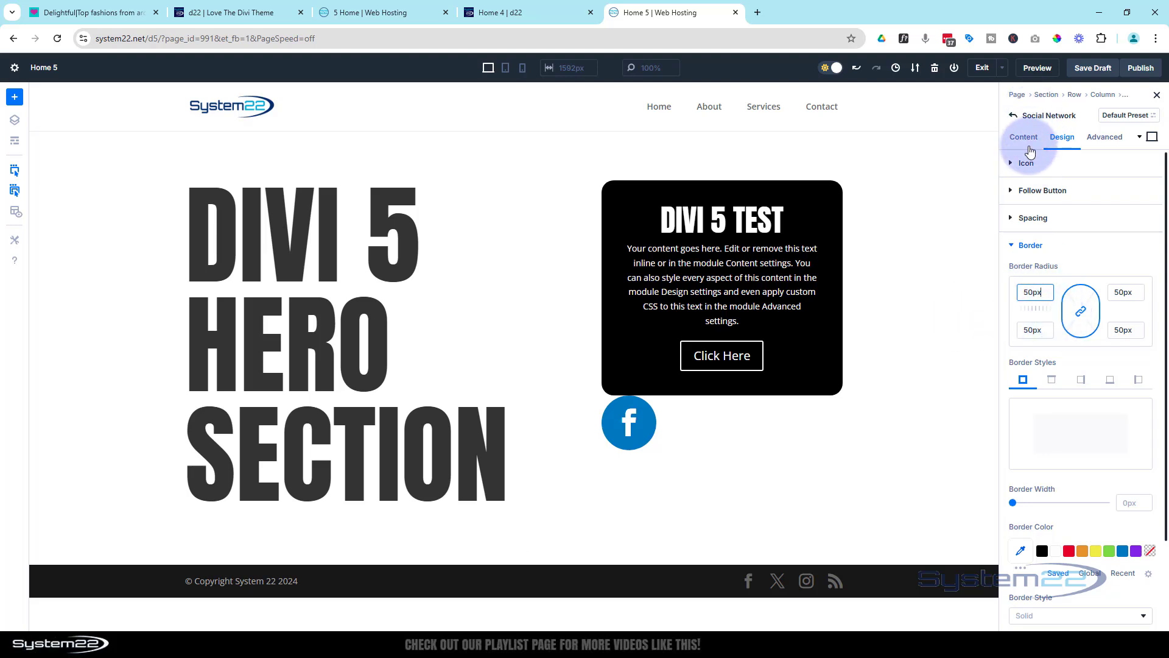
{"action": "left_click", "coordinate": [1070, 262]}
{"action": "left_click", "coordinate": [1076, 361]}
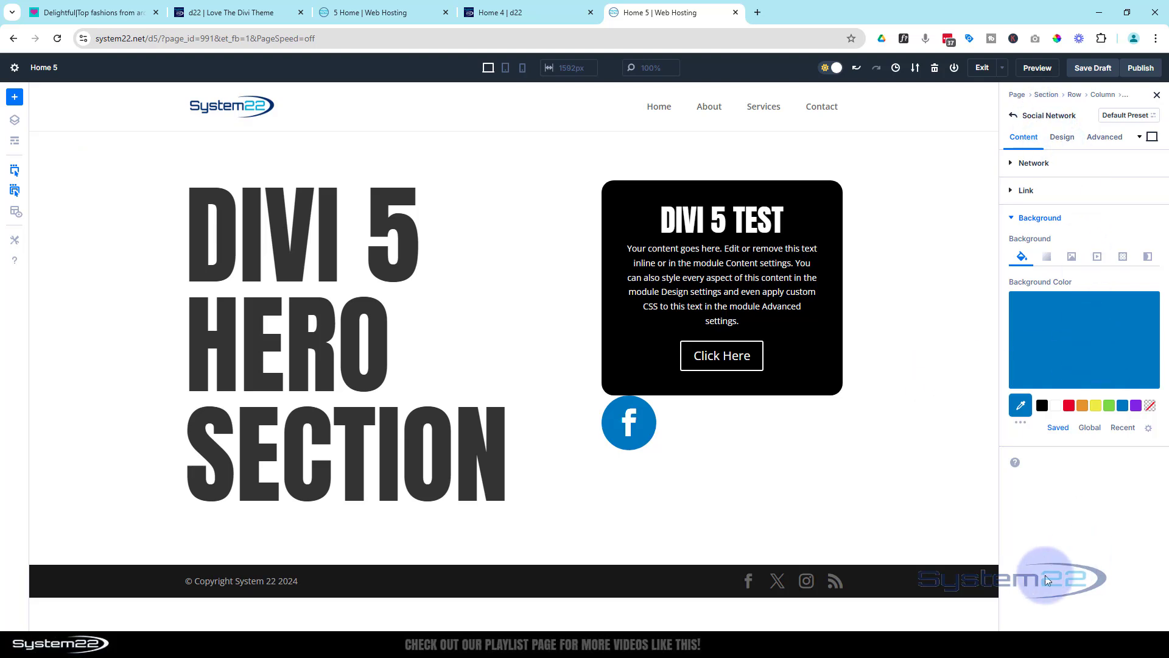
Duplicate the styled Facebook network three times in the Social Media Follow module
{"action": "left_click", "coordinate": [1015, 116]}
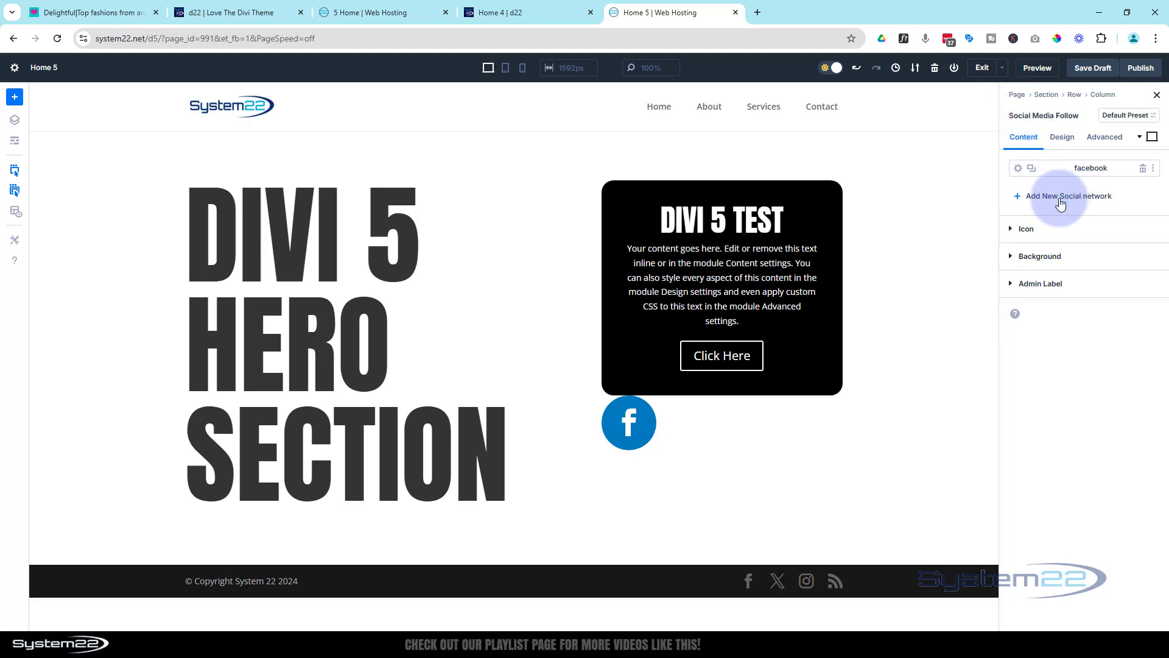
{"action": "left_click", "coordinate": [1033, 169]}
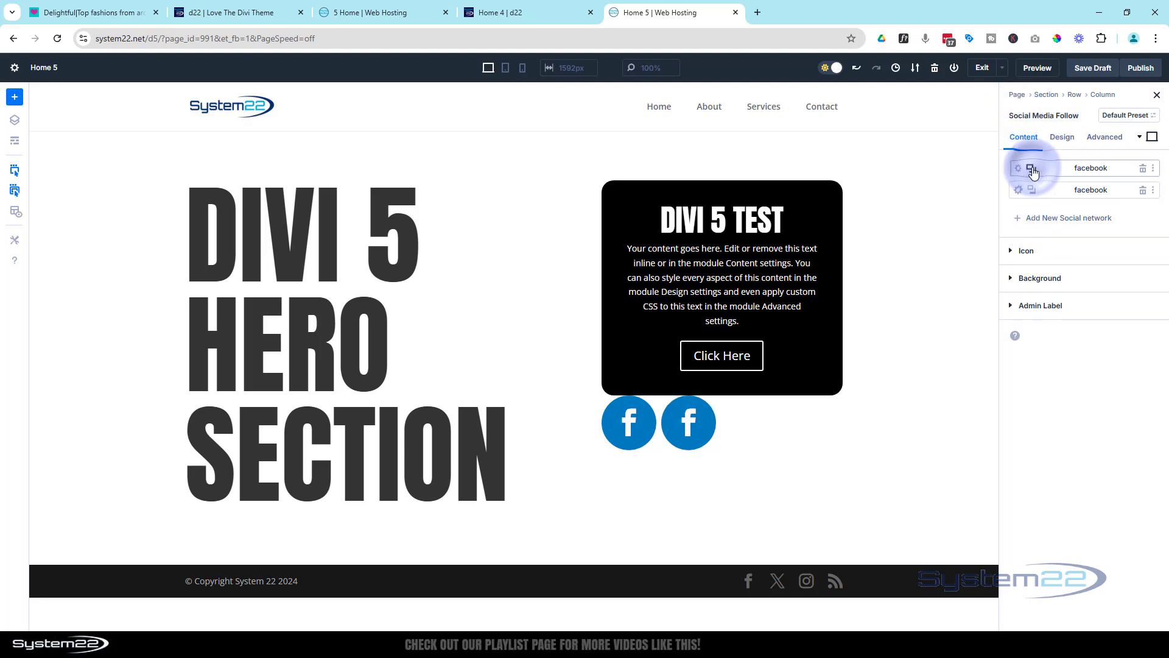
{"action": "left_click", "coordinate": [1032, 169]}
{"action": "left_click", "coordinate": [1033, 169]}
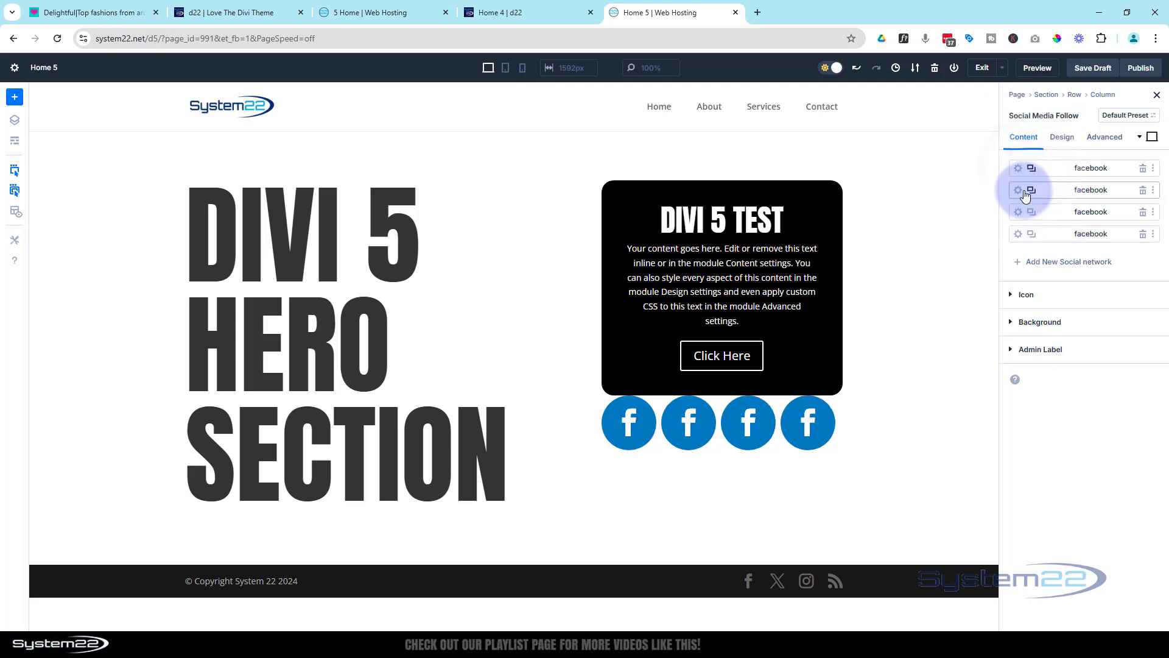
Change the second social network to Instagram and give it the same blue background as the Facebook icon
{"action": "left_click", "coordinate": [1019, 191]}
{"action": "left_click", "coordinate": [1053, 208]}
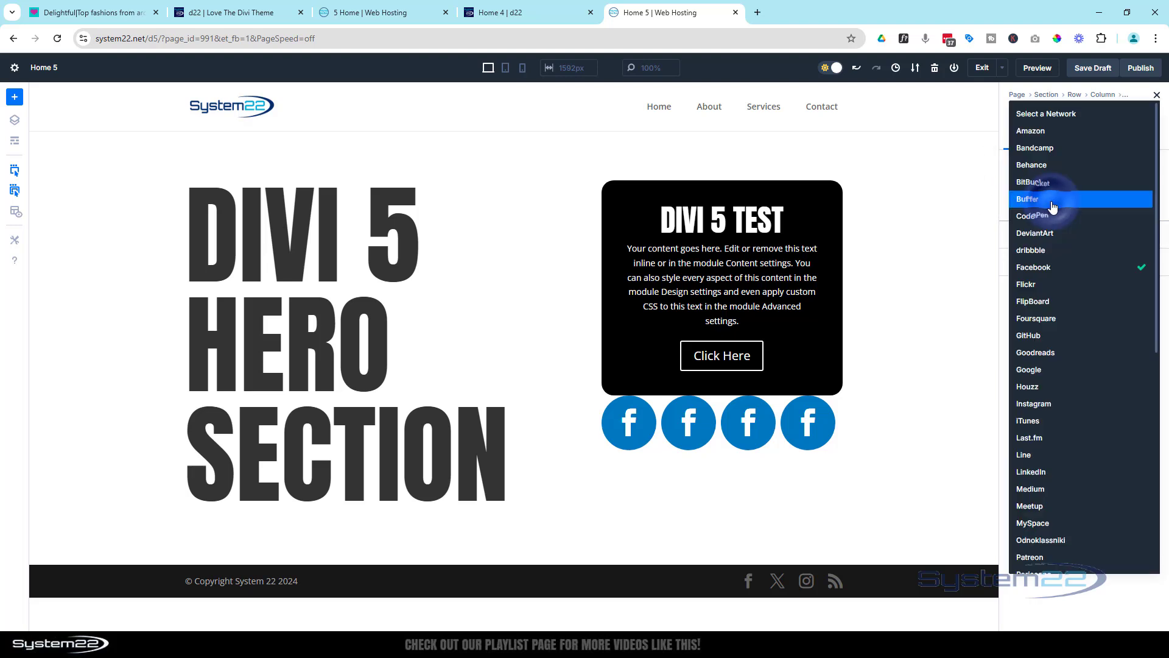
{"action": "left_click", "coordinate": [1035, 404]}
{"action": "left_click", "coordinate": [1081, 266]}
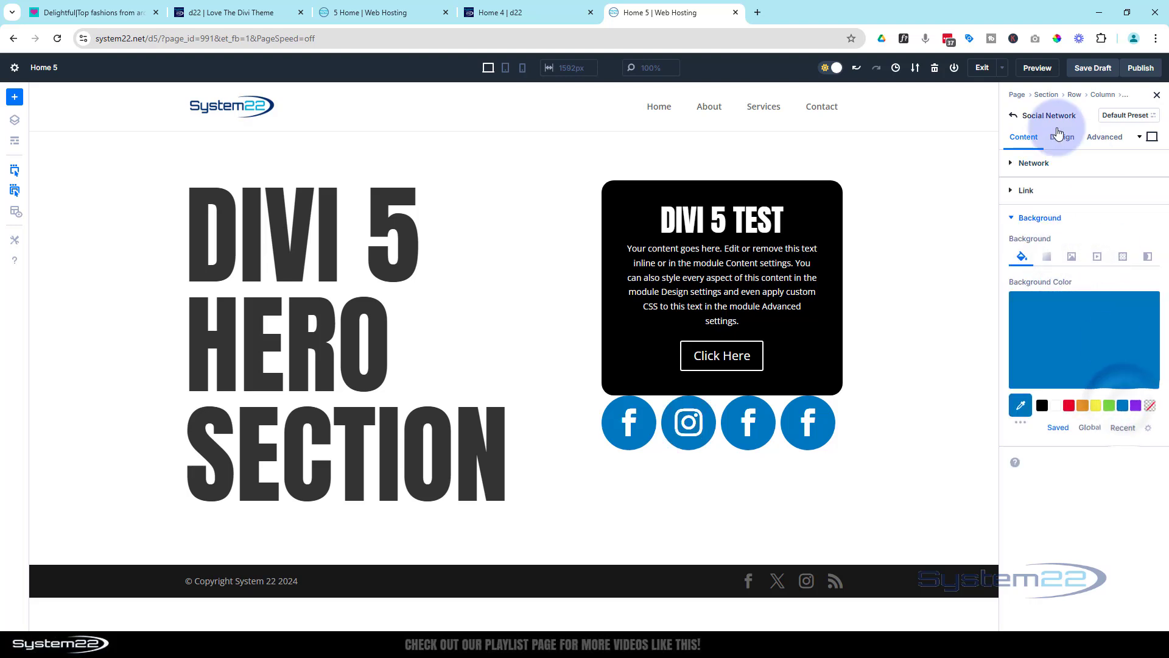
{"action": "left_click", "coordinate": [1013, 116]}
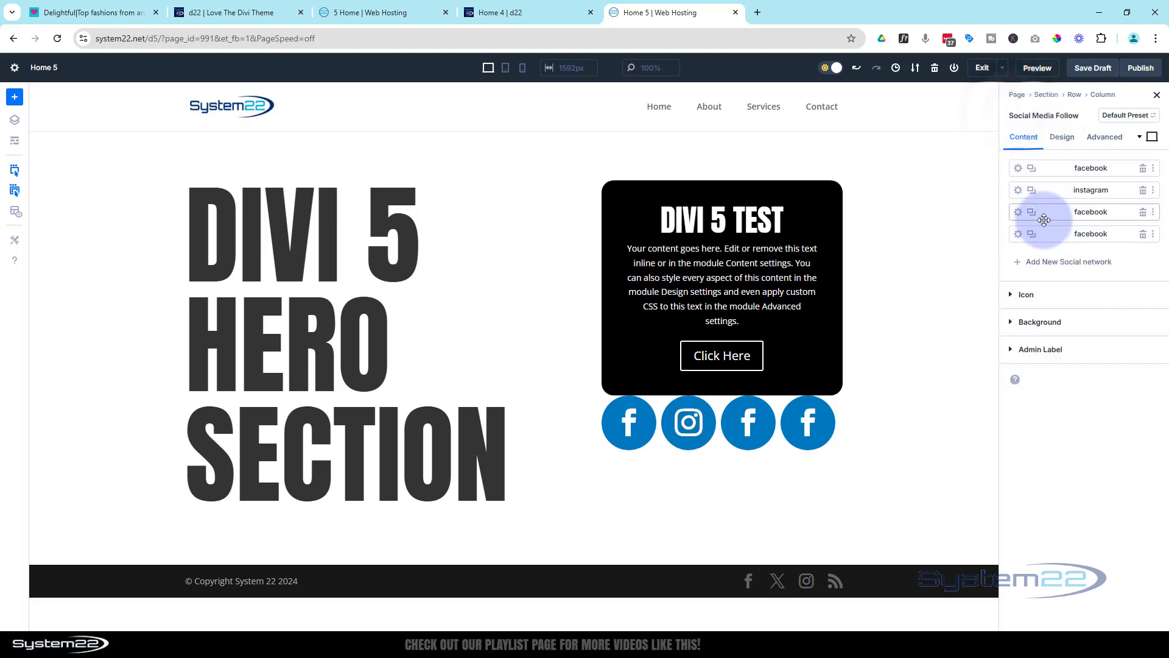
Switch the third social network to LinkedIn and set its background to the same blue as the other icons
{"action": "left_click", "coordinate": [1021, 213]}
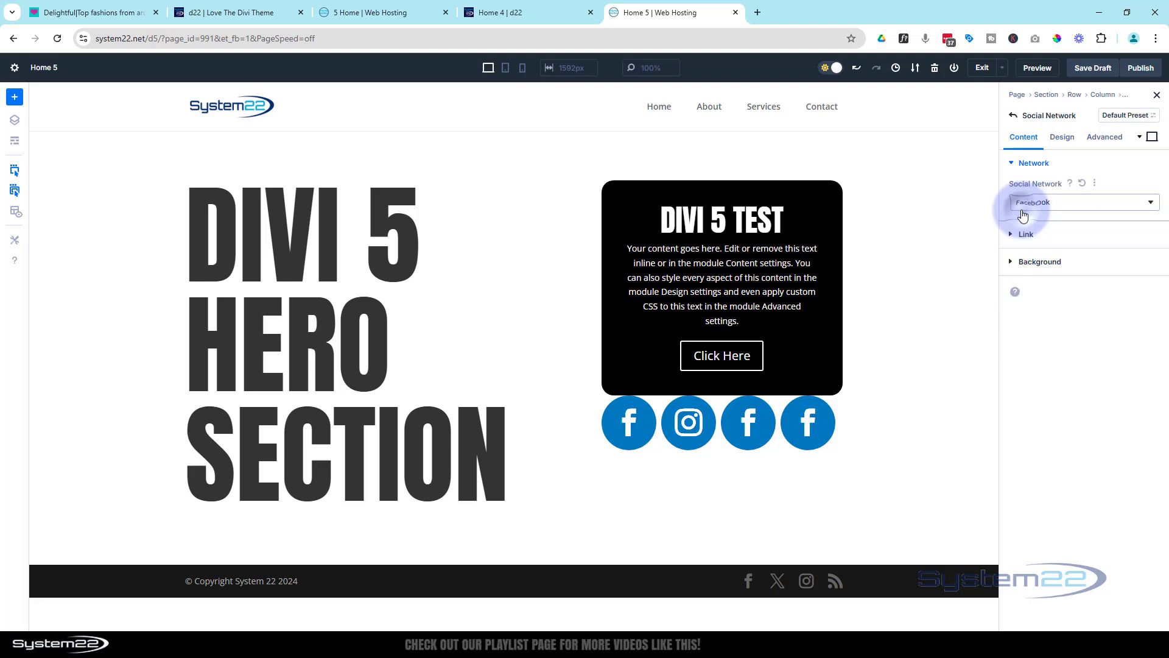
{"action": "left_click", "coordinate": [1050, 206]}
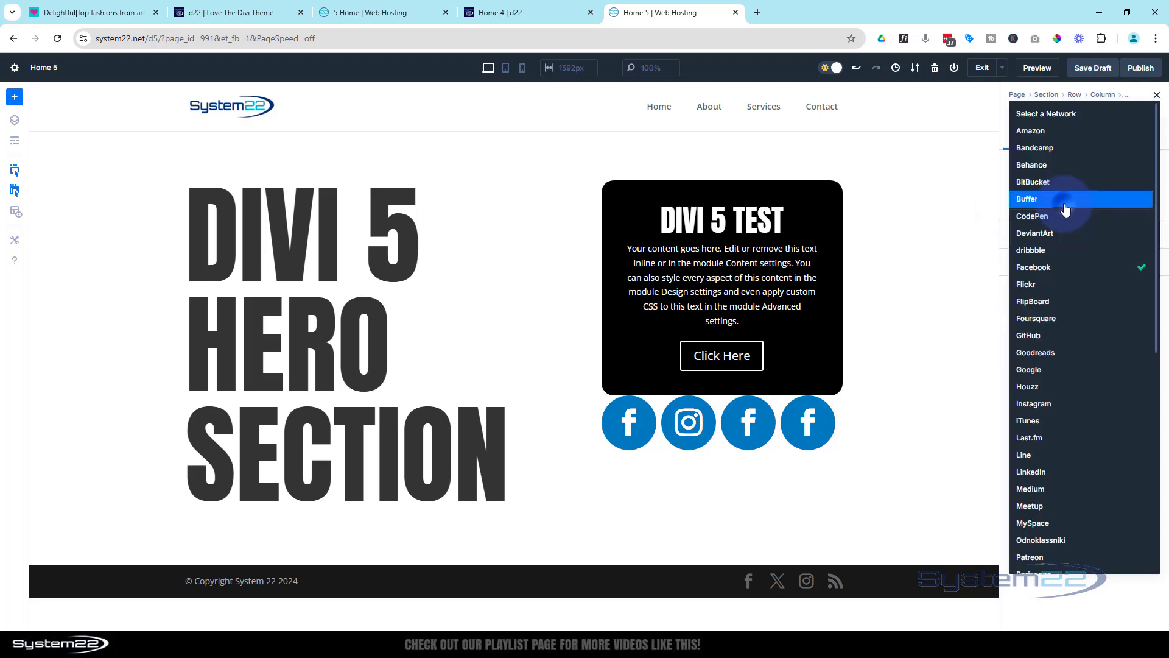
{"action": "left_click", "coordinate": [1050, 470]}
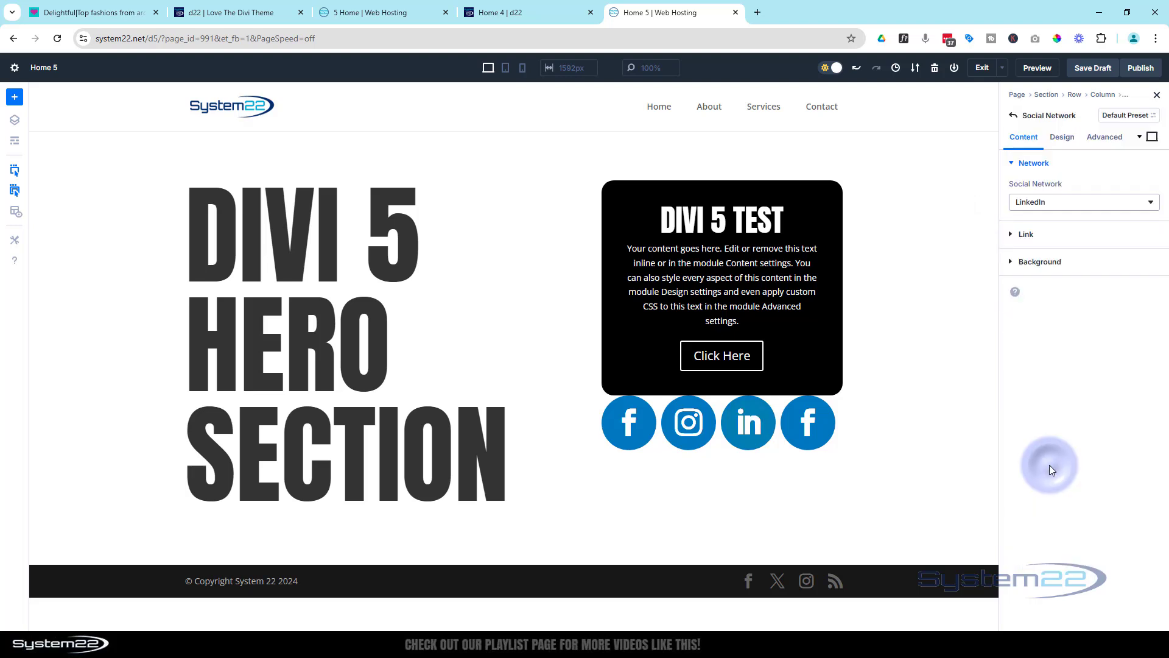
{"action": "left_click", "coordinate": [1057, 268]}
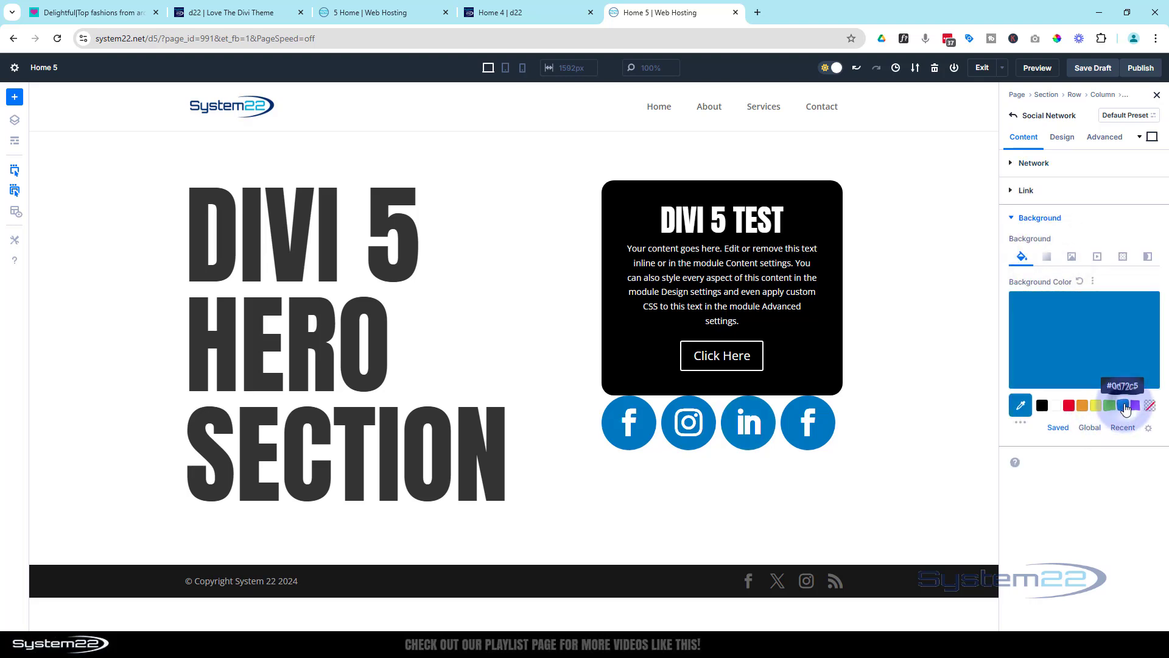
{"action": "left_click", "coordinate": [1015, 119]}
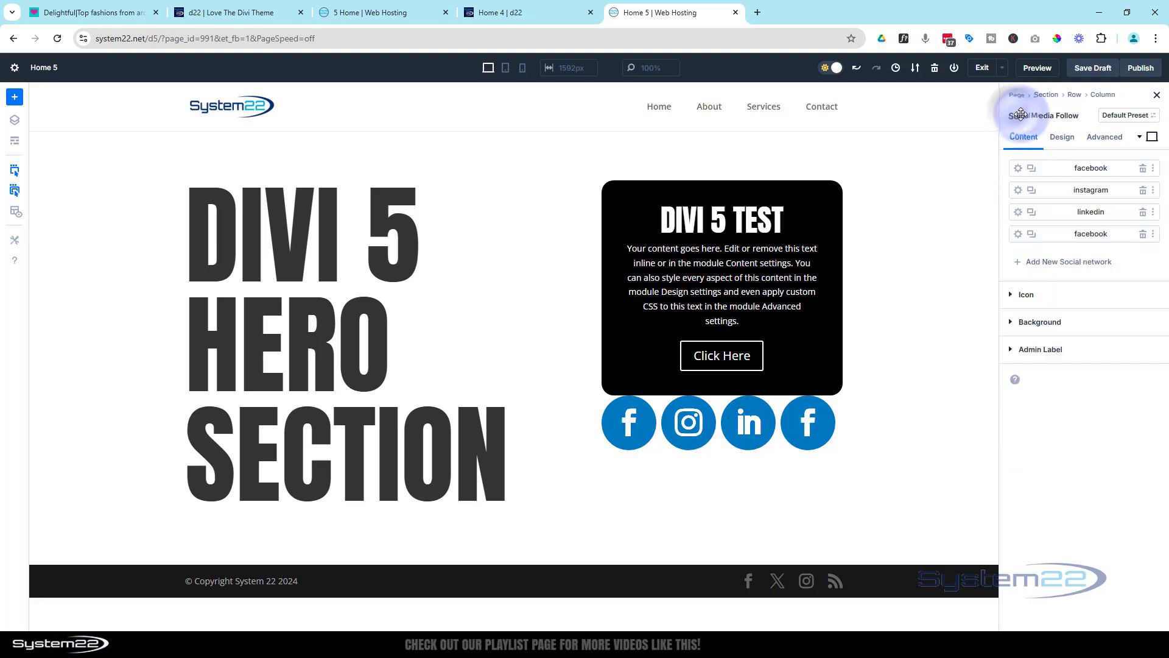
Switch the fourth social network to Youtube and set its background color to the saved palette's blue
{"action": "left_click", "coordinate": [1018, 236]}
{"action": "left_click", "coordinate": [1054, 201]}
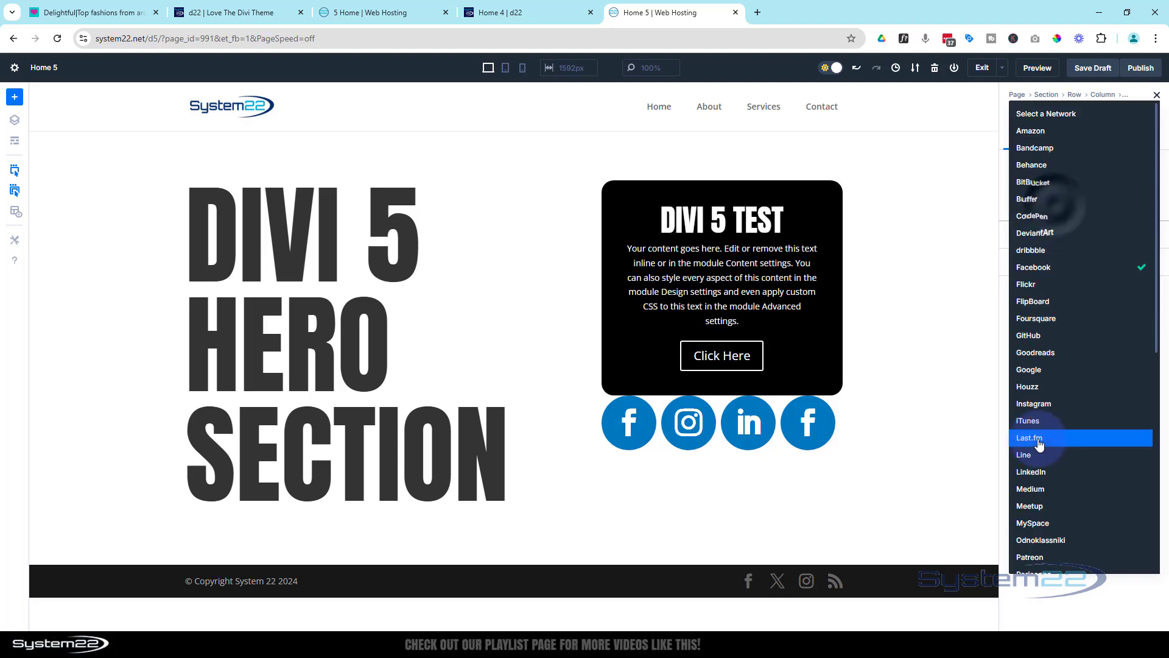
{"action": "scroll", "coordinate": [1040, 445], "scroll_direction": "down", "scroll_amount": 7}
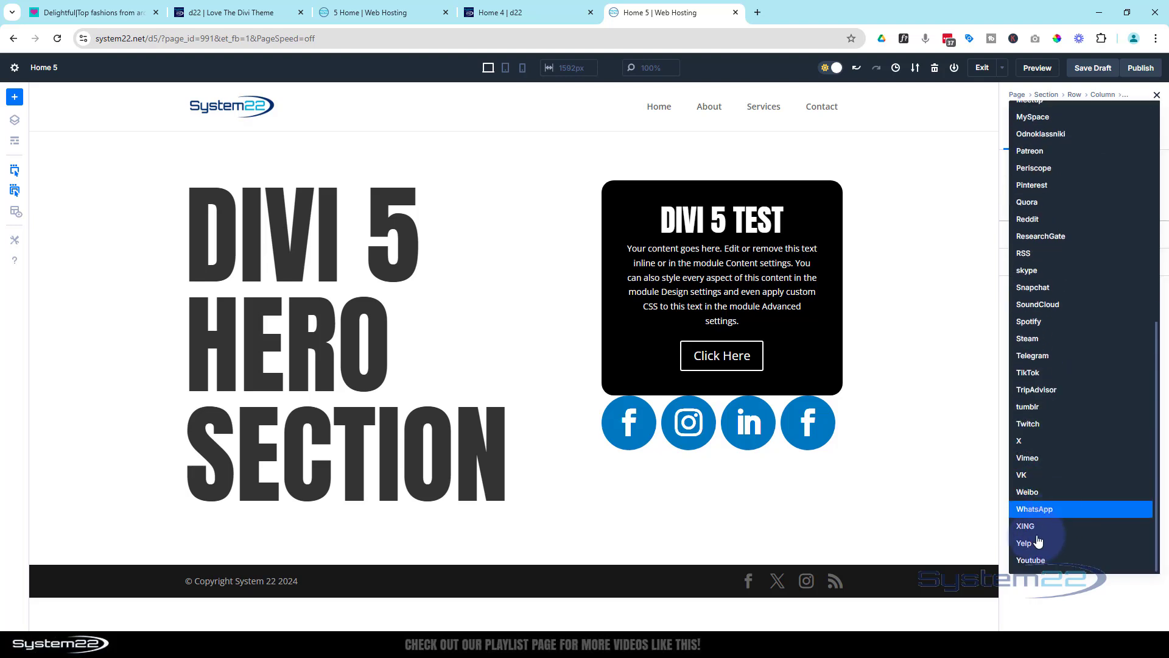
{"action": "left_click", "coordinate": [1035, 560]}
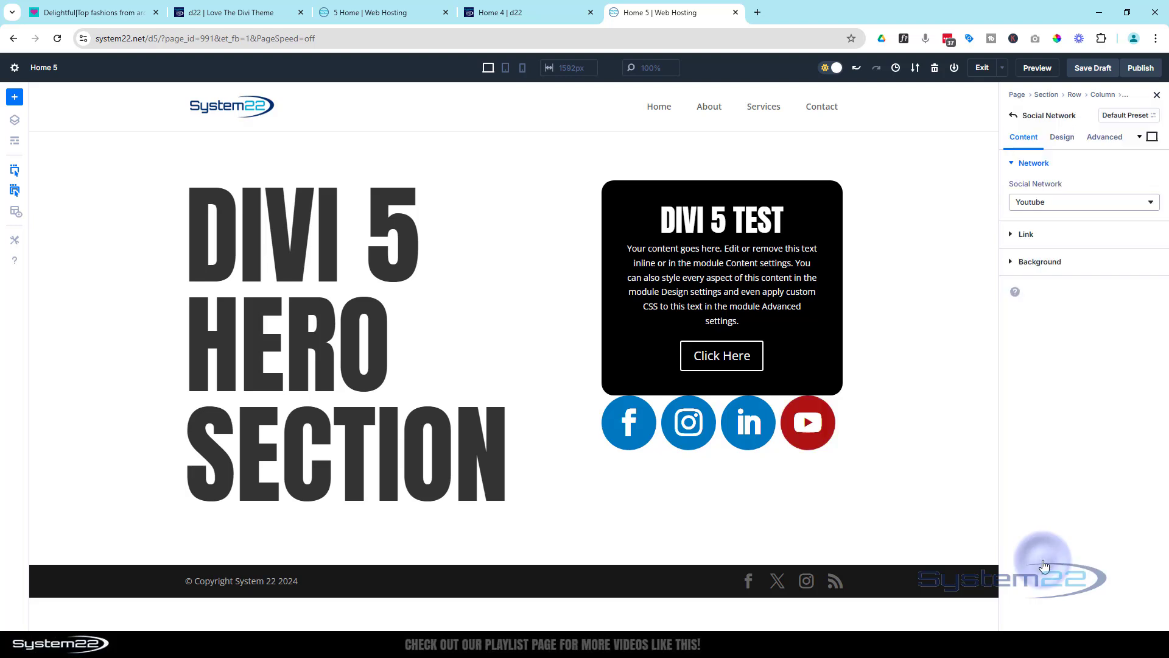
{"action": "left_click", "coordinate": [1043, 261]}
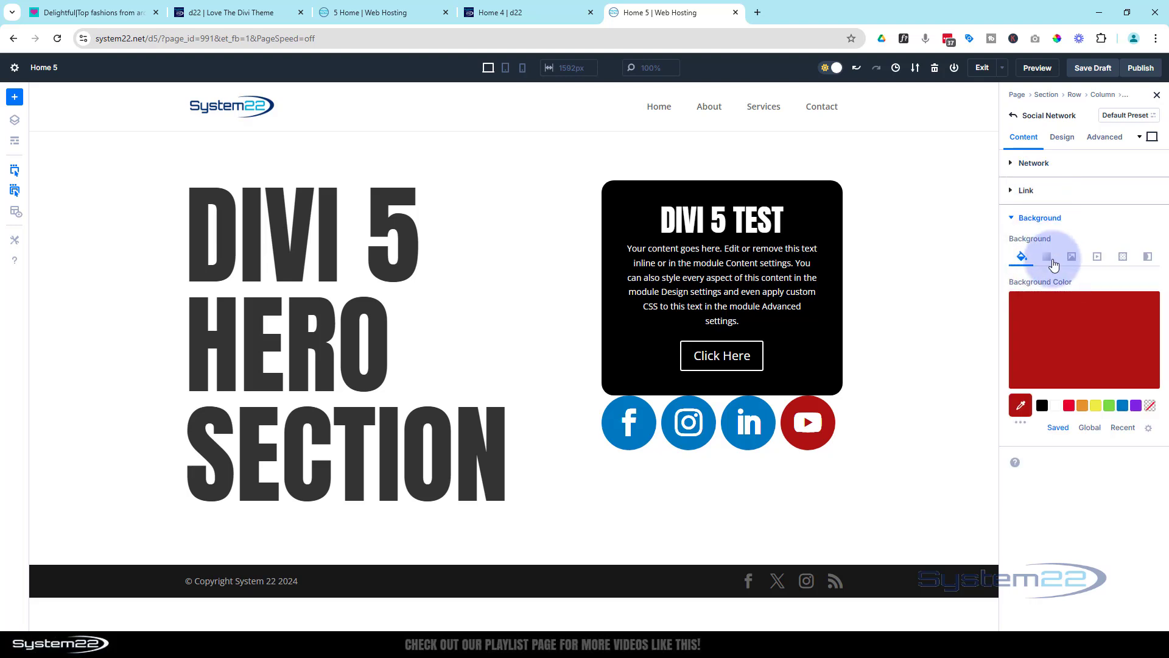
{"action": "left_click", "coordinate": [1124, 406]}
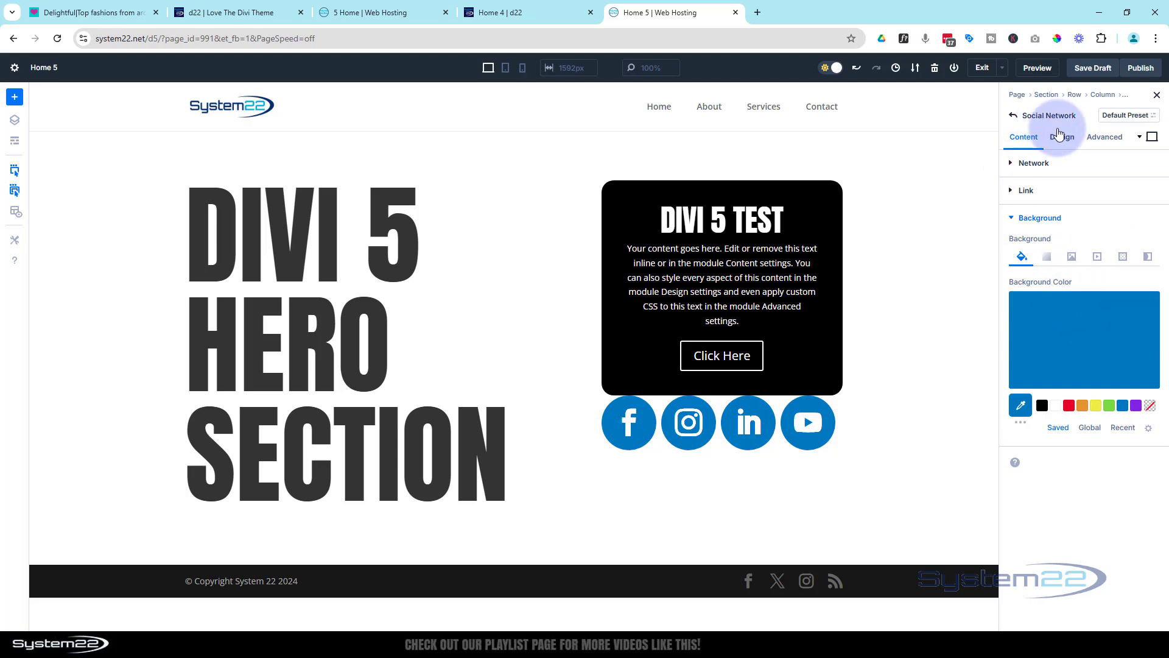
Set the Social Media Follow module's top and bottom padding to 50px with the two values linked
{"action": "left_click", "coordinate": [1013, 116]}
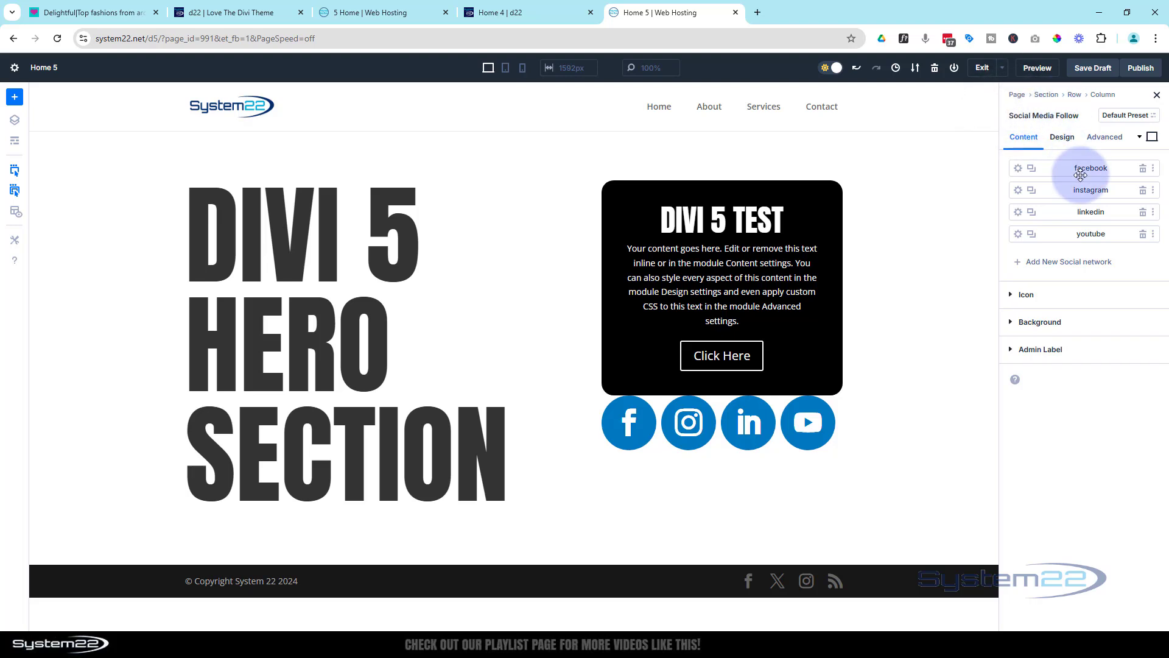
{"action": "left_click", "coordinate": [1062, 136]}
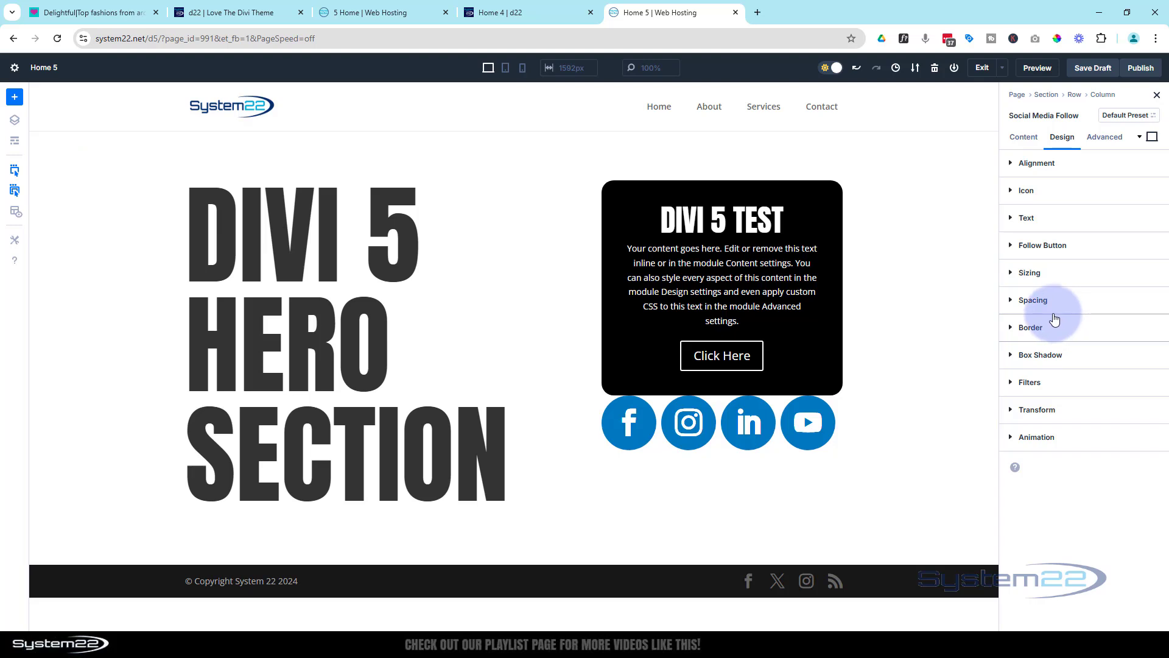
{"action": "left_click", "coordinate": [1009, 300]}
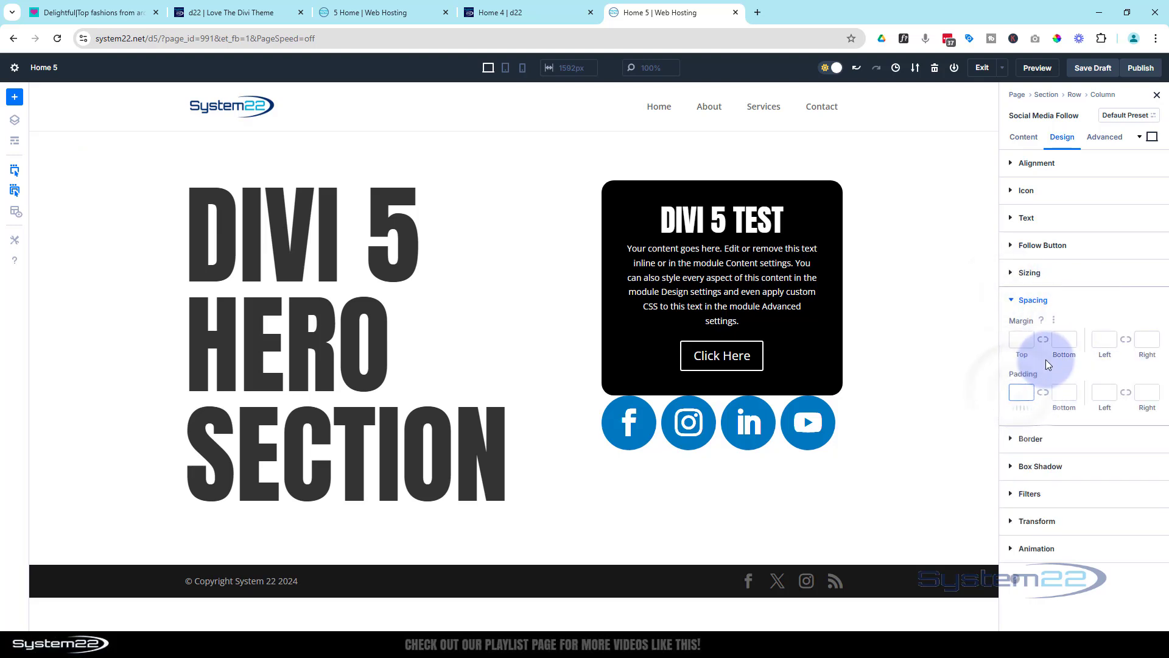
{"action": "type", "text": "40px"}
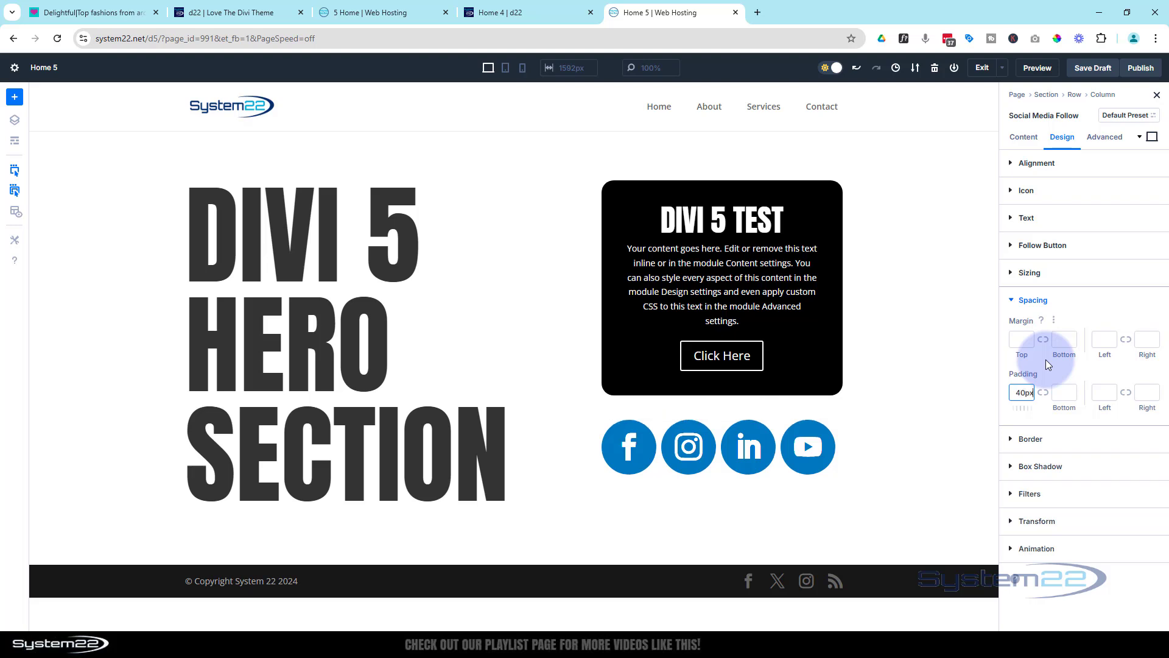
{"action": "left_click", "coordinate": [1021, 393]}
{"action": "key", "text": "BackSpace"}
{"action": "type", "text": "5"}
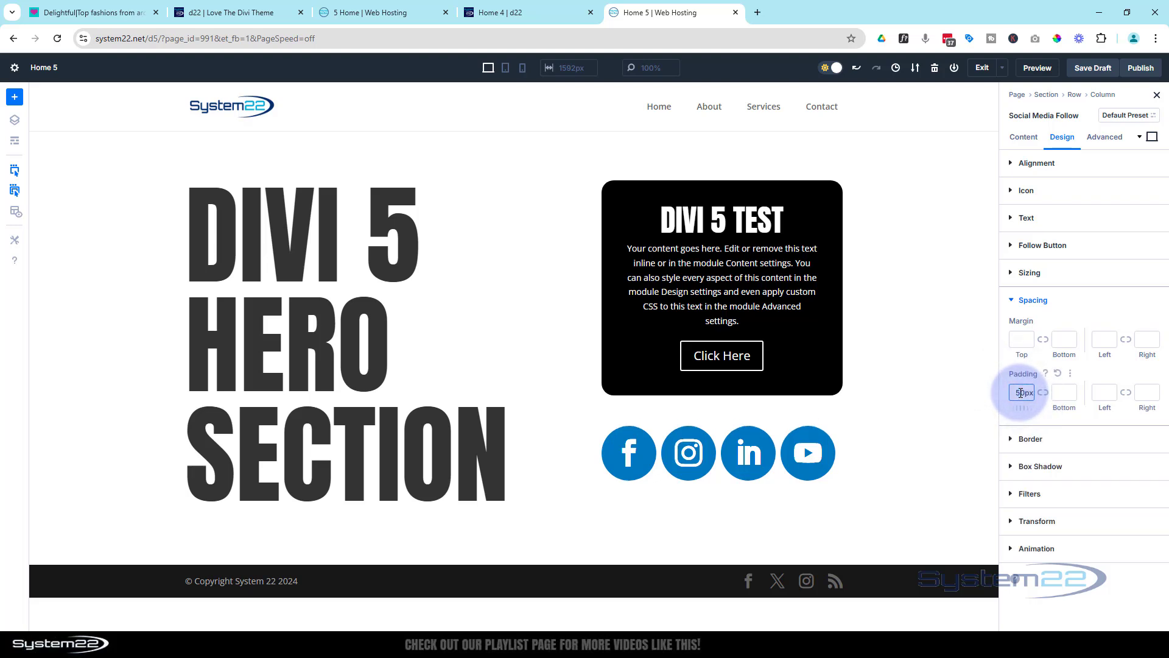
{"action": "left_click", "coordinate": [1044, 392]}
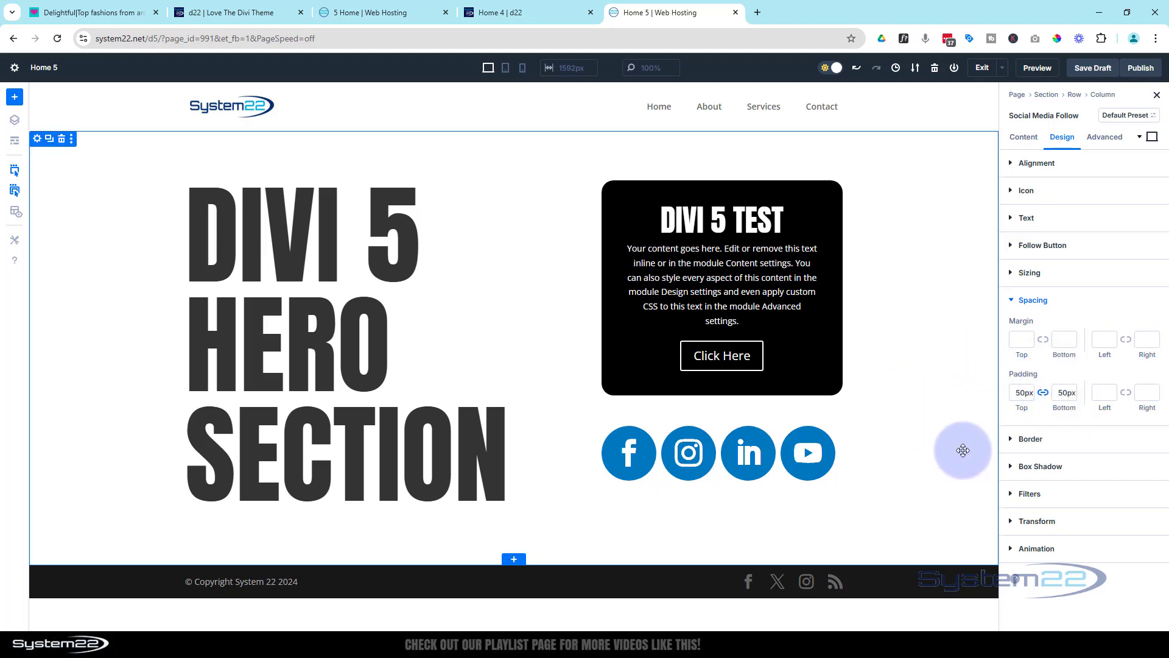
Set the hero section's background image to the media library picture of the glowing blue planet on a purple starfield
{"action": "left_click", "coordinate": [37, 139]}
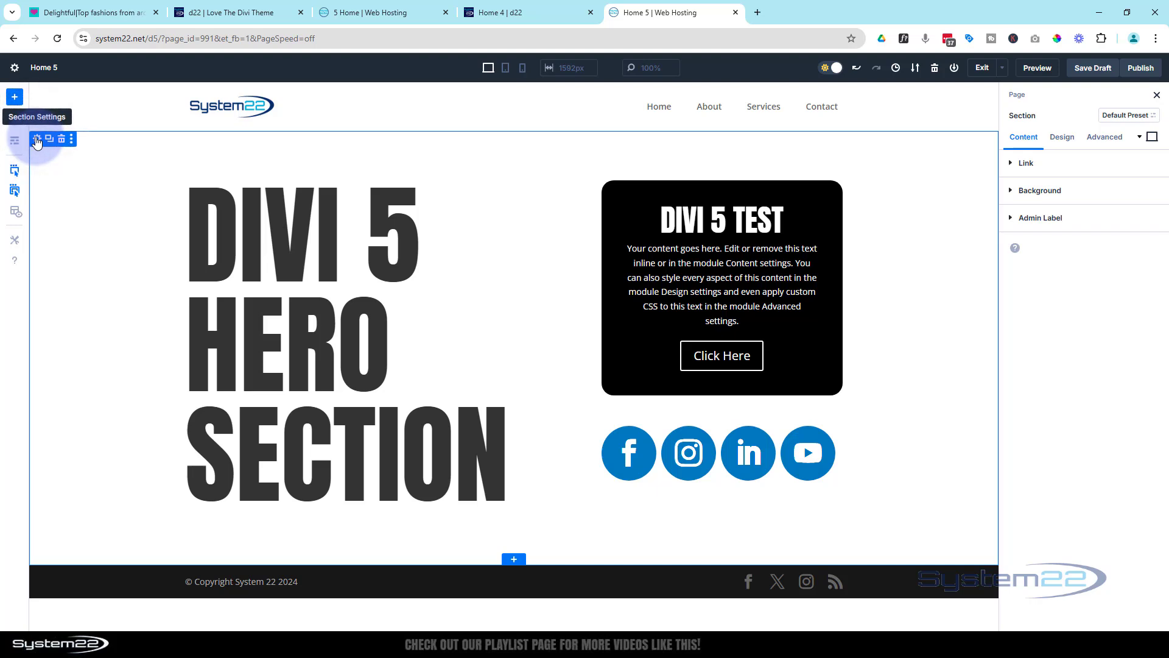
{"action": "left_click", "coordinate": [1038, 191]}
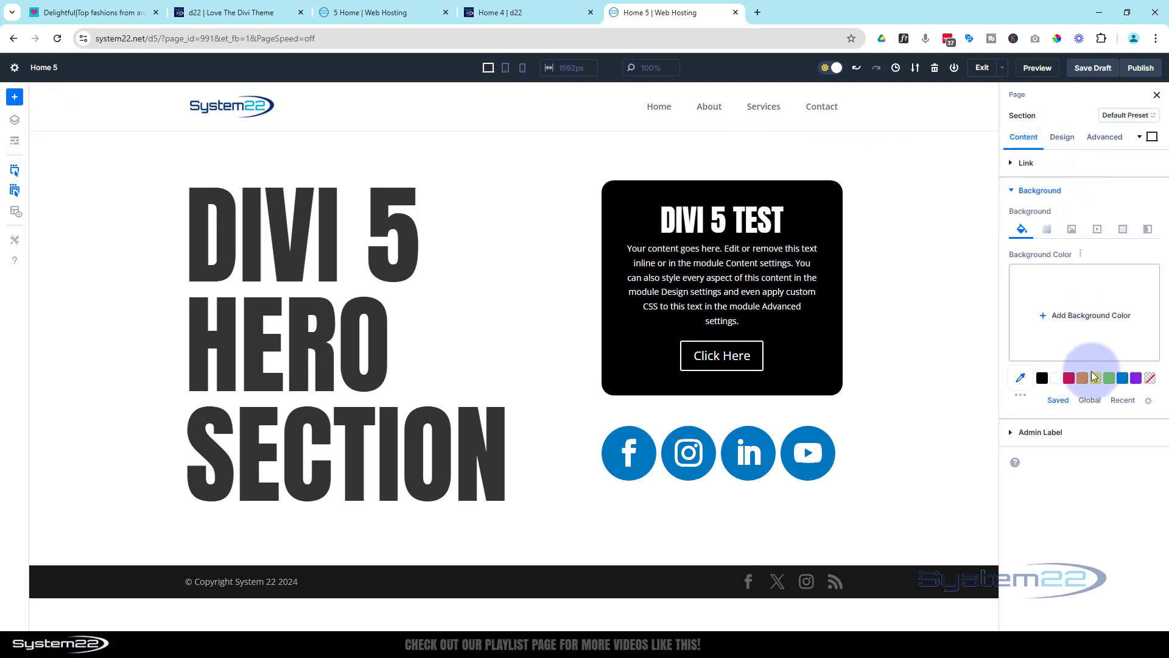
{"action": "left_click", "coordinate": [1074, 230]}
{"action": "left_click", "coordinate": [1113, 318]}
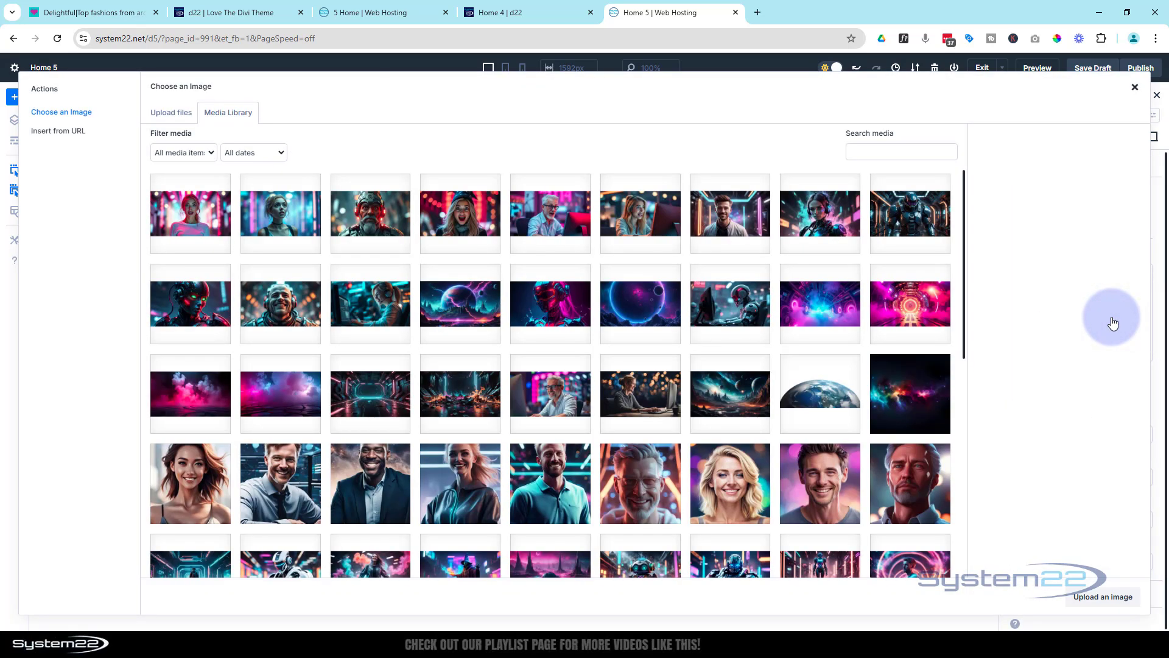
{"action": "left_click", "coordinate": [617, 318]}
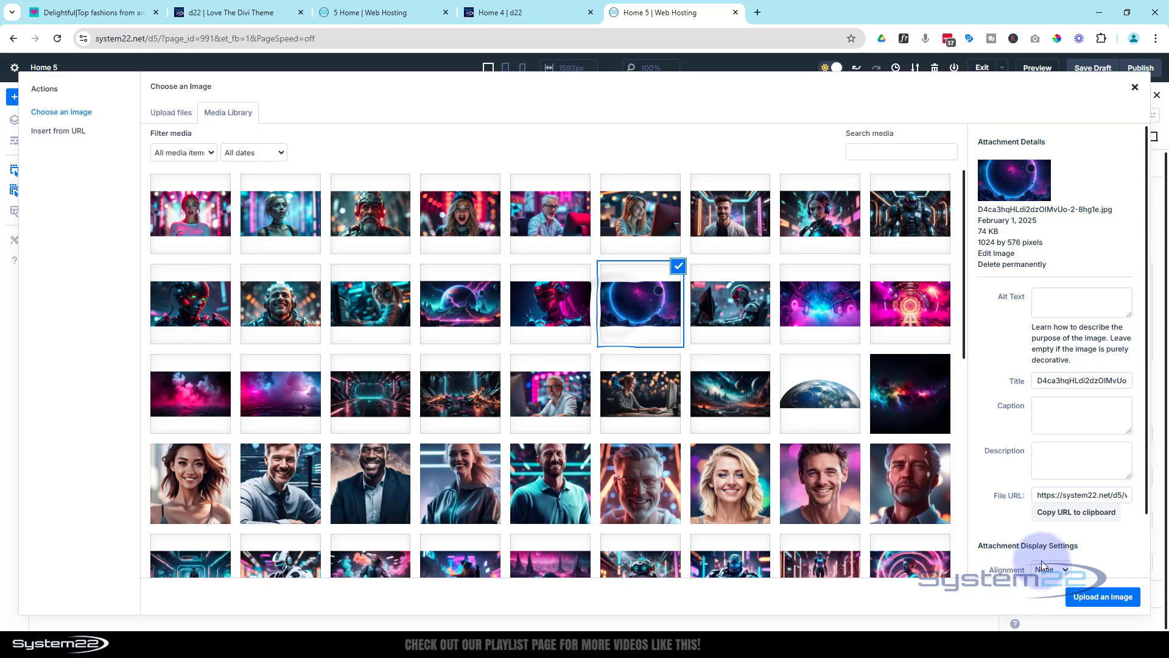
{"action": "left_click", "coordinate": [1104, 597]}
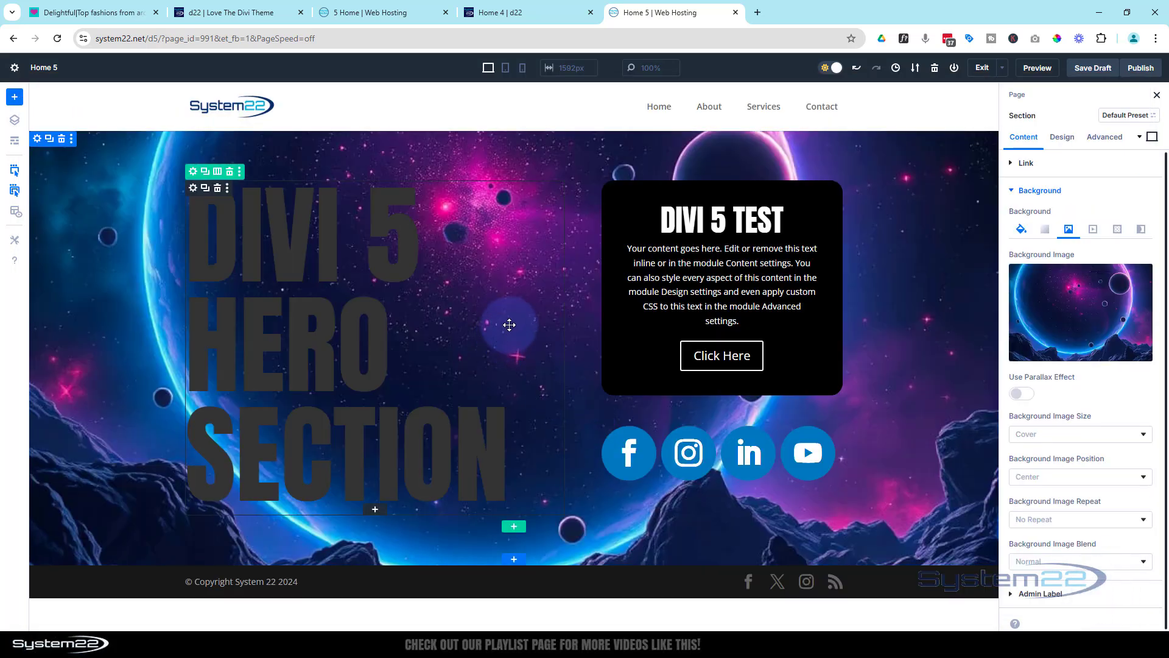
Enable the parallax effect on the section's background image and set the parallax method to CSS
{"action": "left_click", "coordinate": [1027, 394]}
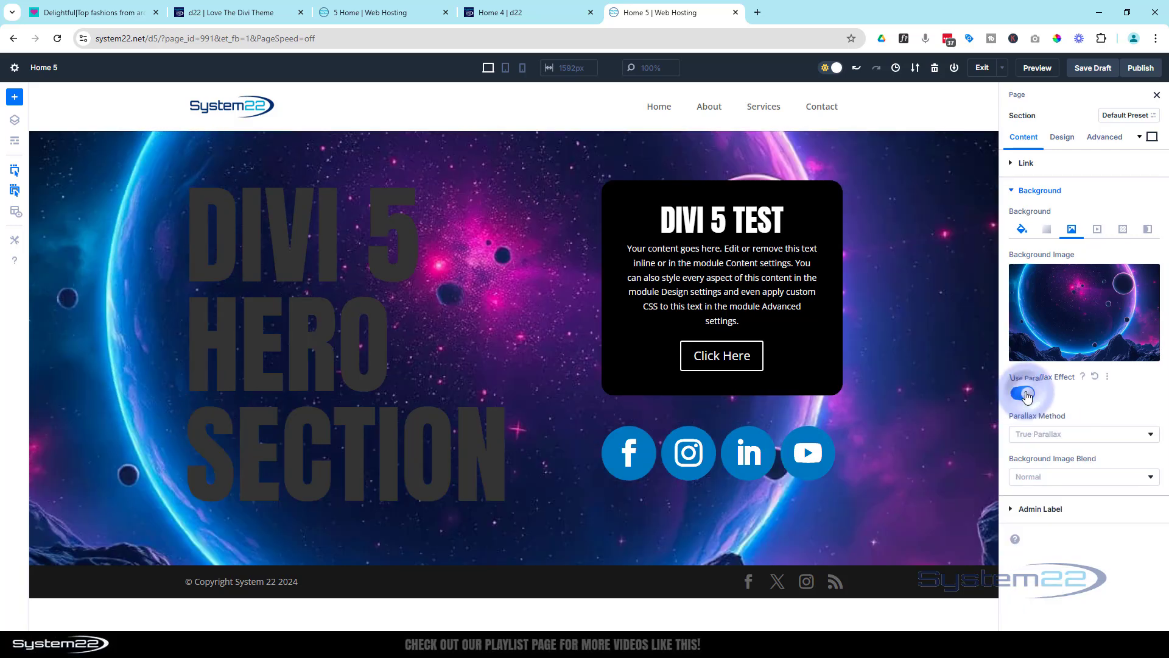
{"action": "left_click", "coordinate": [1090, 434]}
{"action": "left_click", "coordinate": [1052, 457]}
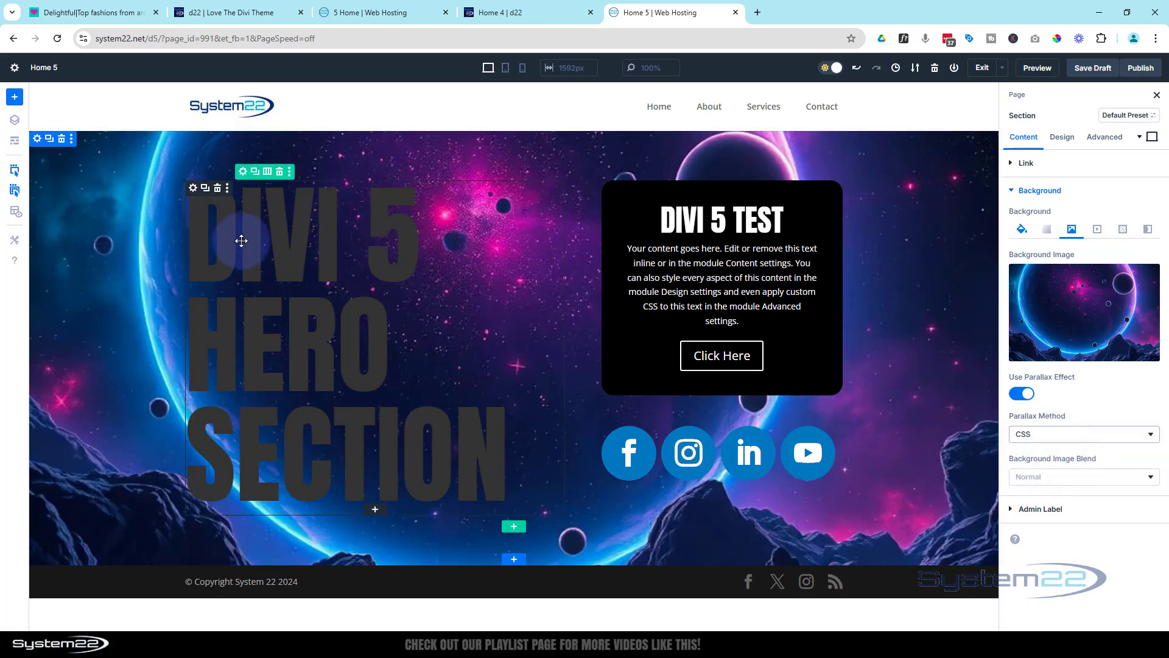
Change the large hero heading's text color to white (#ffffff)
{"action": "left_click", "coordinate": [193, 191]}
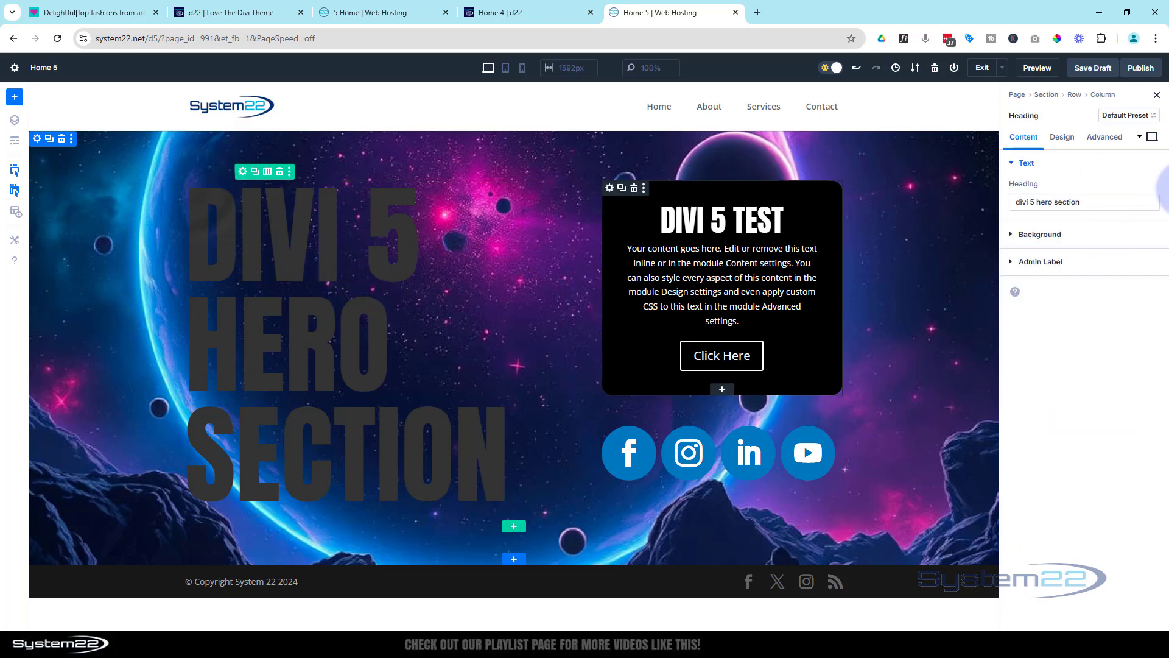
{"action": "left_click", "coordinate": [1064, 137]}
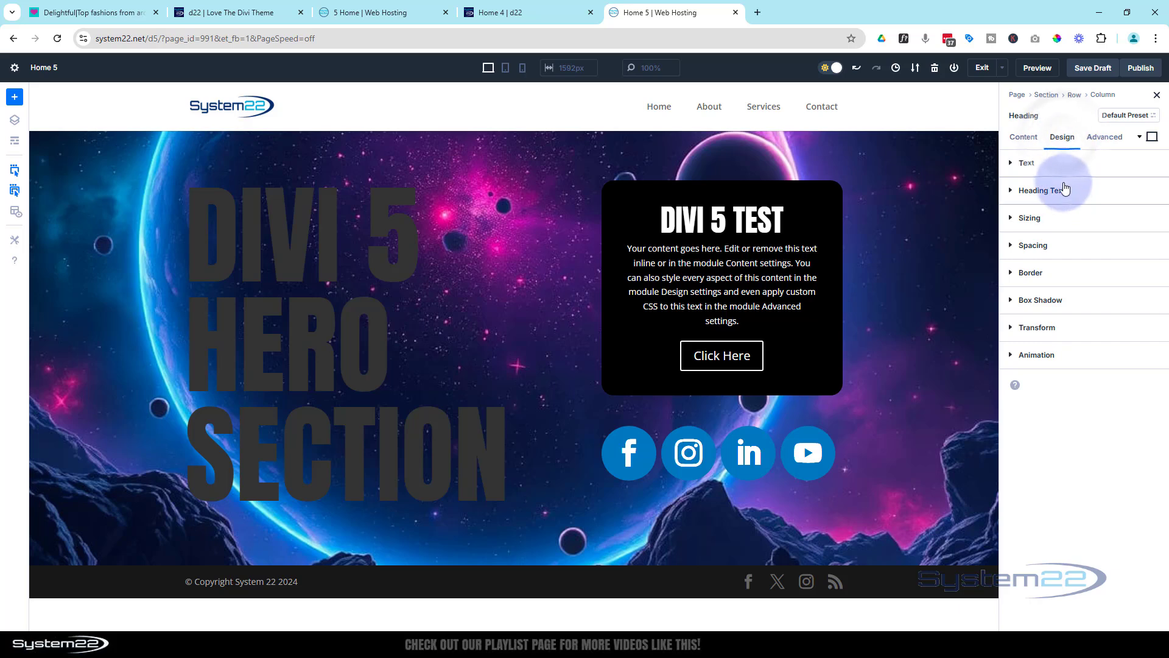
{"action": "left_click", "coordinate": [1058, 189]}
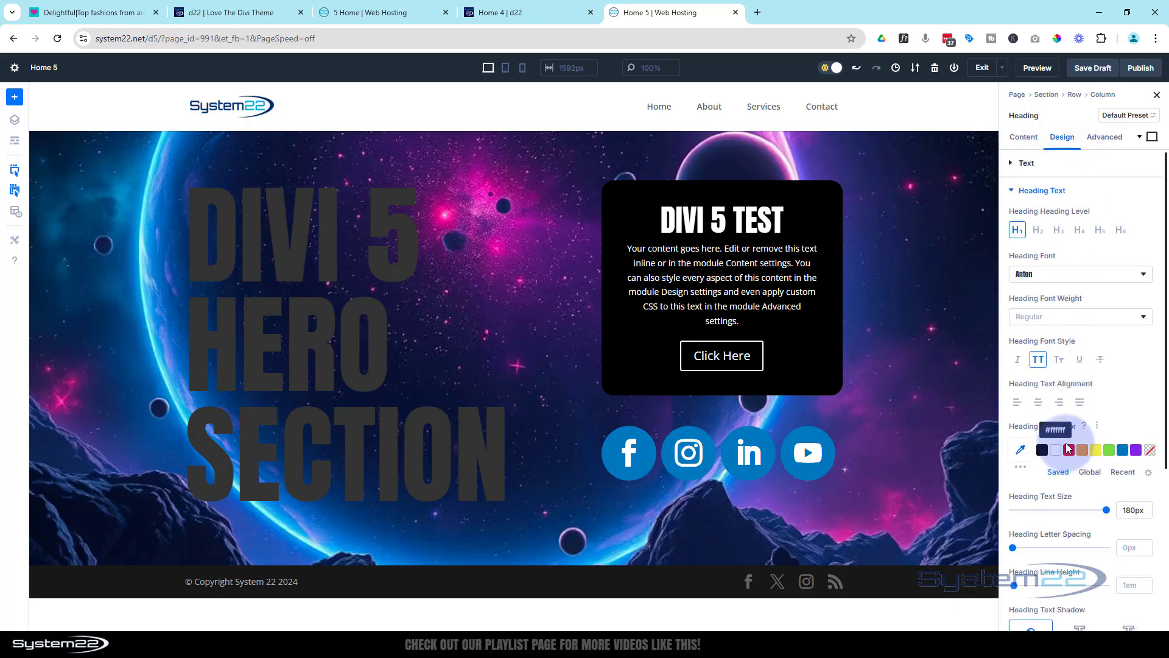
{"action": "left_click", "coordinate": [1055, 452]}
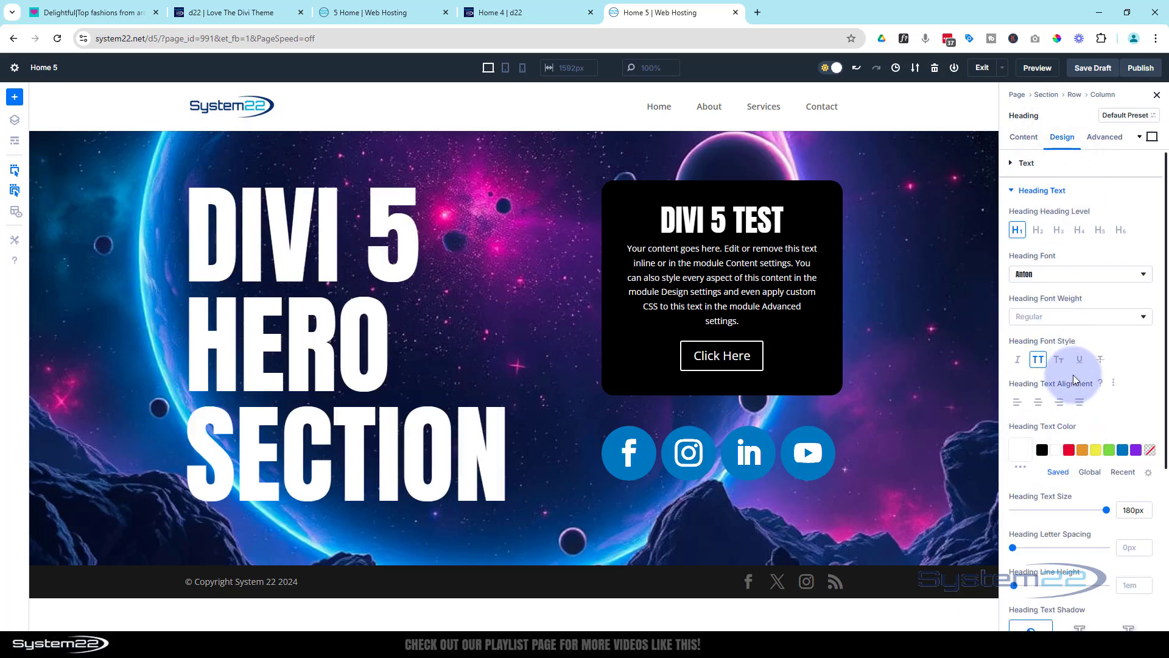
Apply the second text shadow preset, the soft offset shadow, to the hero heading
{"action": "left_click", "coordinate": [1079, 359]}
{"action": "scroll", "coordinate": [1076, 365], "scroll_direction": "down", "scroll_amount": 2}
{"action": "scroll", "coordinate": [1076, 365], "scroll_direction": "down", "scroll_amount": 2}
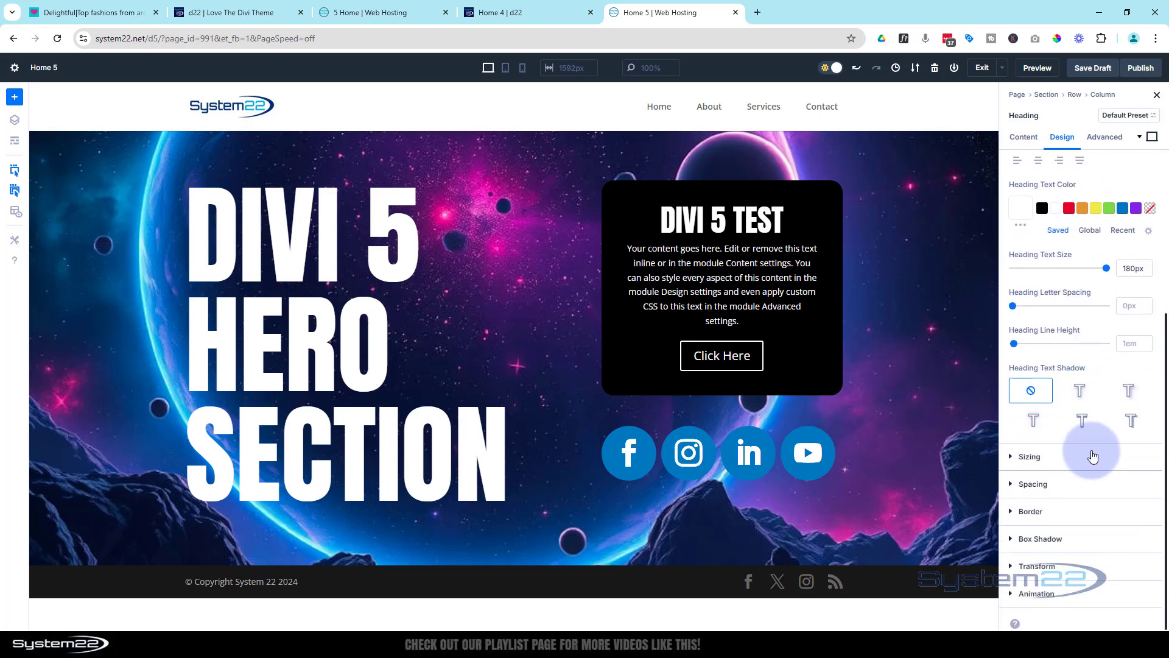
{"action": "left_click", "coordinate": [1130, 393]}
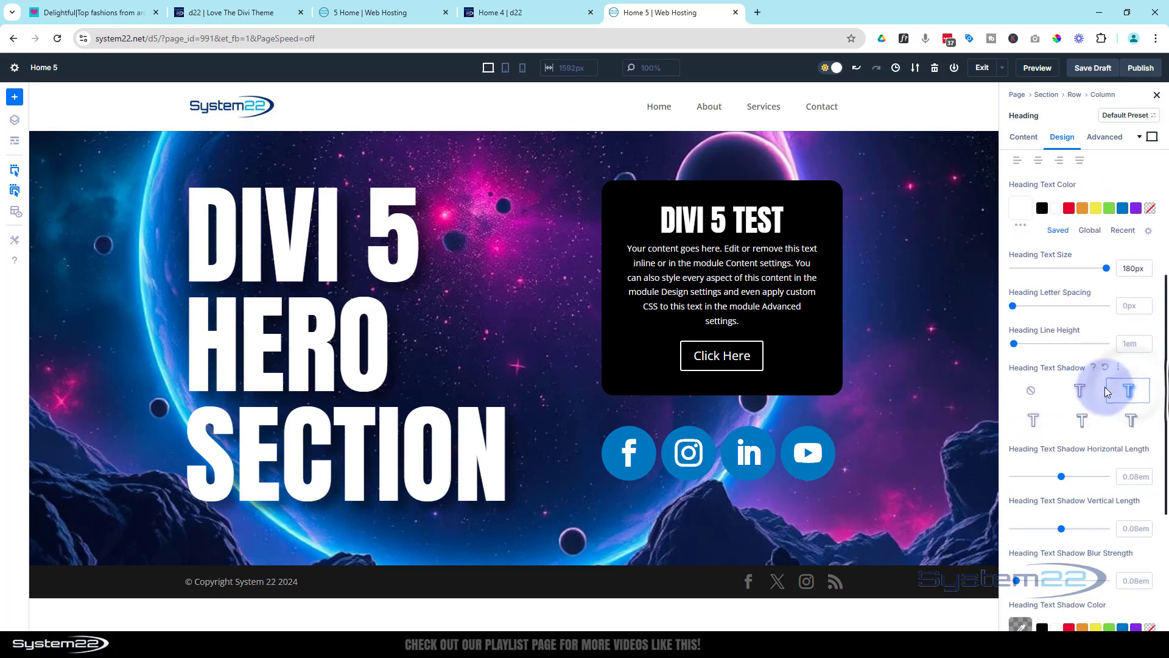
{"action": "scroll", "coordinate": [1127, 426], "scroll_direction": "down", "scroll_amount": 2}
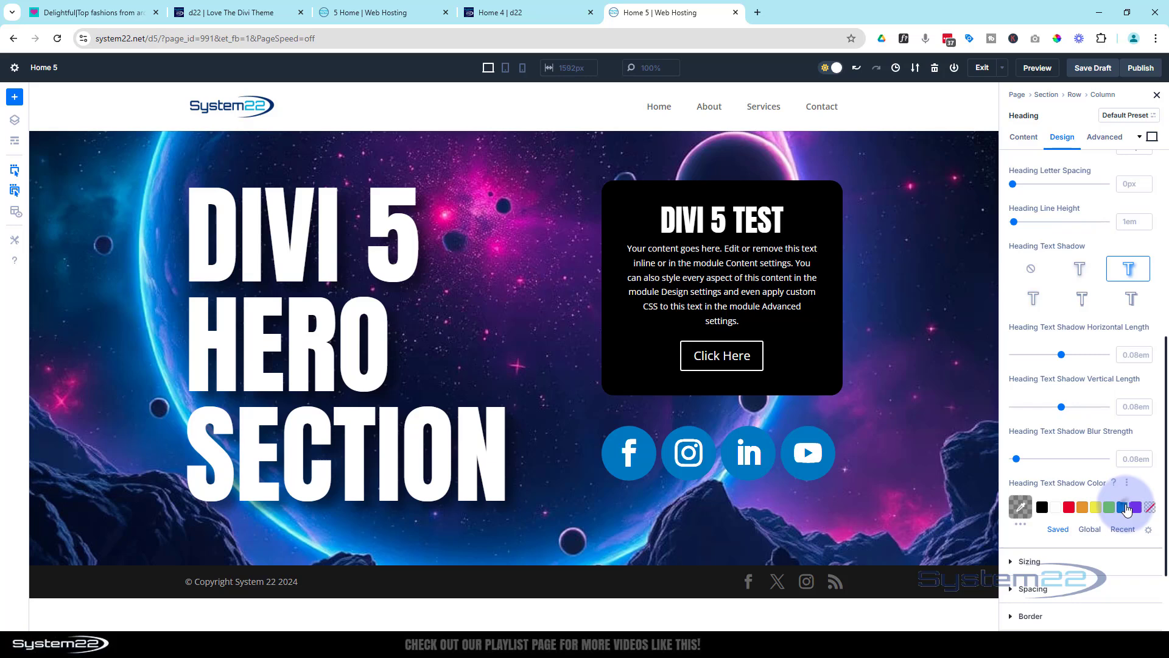
Set the heading's text shadow color to semi-transparent magenta, rgba(122,8,92,0.55), and save the page as a draft
{"action": "left_click", "coordinate": [1127, 510]}
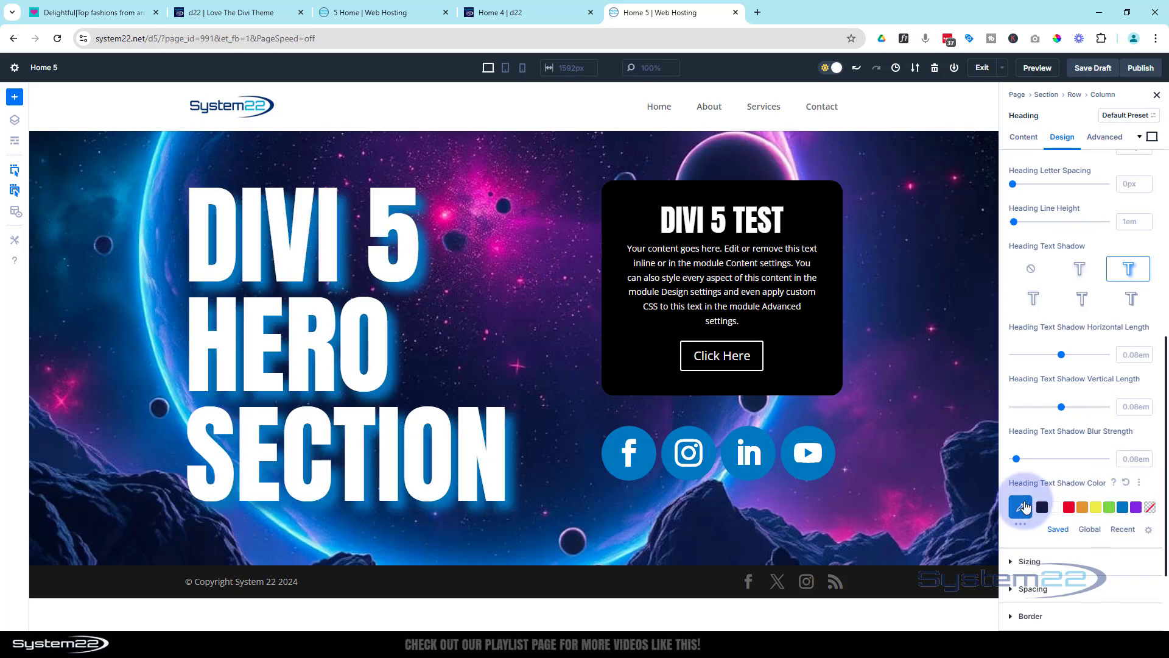
{"action": "left_click", "coordinate": [1027, 507]}
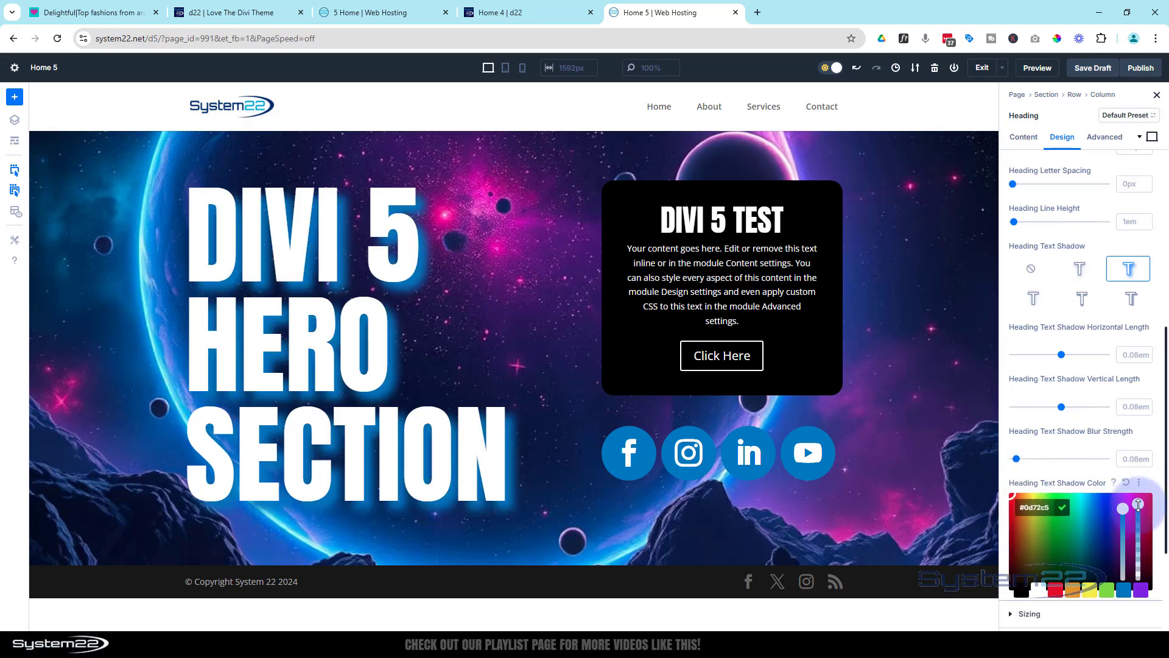
{"action": "left_click_drag", "start_coordinate": [1139, 504], "coordinate": [1137, 533]}
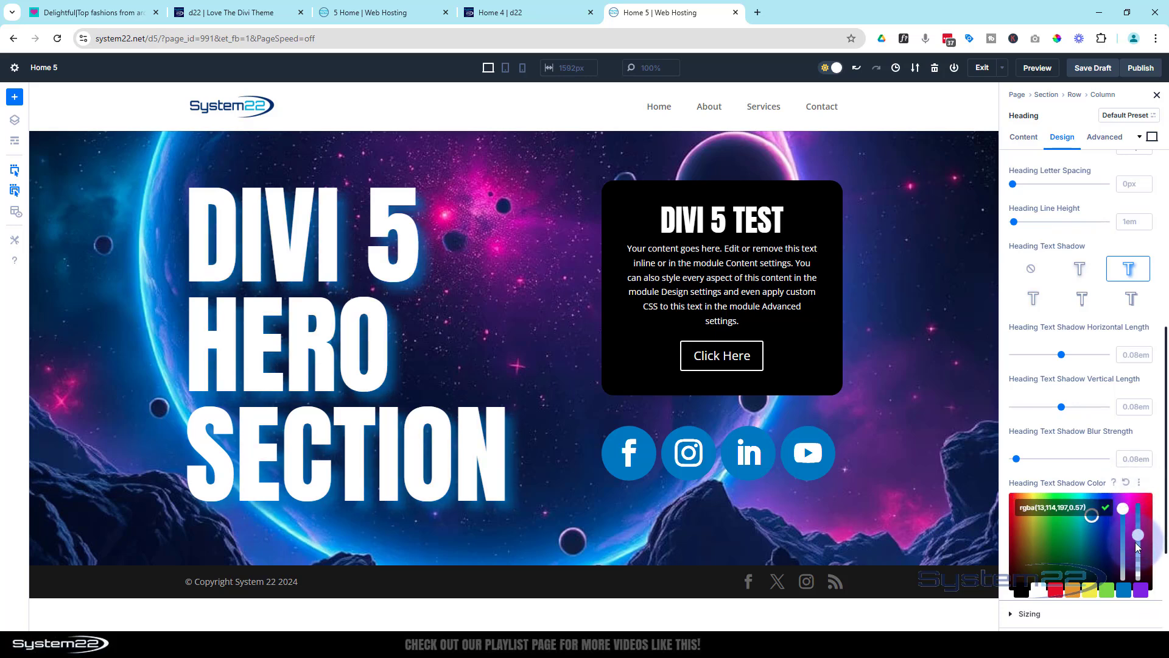
{"action": "left_click", "coordinate": [1135, 544]}
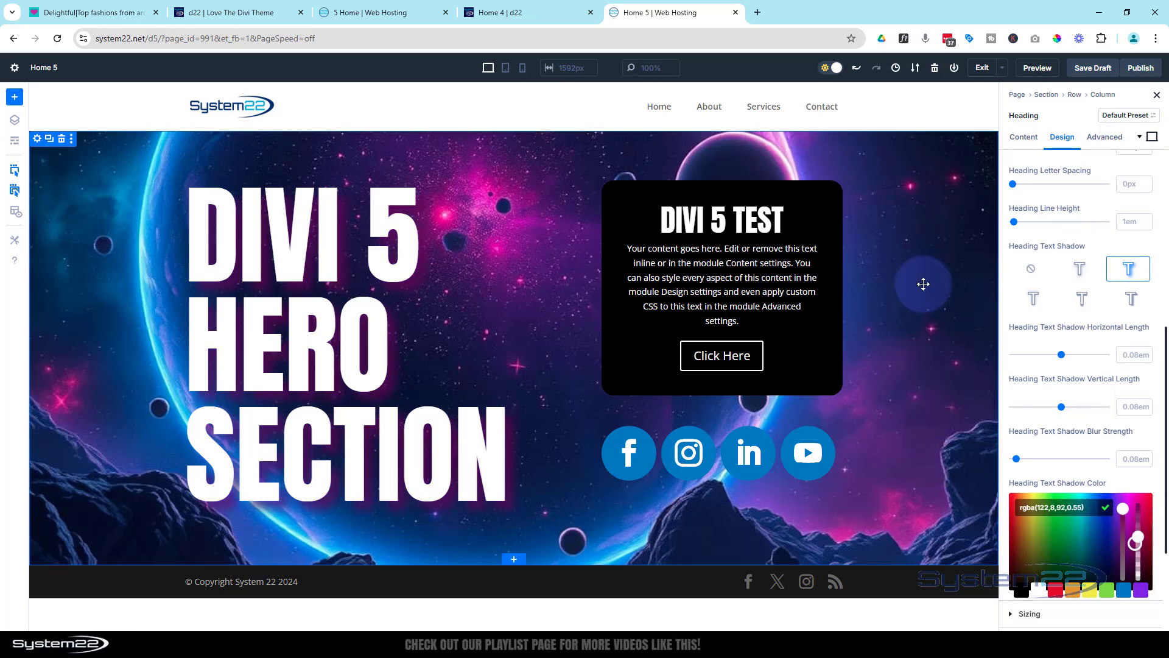
{"action": "left_click", "coordinate": [1095, 69]}
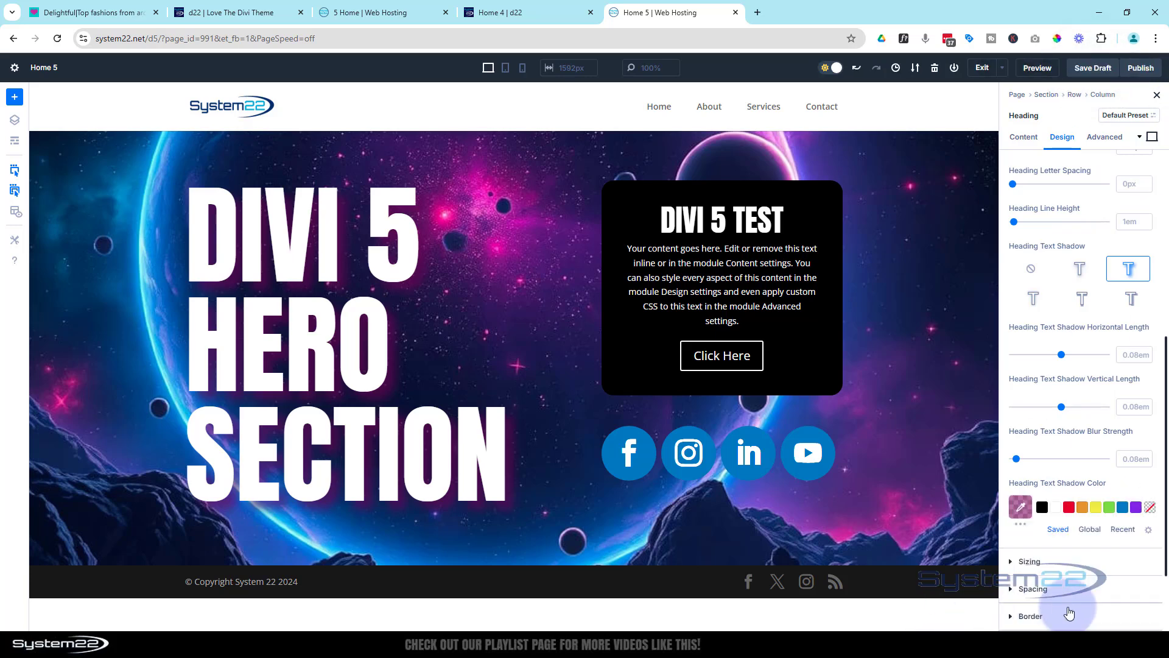
Compare the Divi 4 and Divi 5 hero pages, and examine the image and More Information section on the 5 Home page
{"action": "left_click", "coordinate": [514, 12]}
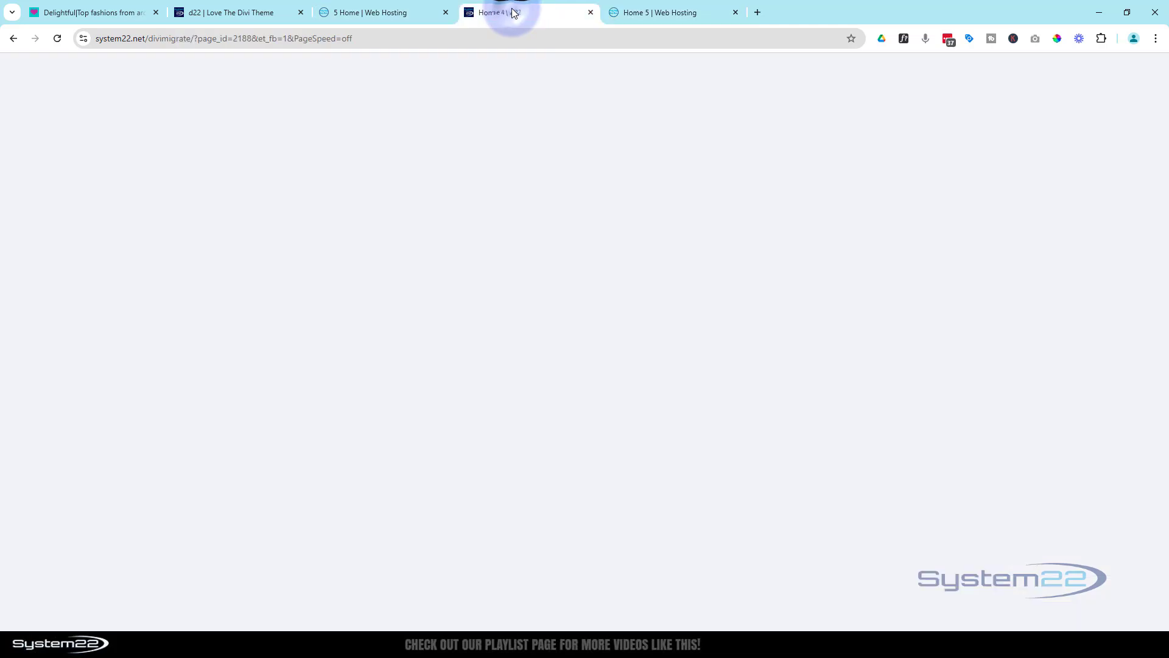
{"action": "left_click", "coordinate": [659, 20]}
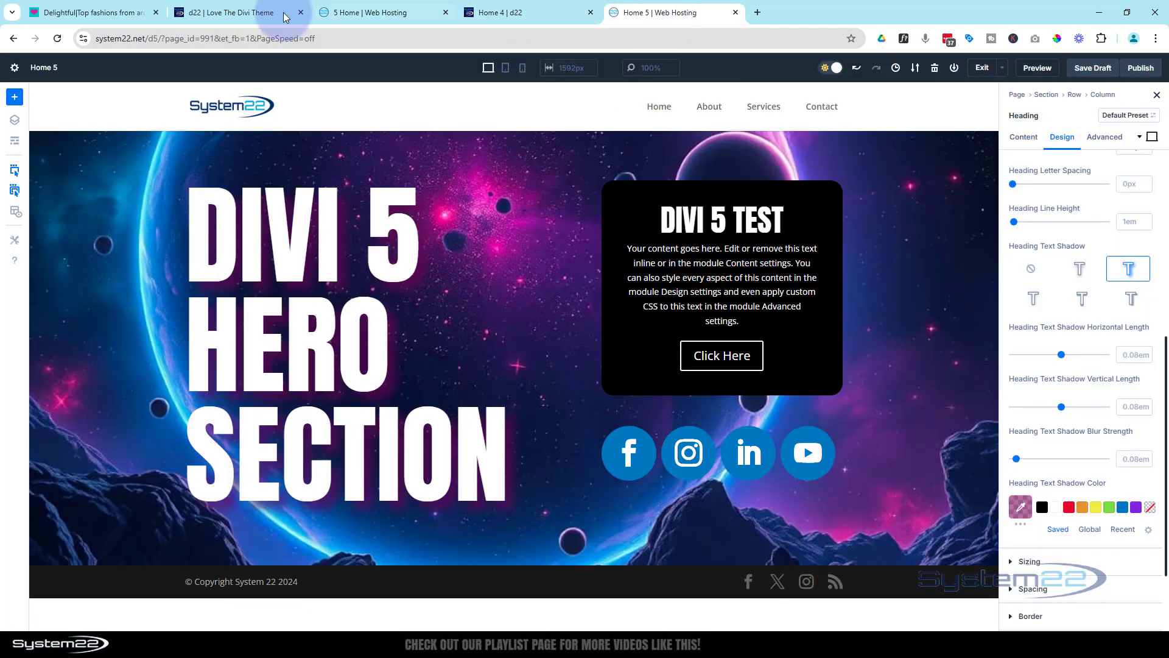
{"action": "left_click", "coordinate": [365, 12]}
{"action": "scroll", "coordinate": [412, 251], "scroll_direction": "down", "scroll_amount": 7}
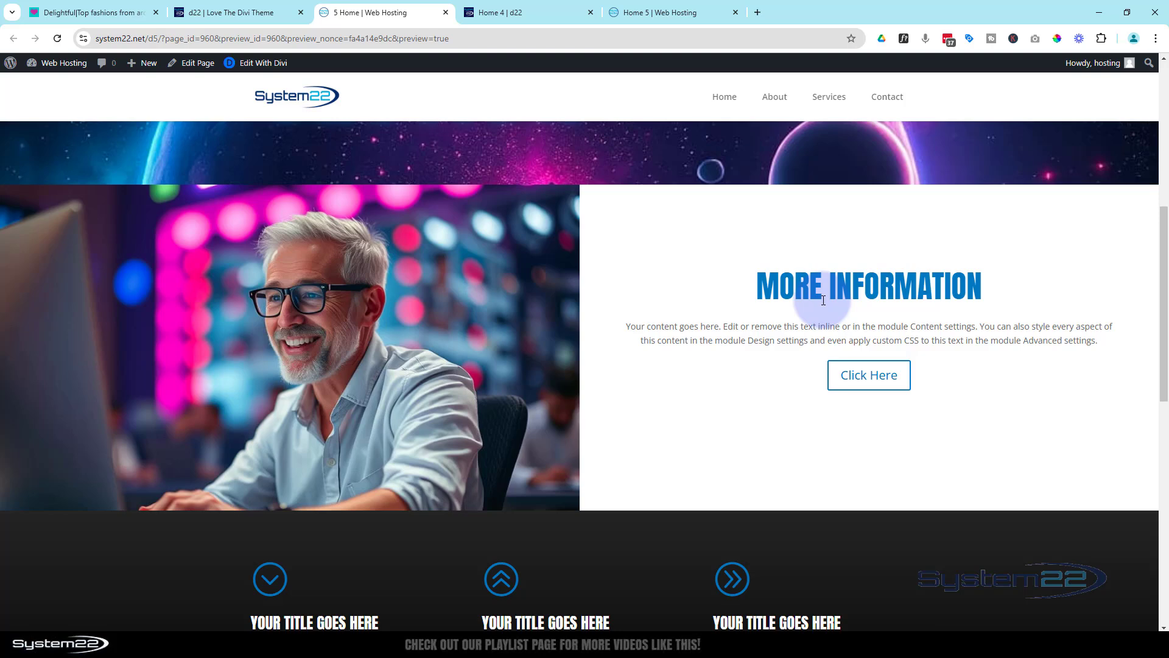
Add a regular section with a row of two equal columns below the hero section on the Home 4 page
{"action": "left_click", "coordinate": [510, 12]}
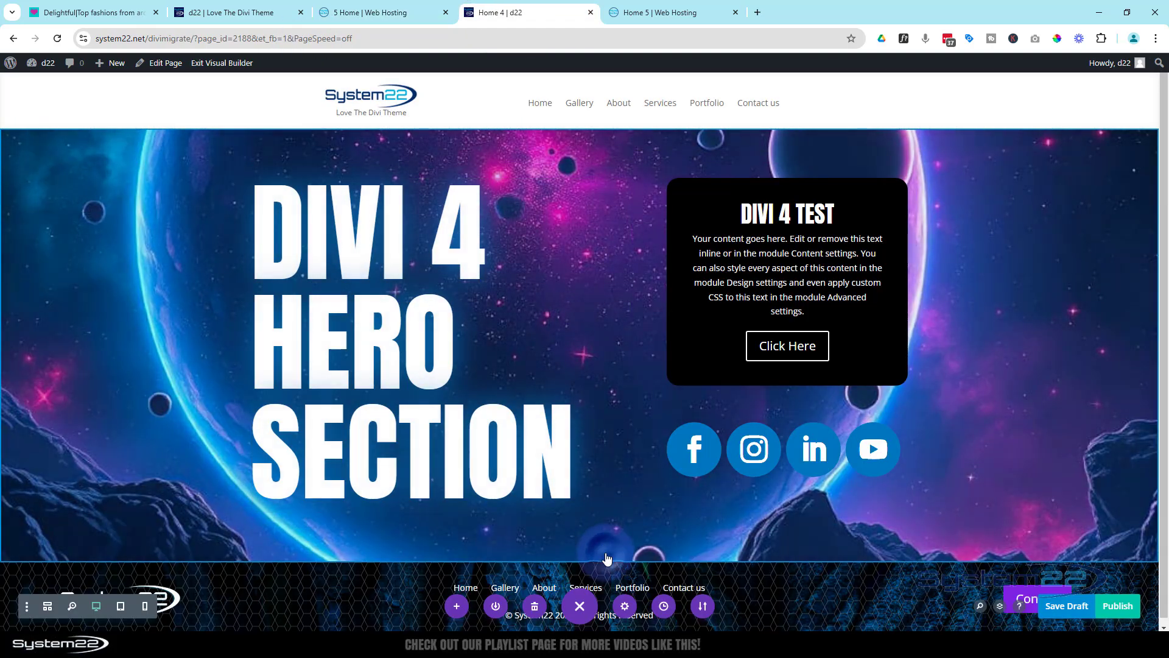
{"action": "left_click", "coordinate": [584, 559]}
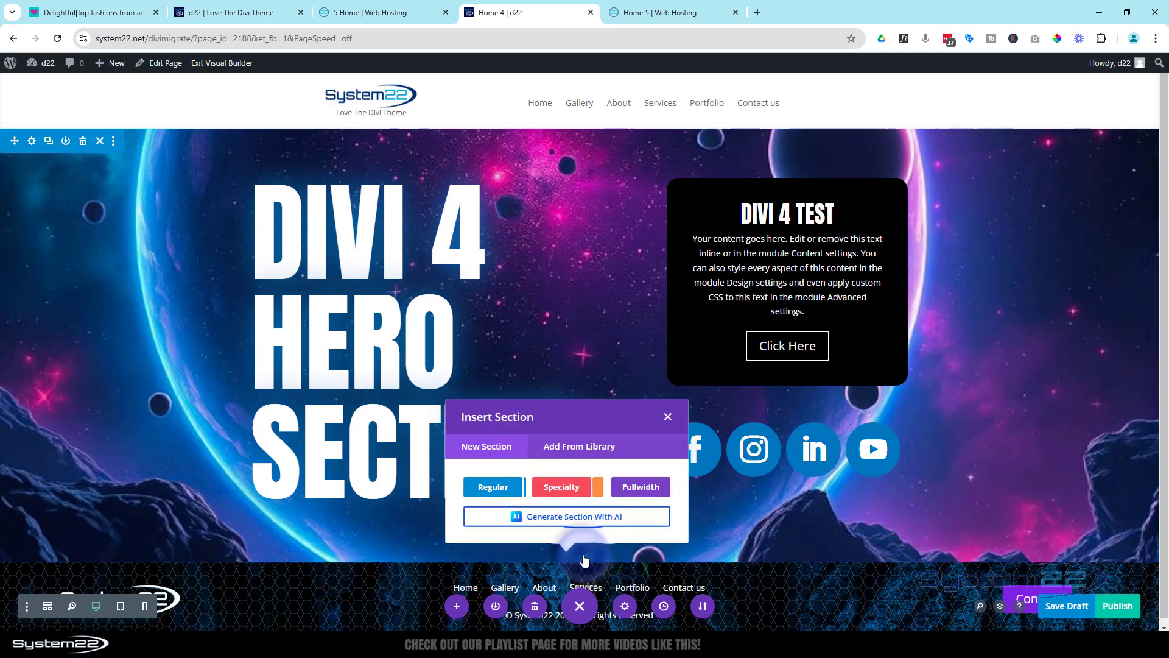
{"action": "left_click", "coordinate": [501, 488]}
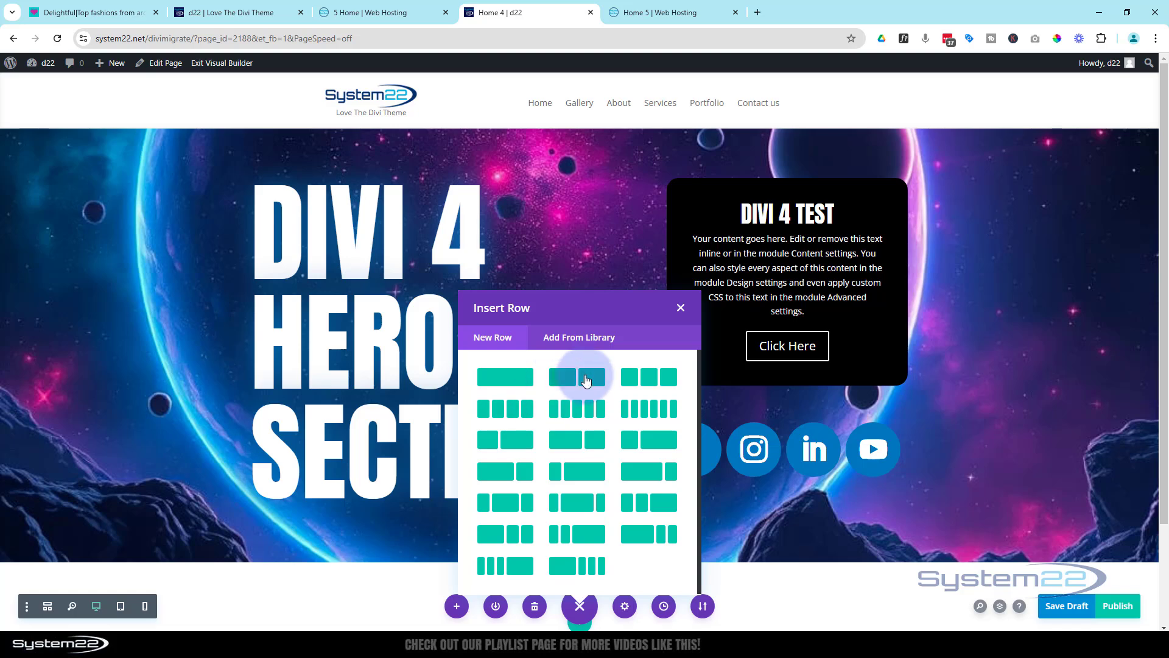
{"action": "left_click", "coordinate": [586, 381]}
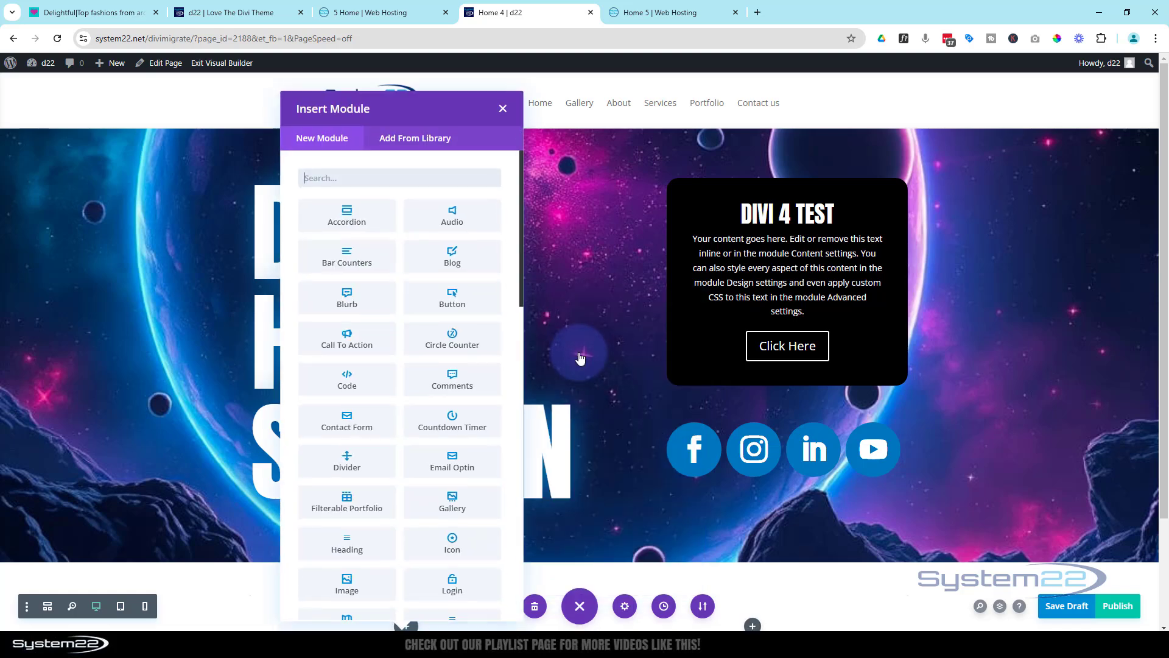
Insert an Image module in the first column using the picture of the surprised grey-haired man at a computer
{"action": "scroll", "coordinate": [341, 250], "scroll_direction": "down", "scroll_amount": 6}
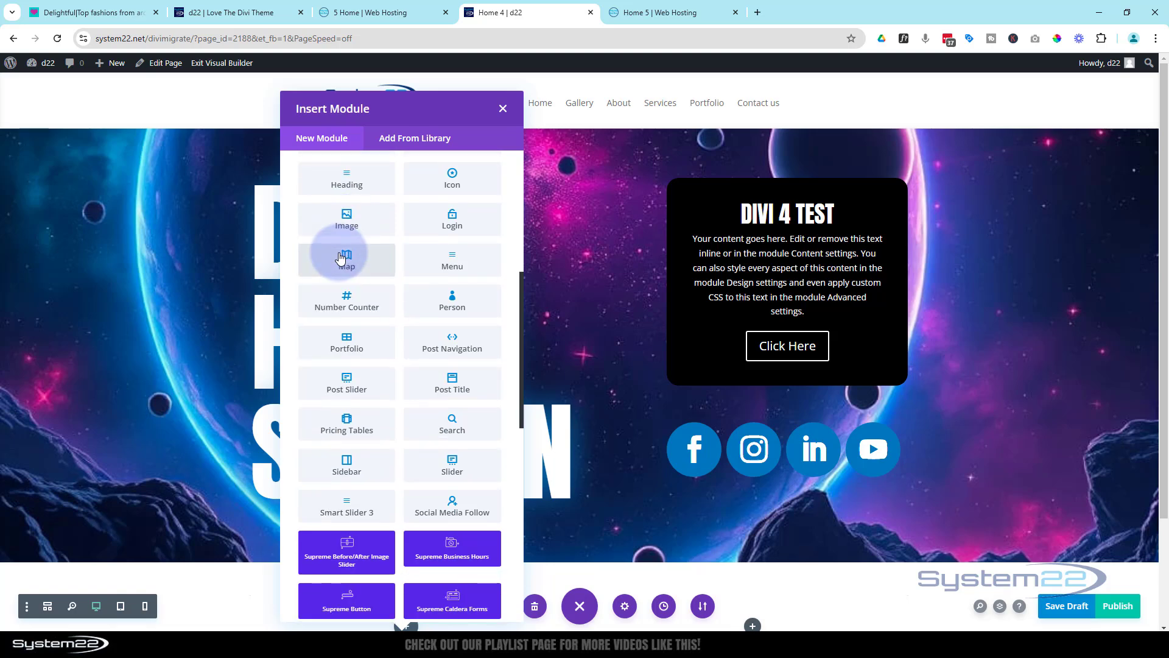
{"action": "left_click", "coordinate": [347, 218]}
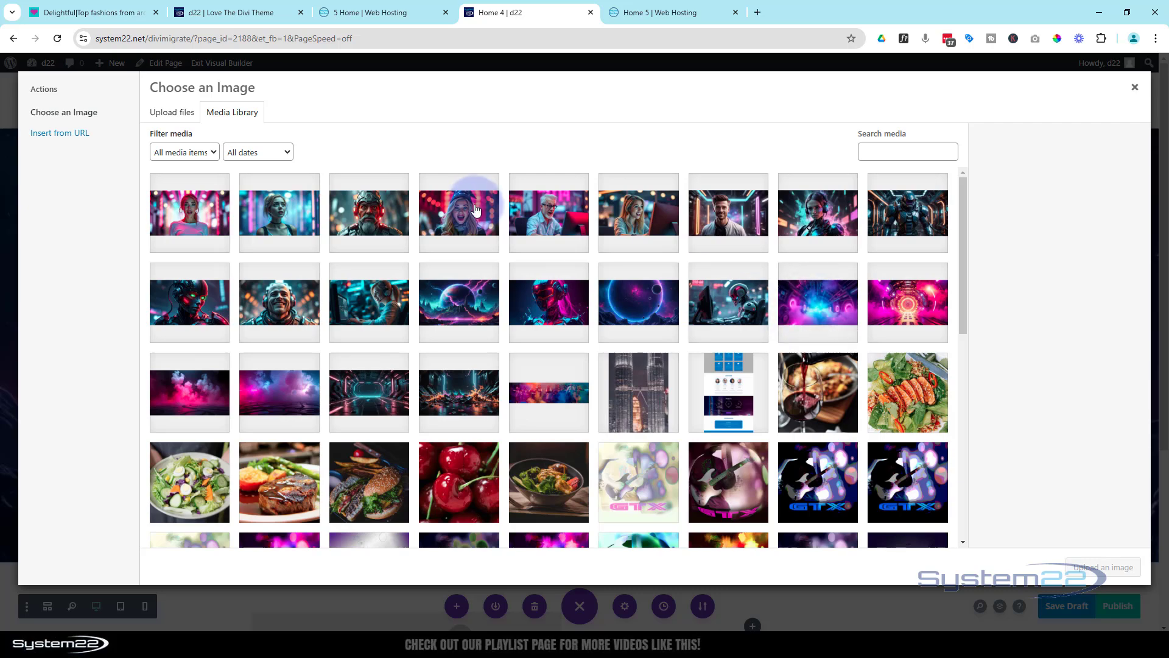
{"action": "left_click", "coordinate": [535, 210]}
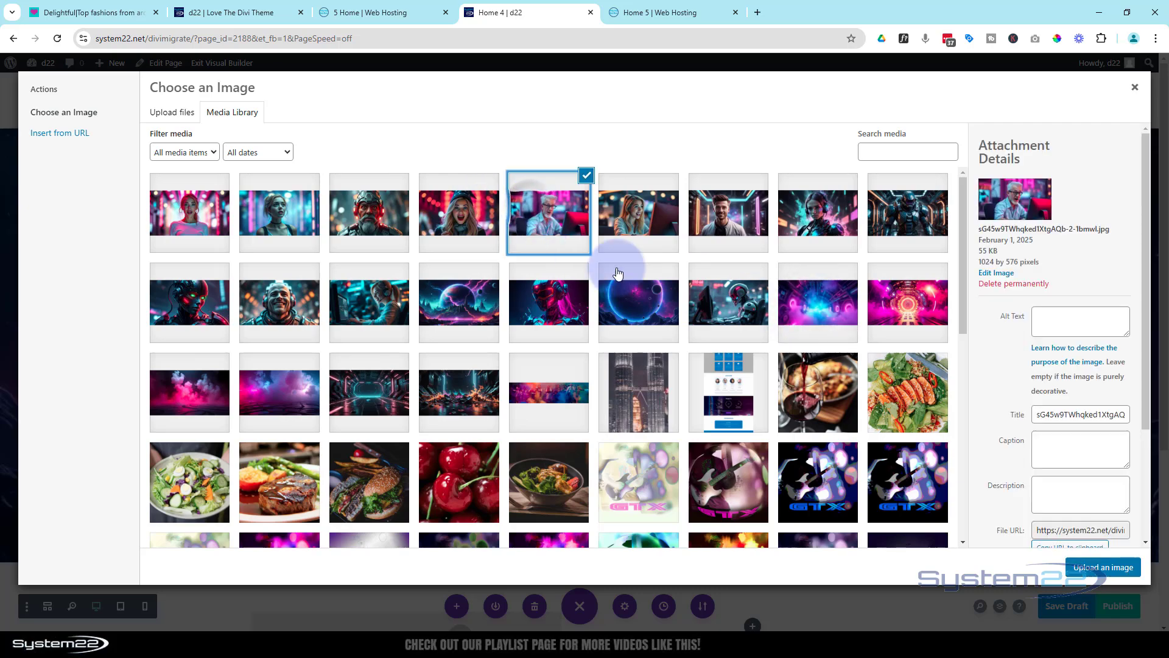
{"action": "left_click", "coordinate": [1093, 567]}
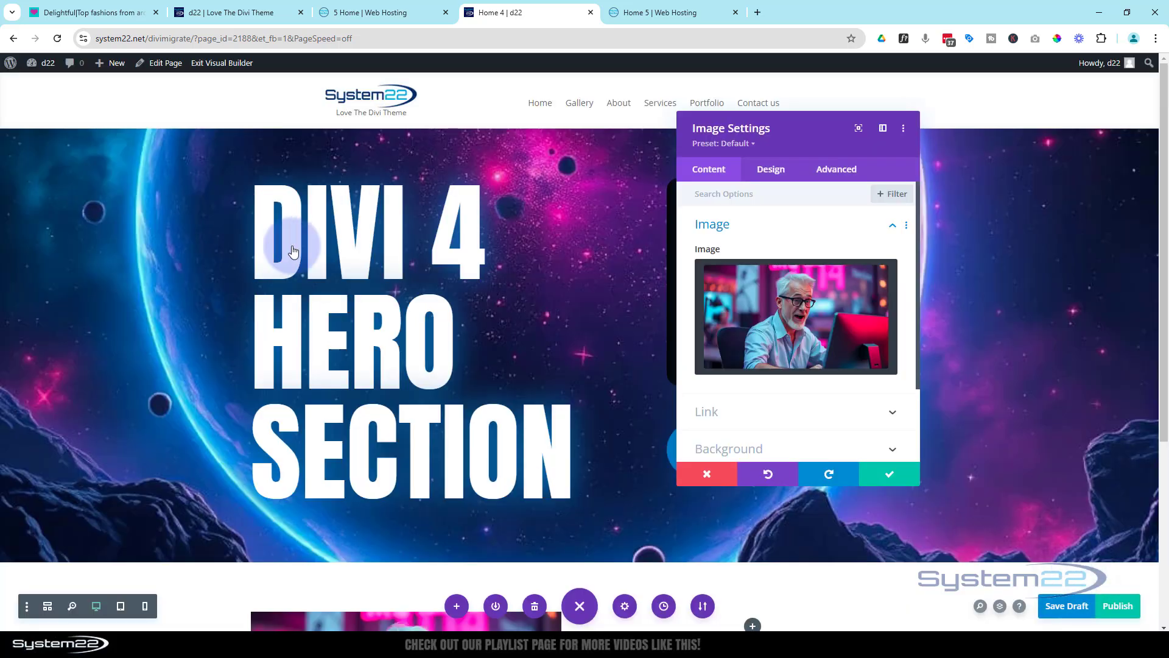
{"action": "scroll", "coordinate": [299, 274], "scroll_direction": "down", "scroll_amount": 5}
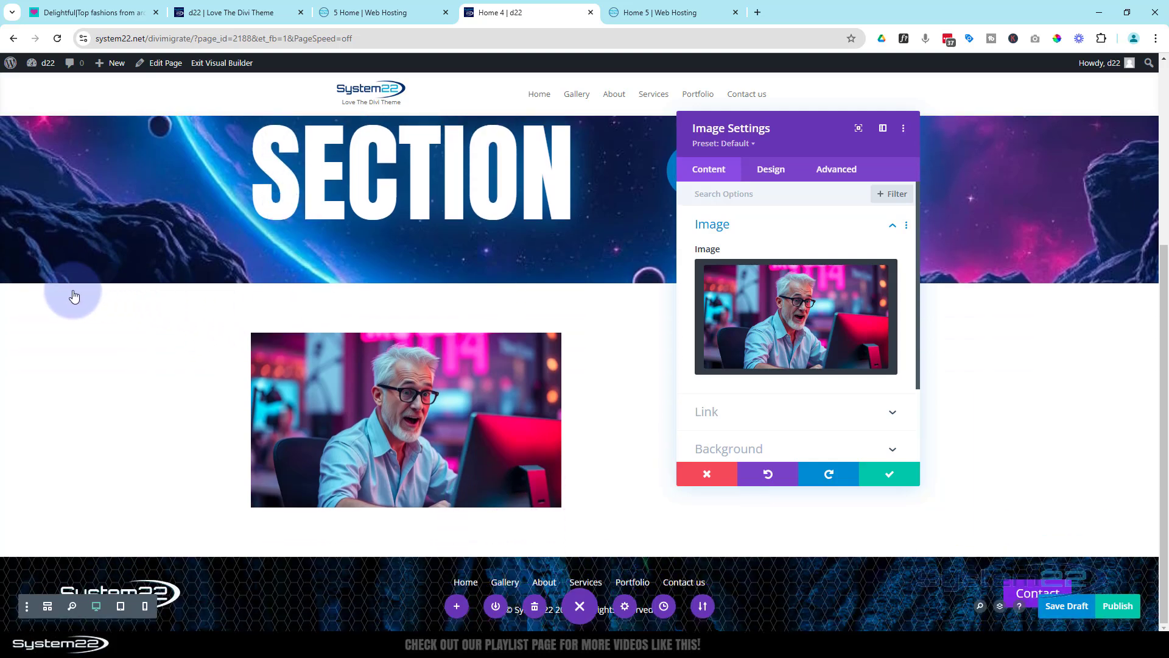
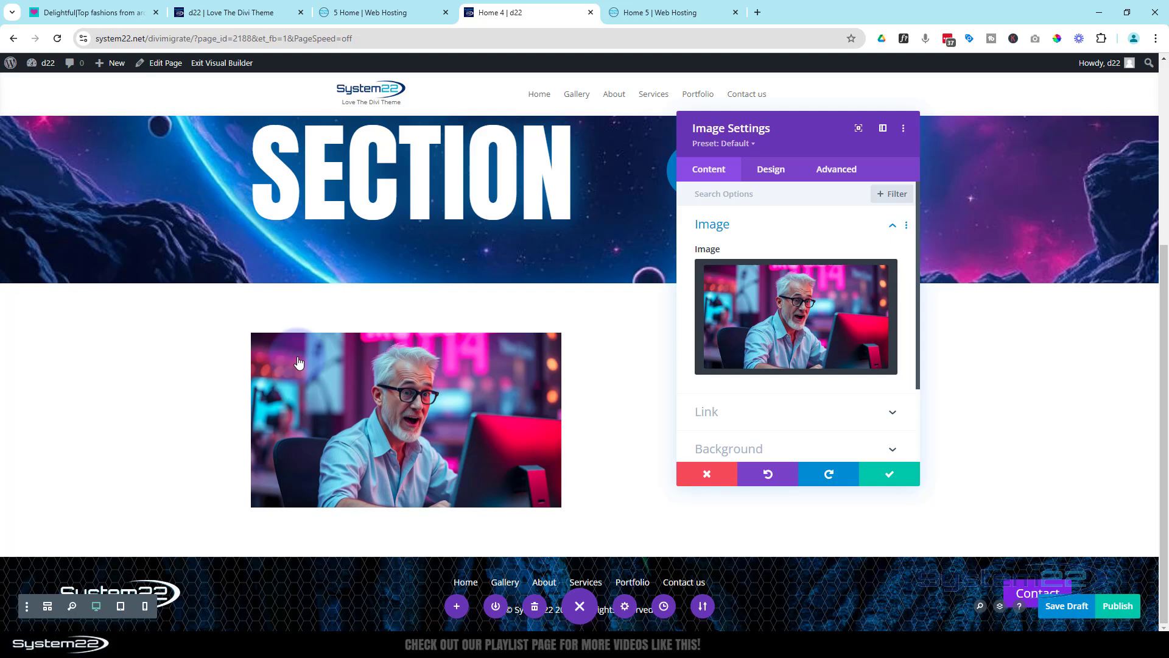
Set the width and maximum width of the row holding the man's image to 100%
{"action": "left_click", "coordinate": [891, 480]}
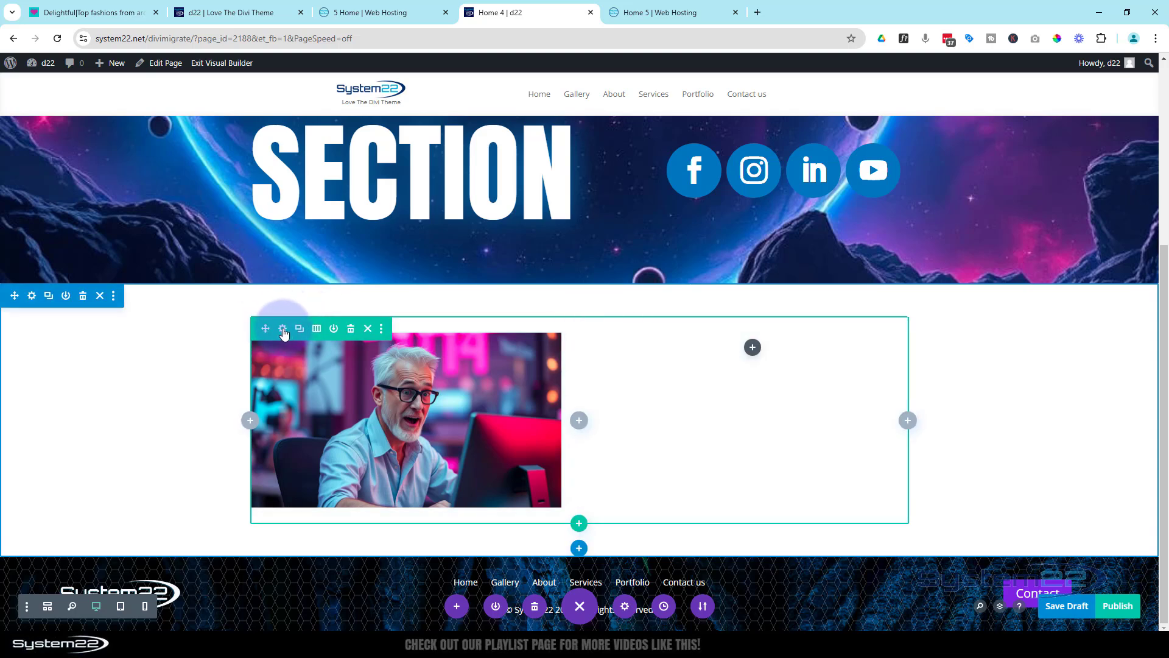
{"action": "left_click", "coordinate": [283, 329]}
{"action": "left_click", "coordinate": [772, 169]}
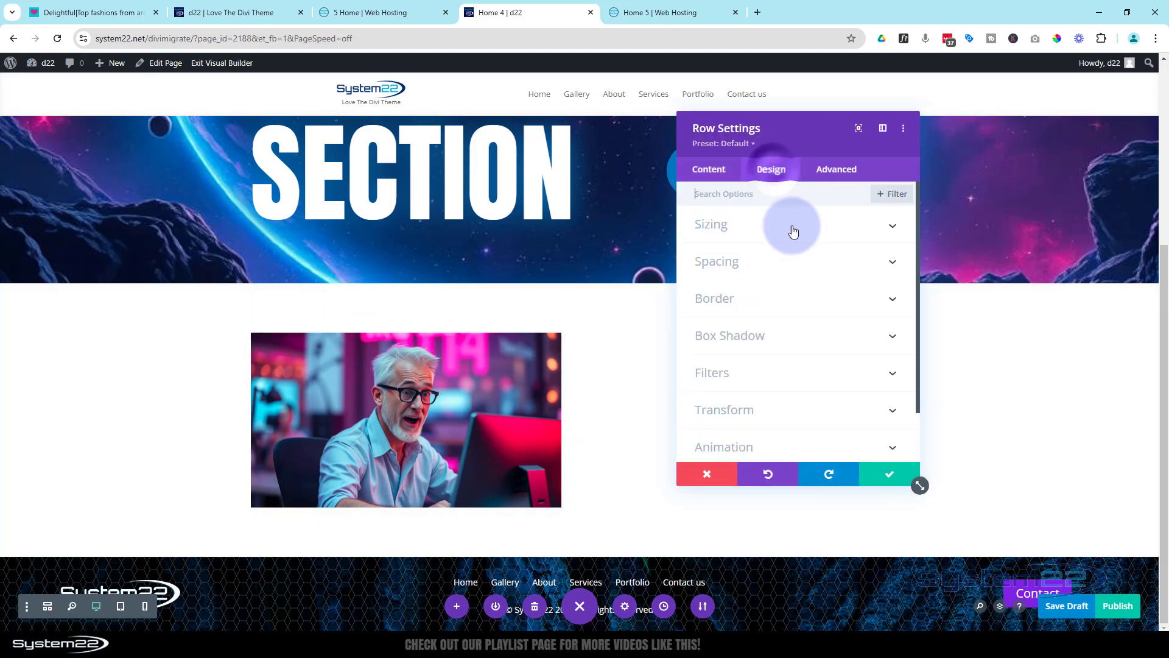
{"action": "left_click", "coordinate": [778, 224]}
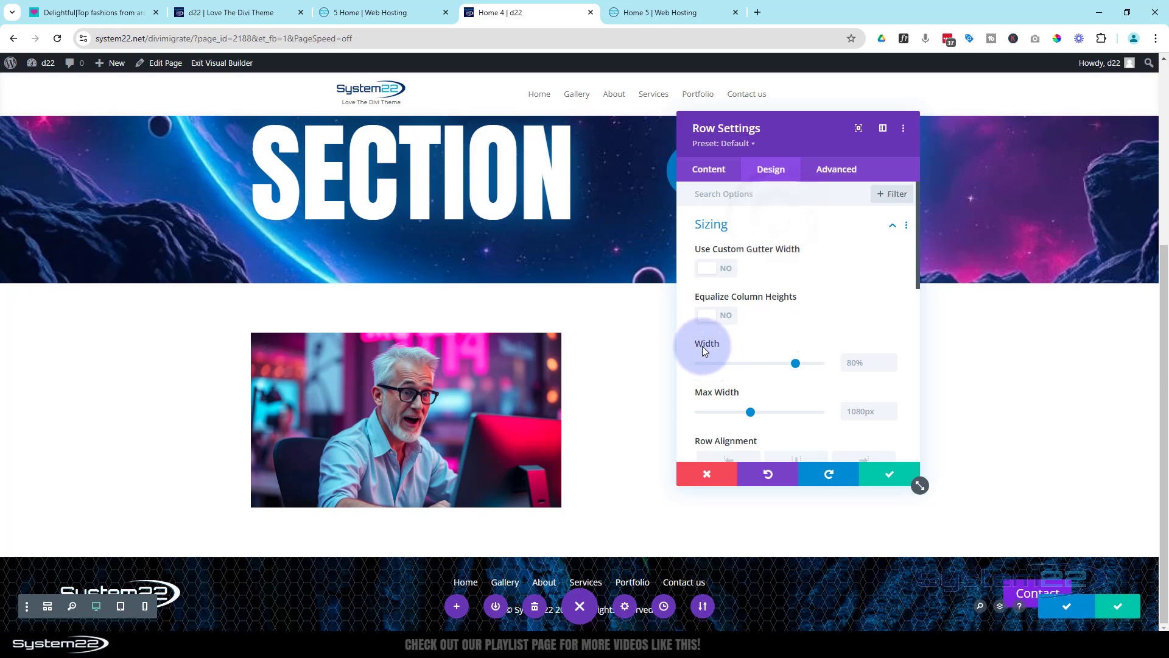
{"action": "left_click_drag", "start_coordinate": [794, 363], "coordinate": [825, 362]}
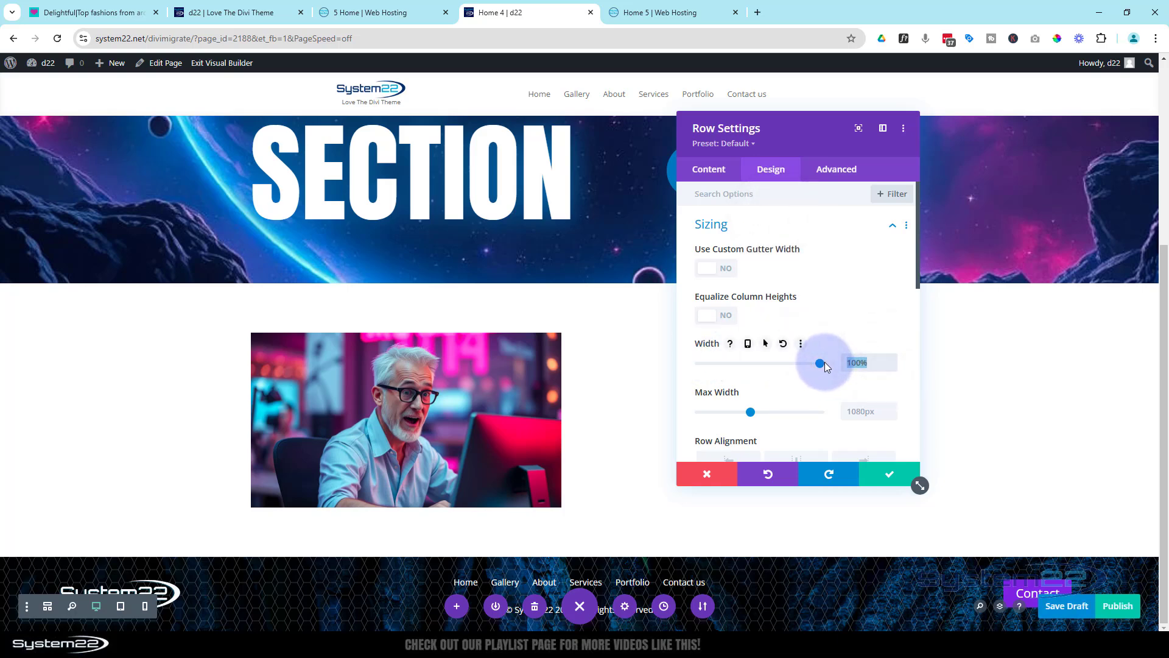
{"action": "double_click", "coordinate": [859, 411]}
{"action": "type", "text": "100%"}
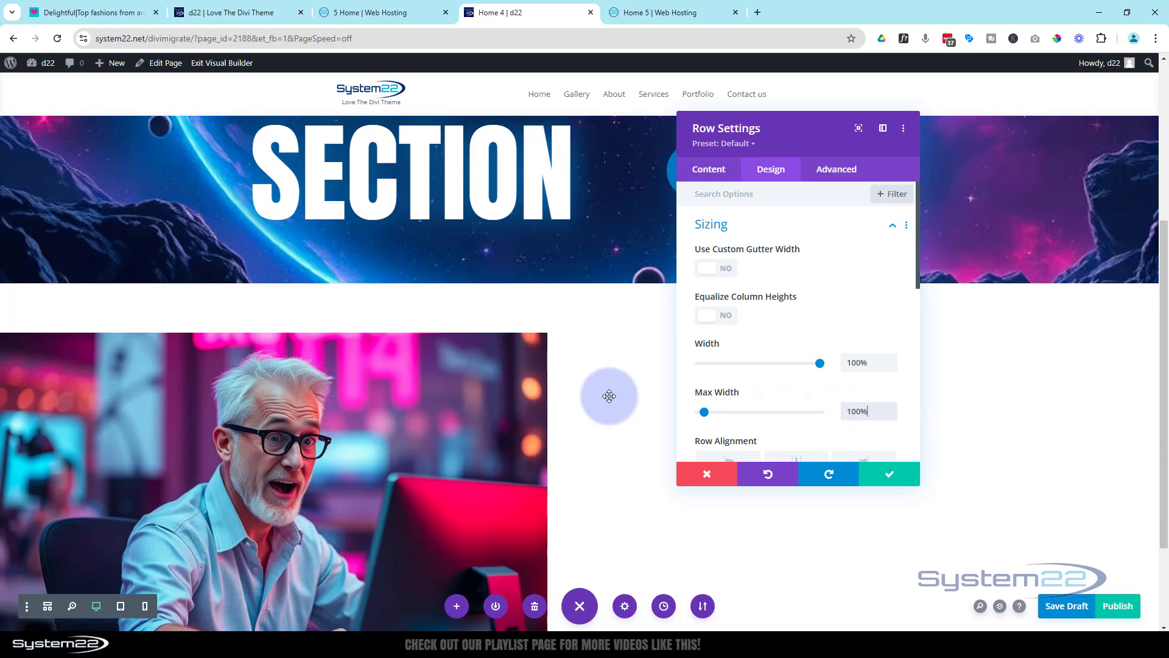
Enable a custom gutter width for the image row and set it to 1
{"action": "scroll", "coordinate": [609, 396], "scroll_direction": "down", "scroll_amount": 1}
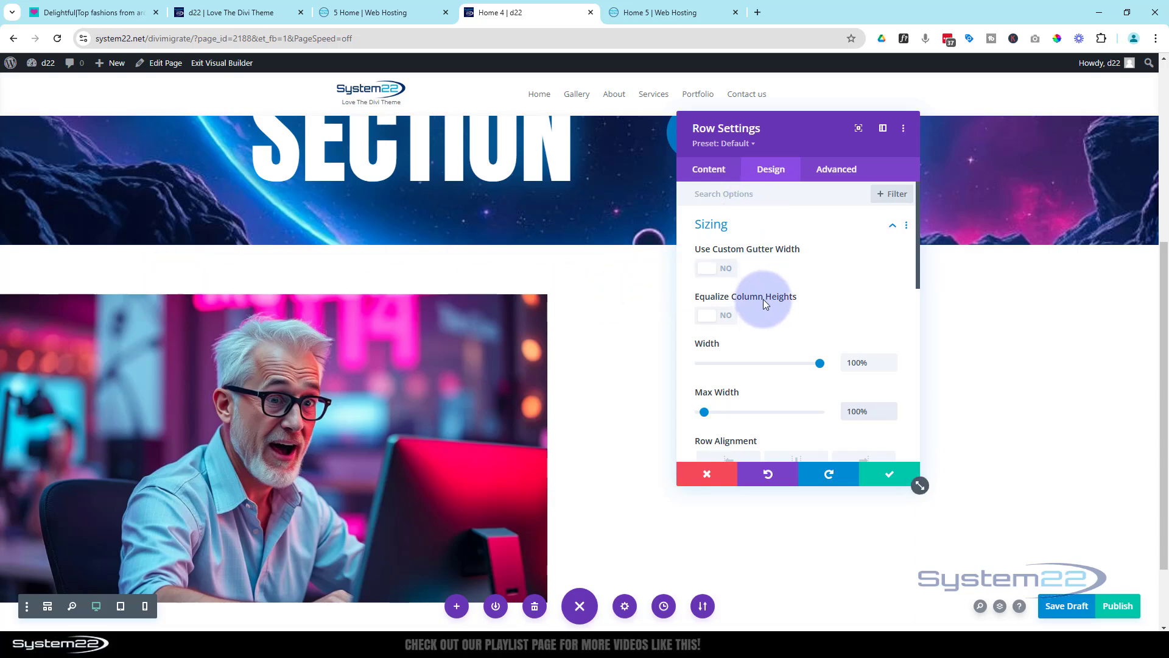
{"action": "left_click", "coordinate": [722, 266]}
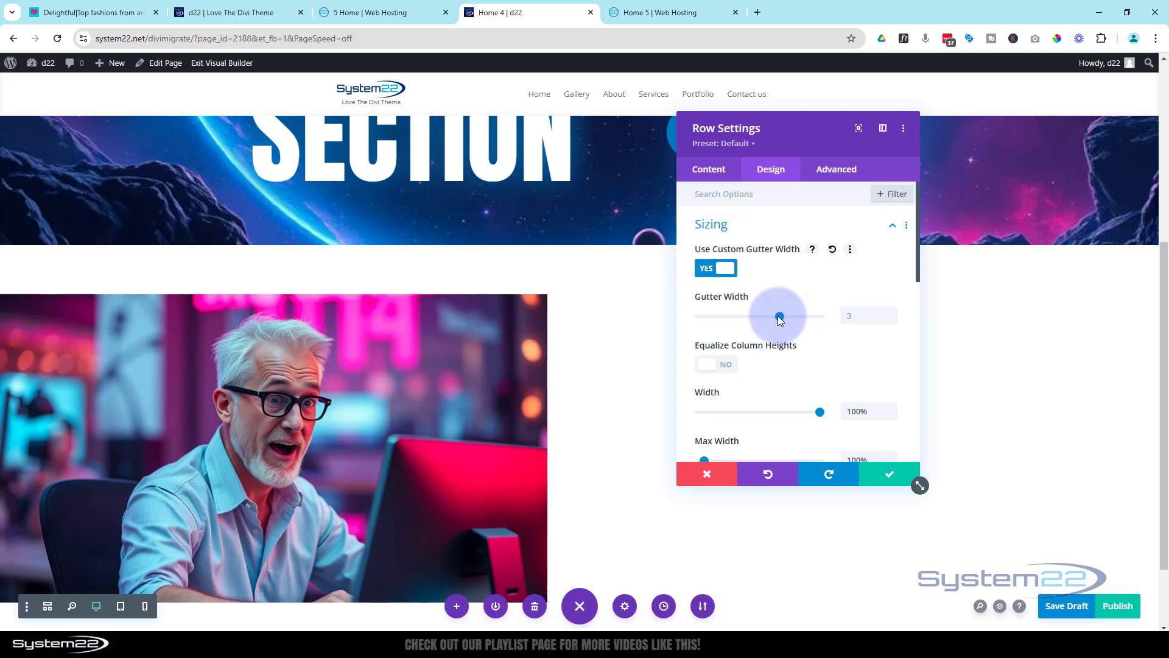
{"action": "left_click_drag", "start_coordinate": [780, 319], "coordinate": [698, 321]}
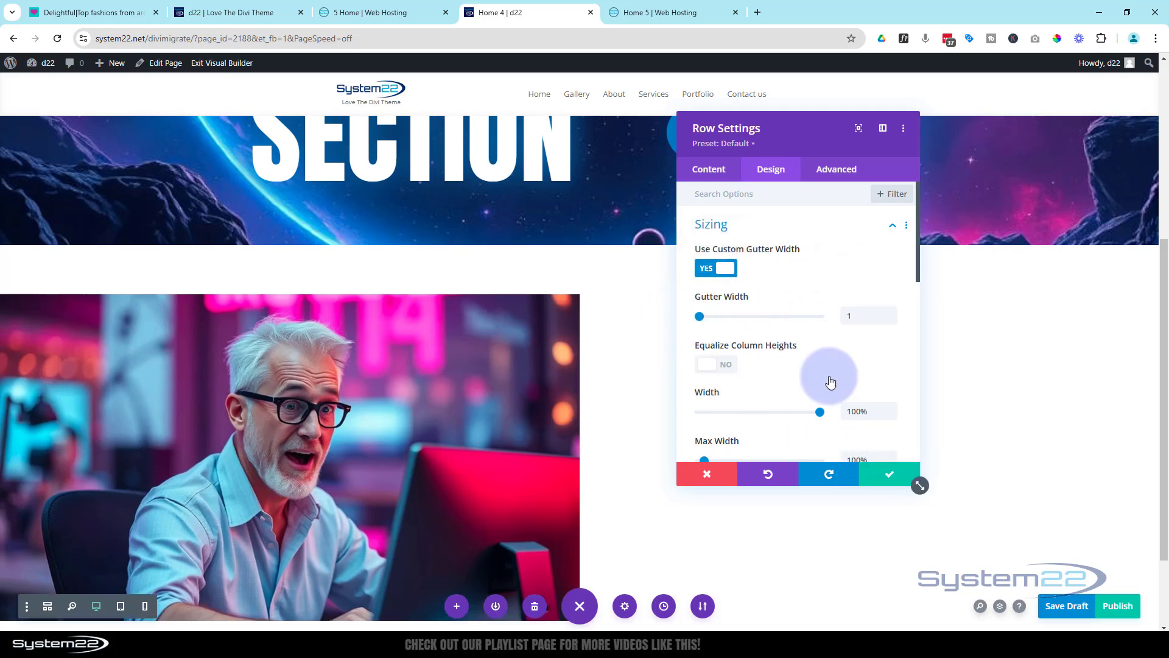
{"action": "left_click", "coordinate": [759, 226]}
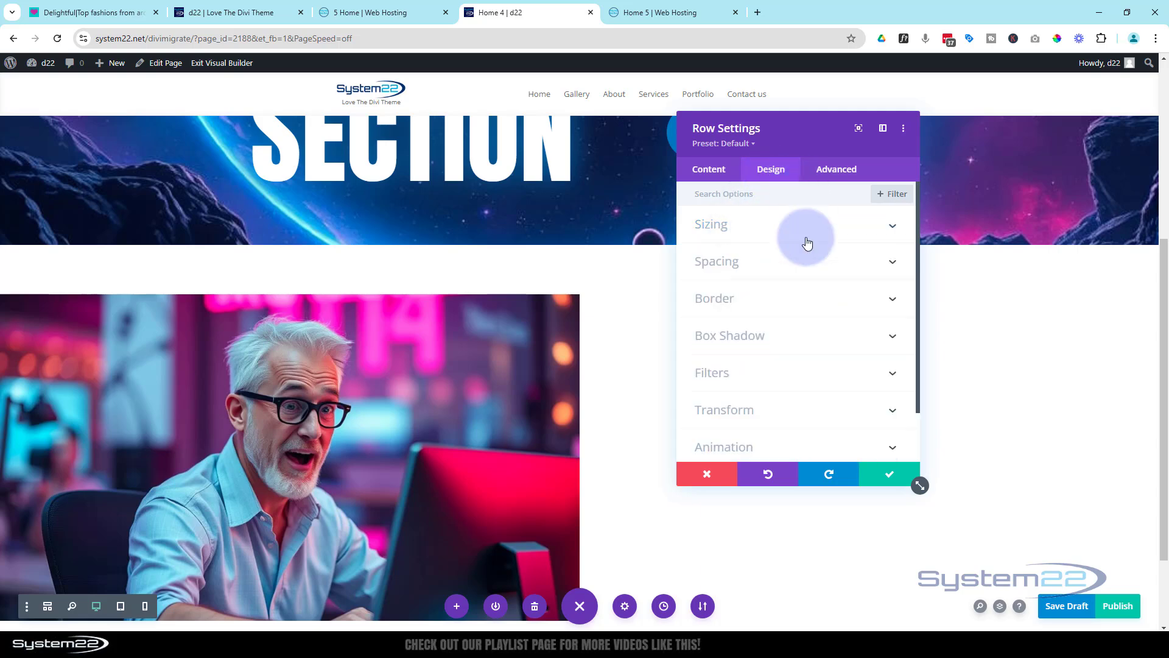
Set the image row's top and bottom padding to 0px and save the row settings
{"action": "left_click", "coordinate": [761, 273]}
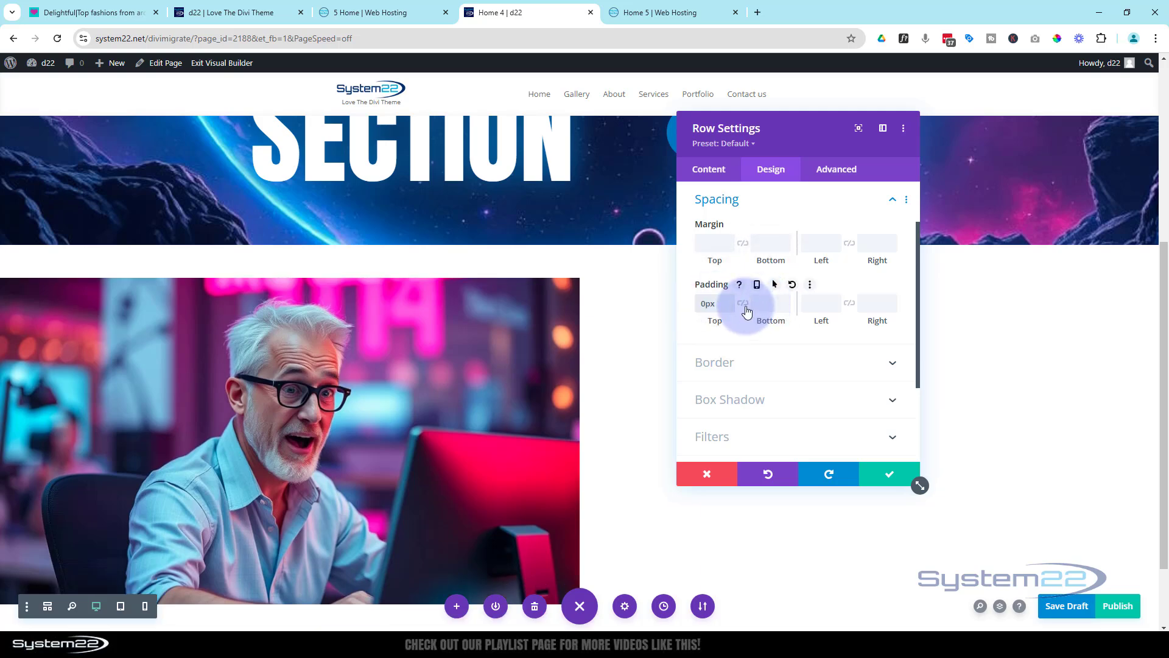
{"action": "left_click", "coordinate": [744, 305]}
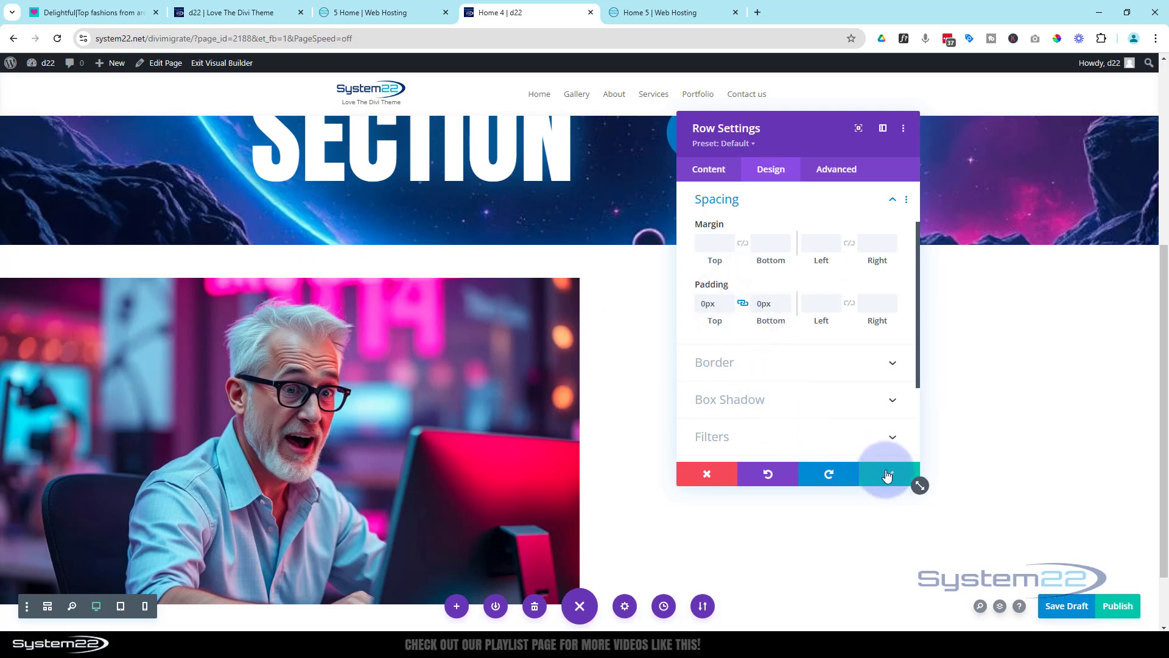
{"action": "left_click", "coordinate": [887, 476]}
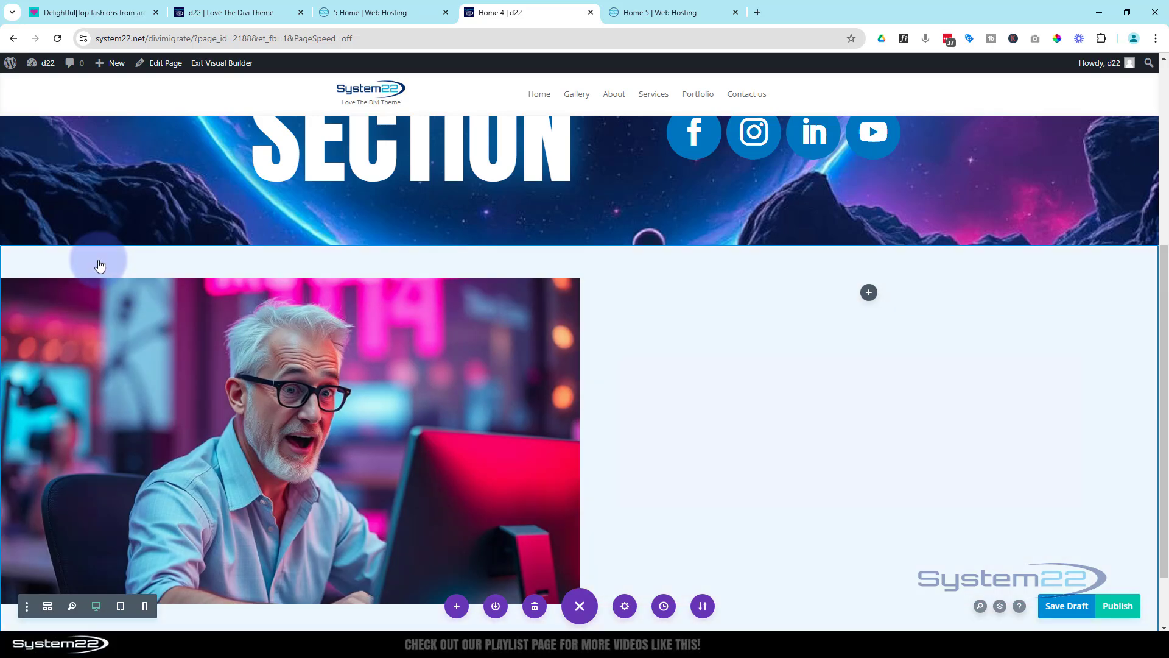
Set the top and bottom padding of the section containing the image to 0px and save the section settings
{"action": "left_click", "coordinate": [100, 266]}
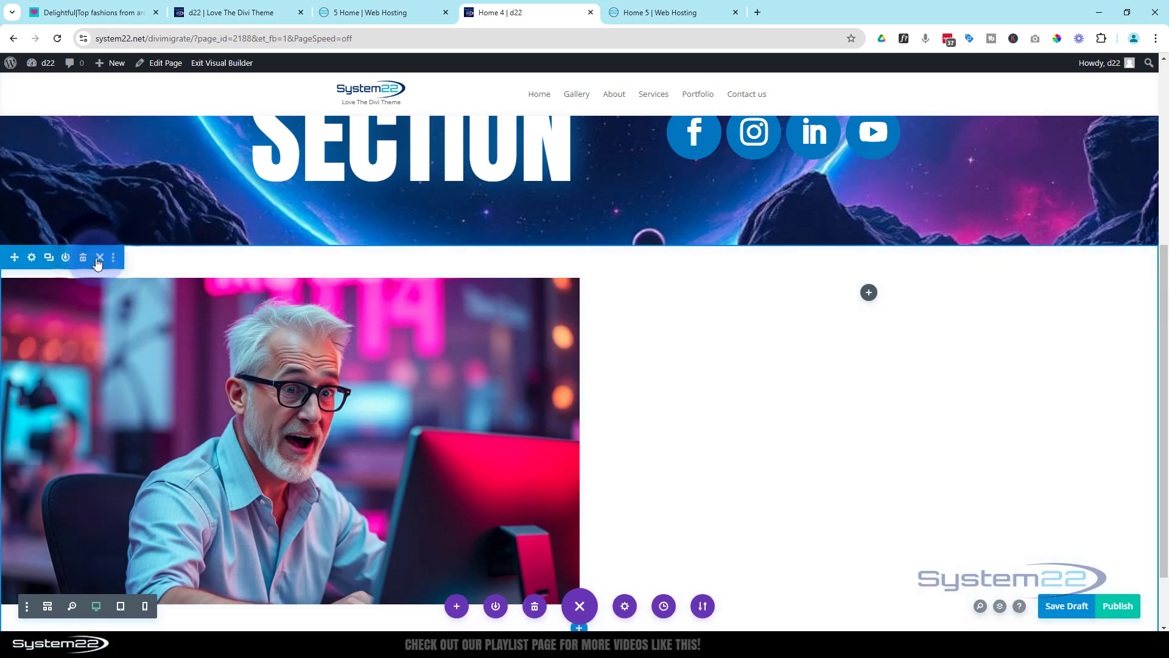
{"action": "left_click", "coordinate": [33, 259]}
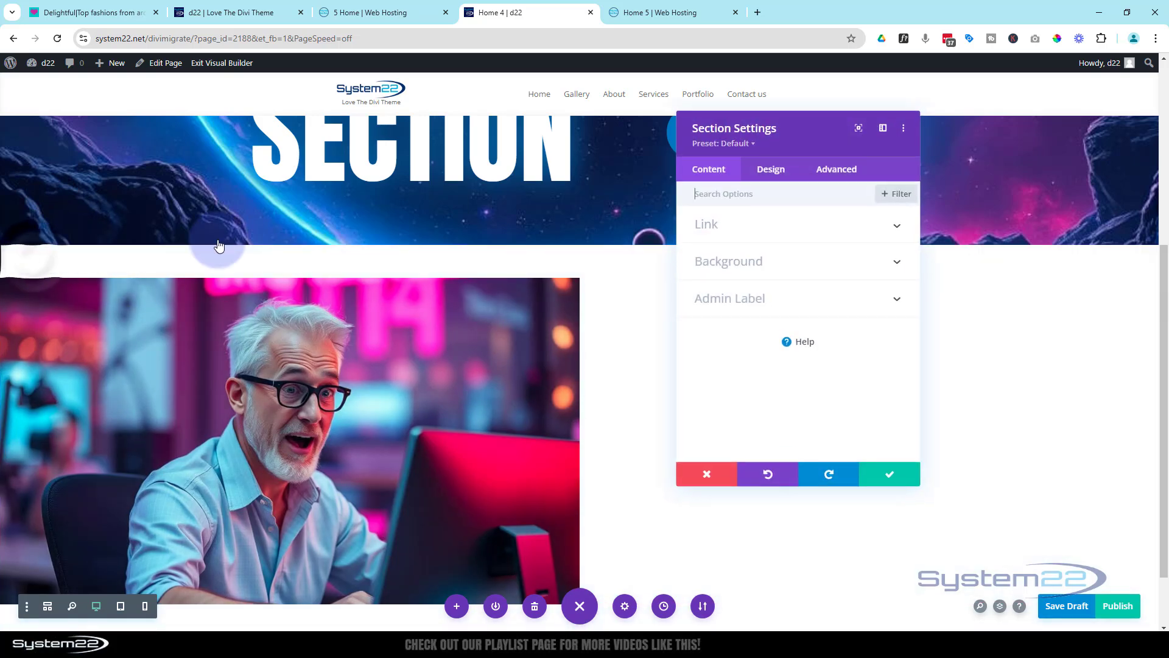
{"action": "left_click", "coordinate": [777, 174]}
{"action": "left_click", "coordinate": [795, 339]}
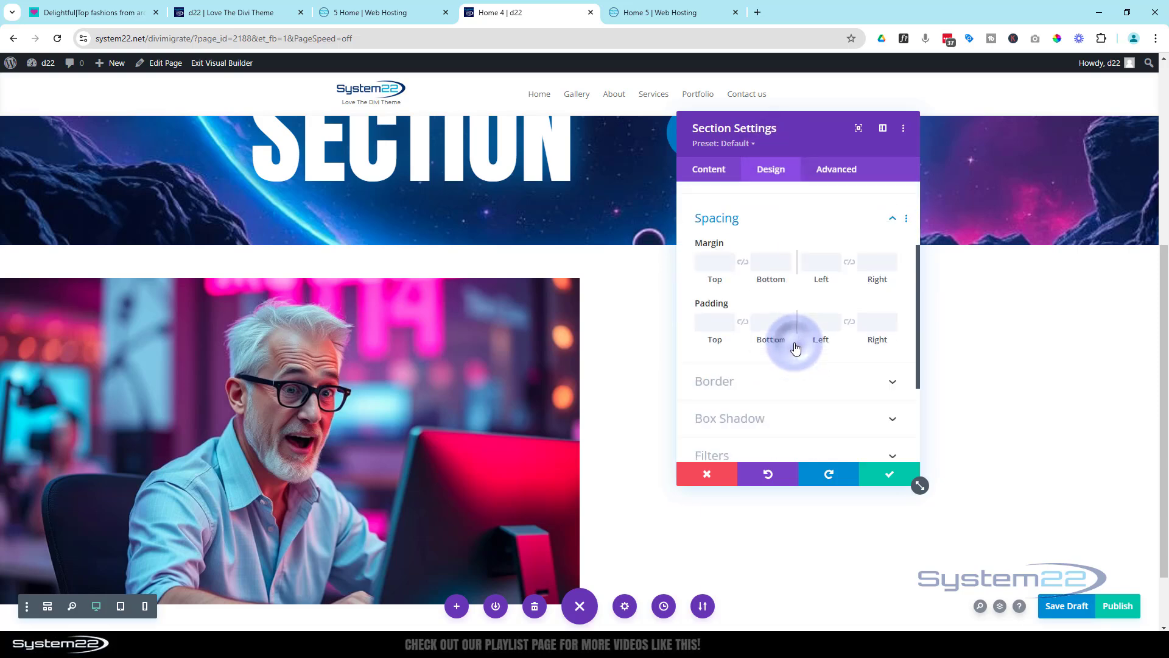
{"action": "left_click", "coordinate": [716, 303]}
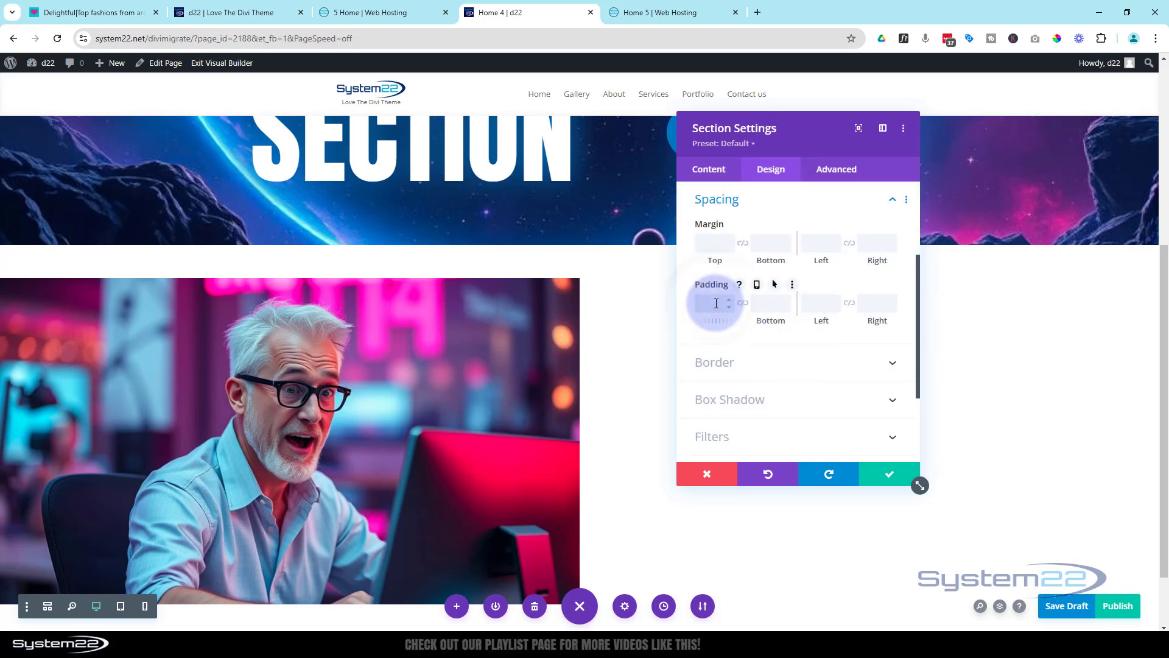
{"action": "type", "text": "0"}
{"action": "left_click", "coordinate": [743, 304]}
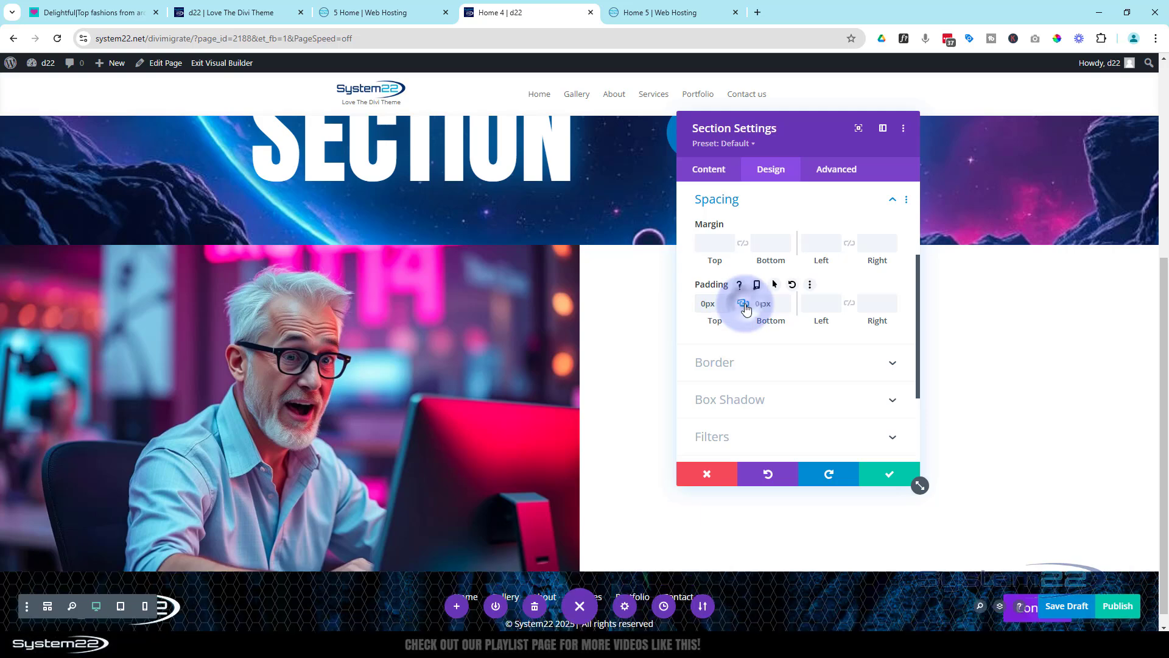
{"action": "left_click", "coordinate": [893, 474]}
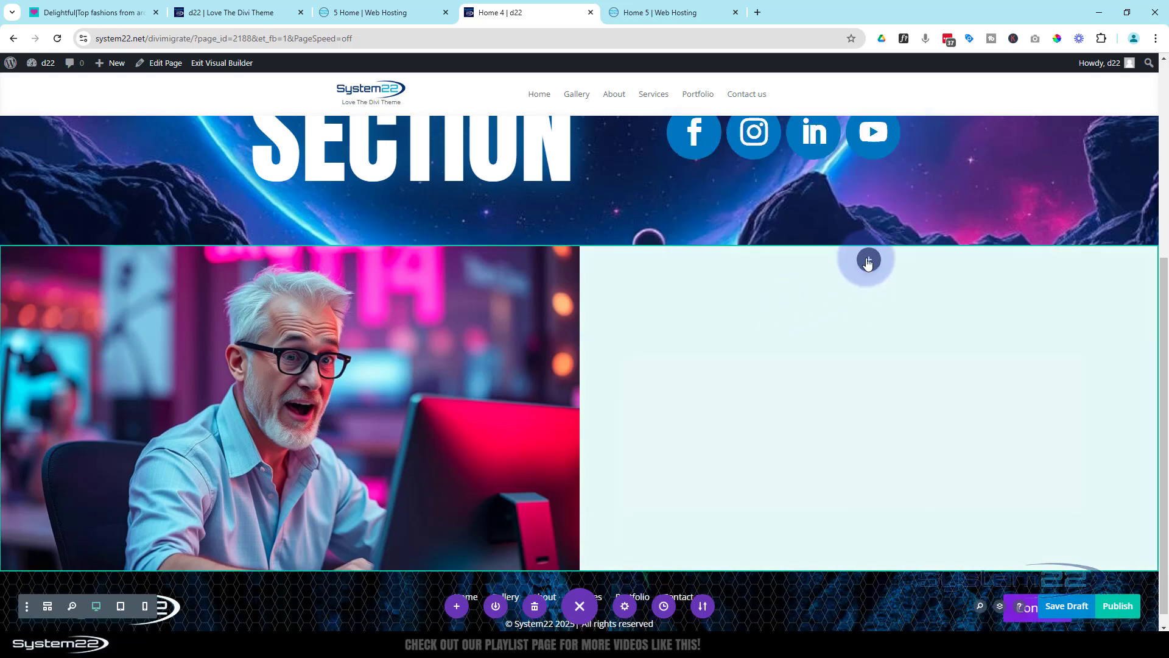
Insert a Call To Action module in the empty second column and move its settings window clear of the module
{"action": "left_click", "coordinate": [869, 261]}
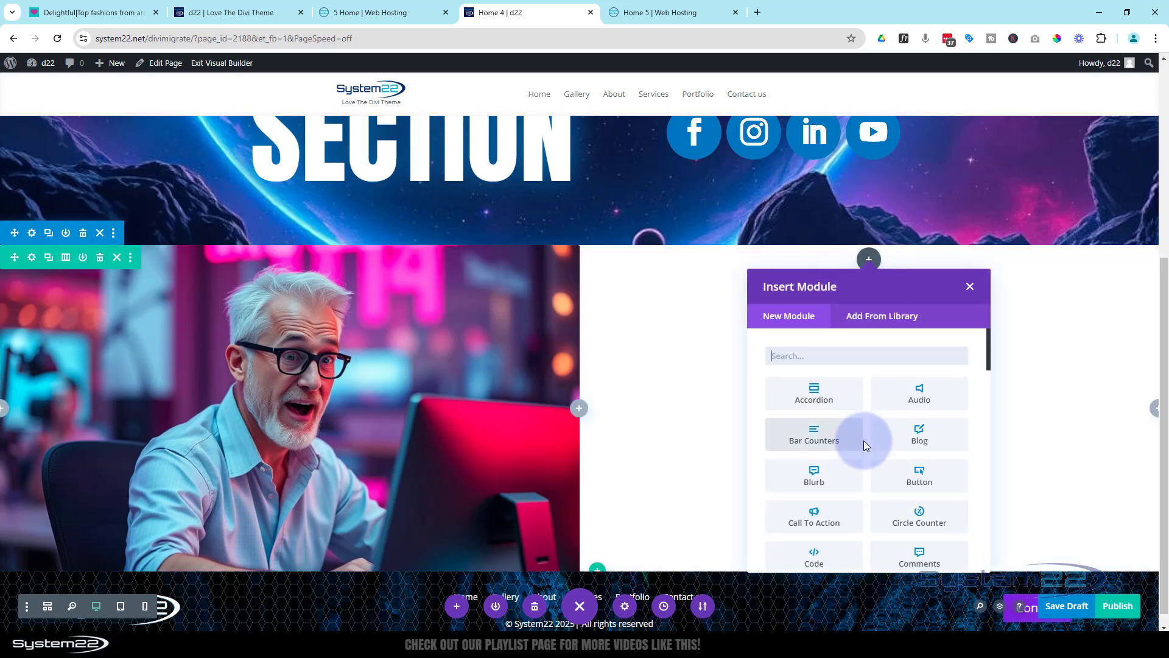
{"action": "scroll", "coordinate": [840, 423], "scroll_direction": "down", "scroll_amount": 2}
{"action": "left_click", "coordinate": [815, 403]}
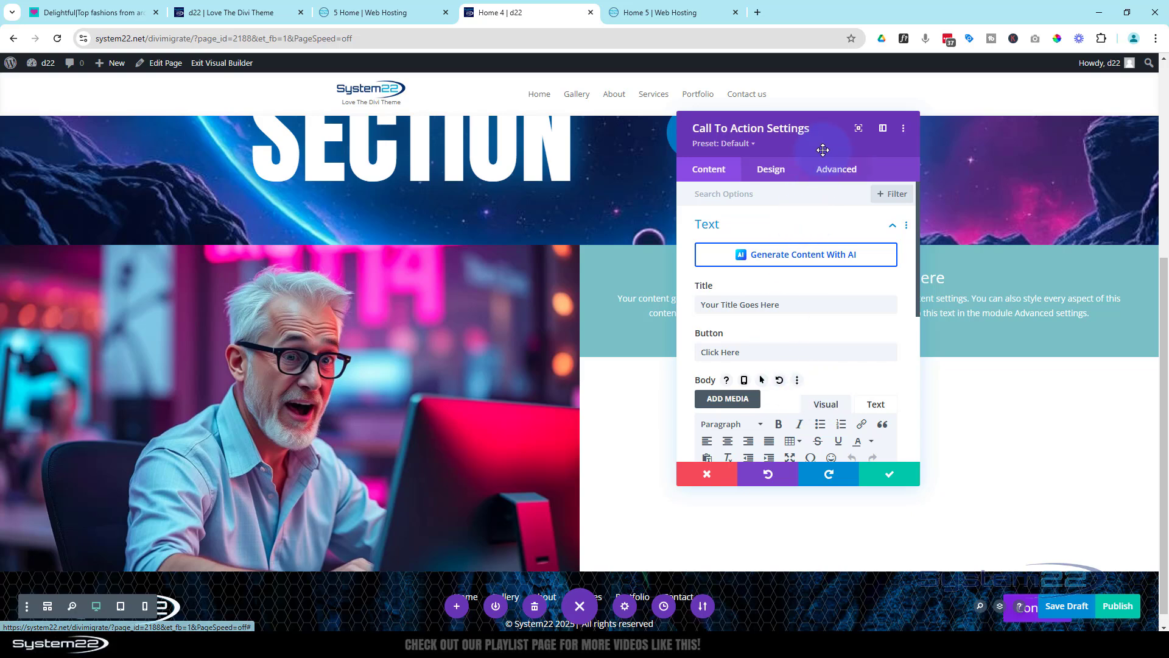
{"action": "left_click_drag", "start_coordinate": [823, 146], "coordinate": [446, 229]}
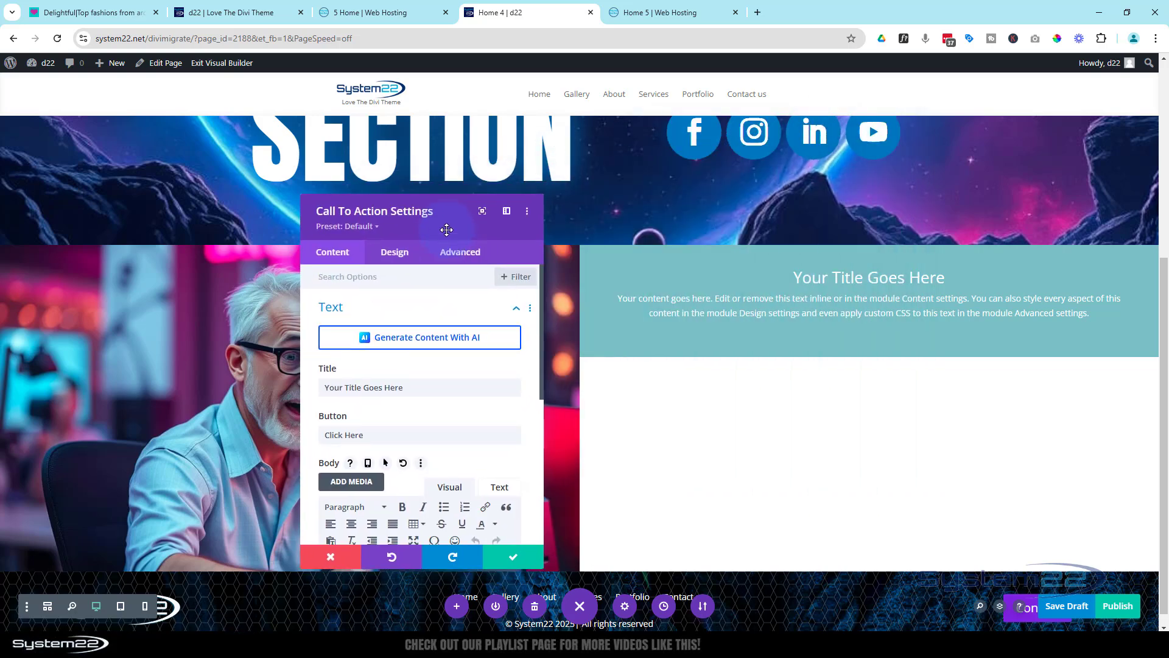
Check the reference section on the 5 Home page and title the call to action "More Information"
{"action": "left_click", "coordinate": [360, 15]}
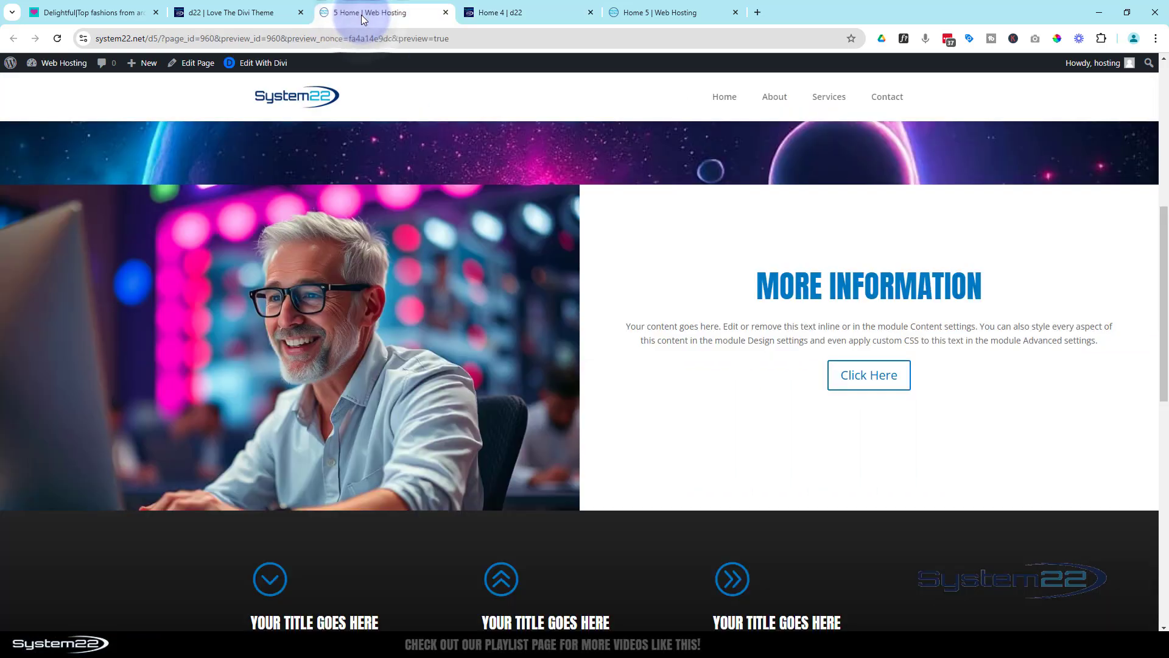
{"action": "left_click", "coordinate": [518, 11]}
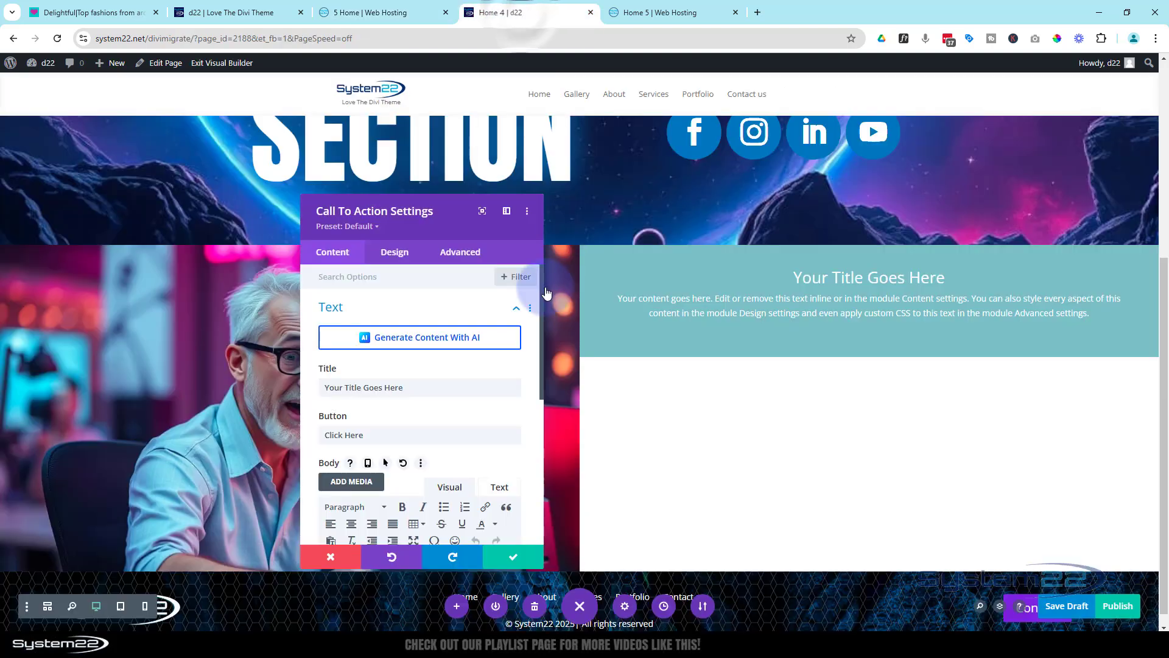
{"action": "left_click_drag", "start_coordinate": [410, 385], "coordinate": [313, 386]}
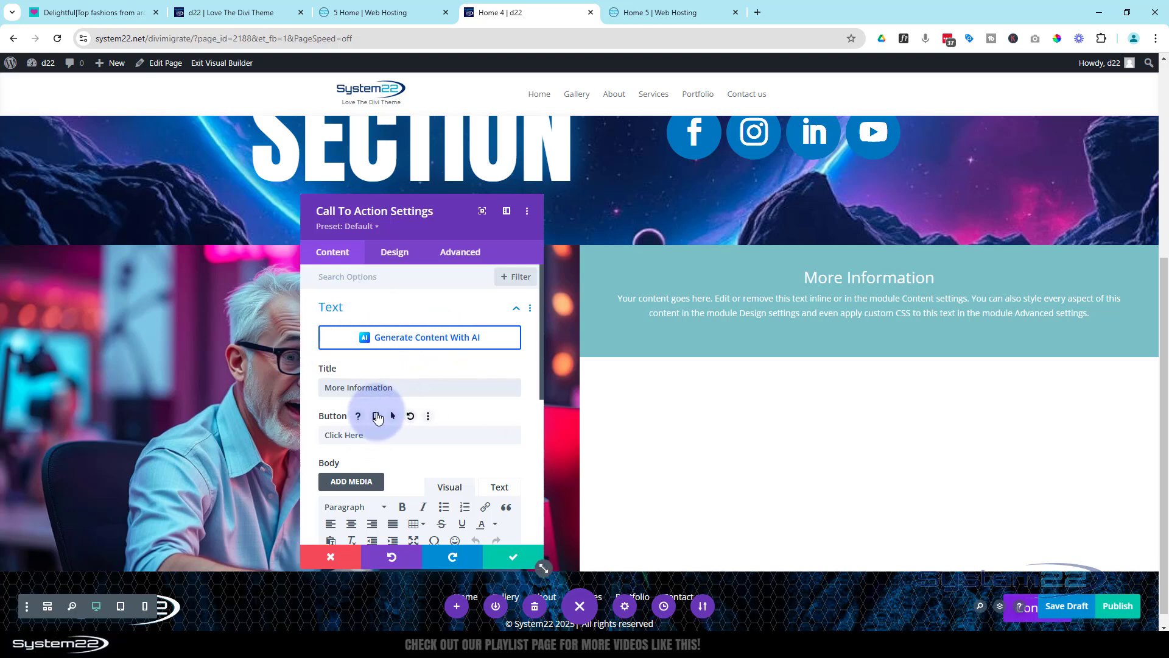
Set the call to action's button link URL to the placeholder #
{"action": "scroll", "coordinate": [377, 417], "scroll_direction": "down", "scroll_amount": 8}
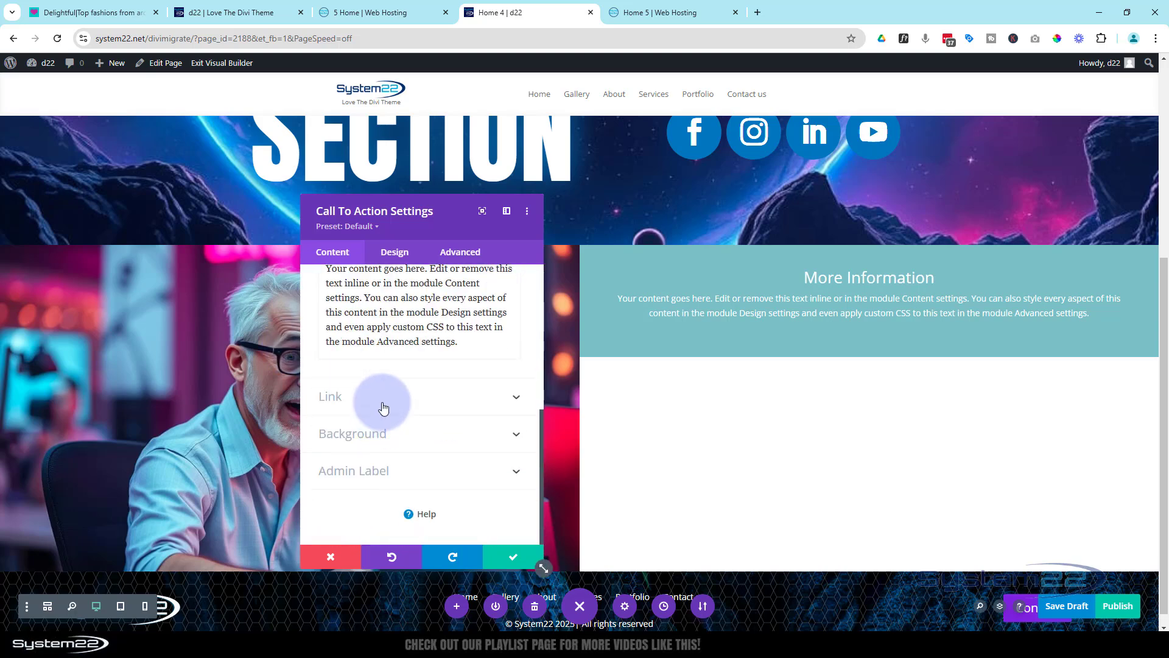
{"action": "left_click", "coordinate": [382, 408]}
{"action": "left_click", "coordinate": [324, 324]}
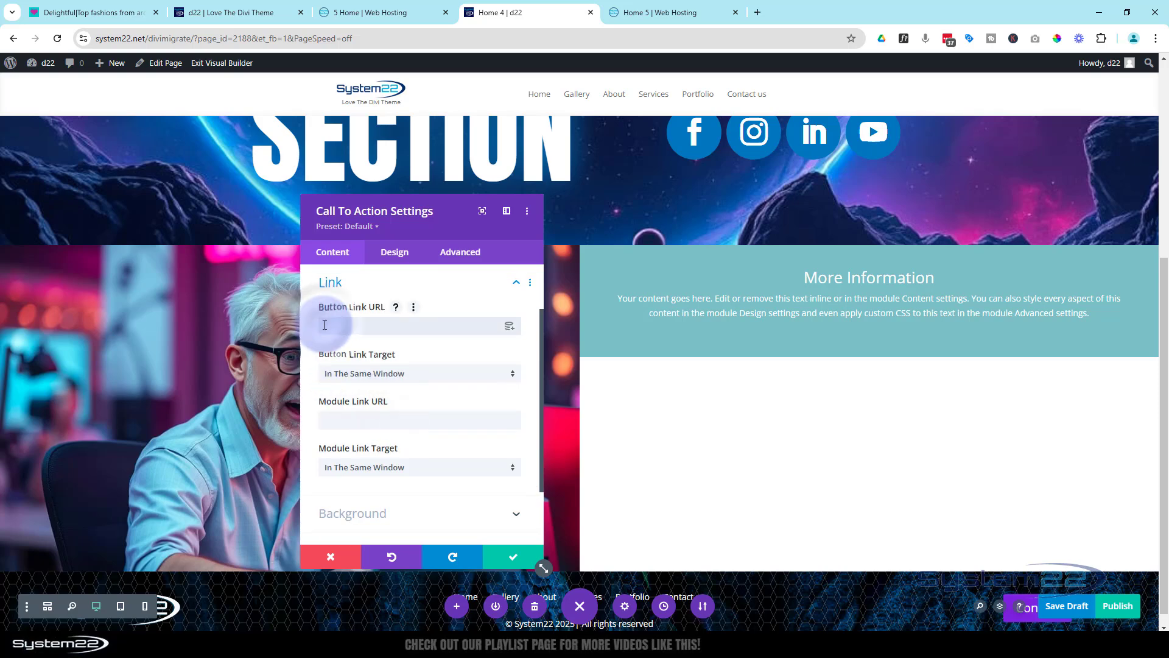
{"action": "type", "text": "#"}
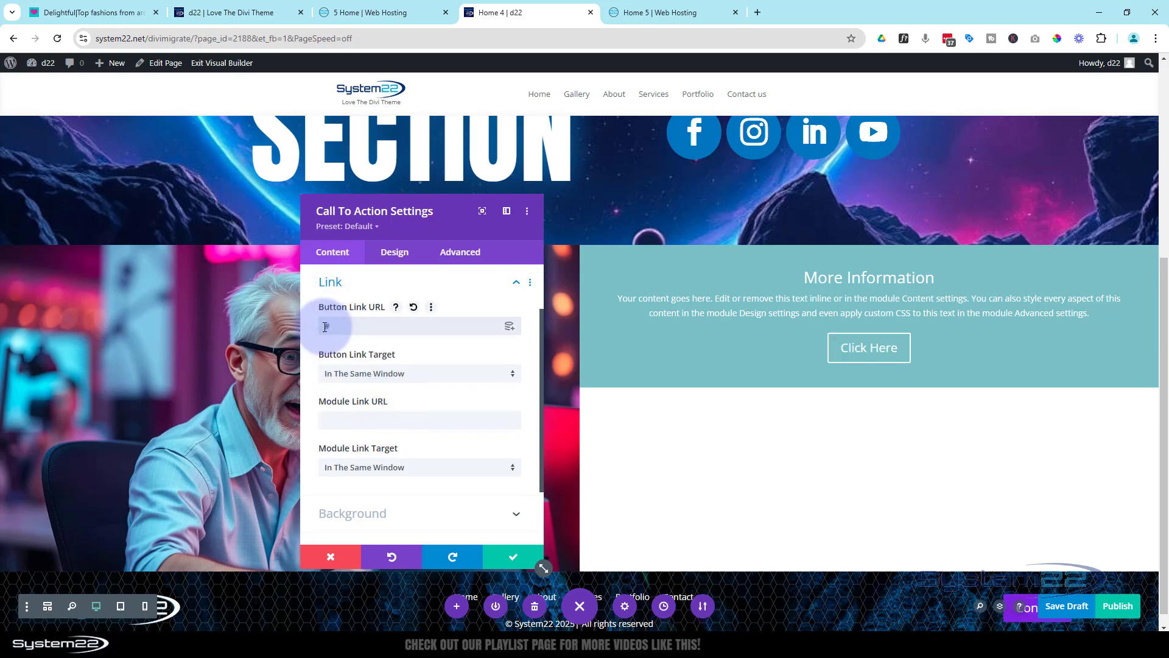
Remove the teal background color from the More Information call to action
{"action": "scroll", "coordinate": [418, 418], "scroll_direction": "down", "scroll_amount": 3}
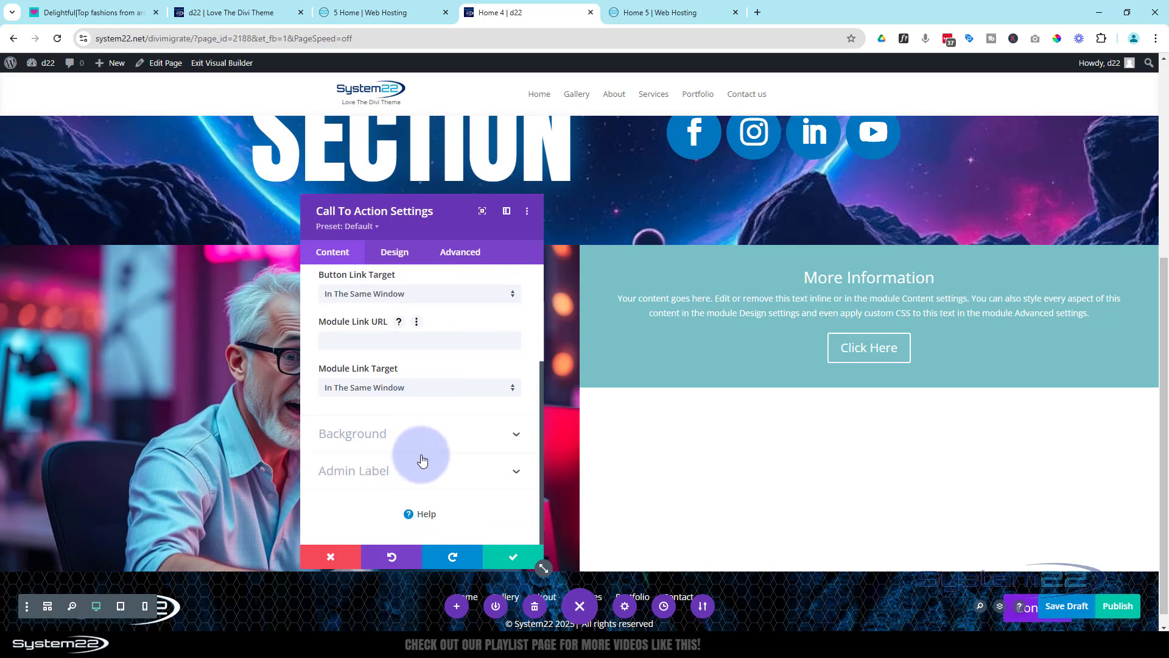
{"action": "left_click", "coordinate": [425, 444]}
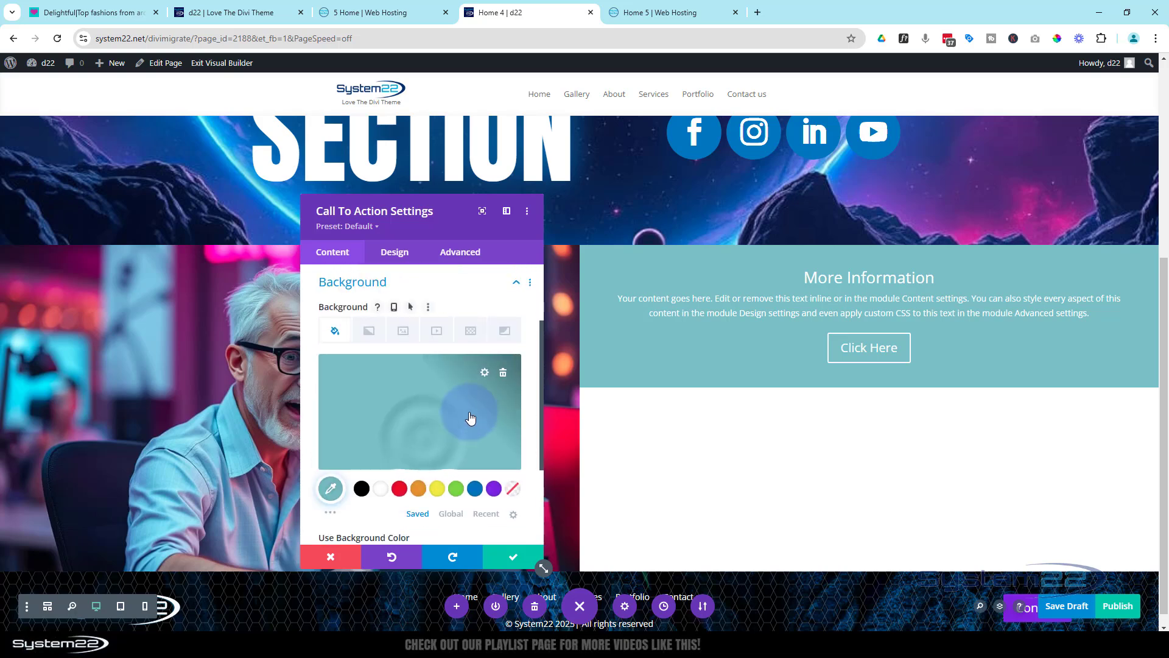
{"action": "left_click", "coordinate": [503, 374]}
Set the More Information call to action's text color to Dark
{"action": "left_click", "coordinate": [394, 257]}
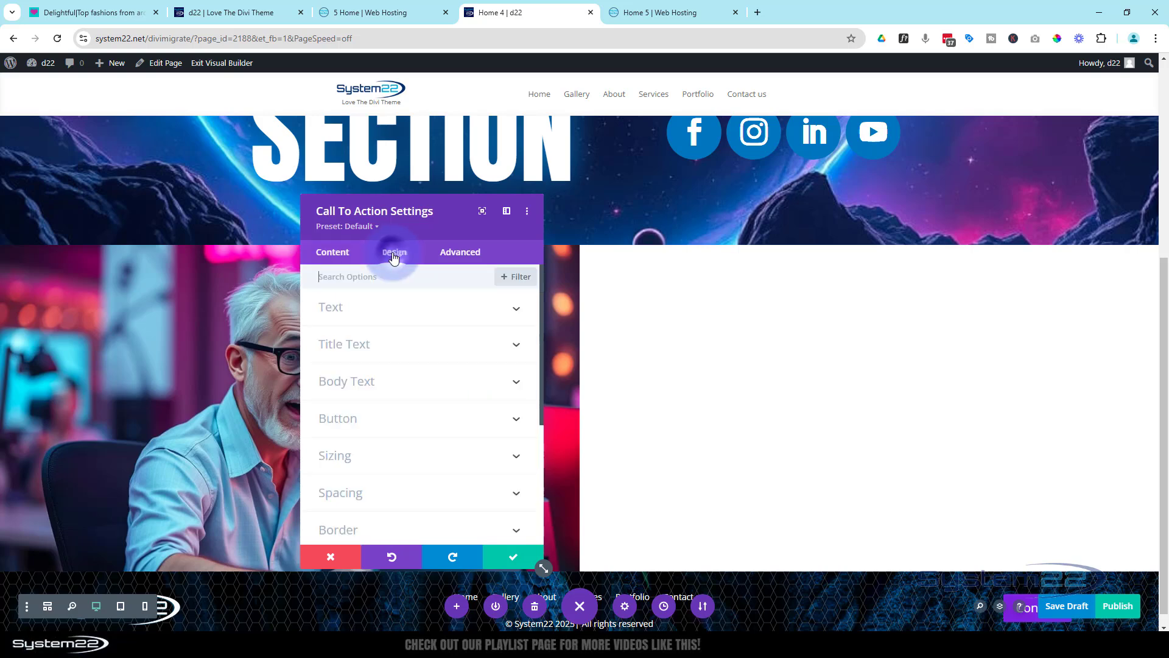
{"action": "left_click", "coordinate": [416, 316]}
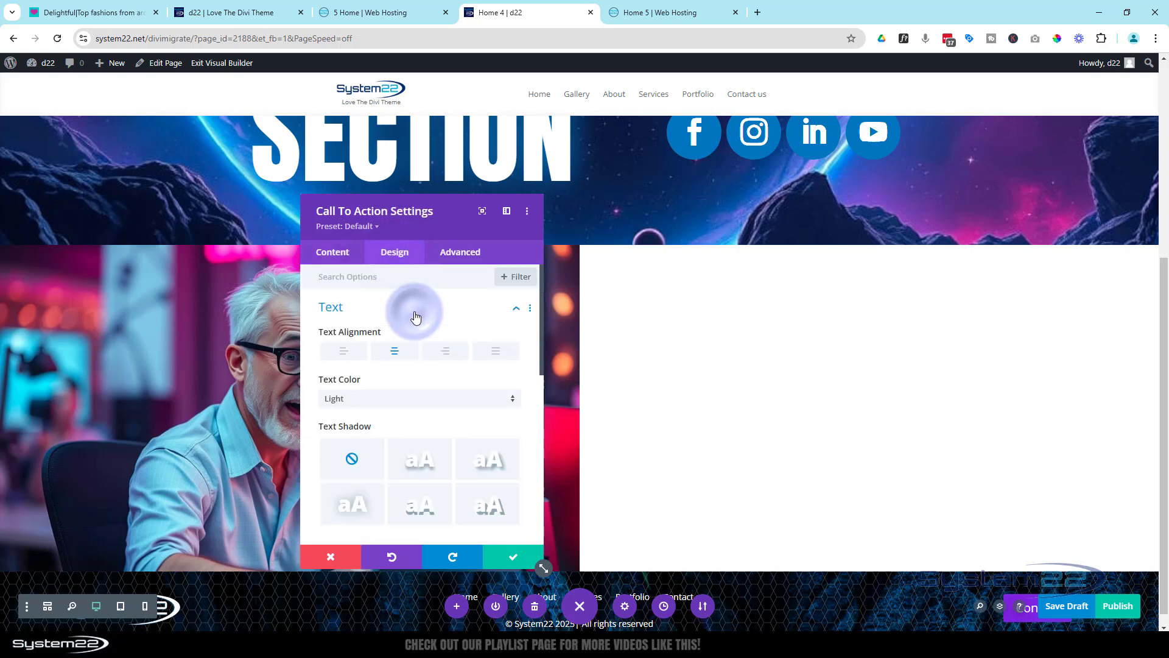
{"action": "left_click", "coordinate": [366, 399]}
{"action": "left_click", "coordinate": [369, 430]}
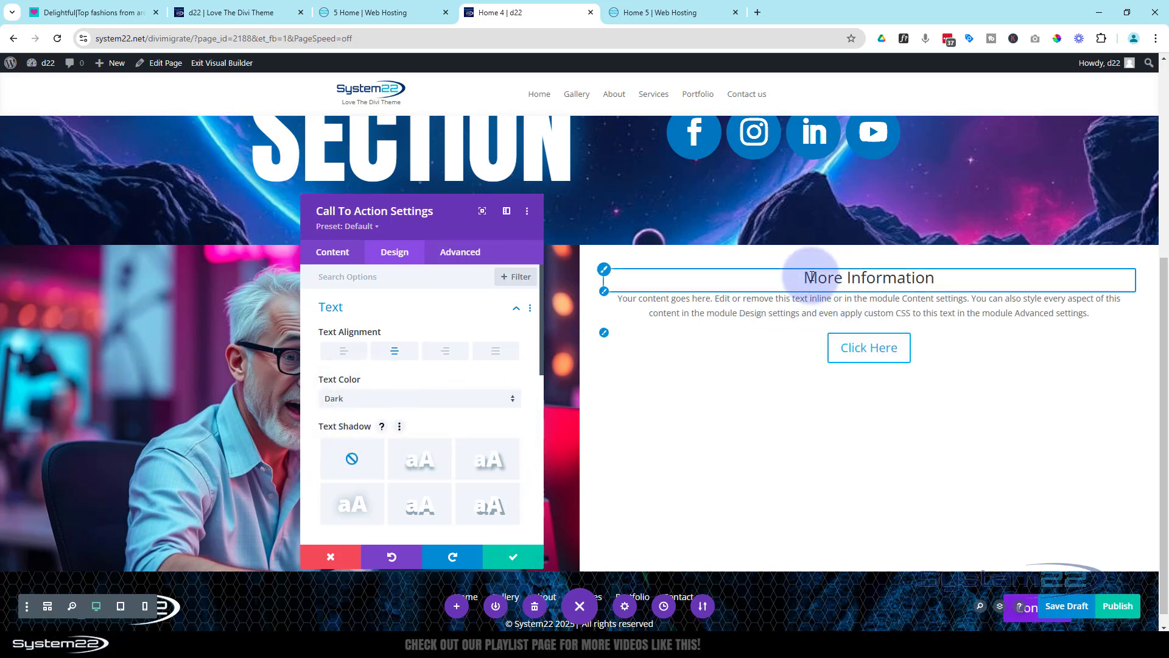
Set the More Information title's font to Anton and its font style to uppercase
{"action": "left_click", "coordinate": [604, 270]}
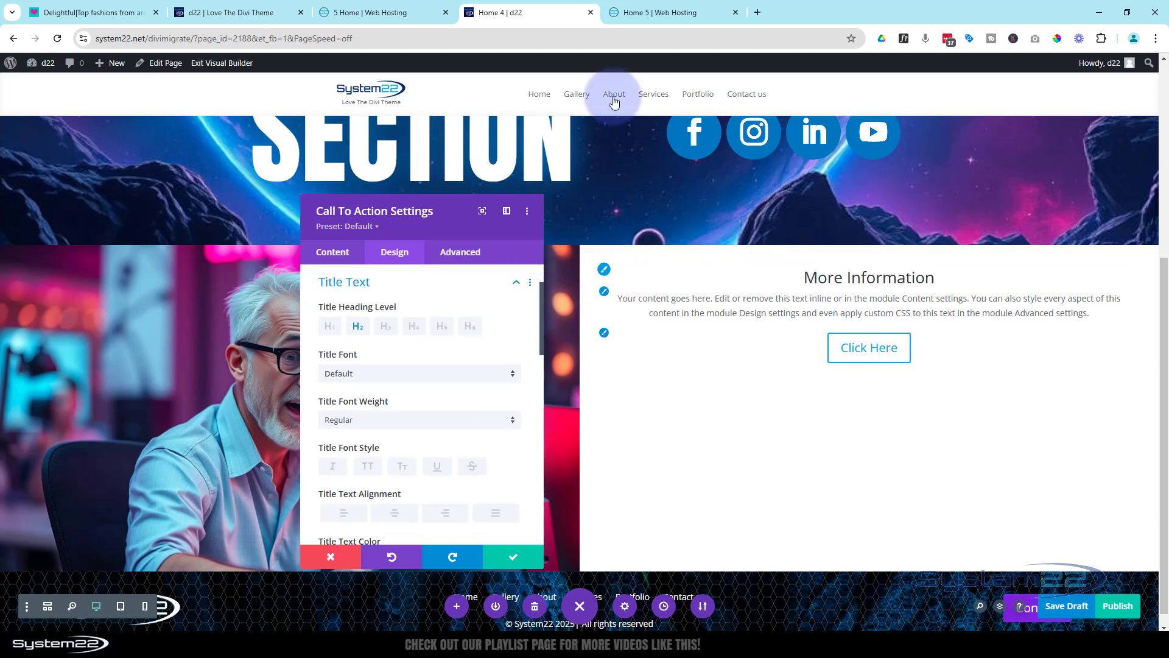
{"action": "left_click", "coordinate": [662, 13]}
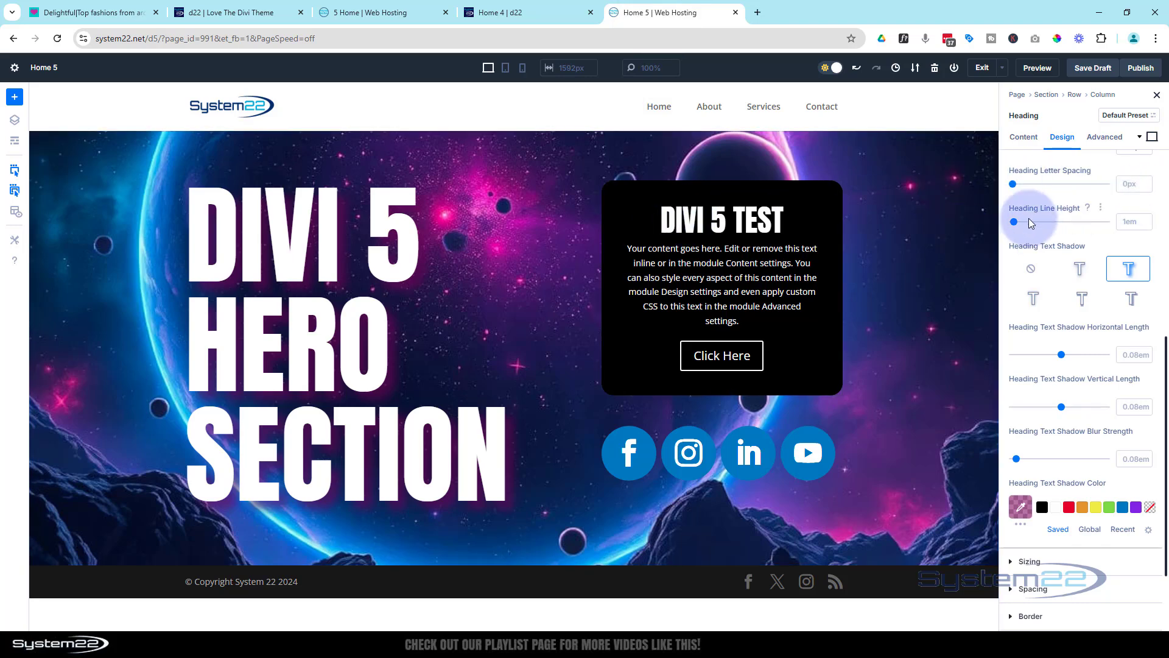
{"action": "left_click", "coordinate": [542, 17]}
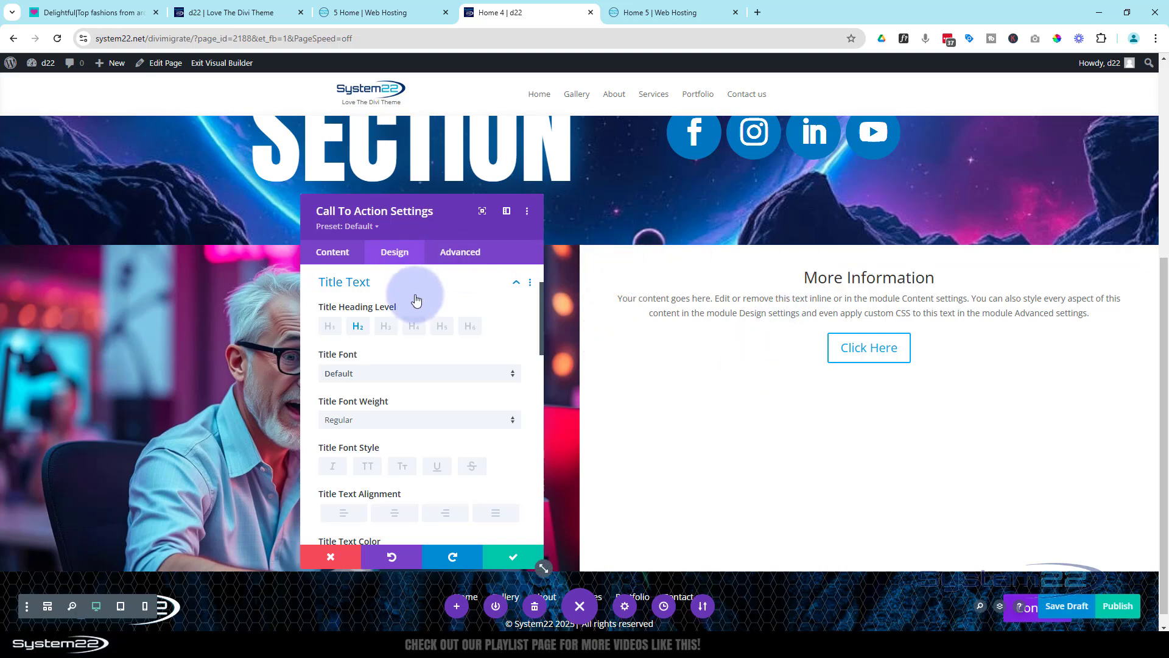
{"action": "scroll", "coordinate": [416, 299], "scroll_direction": "down", "scroll_amount": 2}
{"action": "scroll", "coordinate": [414, 287], "scroll_direction": "up", "scroll_amount": 1}
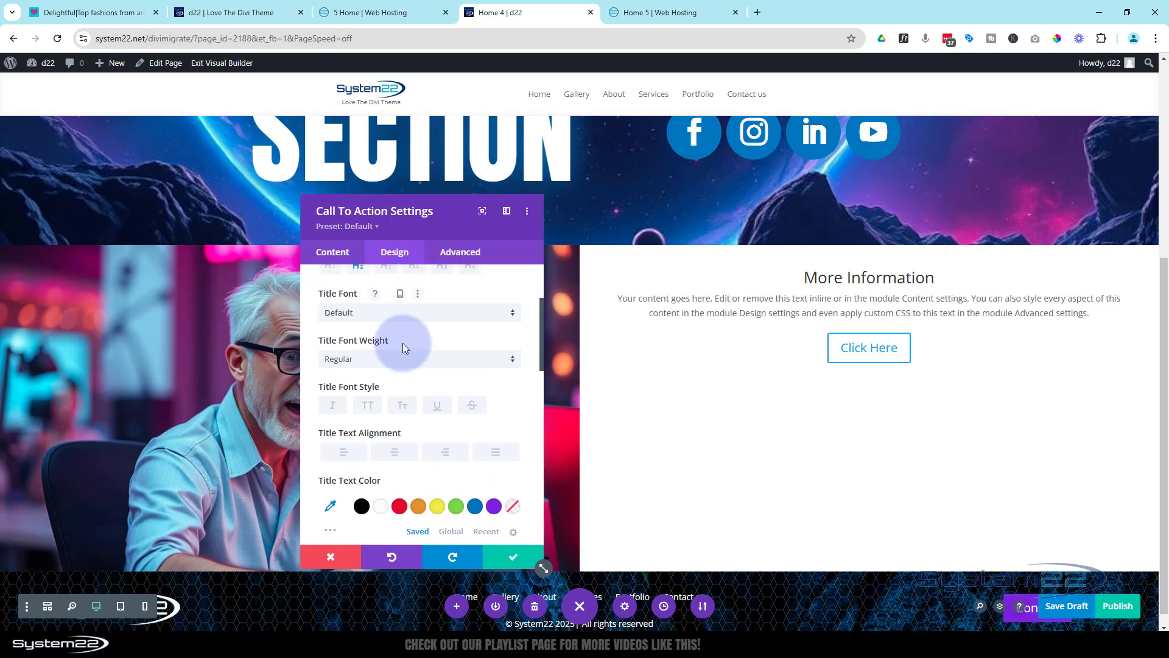
{"action": "left_click", "coordinate": [398, 313]}
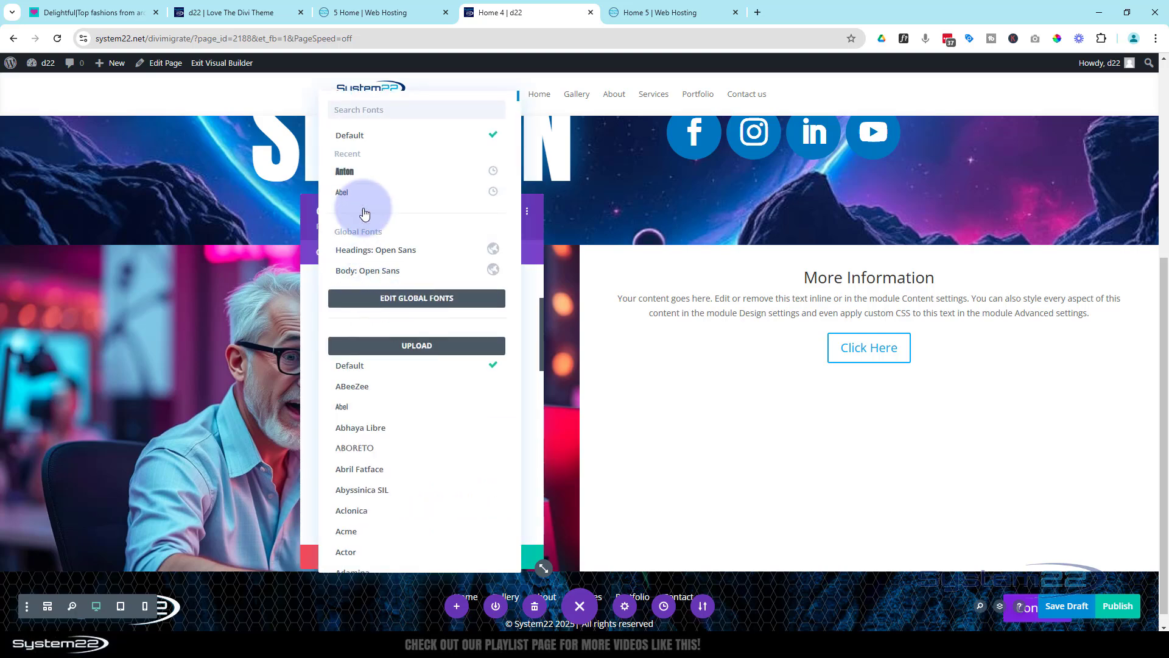
{"action": "left_click", "coordinate": [360, 172]}
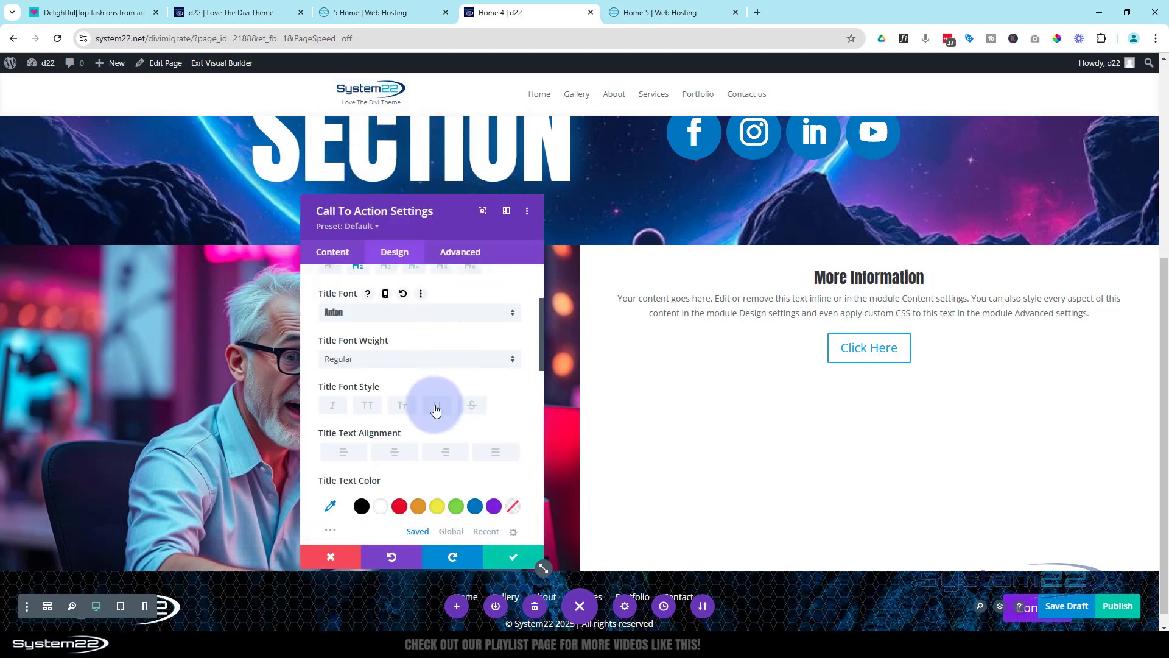
{"action": "left_click", "coordinate": [371, 404]}
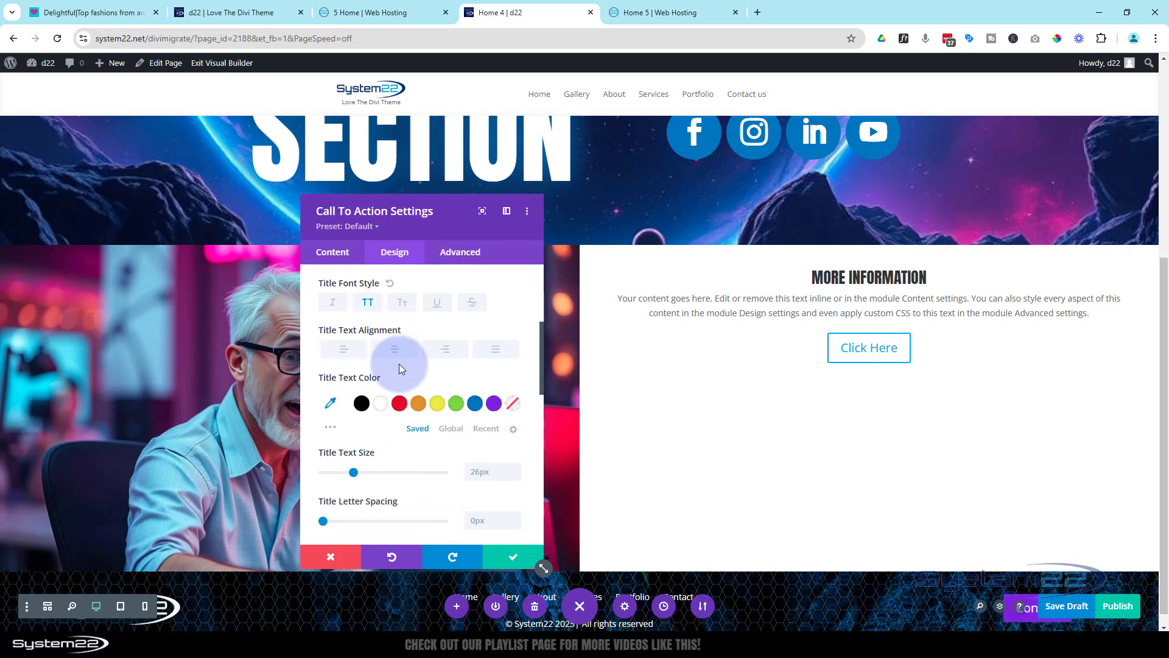
Set the More Information title's text size to 60px and its color to blue #0c71c3
{"action": "scroll", "coordinate": [385, 401], "scroll_direction": "down", "scroll_amount": 3}
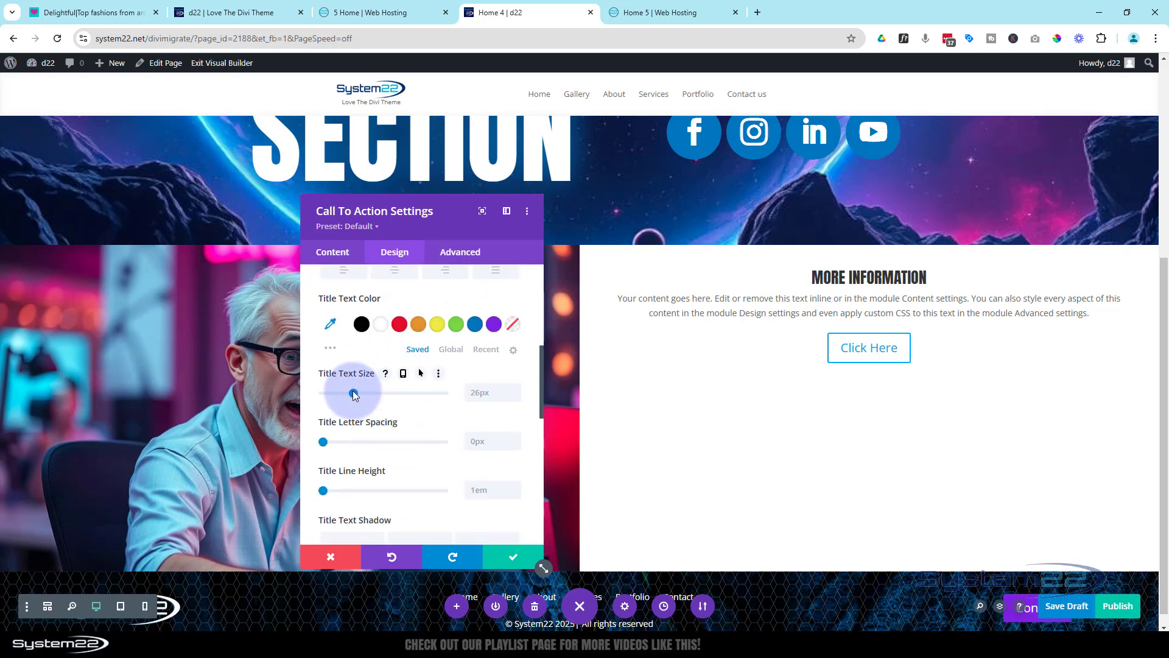
{"action": "left_click_drag", "start_coordinate": [354, 393], "coordinate": [395, 392]}
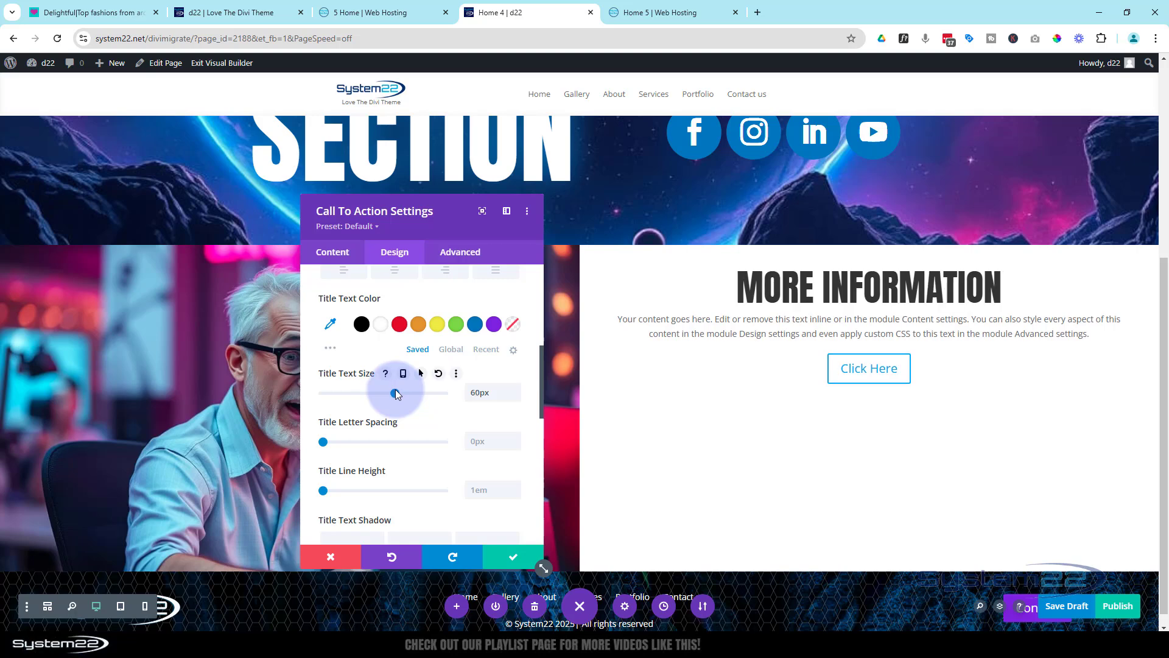
{"action": "left_click", "coordinate": [476, 325]}
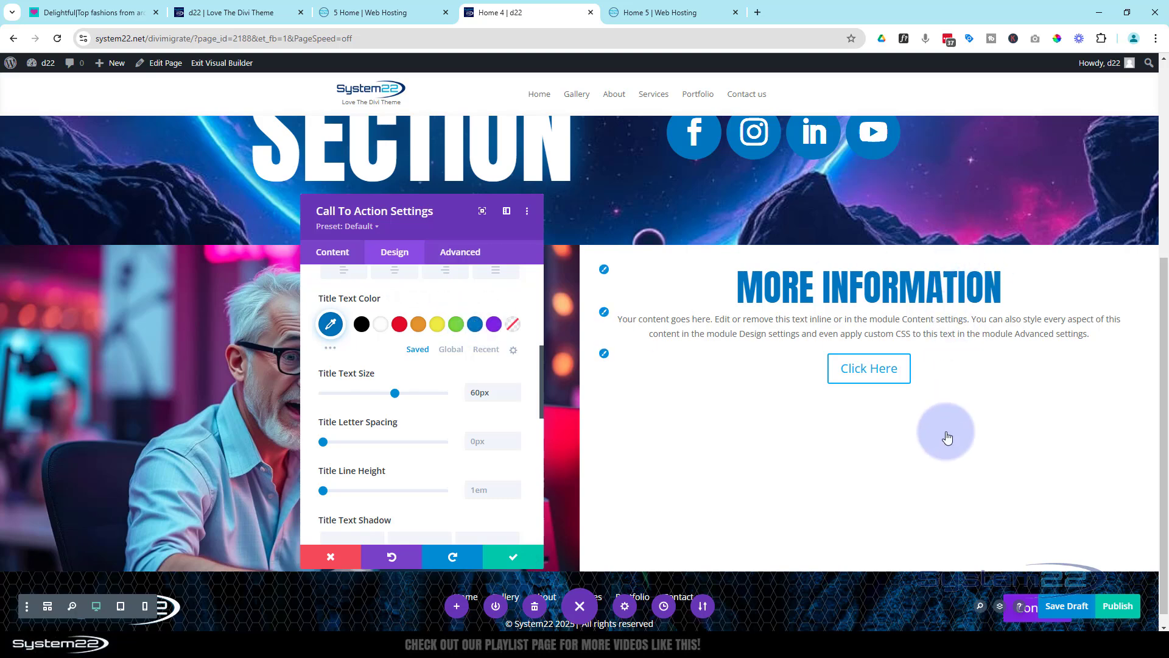
Check the reference section on the 5 Home page, then enable custom styles for the Home 4 call to action's button and make its text blue
{"action": "left_click", "coordinate": [387, 13]}
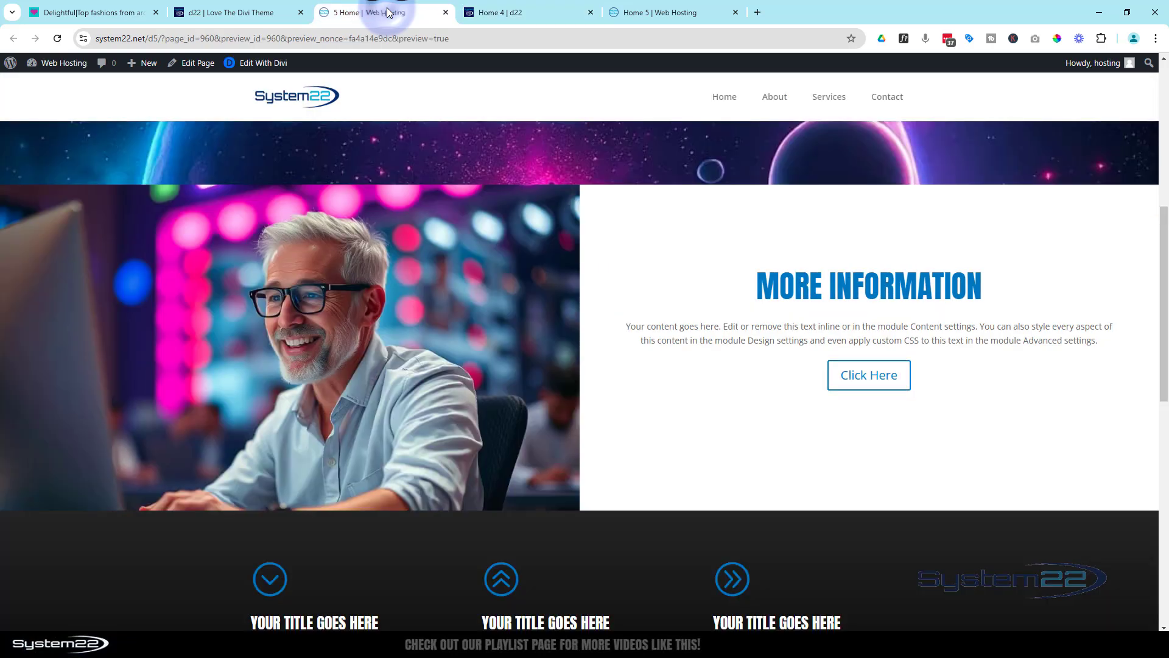
{"action": "left_click", "coordinate": [520, 15]}
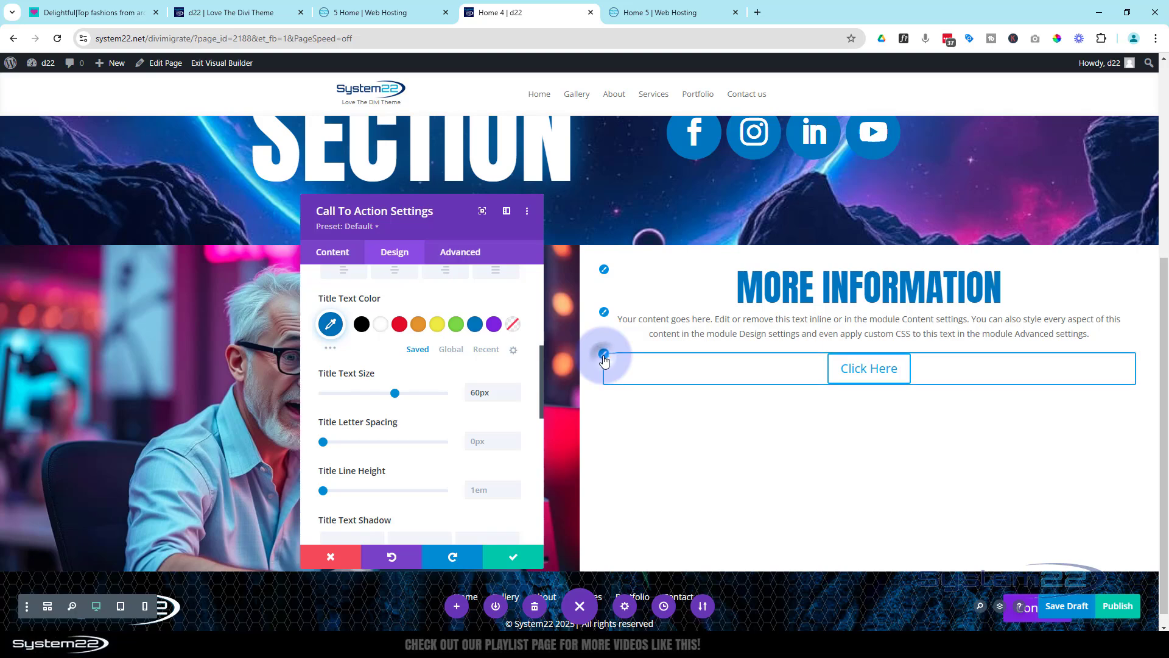
{"action": "left_click", "coordinate": [604, 356]}
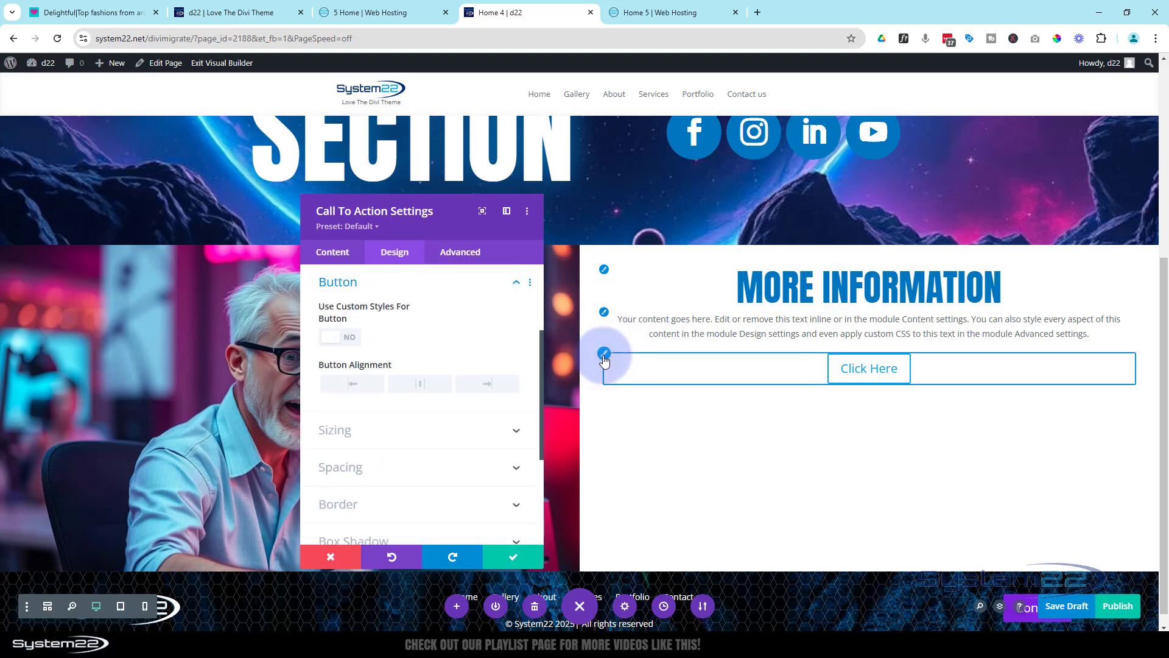
{"action": "left_click", "coordinate": [352, 345]}
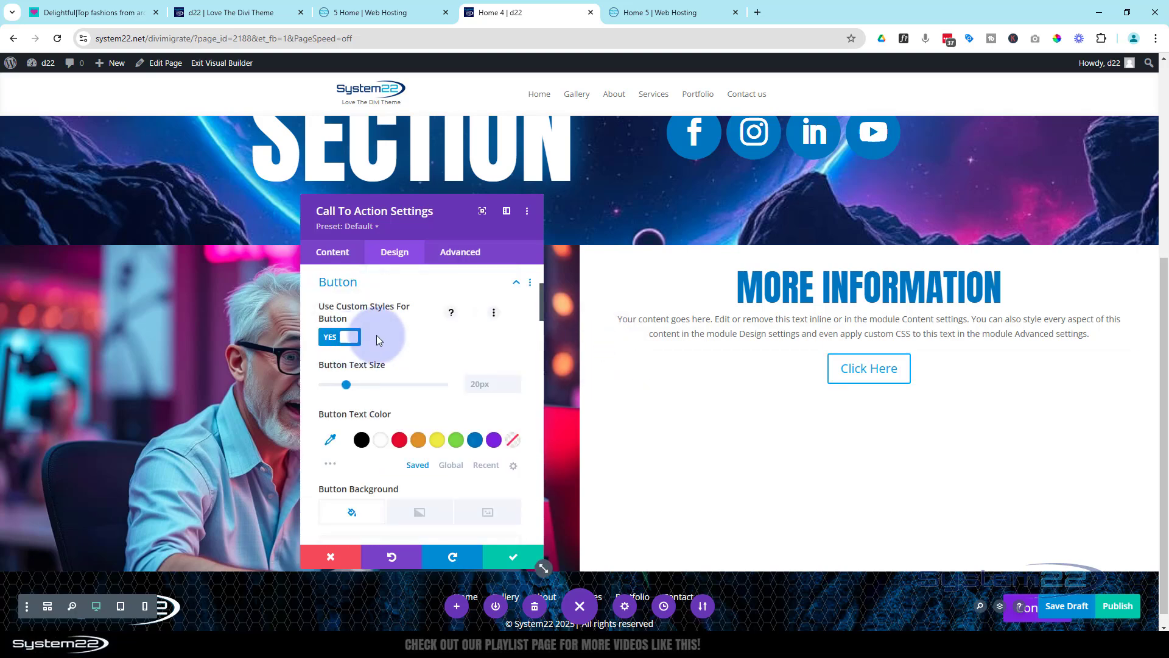
{"action": "scroll", "coordinate": [404, 330], "scroll_direction": "down", "scroll_amount": 2}
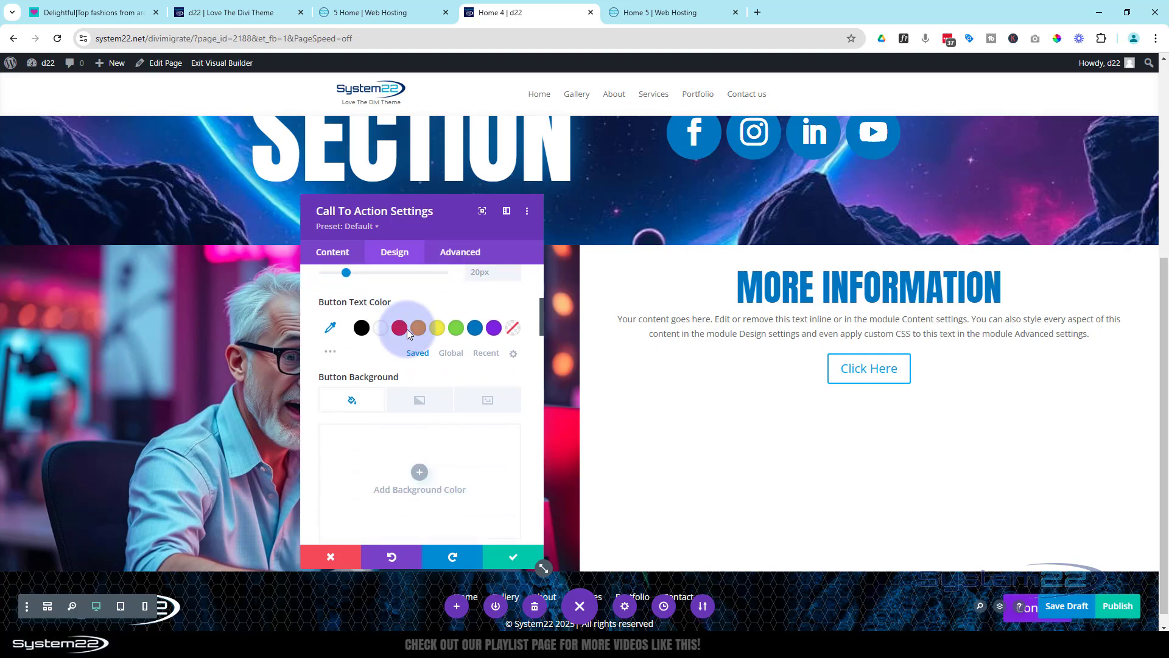
{"action": "left_click", "coordinate": [476, 319]}
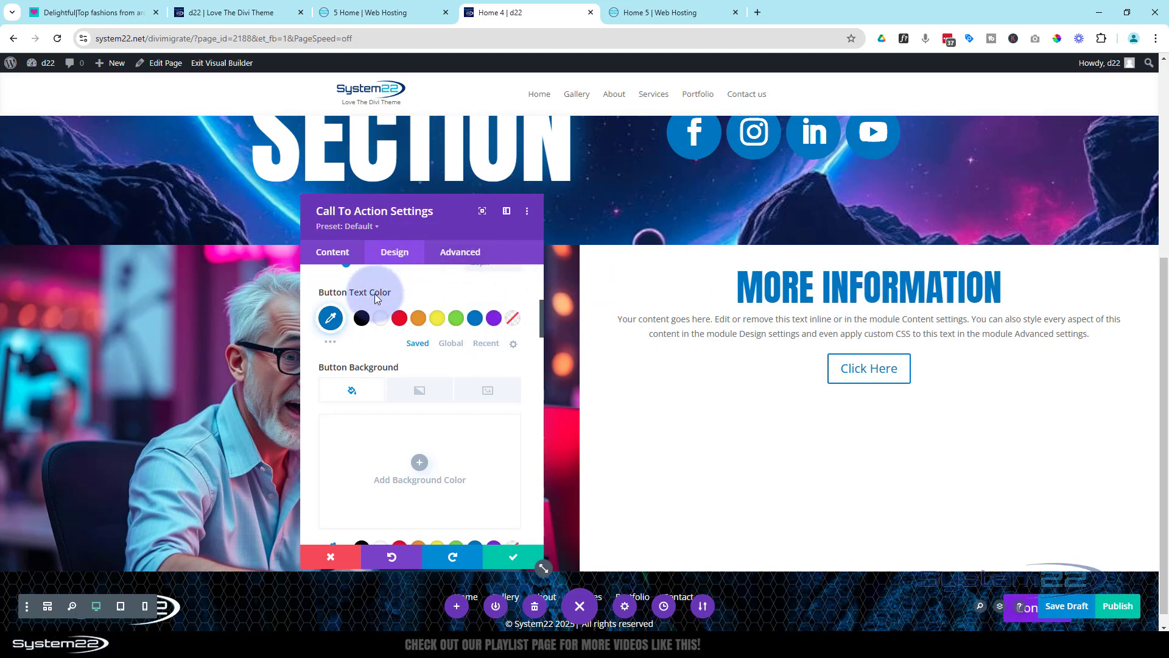
Set the More Information call to action's top padding to 15%, apply the module settings and save the page as a draft
{"action": "scroll", "coordinate": [375, 295], "scroll_direction": "up", "scroll_amount": 2}
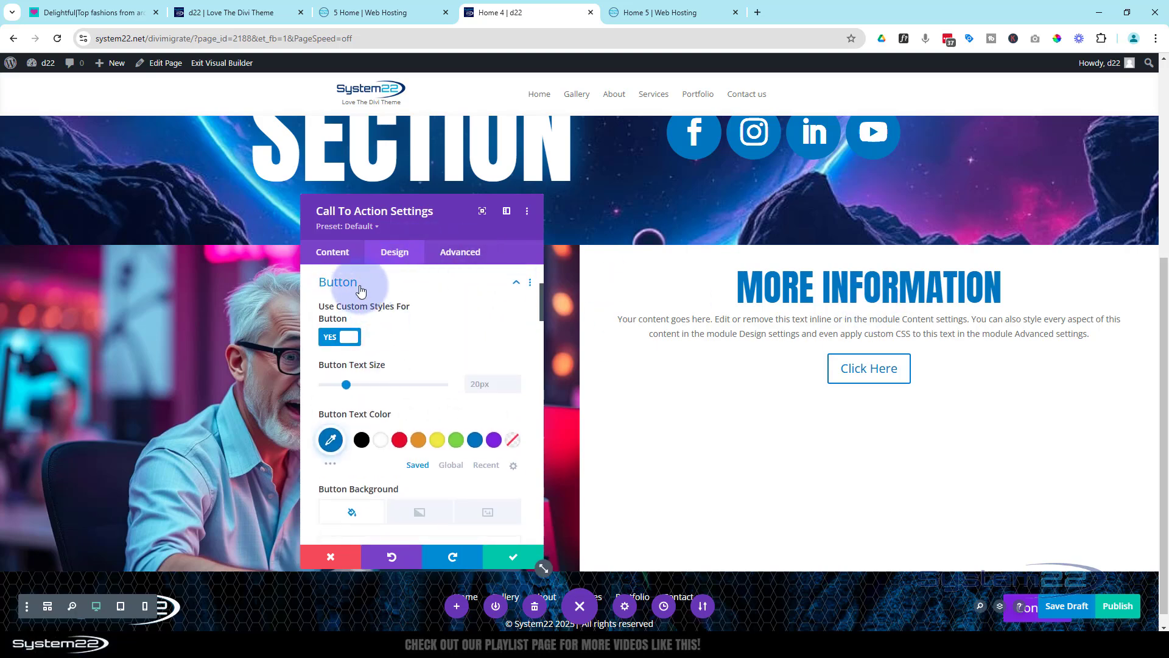
{"action": "left_click", "coordinate": [359, 286]}
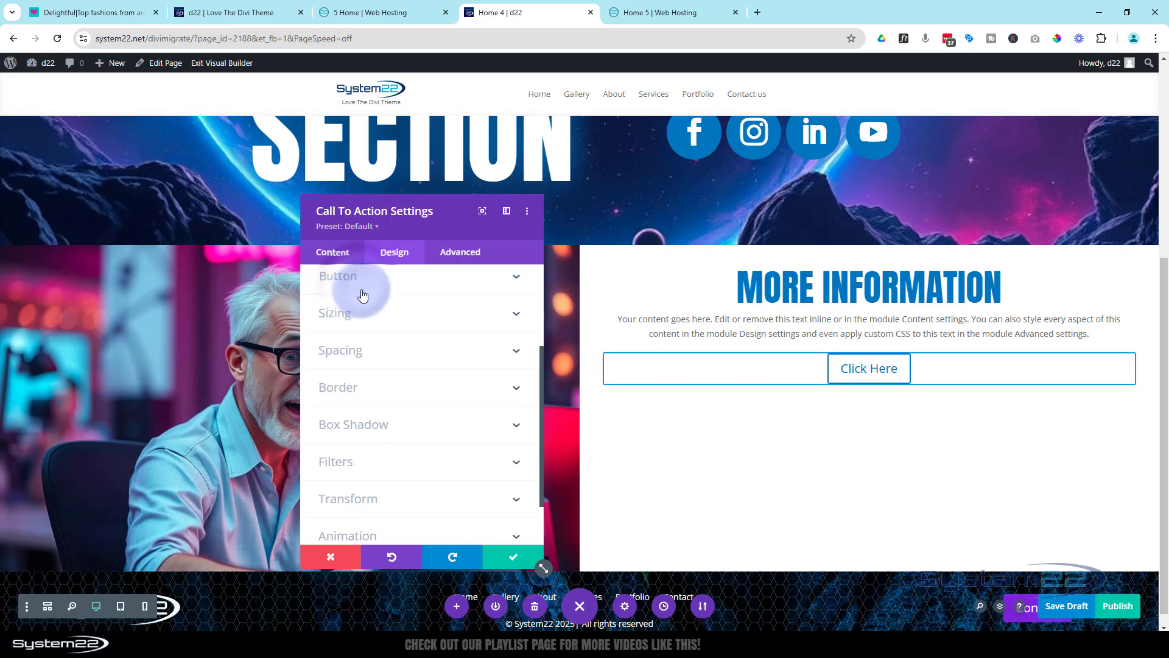
{"action": "left_click", "coordinate": [367, 352]}
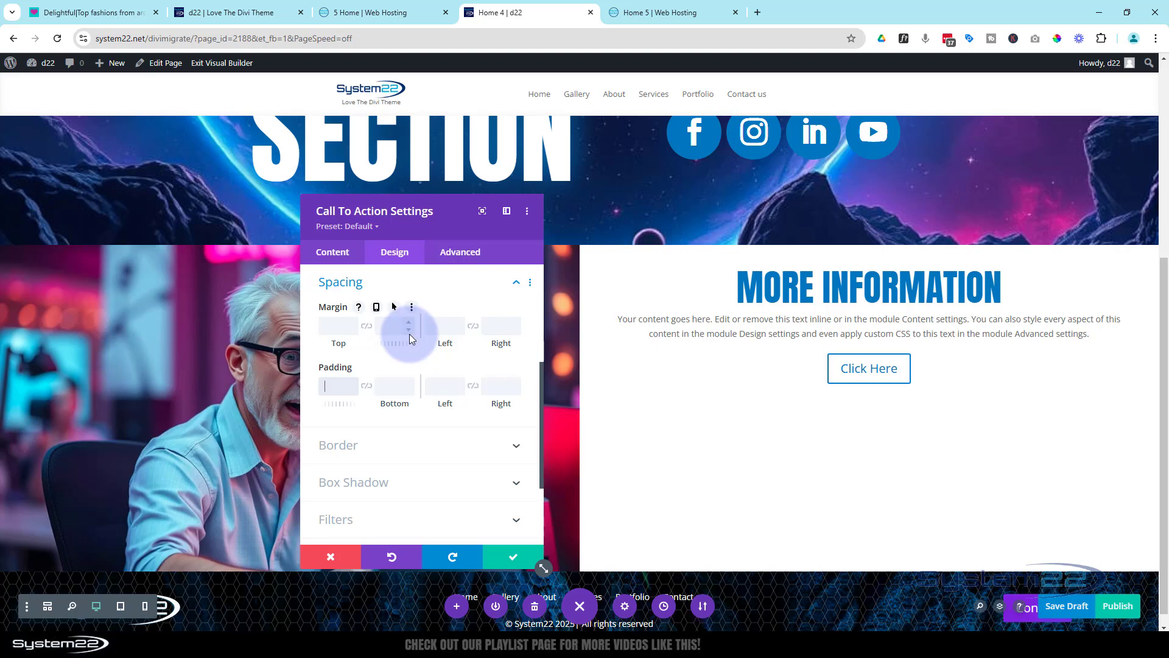
{"action": "type", "text": "20px%"}
{"action": "key", "text": "Return"}
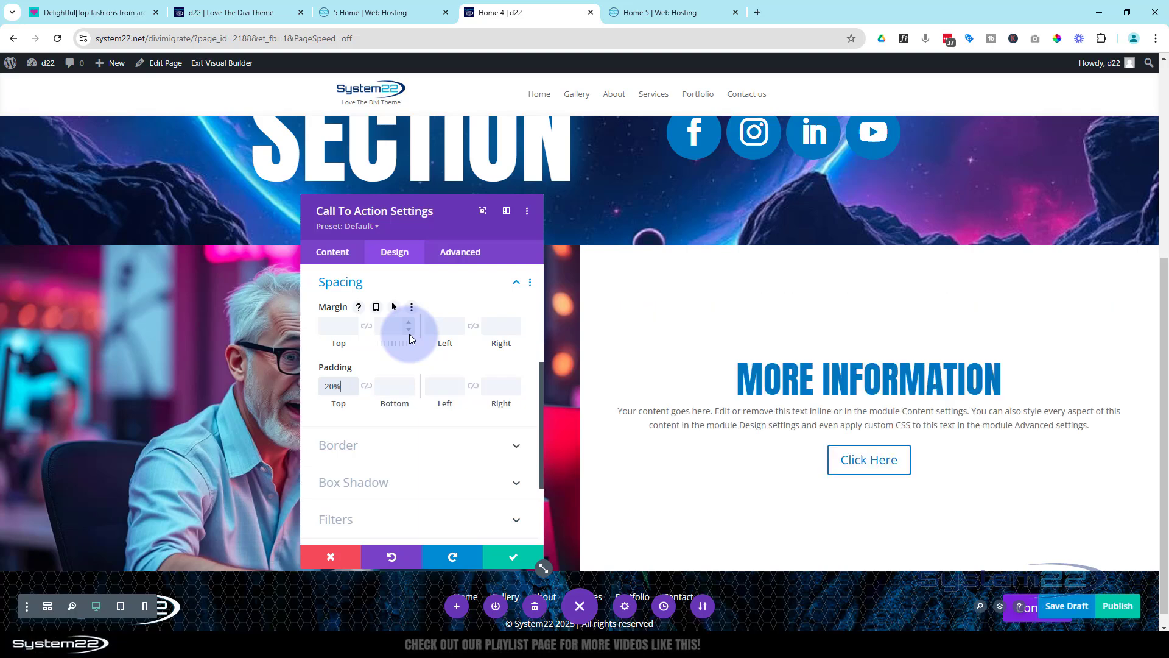
{"action": "left_click", "coordinate": [353, 390]}
{"action": "left_click", "coordinate": [353, 390]}
{"action": "left_click", "coordinate": [353, 390]}
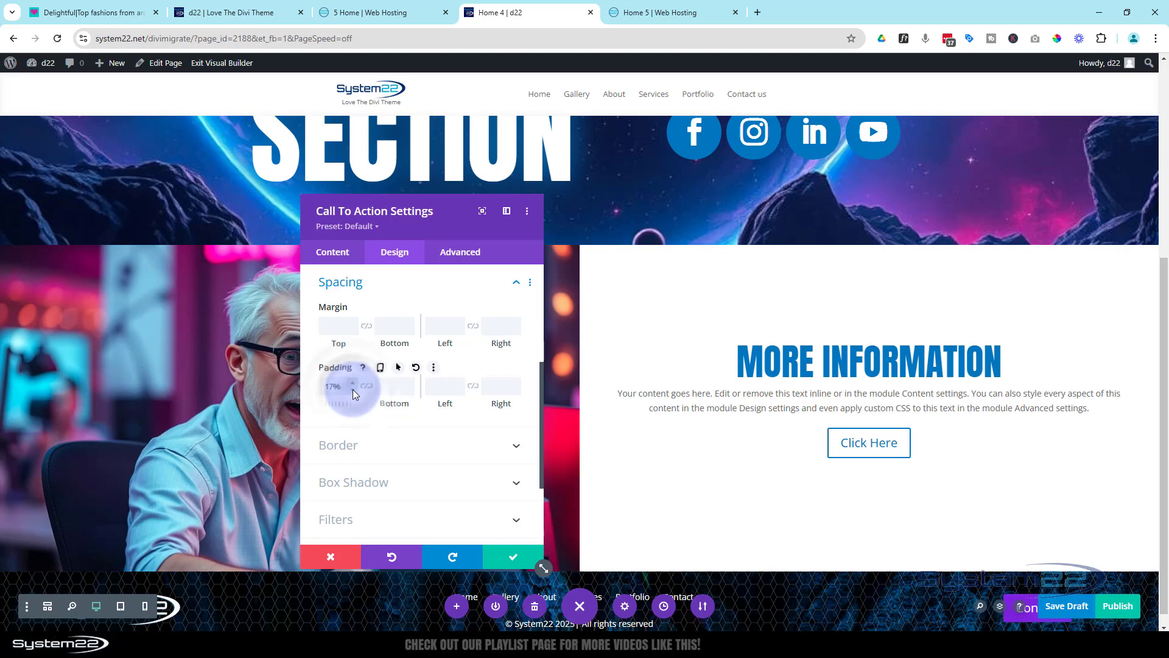
{"action": "left_click", "coordinate": [353, 389]}
{"action": "left_click", "coordinate": [352, 390]}
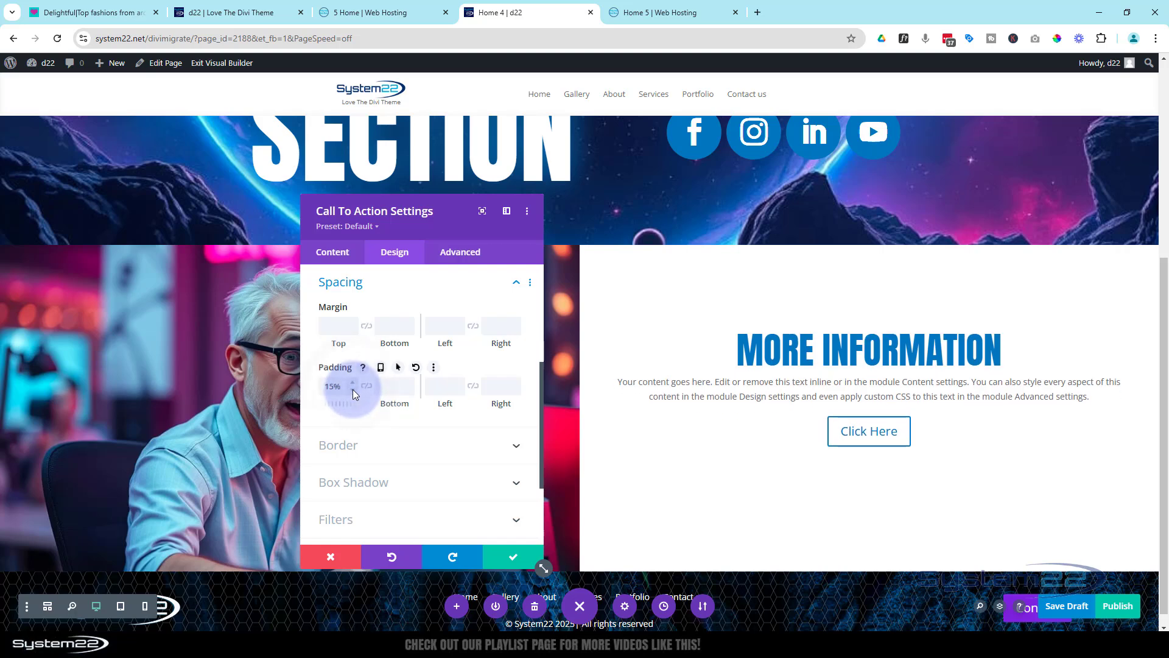
{"action": "left_click", "coordinate": [522, 565]}
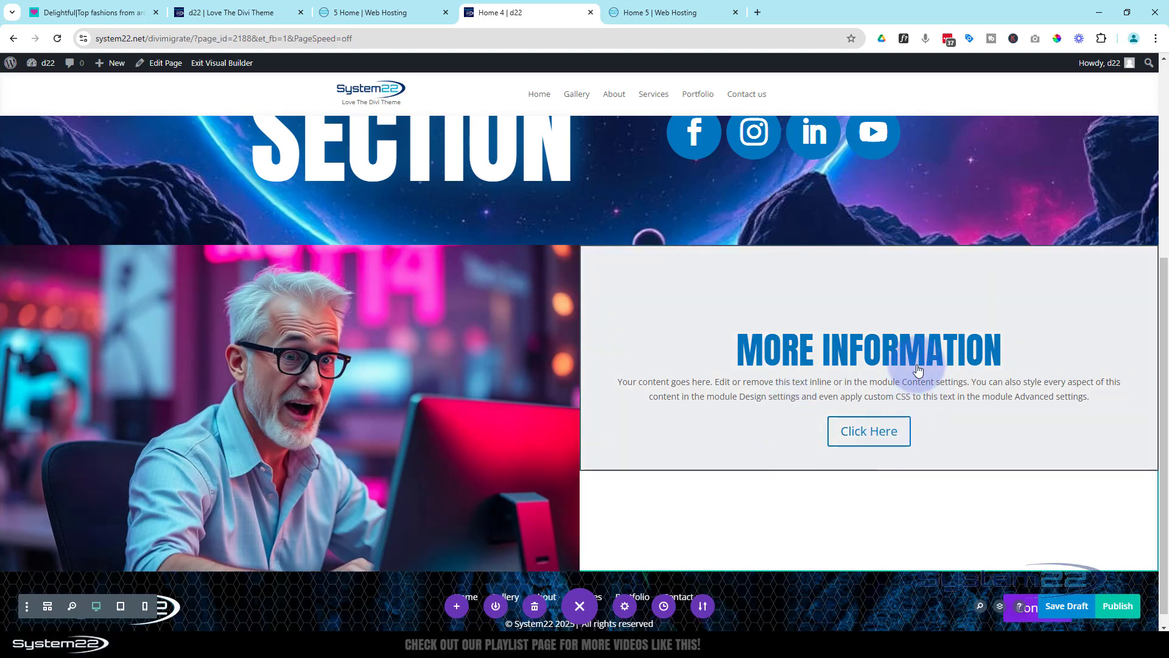
{"action": "left_click", "coordinate": [1058, 606]}
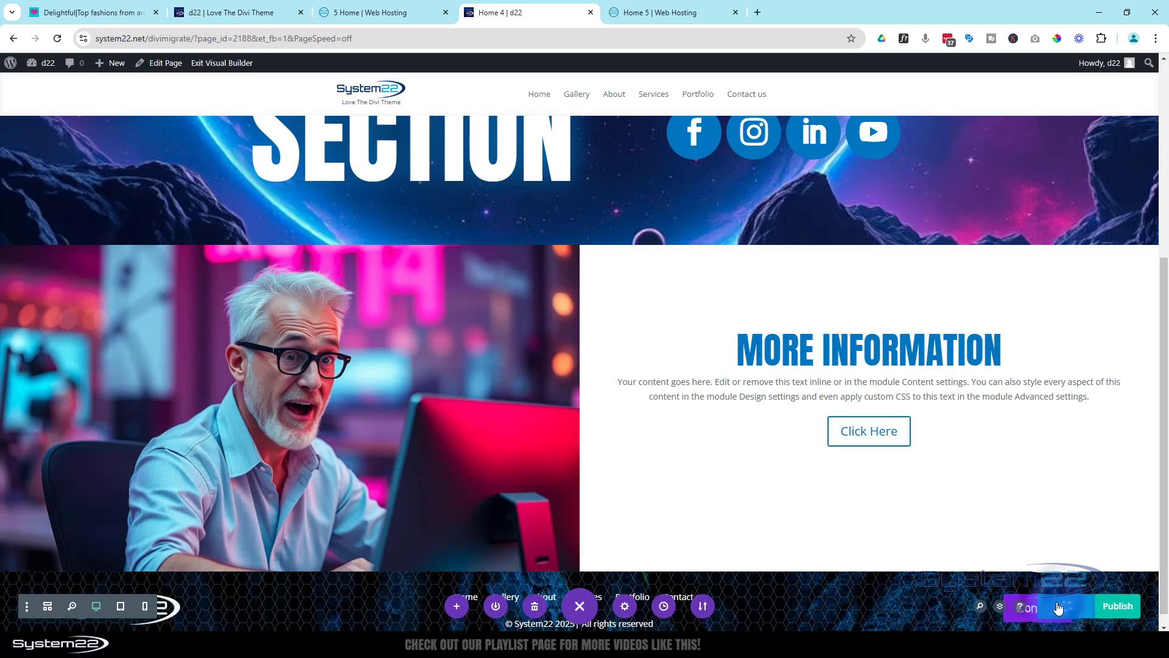
On the Divi 5 Home 5 page, add a regular section with a row of two equal columns below the hero section
{"action": "left_click", "coordinate": [674, 12]}
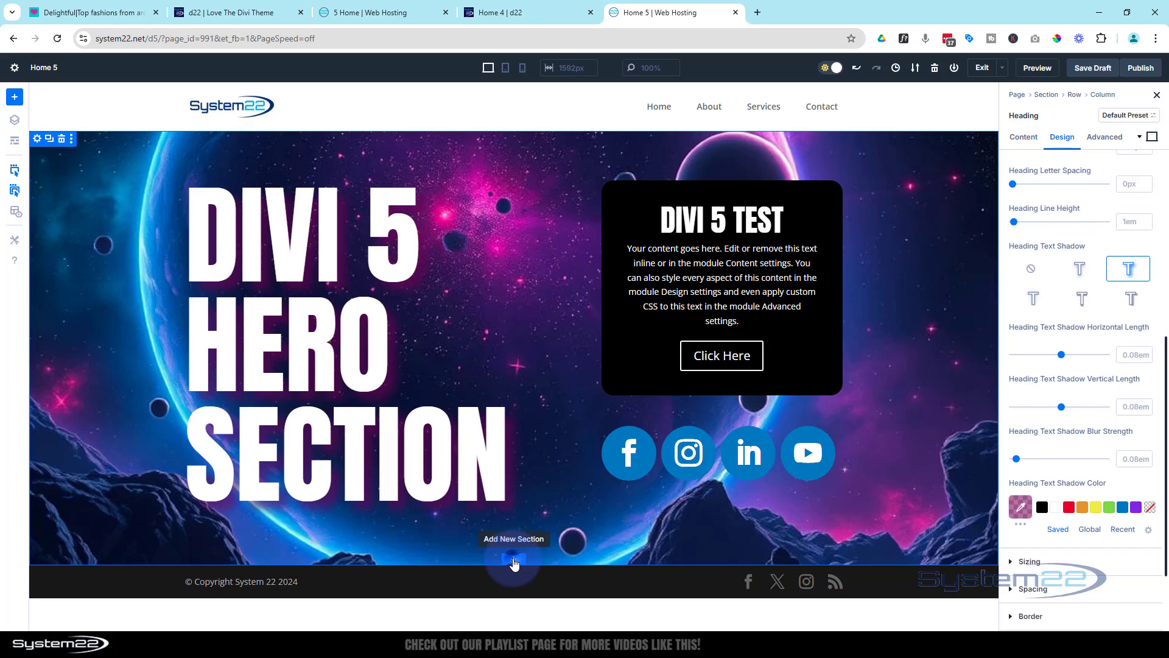
{"action": "left_click", "coordinate": [514, 561]}
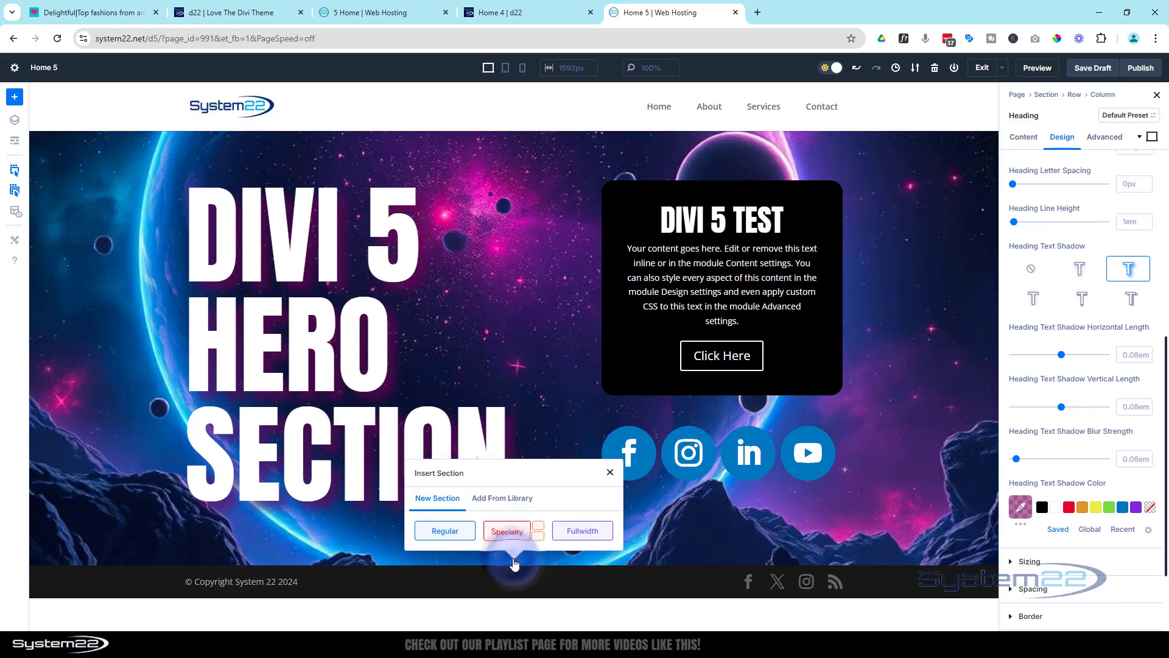
{"action": "left_click", "coordinate": [444, 531]}
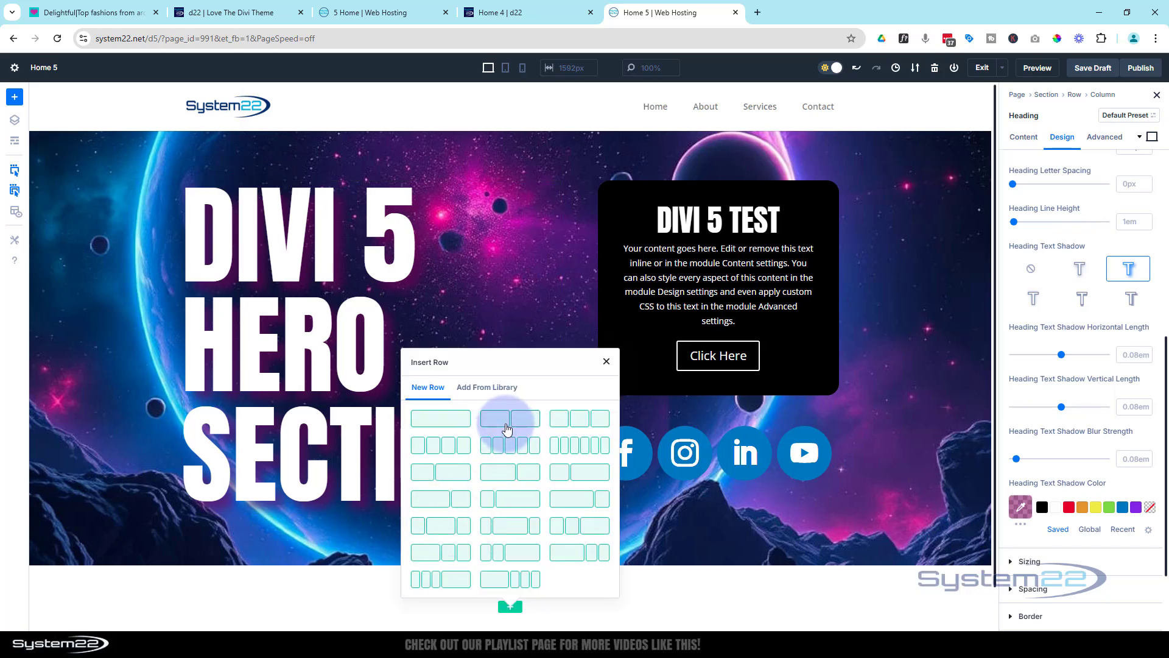
{"action": "left_click", "coordinate": [507, 420]}
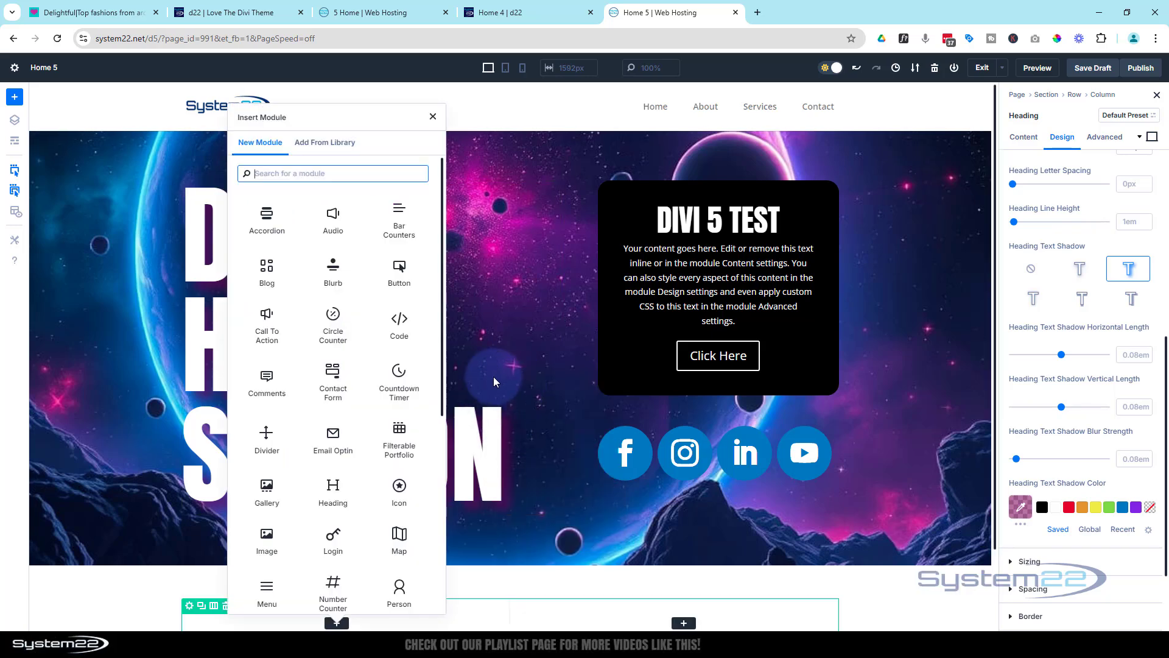
Insert an Image module in the new row's first column, using the library picture of the surprised gray-haired man with glasses at a computer
{"action": "scroll", "coordinate": [325, 255], "scroll_direction": "down", "scroll_amount": 3}
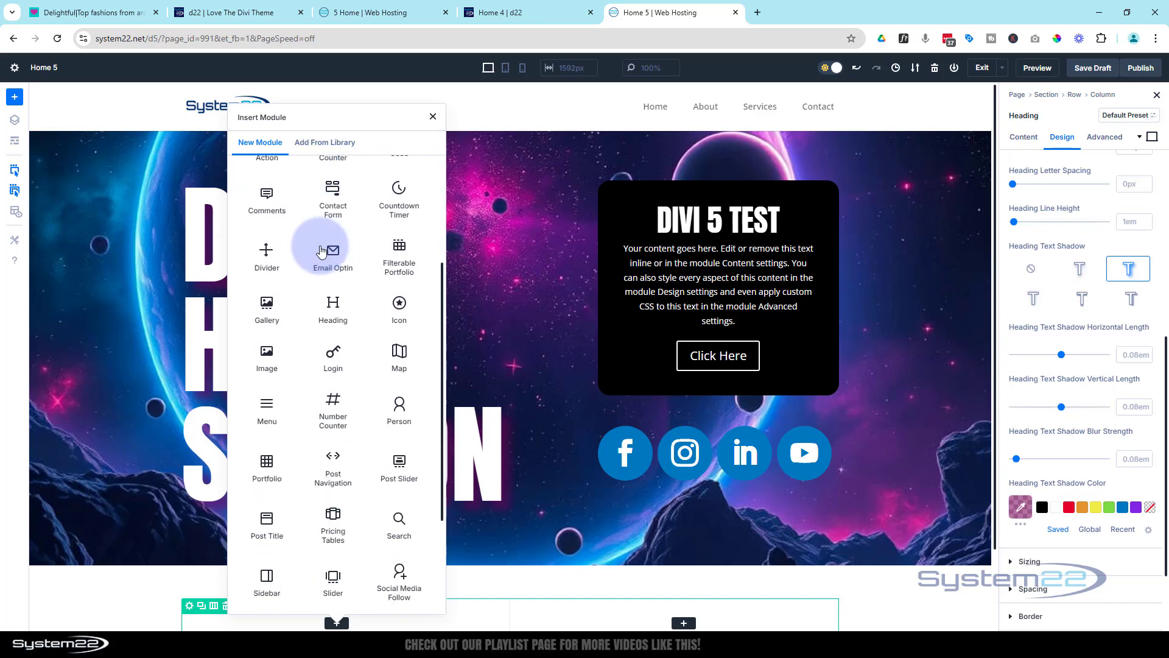
{"action": "left_click", "coordinate": [268, 357]}
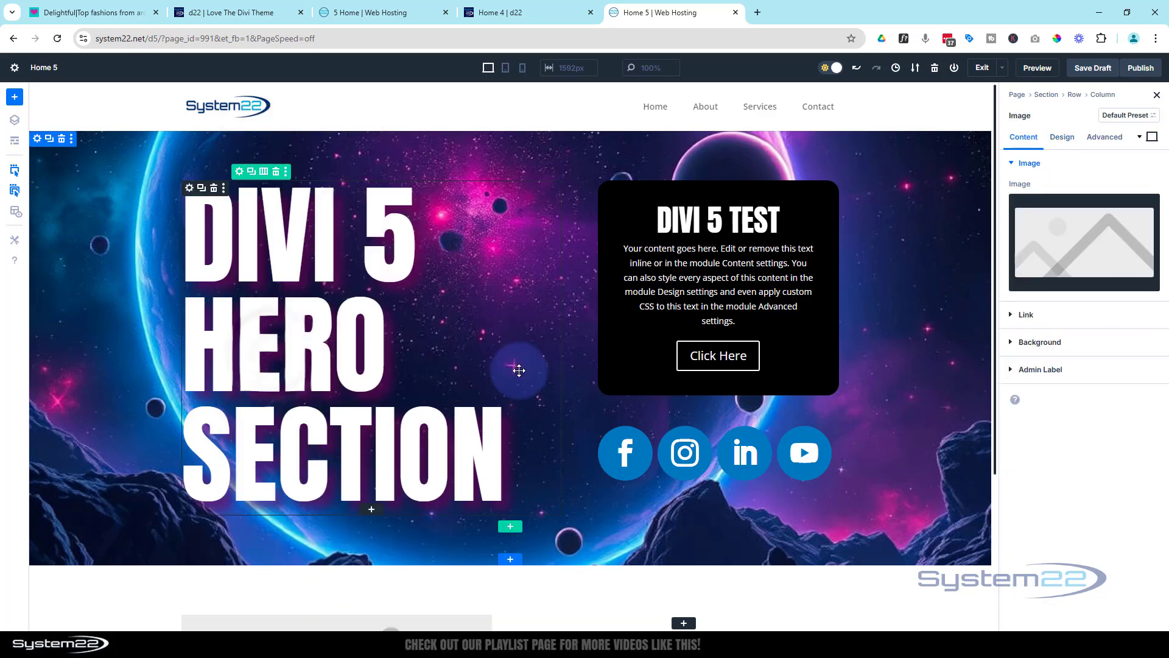
{"action": "scroll", "coordinate": [518, 375], "scroll_direction": "down", "scroll_amount": 2}
{"action": "scroll", "coordinate": [519, 370], "scroll_direction": "down", "scroll_amount": 2}
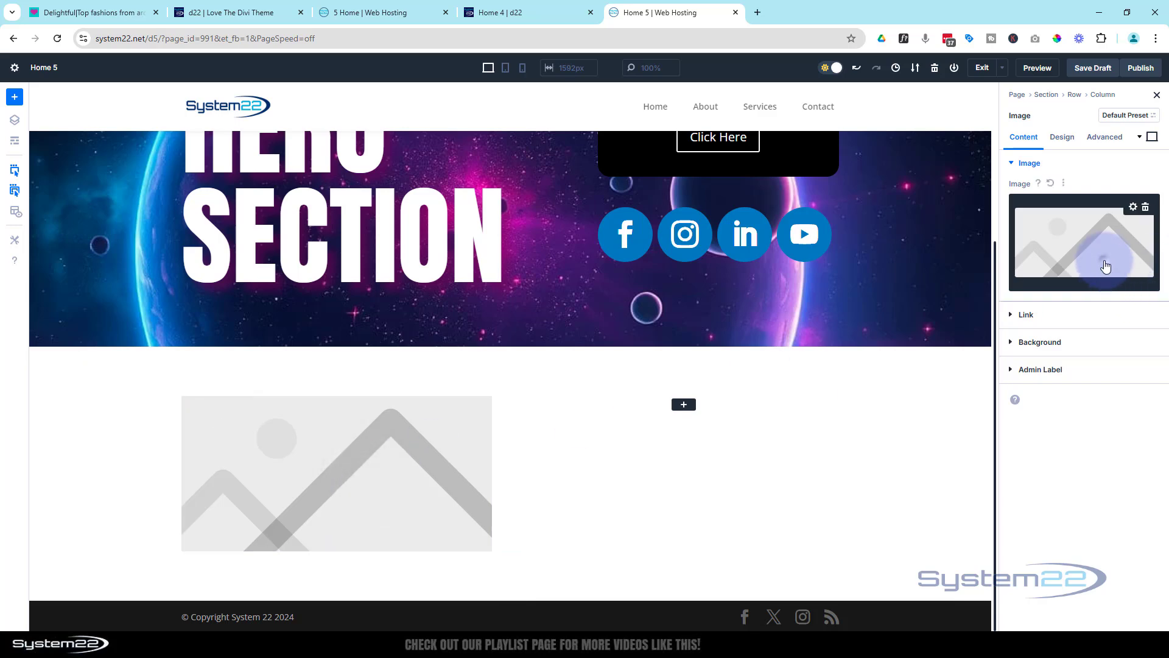
{"action": "left_click", "coordinate": [1103, 263]}
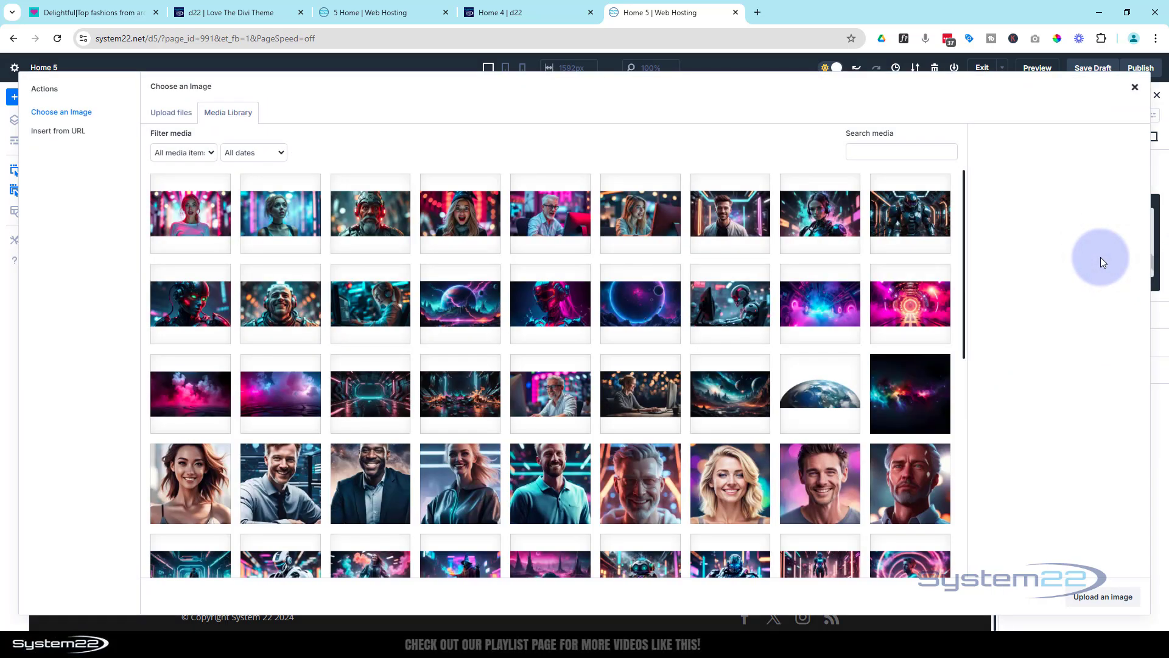
{"action": "left_click", "coordinate": [550, 210]}
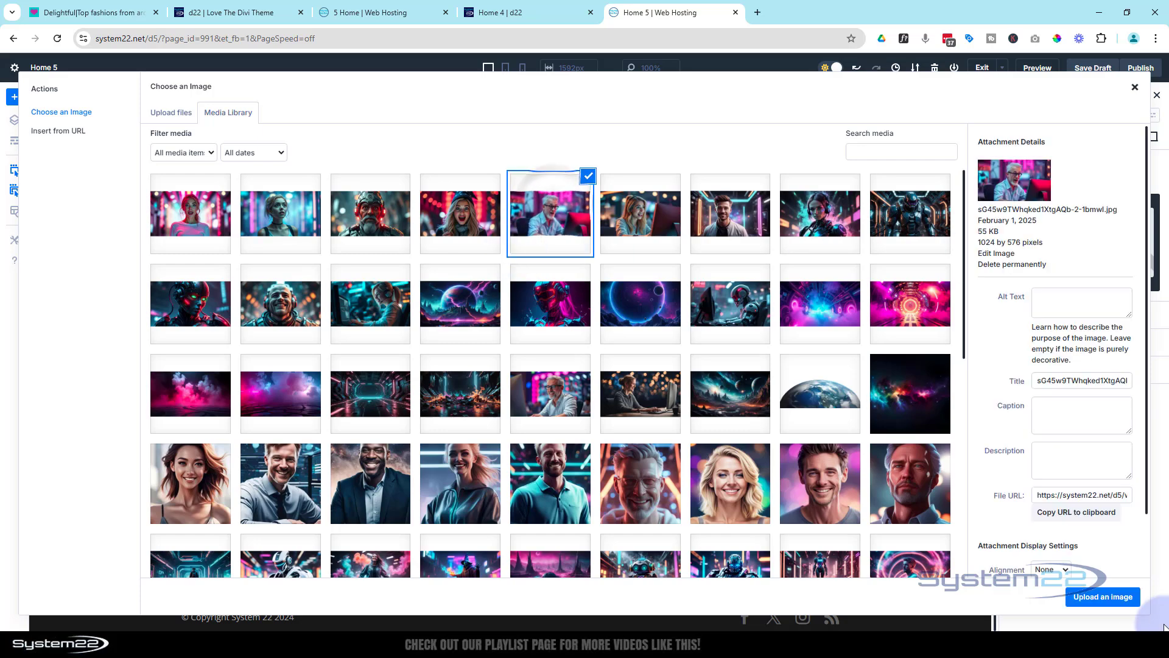
{"action": "left_click", "coordinate": [1092, 601]}
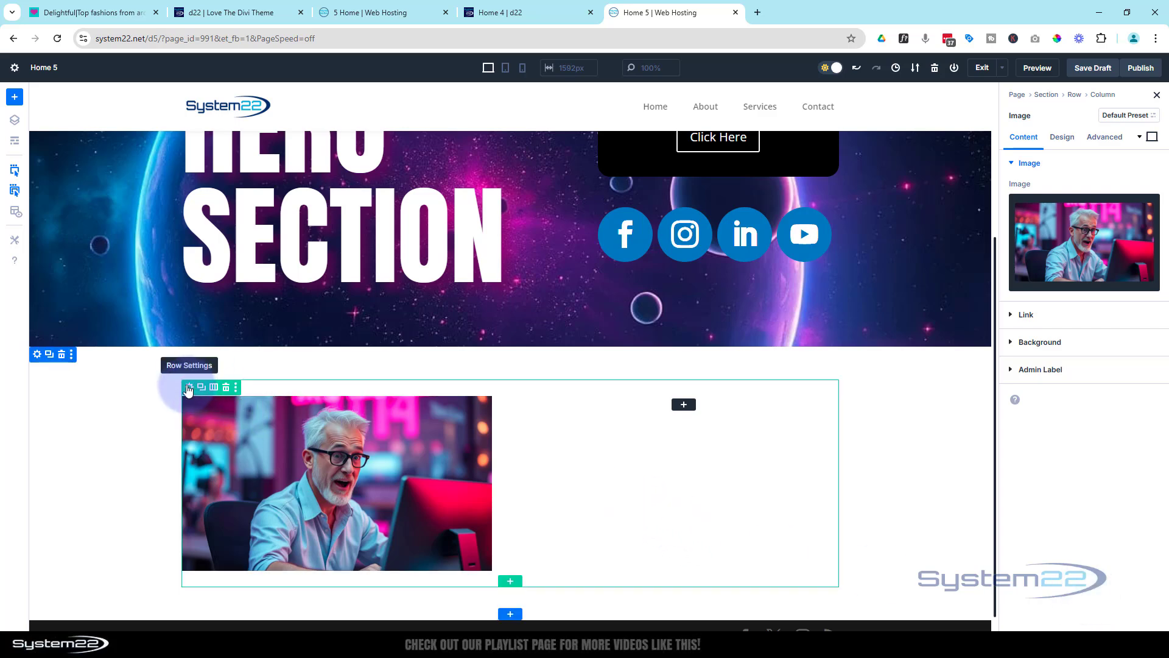
Give the image row a custom gutter width of 1 and set both its width and max width to 100%
{"action": "left_click", "coordinate": [188, 388]}
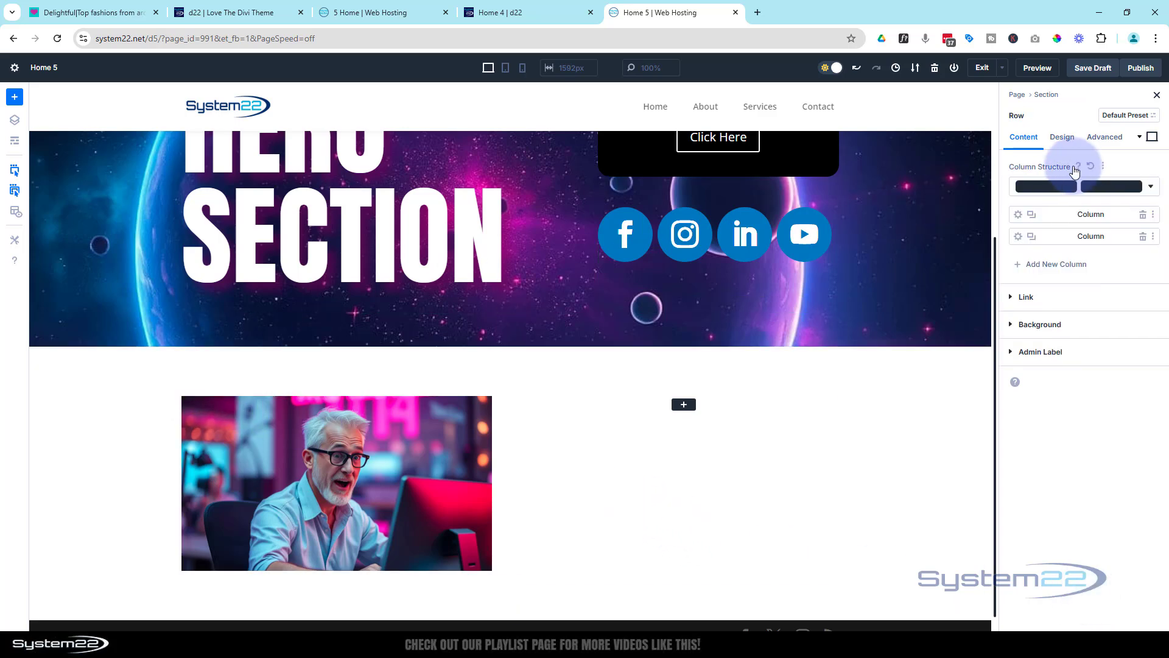
{"action": "left_click", "coordinate": [1067, 143]}
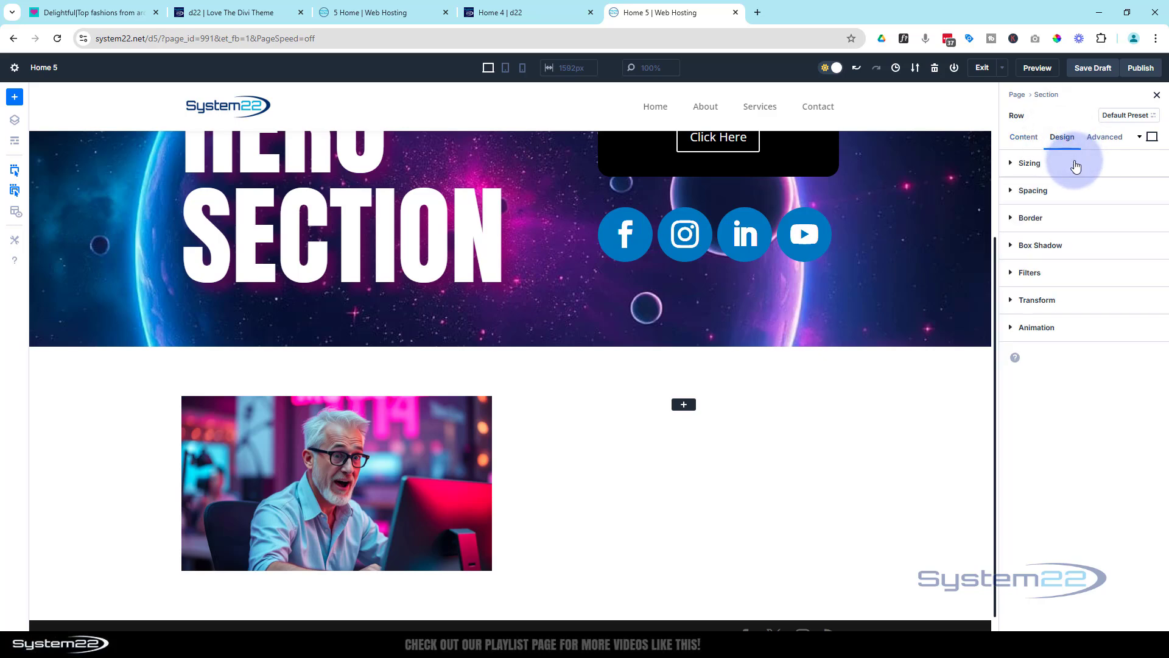
{"action": "left_click", "coordinate": [1077, 165]}
{"action": "left_click", "coordinate": [1021, 201]}
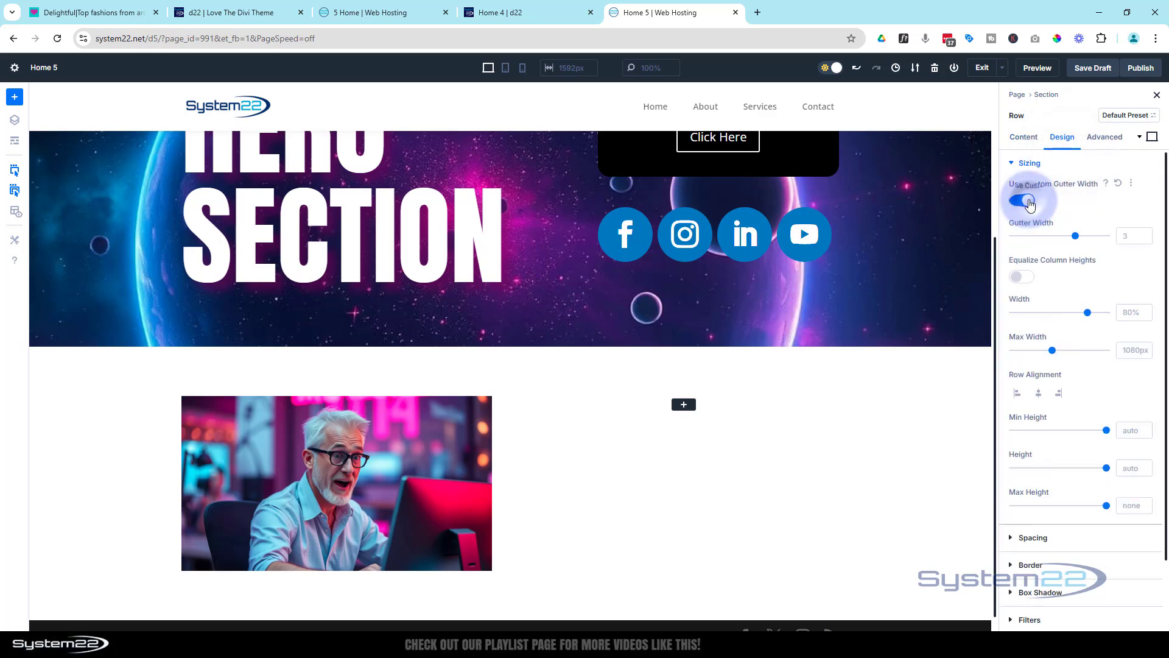
{"action": "left_click_drag", "start_coordinate": [1067, 234], "coordinate": [1006, 238]}
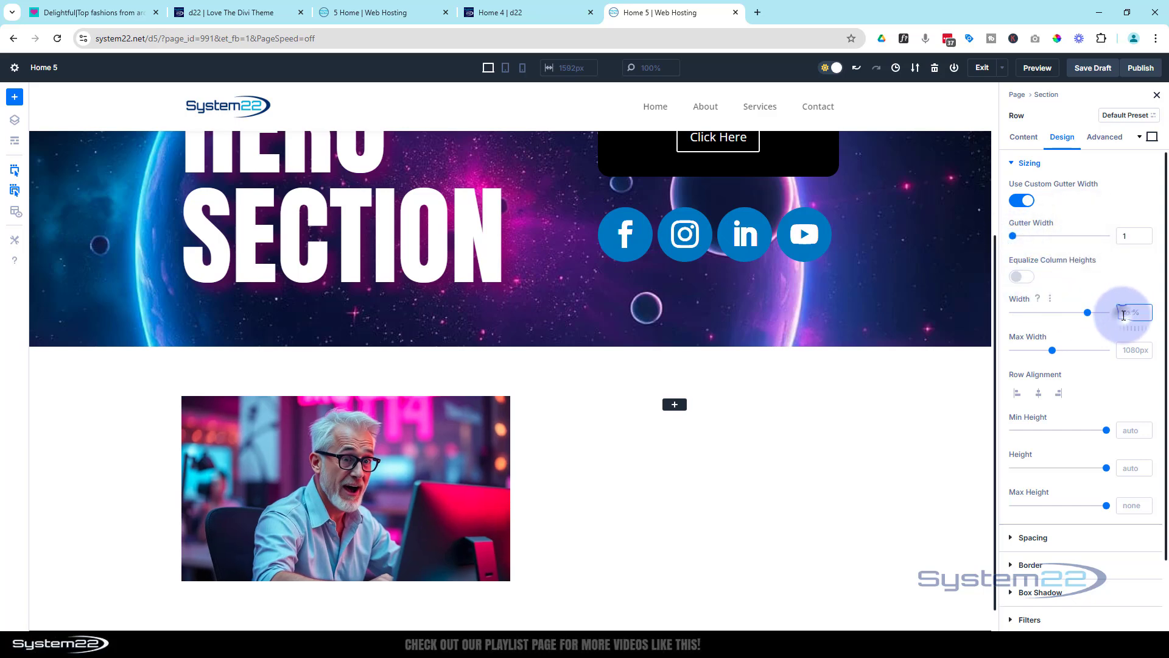
{"action": "left_click_drag", "start_coordinate": [1089, 312], "coordinate": [1115, 311]}
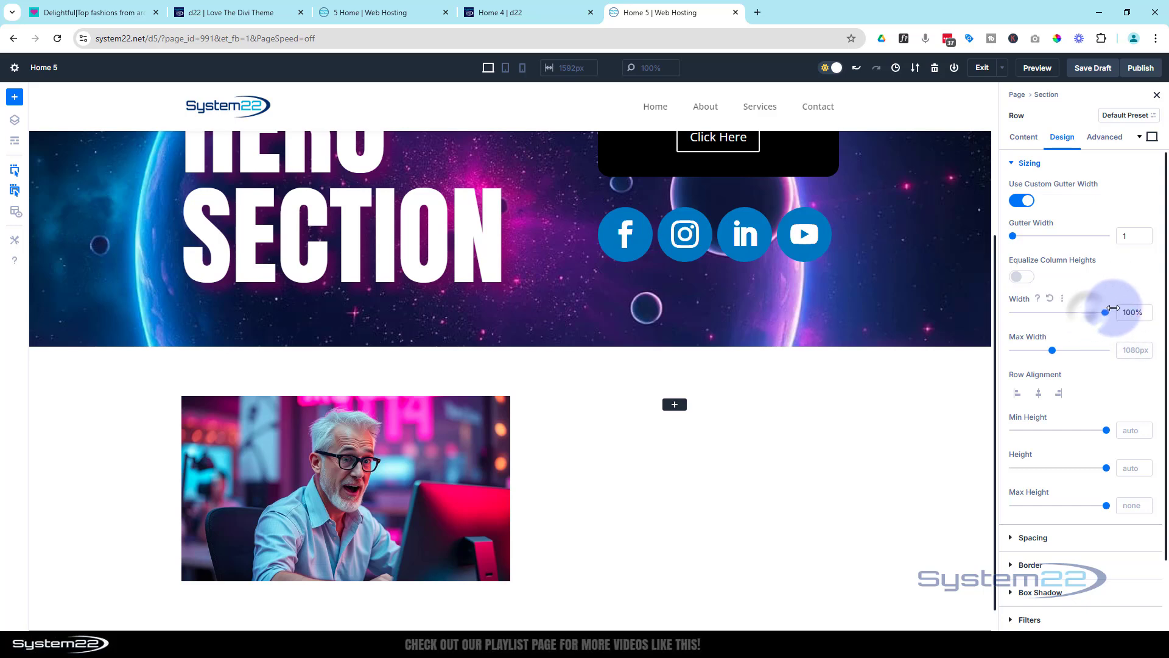
{"action": "left_click", "coordinate": [1123, 345]}
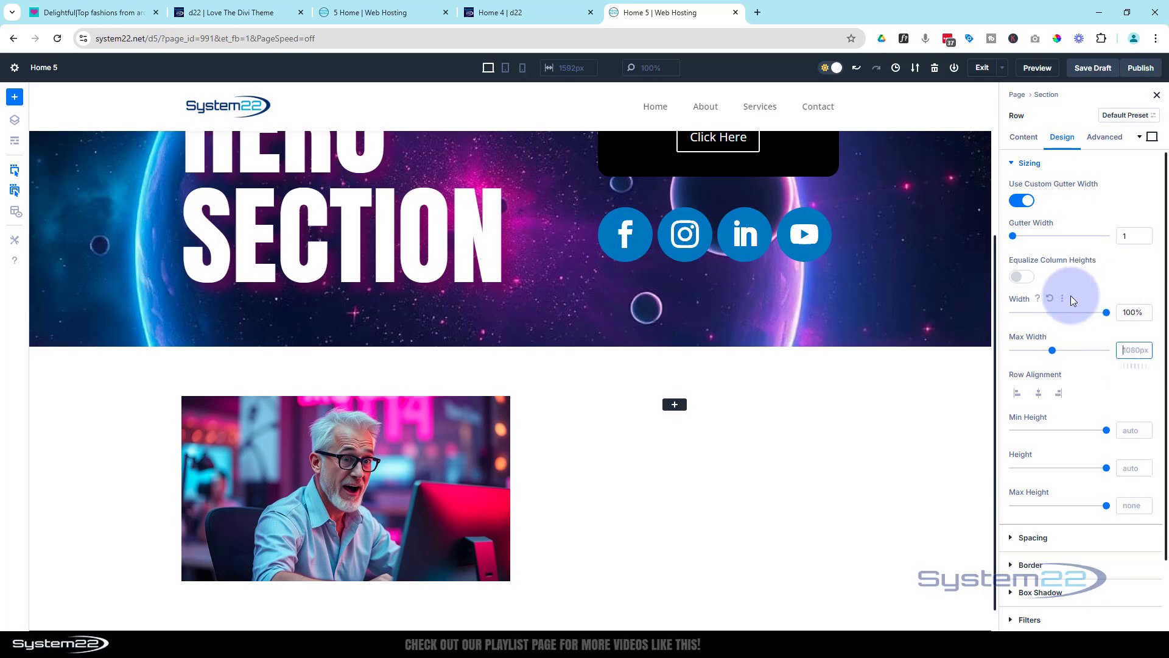
{"action": "type", "text": "100%"}
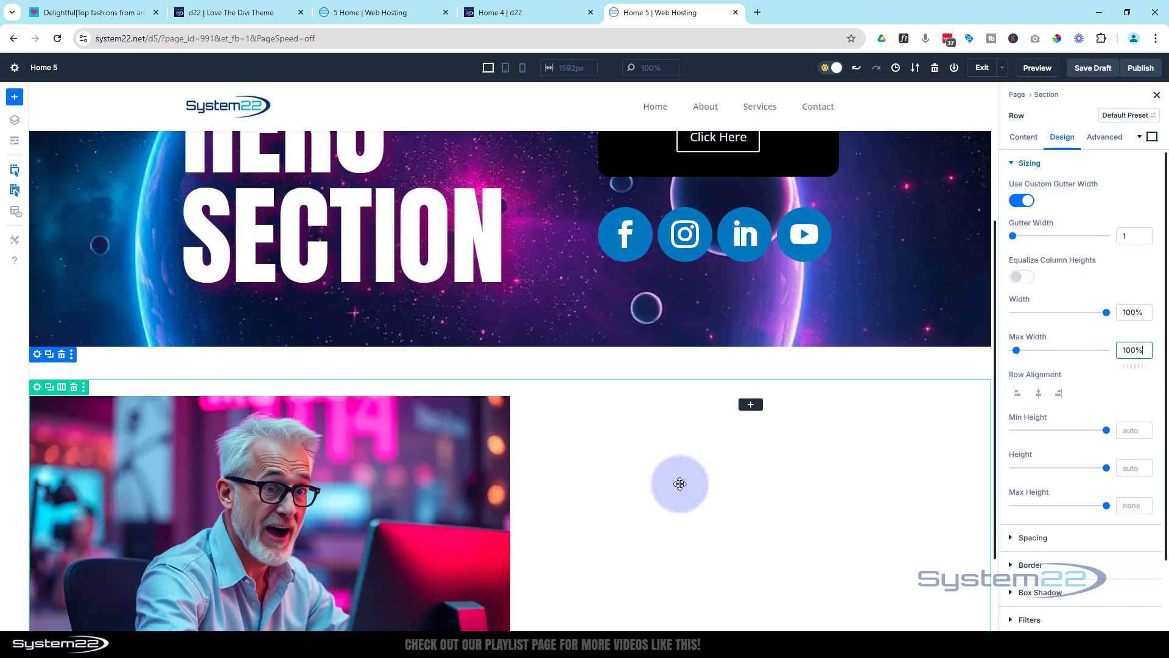
Set the image row's top and bottom padding to 0px, with the two values linked
{"action": "scroll", "coordinate": [680, 483], "scroll_direction": "down", "scroll_amount": 2}
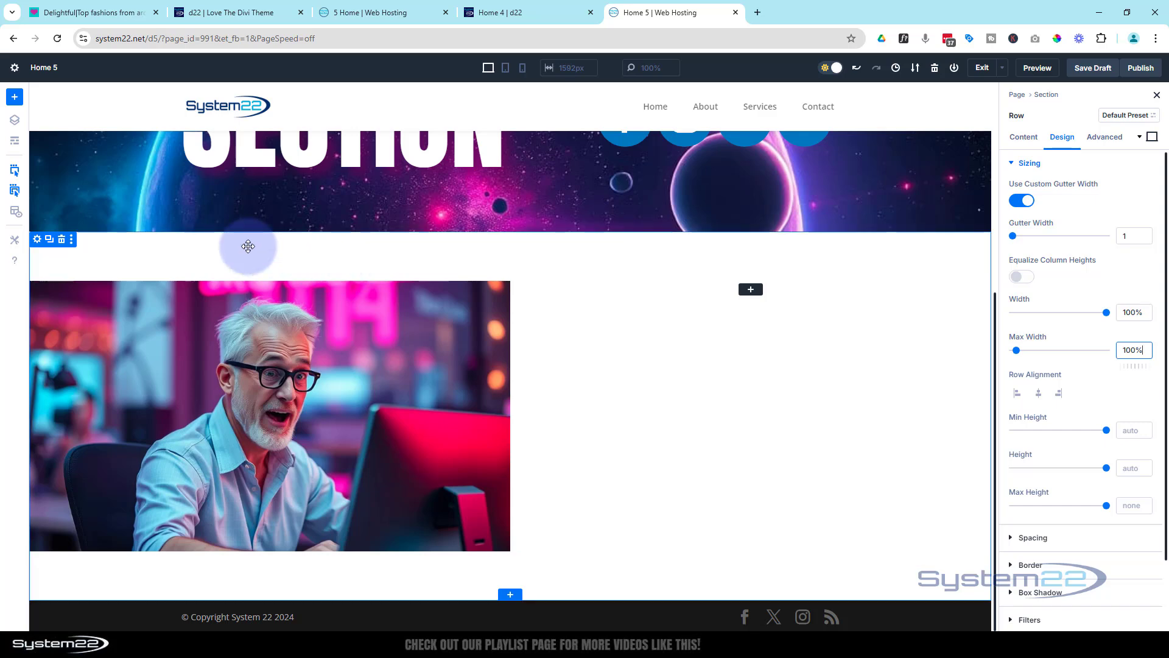
{"action": "left_click", "coordinate": [1026, 165]}
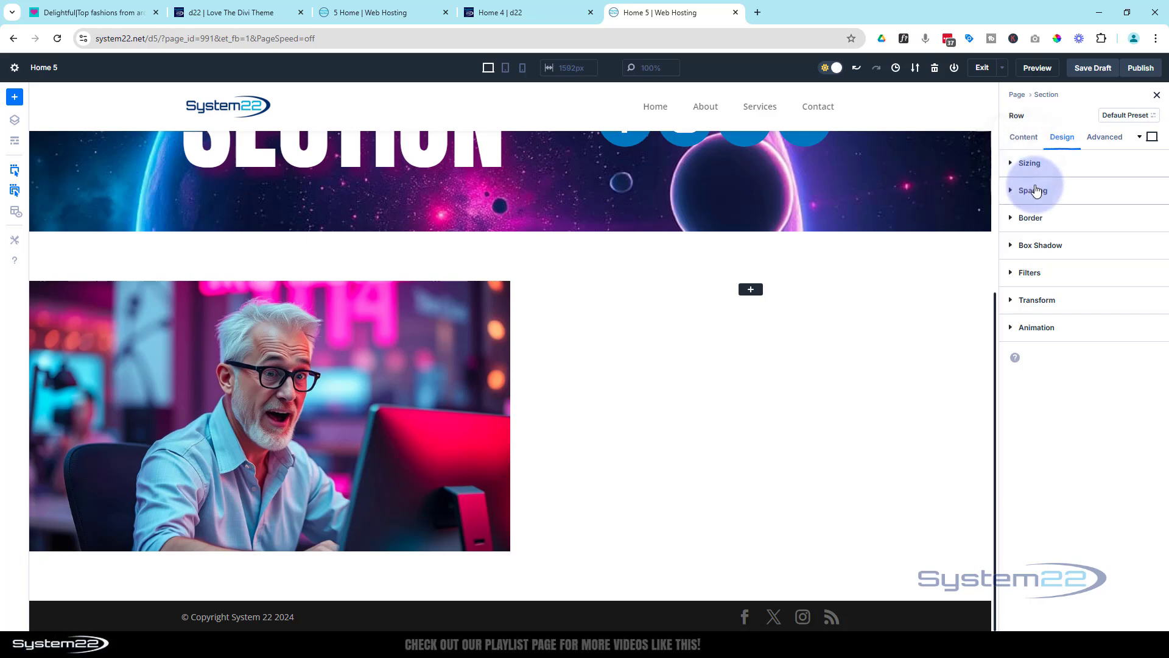
{"action": "left_click", "coordinate": [1032, 190]}
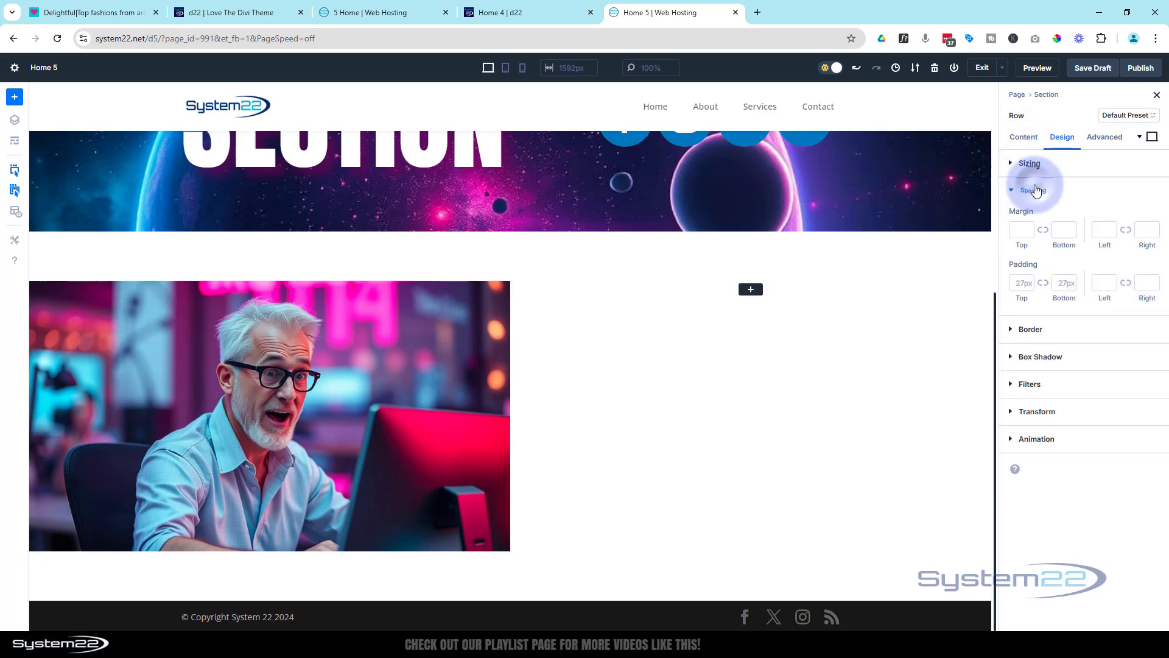
{"action": "left_click", "coordinate": [1022, 283]}
{"action": "type", "text": "0"}
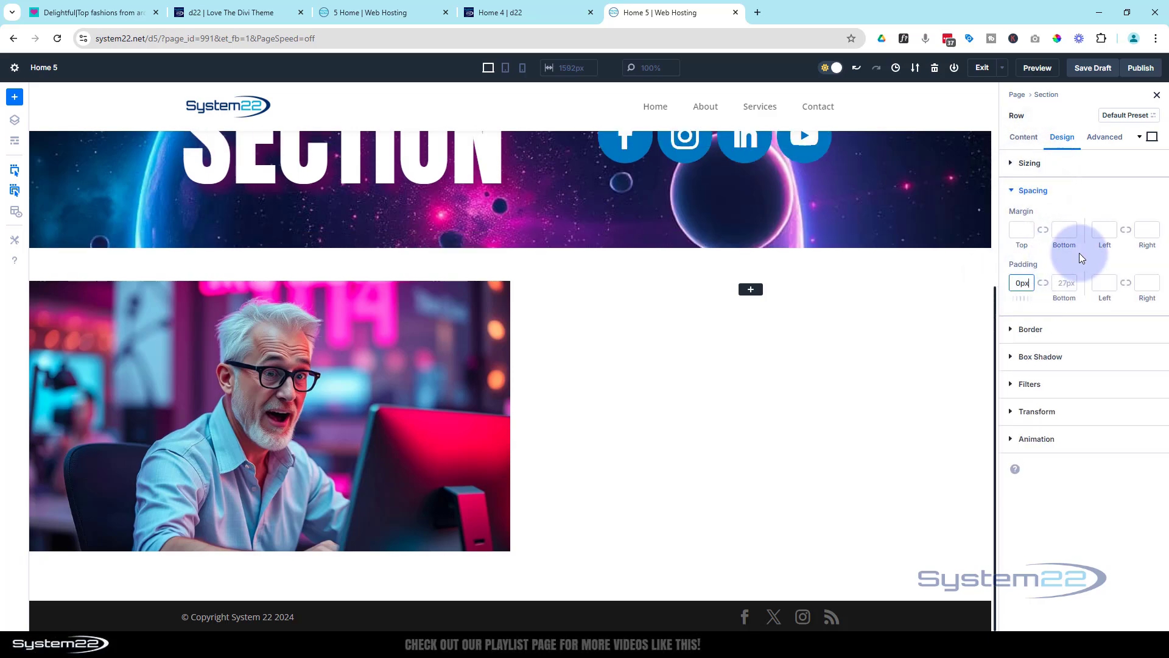
{"action": "left_click", "coordinate": [1042, 283]}
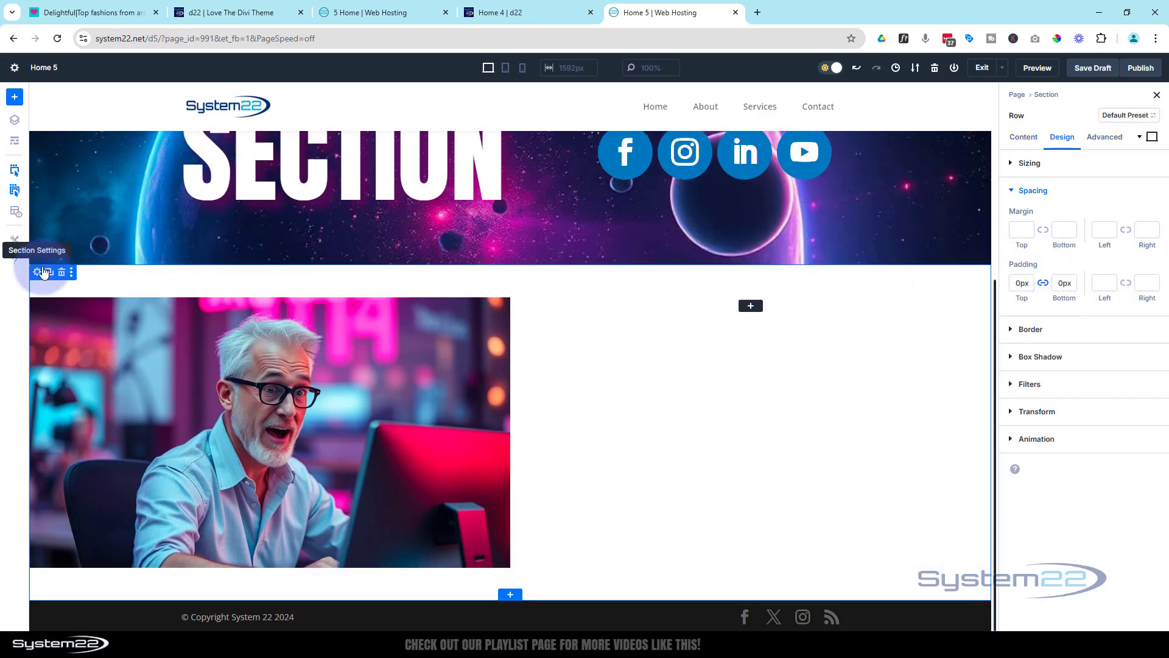
Set the top and bottom padding of the section containing the image to 0px, with the two values linked
{"action": "left_click", "coordinate": [38, 279]}
{"action": "left_click", "coordinate": [1072, 139]}
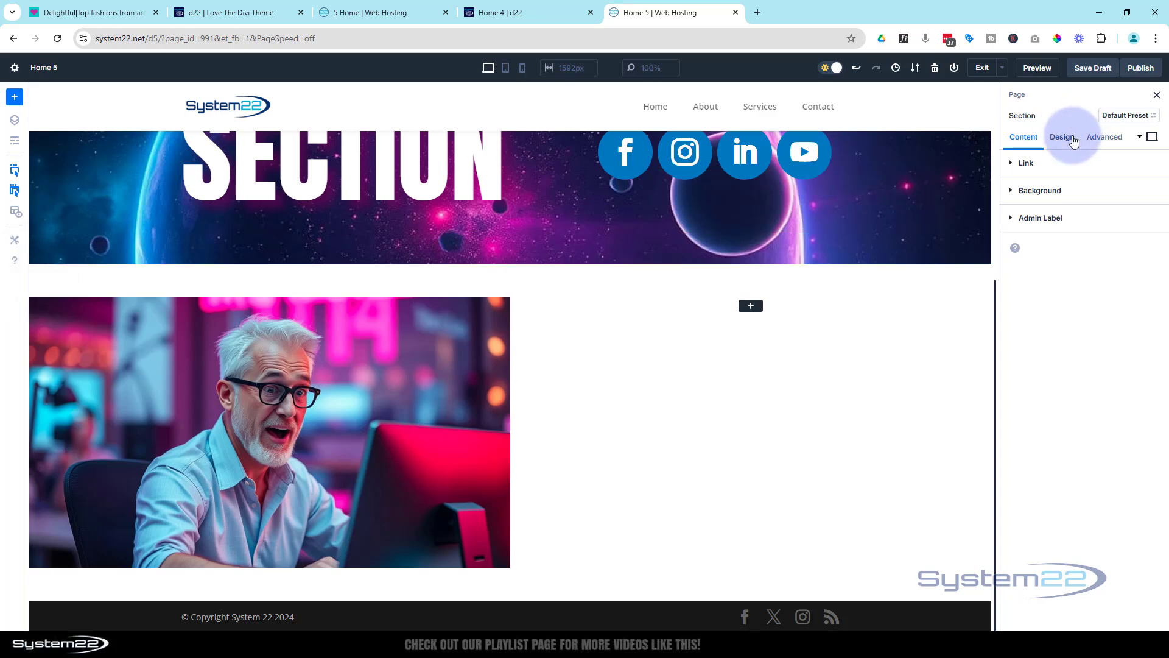
{"action": "left_click", "coordinate": [1054, 245]}
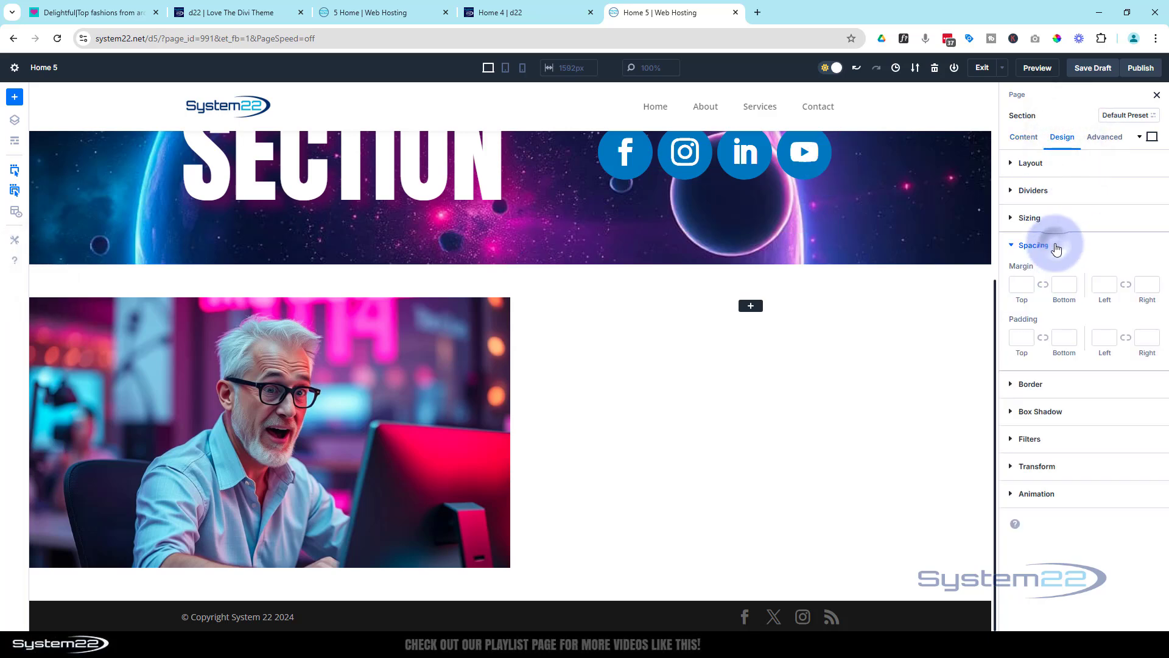
{"action": "left_click", "coordinate": [1015, 336]}
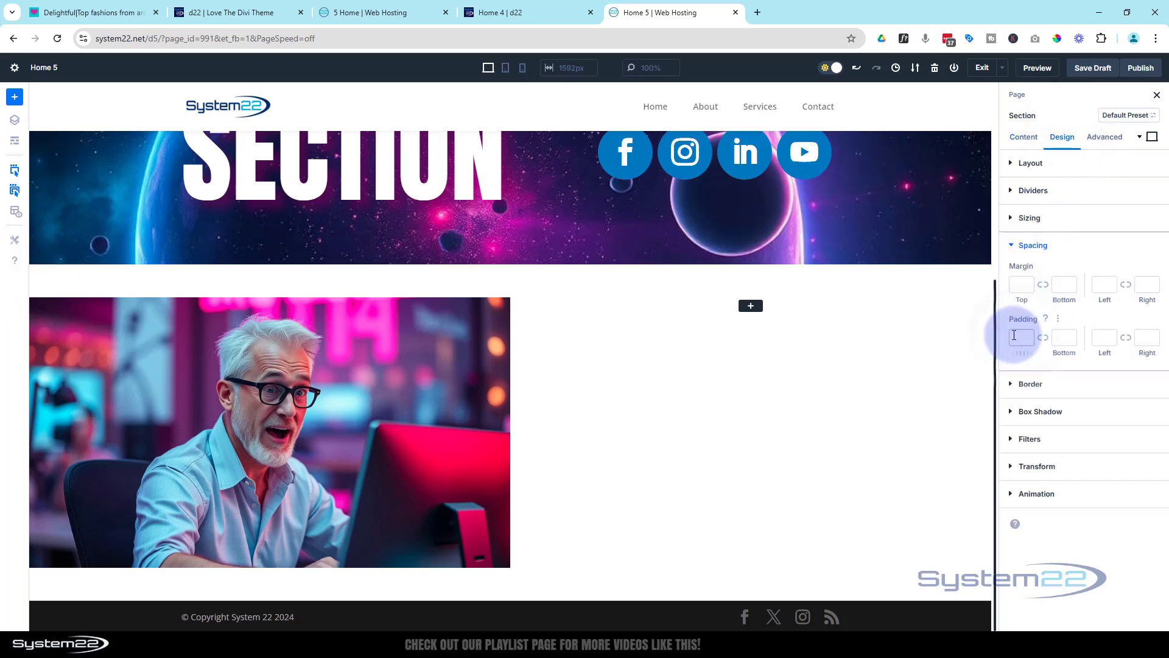
{"action": "type", "text": "0"}
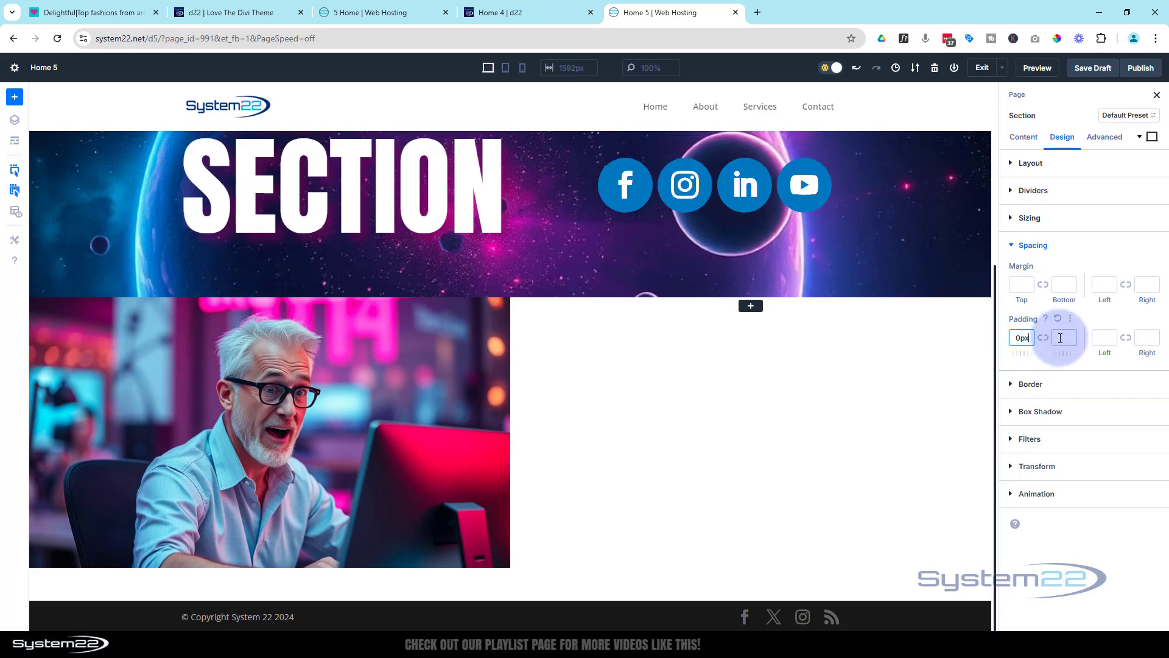
{"action": "left_click", "coordinate": [1043, 338]}
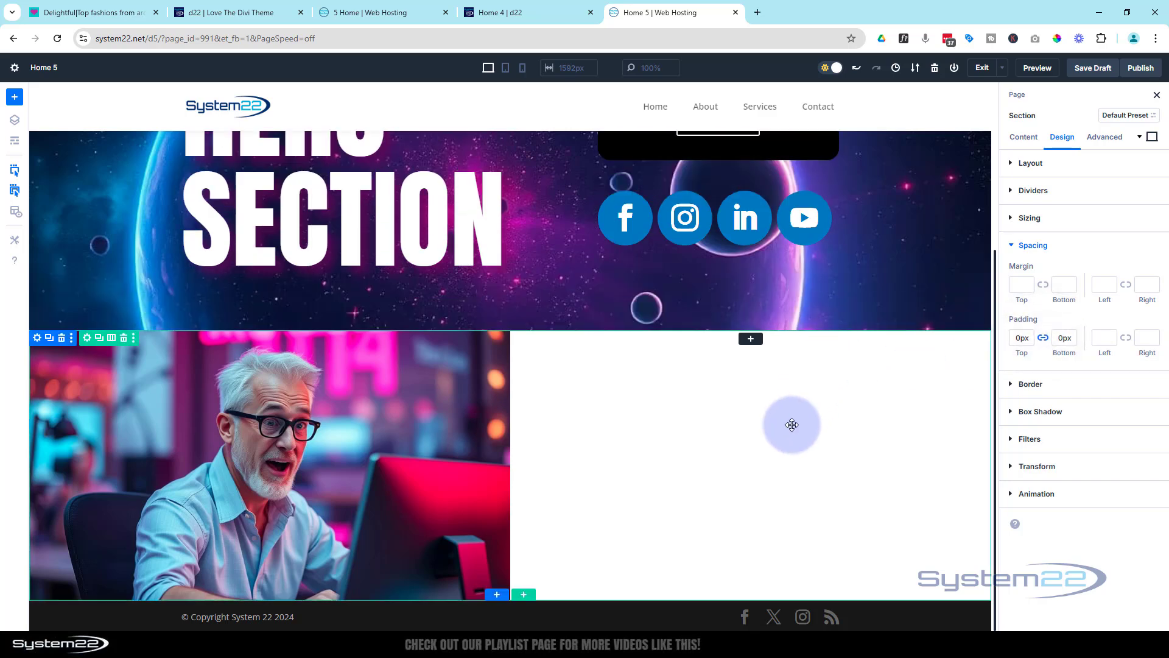
Insert a Call To Action module in the row's empty second column
{"action": "scroll", "coordinate": [795, 413], "scroll_direction": "down", "scroll_amount": 1}
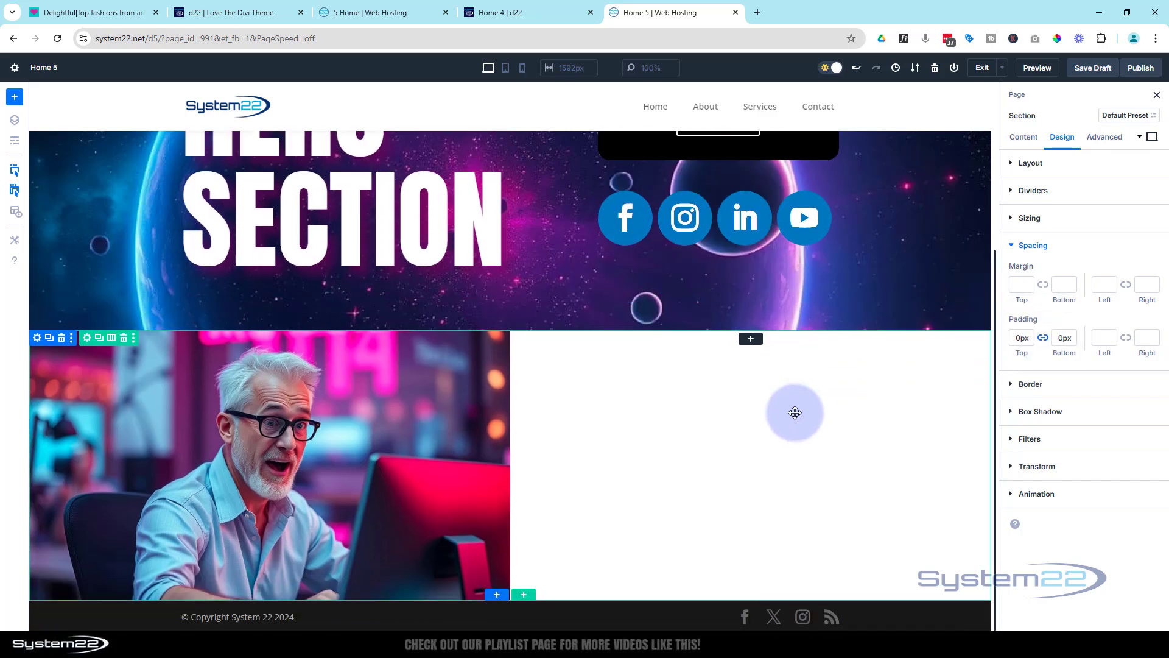
{"action": "left_click", "coordinate": [751, 340]}
{"action": "scroll", "coordinate": [777, 451], "scroll_direction": "down", "scroll_amount": 2}
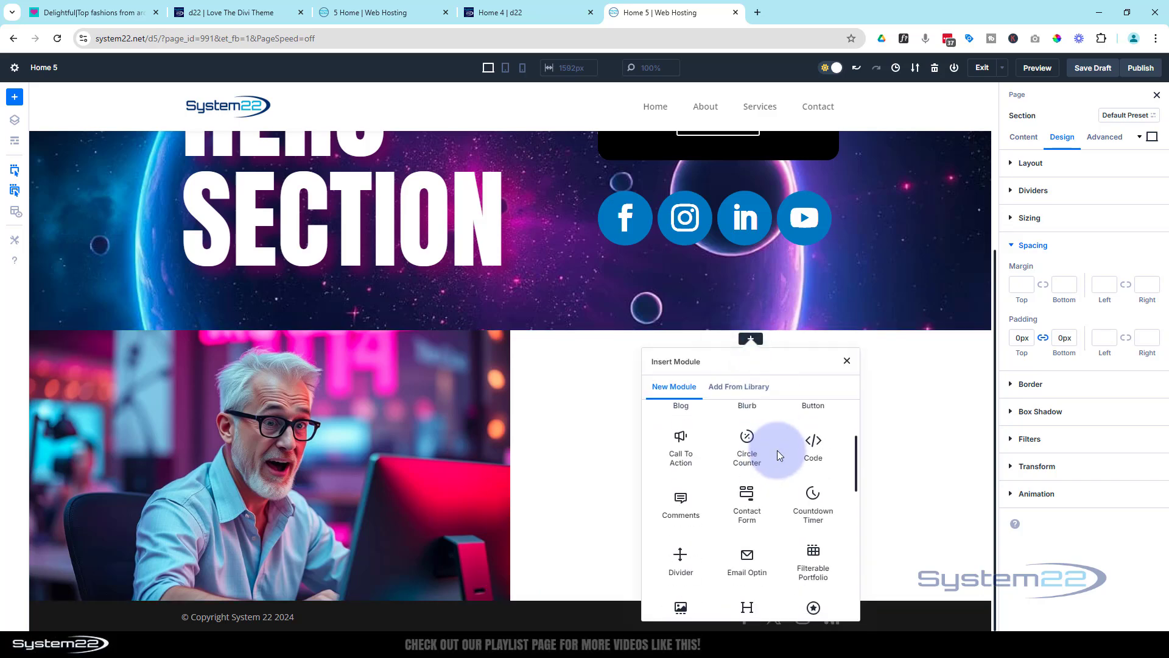
{"action": "left_click", "coordinate": [676, 445]}
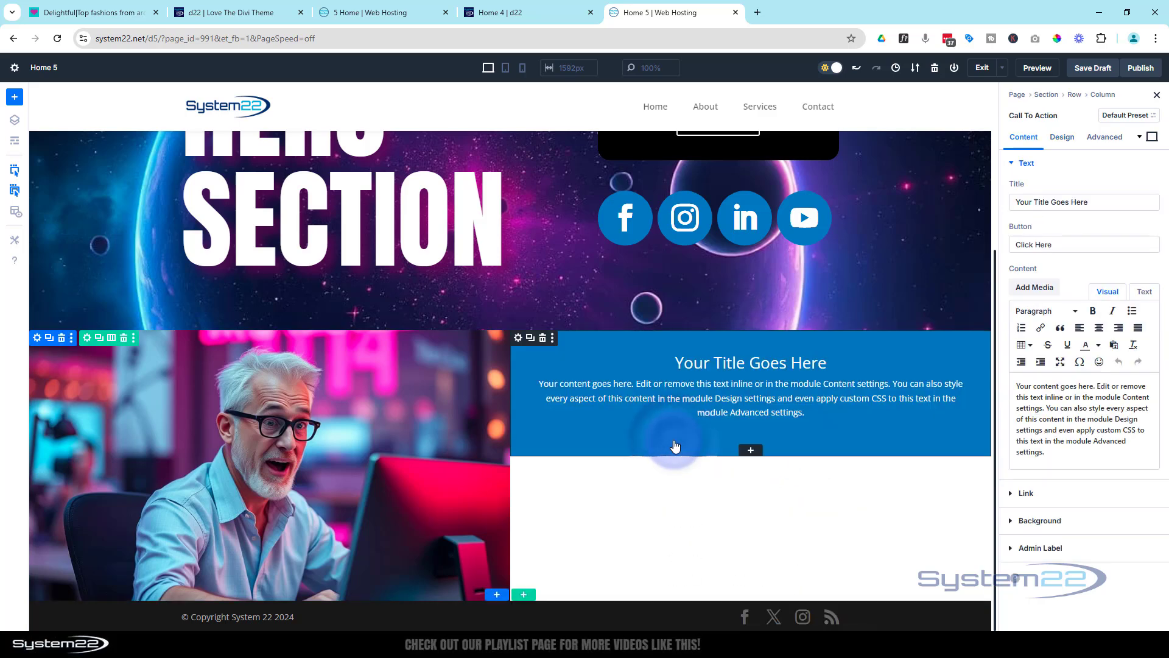
Title the new call to action More Information and change its background color to white
{"action": "left_click_drag", "start_coordinate": [1090, 202], "coordinate": [1004, 209]}
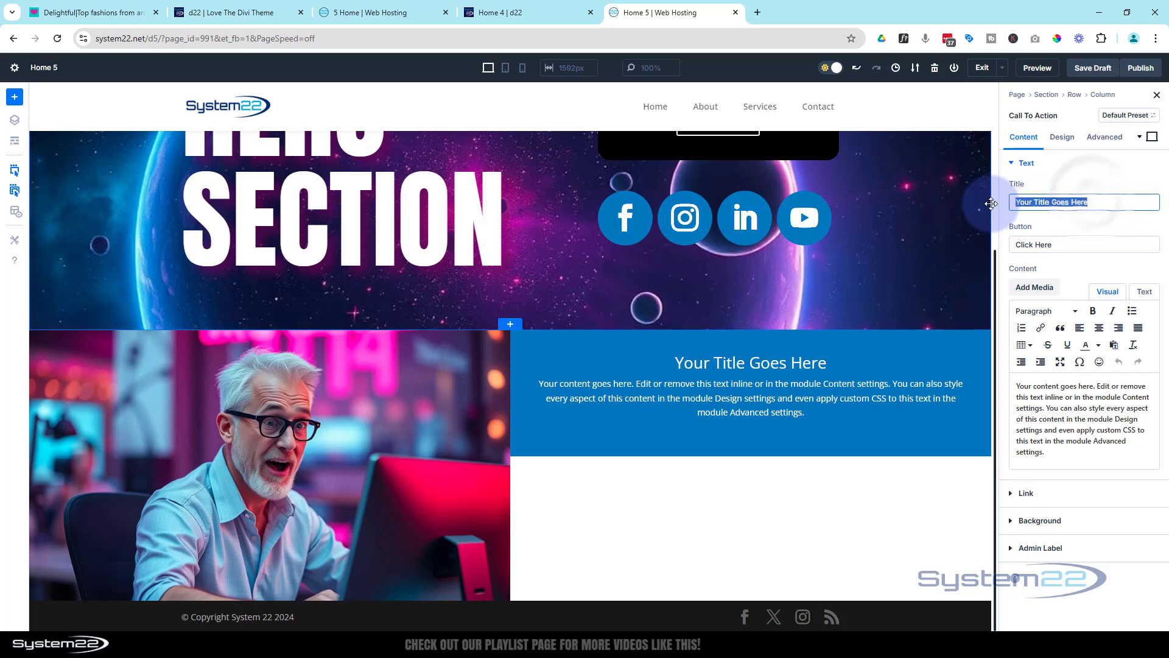
{"action": "type", "text": "More Informat"}
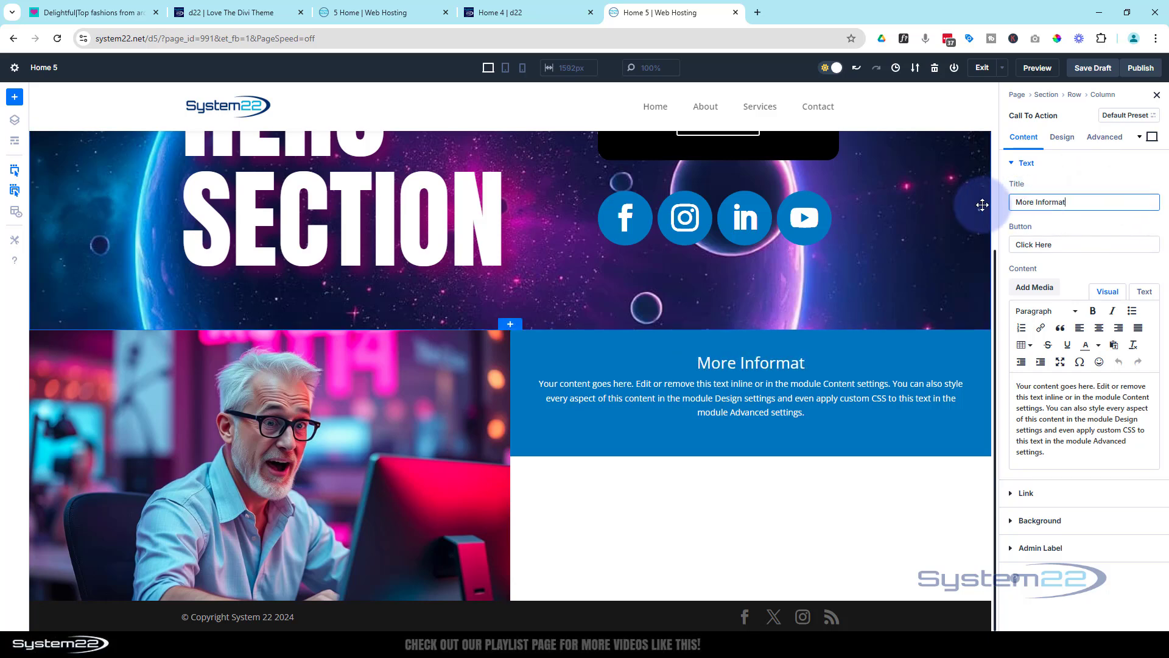
{"action": "type", "text": "ion"}
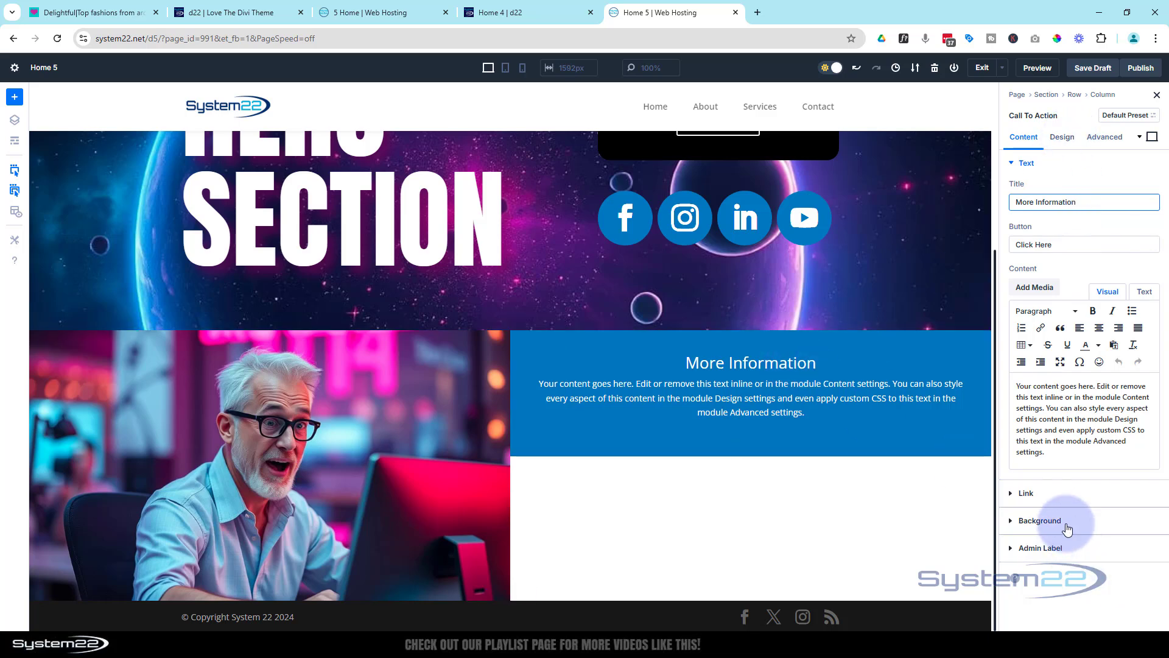
{"action": "left_click", "coordinate": [1039, 521]}
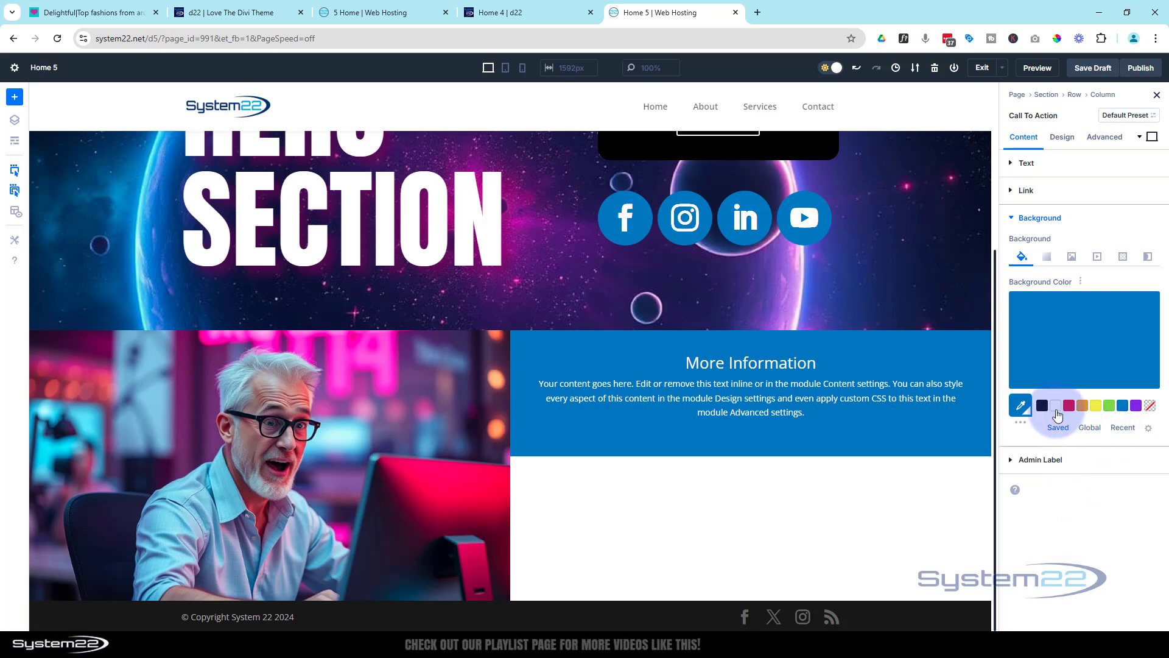
{"action": "left_click", "coordinate": [1056, 408]}
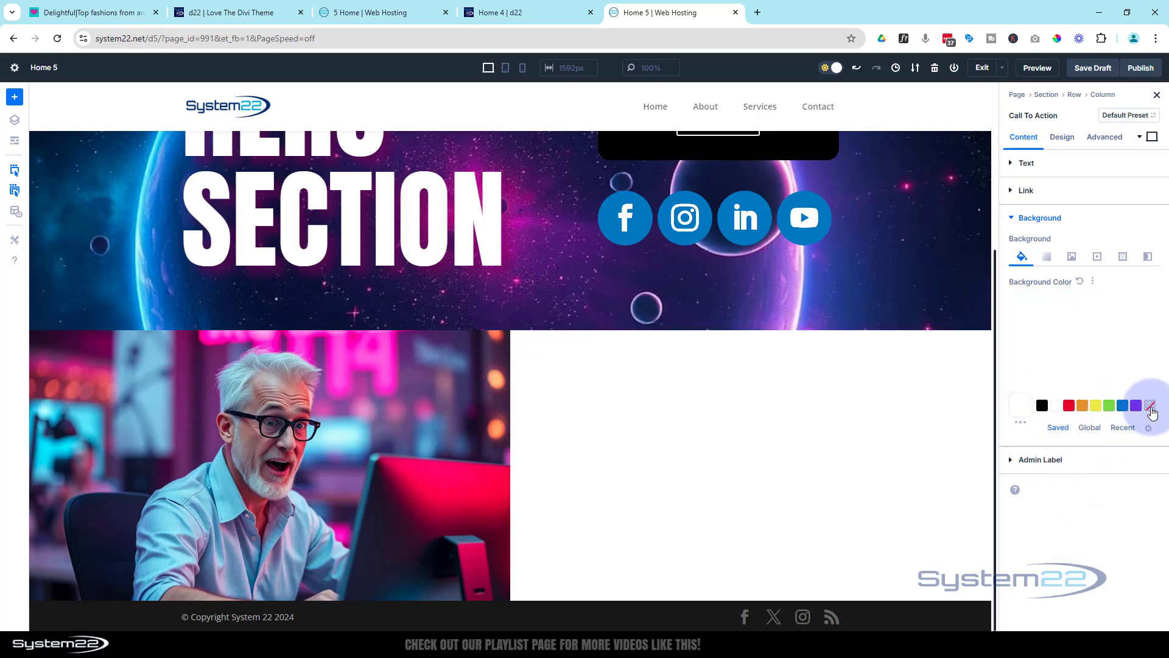
Style the call to action's title in blue, uppercase Anton at a text size of 55px
{"action": "left_click", "coordinate": [1062, 136]}
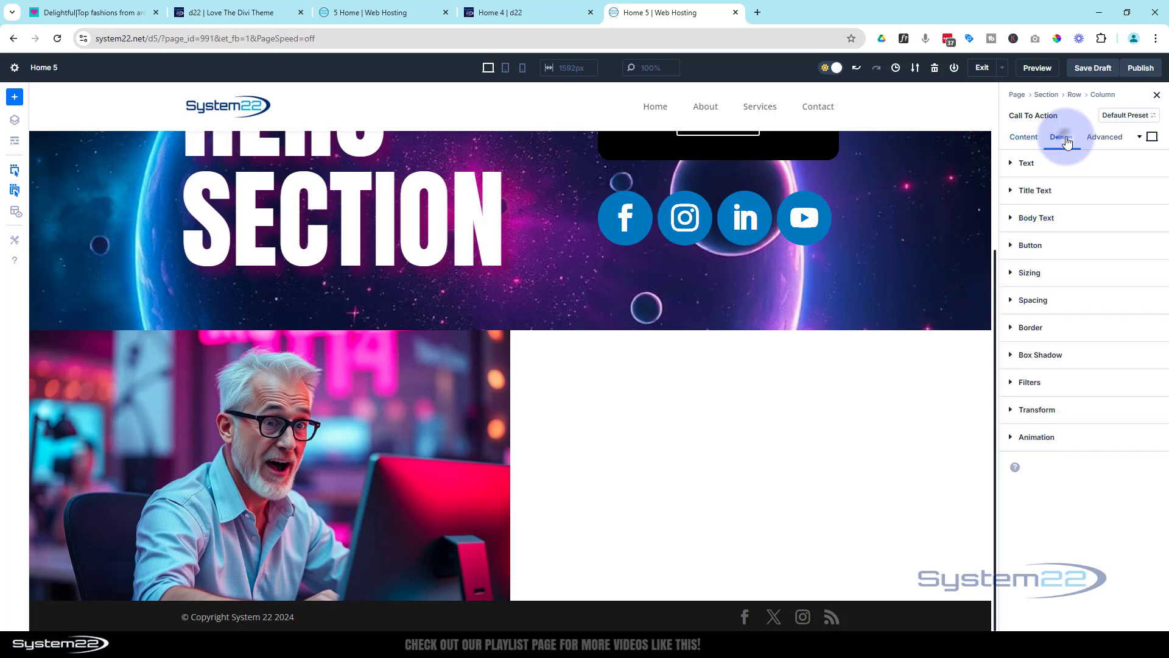
{"action": "left_click", "coordinate": [1057, 197]}
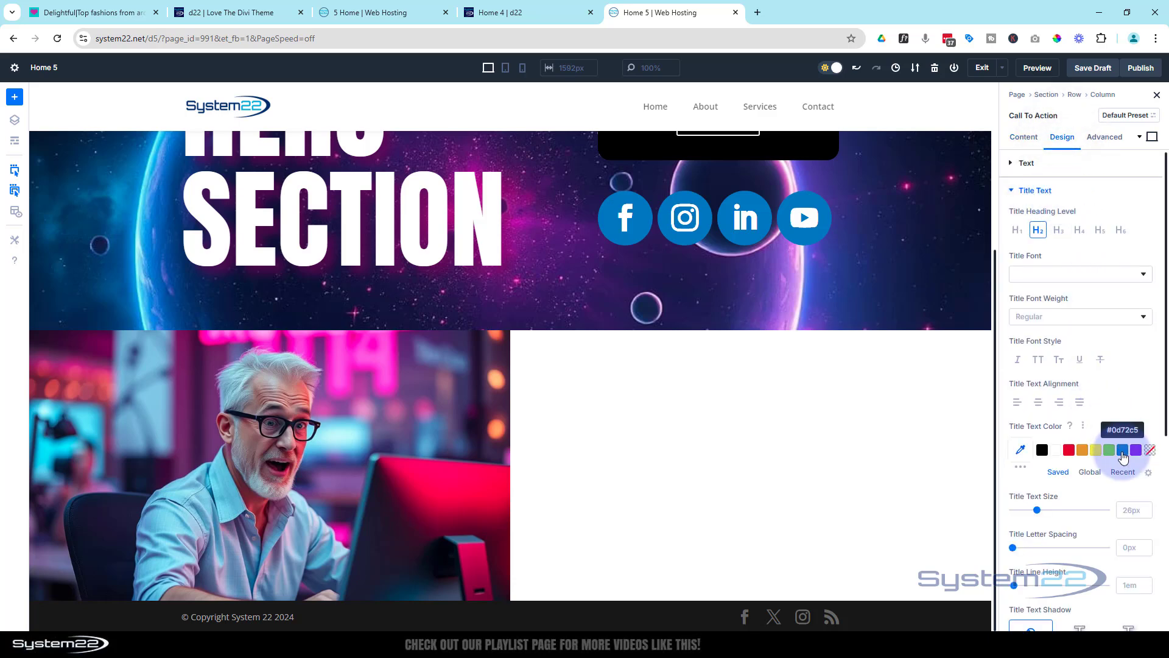
{"action": "left_click", "coordinate": [1123, 452]}
{"action": "left_click", "coordinate": [1073, 275]}
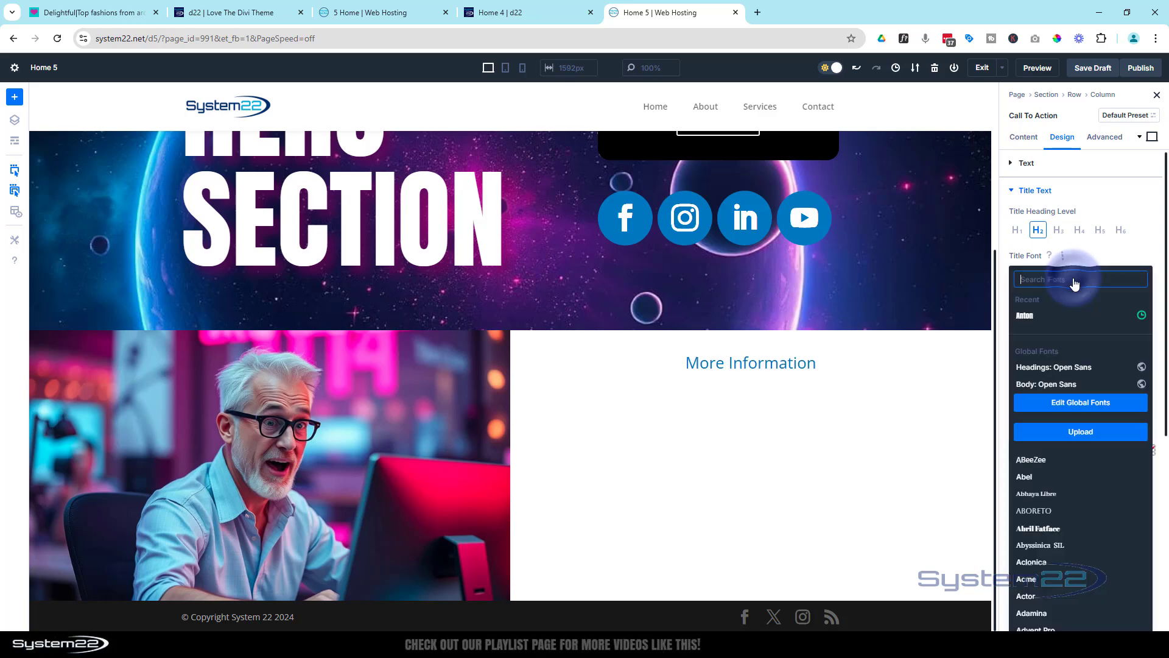
{"action": "left_click", "coordinate": [1030, 151]}
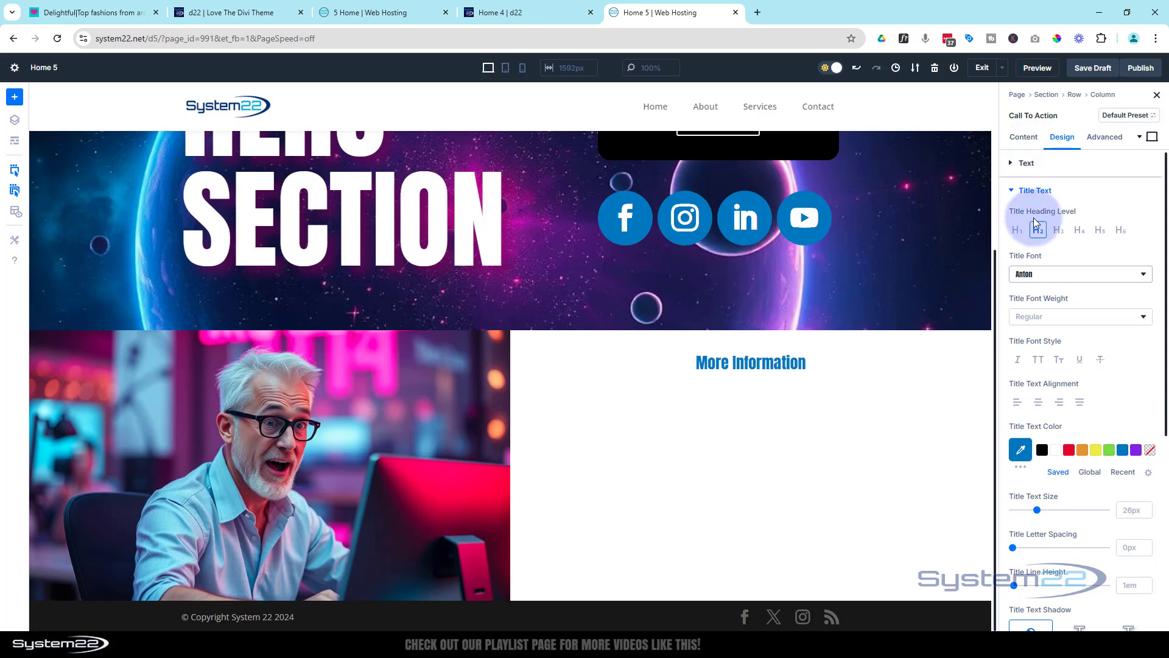
{"action": "left_click", "coordinate": [1039, 361]}
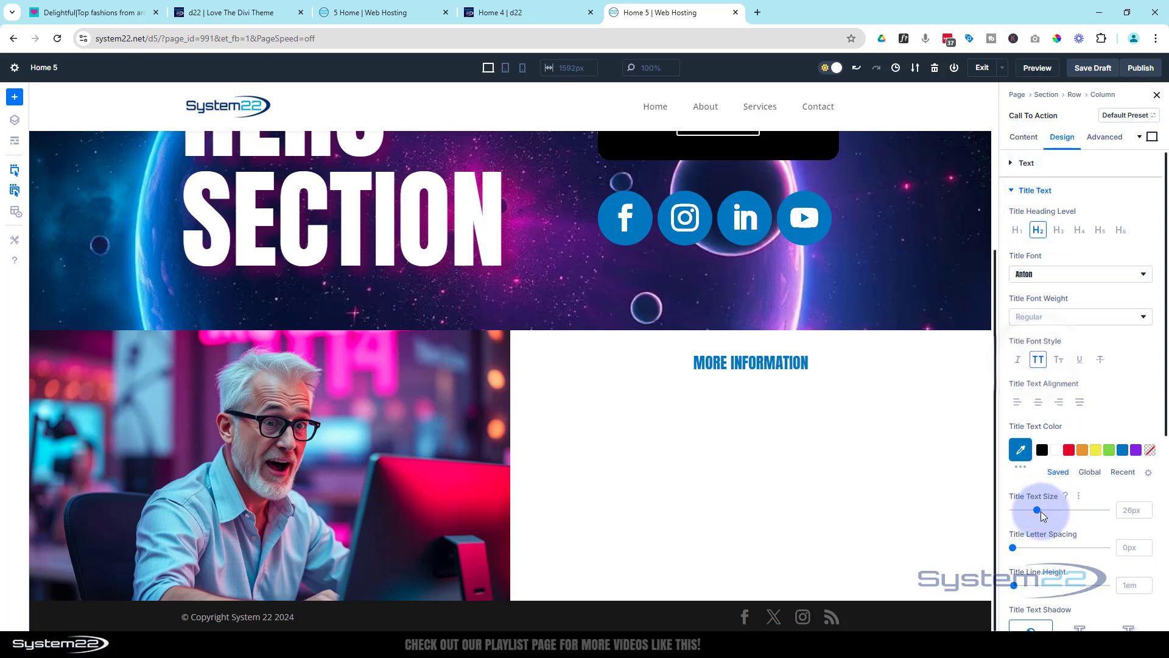
{"action": "left_click_drag", "start_coordinate": [1038, 510], "coordinate": [1065, 507]}
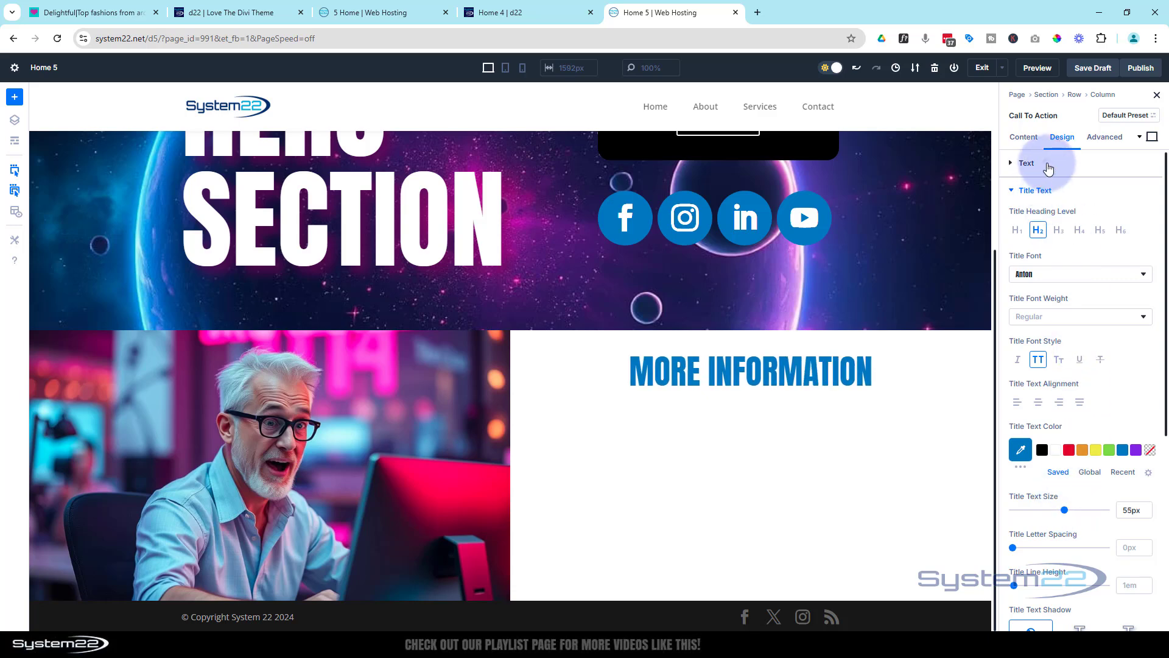
Change the call to action's general text color to Dark
{"action": "left_click", "coordinate": [1047, 164]}
{"action": "left_click", "coordinate": [1064, 246]}
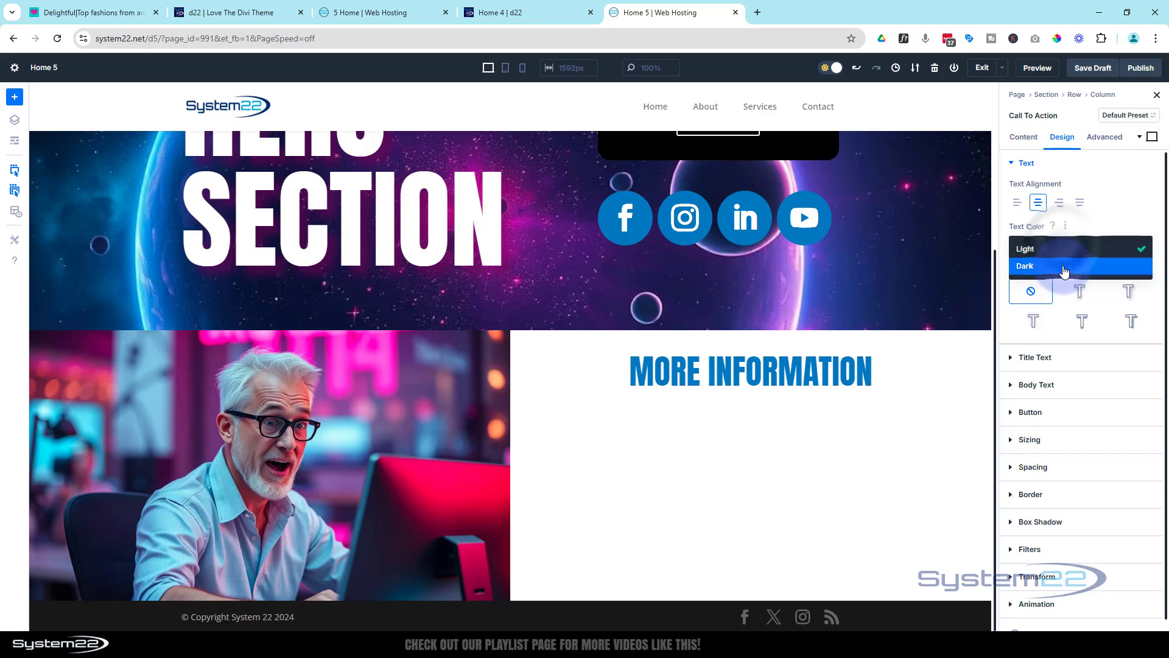
{"action": "left_click", "coordinate": [1063, 267]}
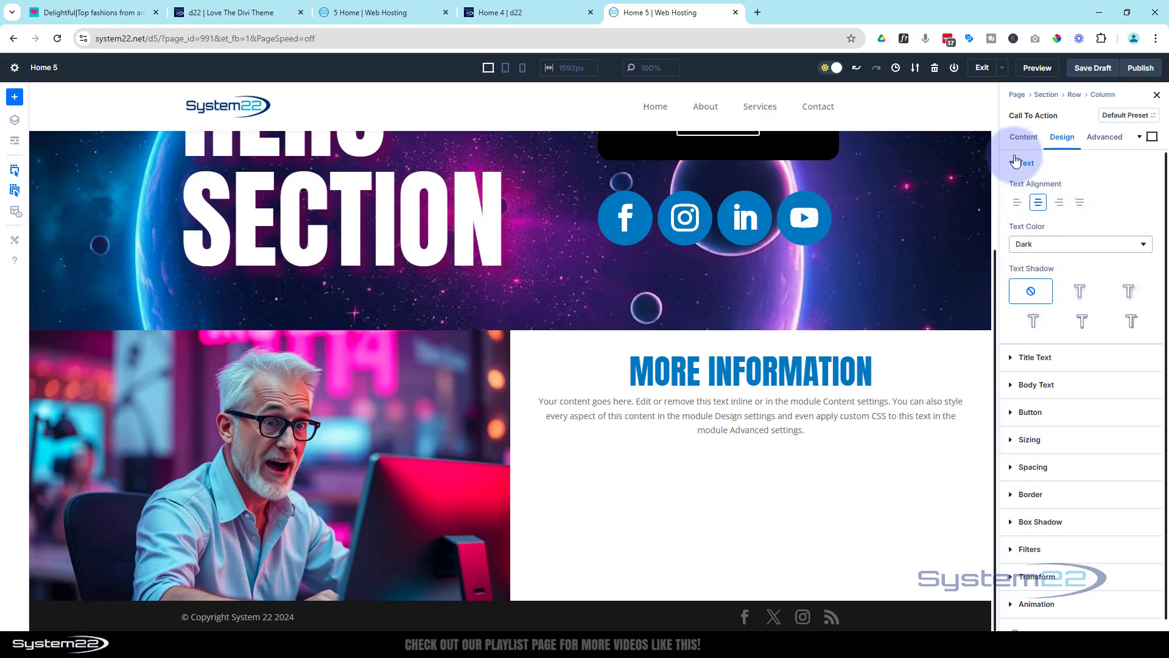
Set the call to action's button link URL to the placeholder #
{"action": "left_click", "coordinate": [1023, 139]}
{"action": "left_click", "coordinate": [1026, 190]}
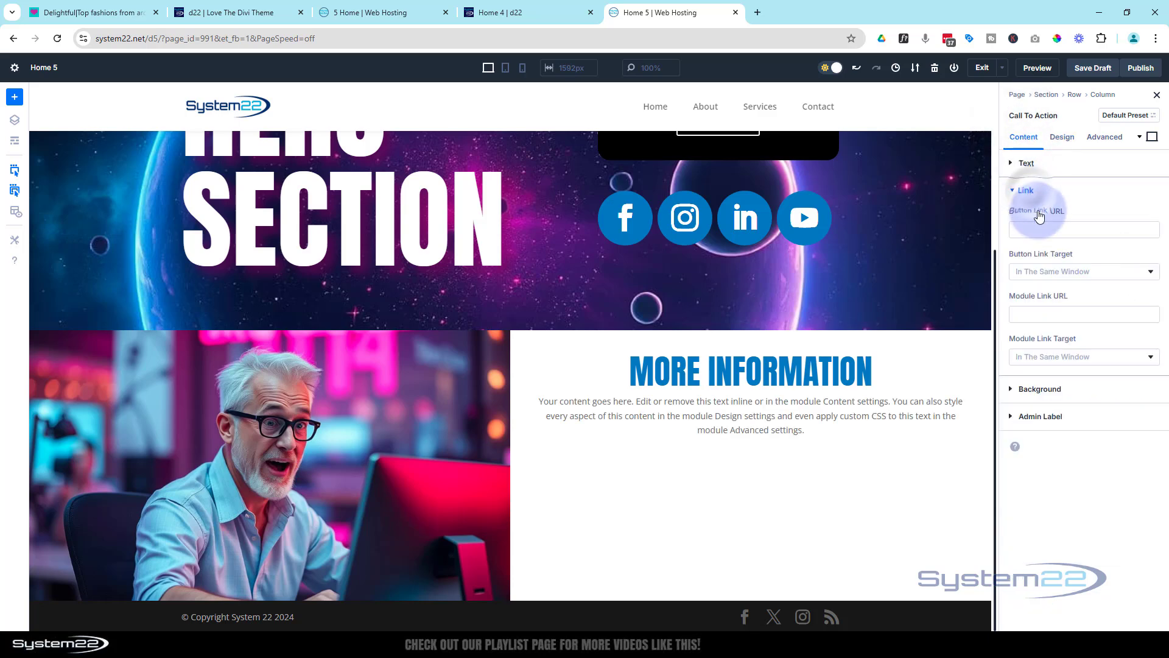
{"action": "left_click", "coordinate": [1035, 231]}
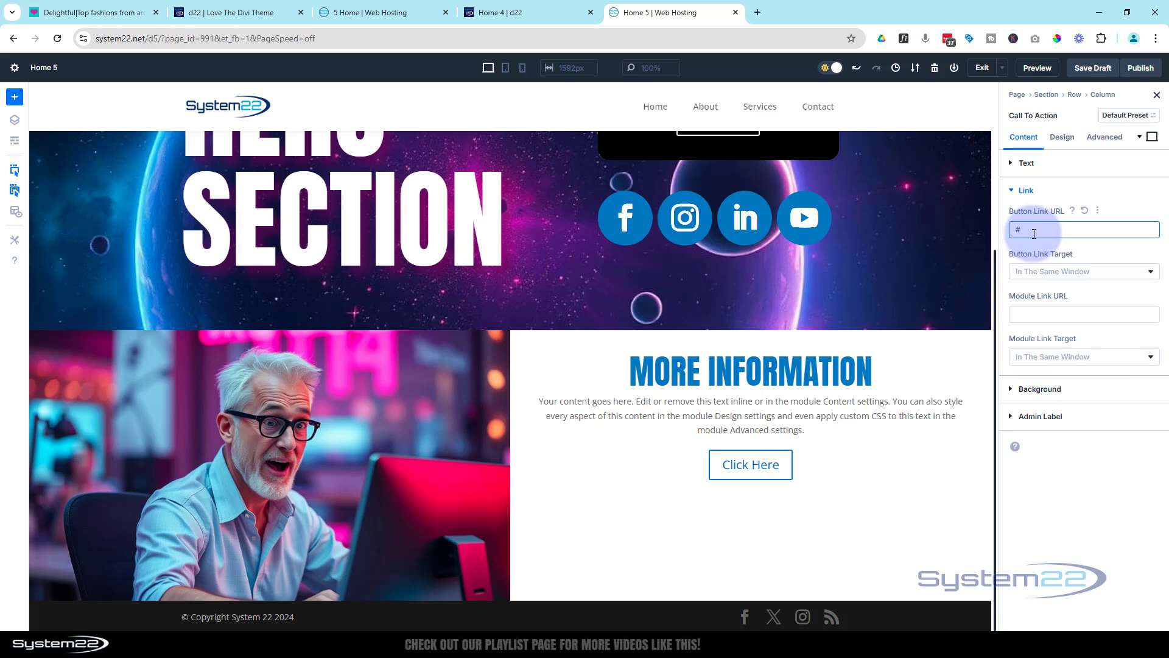
Enable custom styles for the More Information call to action's button
{"action": "left_click", "coordinate": [1062, 137]}
{"action": "left_click", "coordinate": [1054, 413]}
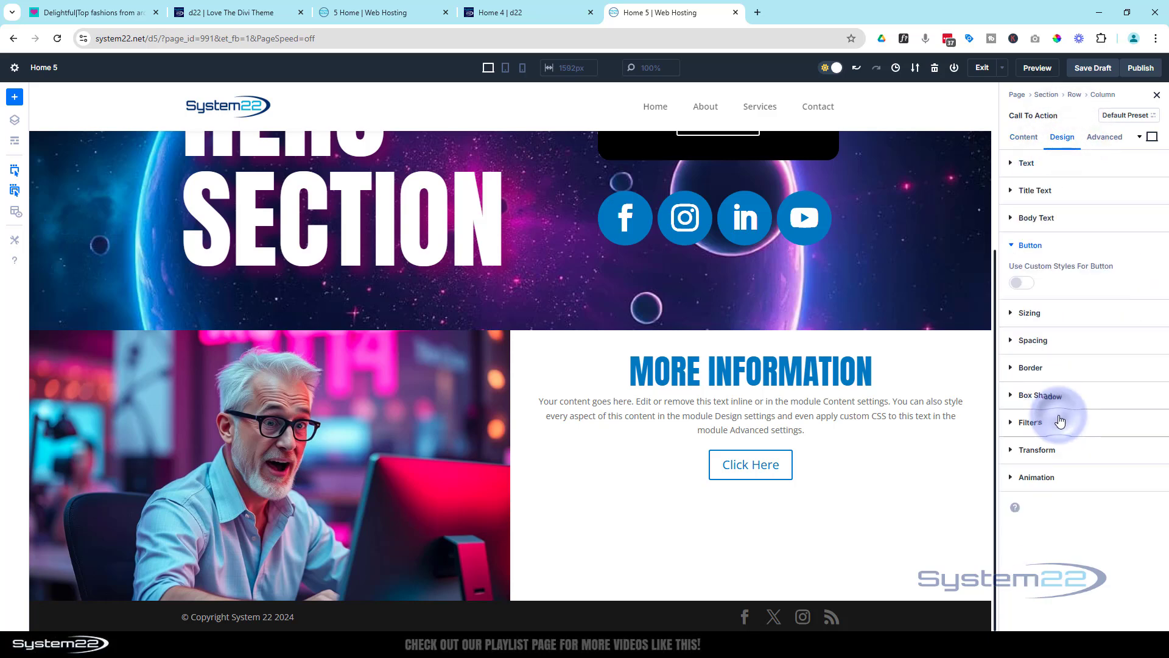
{"action": "left_click", "coordinate": [1020, 285]}
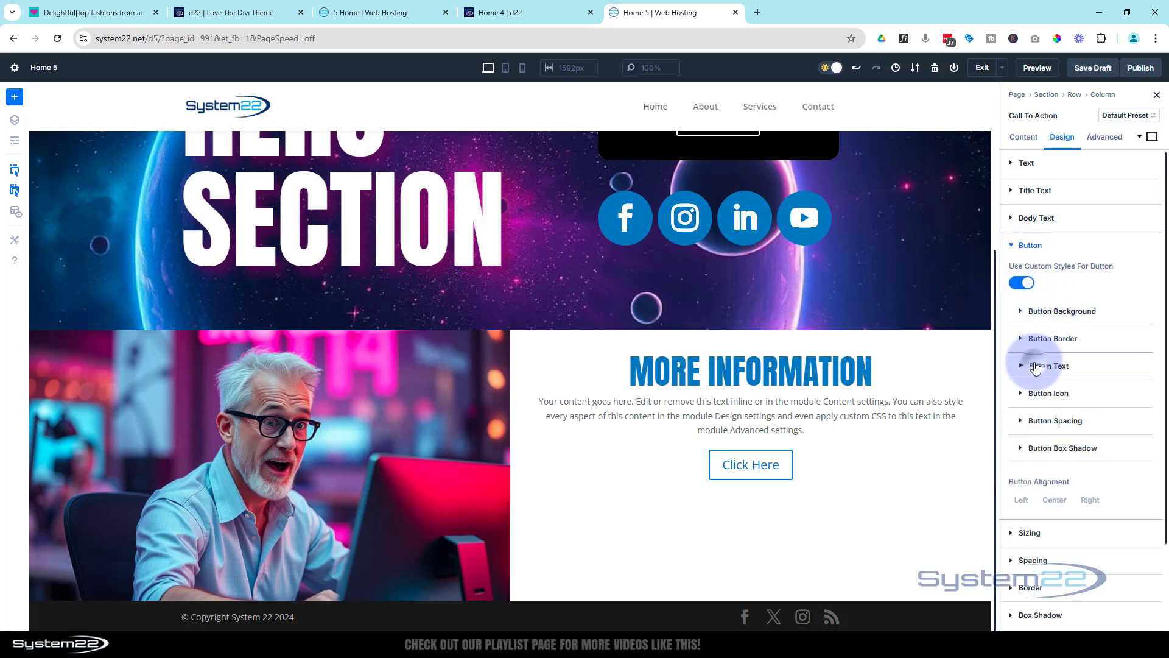
{"action": "left_click", "coordinate": [1035, 368]}
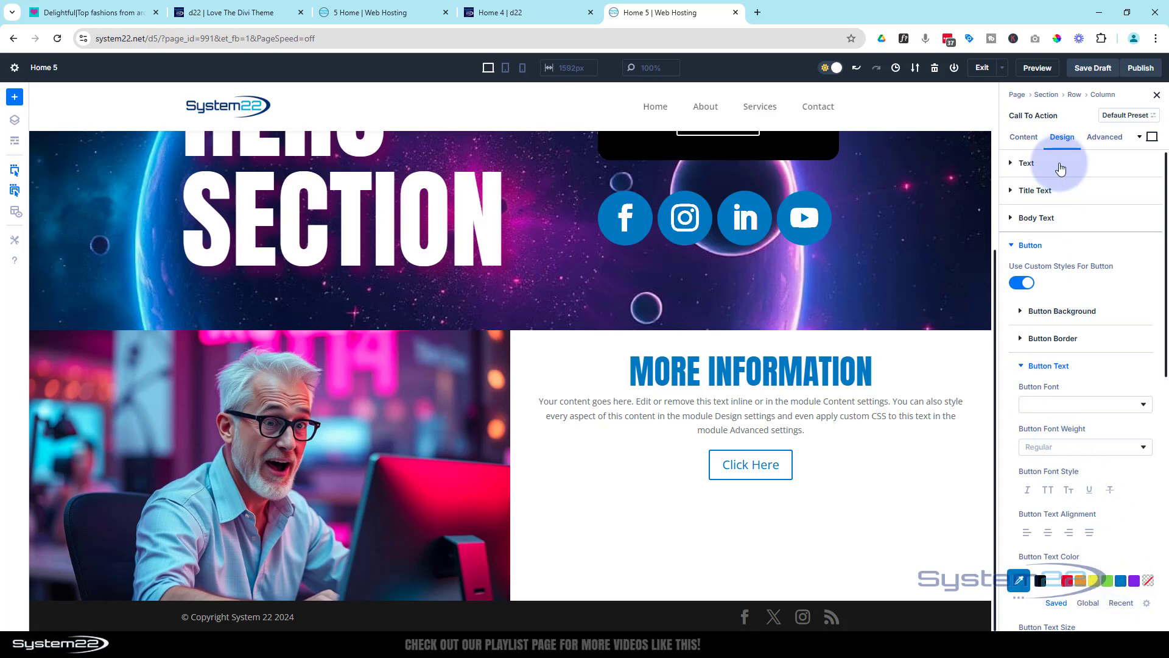
{"action": "left_click", "coordinate": [1025, 220]}
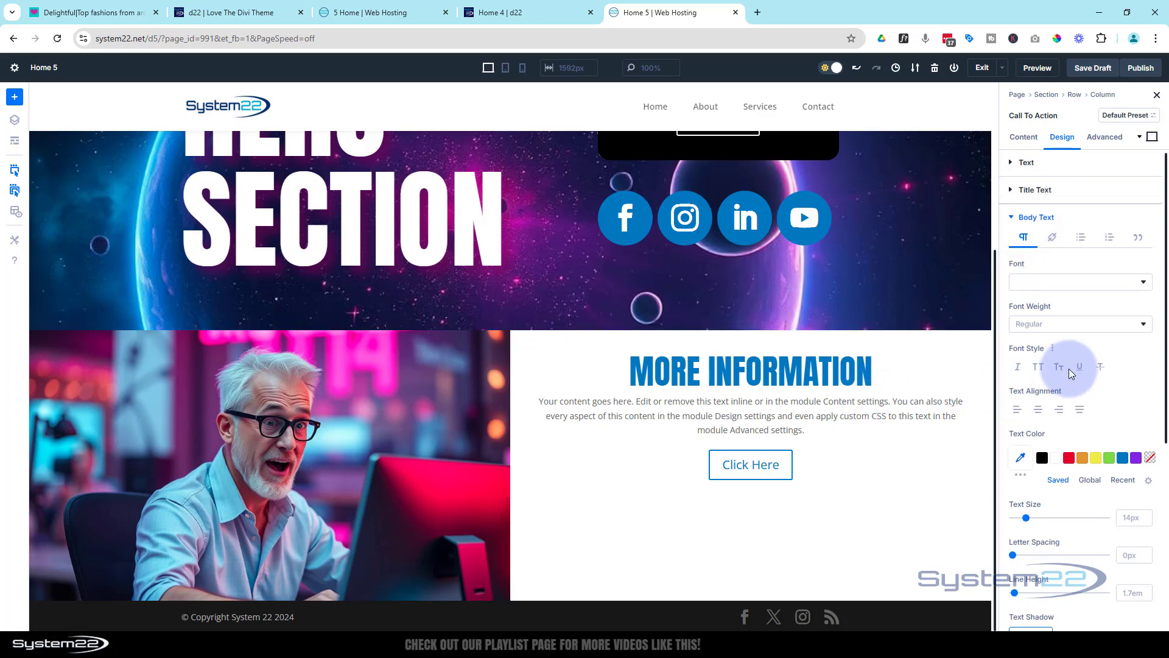
{"action": "scroll", "coordinate": [1038, 364], "scroll_direction": "down", "scroll_amount": 1}
{"action": "scroll", "coordinate": [1037, 365], "scroll_direction": "up", "scroll_amount": 1}
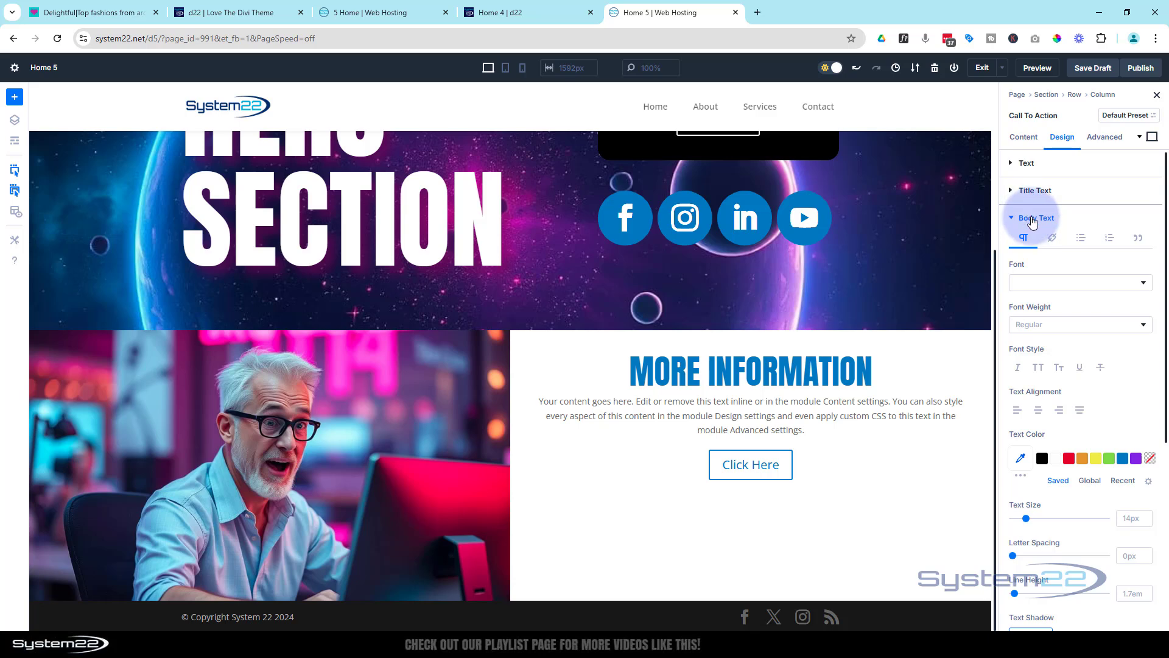
{"action": "left_click", "coordinate": [1034, 220]}
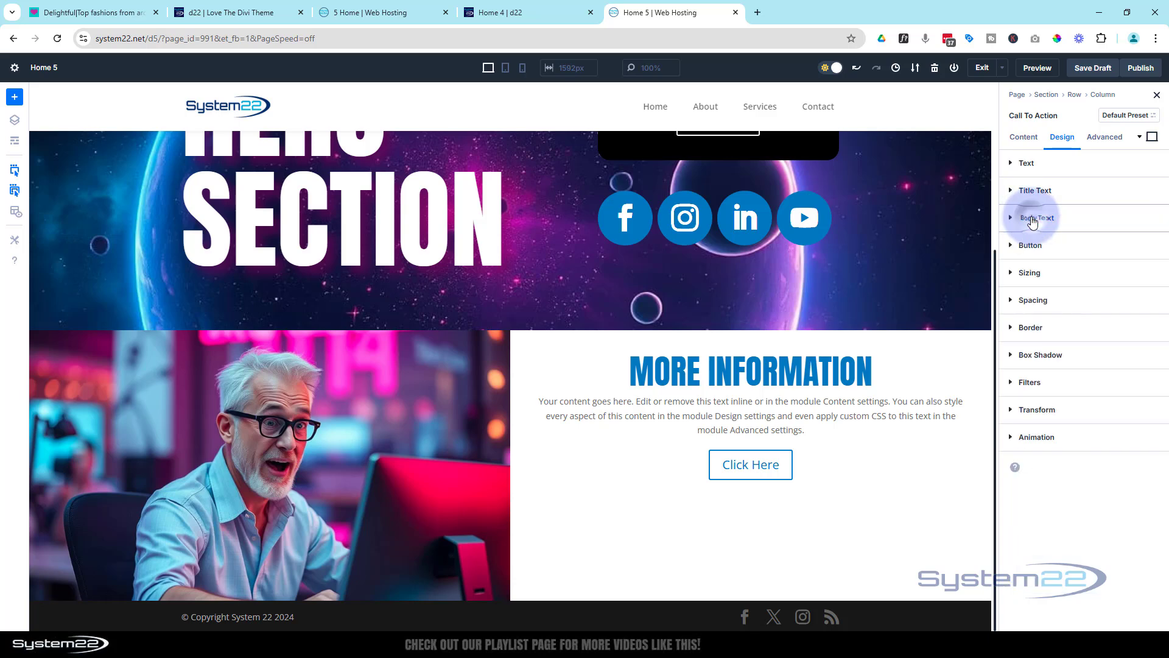
Set the call to action's top and bottom padding to 15%, with both values linked
{"action": "left_click", "coordinate": [1038, 302]}
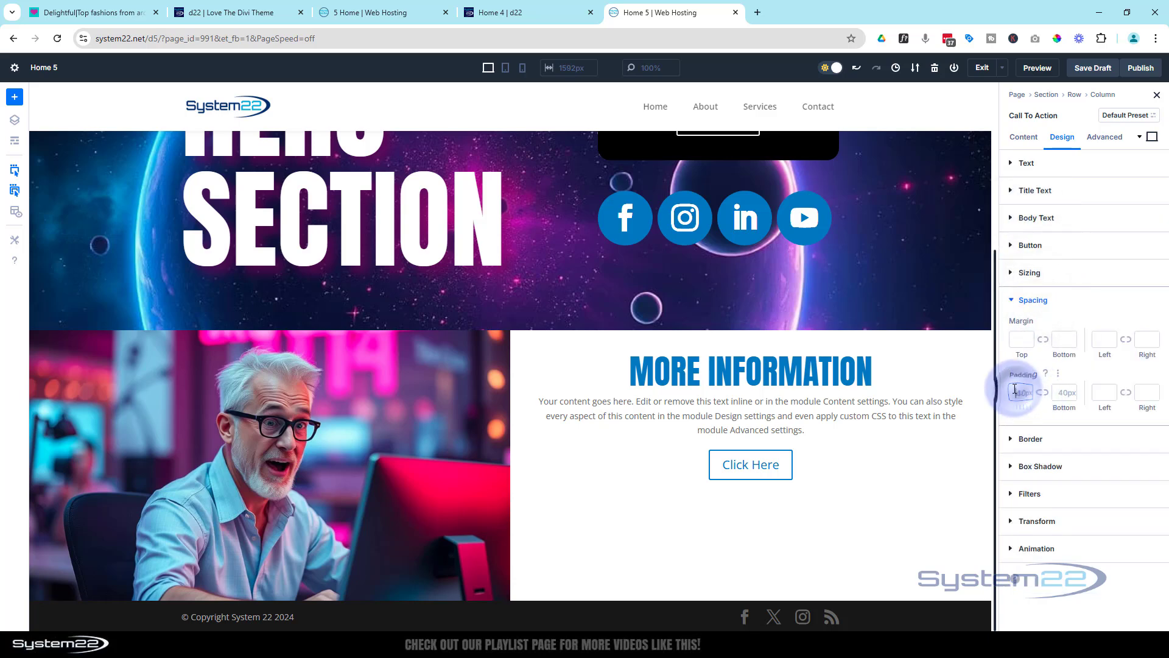
{"action": "left_click", "coordinate": [1014, 391]}
{"action": "type", "text": "15"}
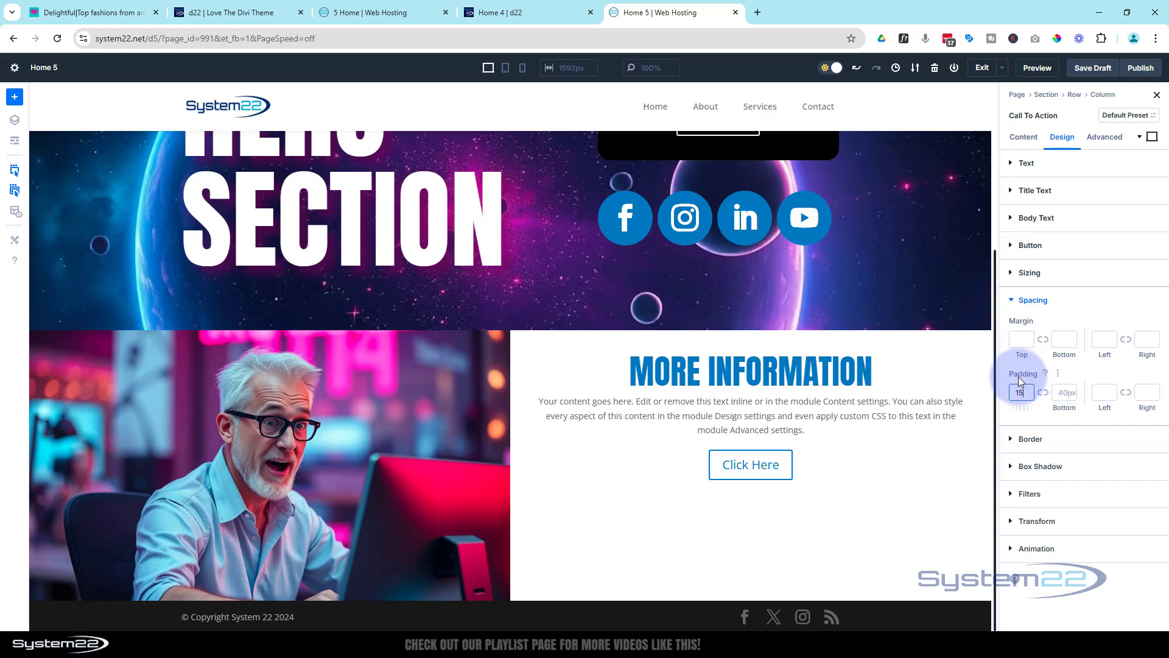
{"action": "type", "text": "%"}
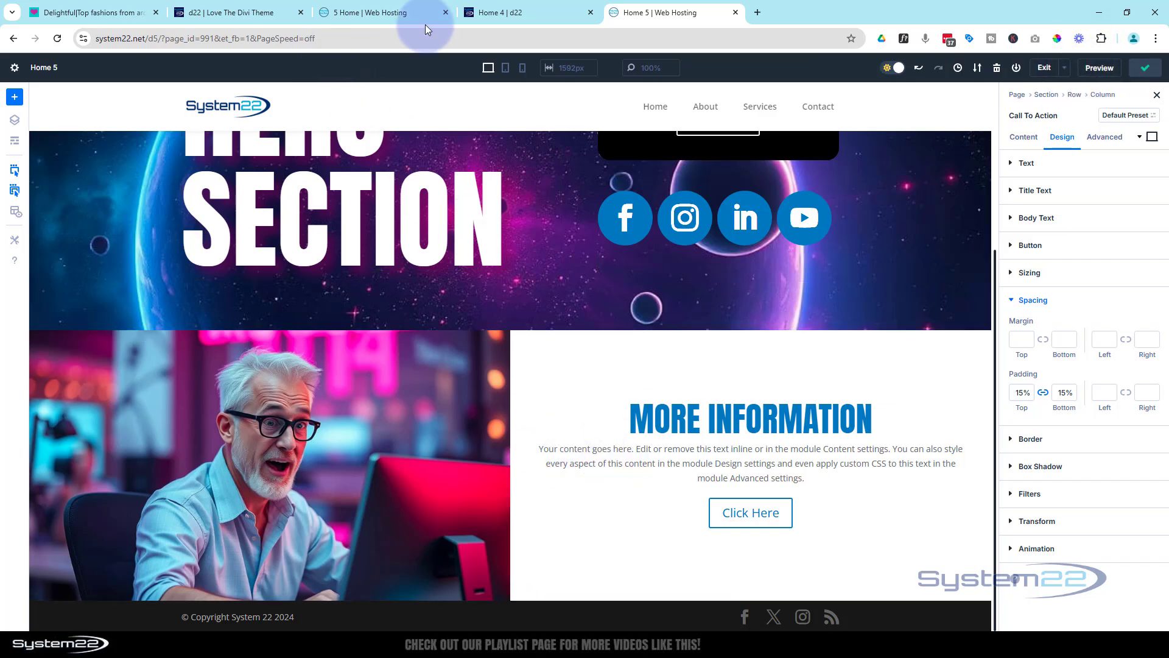
Examine the three-blurb section below More Information on the finished 5 Home reference page
{"action": "left_click", "coordinate": [498, 13]}
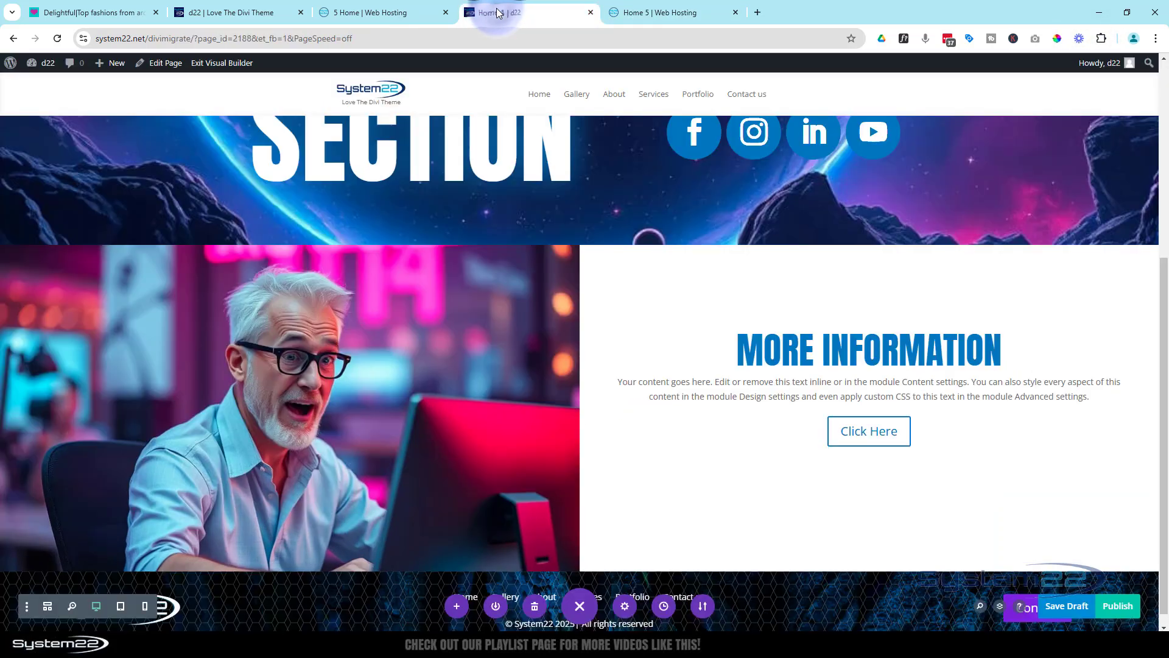
{"action": "left_click", "coordinate": [411, 13]}
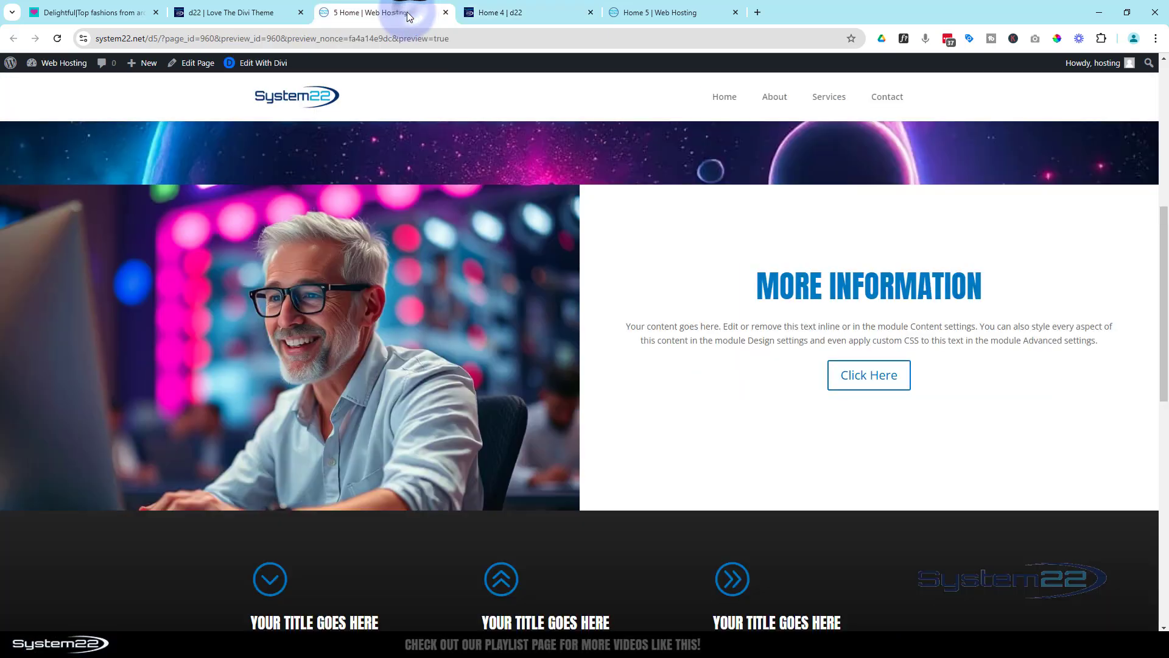
{"action": "scroll", "coordinate": [360, 228], "scroll_direction": "down", "scroll_amount": 2}
{"action": "scroll", "coordinate": [362, 232], "scroll_direction": "down", "scroll_amount": 2}
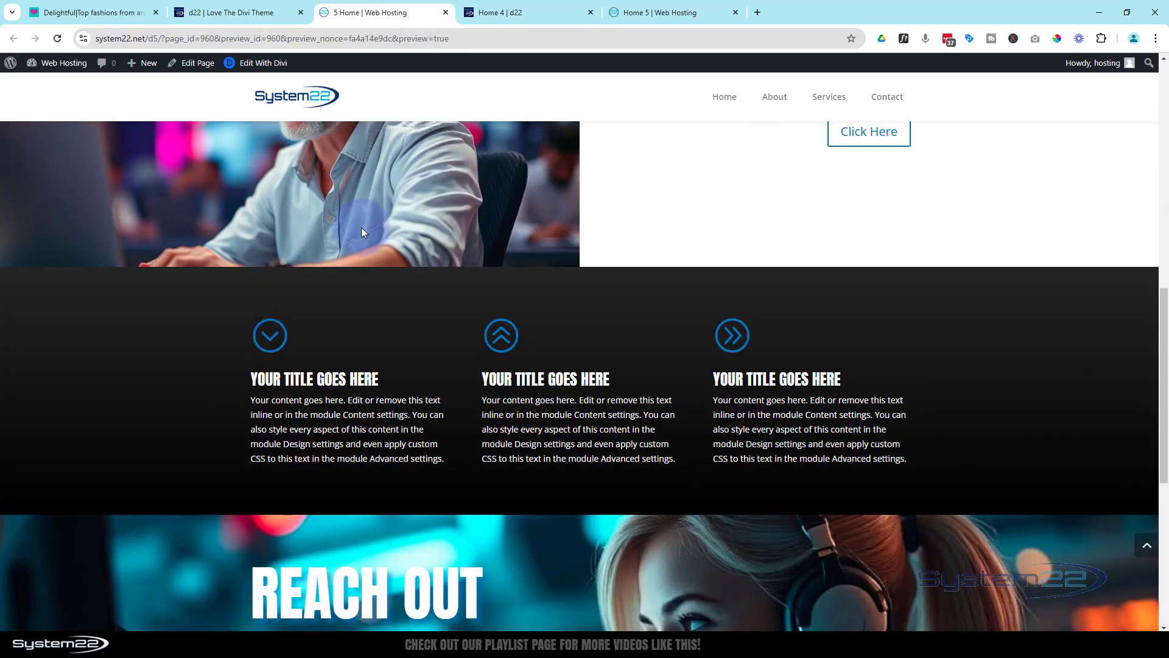
{"action": "scroll", "coordinate": [716, 411], "scroll_direction": "up", "scroll_amount": 4}
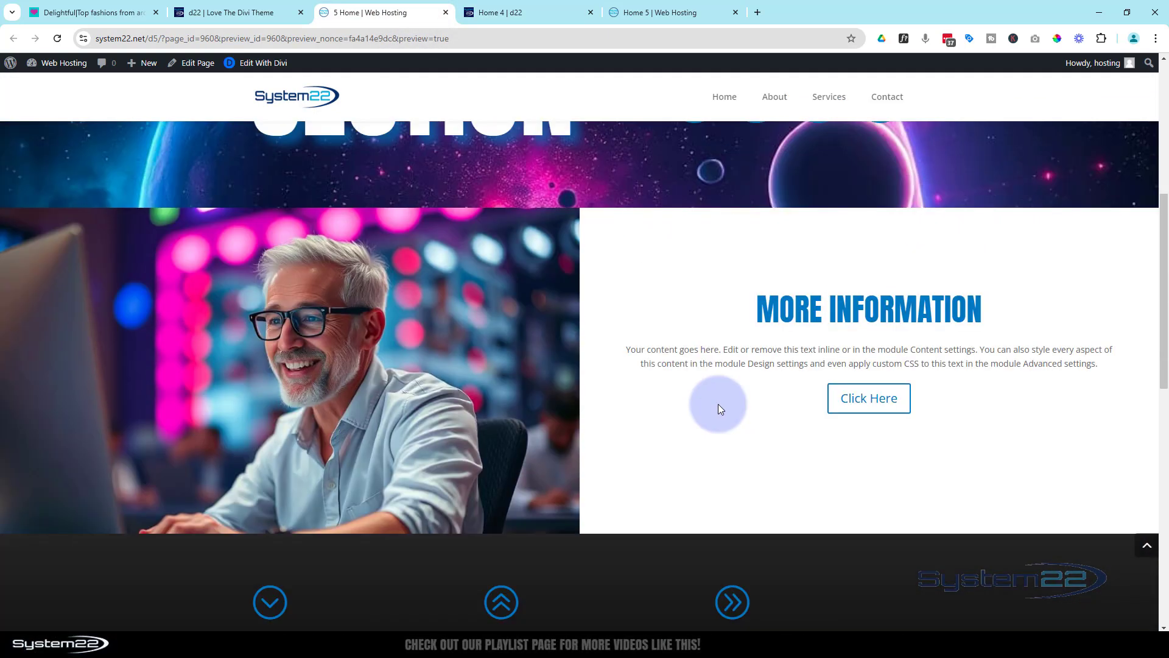
{"action": "scroll", "coordinate": [718, 404], "scroll_direction": "up", "scroll_amount": 2}
On the Divi 4 page Home 4, insert a regular section with a three-column row below the More Information section
{"action": "left_click", "coordinate": [531, 14]}
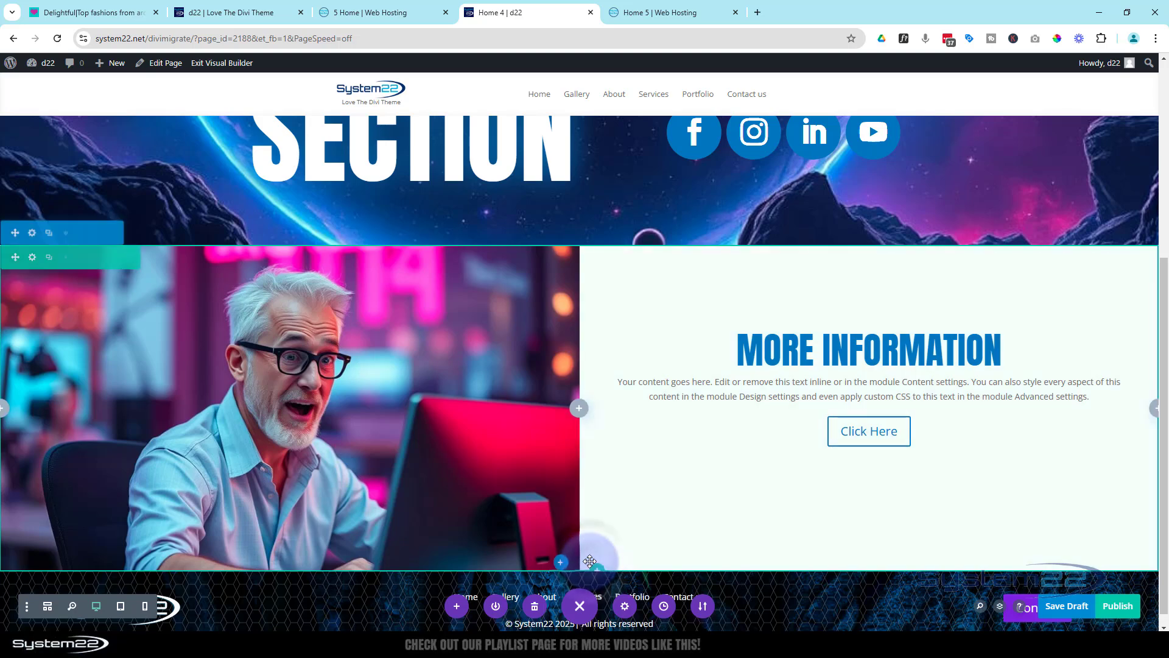
{"action": "left_click", "coordinate": [562, 564]}
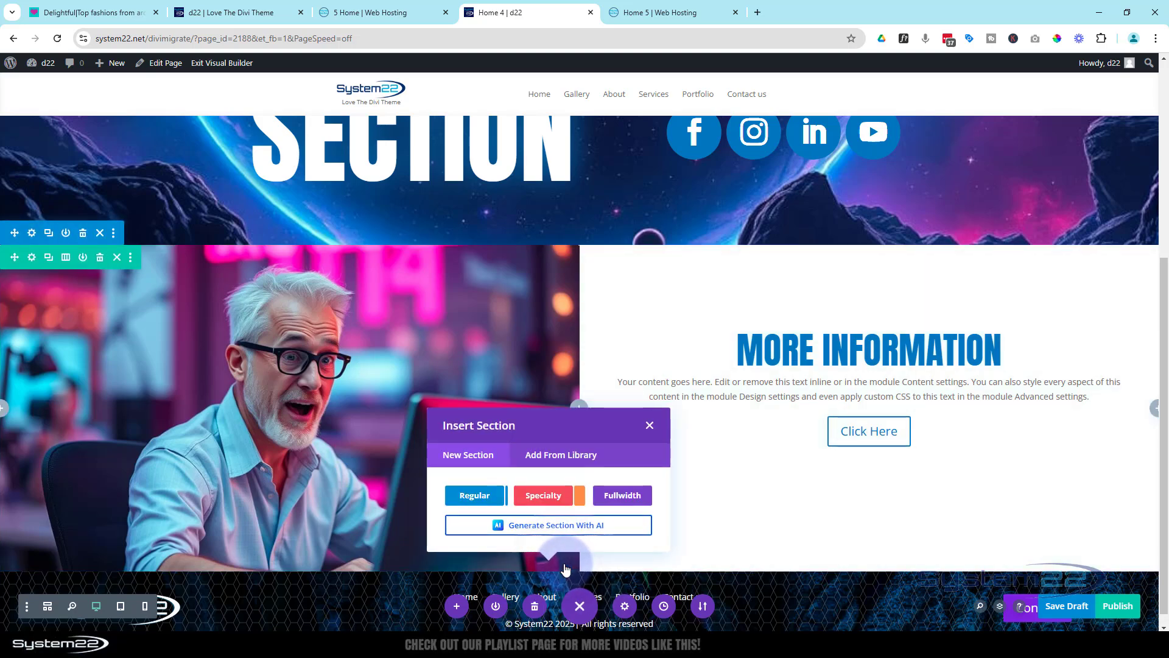
{"action": "left_click", "coordinate": [475, 498]}
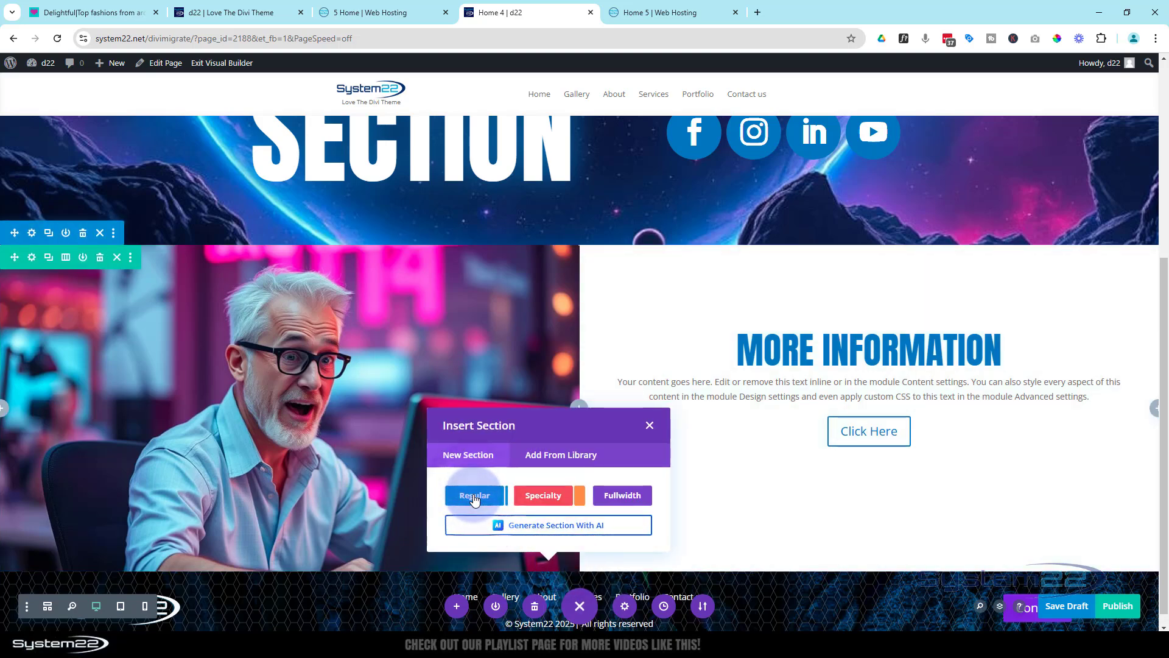
{"action": "left_click", "coordinate": [606, 395]}
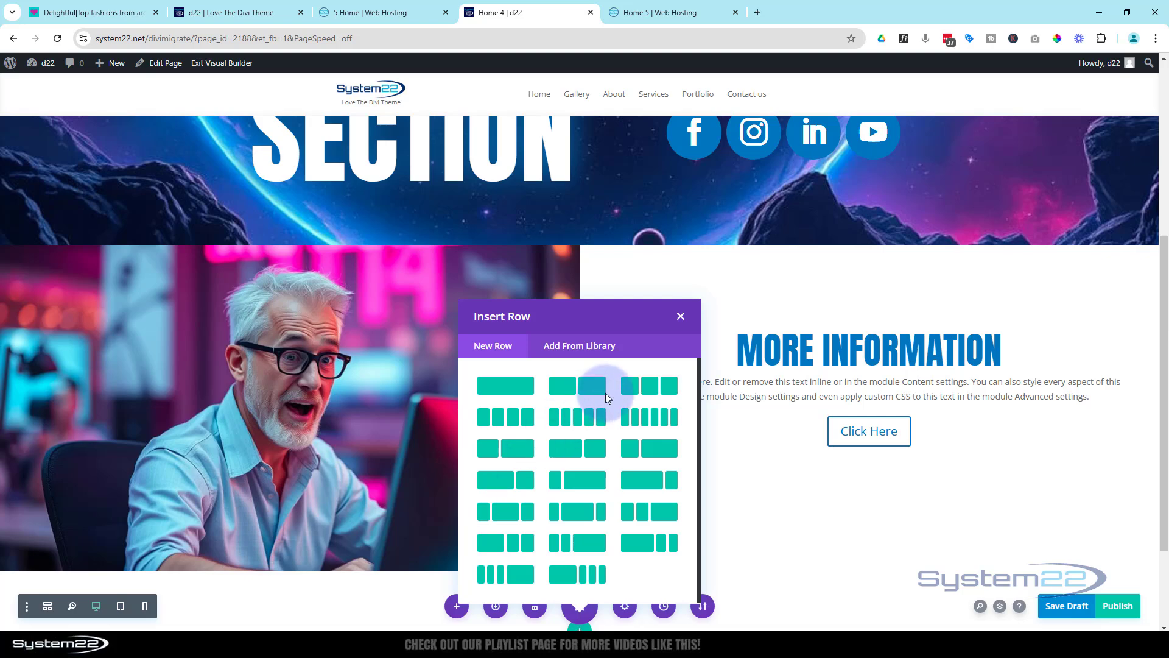
{"action": "left_click", "coordinate": [643, 389]}
{"action": "scroll", "coordinate": [647, 366], "scroll_direction": "down", "scroll_amount": 2}
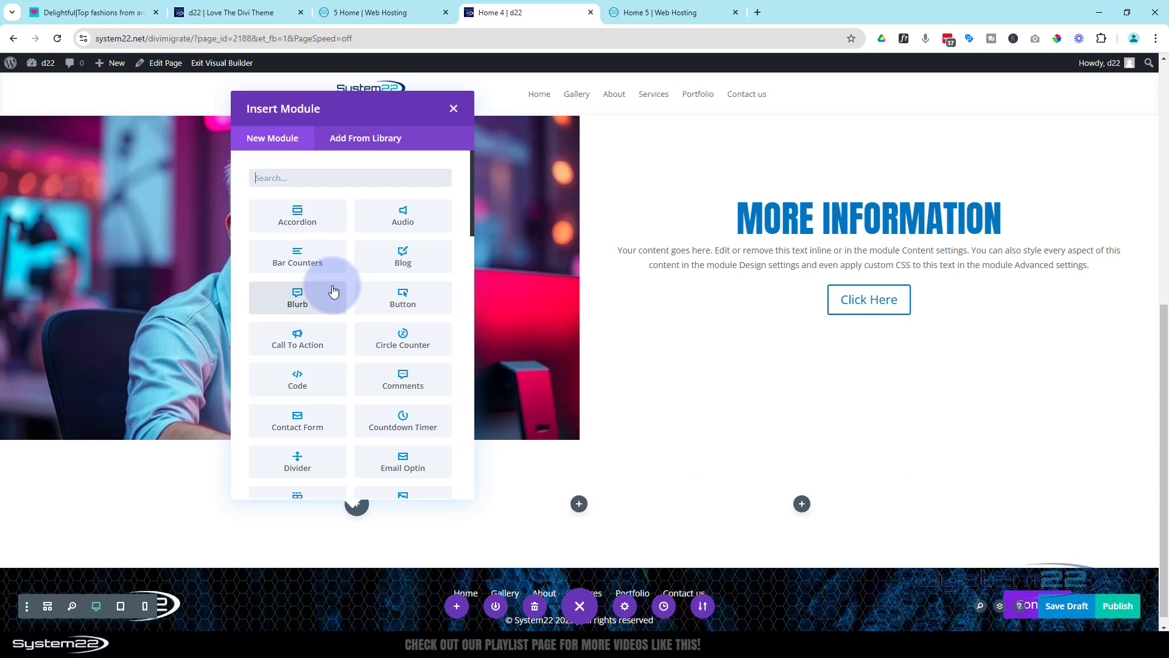
Add a Blurb module to the first column of the new row and move its settings window aside
{"action": "left_click", "coordinate": [301, 294]}
{"action": "left_click", "coordinate": [424, 289]}
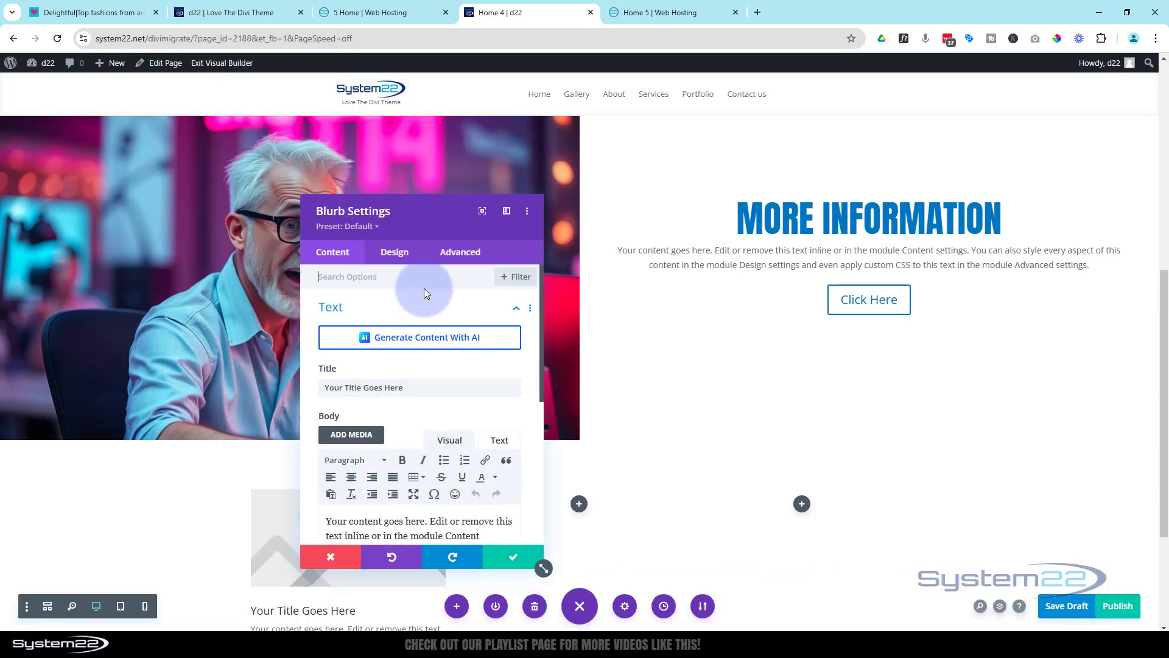
{"action": "left_click_drag", "start_coordinate": [475, 219], "coordinate": [844, 206]}
{"action": "left_click", "coordinate": [742, 375]}
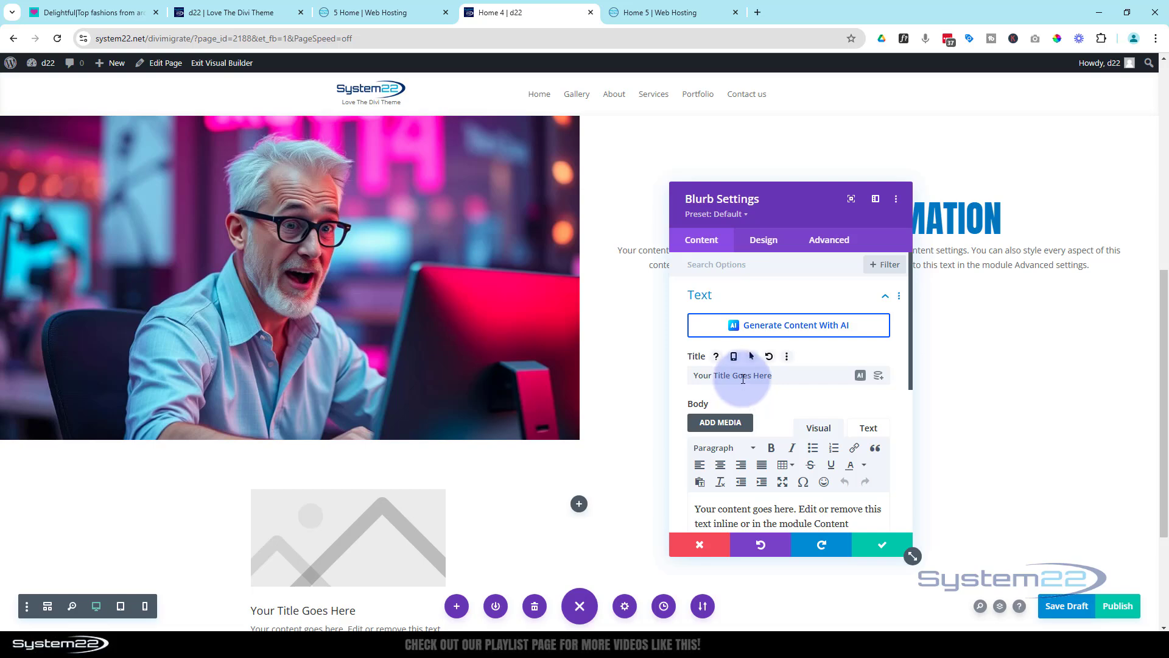
Make the blurb use an icon instead of an image, choosing the circled double up-chevron
{"action": "scroll", "coordinate": [743, 378], "scroll_direction": "down", "scroll_amount": 5}
{"action": "left_click", "coordinate": [738, 393]}
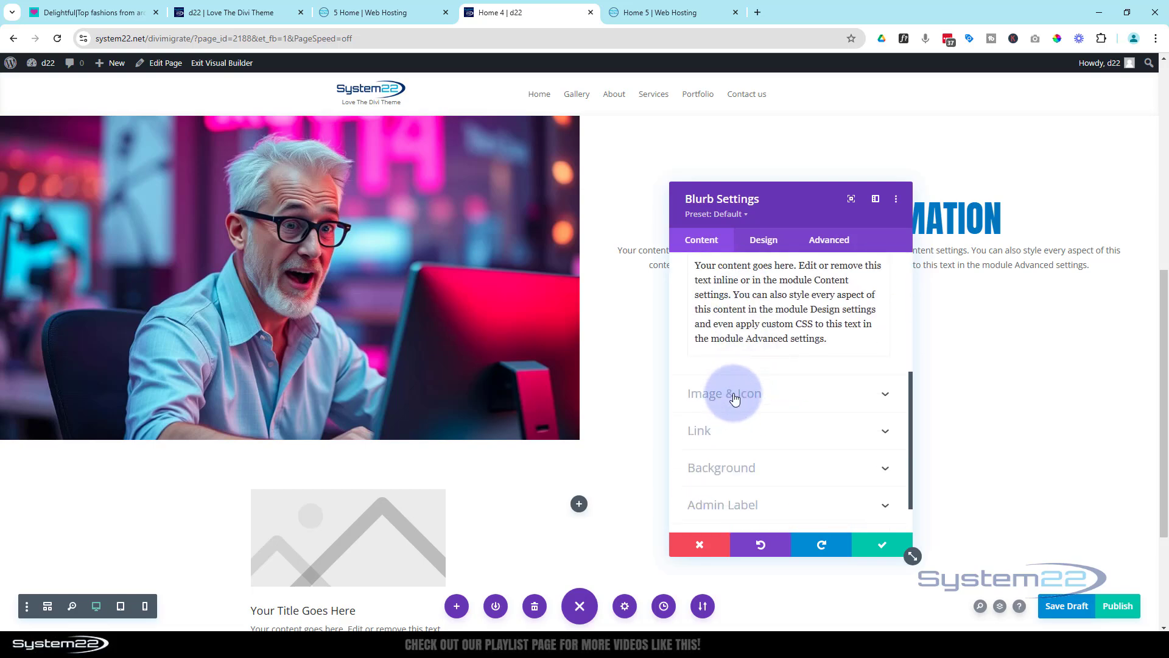
{"action": "scroll", "coordinate": [718, 366], "scroll_direction": "up", "scroll_amount": 1}
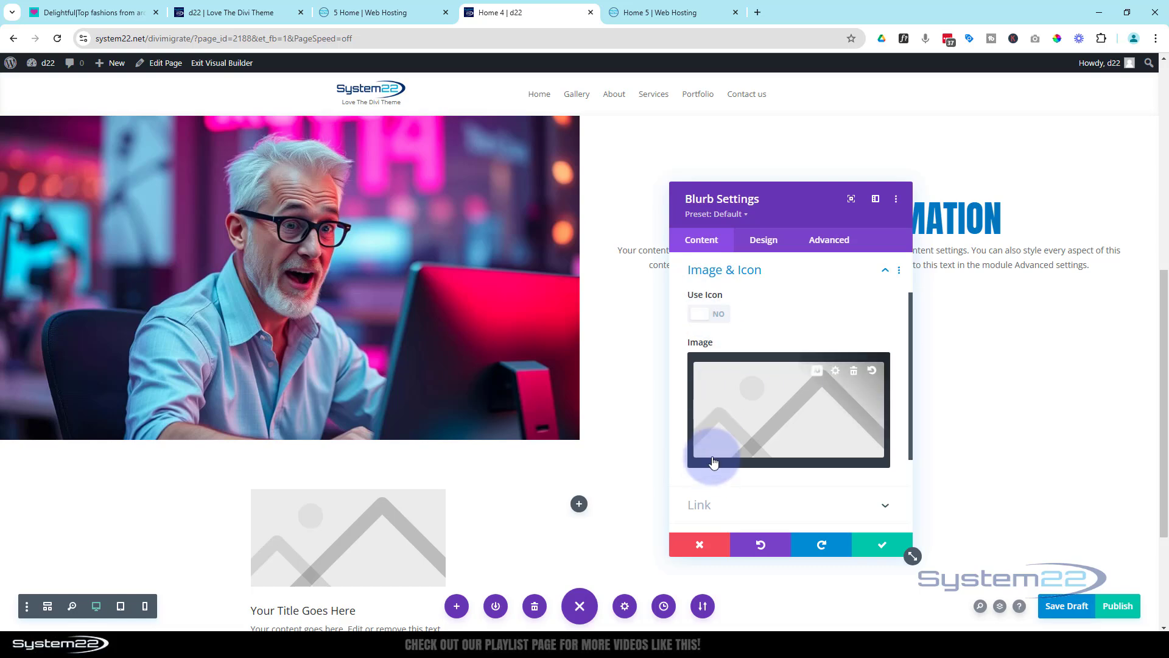
{"action": "left_click", "coordinate": [716, 318]}
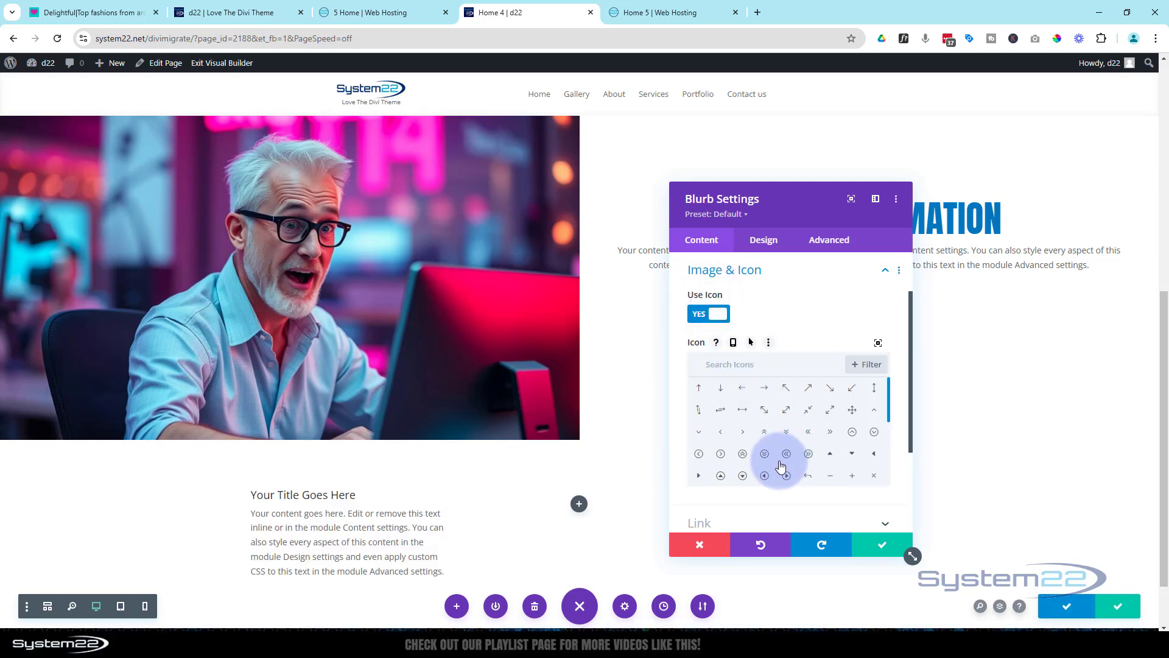
{"action": "left_click", "coordinate": [744, 455]}
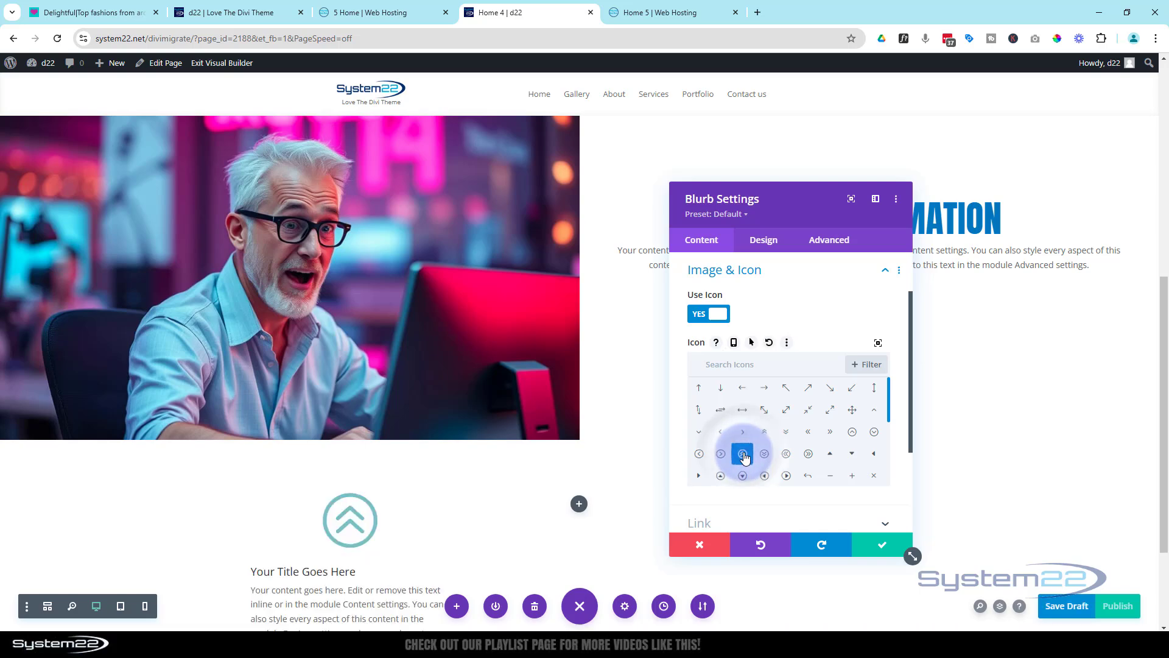
{"action": "scroll", "coordinate": [758, 396], "scroll_direction": "down", "scroll_amount": 1}
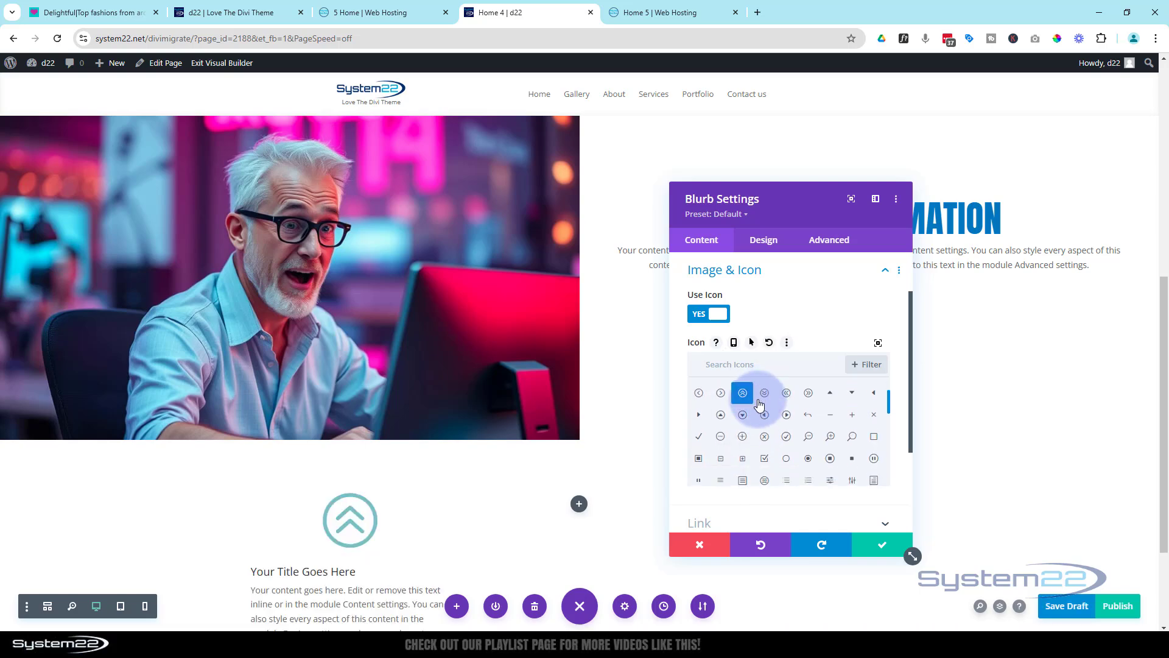
{"action": "scroll", "coordinate": [689, 482], "scroll_direction": "down", "scroll_amount": 2}
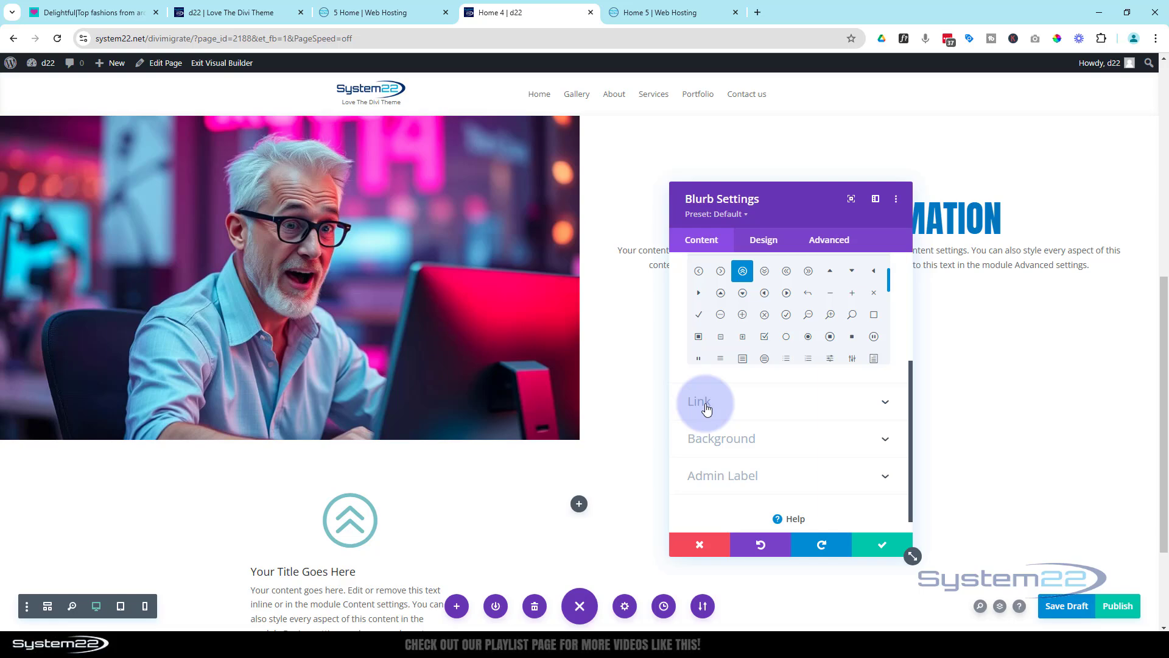
{"action": "left_click", "coordinate": [740, 407]}
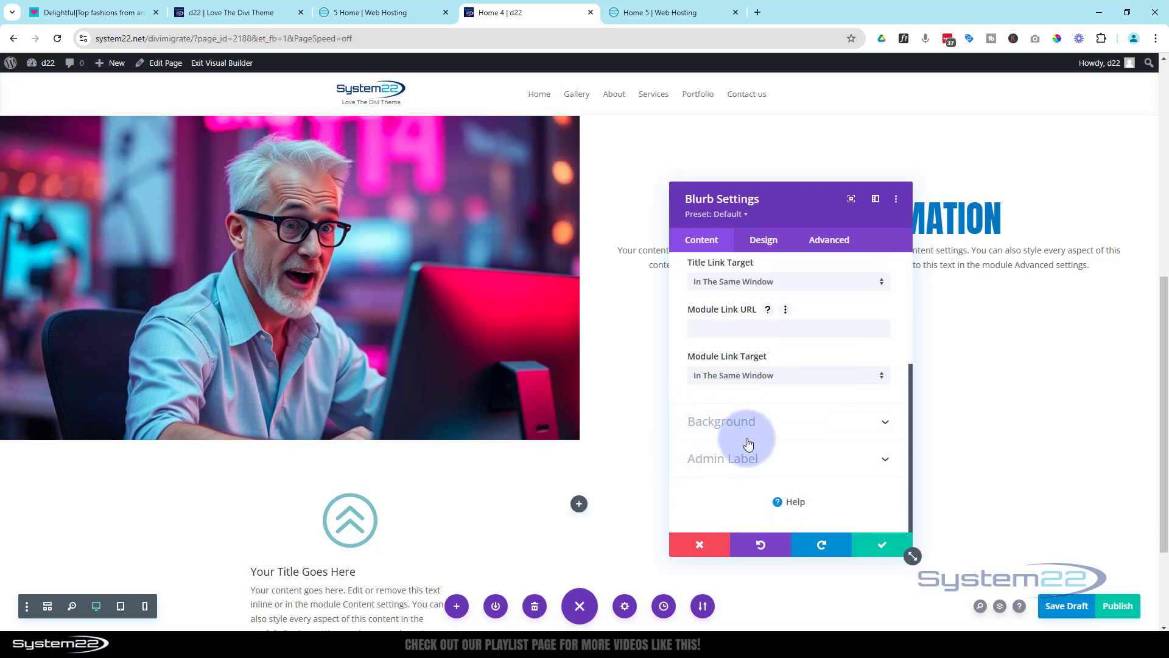
Set the blurb's icon color to blue and its image/icon width to 50px
{"action": "left_click", "coordinate": [772, 243]}
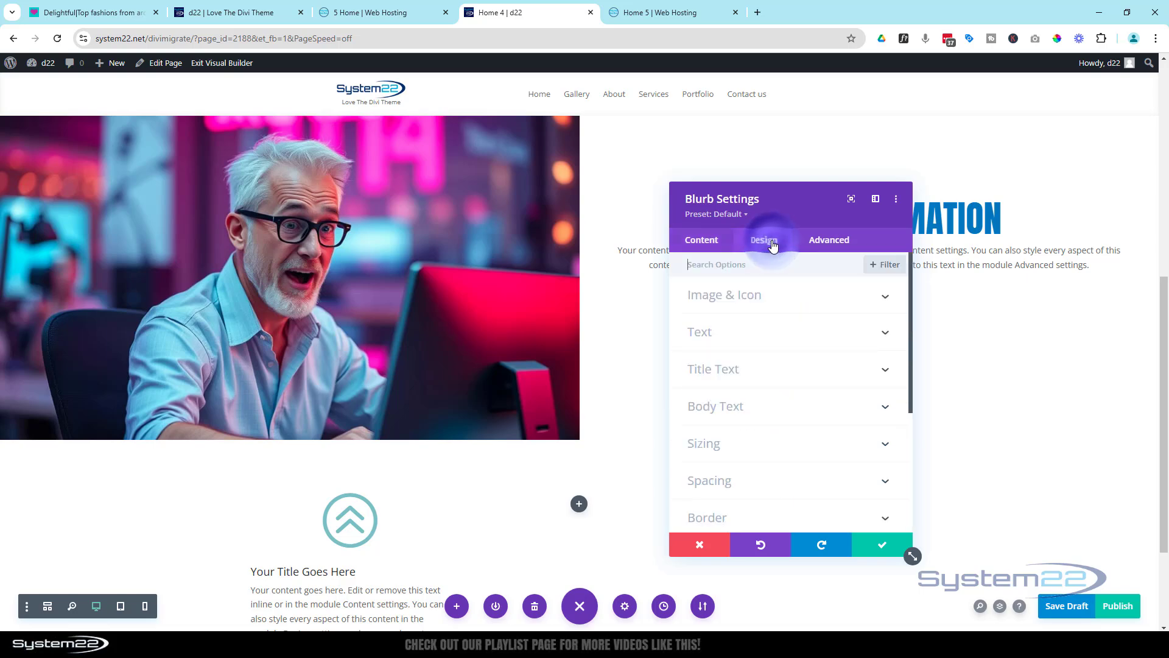
{"action": "left_click", "coordinate": [792, 303]}
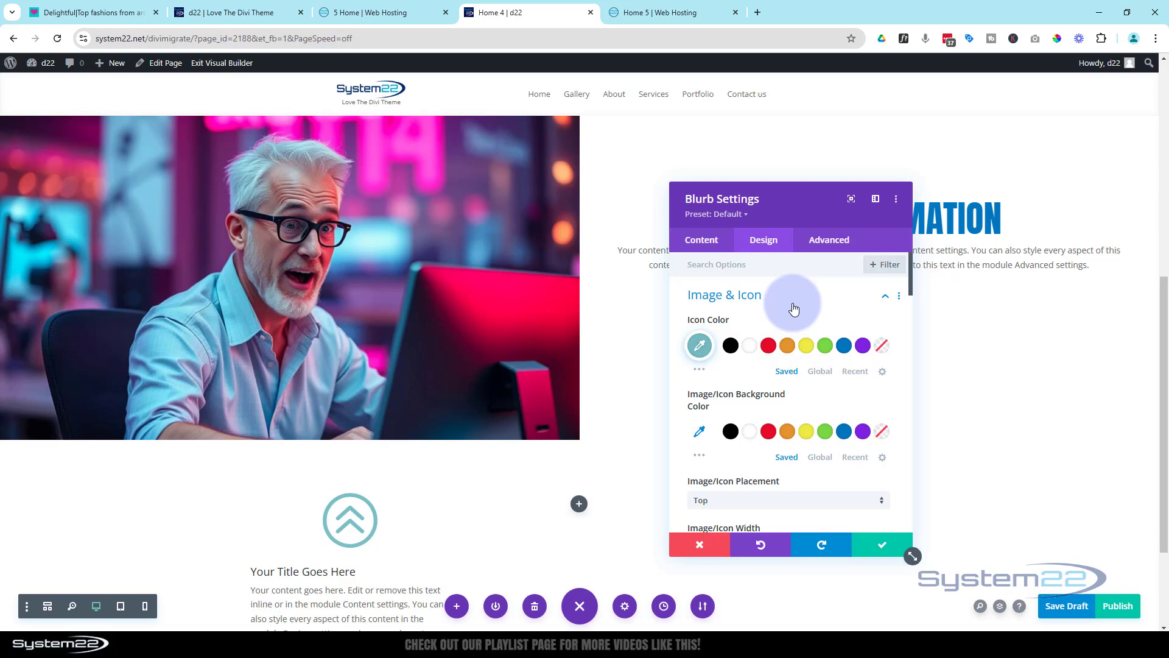
{"action": "left_click", "coordinate": [843, 346]}
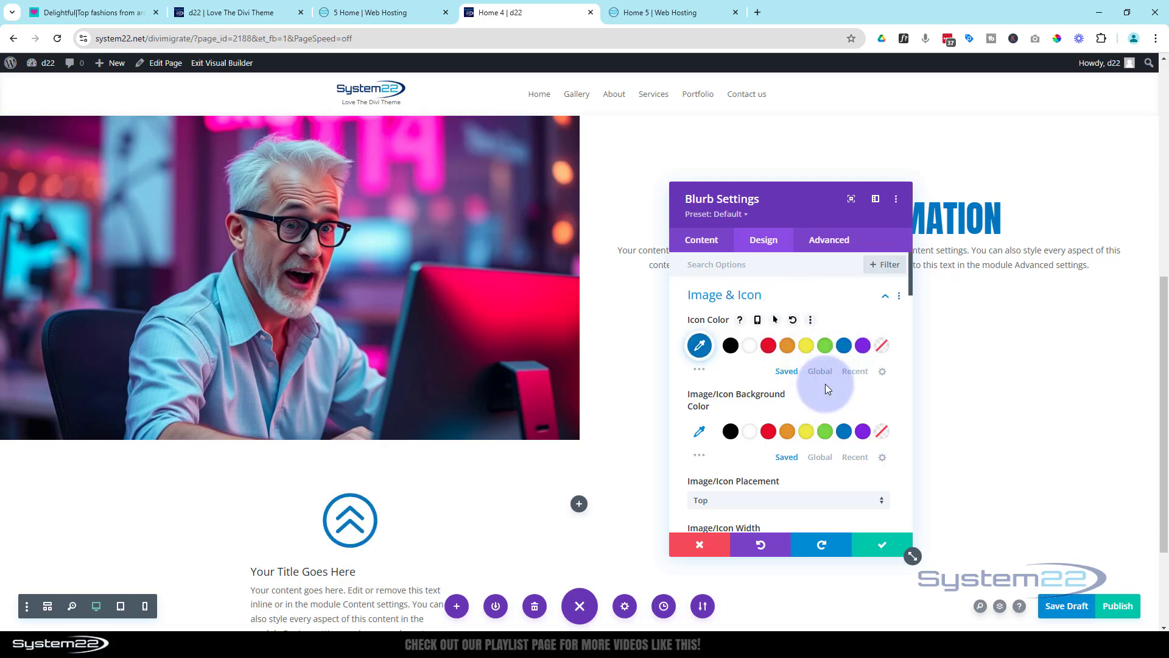
{"action": "scroll", "coordinate": [825, 384], "scroll_direction": "down", "scroll_amount": 2}
{"action": "double_click", "coordinate": [846, 422]}
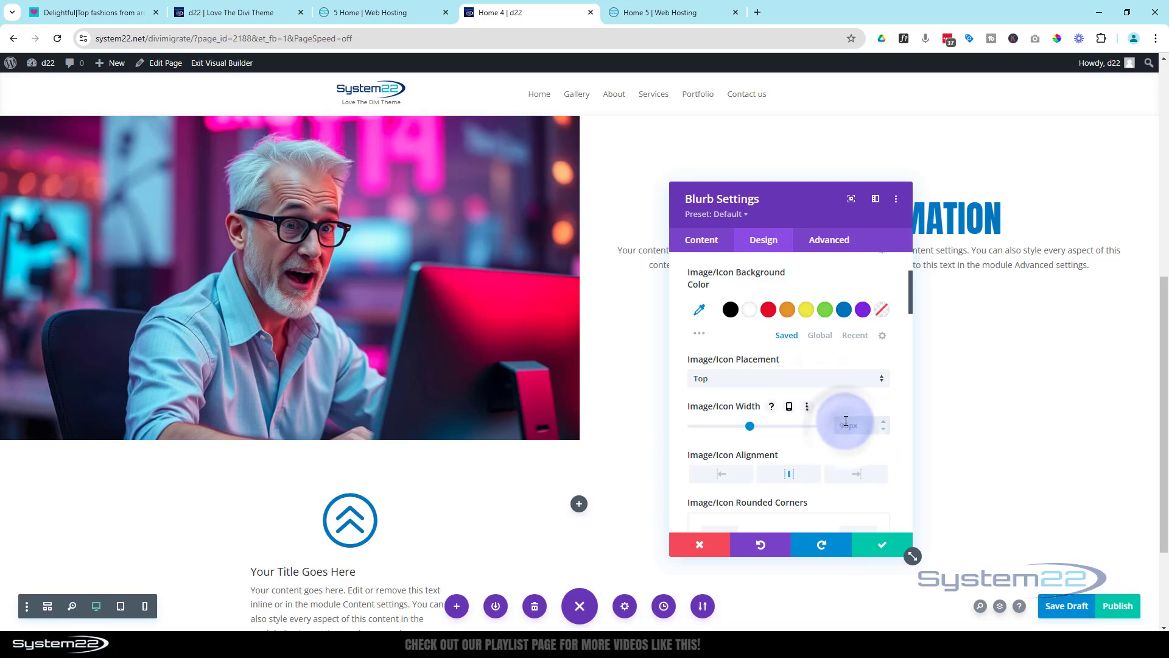
{"action": "type", "text": "50"}
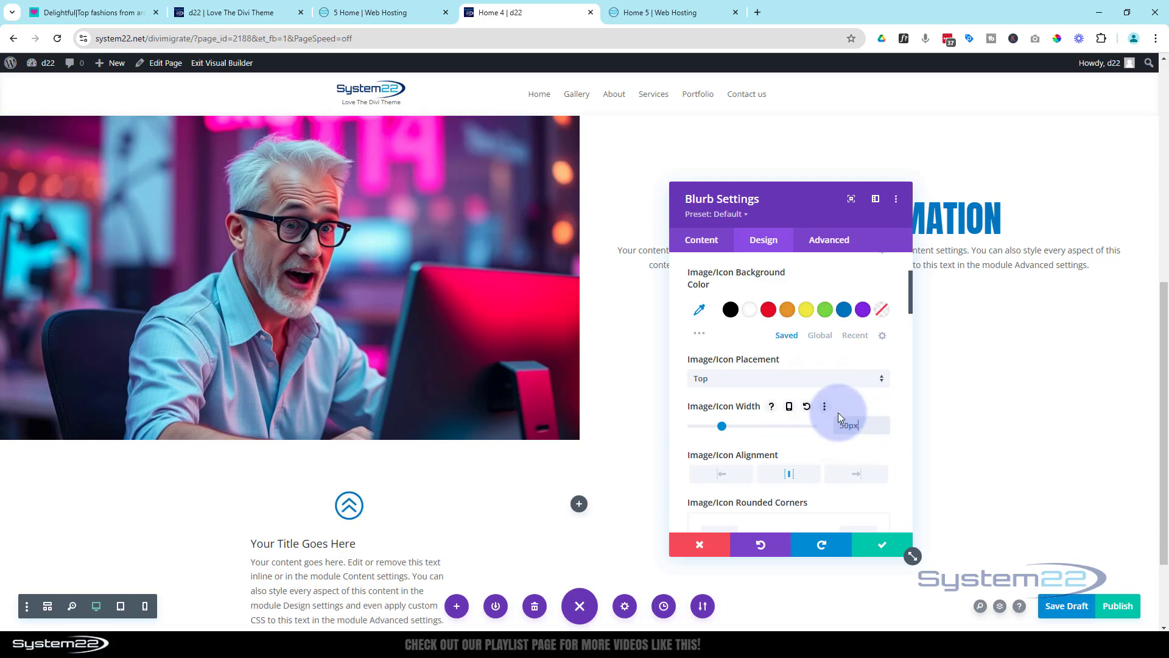
{"action": "scroll", "coordinate": [778, 377], "scroll_direction": "down", "scroll_amount": 1}
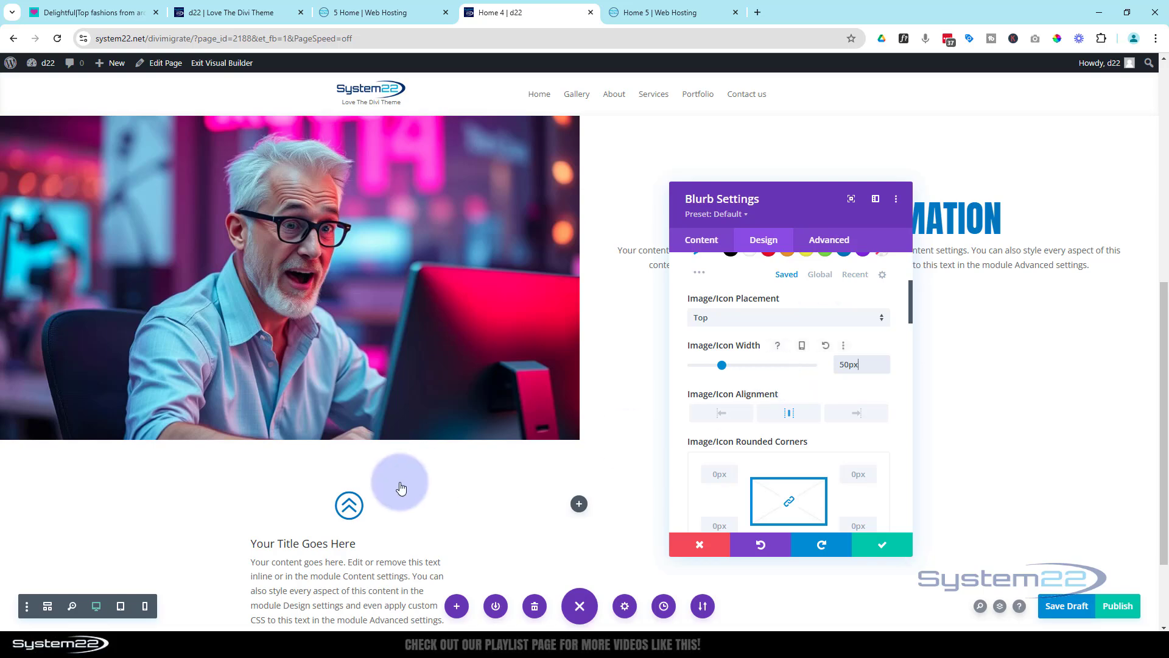
{"action": "scroll", "coordinate": [399, 484], "scroll_direction": "down", "scroll_amount": 2}
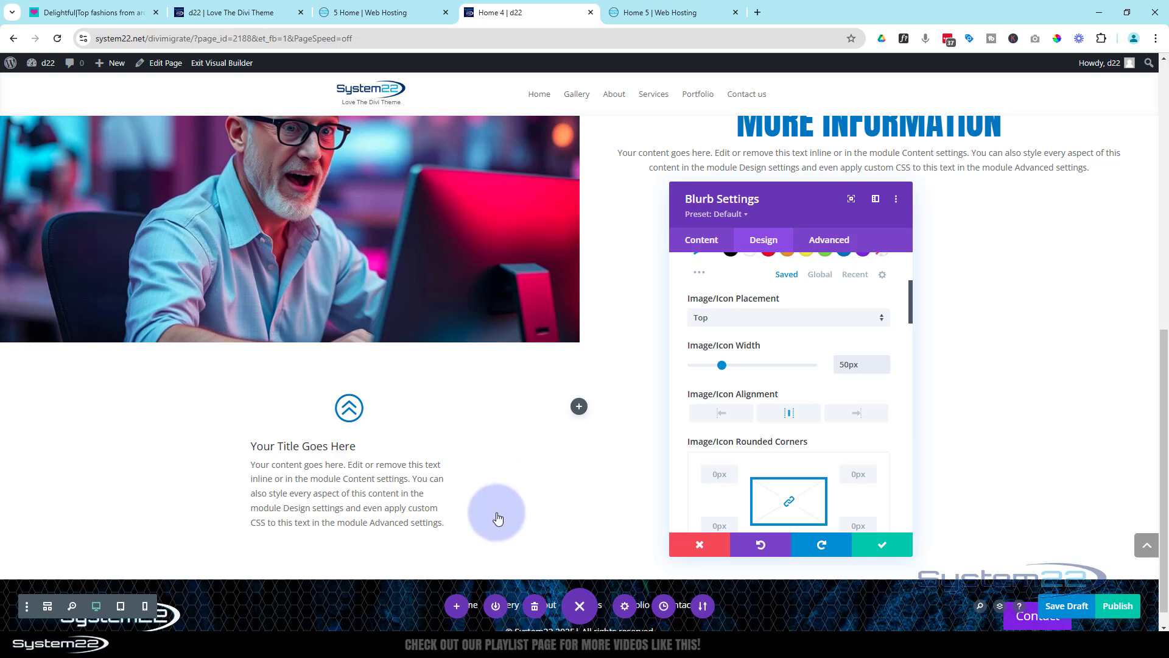
{"action": "scroll", "coordinate": [774, 257], "scroll_direction": "up", "scroll_amount": 3}
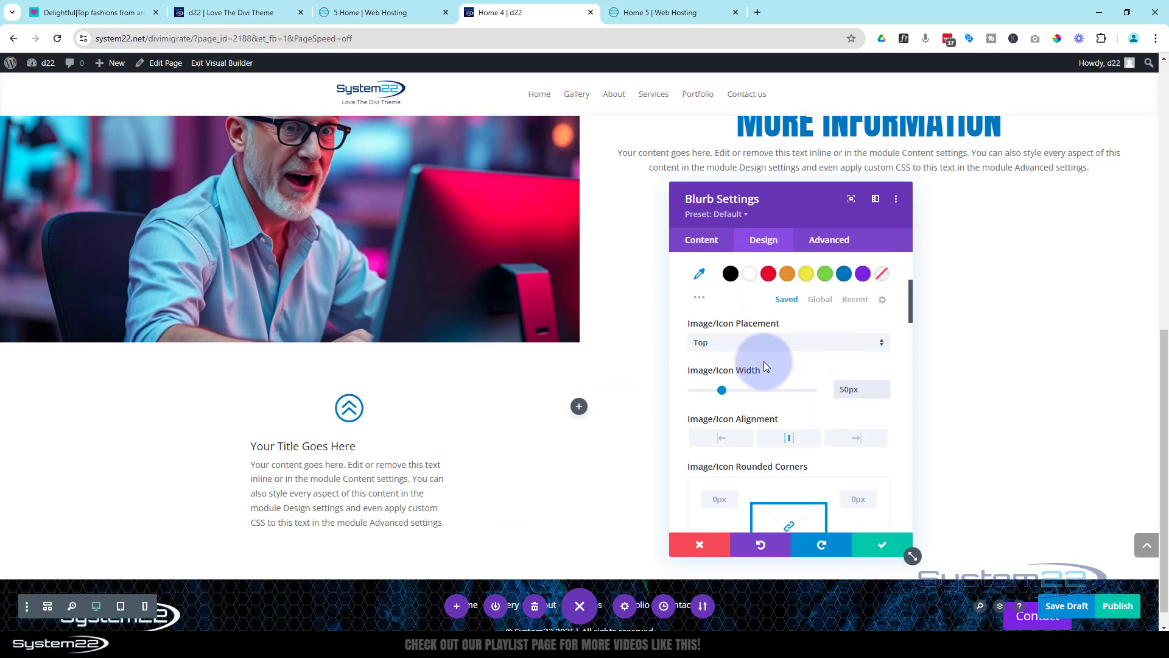
Set the blurb's text color to Light and save the module settings
{"action": "left_click", "coordinate": [790, 297]}
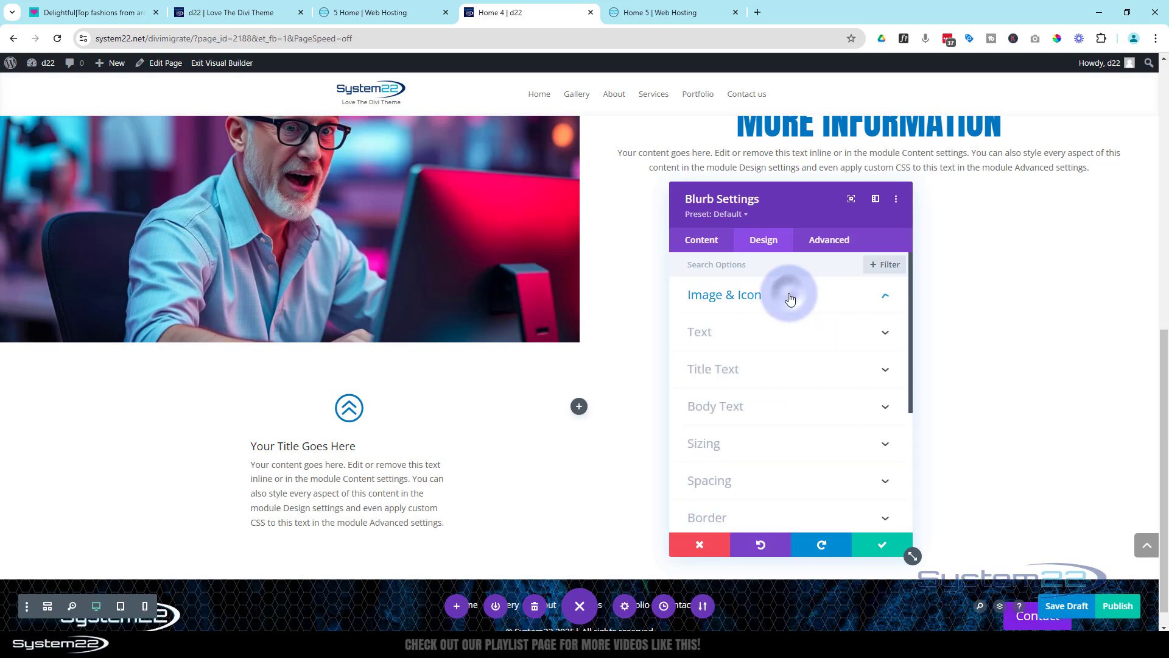
{"action": "left_click", "coordinate": [786, 333]}
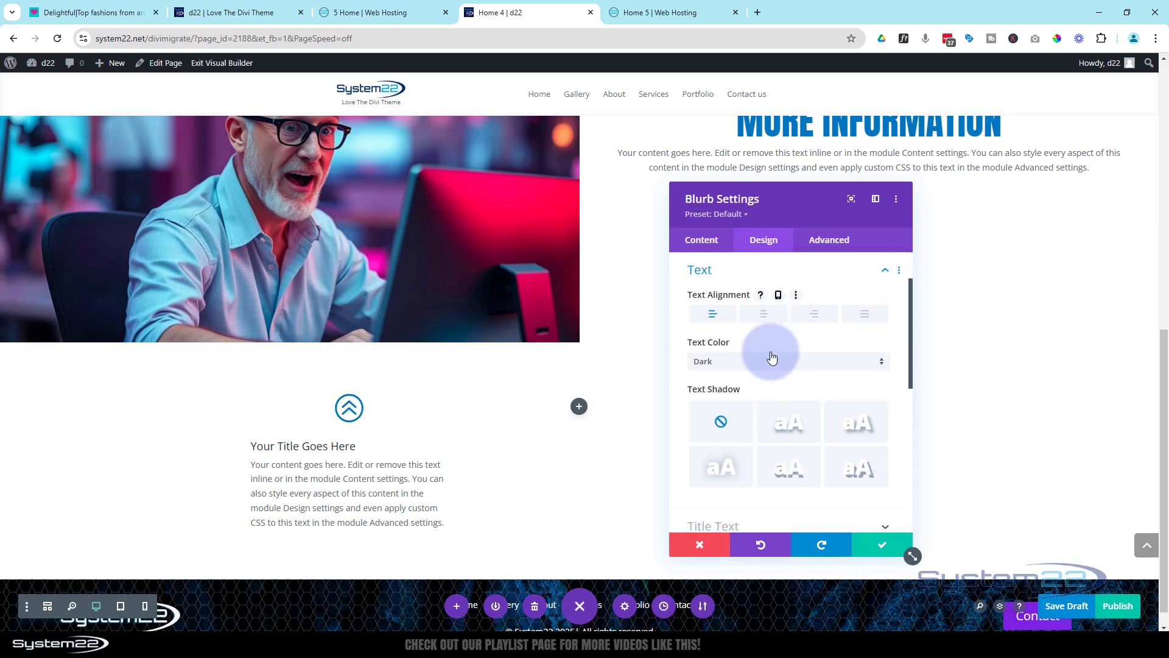
{"action": "left_click", "coordinate": [771, 363]}
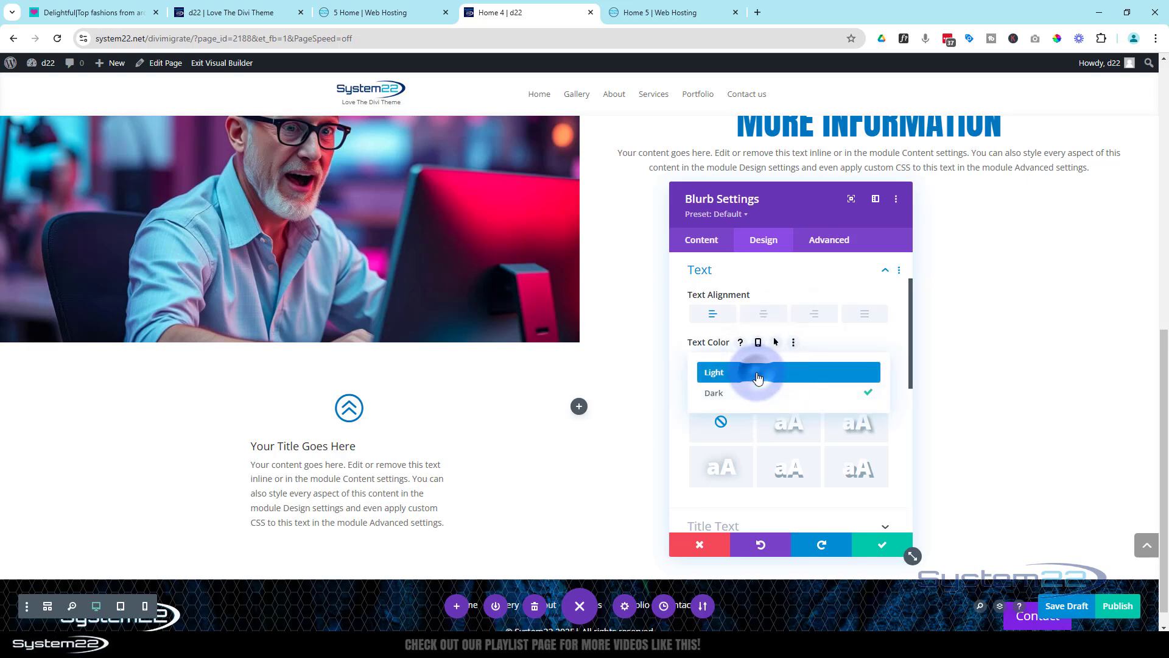
{"action": "left_click", "coordinate": [758, 374]}
{"action": "left_click", "coordinate": [873, 557]}
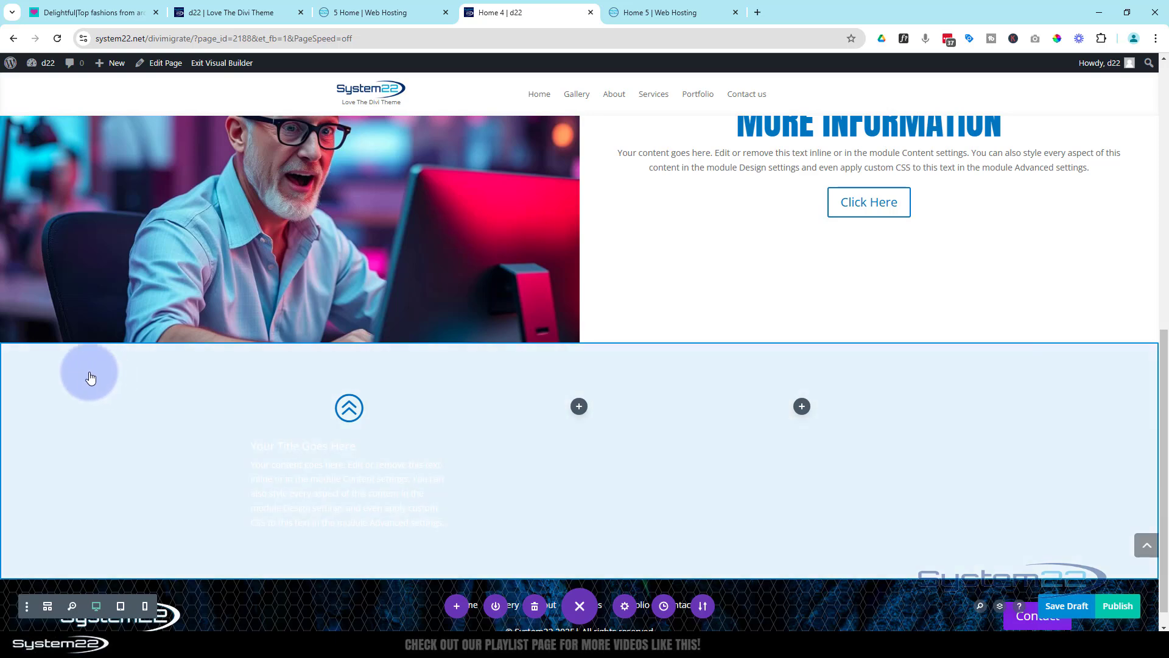
Add a background gradient to the section that contains the blurb
{"action": "left_click", "coordinate": [56, 371]}
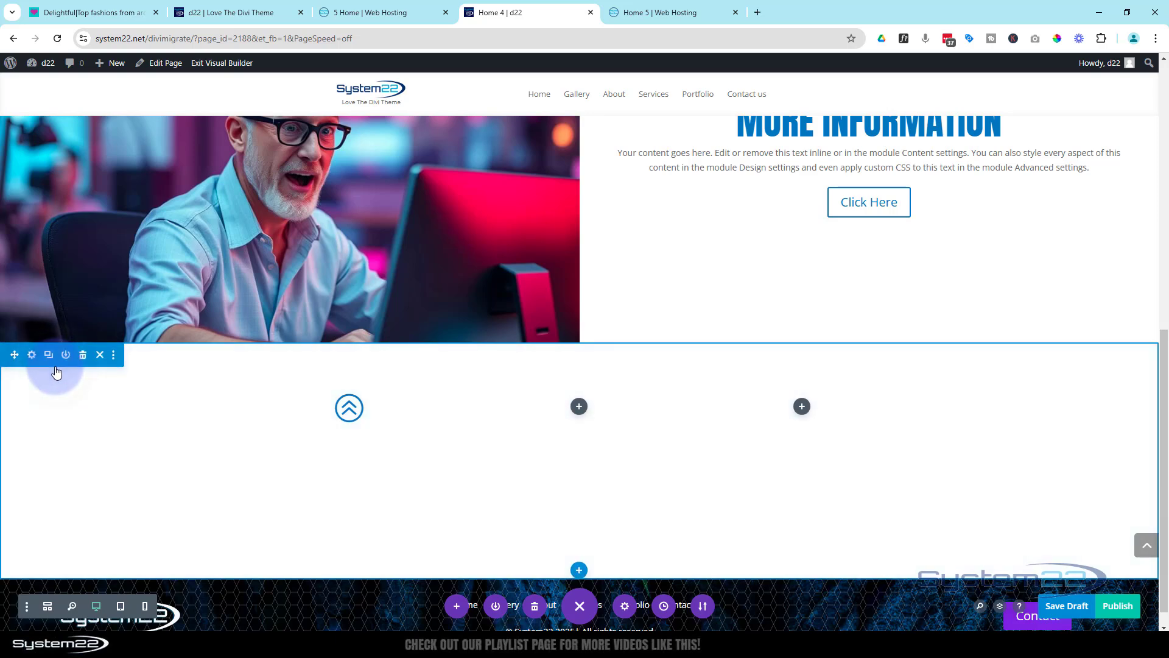
{"action": "left_click", "coordinate": [33, 358]}
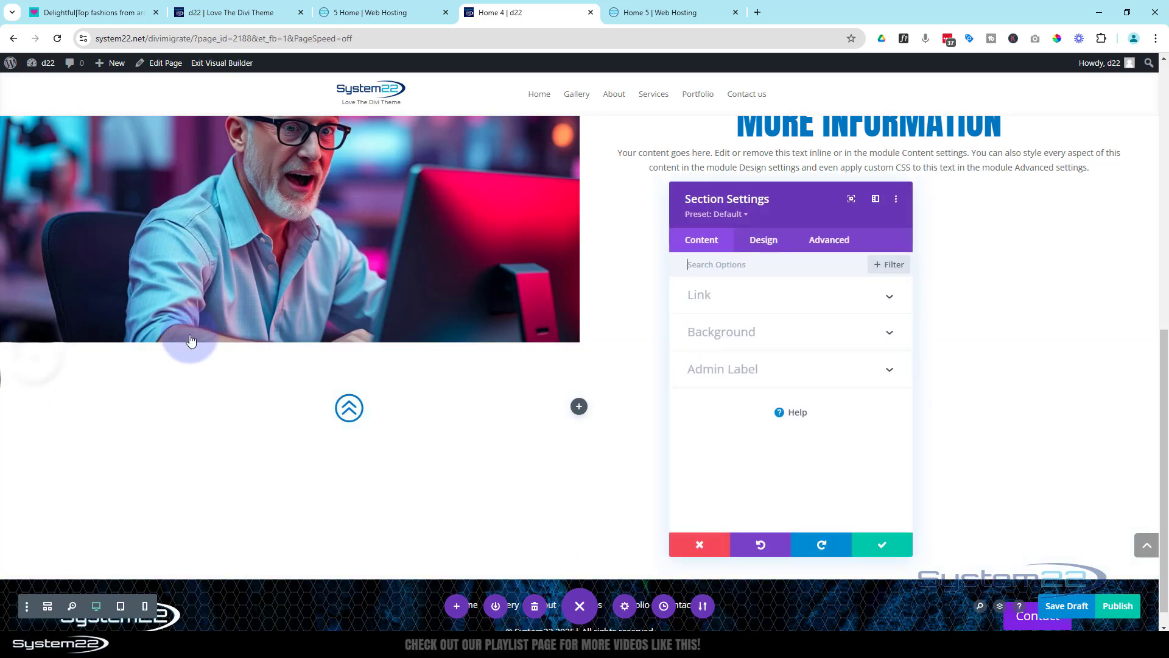
{"action": "left_click", "coordinate": [782, 339]}
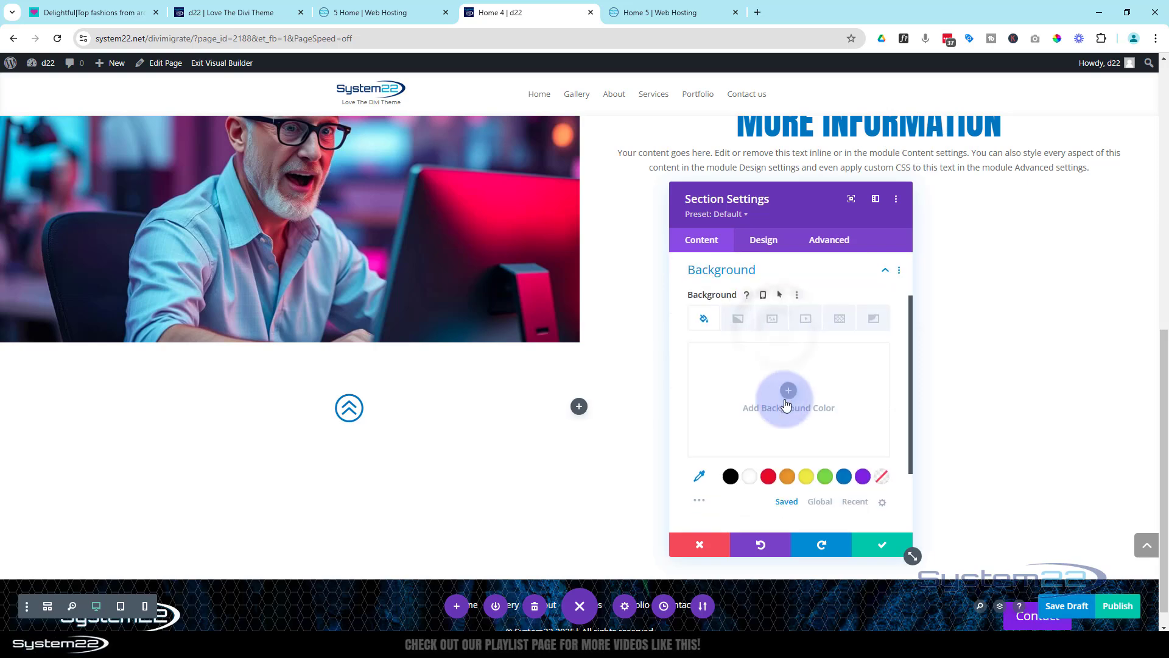
{"action": "left_click", "coordinate": [746, 326]}
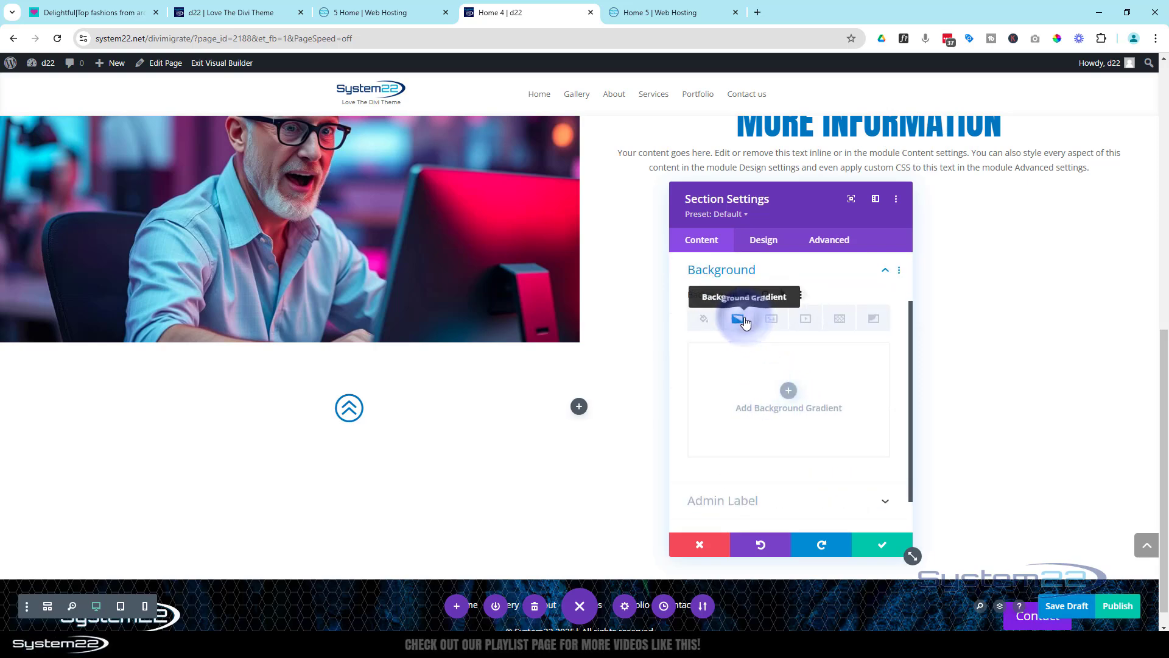
{"action": "left_click", "coordinate": [789, 404]}
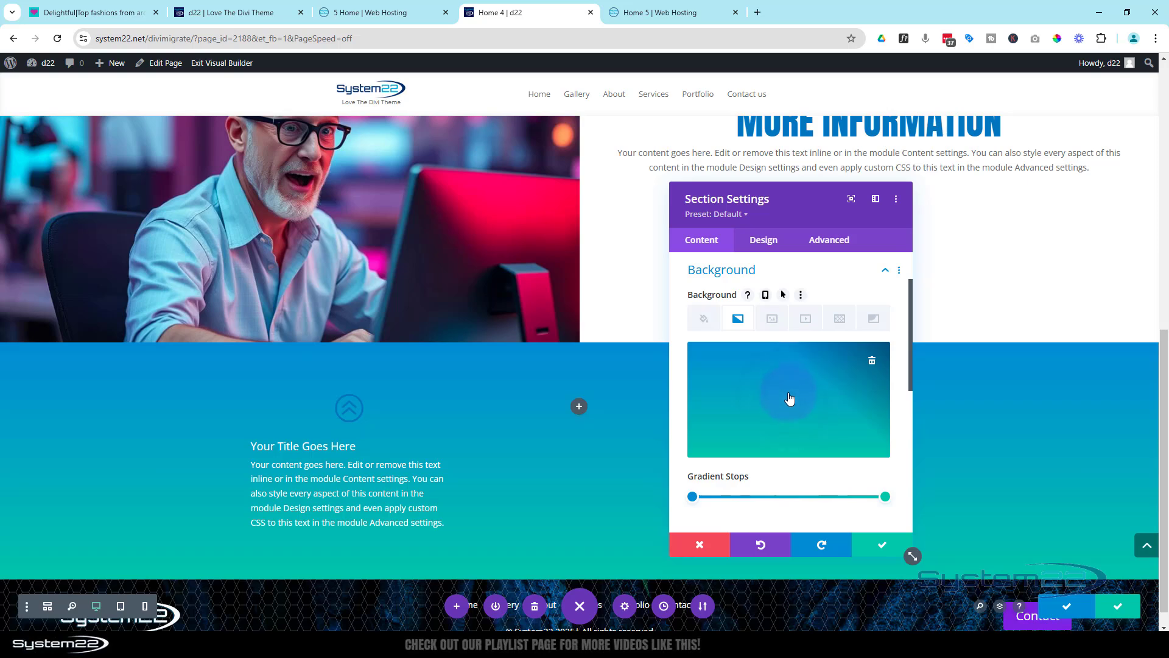
Set the section gradient's first stop, at 0%, to dark gray #242424
{"action": "scroll", "coordinate": [789, 390], "scroll_direction": "down", "scroll_amount": 2}
{"action": "left_click", "coordinate": [725, 436]}
{"action": "left_click_drag", "start_coordinate": [725, 436], "coordinate": [692, 436]}
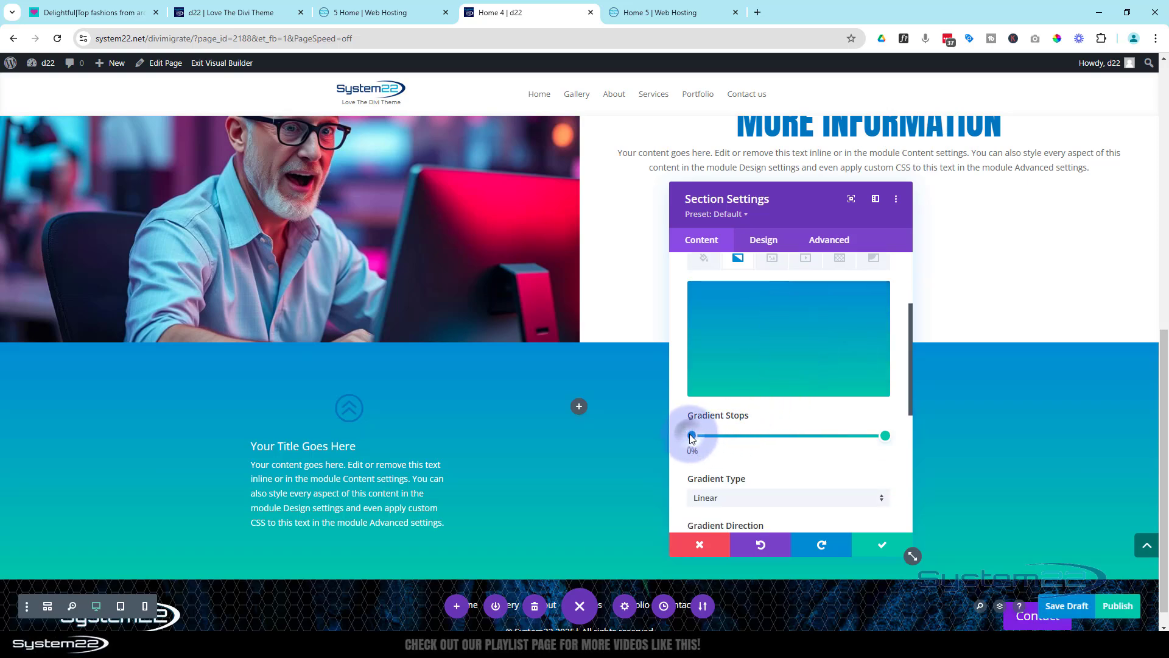
{"action": "left_click", "coordinate": [693, 436]}
{"action": "left_click", "coordinate": [700, 440]}
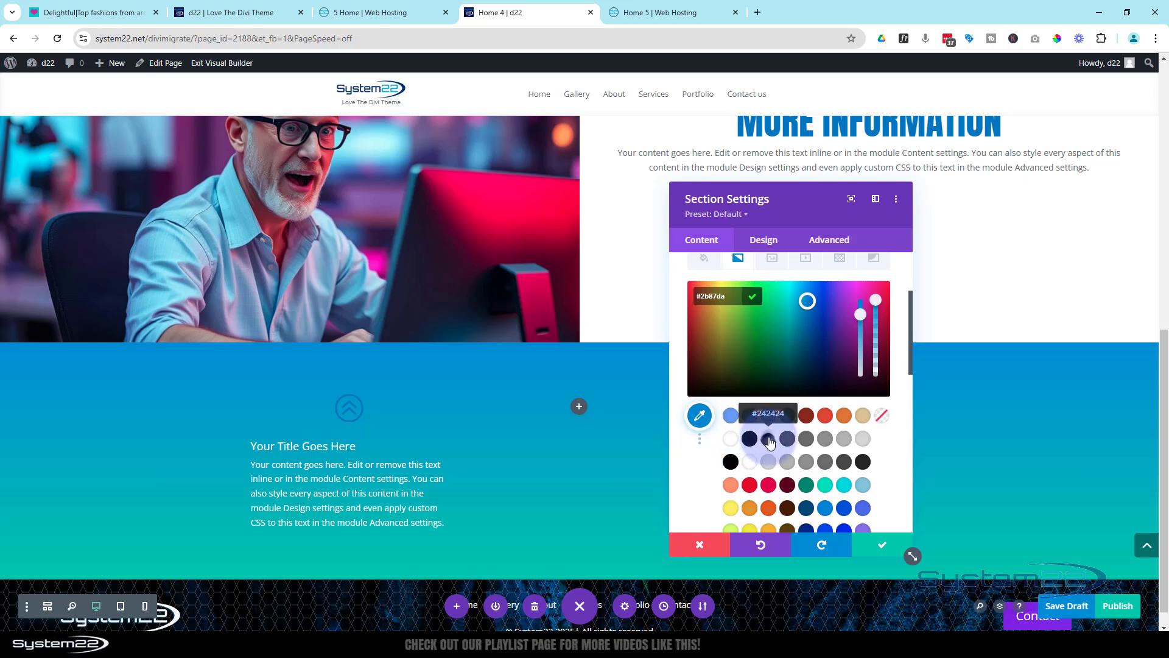
{"action": "left_click", "coordinate": [770, 442]}
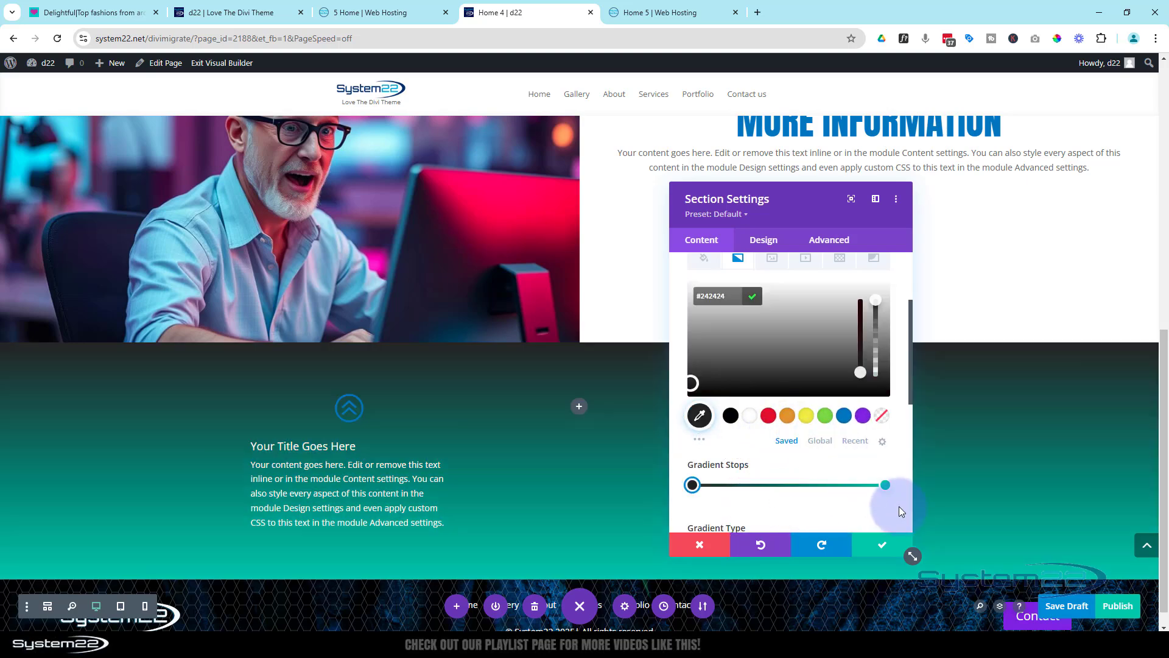
Set the section gradient's end stop to black #000000 and save the section settings
{"action": "left_click", "coordinate": [885, 485]}
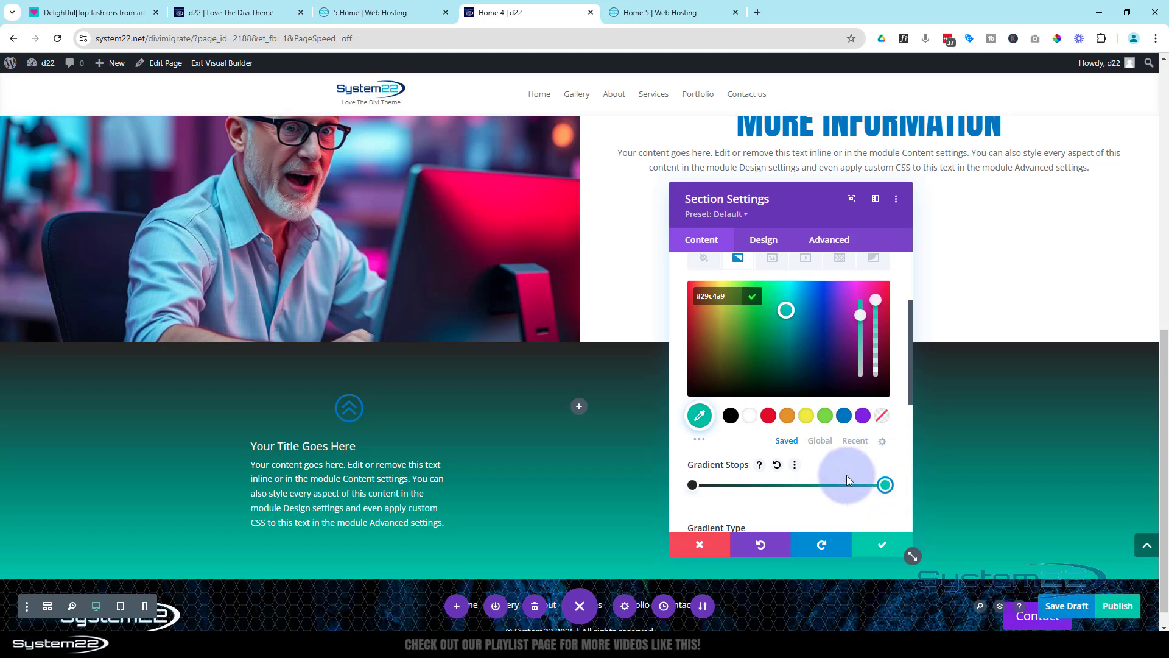
{"action": "left_click", "coordinate": [732, 418]}
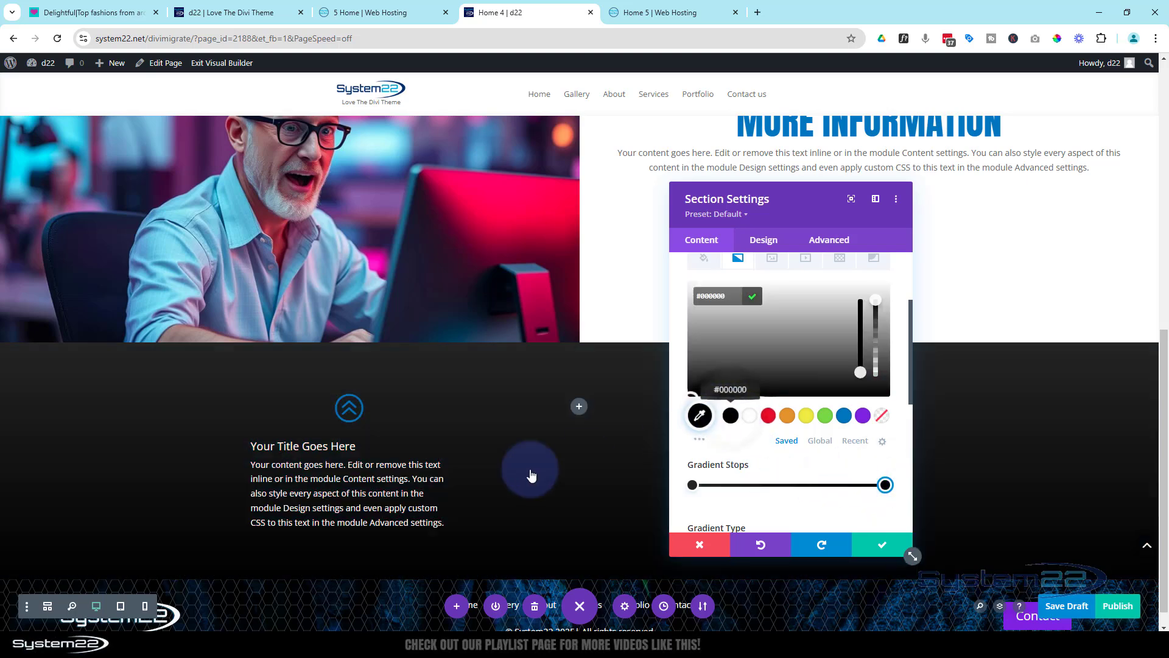
{"action": "scroll", "coordinate": [457, 434], "scroll_direction": "down", "scroll_amount": 1}
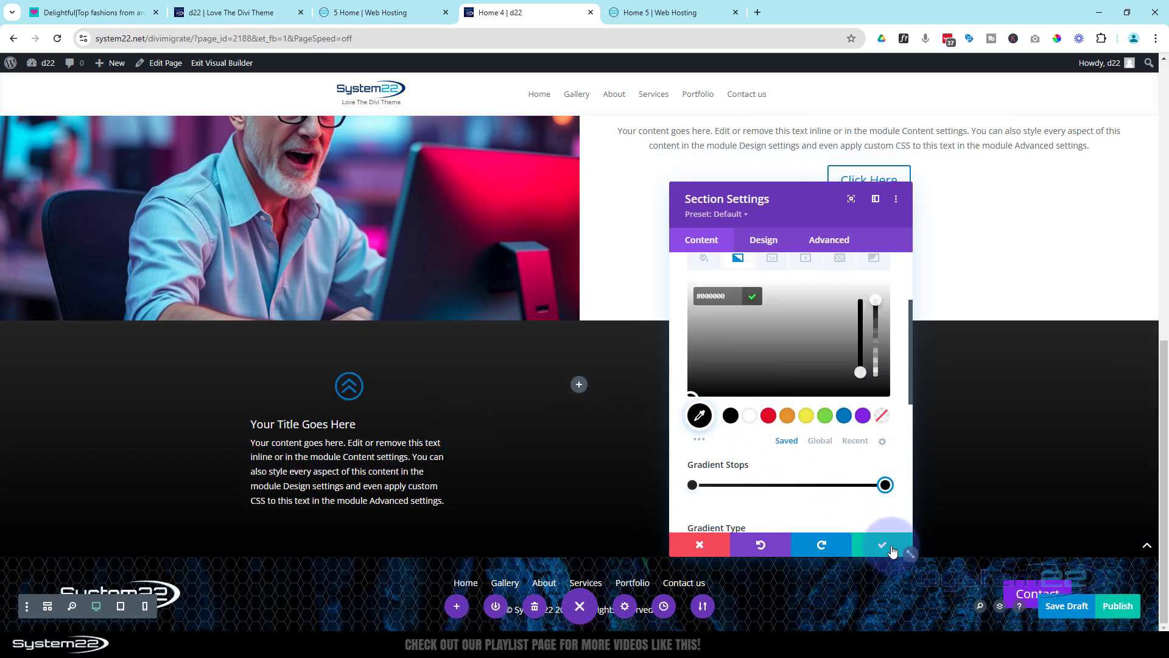
{"action": "left_click", "coordinate": [884, 545]}
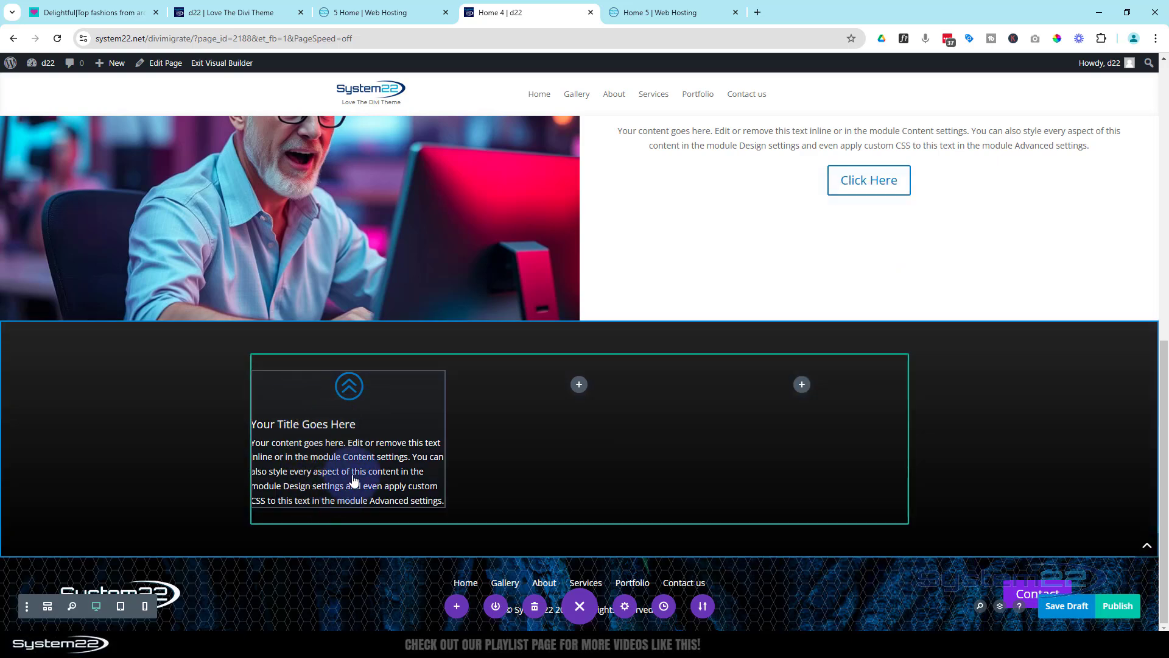
Duplicate the blurb into the second and third columns of the row and save the page as a draft
{"action": "left_click", "coordinate": [303, 398]}
{"action": "left_click", "coordinate": [334, 400]}
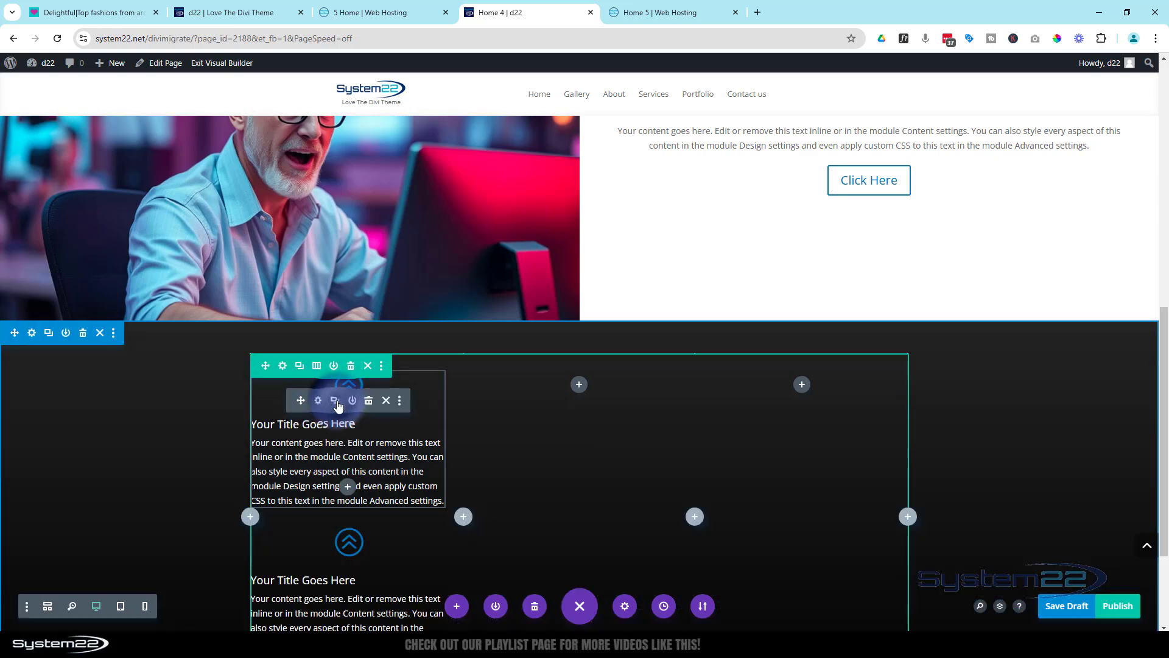
{"action": "left_click_drag", "start_coordinate": [301, 400], "coordinate": [555, 399]}
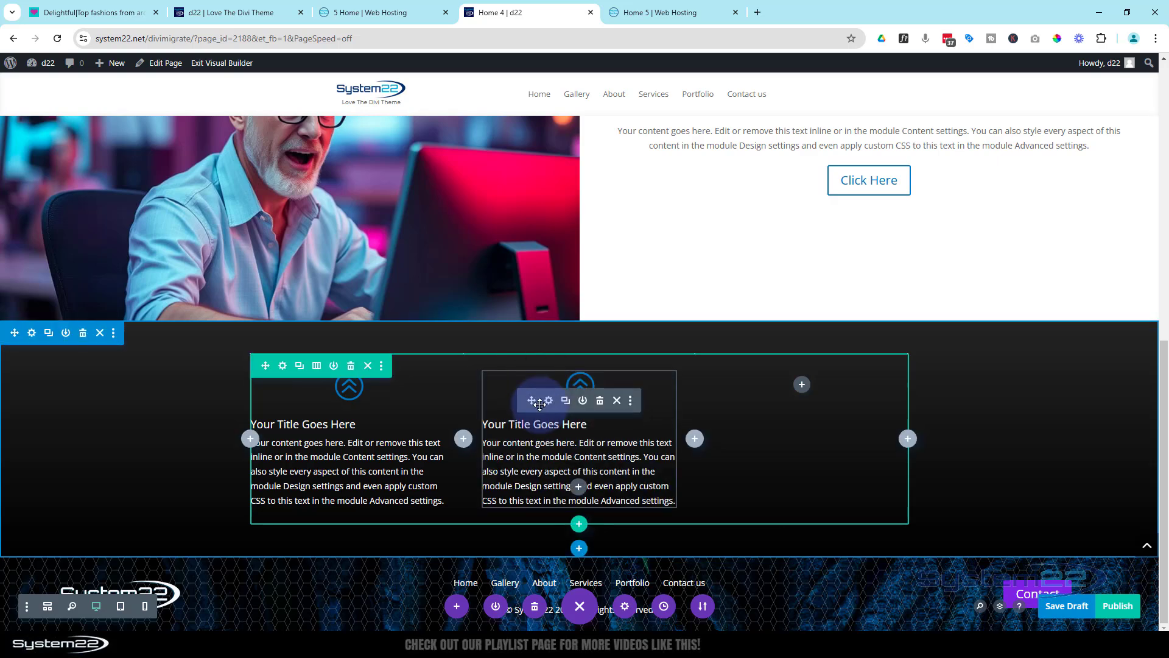
{"action": "left_click", "coordinate": [569, 404]}
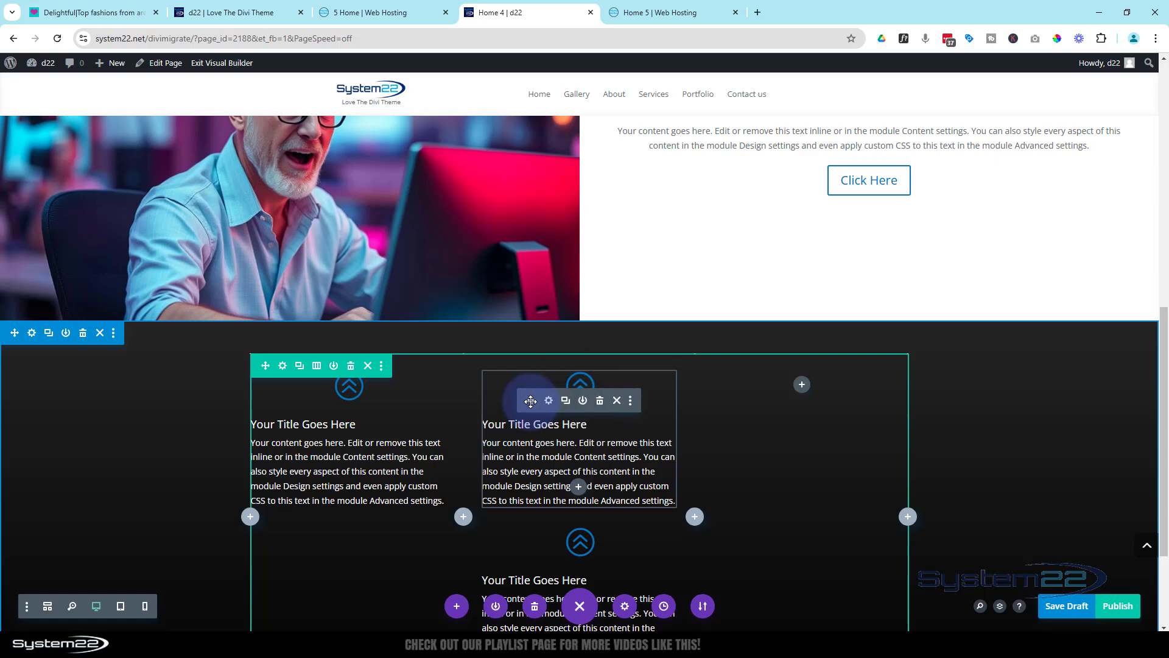
{"action": "left_click_drag", "start_coordinate": [536, 402], "coordinate": [783, 399]}
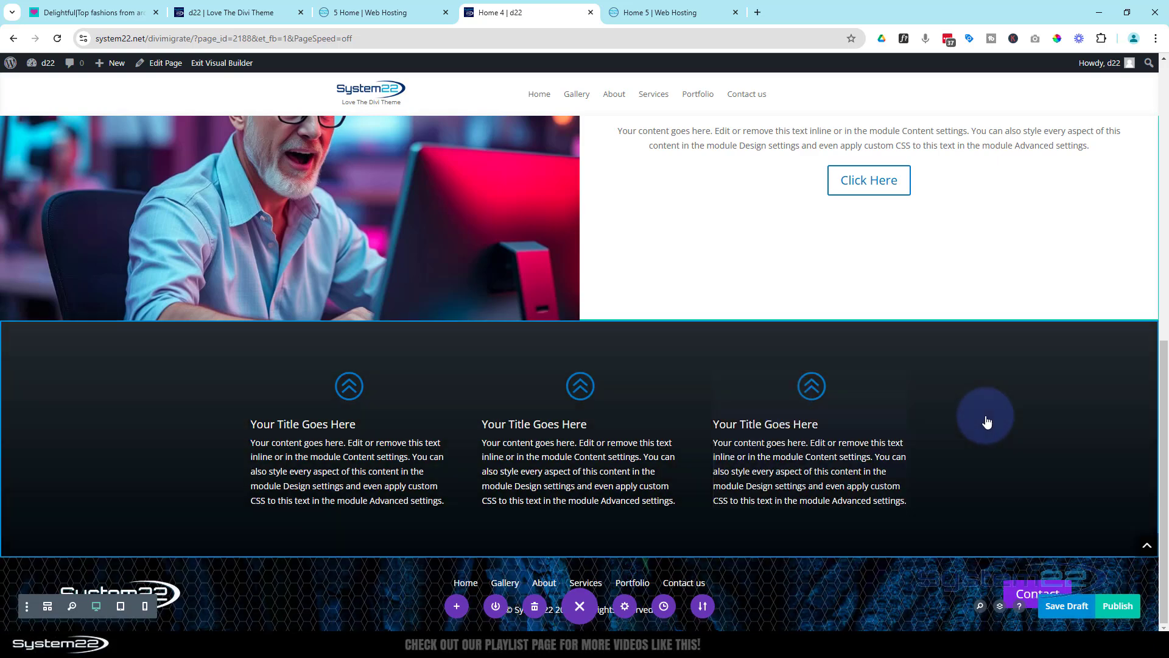
{"action": "left_click", "coordinate": [986, 415]}
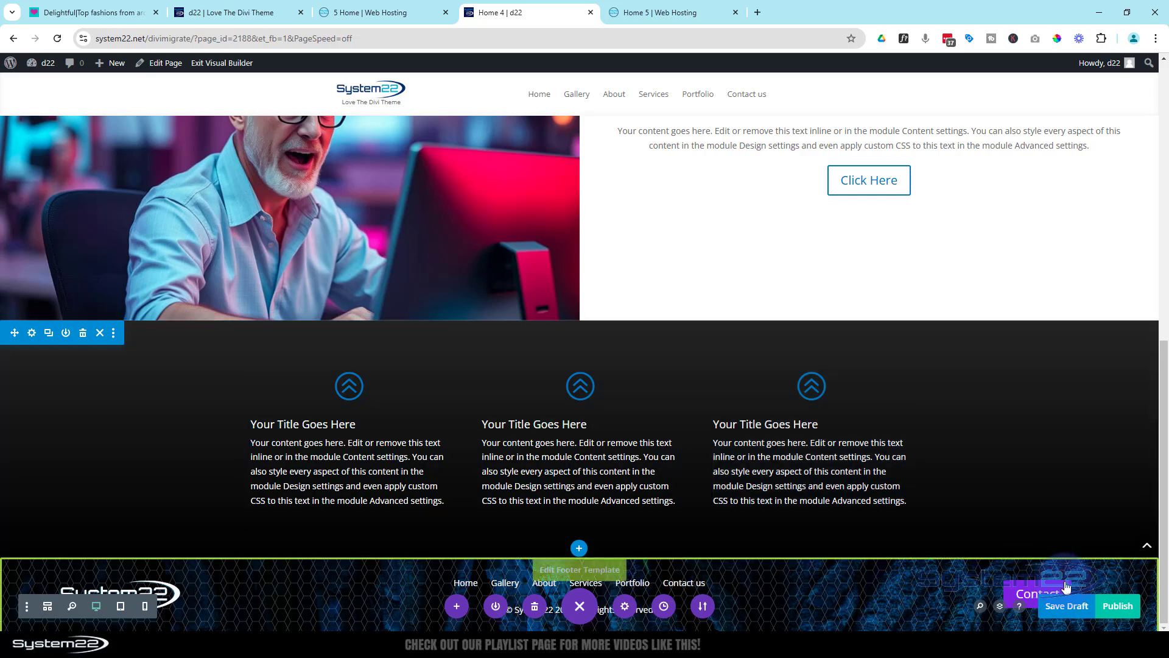
{"action": "left_click", "coordinate": [1070, 607]}
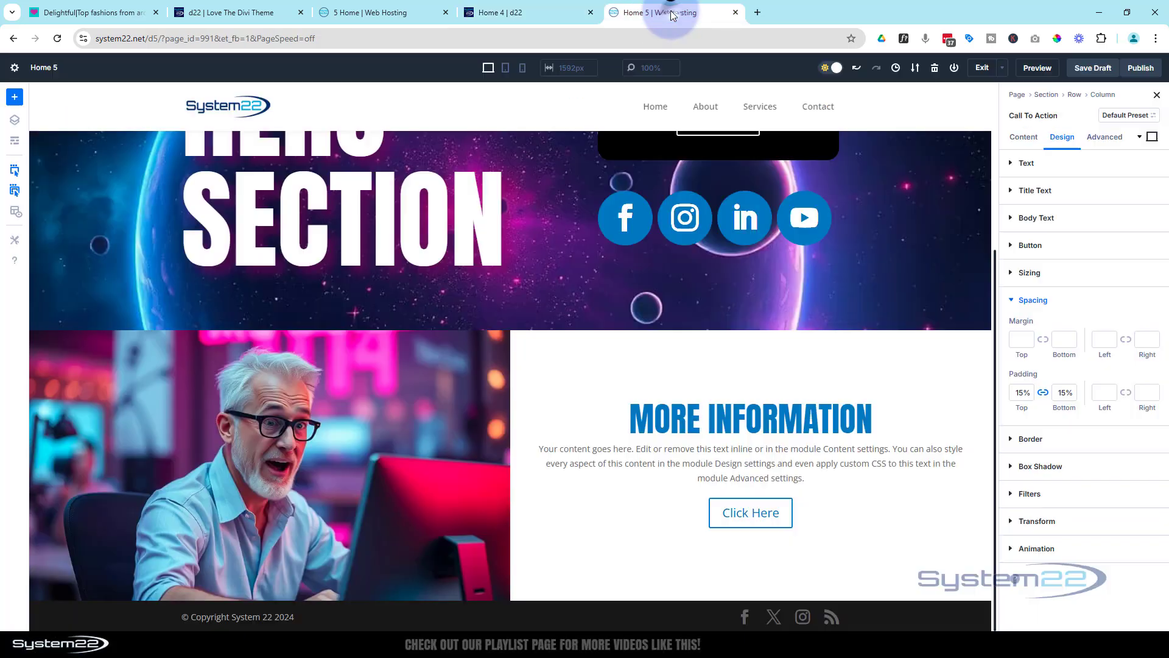
On the Divi 5 page Home 5, insert a regular section with a three-column row below More Information and add a Blurb to its first column
{"action": "left_click", "coordinate": [661, 13]}
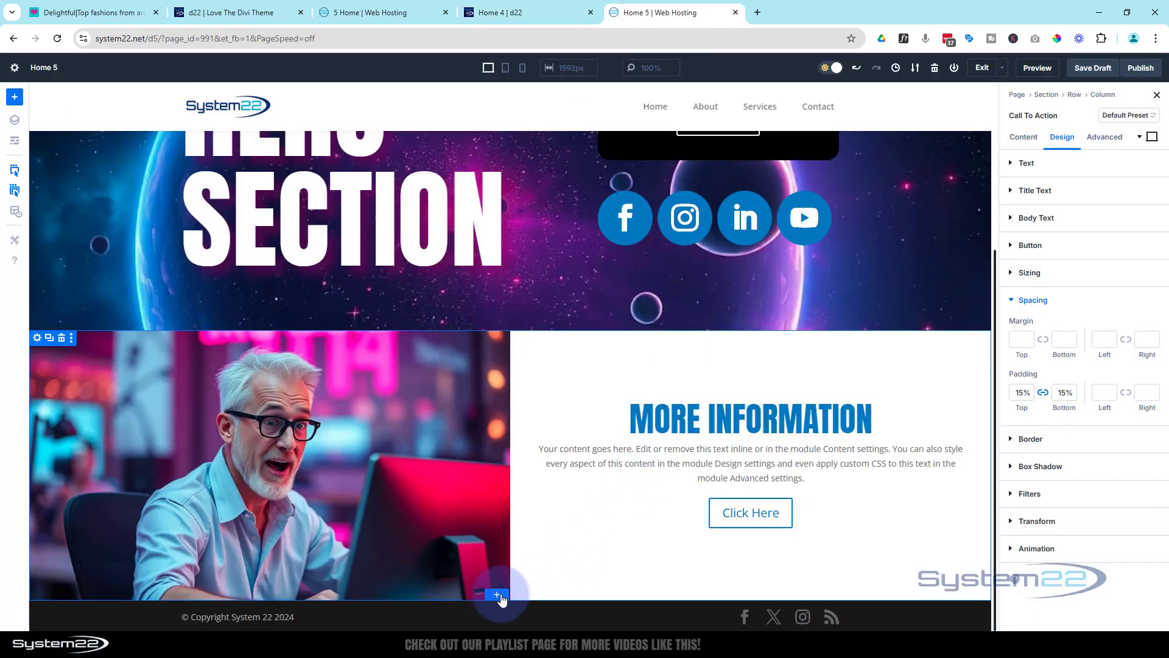
{"action": "left_click", "coordinate": [500, 596]}
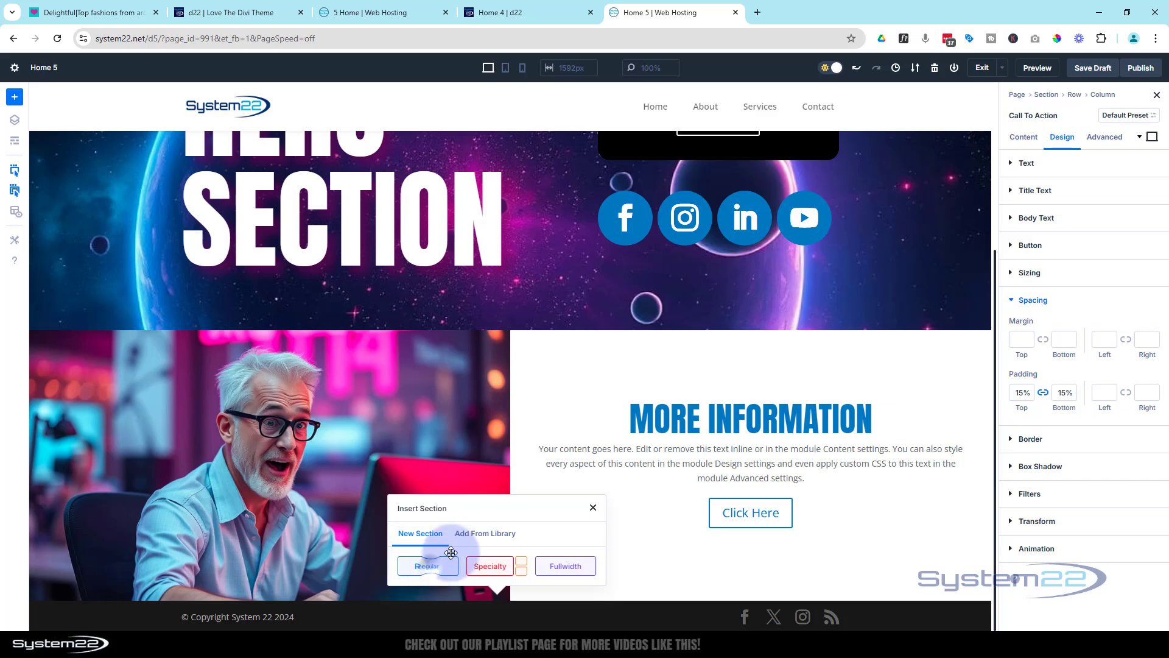
{"action": "left_click", "coordinate": [451, 552]}
{"action": "left_click", "coordinate": [580, 457]}
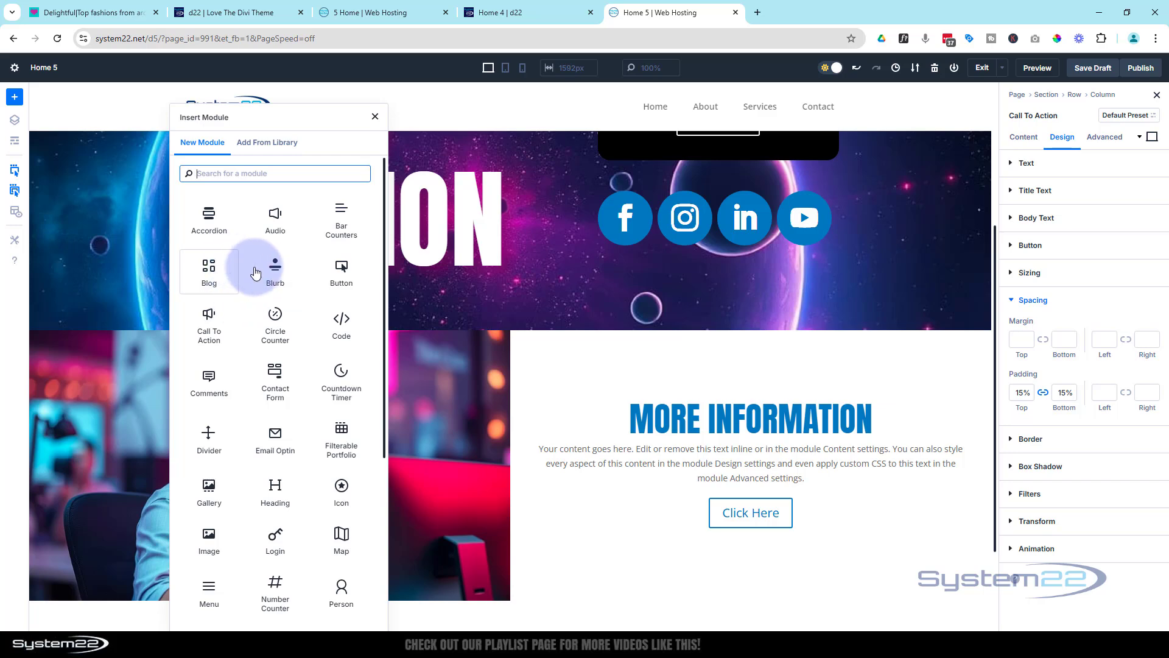
{"action": "left_click", "coordinate": [281, 278]}
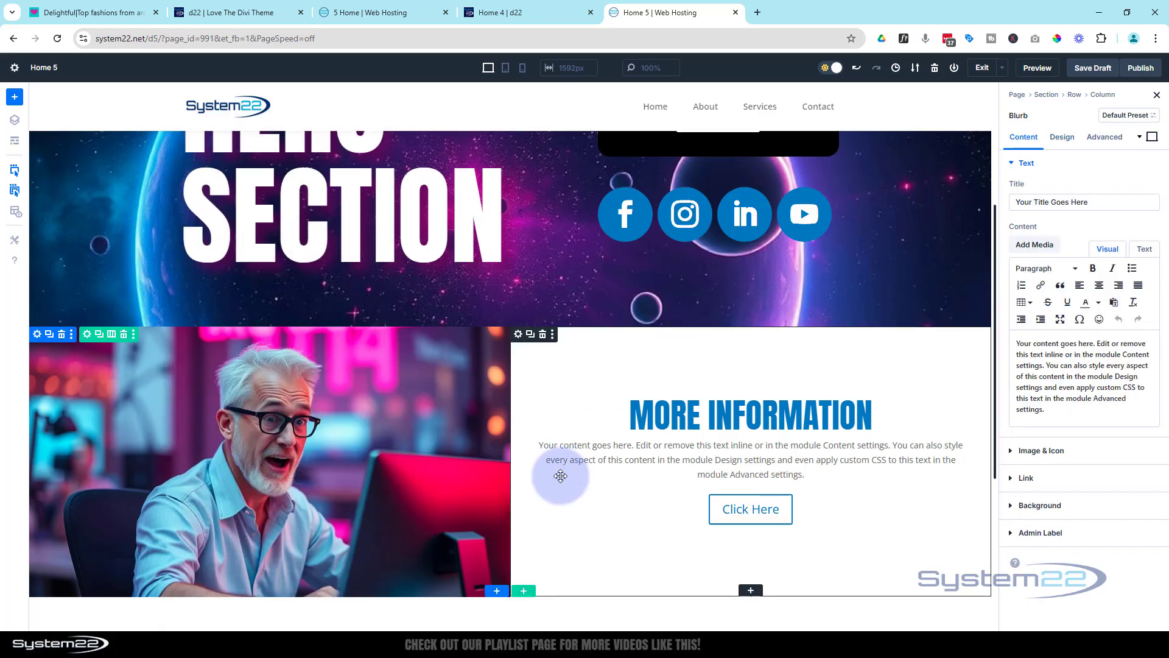
{"action": "scroll", "coordinate": [556, 470], "scroll_direction": "down", "scroll_amount": 5}
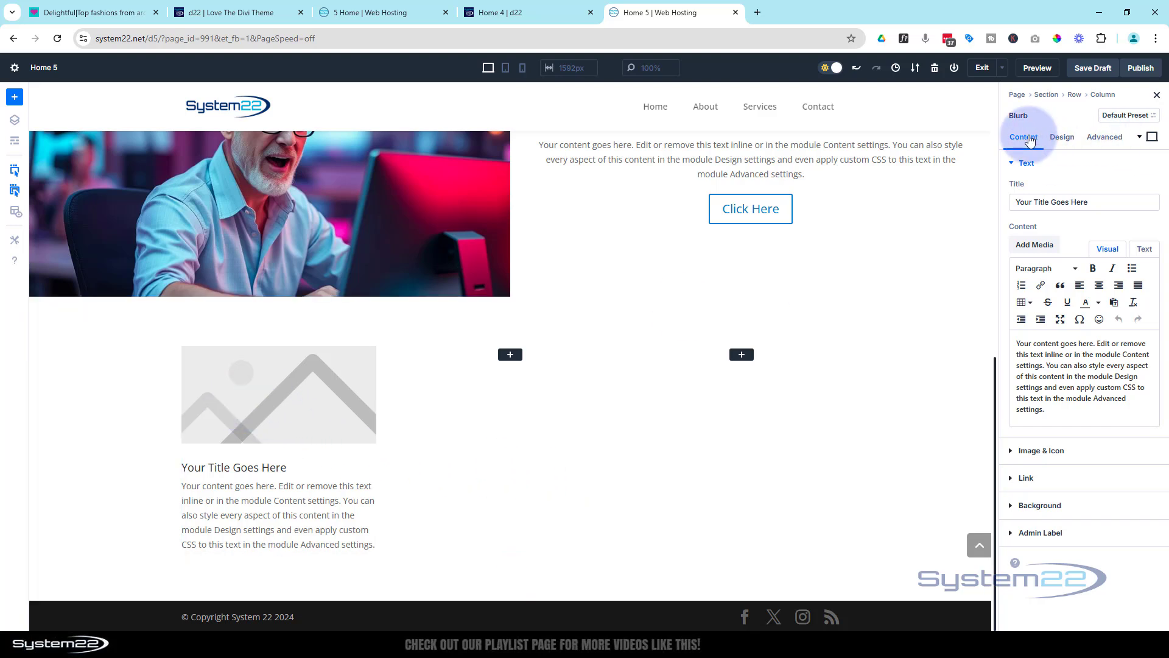
Make the Home 5 blurb use an icon instead of an image, choosing the circled single up-chevron
{"action": "left_click", "coordinate": [1052, 450]}
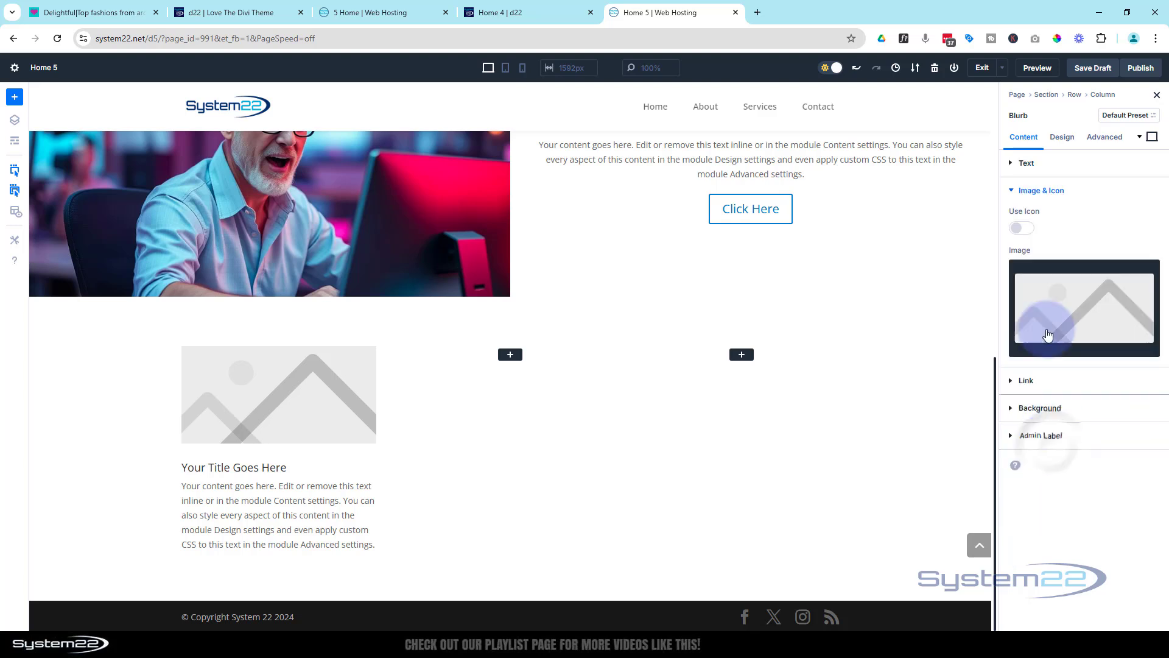
{"action": "left_click", "coordinate": [1022, 227]}
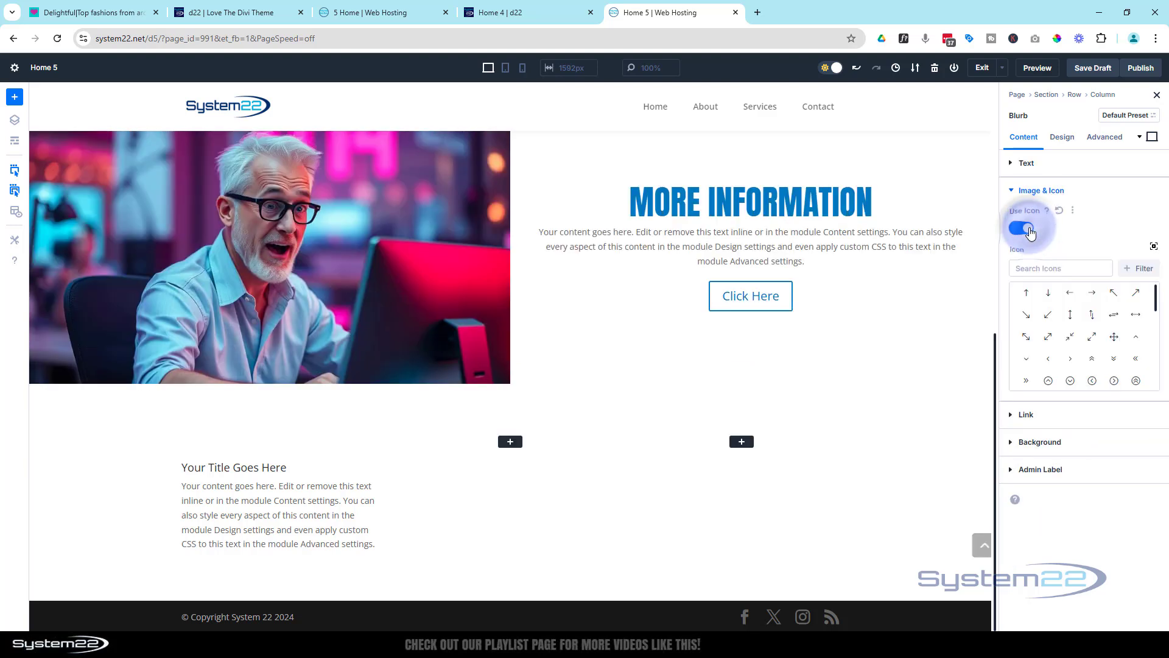
{"action": "scroll", "coordinate": [1050, 381], "scroll_direction": "down", "scroll_amount": 1}
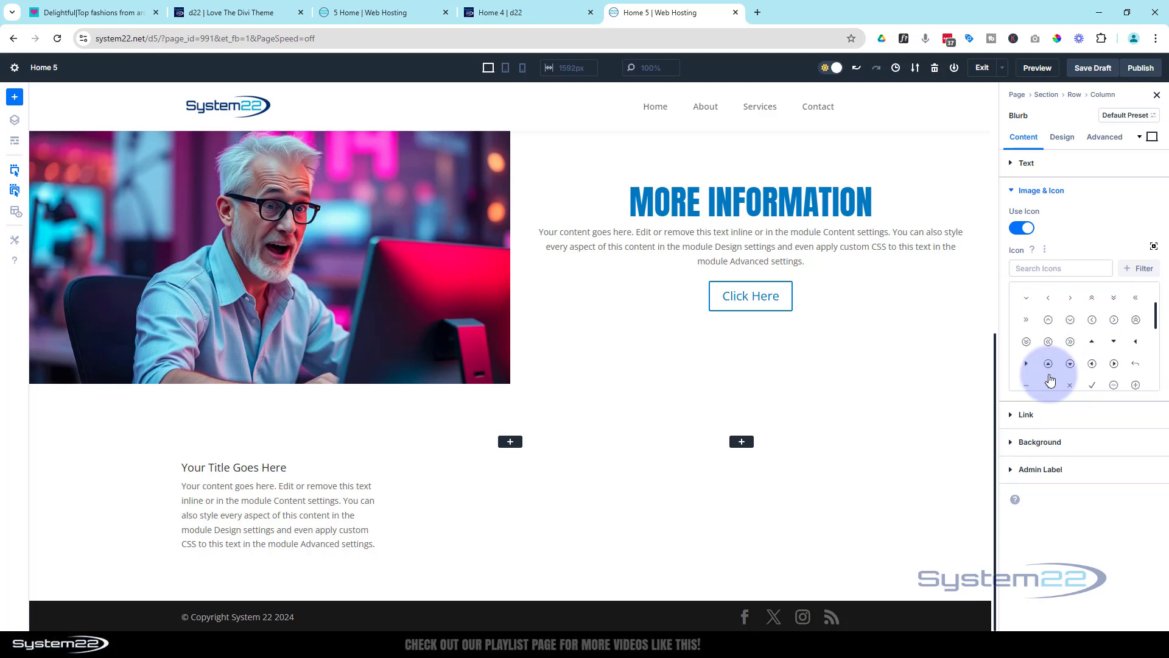
{"action": "left_click", "coordinate": [1048, 325]}
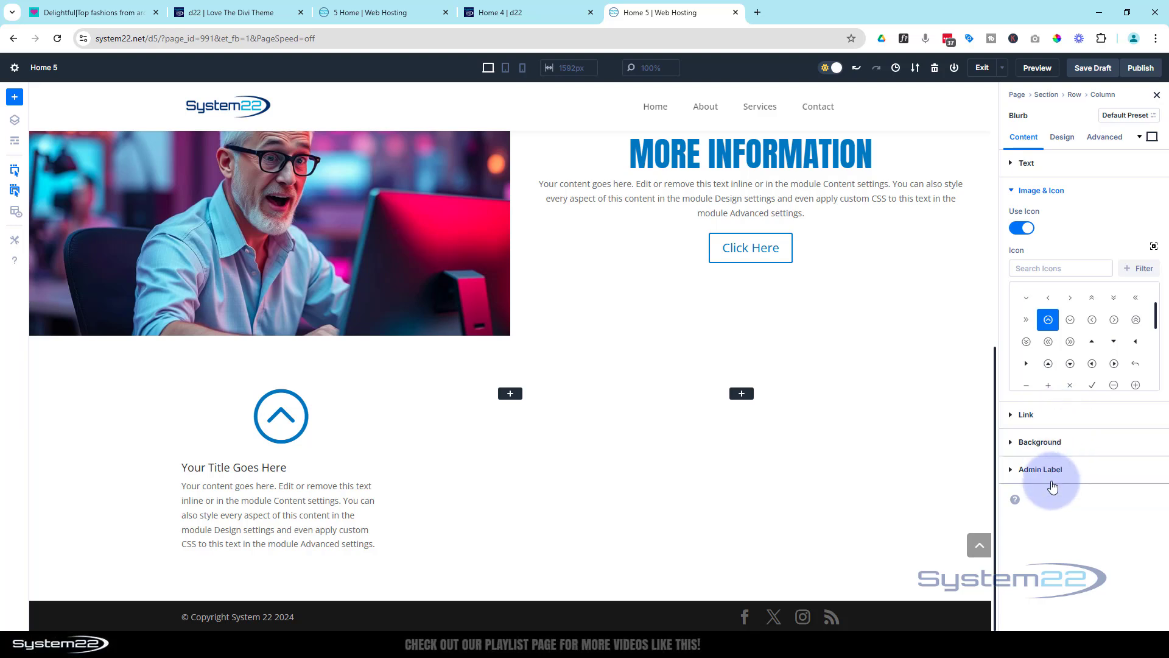
Set the Home 5 blurb's text color to Light
{"action": "left_click", "coordinate": [1066, 140]}
{"action": "left_click", "coordinate": [1085, 194]}
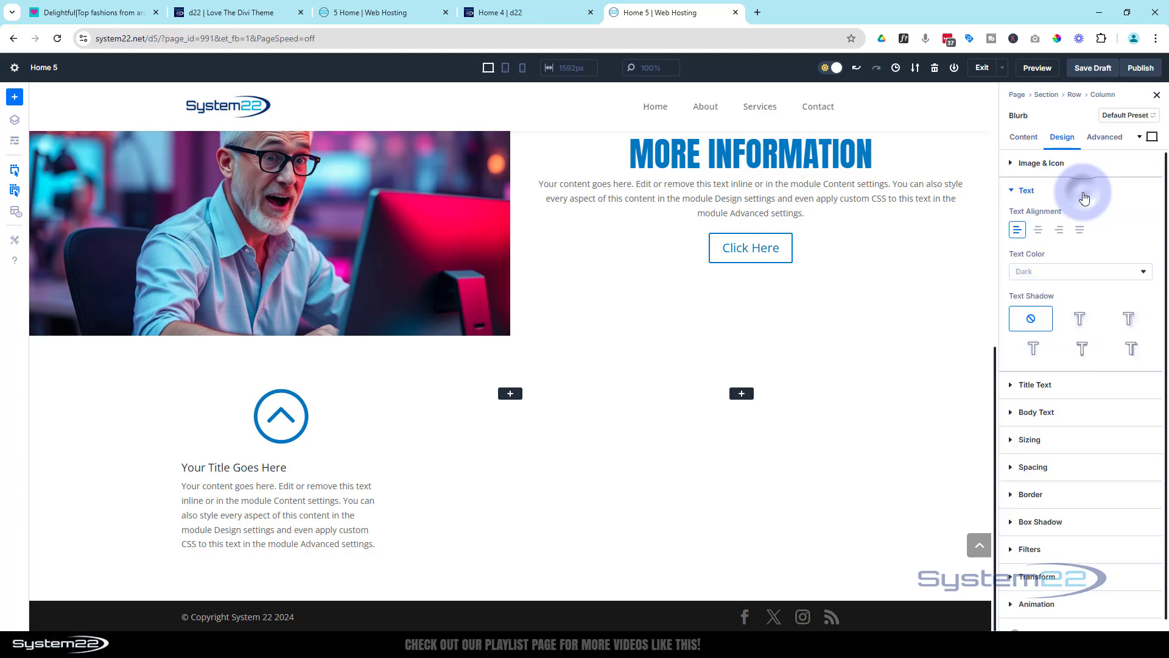
{"action": "left_click", "coordinate": [1063, 276]}
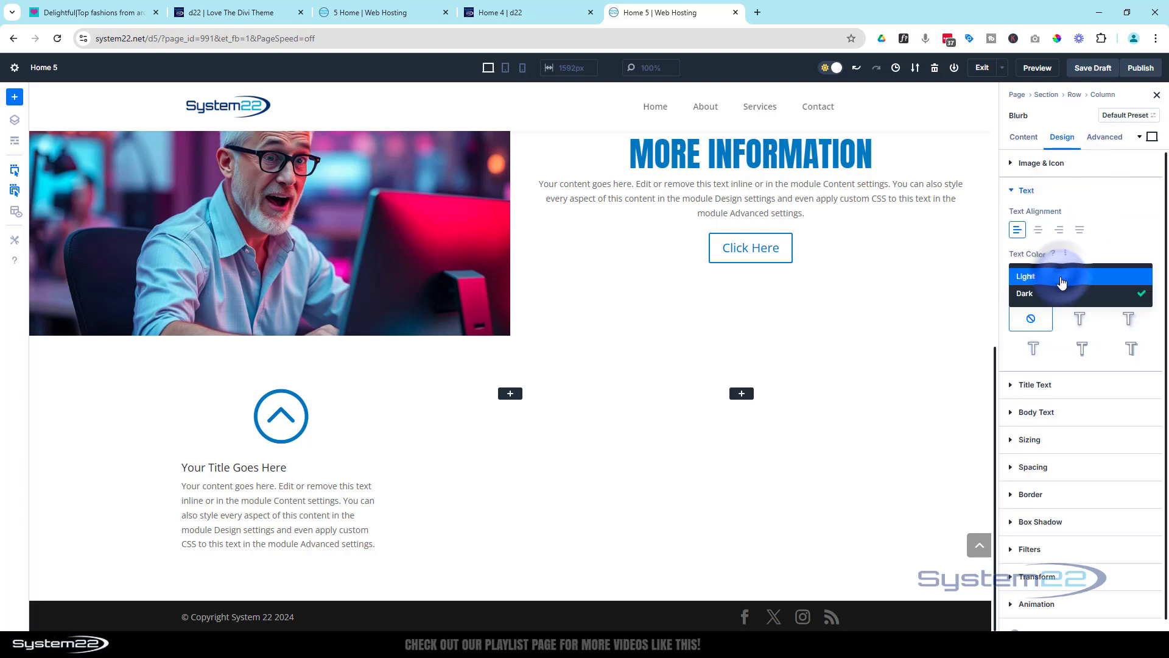
{"action": "left_click", "coordinate": [1060, 269]}
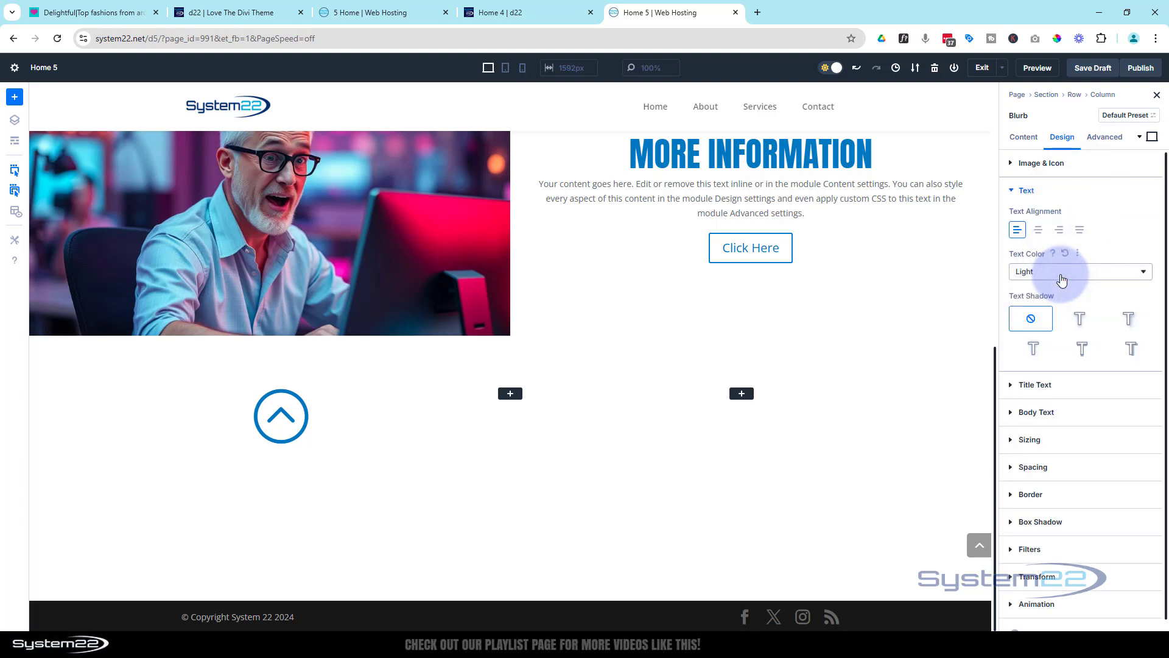
Set the Home 5 blurb's icon width to 50px
{"action": "left_click", "coordinate": [1058, 171]}
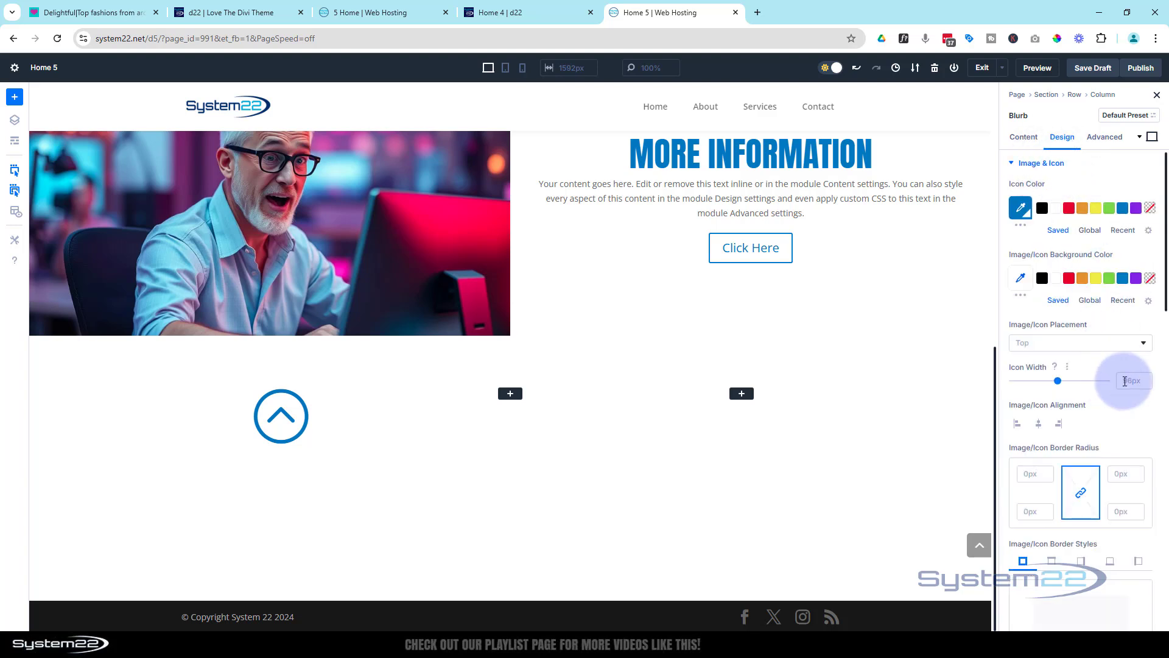
{"action": "left_click", "coordinate": [1135, 378]}
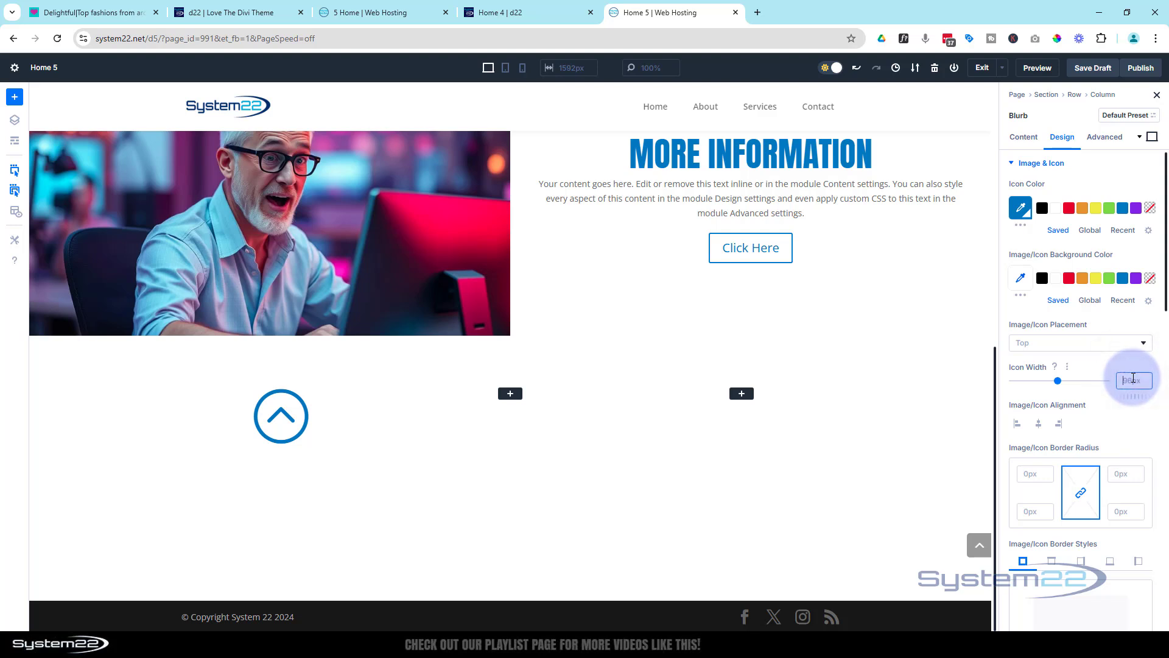
{"action": "type", "text": "50px"}
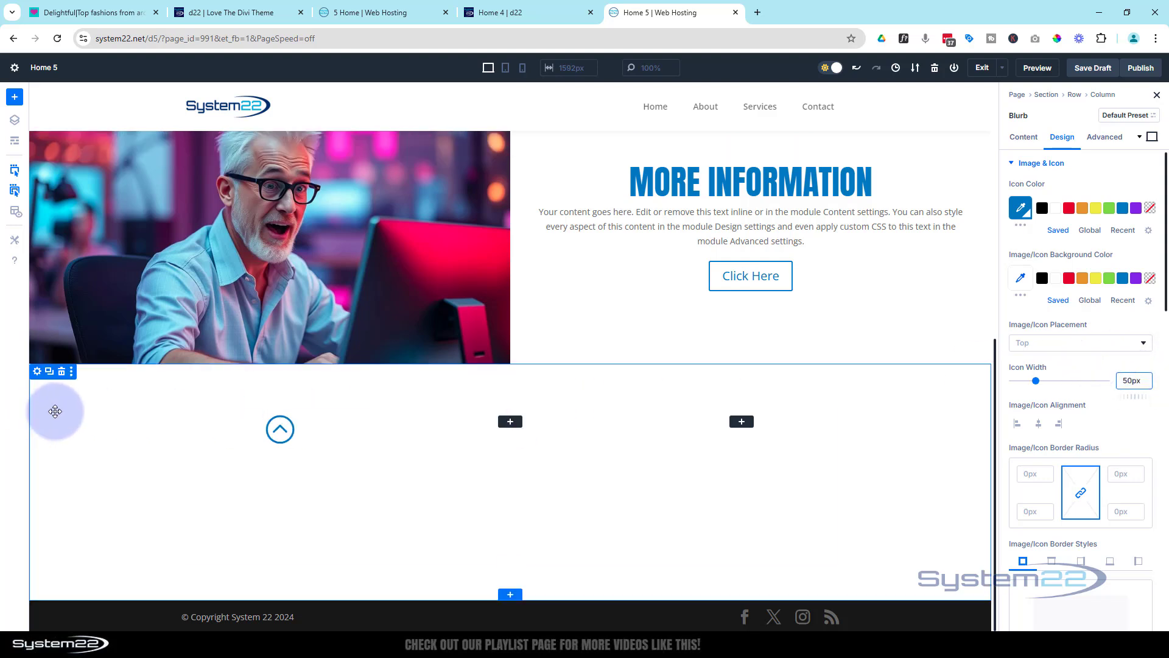
Give the Home 5 blurb section a linear background gradient running from #242424 to black
{"action": "left_click", "coordinate": [38, 372]}
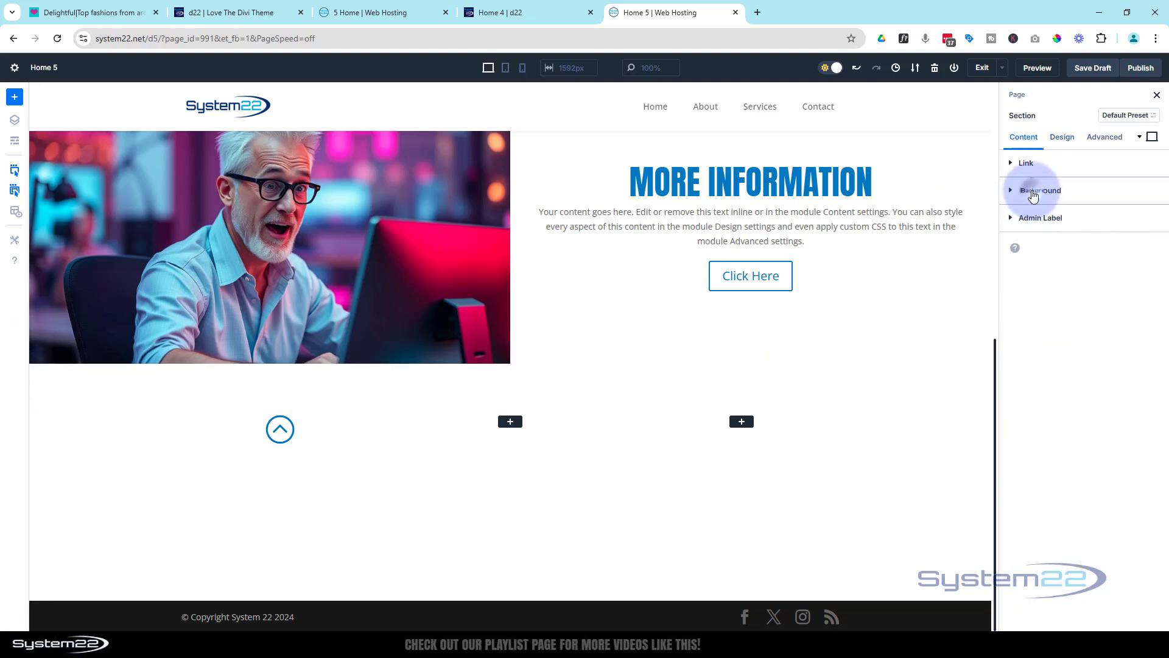
{"action": "left_click", "coordinate": [1034, 193]}
{"action": "left_click", "coordinate": [1048, 231]}
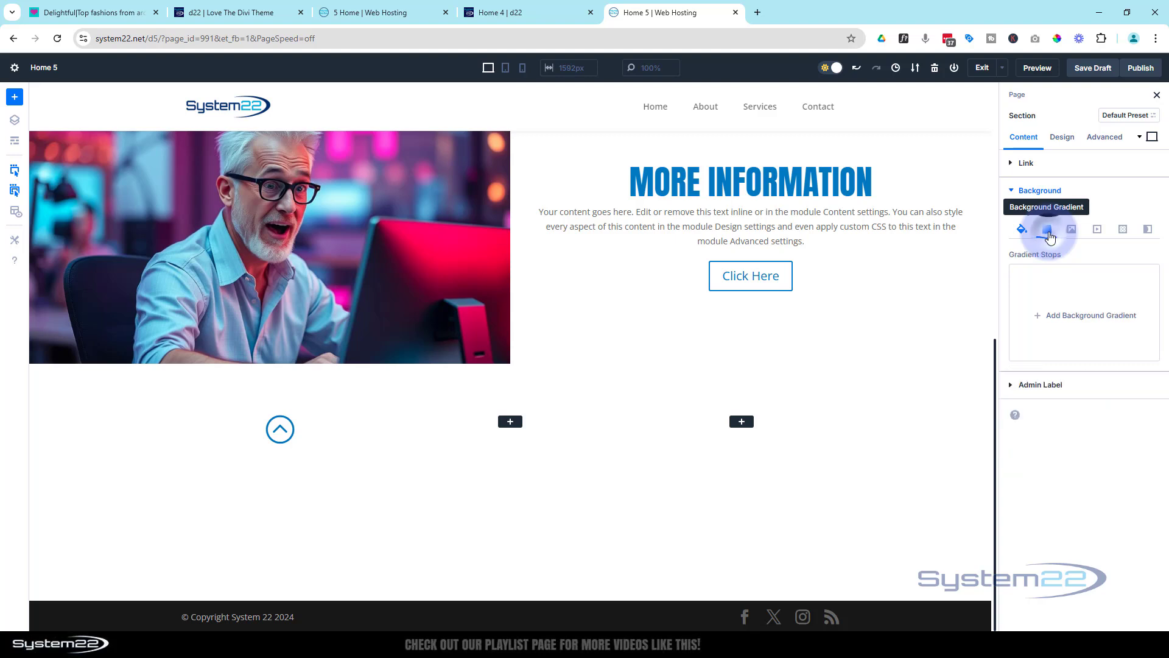
{"action": "left_click", "coordinate": [1079, 311]}
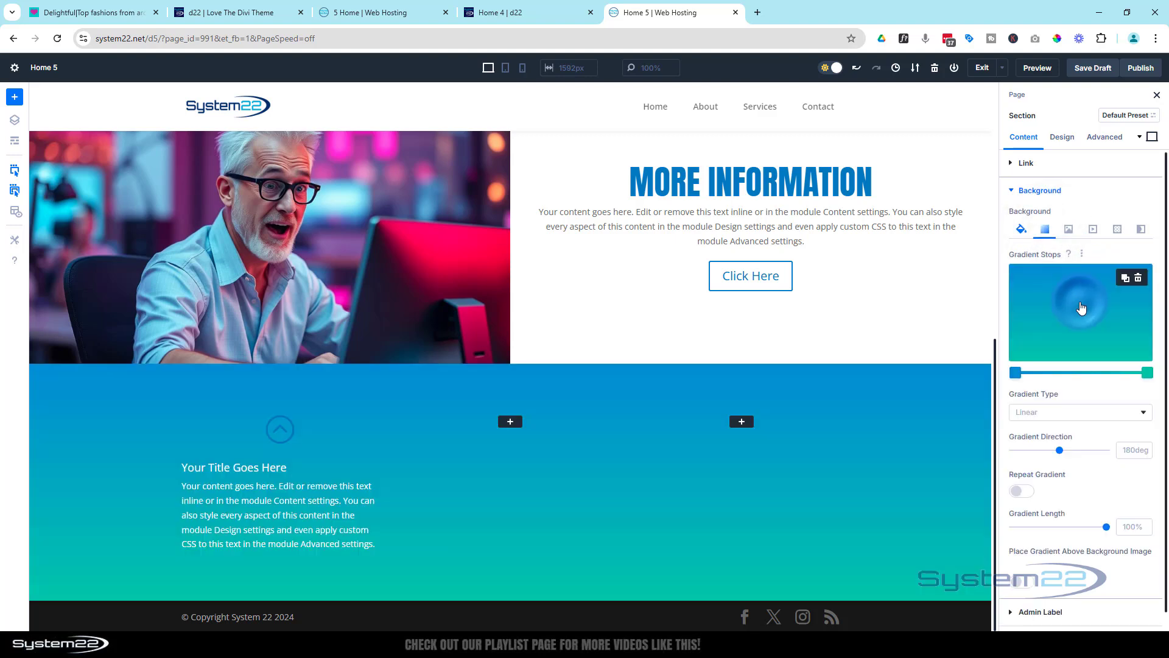
{"action": "left_click", "coordinate": [1016, 373]}
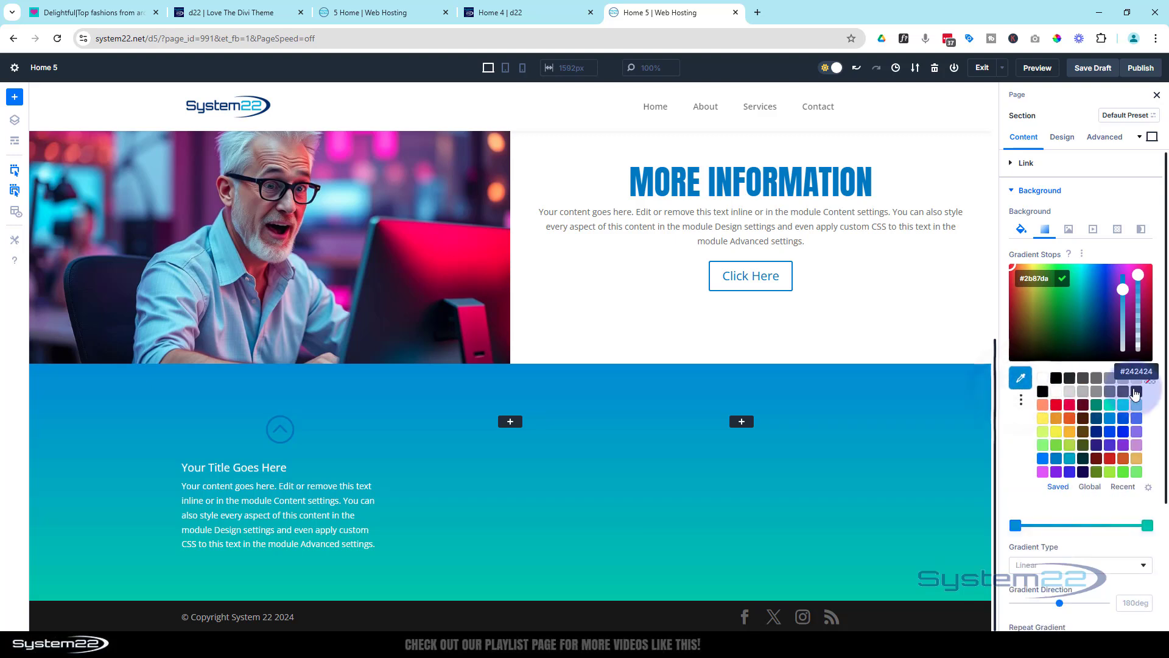
{"action": "left_click", "coordinate": [1135, 393]}
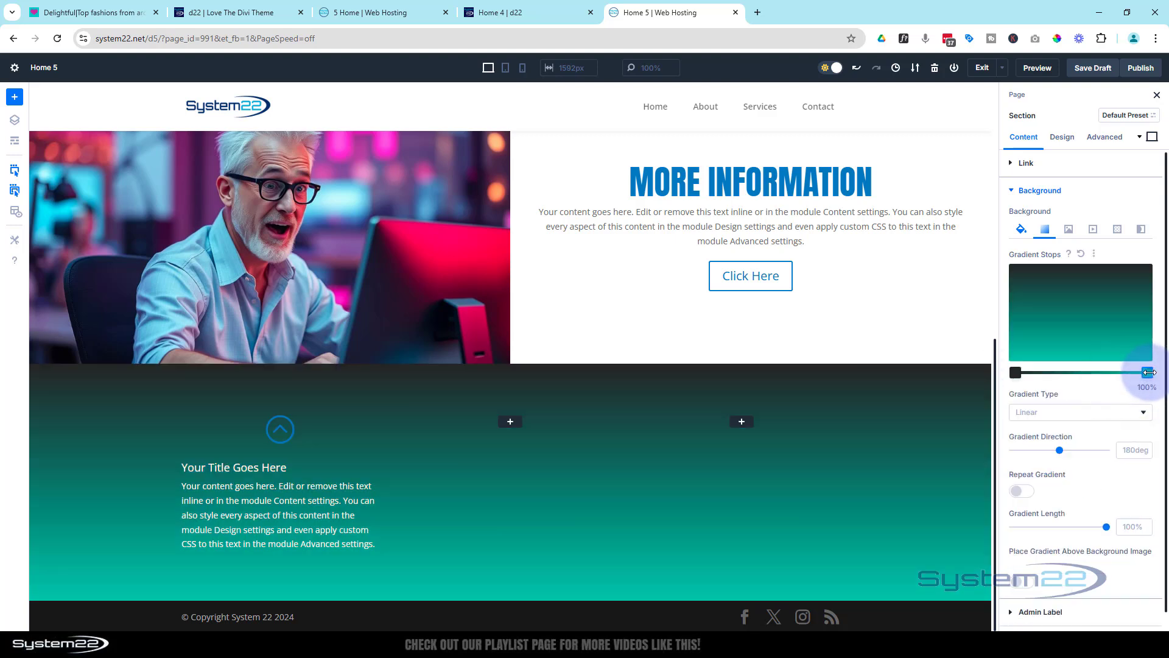
{"action": "left_click", "coordinate": [1148, 372]}
{"action": "left_click", "coordinate": [1043, 379]}
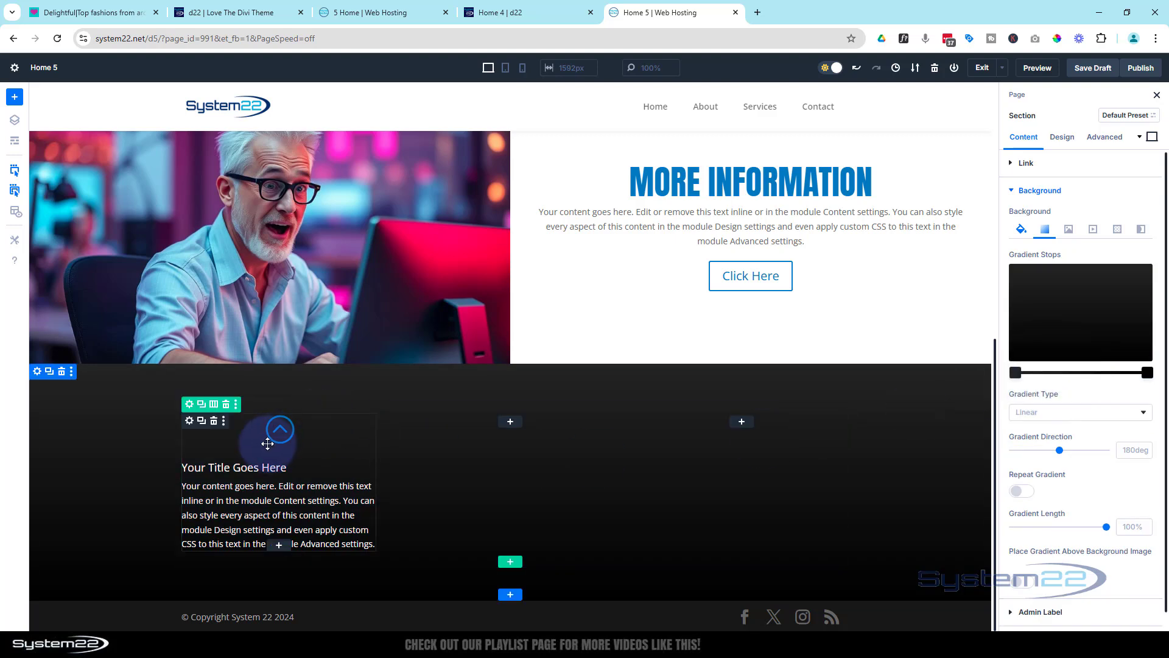
Duplicate the Home 5 blurb into the row's second and third columns and save the page as a draft
{"action": "left_click", "coordinate": [202, 420]}
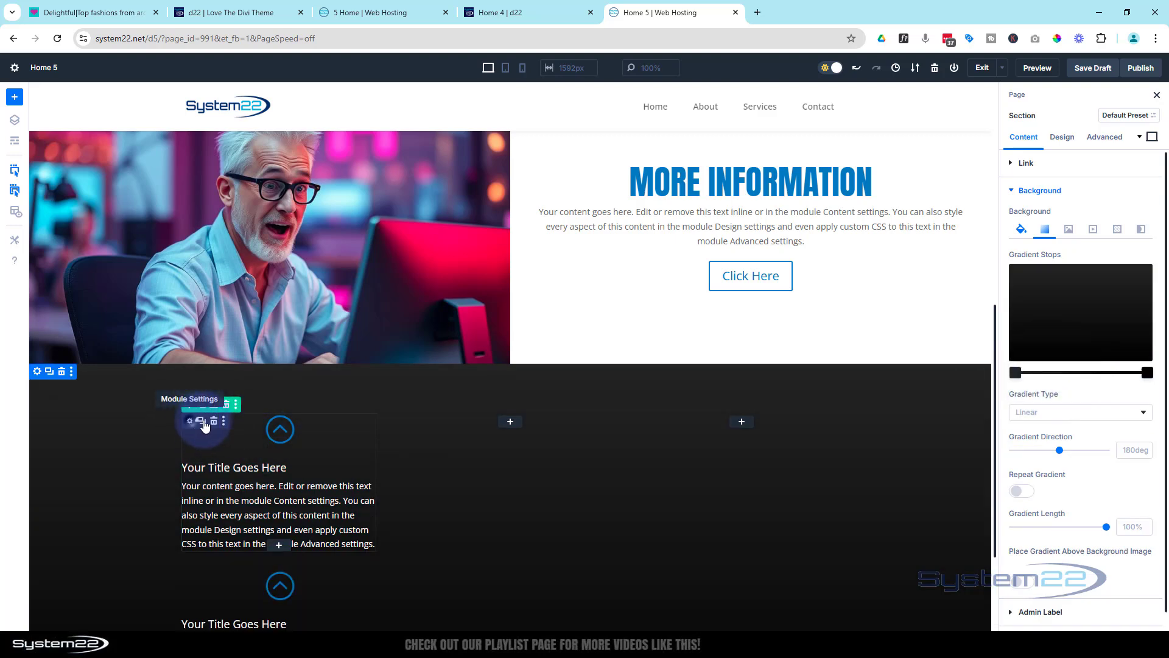
{"action": "left_click_drag", "start_coordinate": [204, 426], "coordinate": [511, 425]}
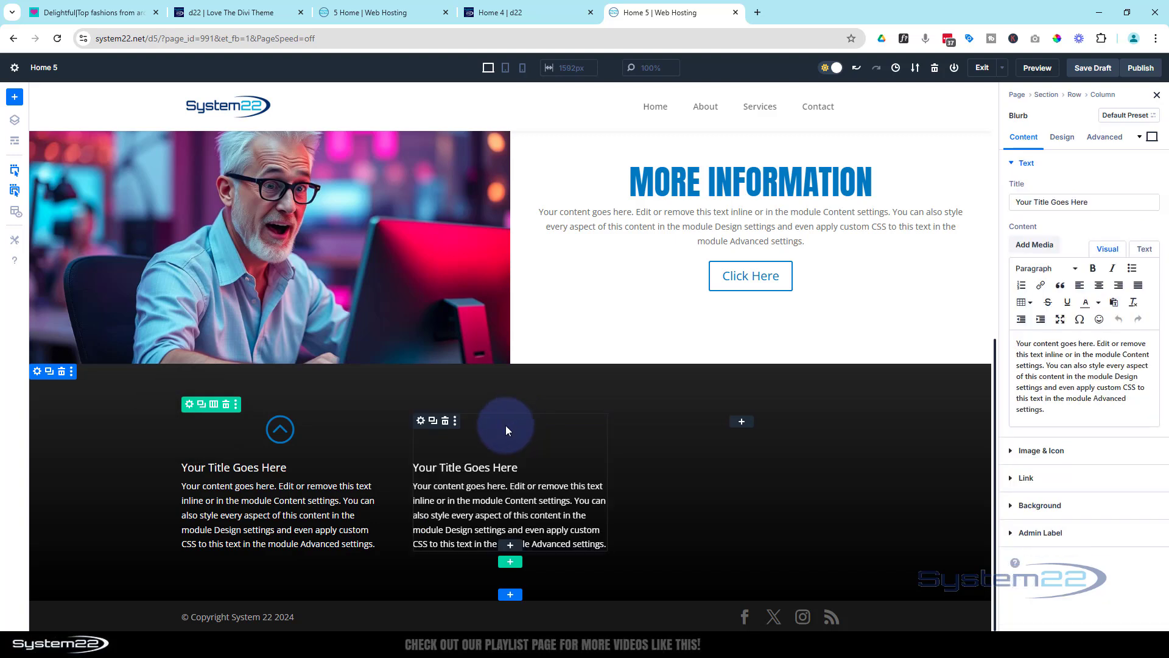
{"action": "left_click", "coordinate": [432, 420]}
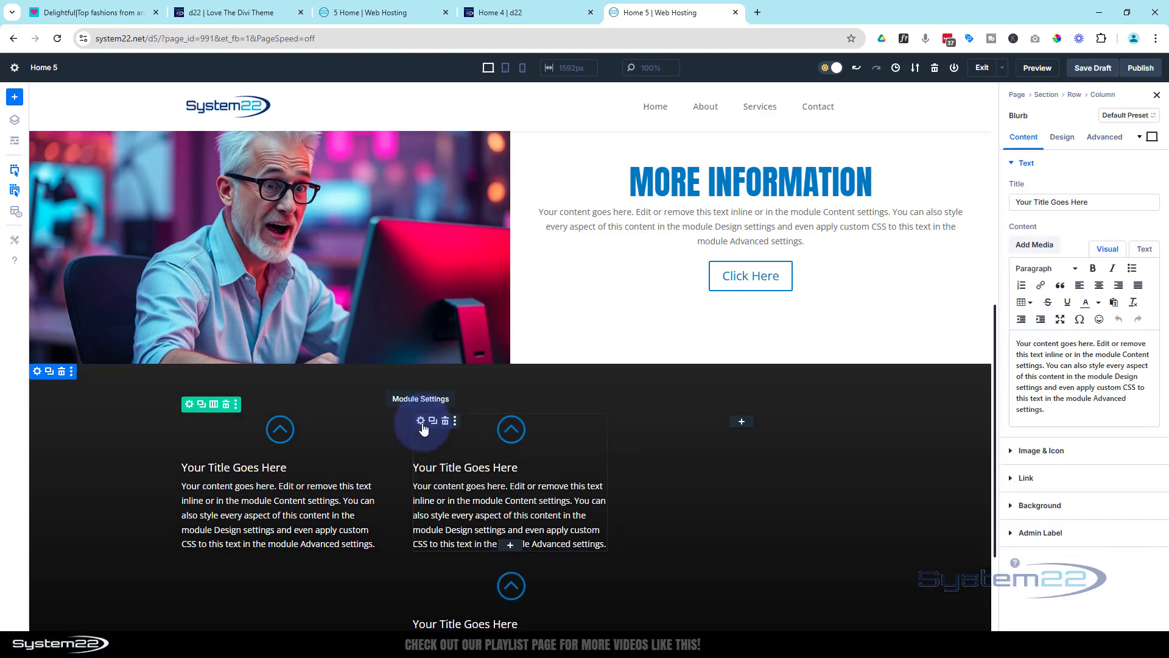
{"action": "left_click_drag", "start_coordinate": [514, 423], "coordinate": [766, 425]}
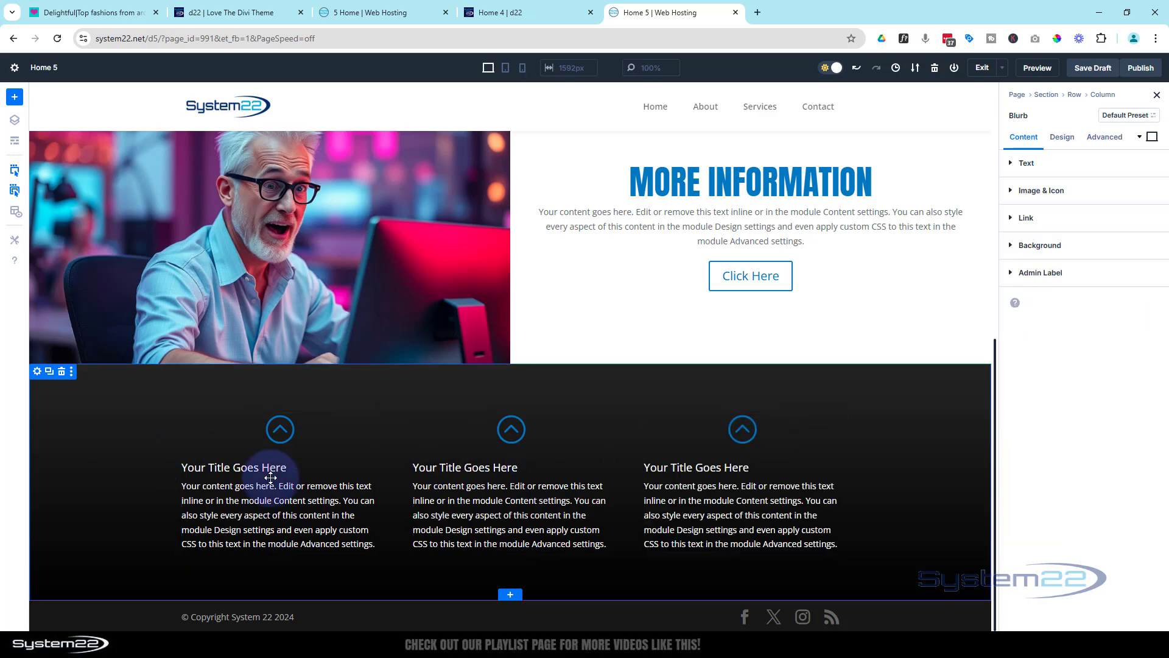
{"action": "left_click", "coordinate": [1091, 70]}
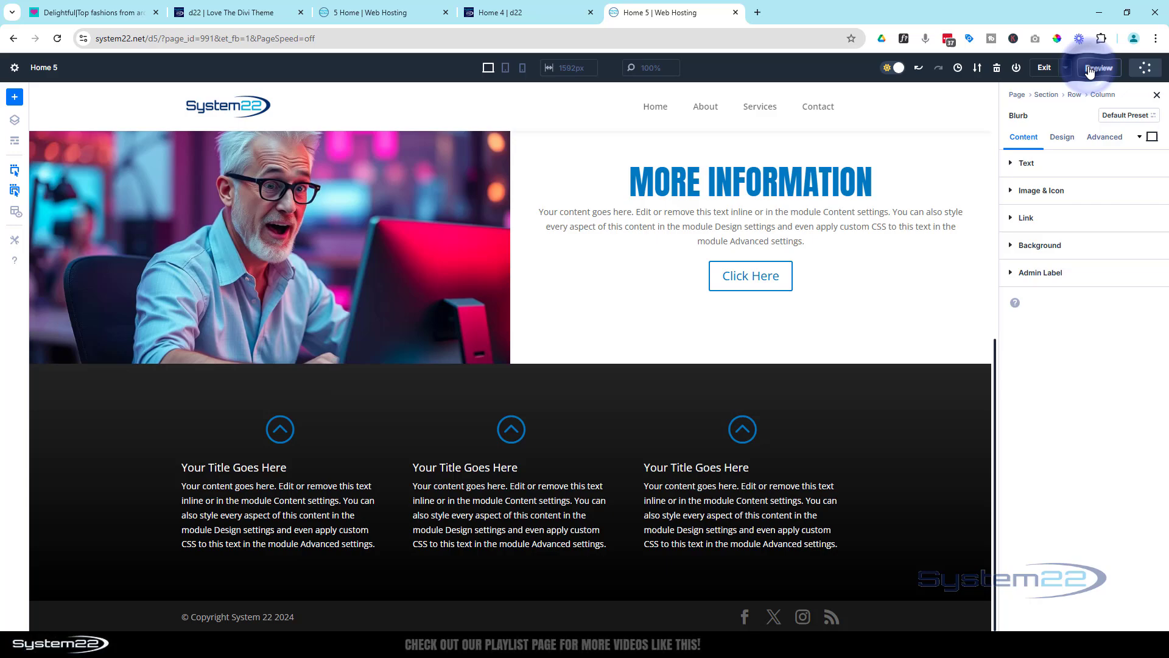
Look over the Reach Out contact section on the finished 5 Home preview page for reference
{"action": "left_click", "coordinate": [402, 12]}
{"action": "scroll", "coordinate": [634, 397], "scroll_direction": "down", "scroll_amount": 10}
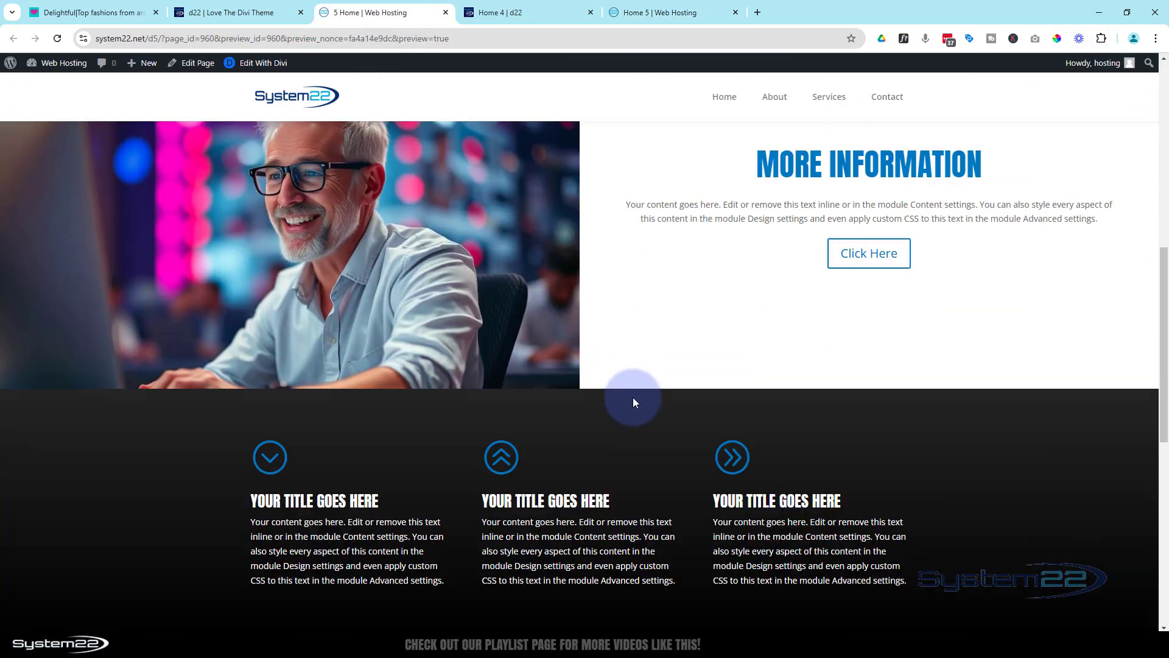
{"action": "scroll", "coordinate": [634, 397], "scroll_direction": "down", "scroll_amount": 3}
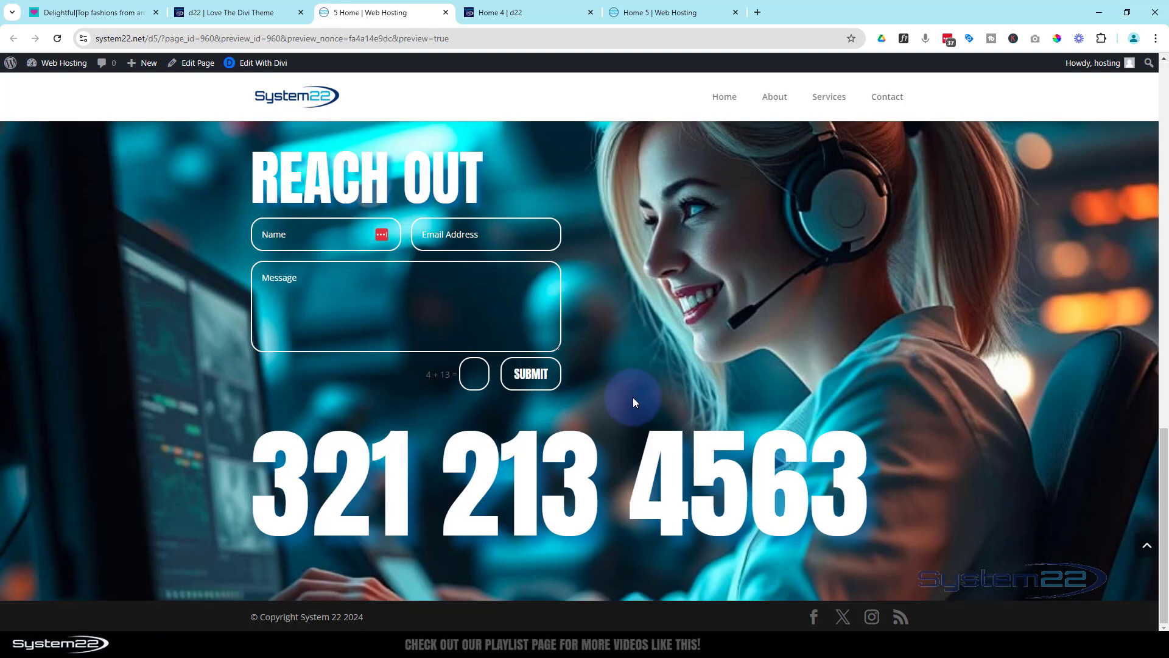
{"action": "scroll", "coordinate": [633, 397], "scroll_direction": "up", "scroll_amount": 1}
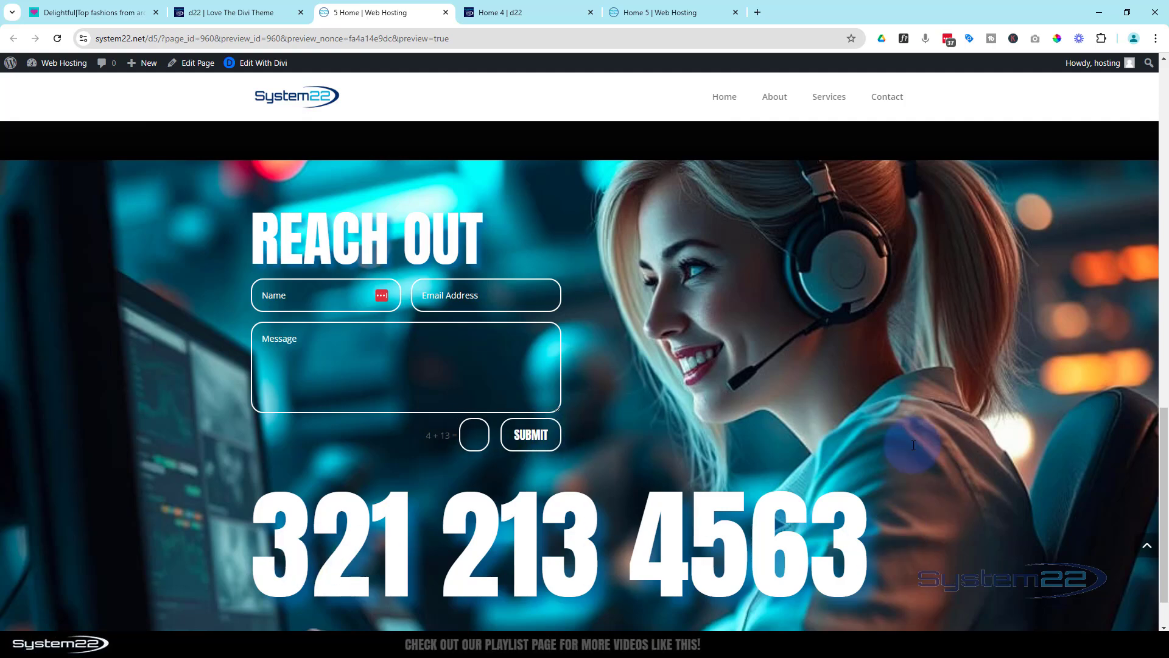
{"action": "scroll", "coordinate": [804, 313], "scroll_direction": "up", "scroll_amount": 7}
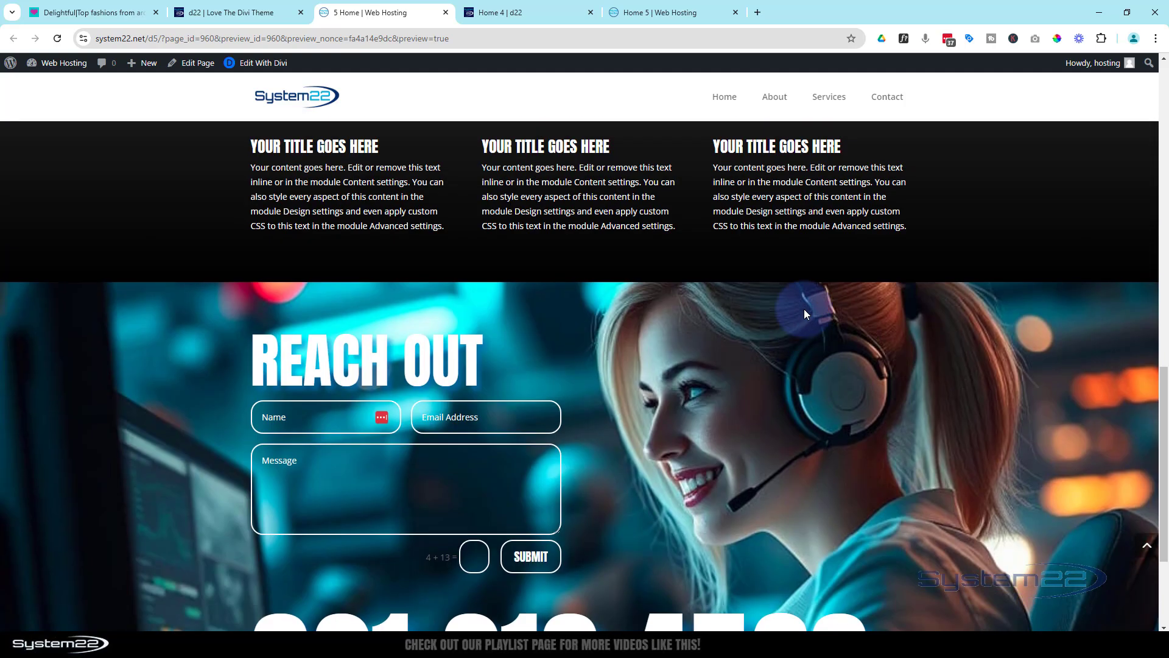
{"action": "scroll", "coordinate": [804, 309], "scroll_direction": "up", "scroll_amount": 5}
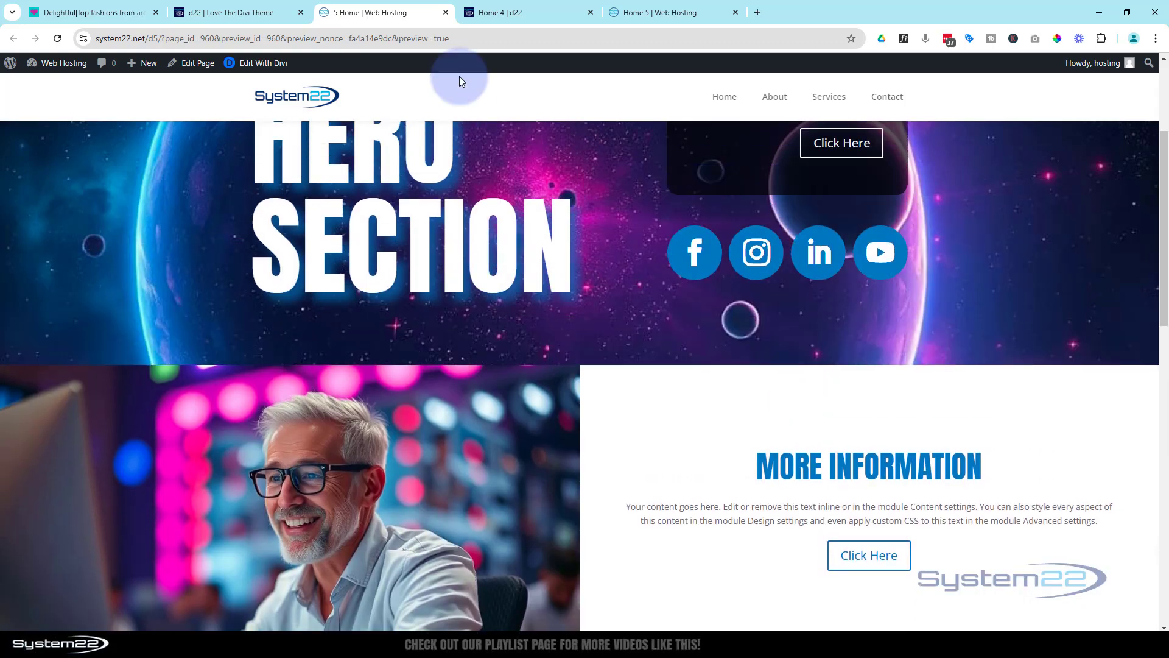
On the Home 4 page, insert a regular section with a two-column row below the blurbs and add a Contact Form to its first column
{"action": "left_click", "coordinate": [530, 12]}
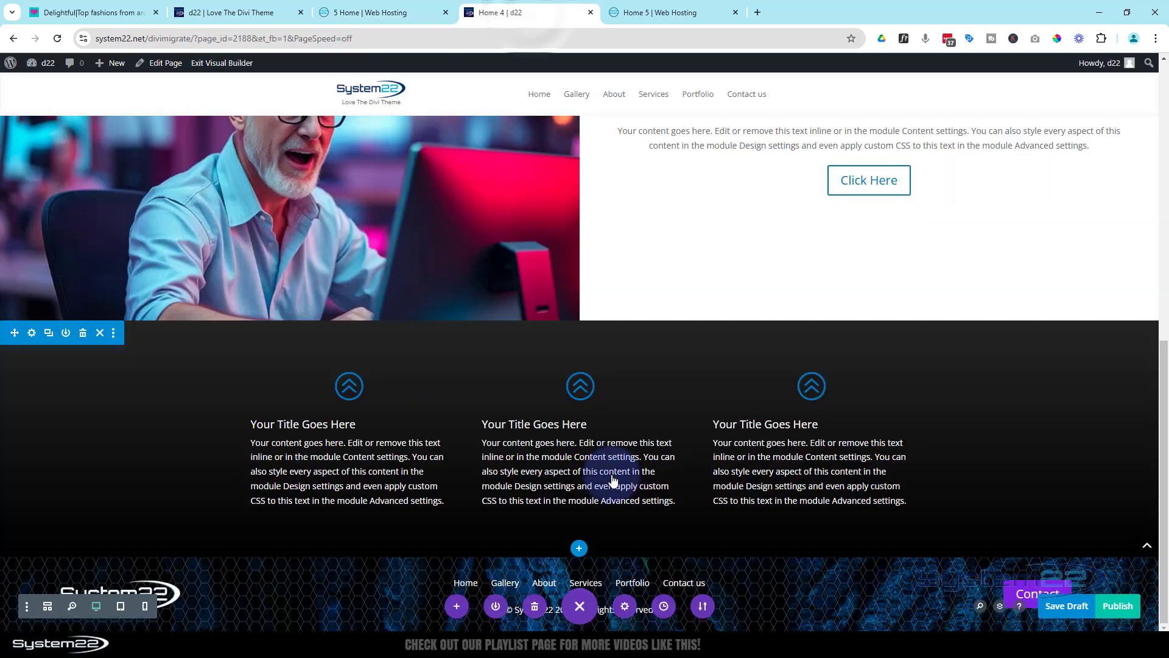
{"action": "left_click", "coordinate": [579, 551]}
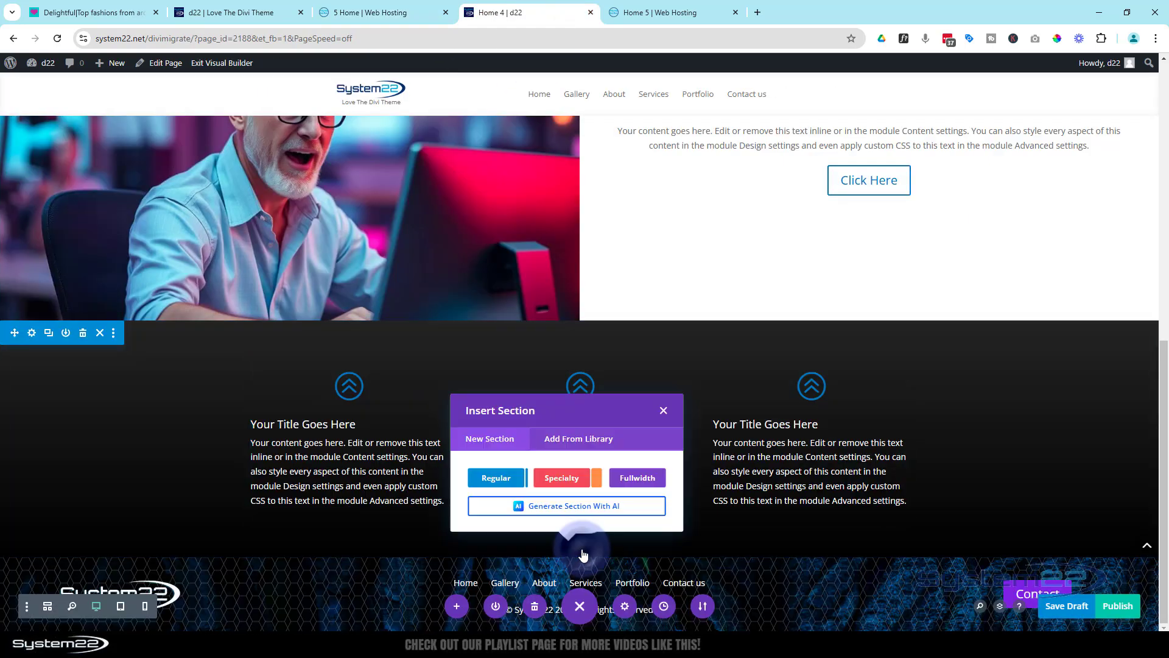
{"action": "left_click", "coordinate": [493, 479]}
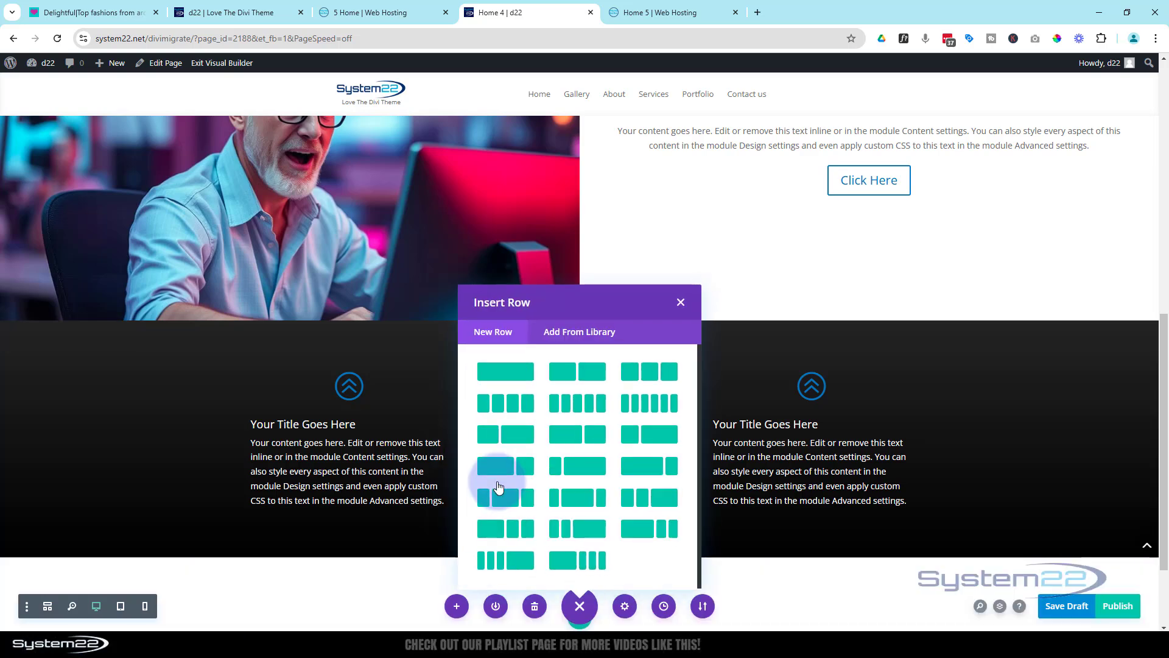
{"action": "left_click", "coordinate": [596, 379]}
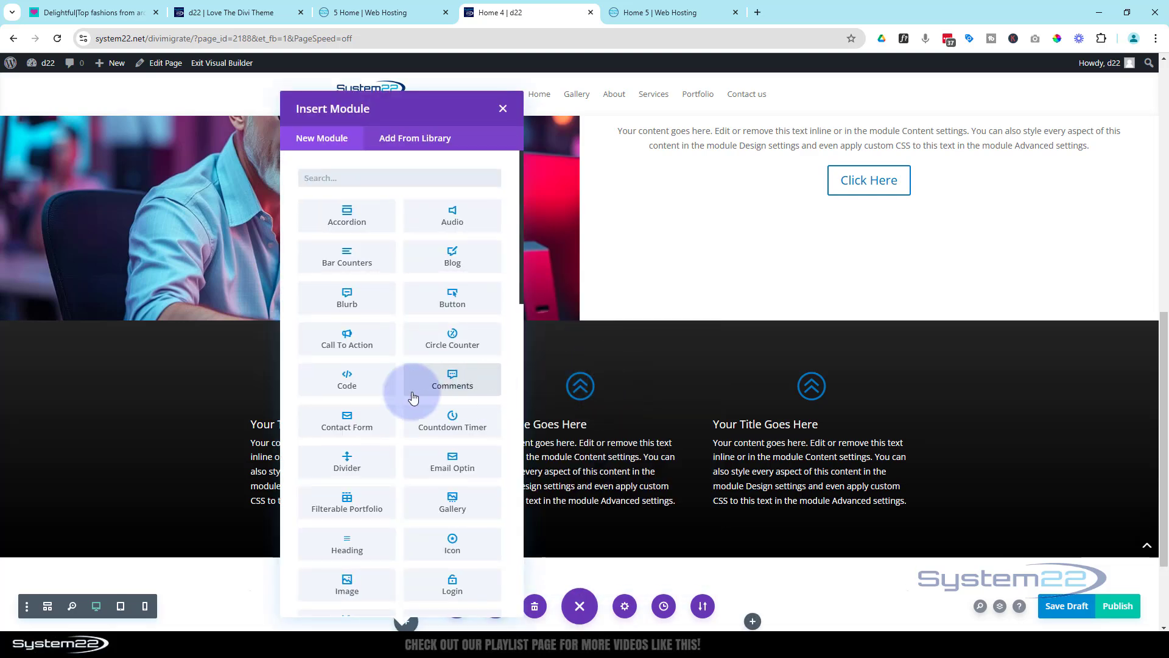
{"action": "left_click", "coordinate": [351, 421]}
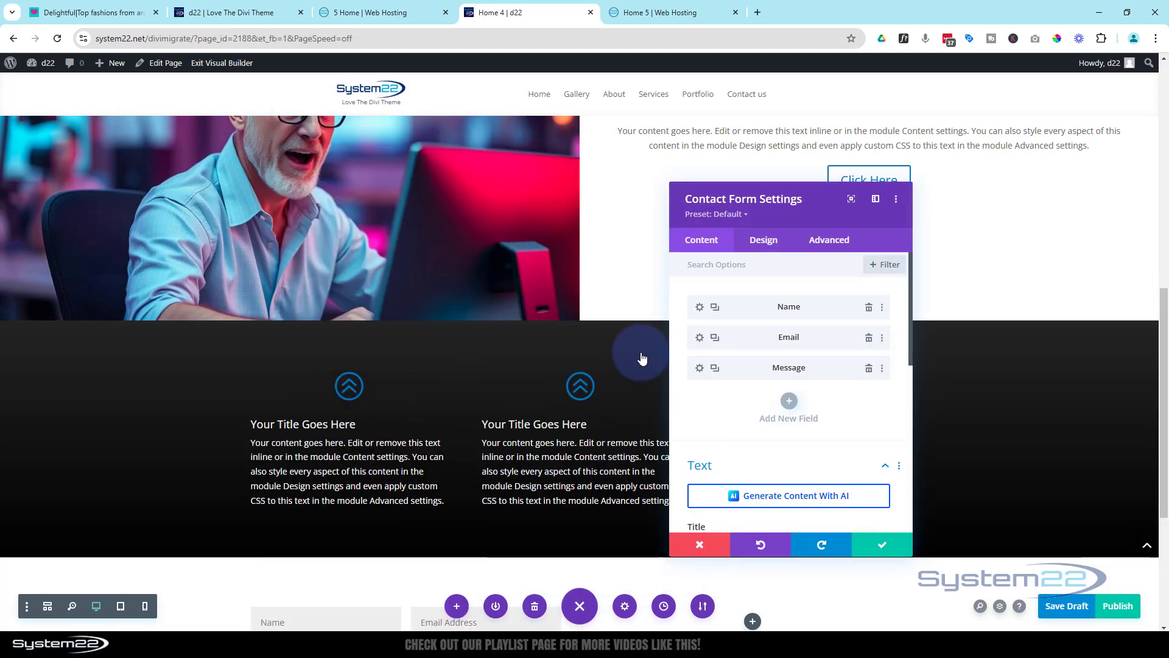
Title the Home 4 contact form "Reach Out" and open the title's design settings
{"action": "scroll", "coordinate": [556, 457], "scroll_direction": "down", "scroll_amount": 4}
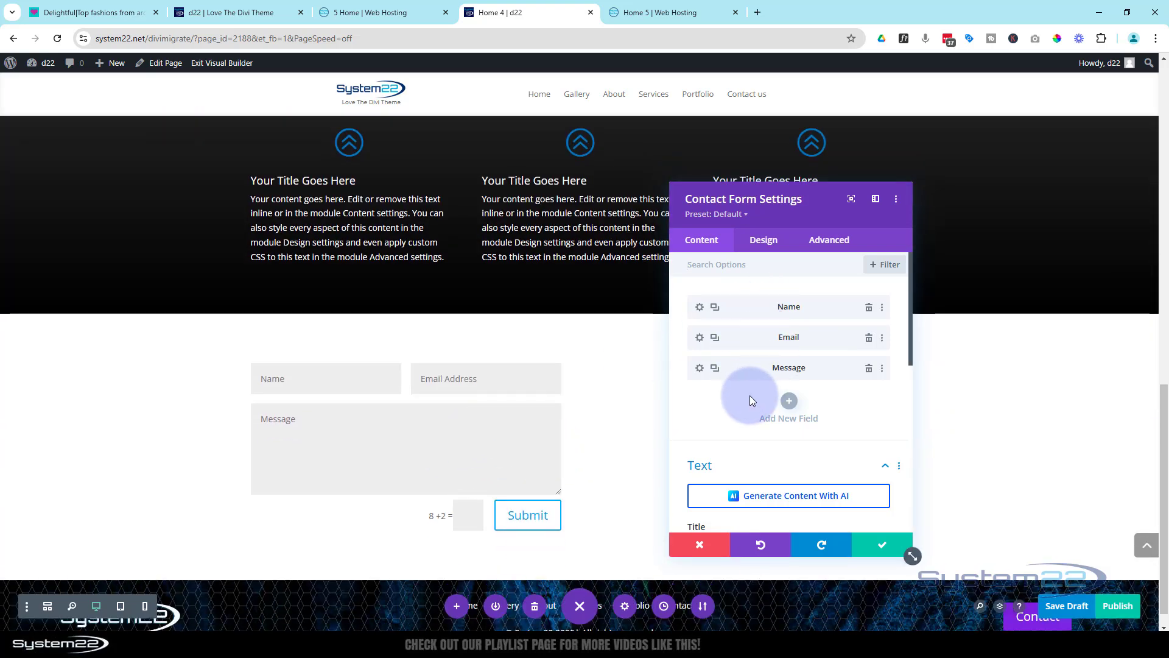
{"action": "scroll", "coordinate": [723, 396], "scroll_direction": "down", "scroll_amount": 2}
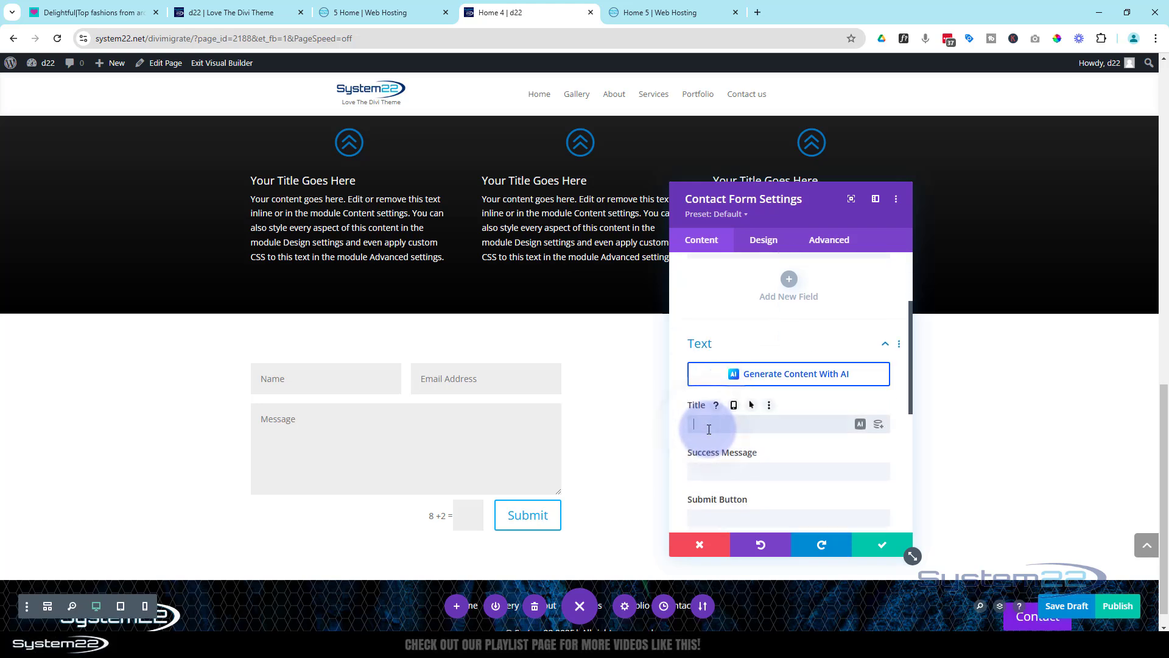
{"action": "type", "text": "each Out"}
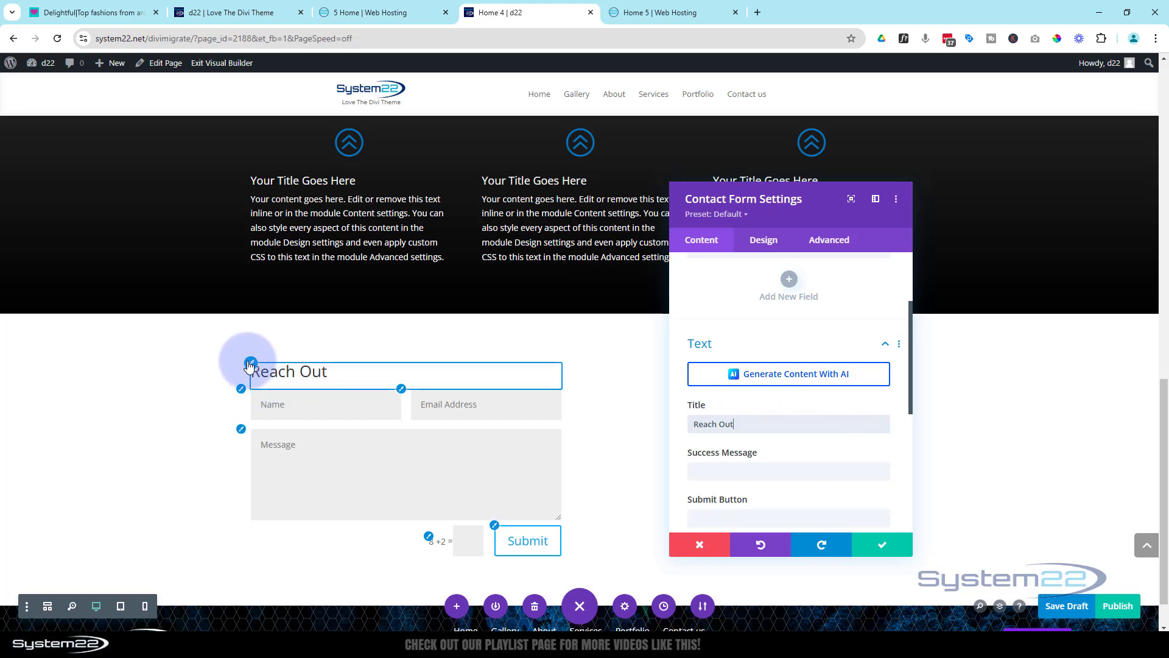
{"action": "left_click", "coordinate": [250, 364]}
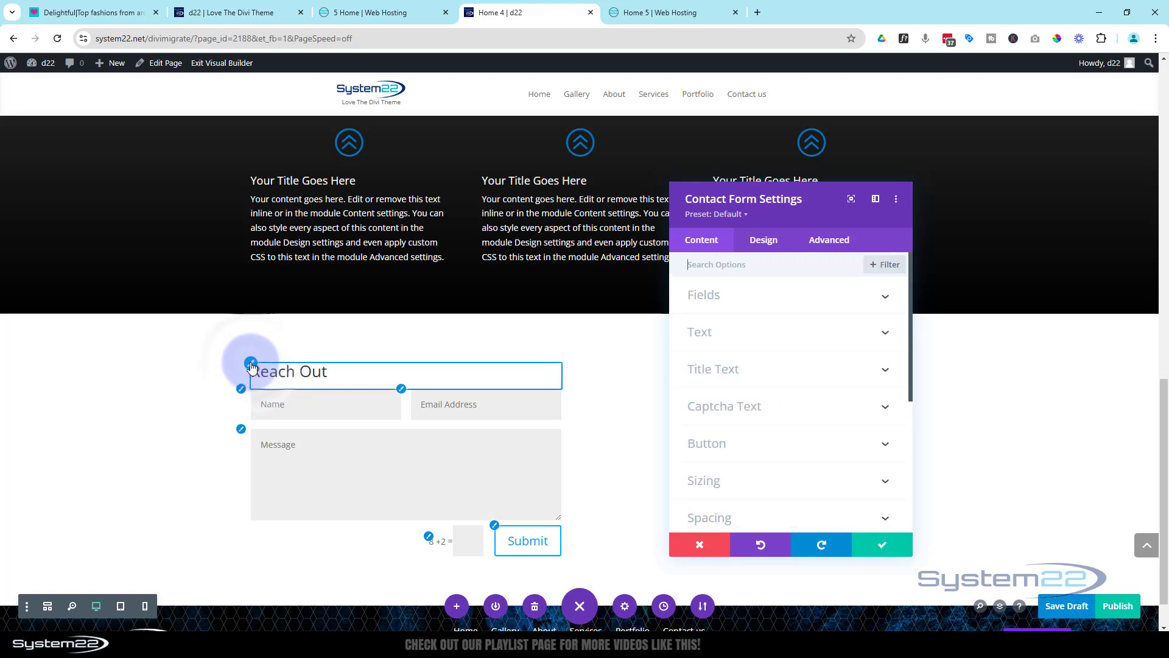
{"action": "left_click", "coordinate": [671, 16]}
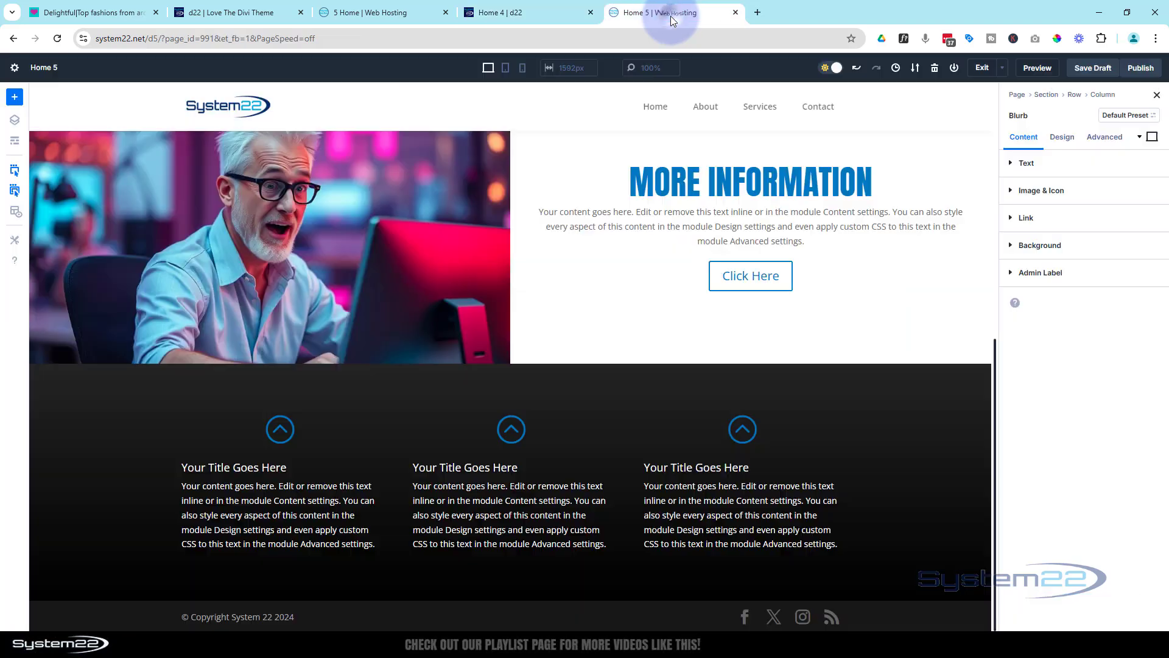
{"action": "left_click", "coordinate": [918, 313]}
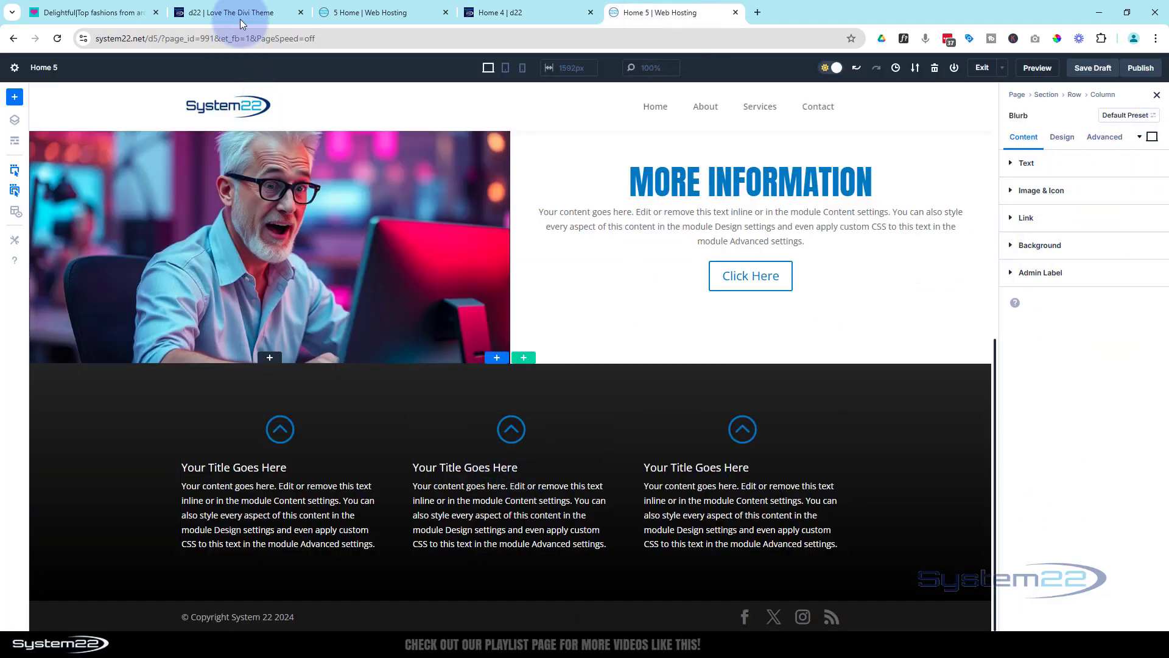
{"action": "left_click", "coordinate": [557, 16]}
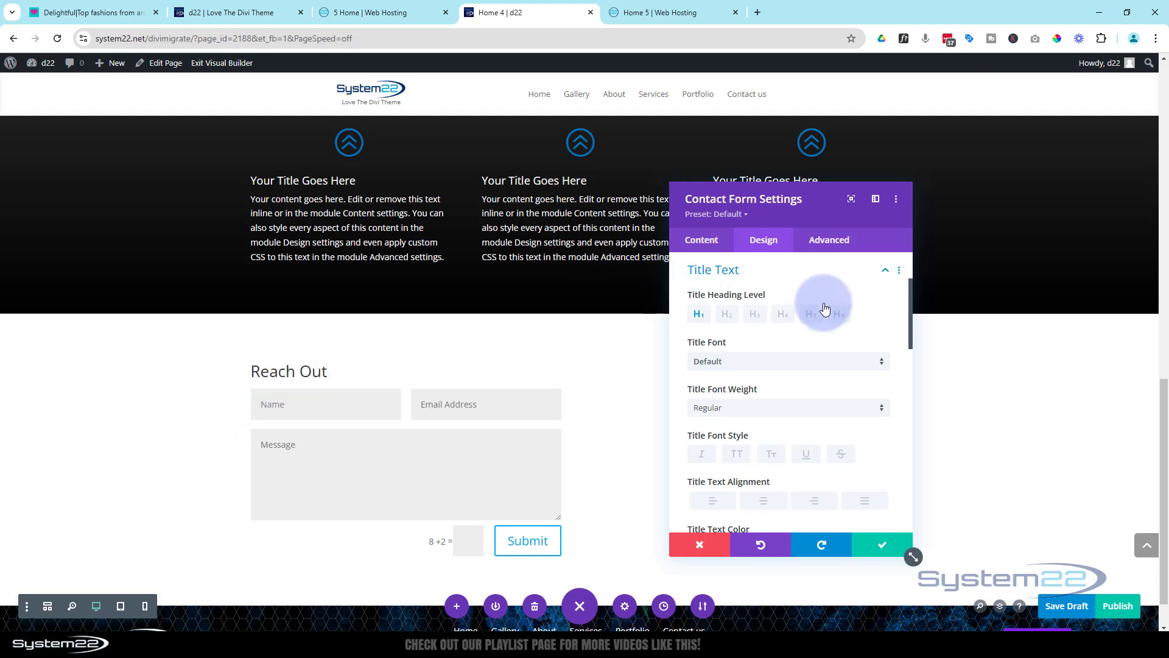
Set the Home 4 contact form title's font to Anton and its style to all uppercase
{"action": "scroll", "coordinate": [824, 308], "scroll_direction": "down", "scroll_amount": 1}
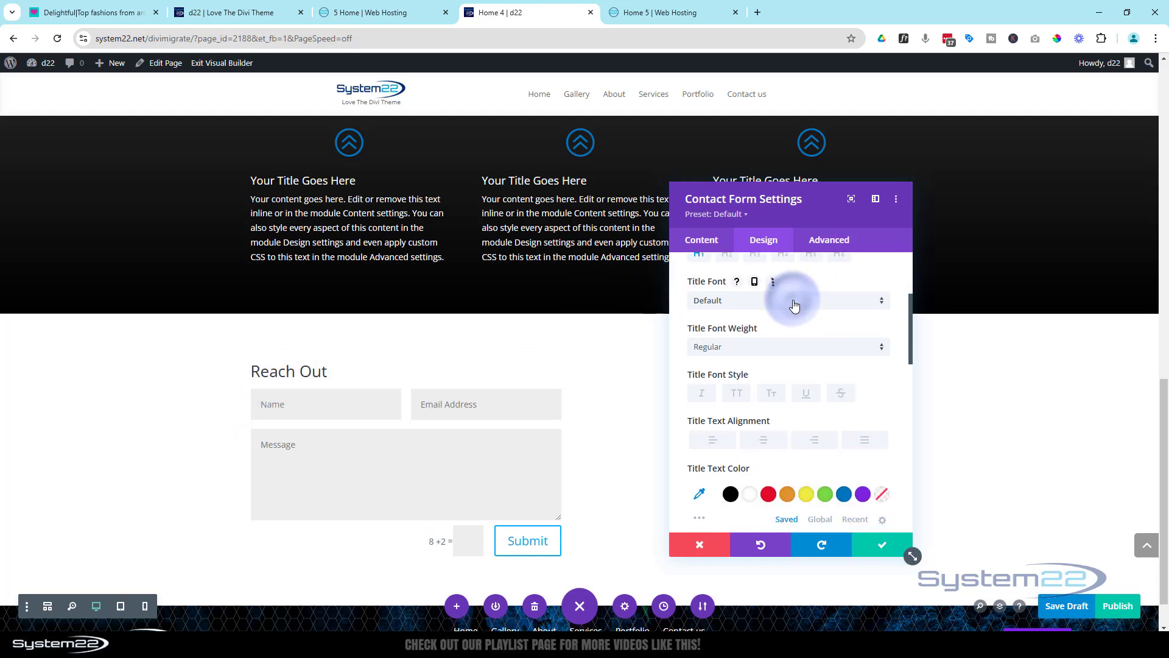
{"action": "left_click", "coordinate": [795, 301]}
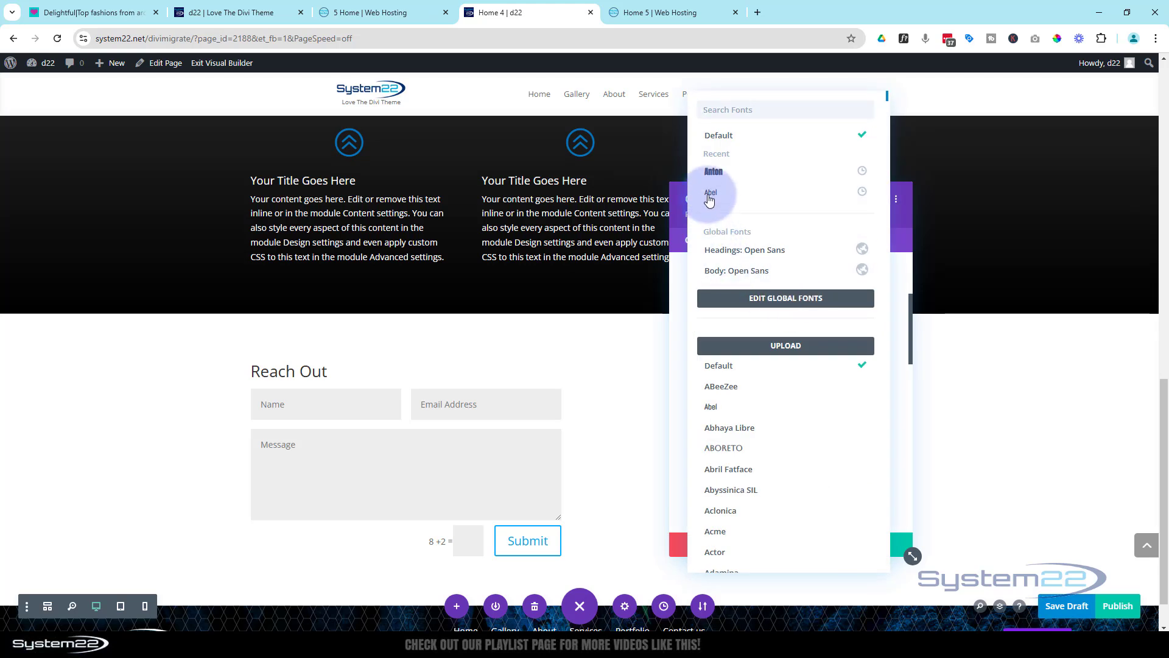
{"action": "left_click", "coordinate": [715, 173]}
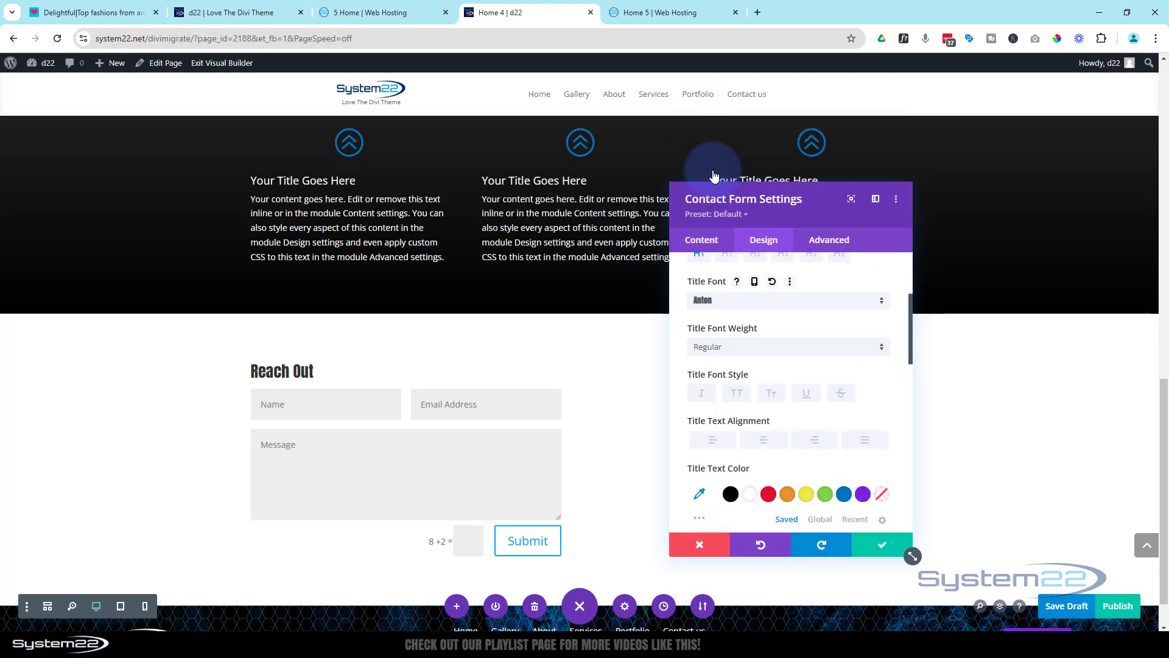
{"action": "left_click", "coordinate": [767, 392]}
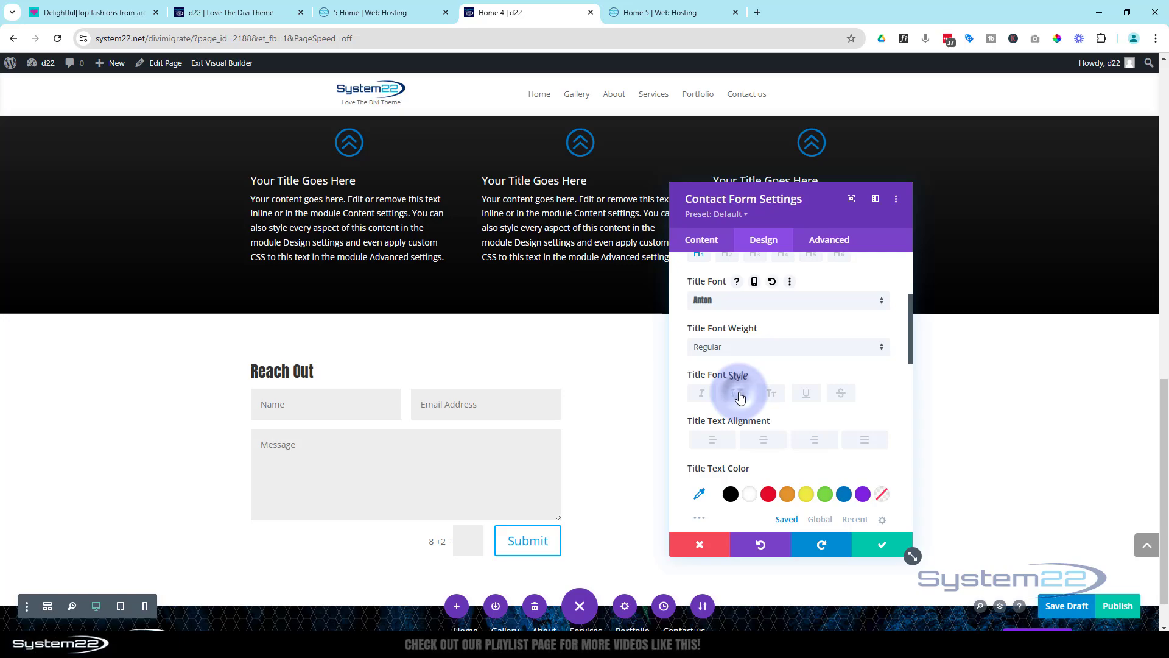
{"action": "left_click", "coordinate": [739, 394]}
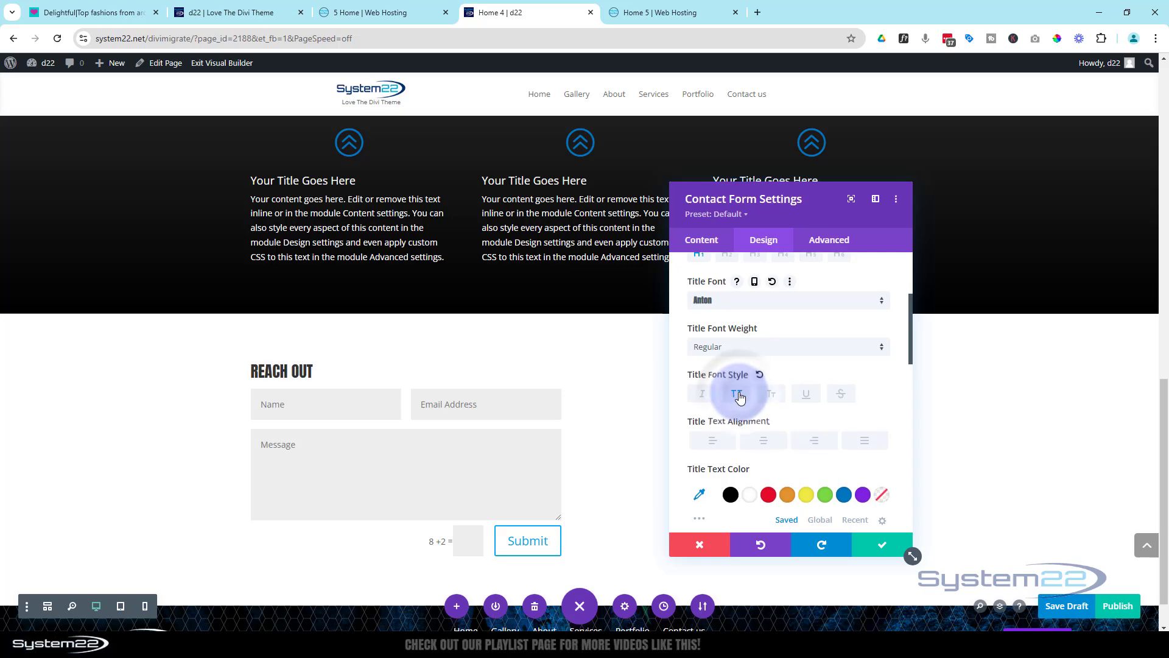
Check the Reach Out title on the finished 5 Home preview, and enlarge the Home 4 form title's text size to 85px
{"action": "left_click", "coordinate": [365, 13]}
{"action": "scroll", "coordinate": [378, 147], "scroll_direction": "down", "scroll_amount": 13}
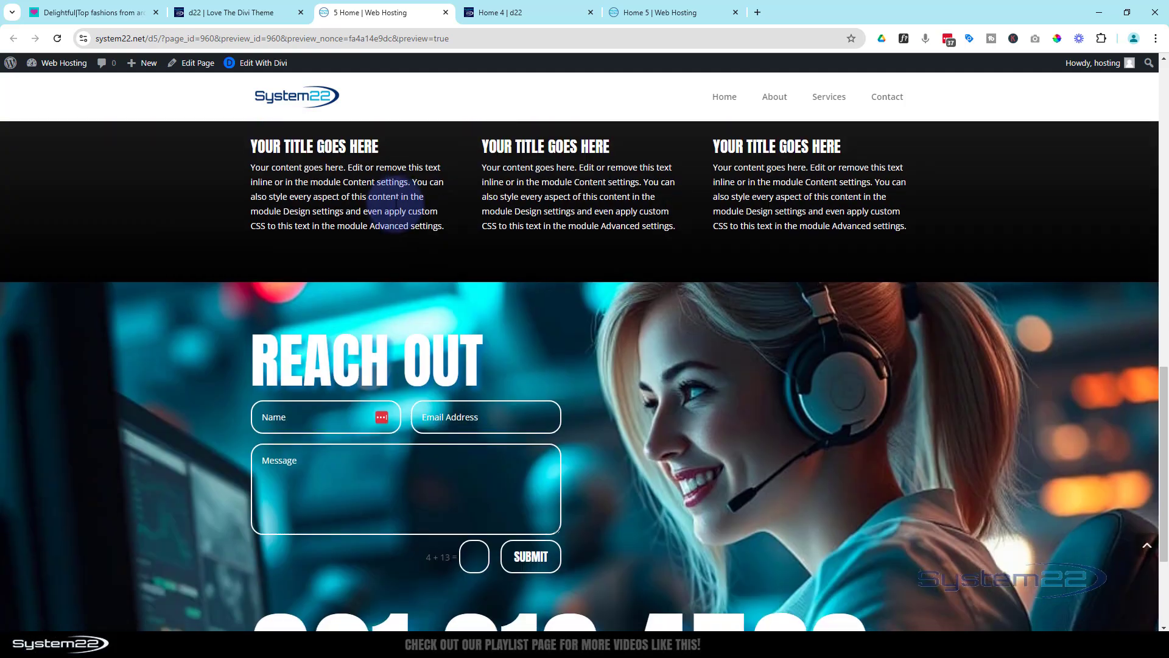
{"action": "left_click", "coordinate": [541, 12]}
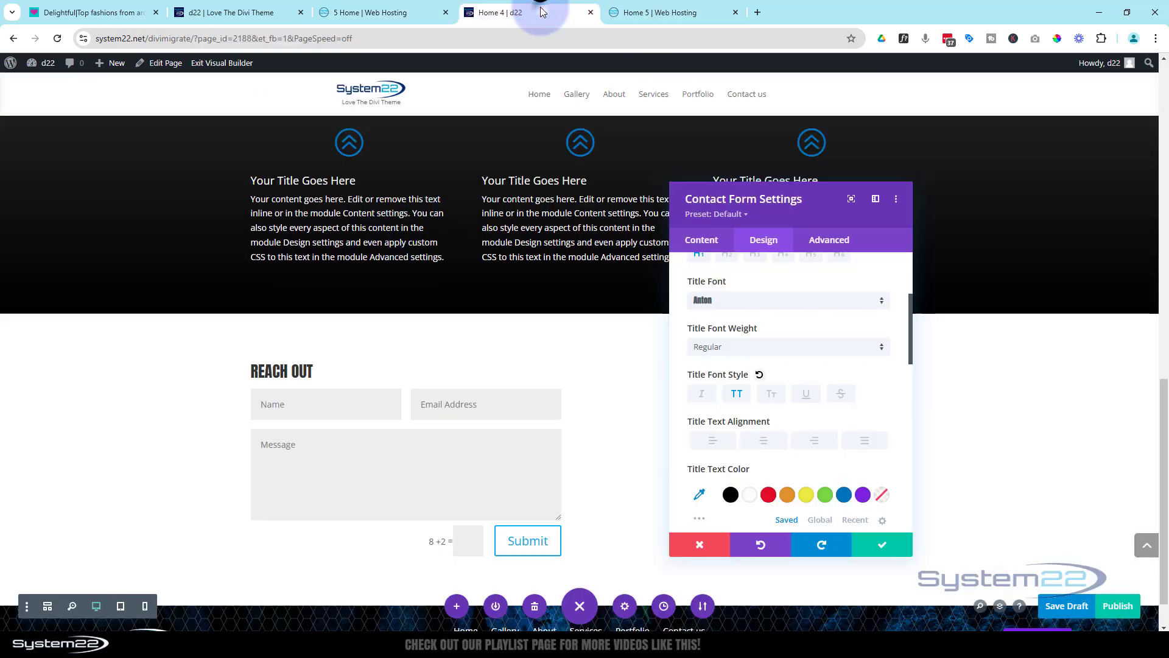
{"action": "scroll", "coordinate": [810, 449], "scroll_direction": "down", "scroll_amount": 2}
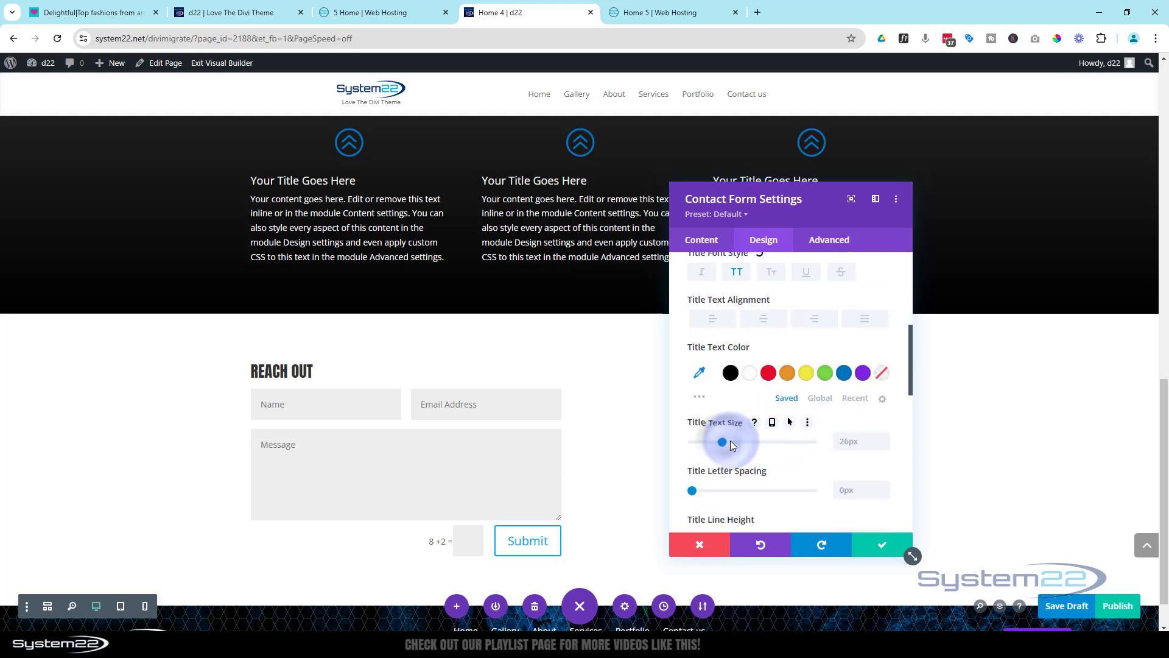
{"action": "left_click_drag", "start_coordinate": [731, 444], "coordinate": [762, 444]}
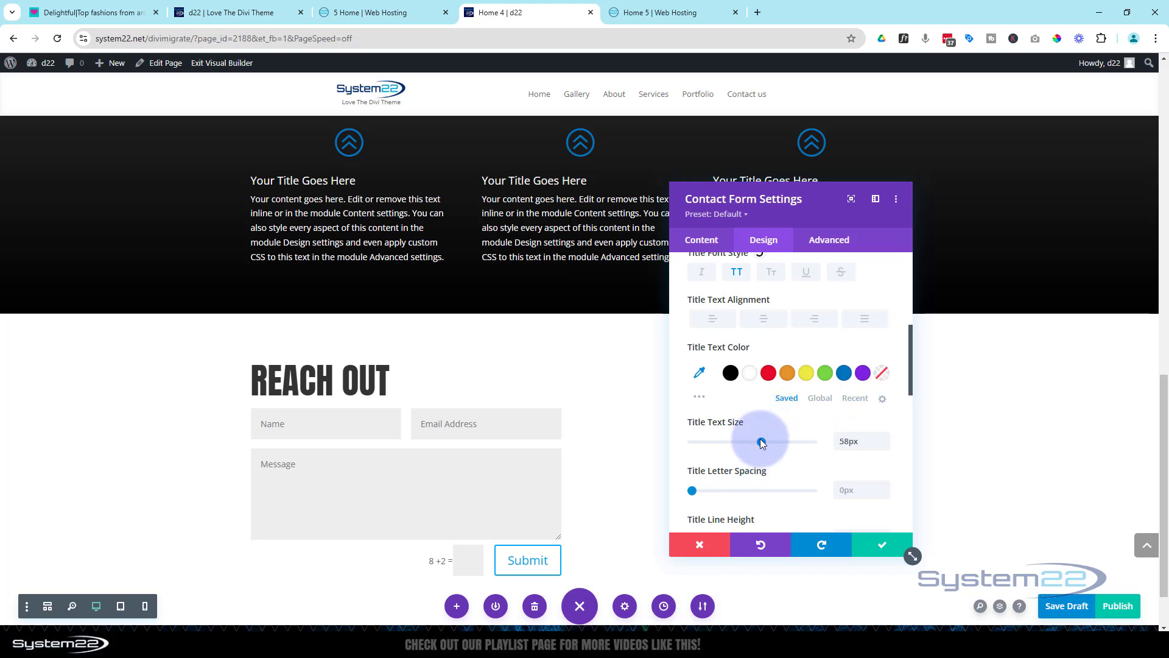
{"action": "left_click_drag", "start_coordinate": [765, 442], "coordinate": [795, 435]}
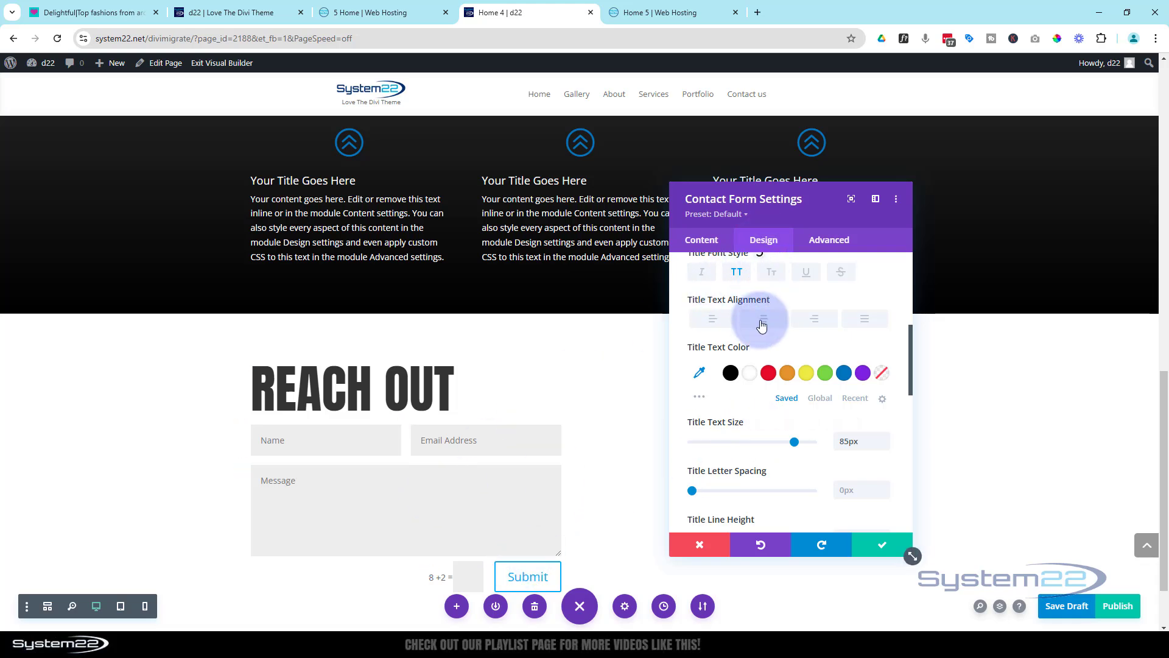
Make the contact form fields' background transparent and their text white #ffffff, and save the module settings
{"action": "scroll", "coordinate": [752, 304], "scroll_direction": "up", "scroll_amount": 3}
{"action": "scroll", "coordinate": [754, 309], "scroll_direction": "up", "scroll_amount": 3}
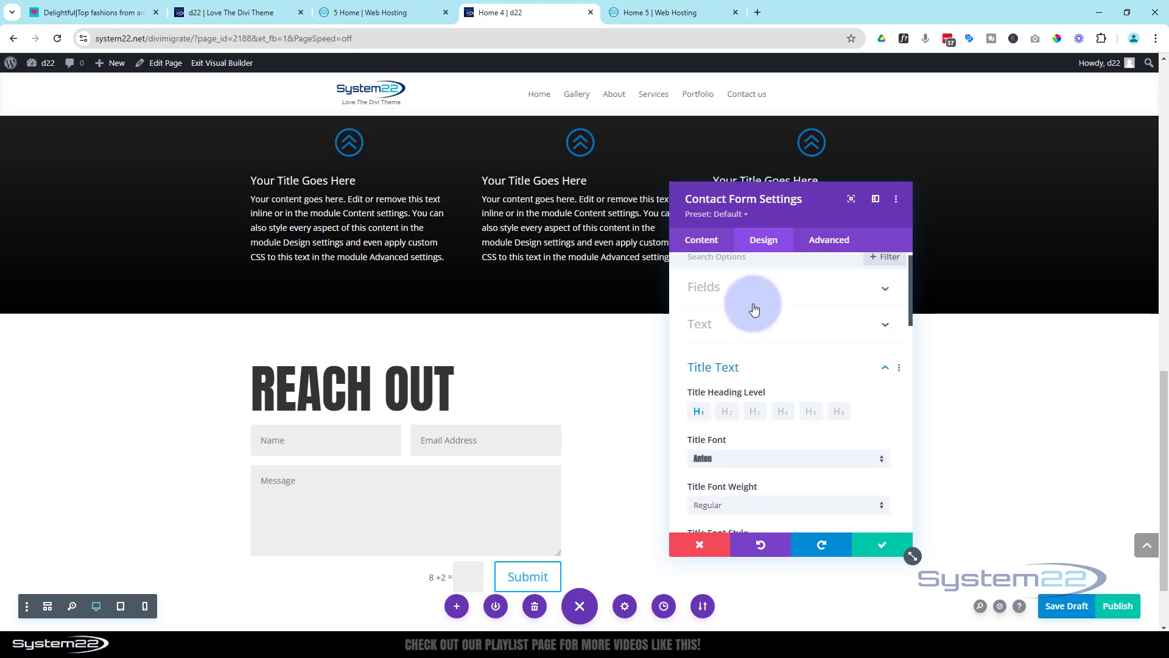
{"action": "left_click", "coordinate": [757, 299]}
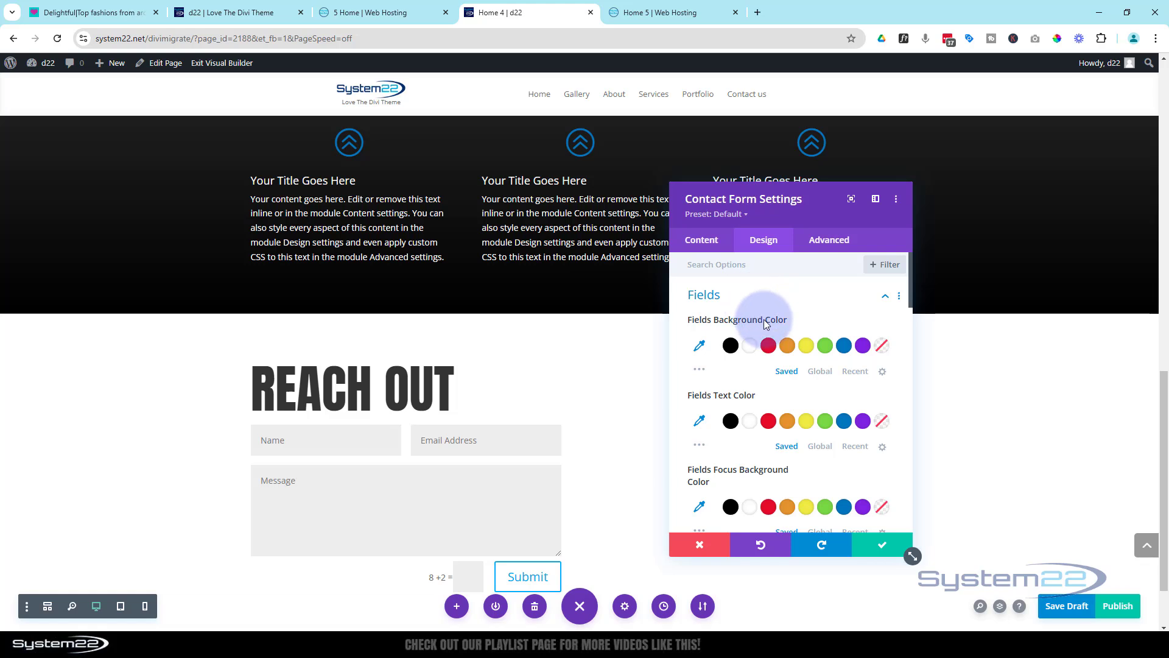
{"action": "left_click", "coordinate": [881, 346]}
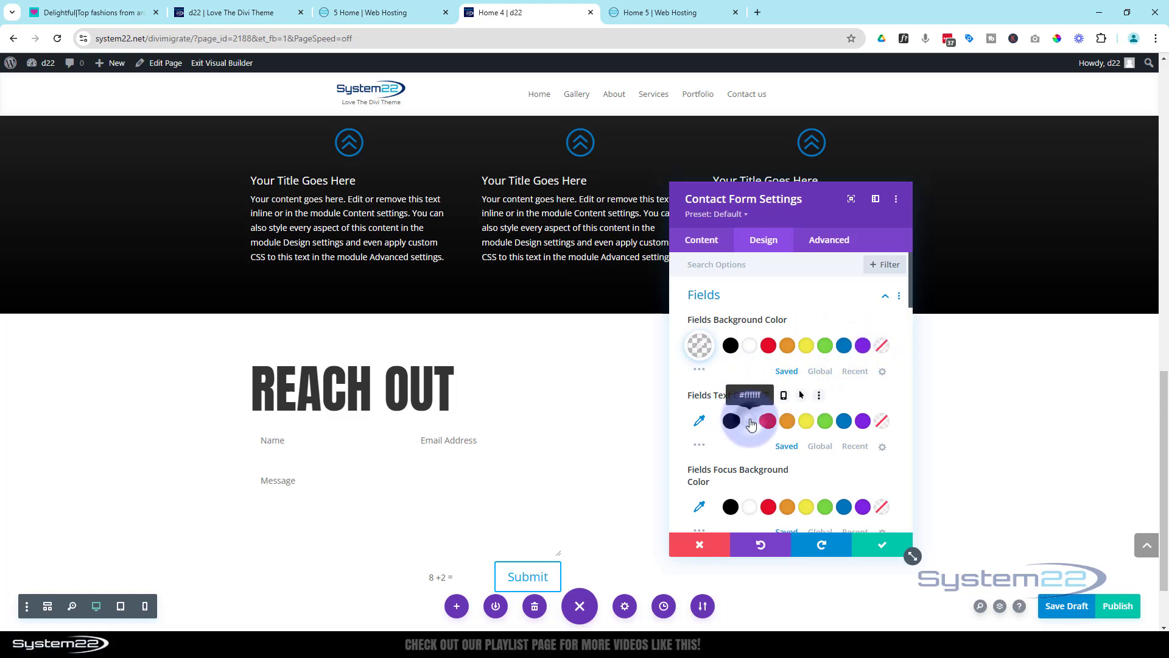
{"action": "left_click", "coordinate": [750, 421]}
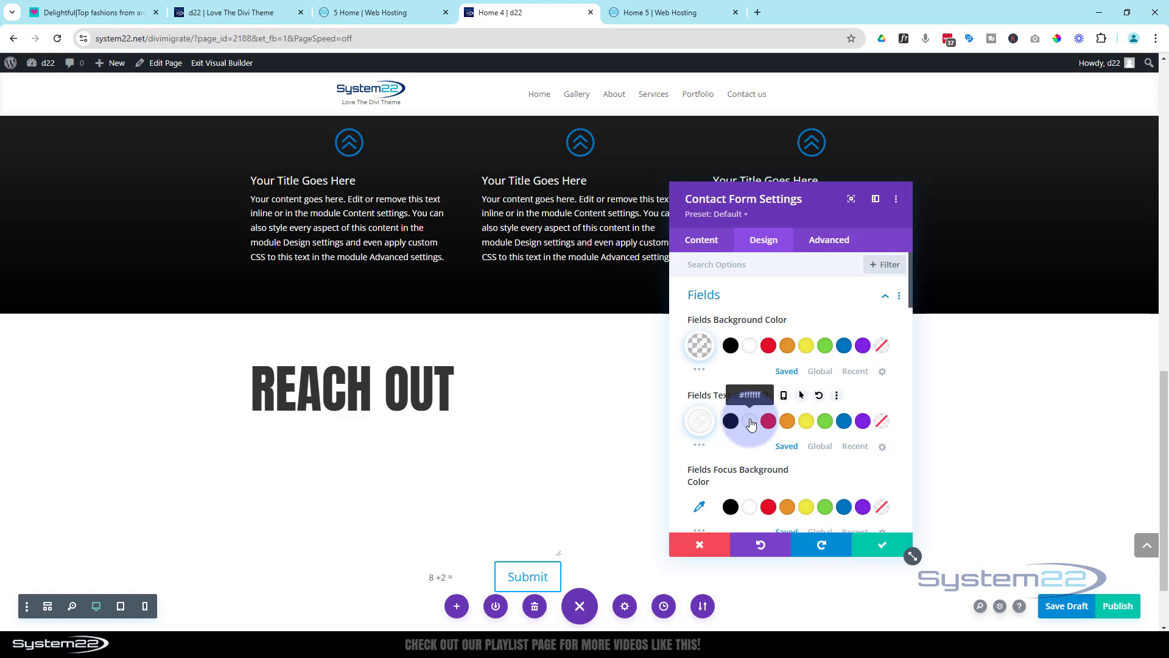
{"action": "left_click", "coordinate": [882, 546]}
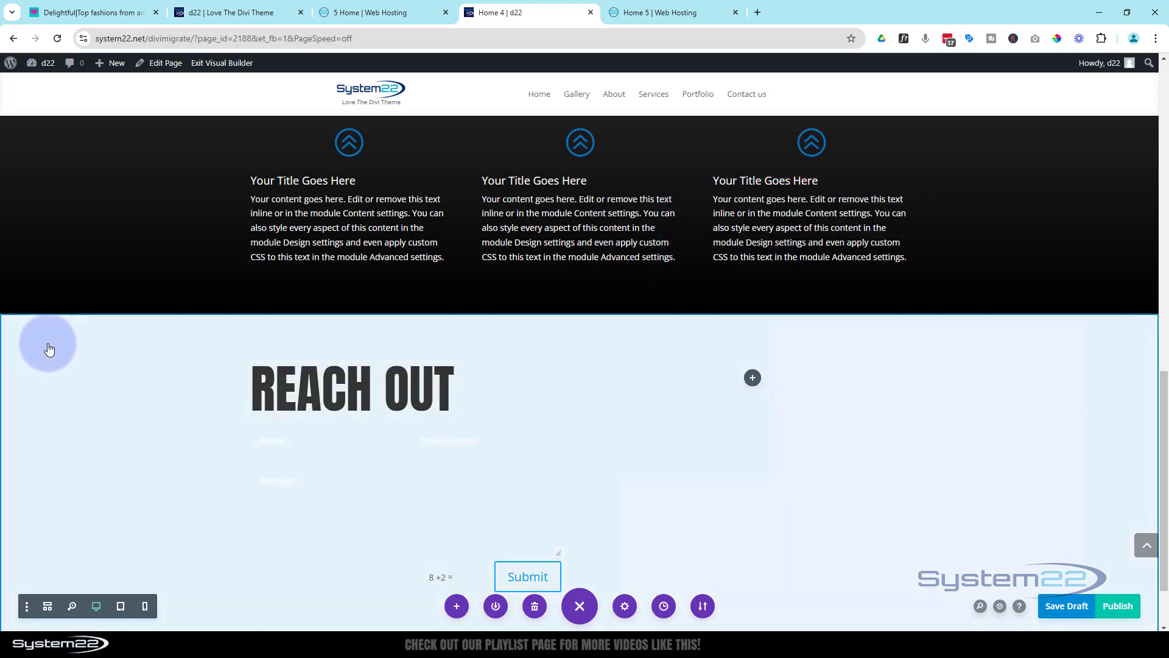
Give the Reach Out section the media library image KAOWezB33Y5O53IPX1CR-1-hda00.jpg as its background and save the section settings
{"action": "left_click", "coordinate": [59, 366]}
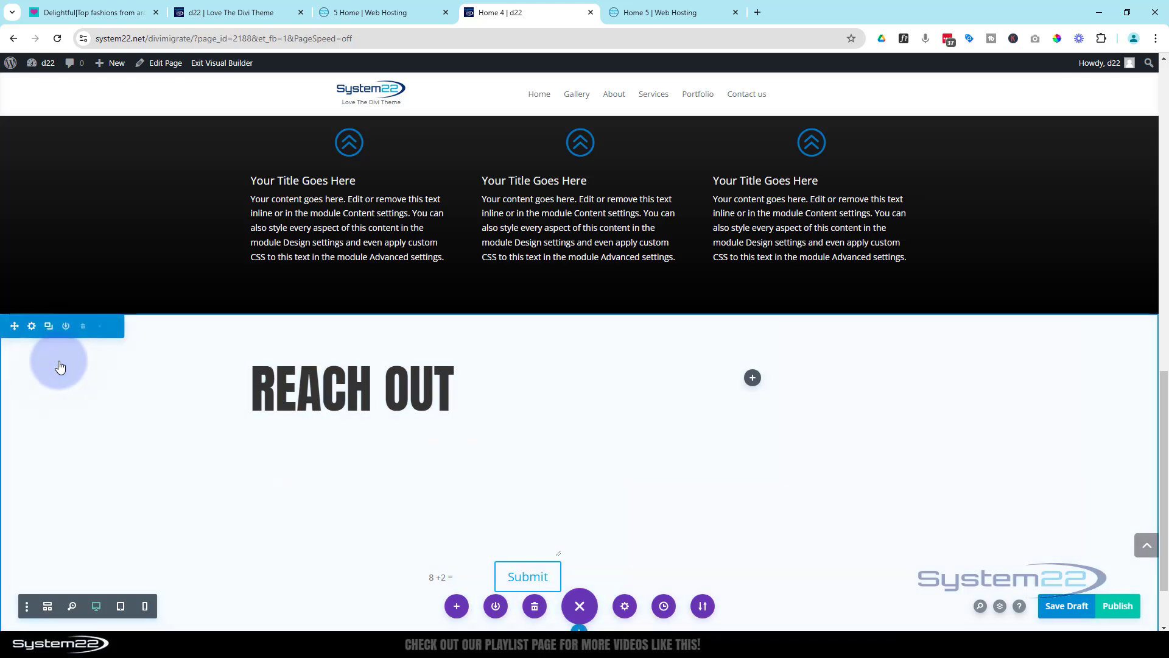
{"action": "left_click", "coordinate": [33, 327]}
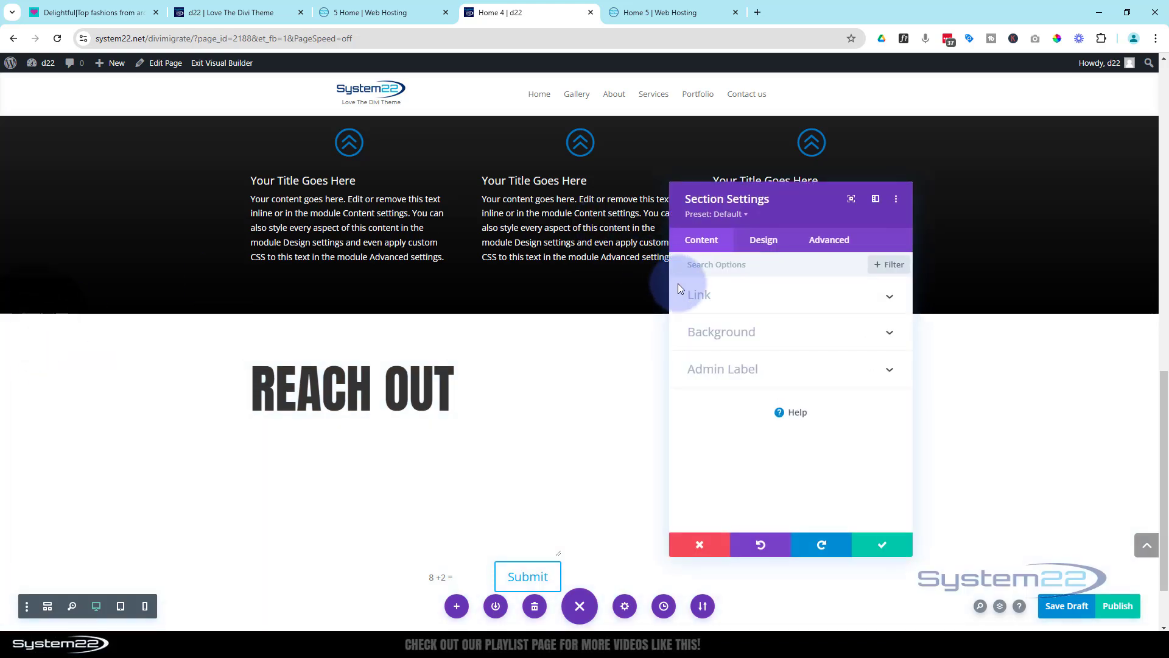
{"action": "left_click", "coordinate": [737, 332]}
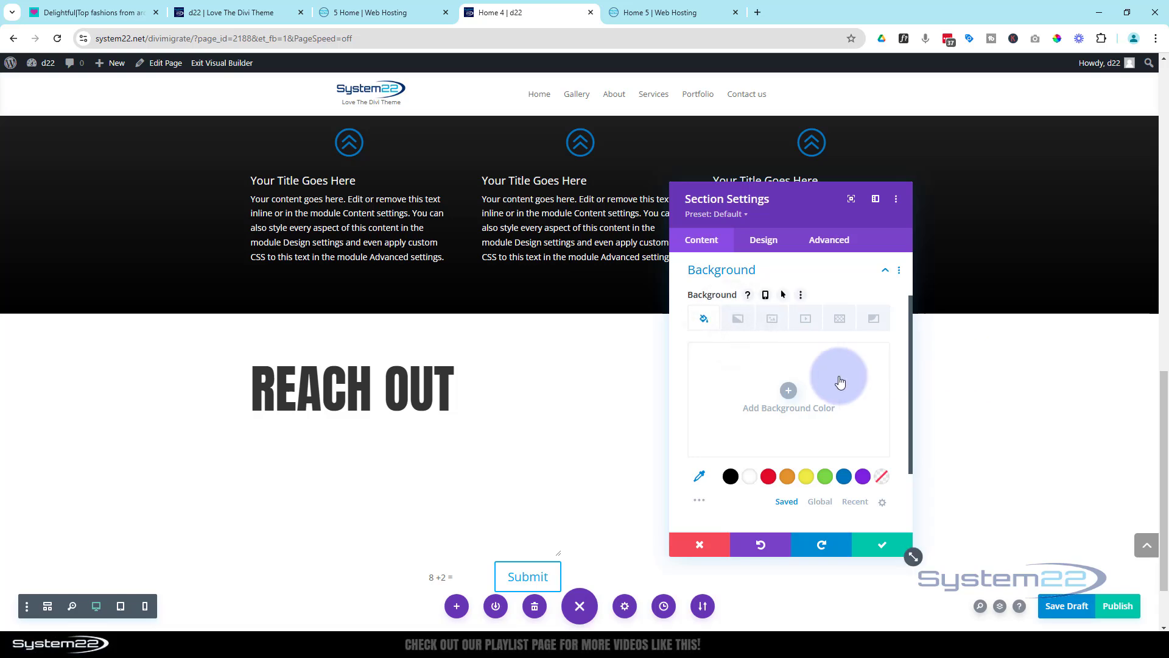
{"action": "left_click", "coordinate": [774, 321]}
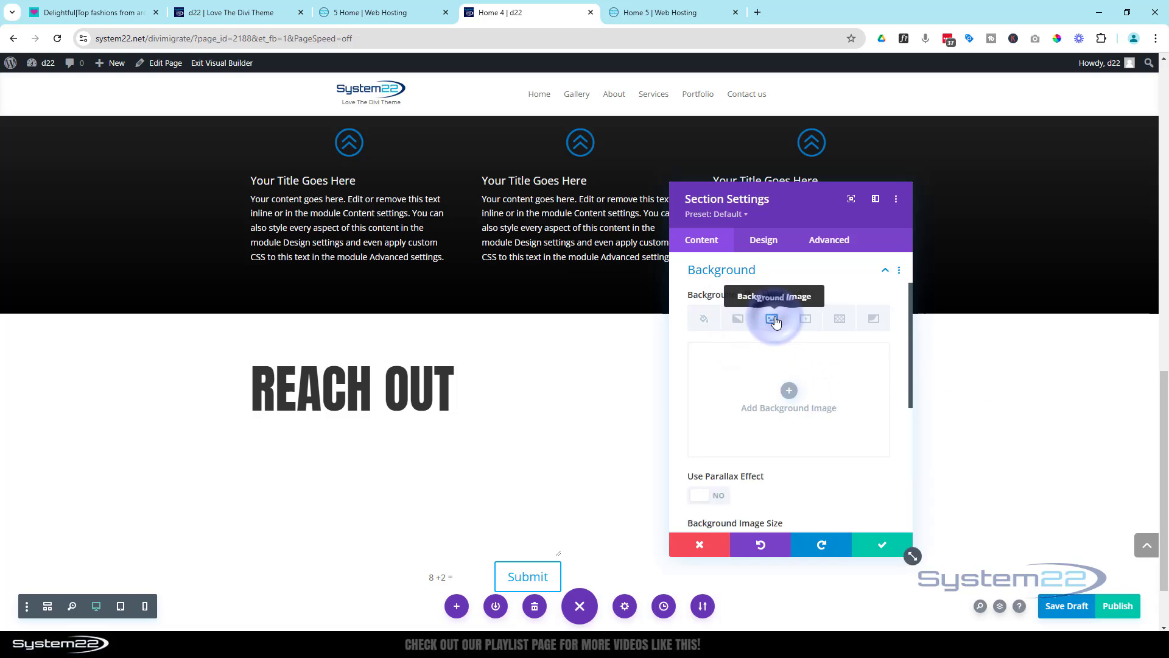
{"action": "left_click", "coordinate": [789, 397]}
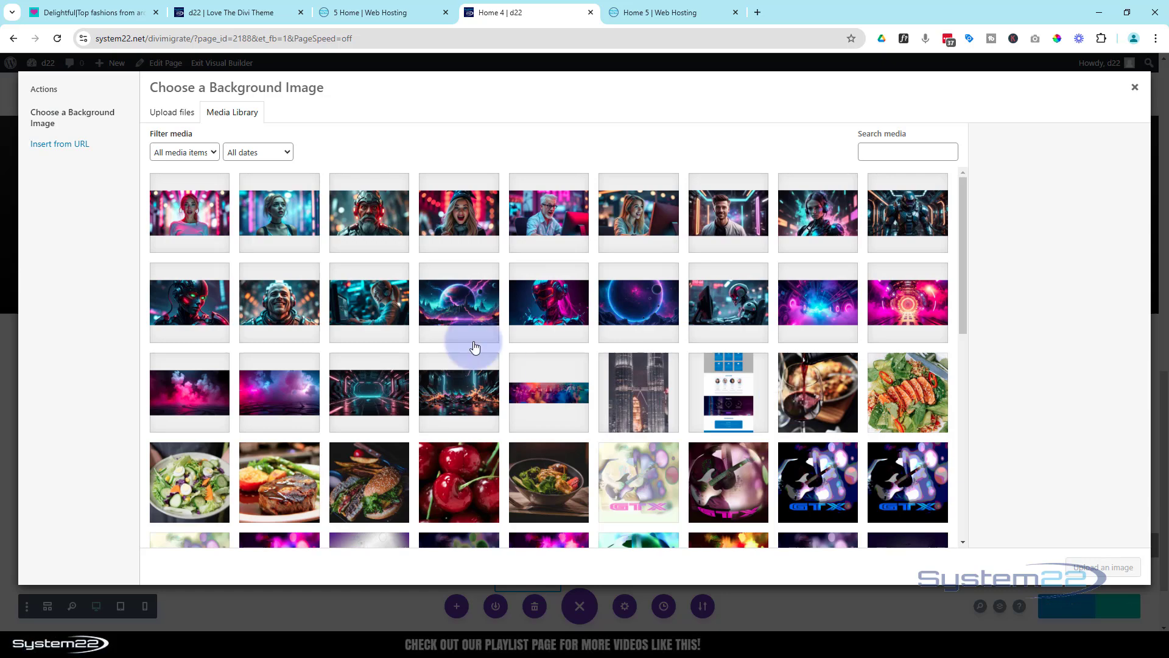
{"action": "left_click", "coordinate": [376, 308]}
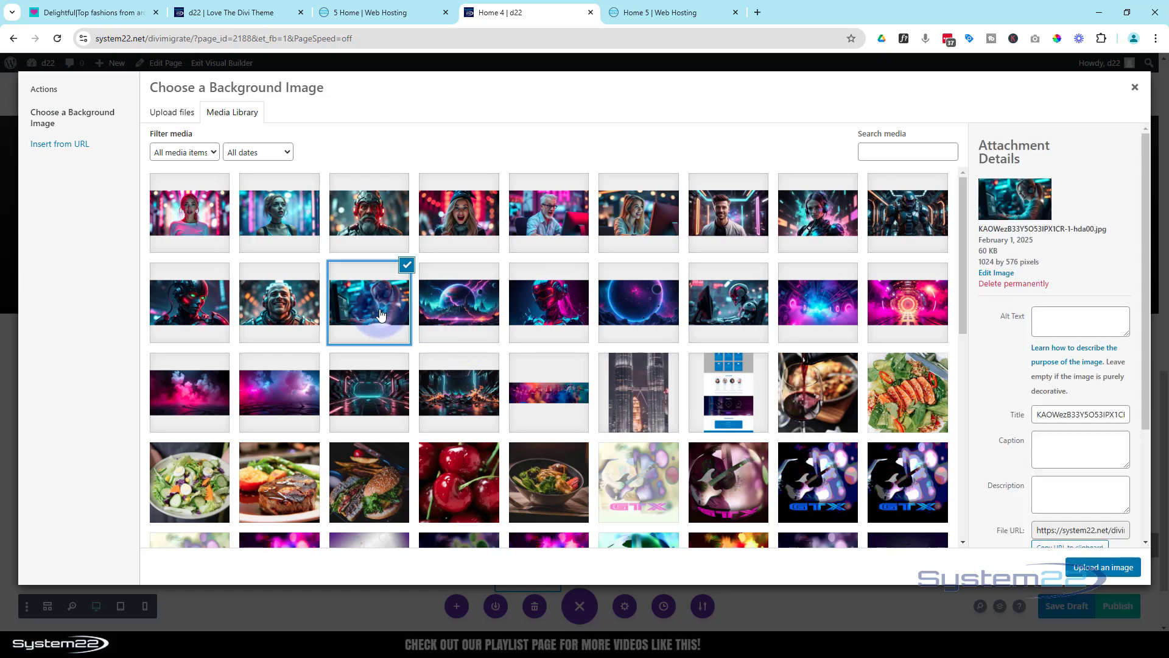
{"action": "left_click", "coordinate": [1096, 573]}
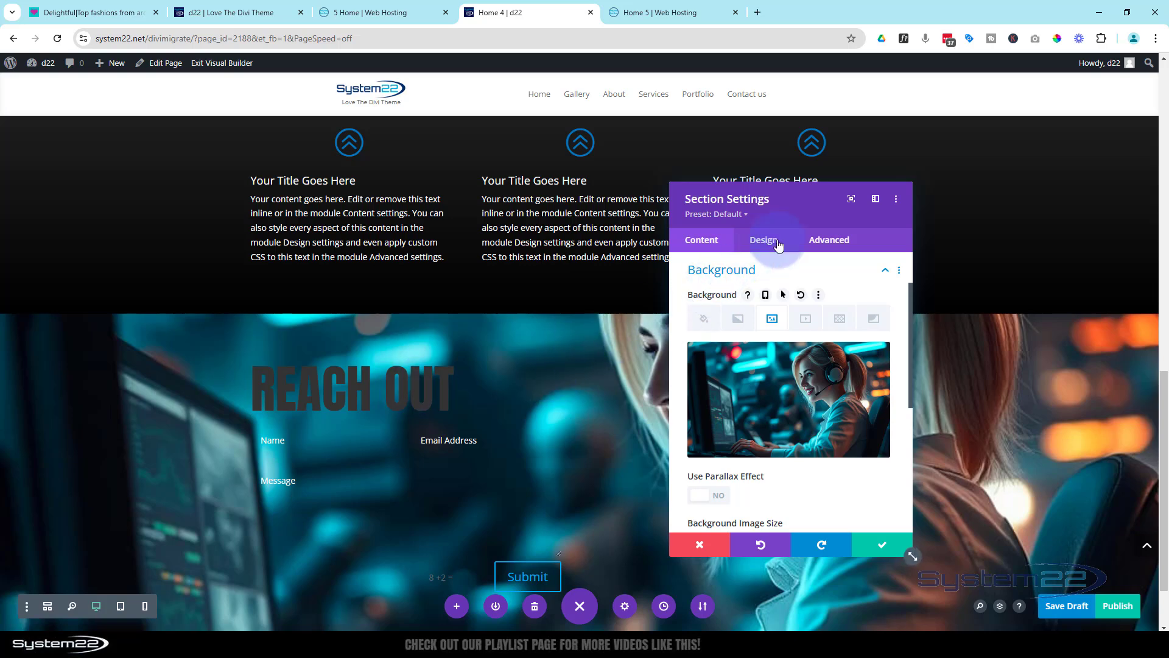
{"action": "left_click", "coordinate": [881, 547]}
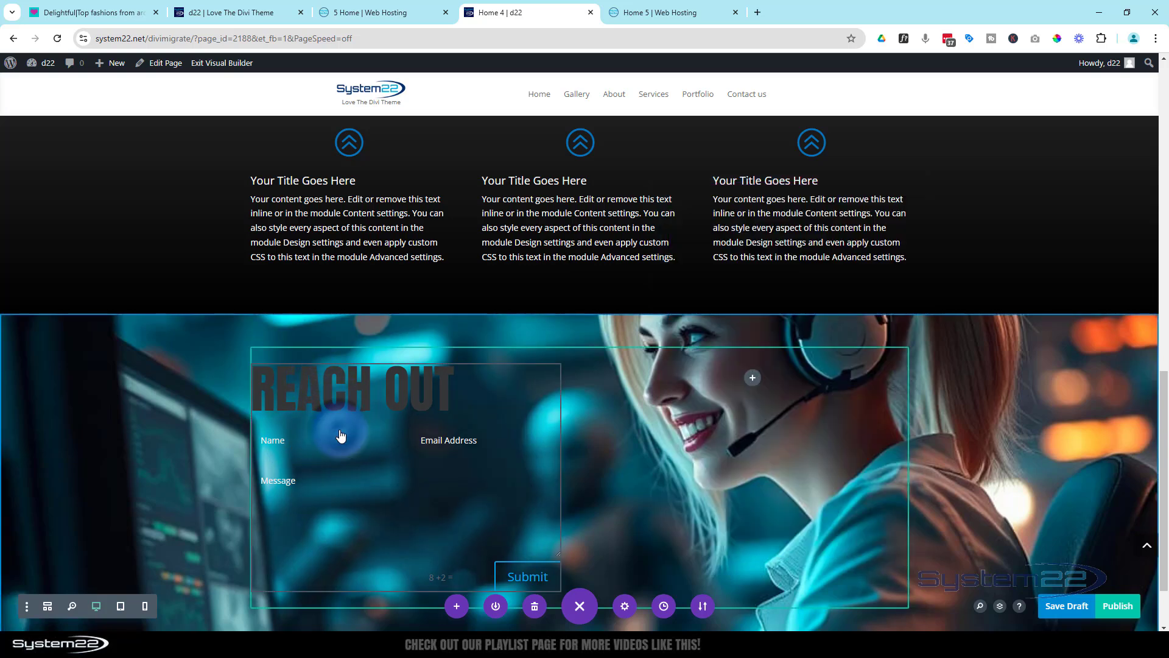
Reopen the contact form's title text design settings and make the Reach Out title white
{"action": "mouse_move", "coordinate": [341, 435]}
{"action": "left_click", "coordinate": [375, 394]}
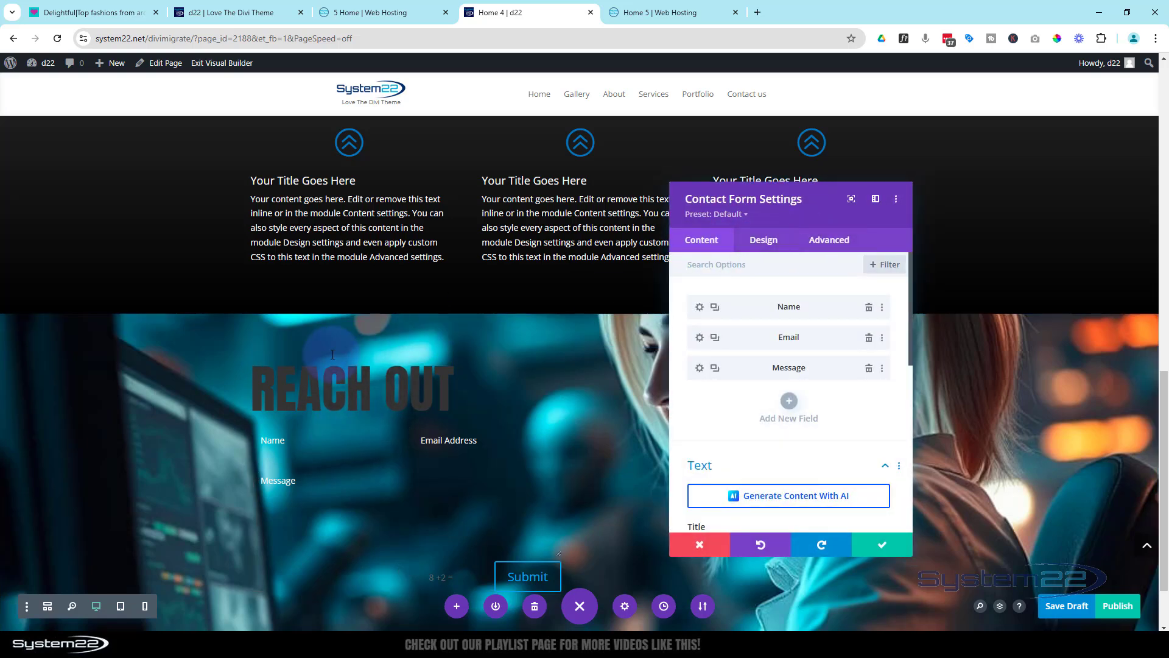
{"action": "left_click", "coordinate": [254, 362]}
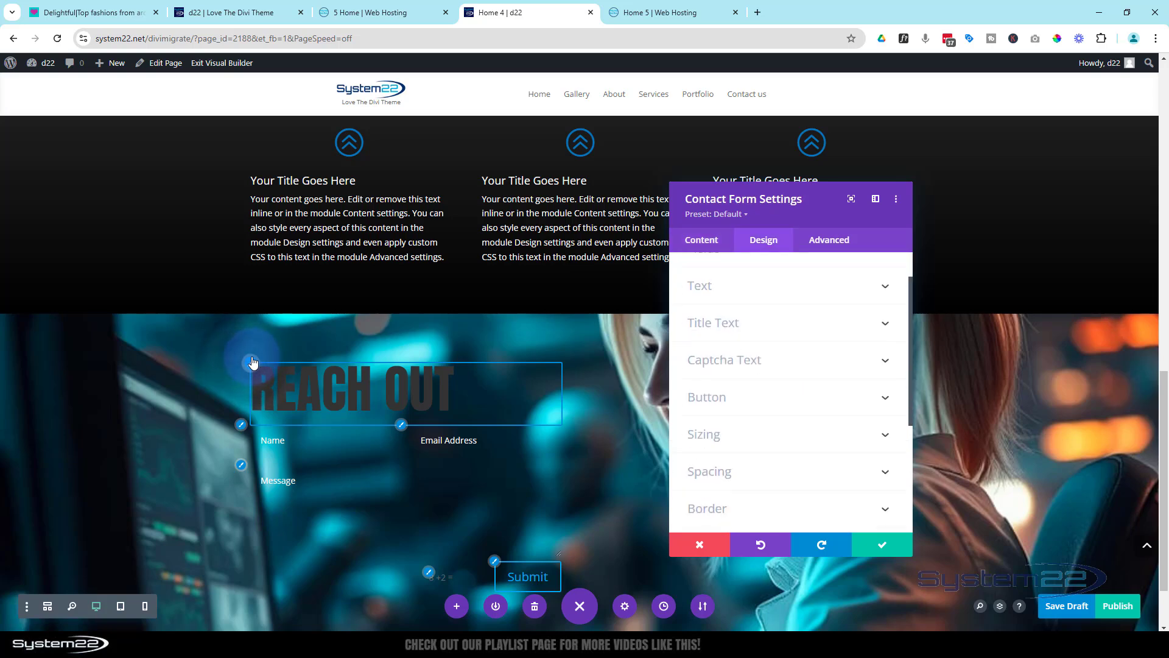
{"action": "scroll", "coordinate": [801, 371], "scroll_direction": "down", "scroll_amount": 2}
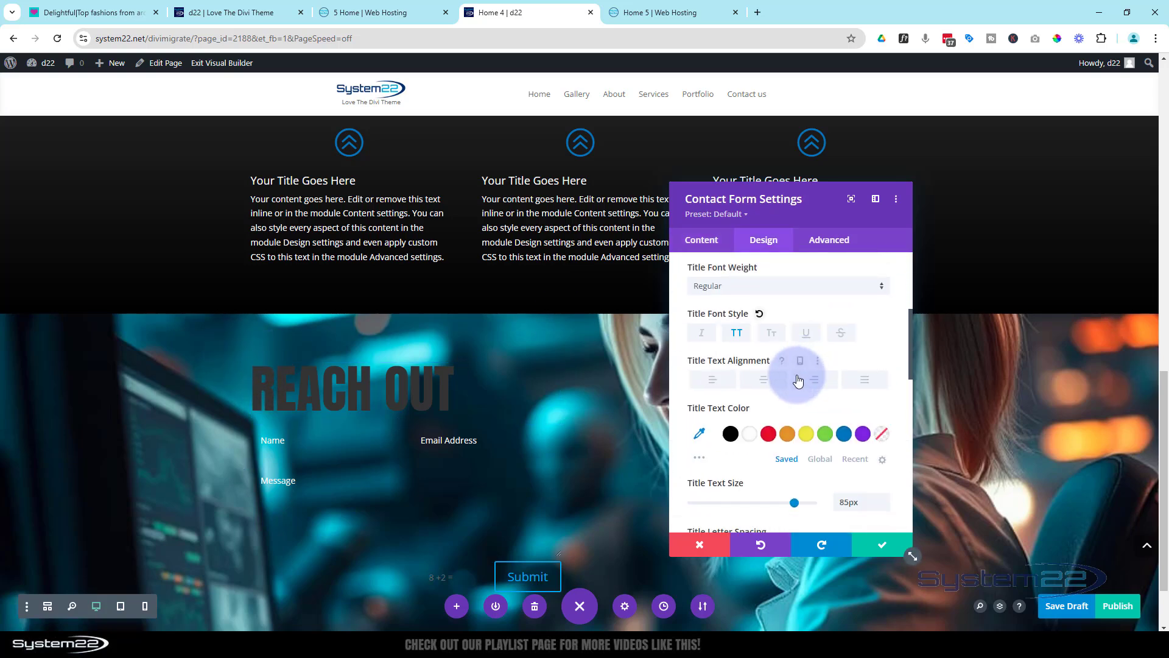
{"action": "left_click", "coordinate": [749, 436]}
Apply the soft, centered glow text shadow to the Reach Out title and color the shadow blue #0c71c3
{"action": "scroll", "coordinate": [797, 392], "scroll_direction": "down", "scroll_amount": 4}
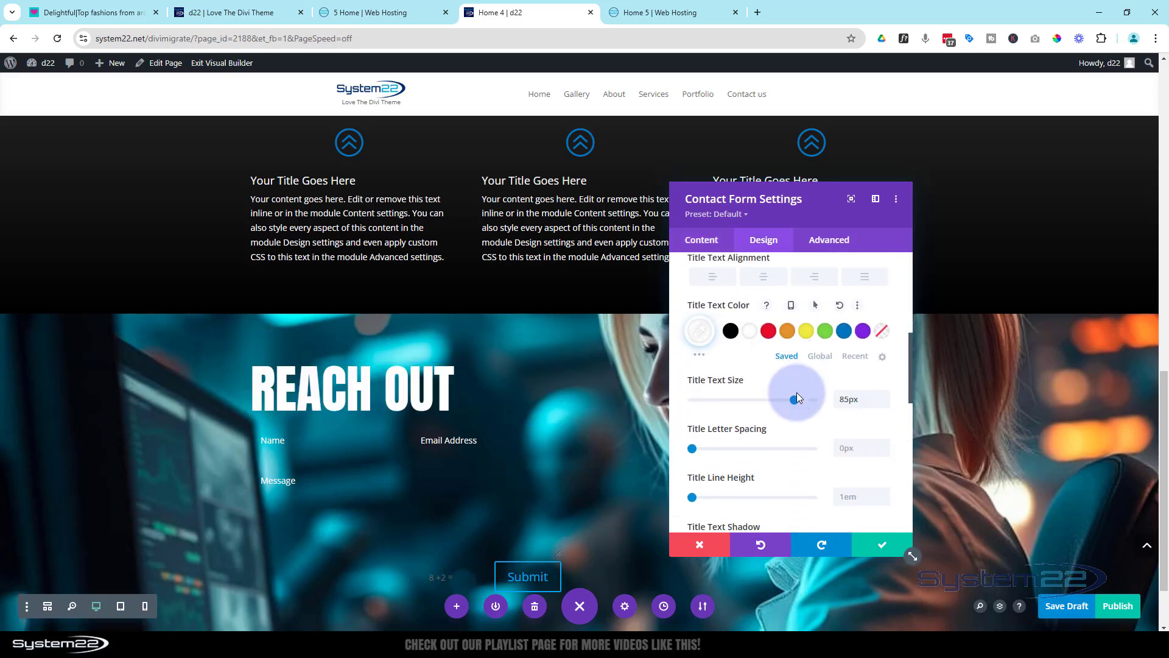
{"action": "scroll", "coordinate": [784, 493], "scroll_direction": "down", "scroll_amount": 1}
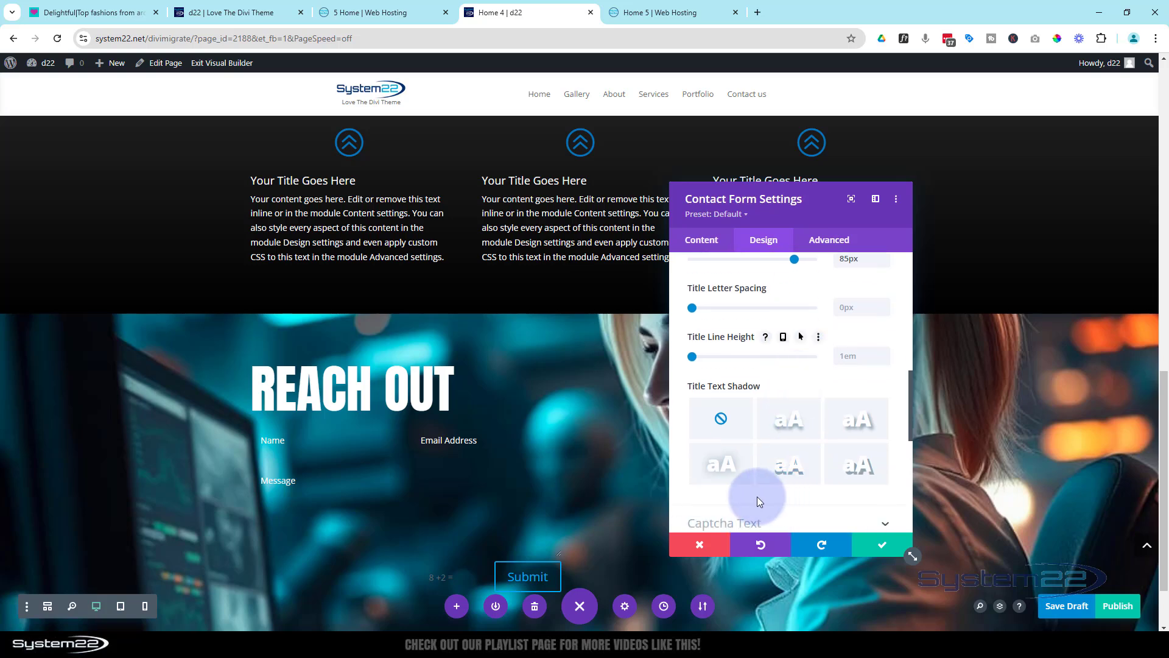
{"action": "left_click", "coordinate": [730, 474]}
{"action": "scroll", "coordinate": [783, 429], "scroll_direction": "down", "scroll_amount": 4}
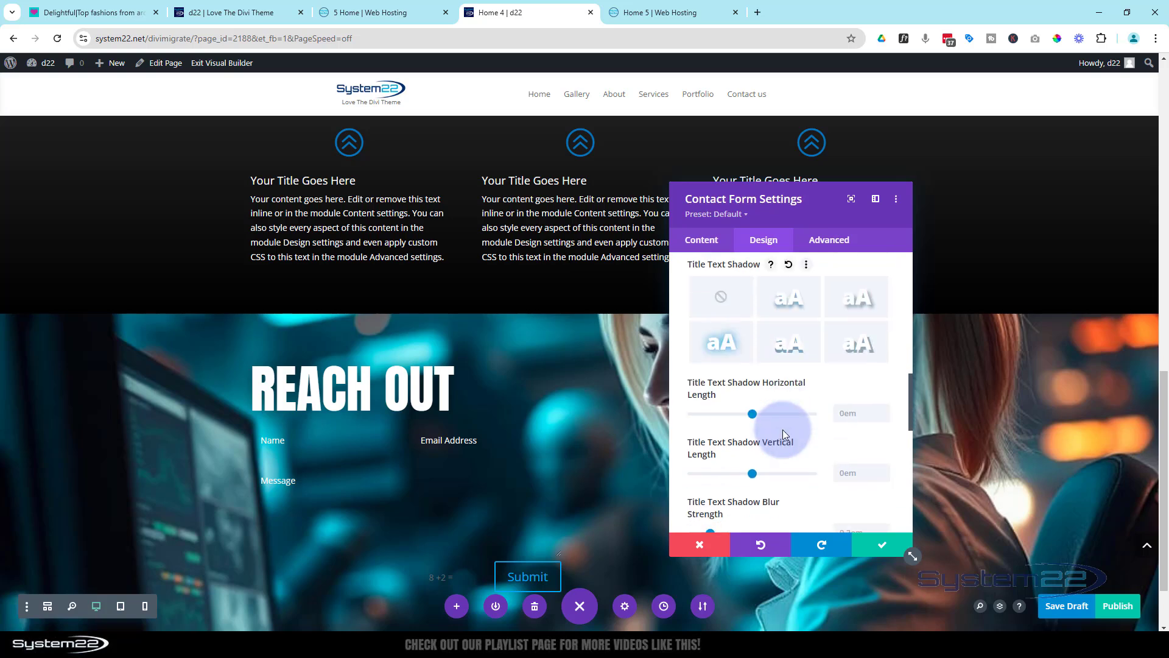
{"action": "scroll", "coordinate": [783, 429], "scroll_direction": "down", "scroll_amount": 1}
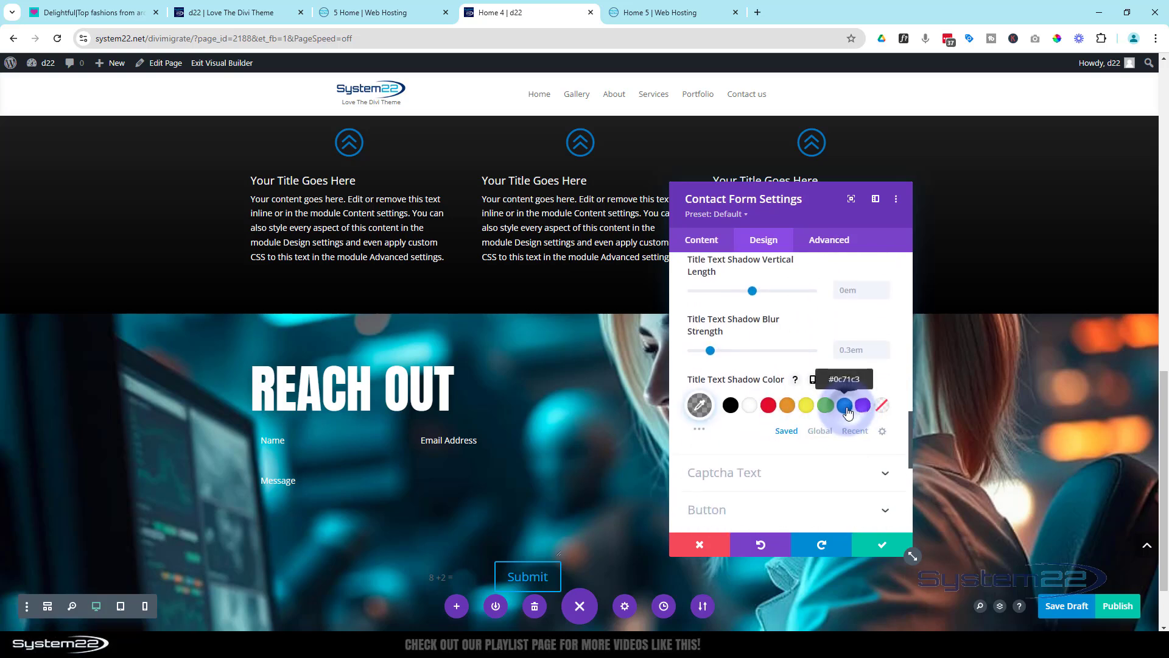
{"action": "left_click", "coordinate": [847, 407]}
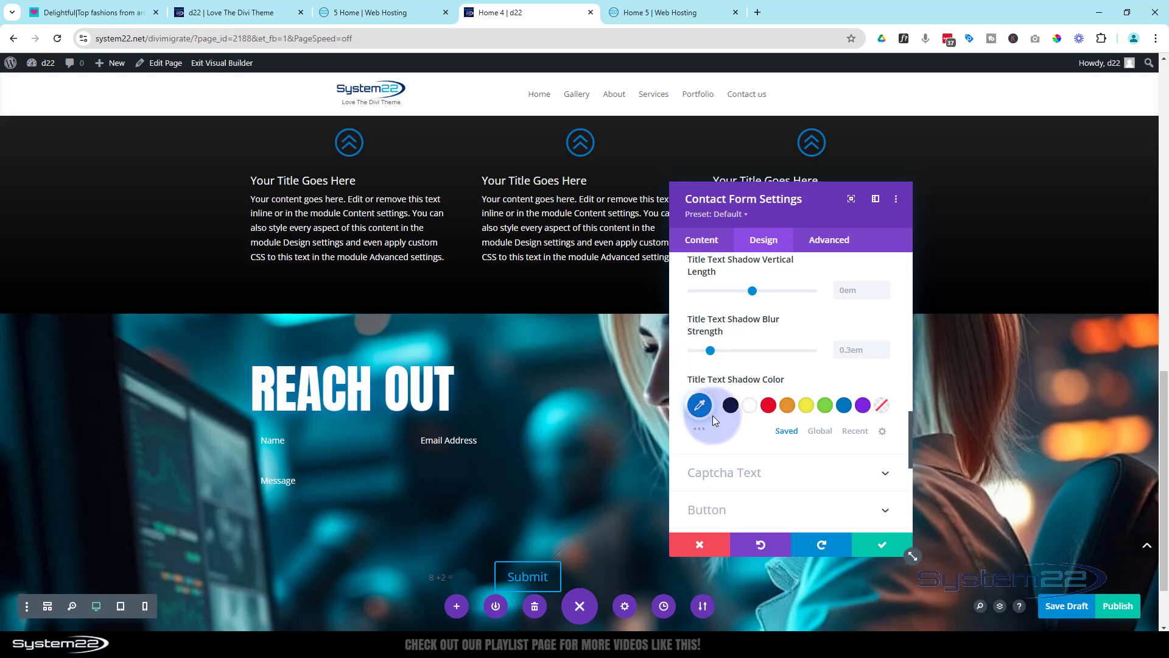
Round the corners of the contact form's input fields to 20px
{"action": "scroll", "coordinate": [718, 416], "scroll_direction": "up", "scroll_amount": 3}
{"action": "scroll", "coordinate": [719, 415], "scroll_direction": "up", "scroll_amount": 10}
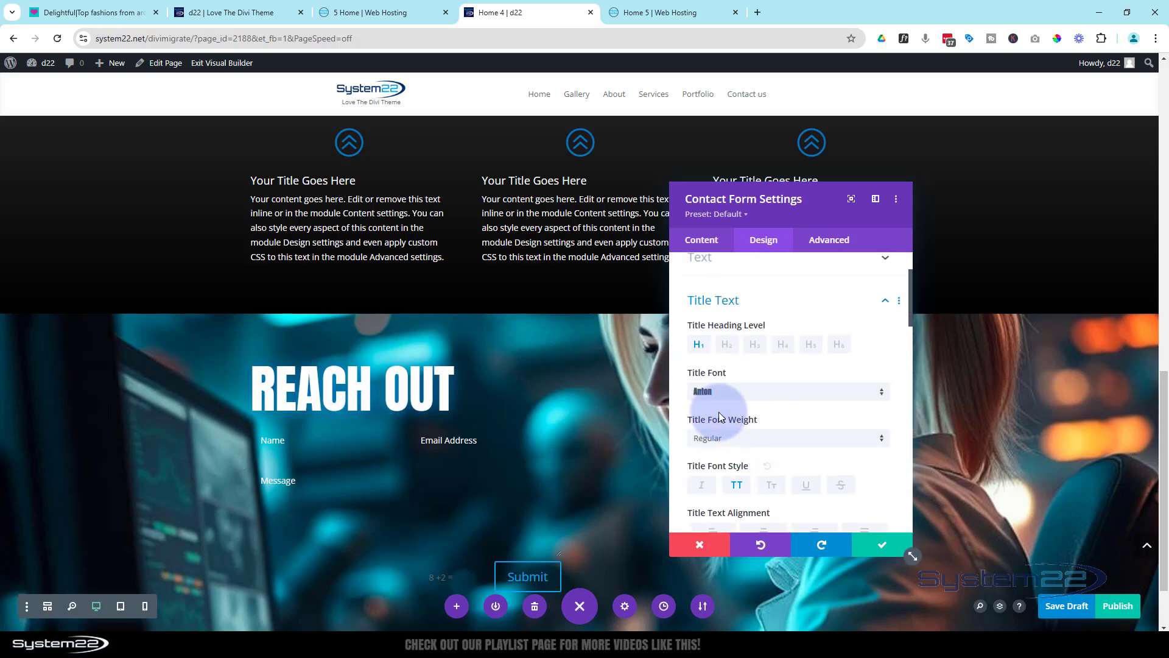
{"action": "left_click", "coordinate": [750, 305]}
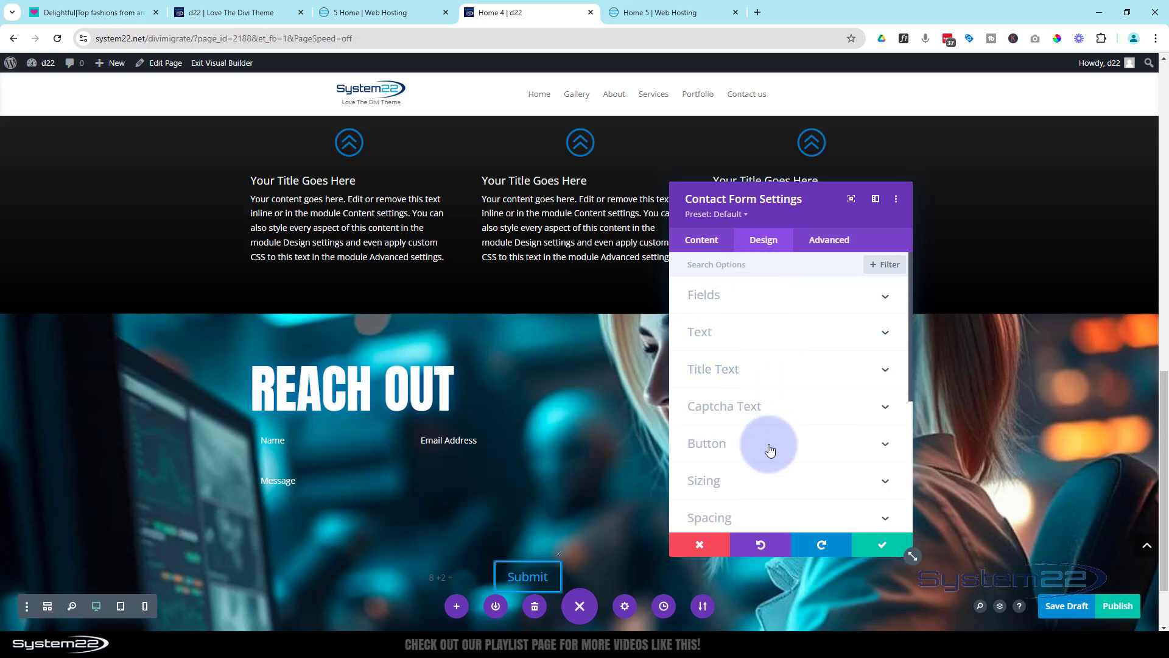
{"action": "scroll", "coordinate": [771, 418], "scroll_direction": "down", "scroll_amount": 3}
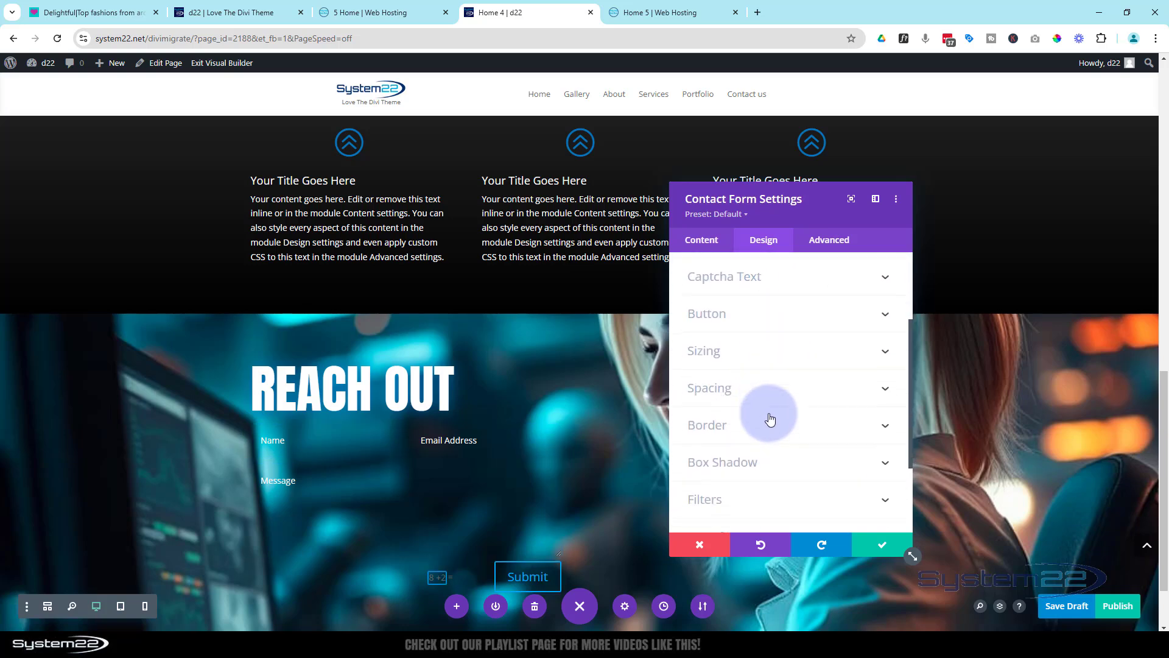
{"action": "left_click", "coordinate": [770, 381]}
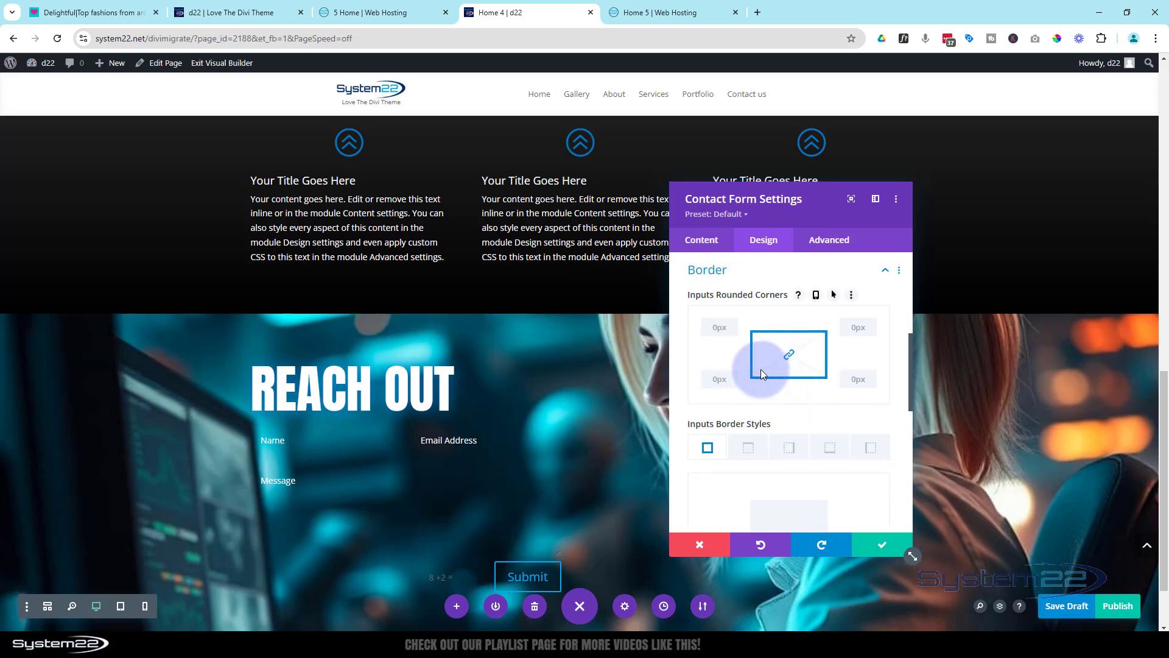
{"action": "left_click", "coordinate": [711, 321]}
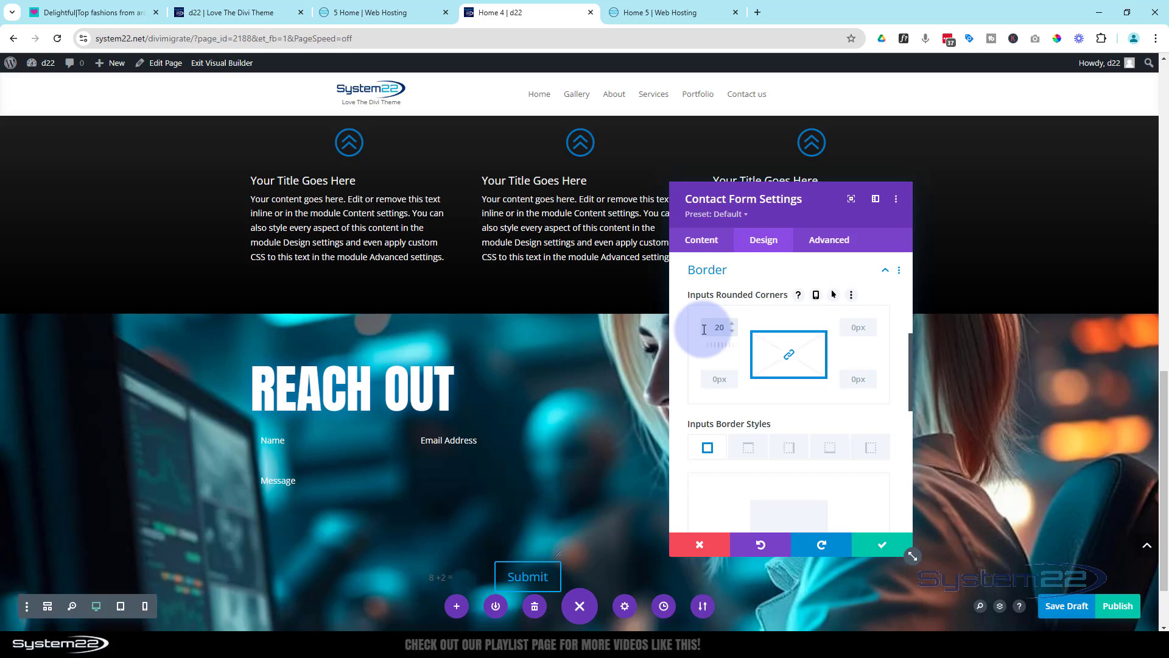
Give the contact form's input fields a 2px border in white #ffffff
{"action": "scroll", "coordinate": [810, 438], "scroll_direction": "down", "scroll_amount": 3}
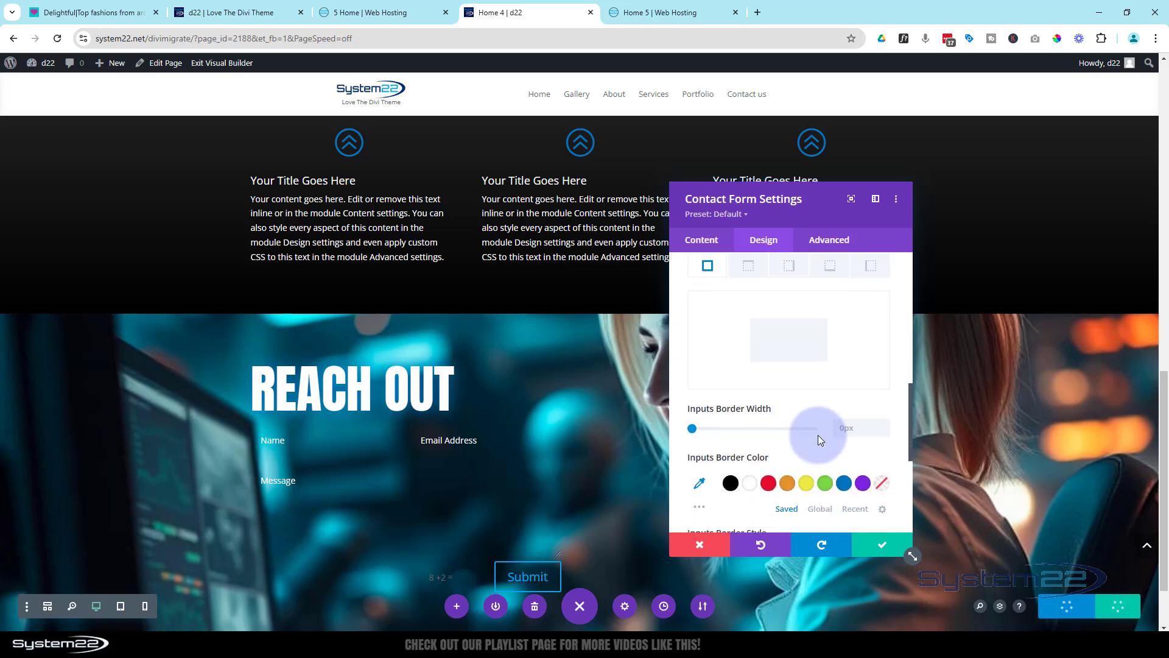
{"action": "left_click", "coordinate": [885, 423]}
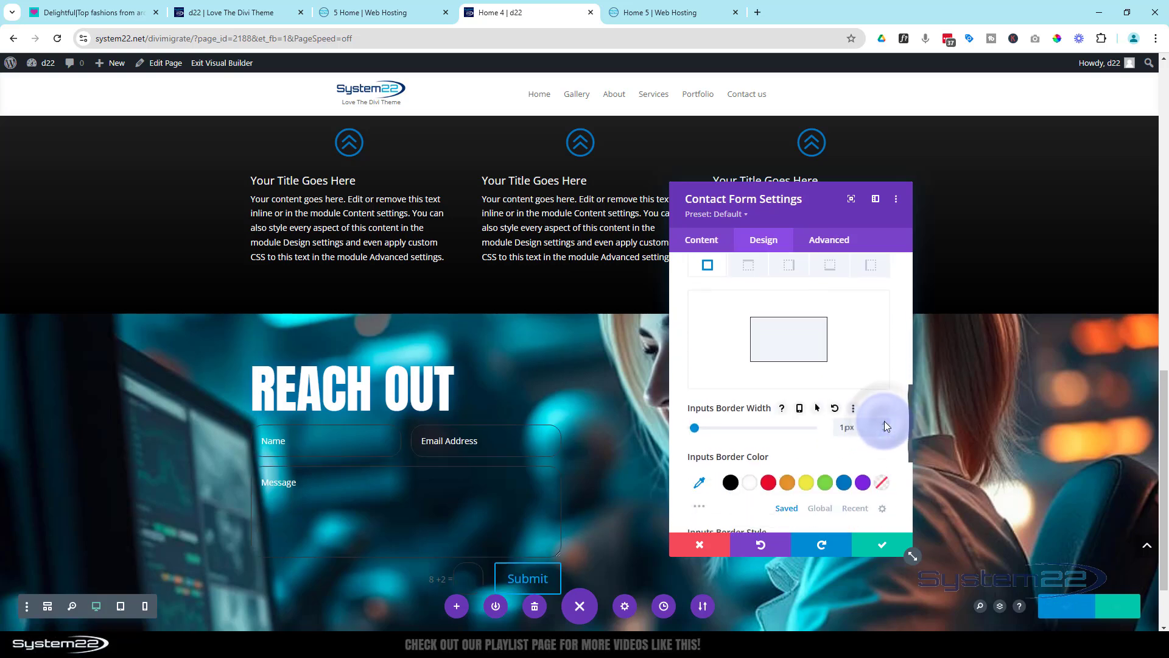
{"action": "left_click", "coordinate": [885, 423]}
{"action": "left_click", "coordinate": [750, 483]}
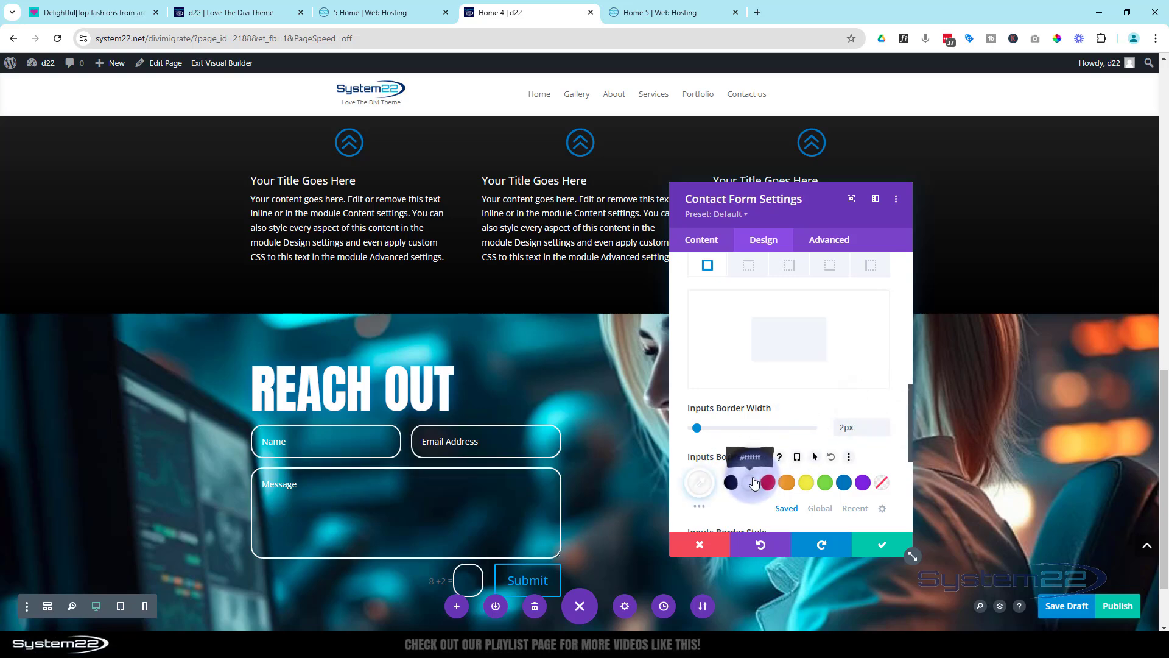
Make the contact form's captcha text white
{"action": "scroll", "coordinate": [578, 406], "scroll_direction": "down", "scroll_amount": 2}
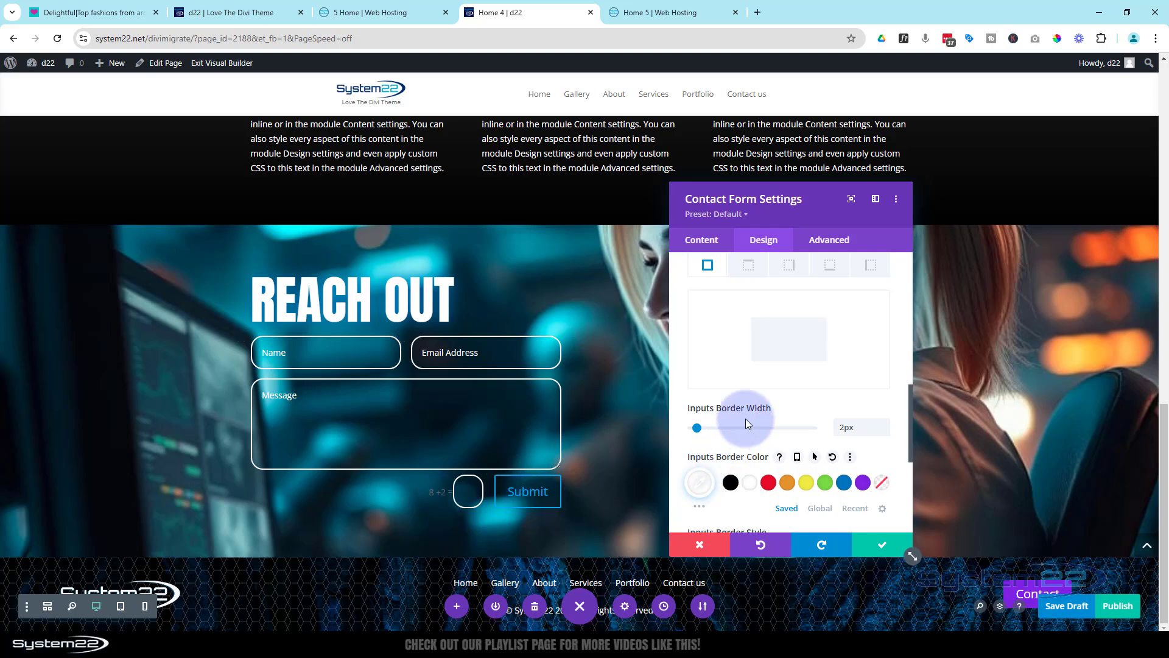
{"action": "scroll", "coordinate": [753, 419], "scroll_direction": "up", "scroll_amount": 2}
{"action": "scroll", "coordinate": [753, 419], "scroll_direction": "up", "scroll_amount": 5}
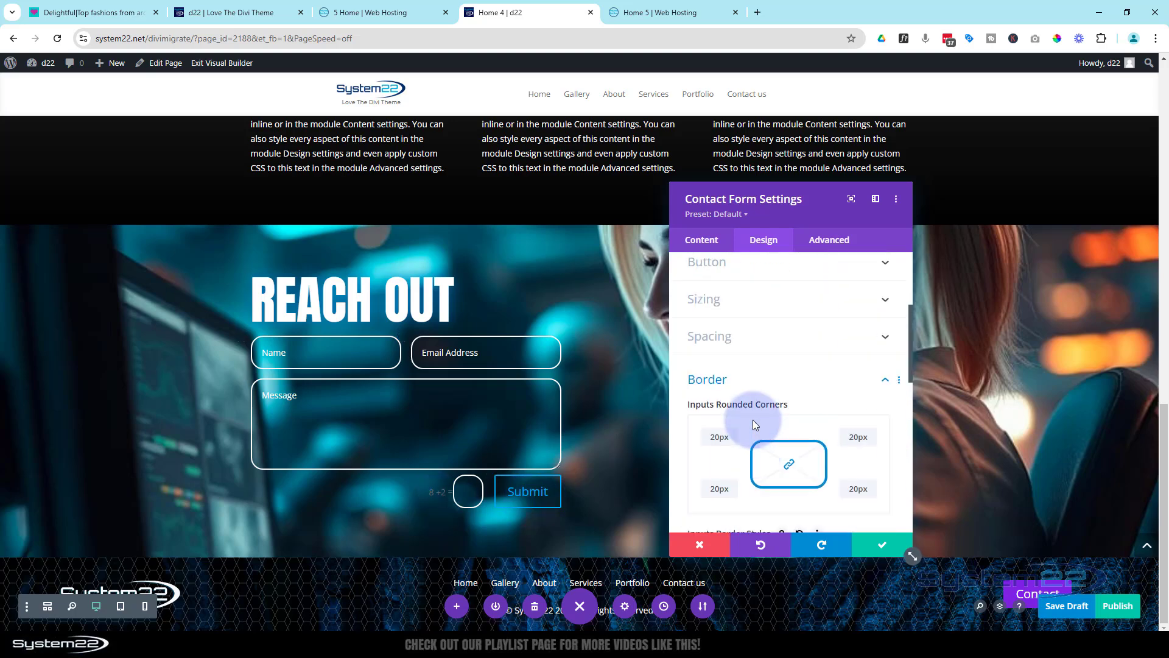
{"action": "left_click", "coordinate": [821, 451]}
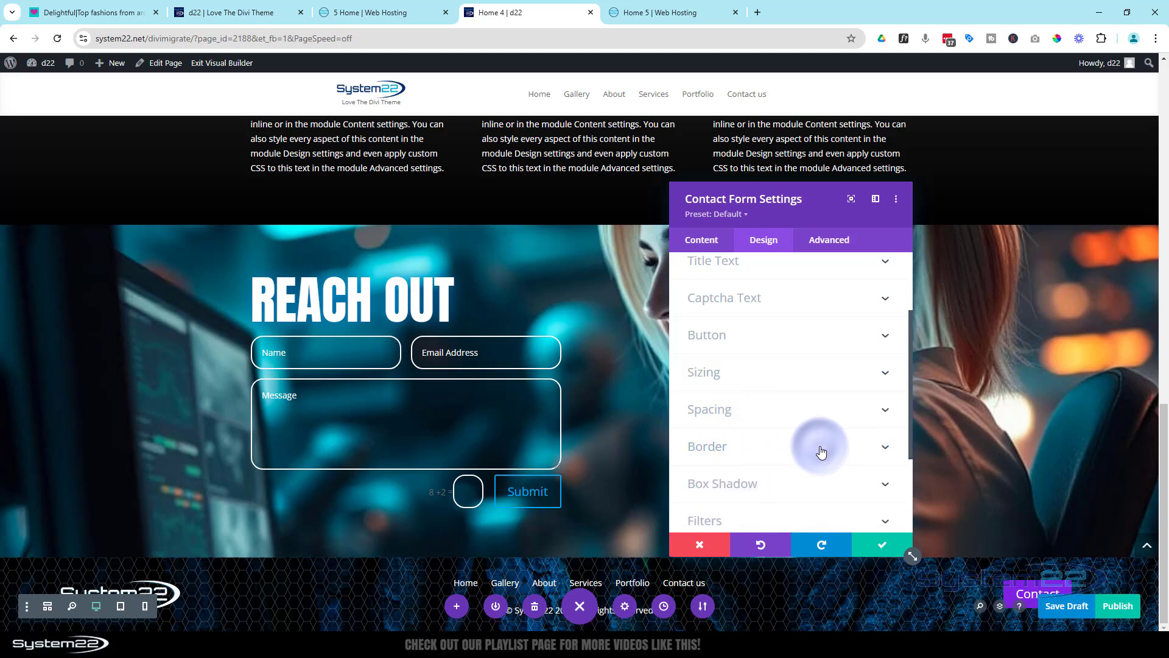
{"action": "left_click", "coordinate": [770, 305]}
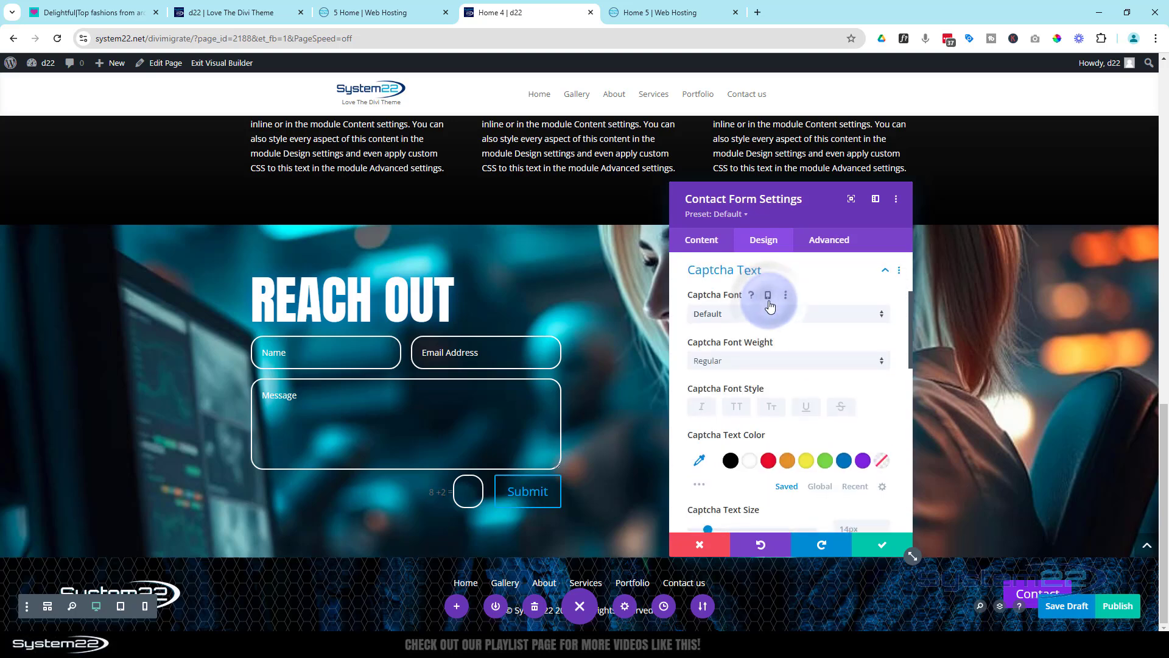
{"action": "left_click", "coordinate": [752, 463]}
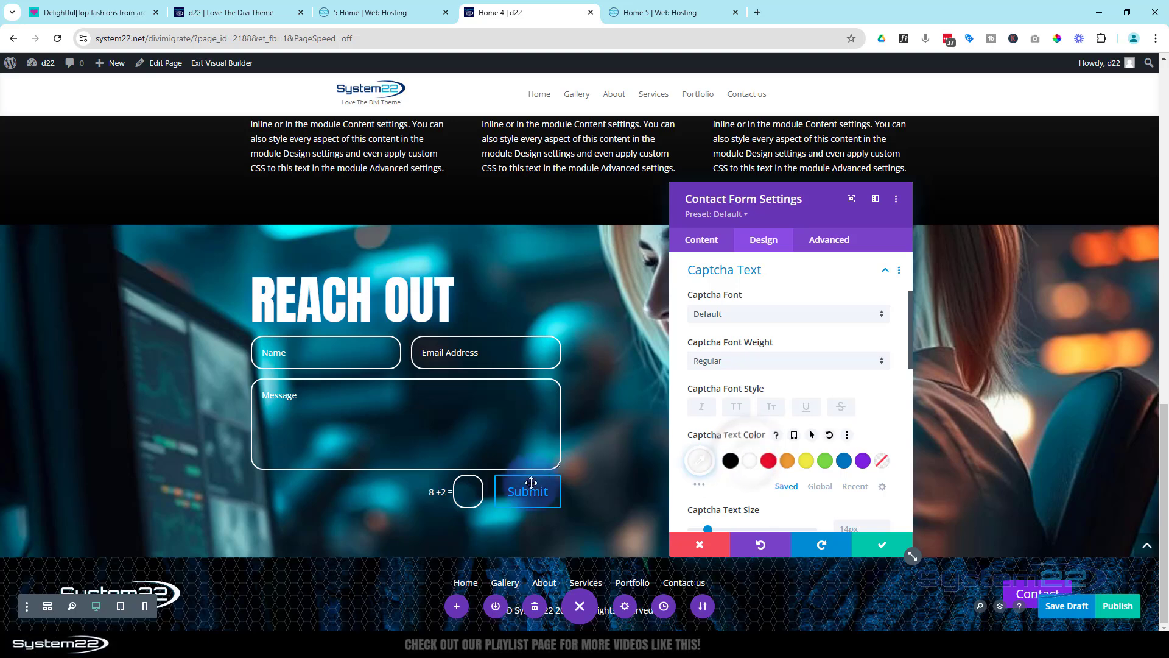
Enable custom styles for the contact form's button, check the Divi 5 page's button for reference, and make the button text white
{"action": "left_click", "coordinate": [788, 278]}
{"action": "left_click", "coordinate": [784, 300]}
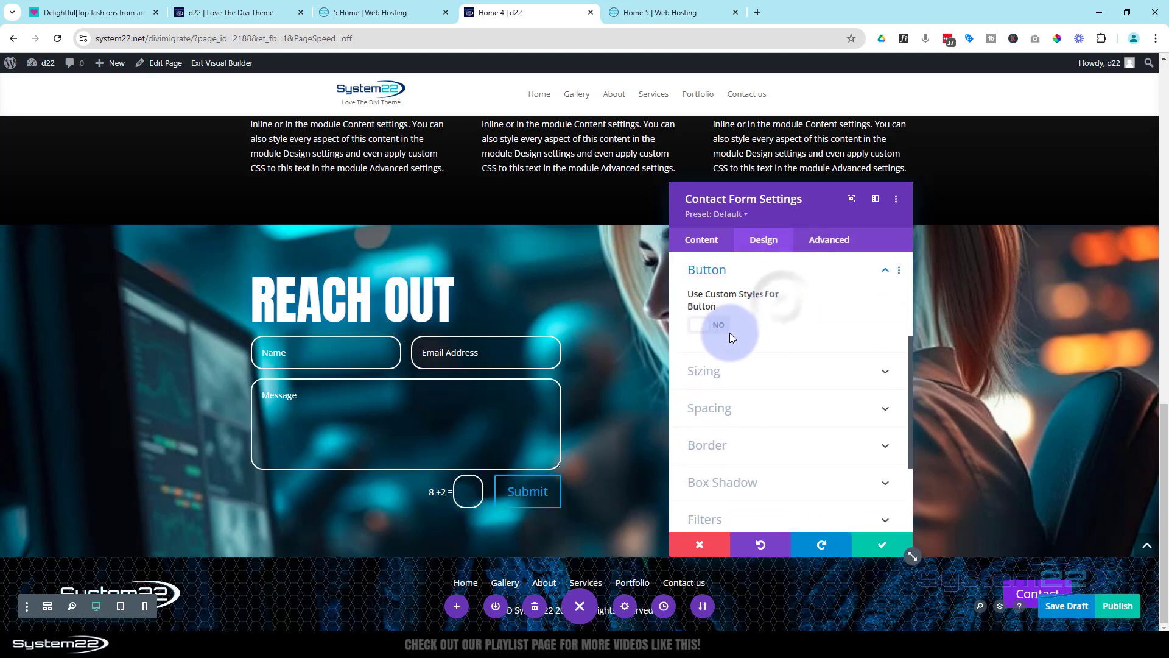
{"action": "left_click", "coordinate": [721, 328]}
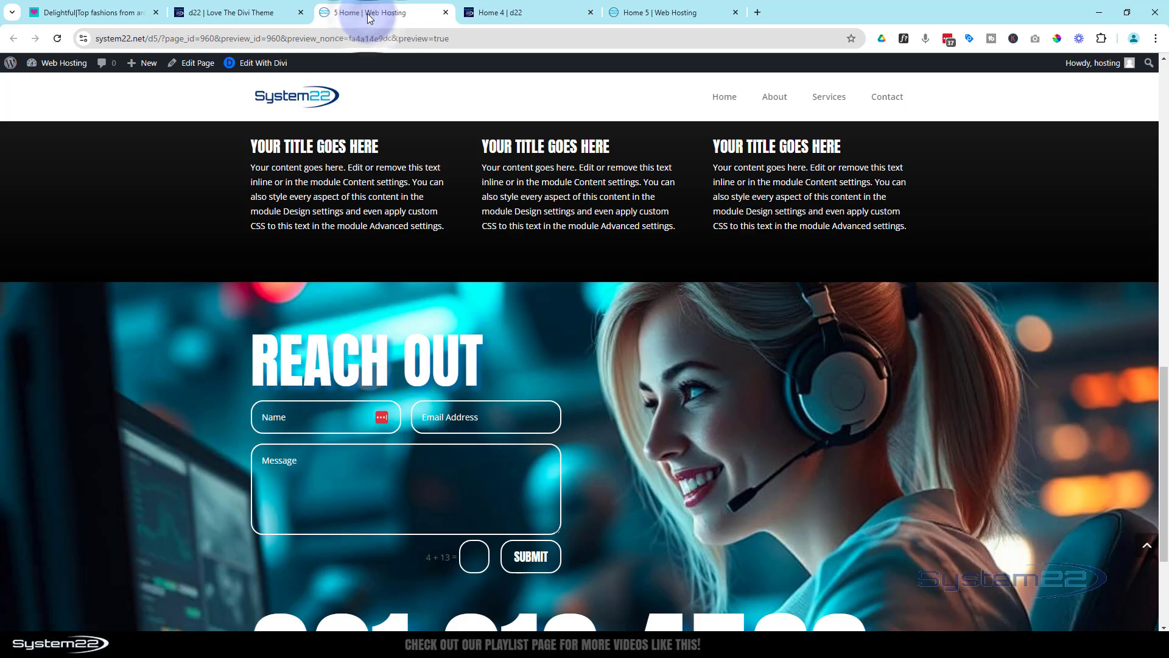
{"action": "left_click", "coordinate": [517, 15]}
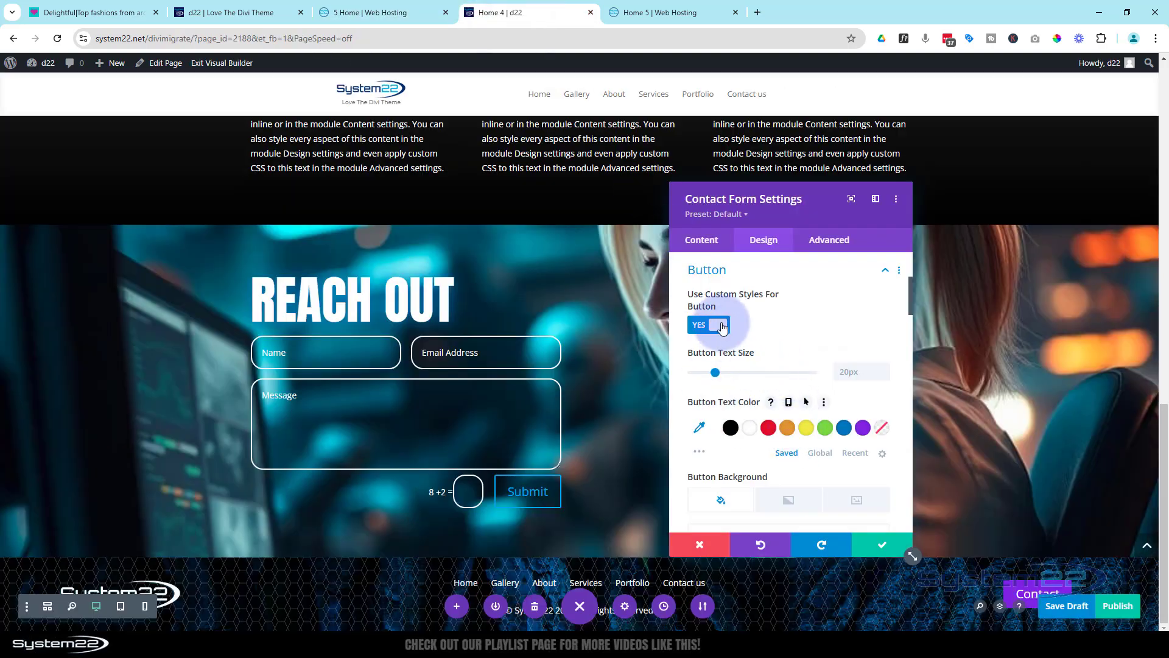
{"action": "scroll", "coordinate": [777, 327], "scroll_direction": "down", "scroll_amount": 1}
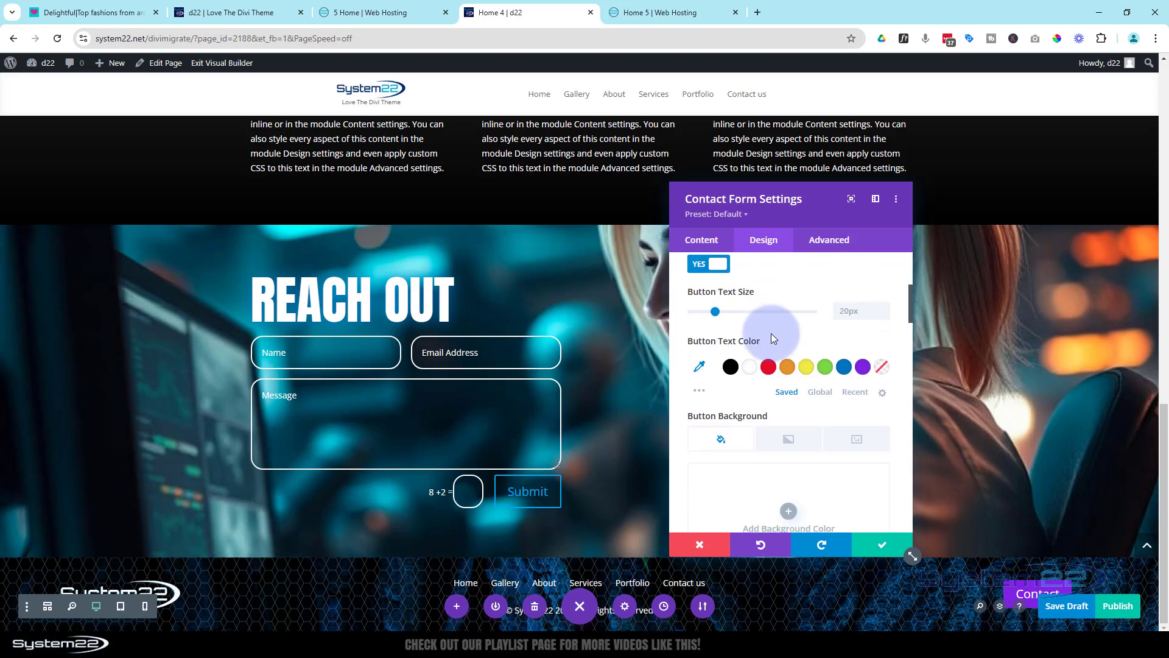
{"action": "left_click", "coordinate": [751, 367]}
Set the contact form button's font to Anton in uppercase style
{"action": "scroll", "coordinate": [750, 368], "scroll_direction": "down", "scroll_amount": 4}
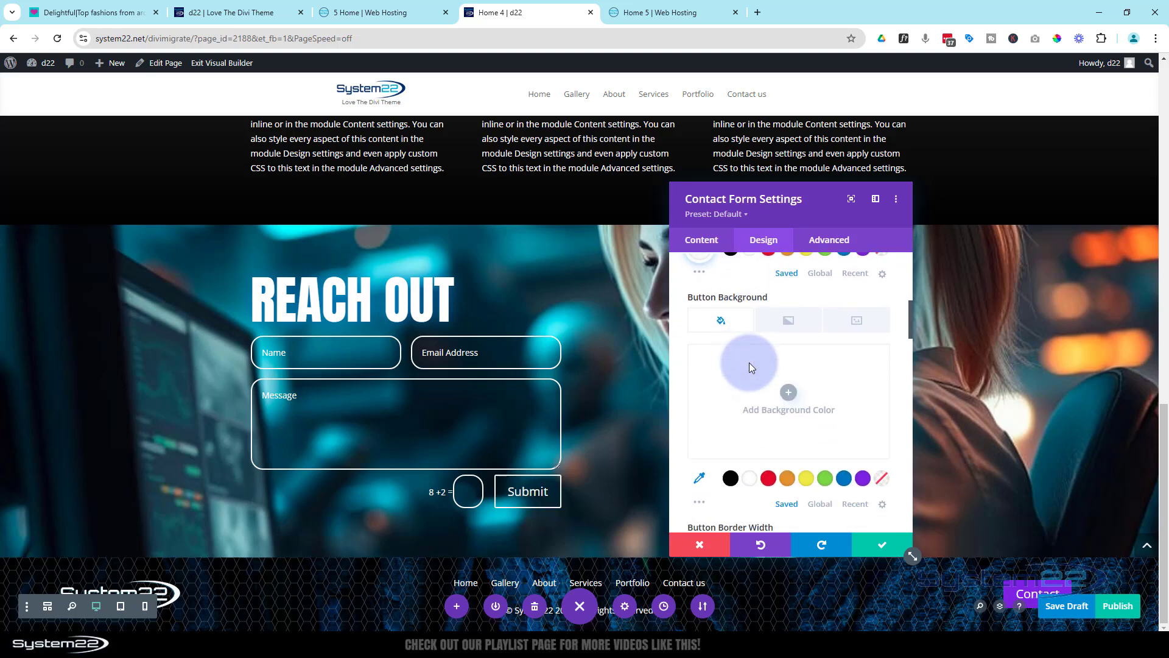
{"action": "scroll", "coordinate": [750, 364], "scroll_direction": "down", "scroll_amount": 3}
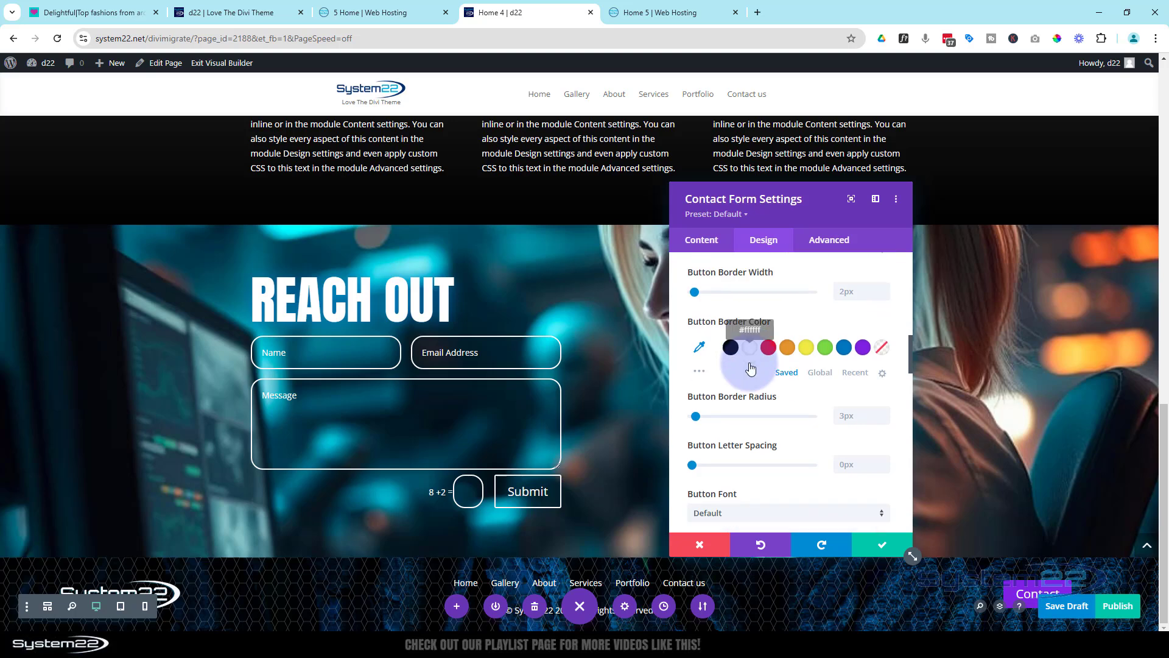
{"action": "scroll", "coordinate": [750, 363], "scroll_direction": "down", "scroll_amount": 2}
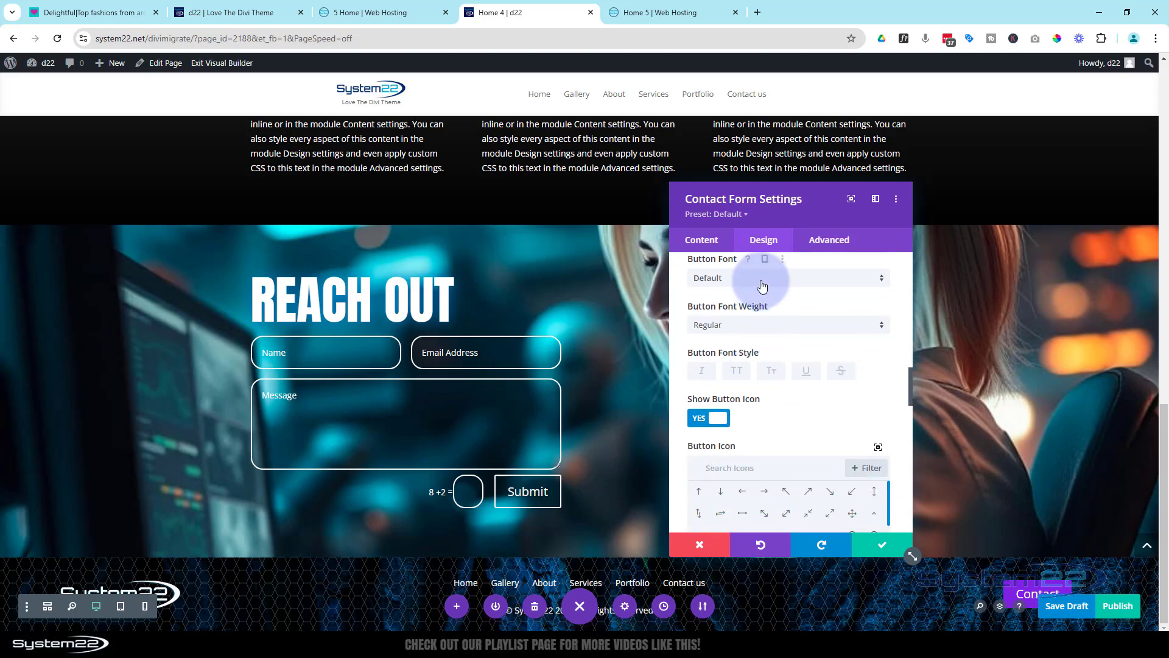
{"action": "left_click", "coordinate": [762, 282]}
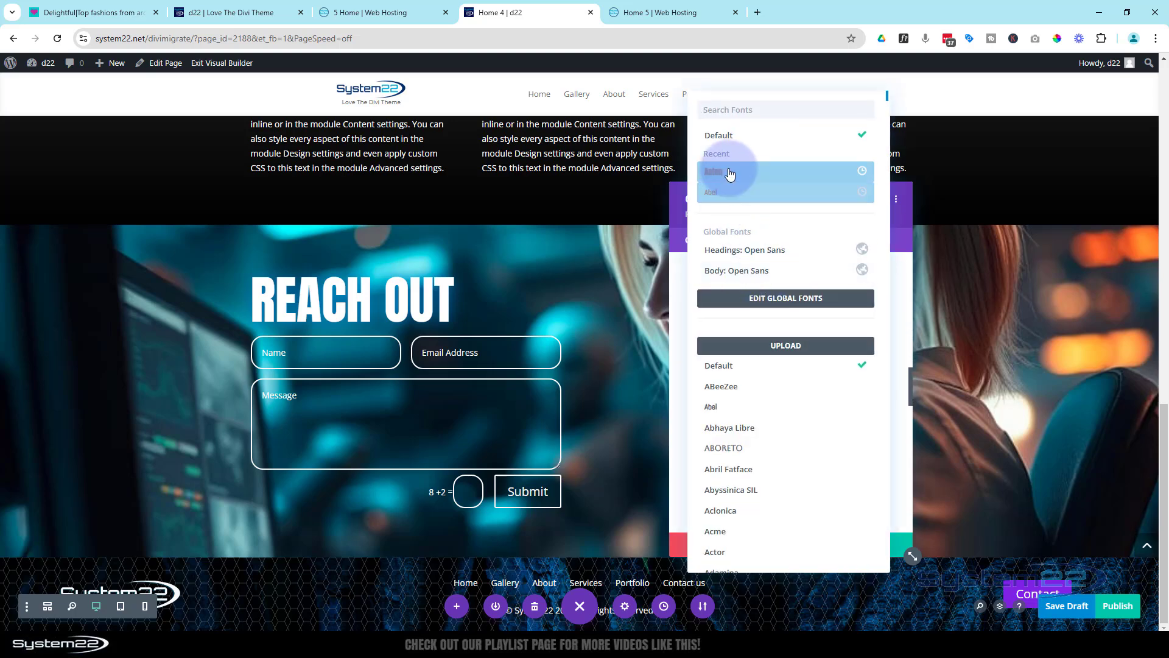
{"action": "left_click", "coordinate": [729, 172]}
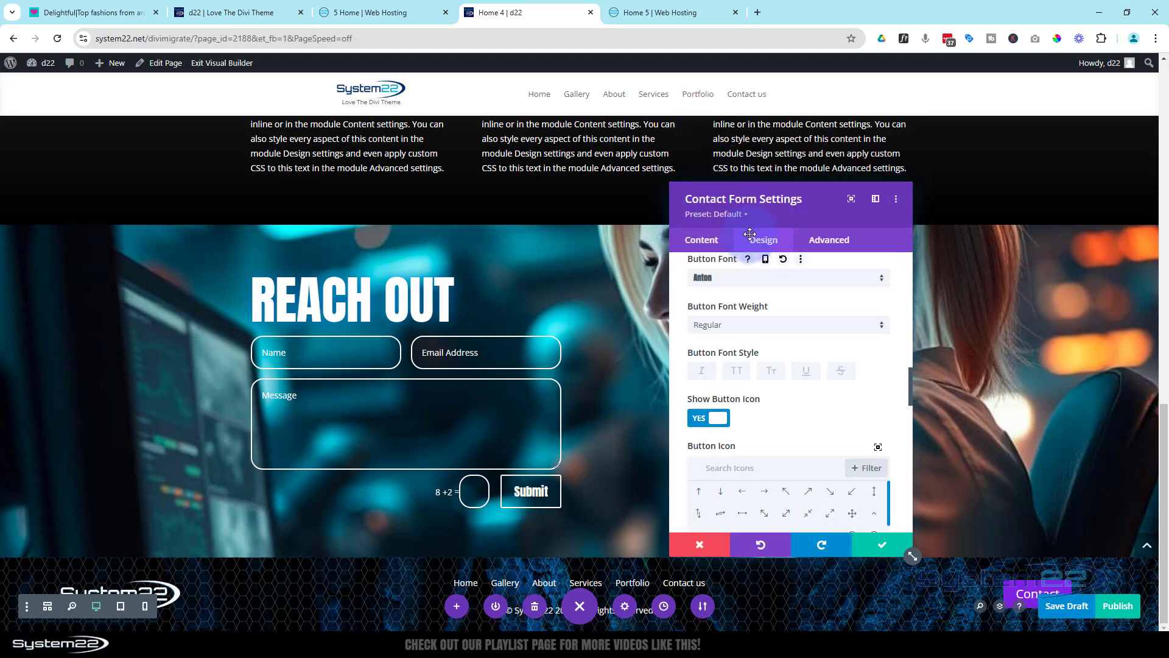
{"action": "left_click", "coordinate": [736, 376]}
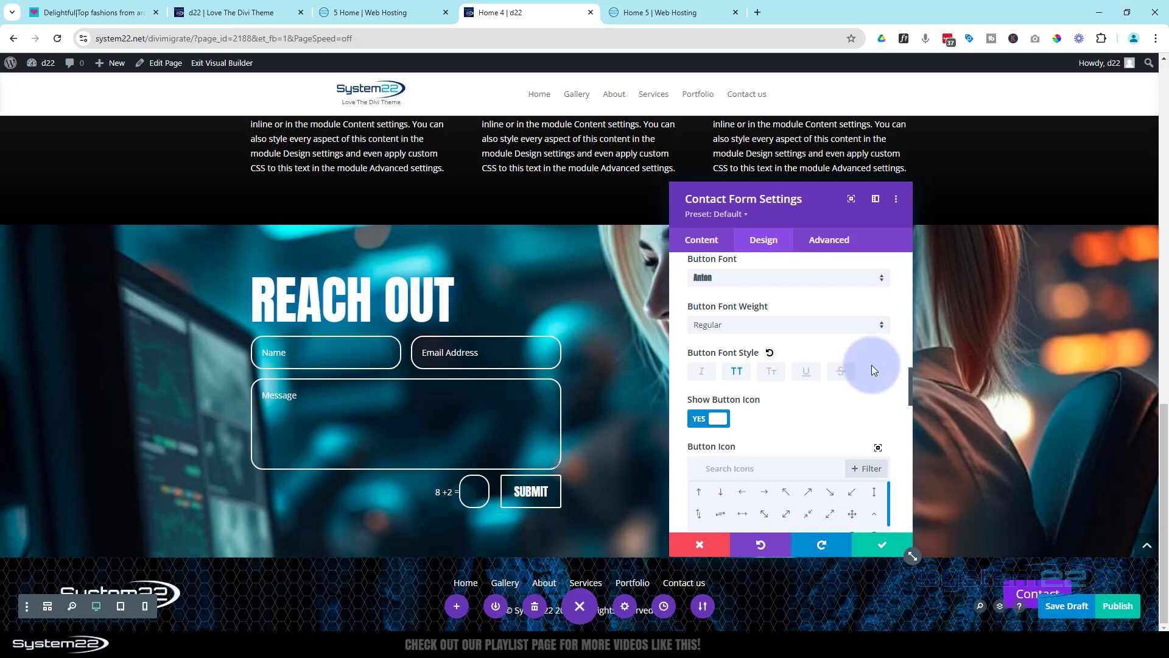
{"action": "scroll", "coordinate": [873, 369], "scroll_direction": "down", "scroll_amount": 6}
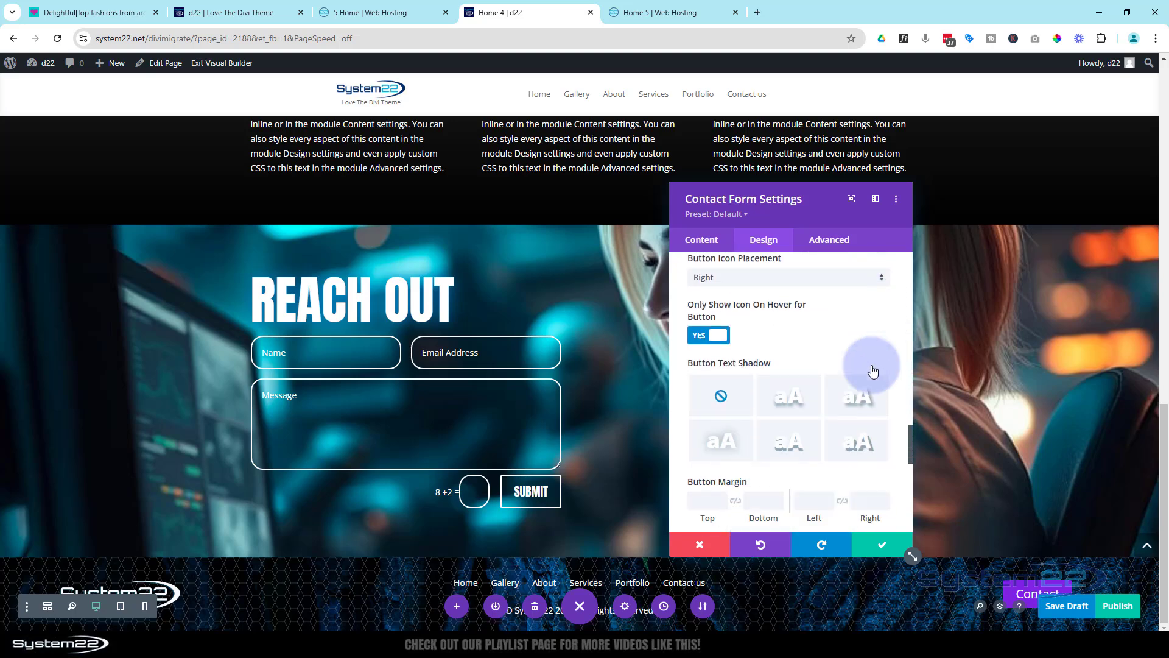
{"action": "scroll", "coordinate": [873, 368], "scroll_direction": "down", "scroll_amount": 2}
{"action": "scroll", "coordinate": [846, 317], "scroll_direction": "up", "scroll_amount": 8}
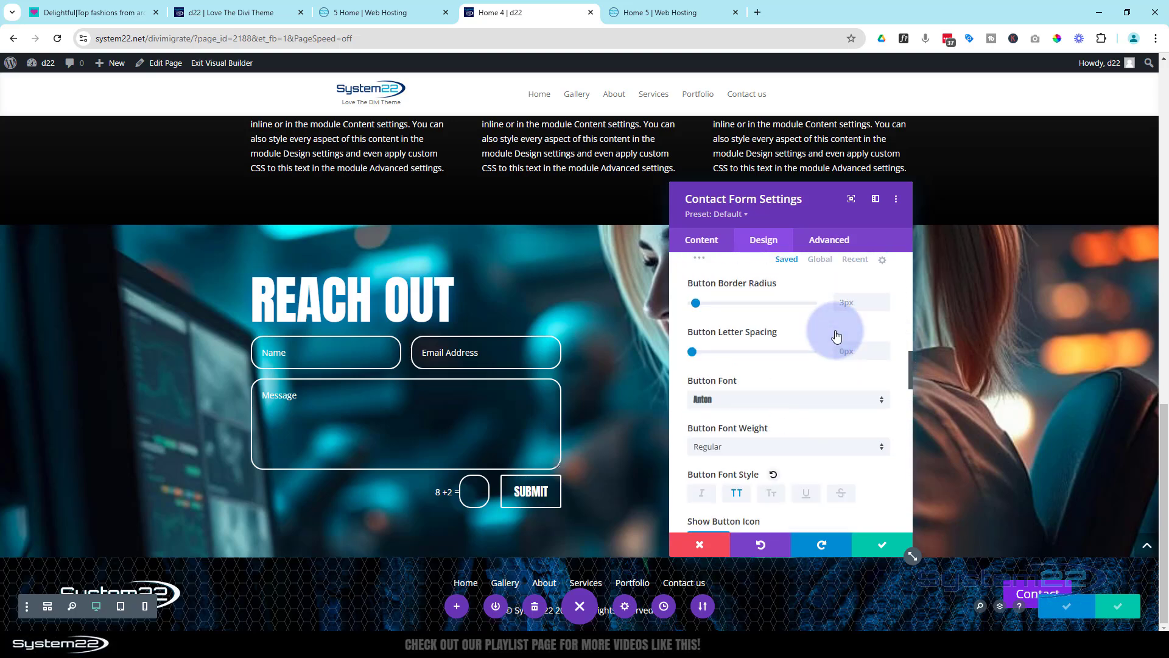
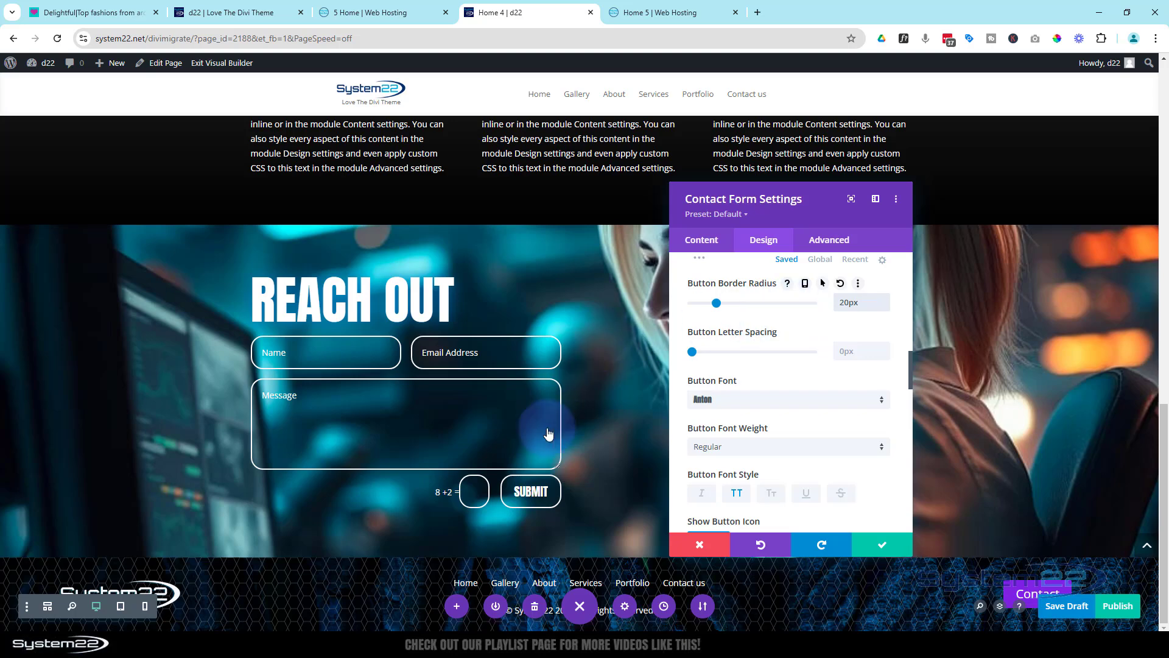
Save the contact form settings and insert a single-column row with a Heading module beneath the form's row
{"action": "left_click", "coordinate": [881, 551]}
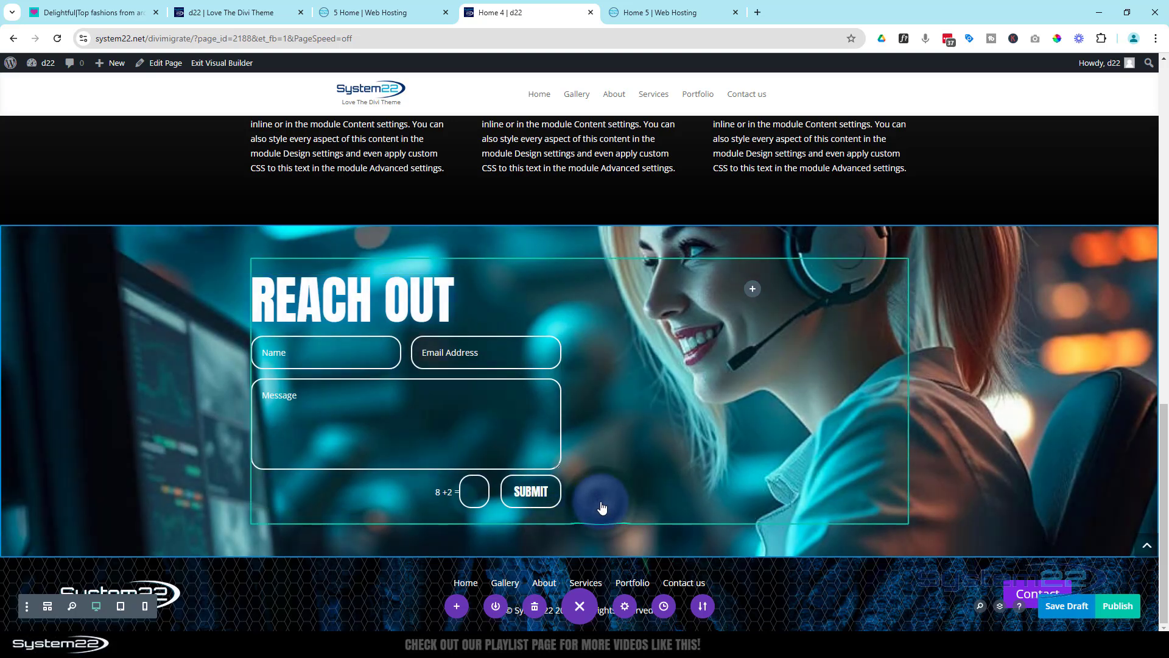
{"action": "left_click", "coordinate": [579, 524]}
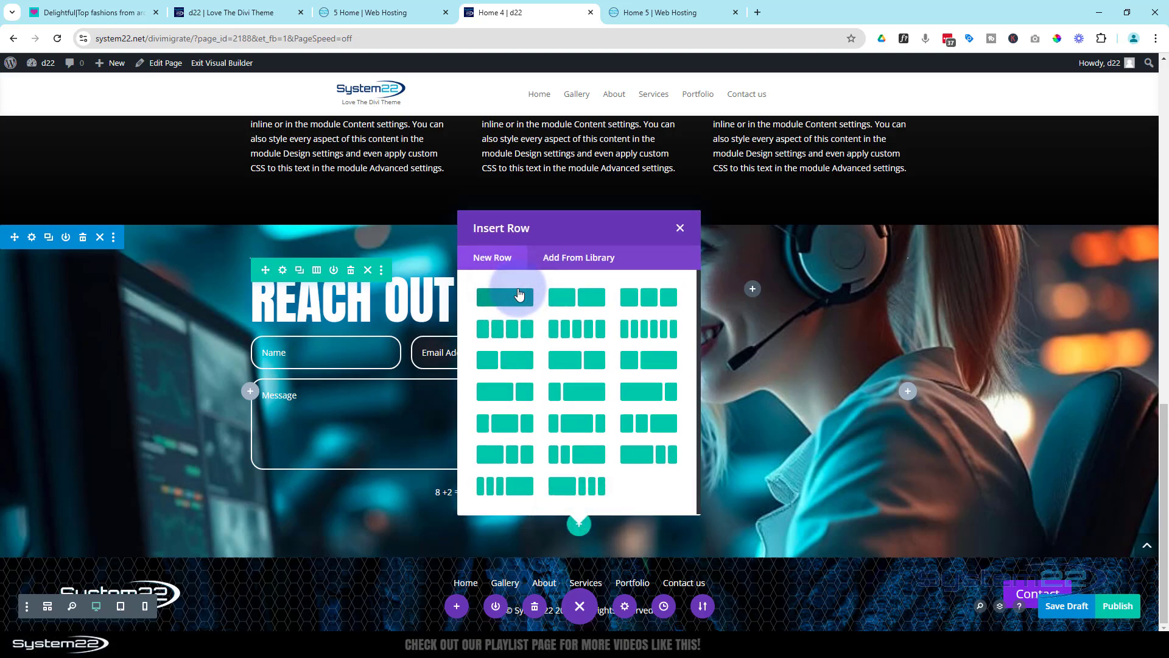
{"action": "left_click", "coordinate": [519, 295]}
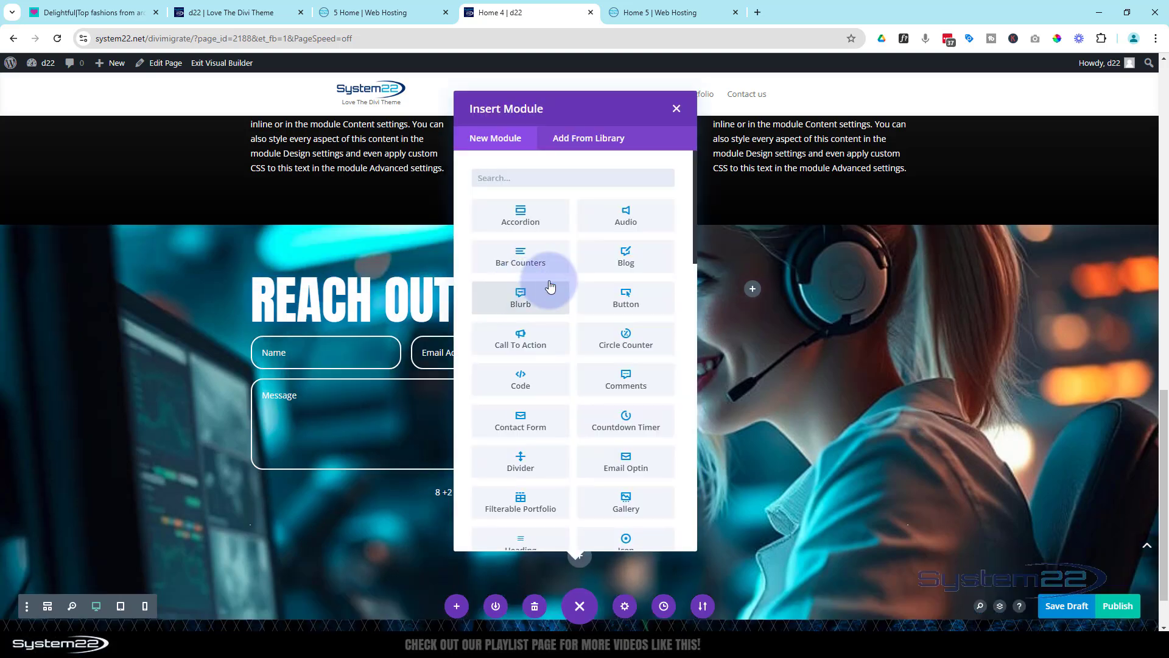
{"action": "scroll", "coordinate": [548, 286], "scroll_direction": "down", "scroll_amount": 3}
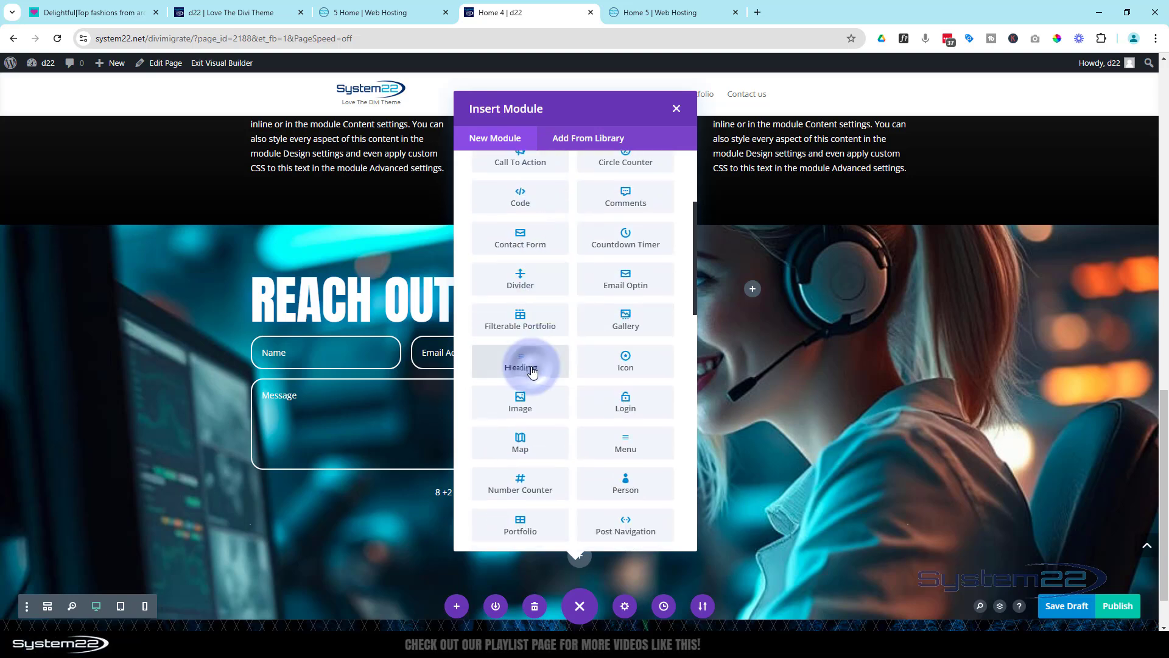
{"action": "left_click", "coordinate": [532, 370]}
Set the new heading to level H2 with the Anton font
{"action": "left_click", "coordinate": [761, 251]}
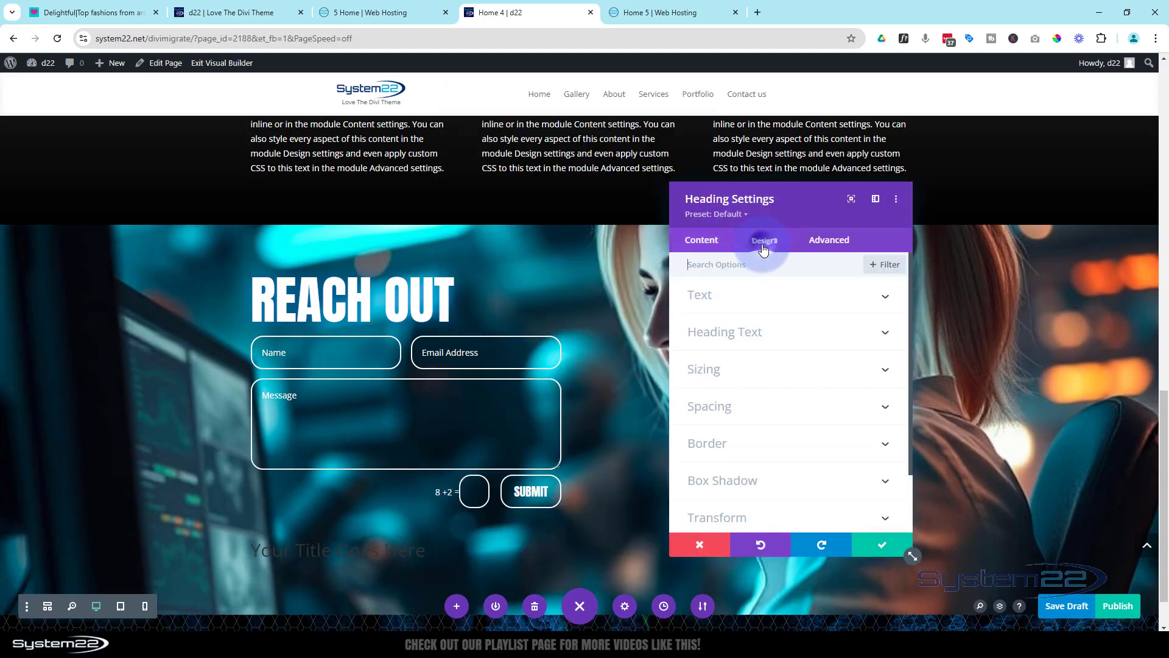
{"action": "left_click", "coordinate": [765, 334]}
{"action": "left_click", "coordinate": [727, 315]}
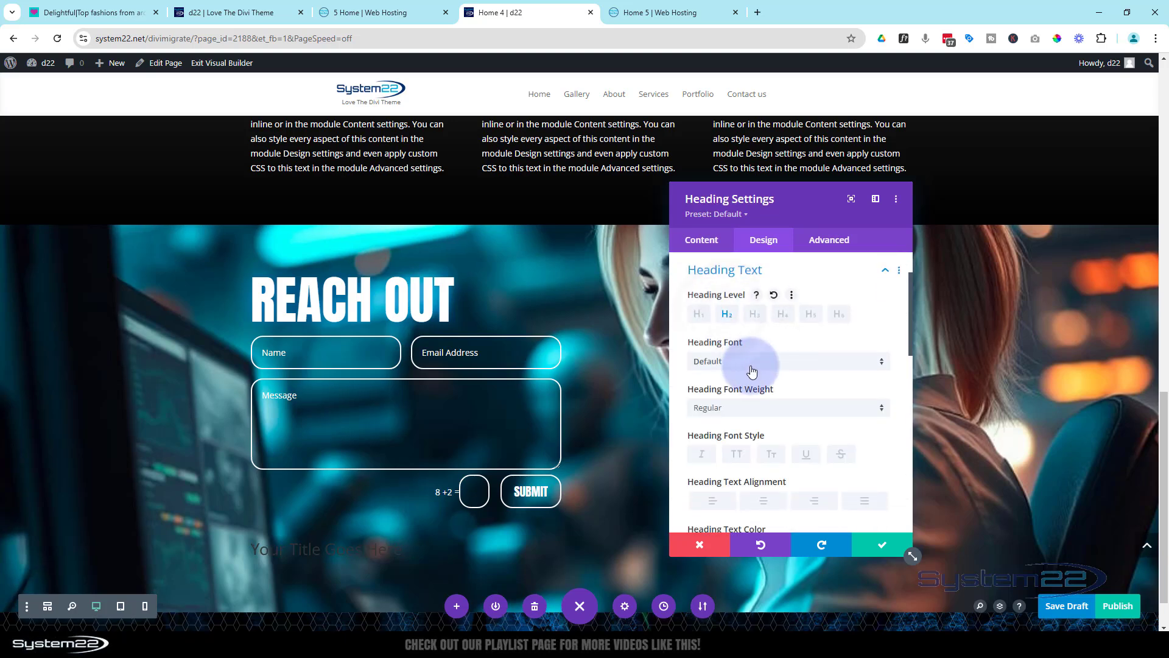
{"action": "left_click", "coordinate": [752, 362]}
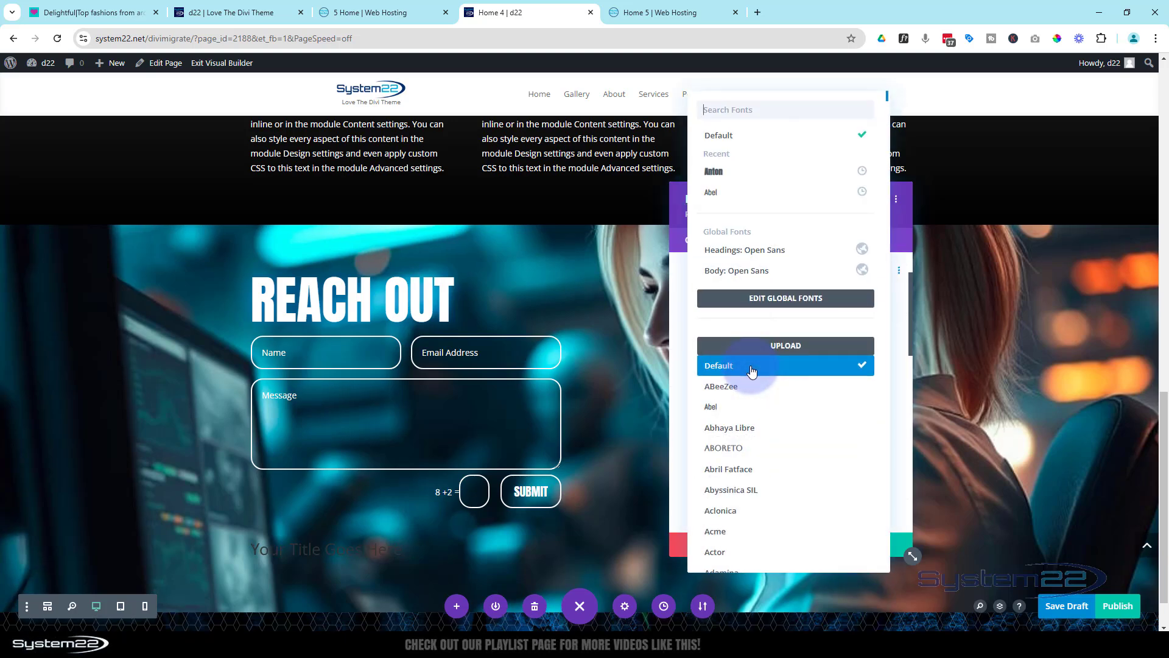
{"action": "left_click", "coordinate": [722, 172]}
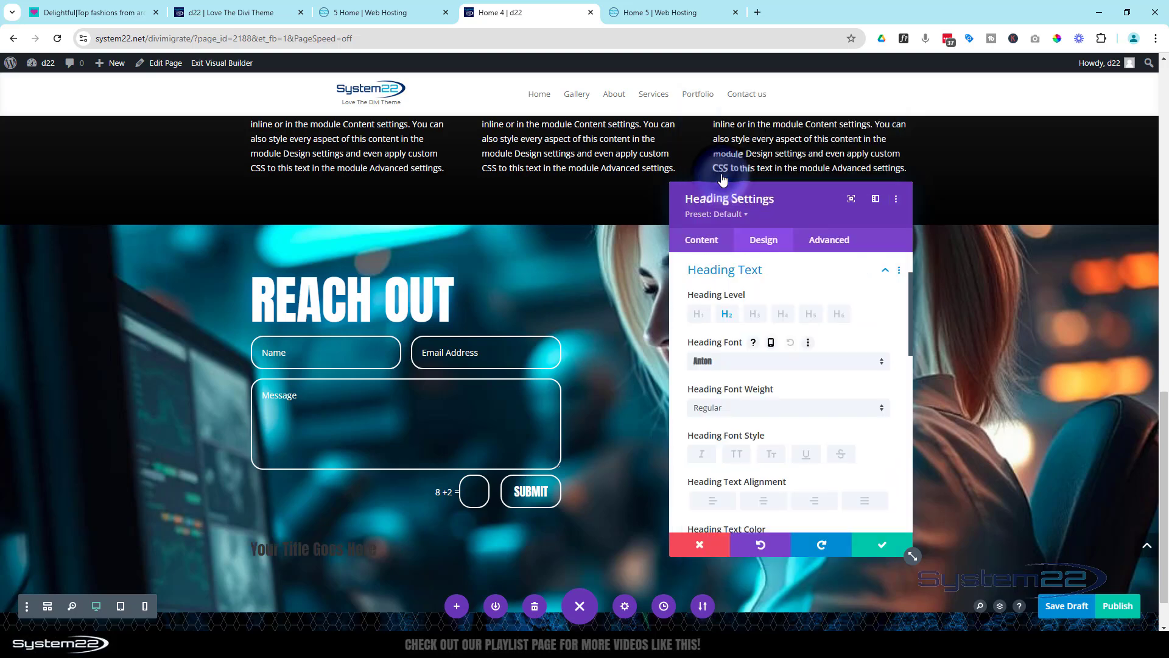
Make the new heading's text white, centered and uppercase
{"action": "scroll", "coordinate": [803, 332], "scroll_direction": "down", "scroll_amount": 3}
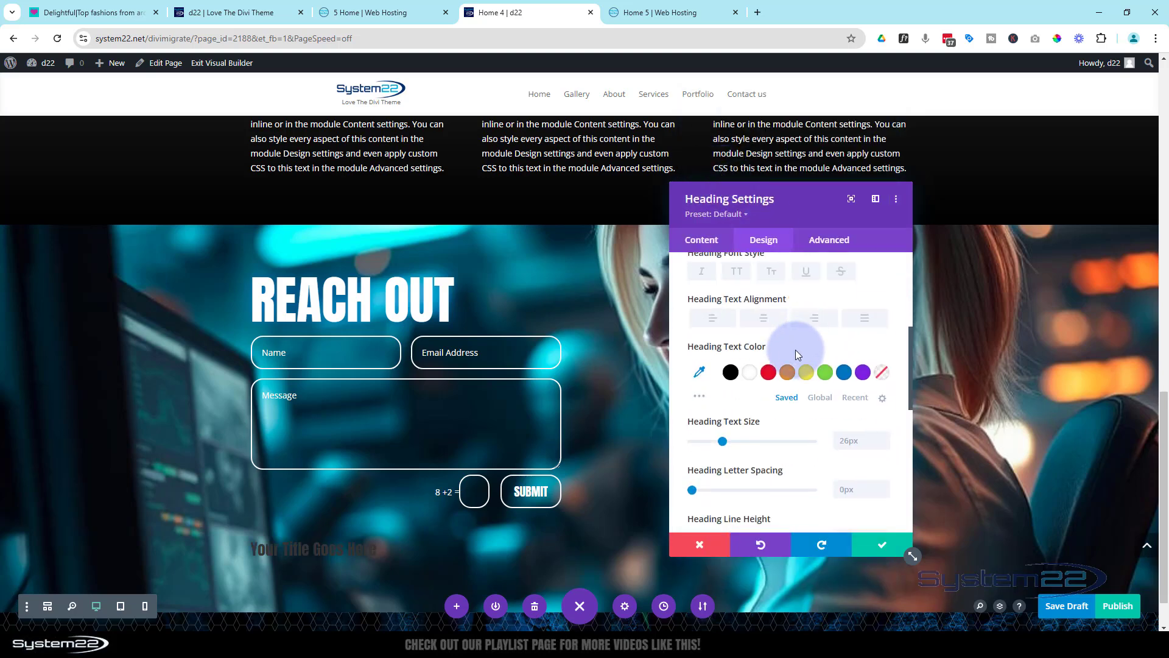
{"action": "left_click", "coordinate": [750, 374]}
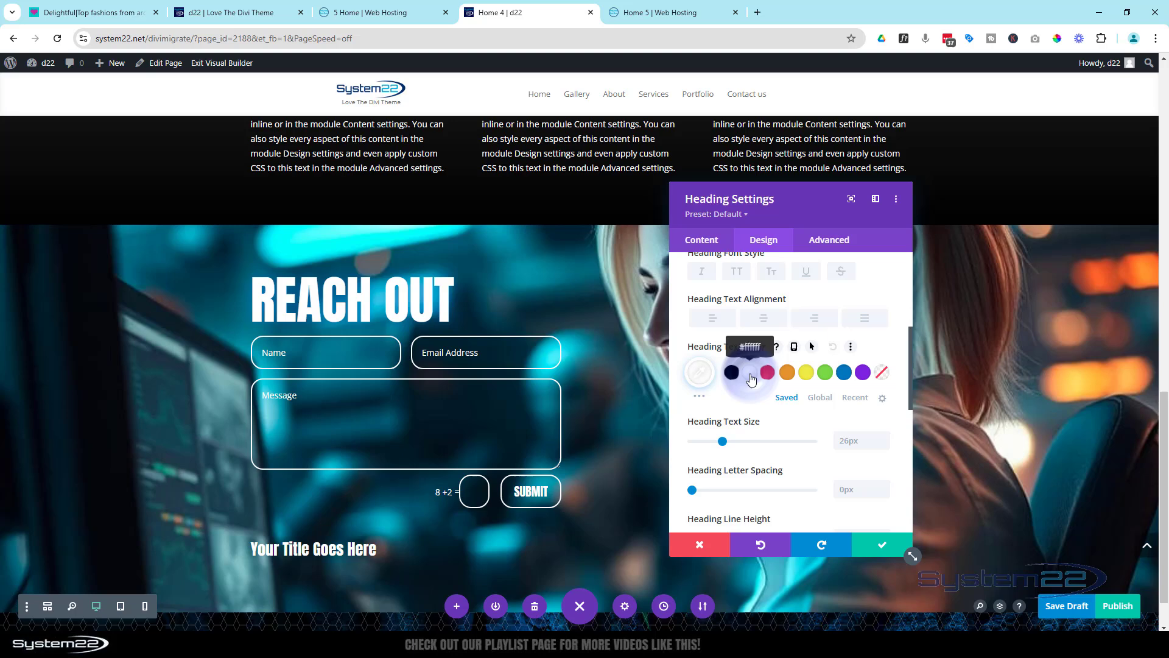
{"action": "left_click", "coordinate": [766, 317]}
{"action": "scroll", "coordinate": [746, 335], "scroll_direction": "up", "scroll_amount": 1}
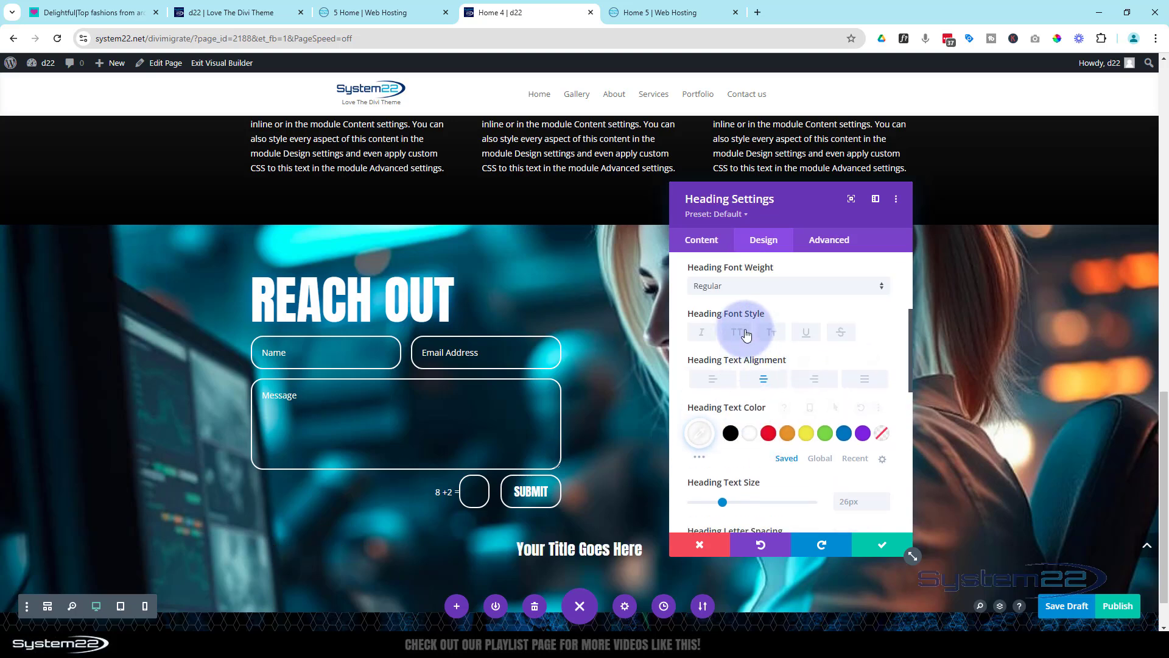
{"action": "left_click", "coordinate": [736, 334]}
Set the new heading's text size to 180px
{"action": "scroll", "coordinate": [740, 332], "scroll_direction": "down", "scroll_amount": 3}
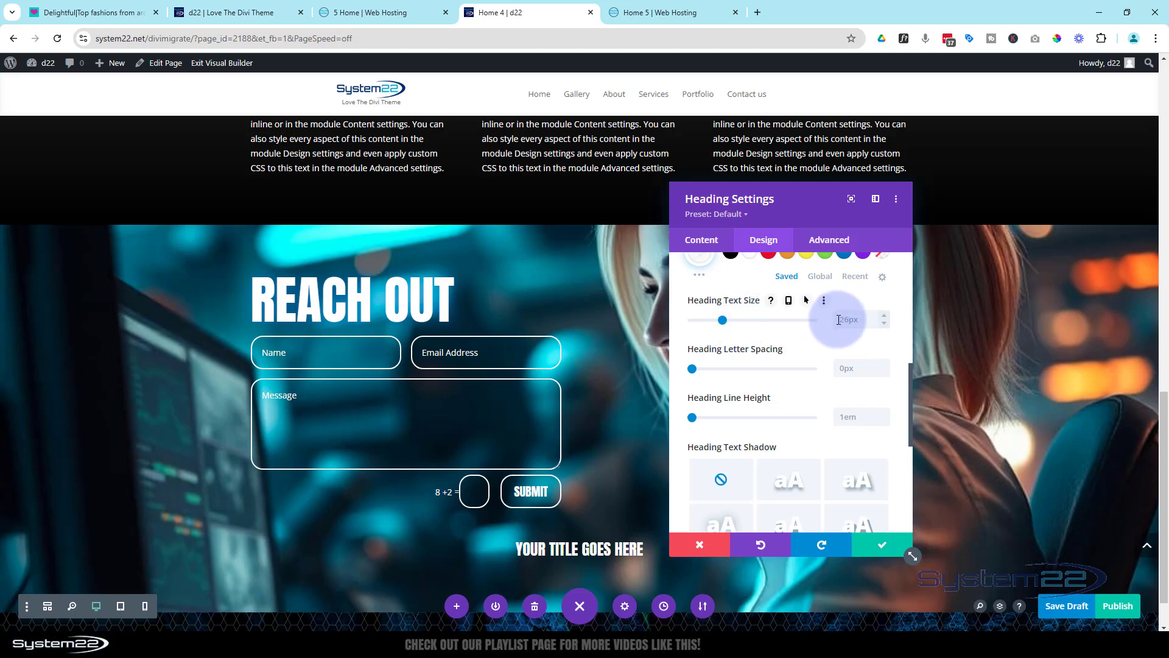
{"action": "double_click", "coordinate": [838, 318]}
{"action": "type", "text": "180"}
{"action": "scroll", "coordinate": [549, 336], "scroll_direction": "down", "scroll_amount": 2}
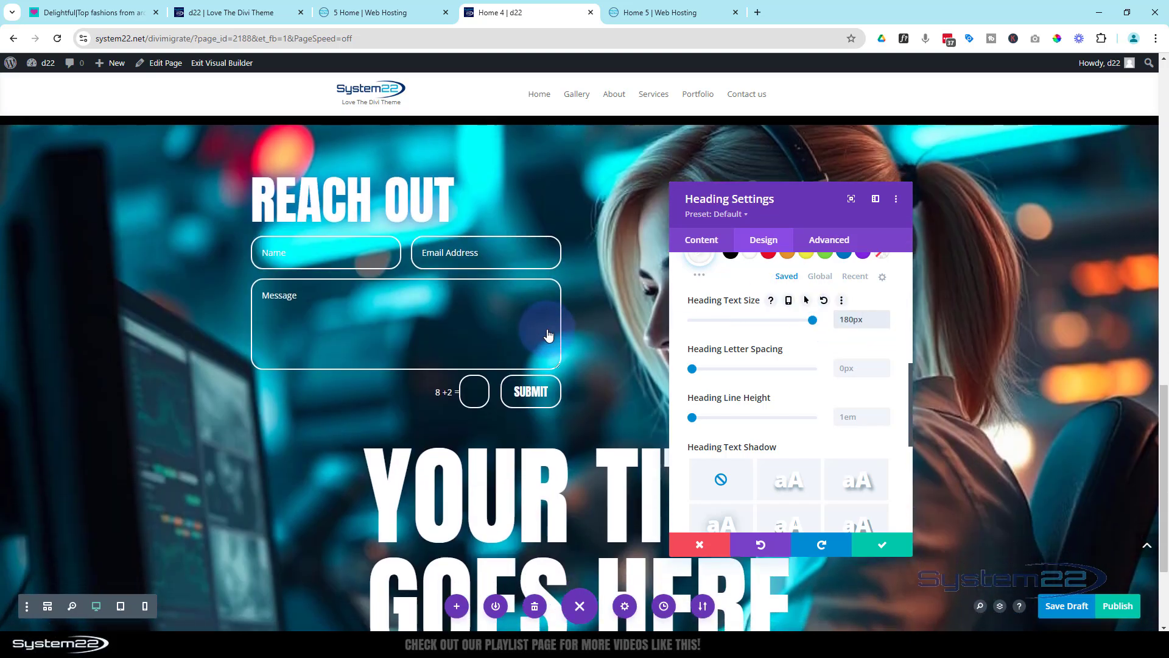
{"action": "scroll", "coordinate": [550, 335], "scroll_direction": "down", "scroll_amount": 2}
Replace the heading's placeholder text with the contact phone number, separating its digit groups with spaces
{"action": "left_click", "coordinate": [717, 277]}
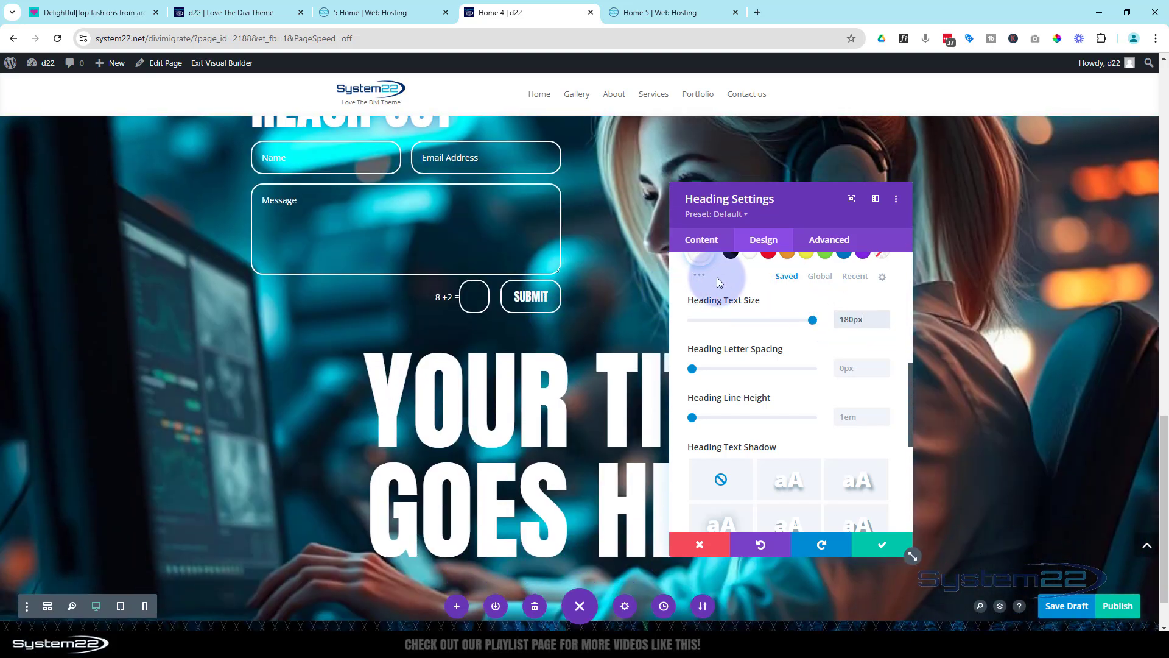
{"action": "left_click", "coordinate": [702, 243]}
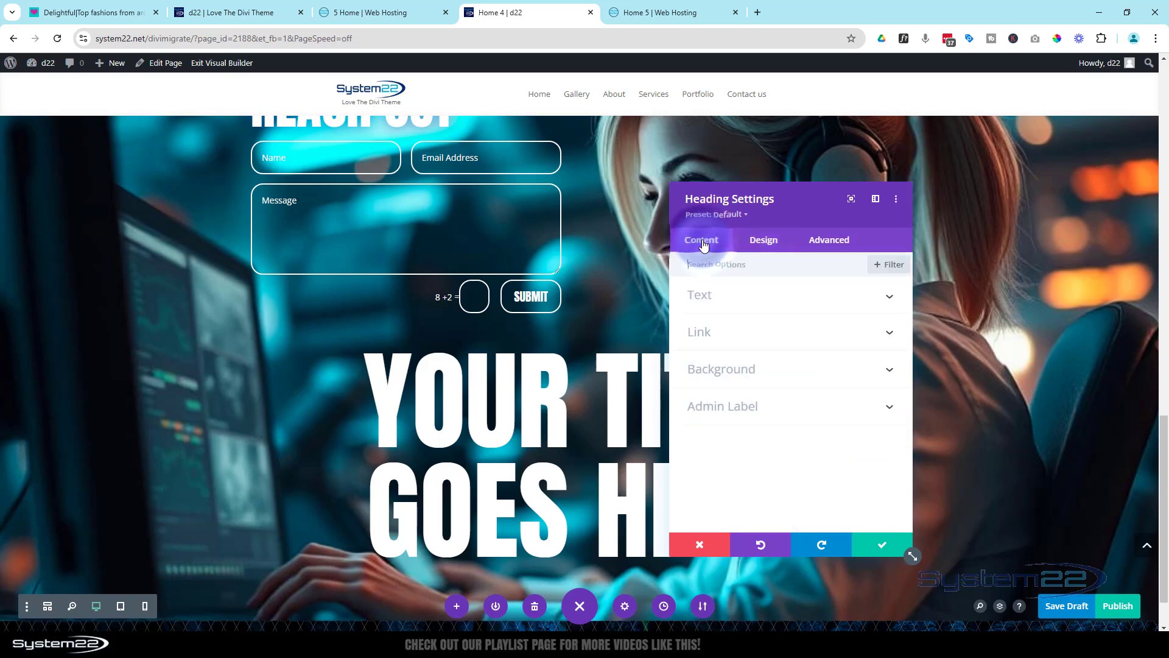
{"action": "left_click", "coordinate": [748, 298]}
{"action": "left_click", "coordinate": [777, 369]}
{"action": "left_click_drag", "start_coordinate": [777, 375], "coordinate": [644, 378]}
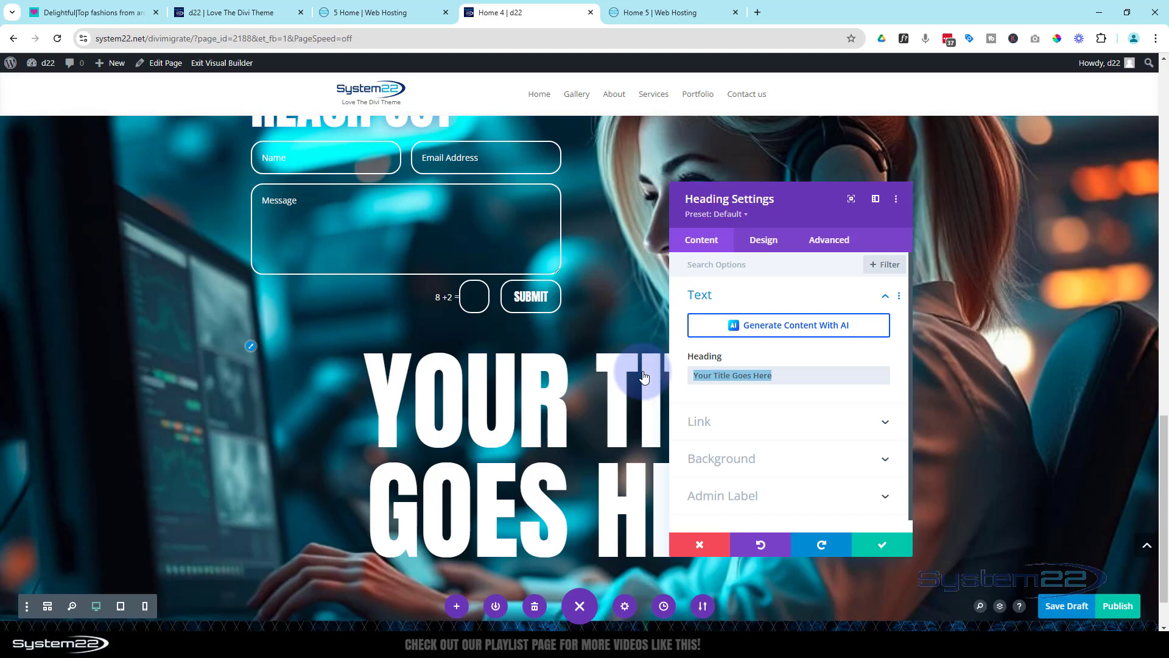
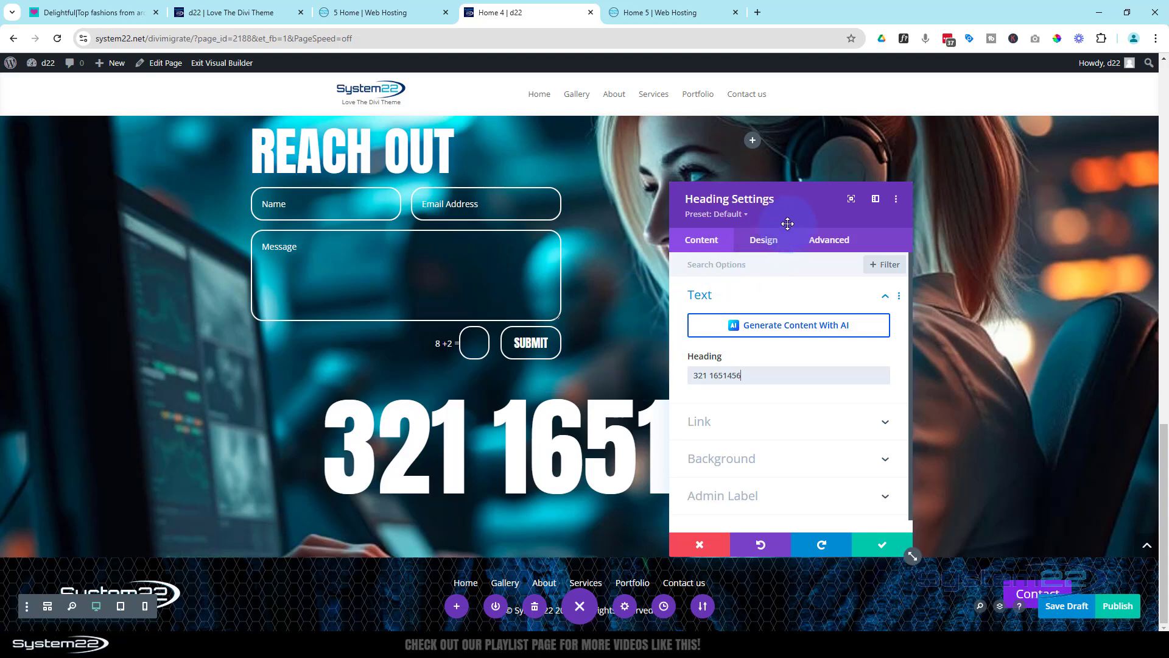
{"action": "left_click_drag", "start_coordinate": [788, 224], "coordinate": [1001, 199]}
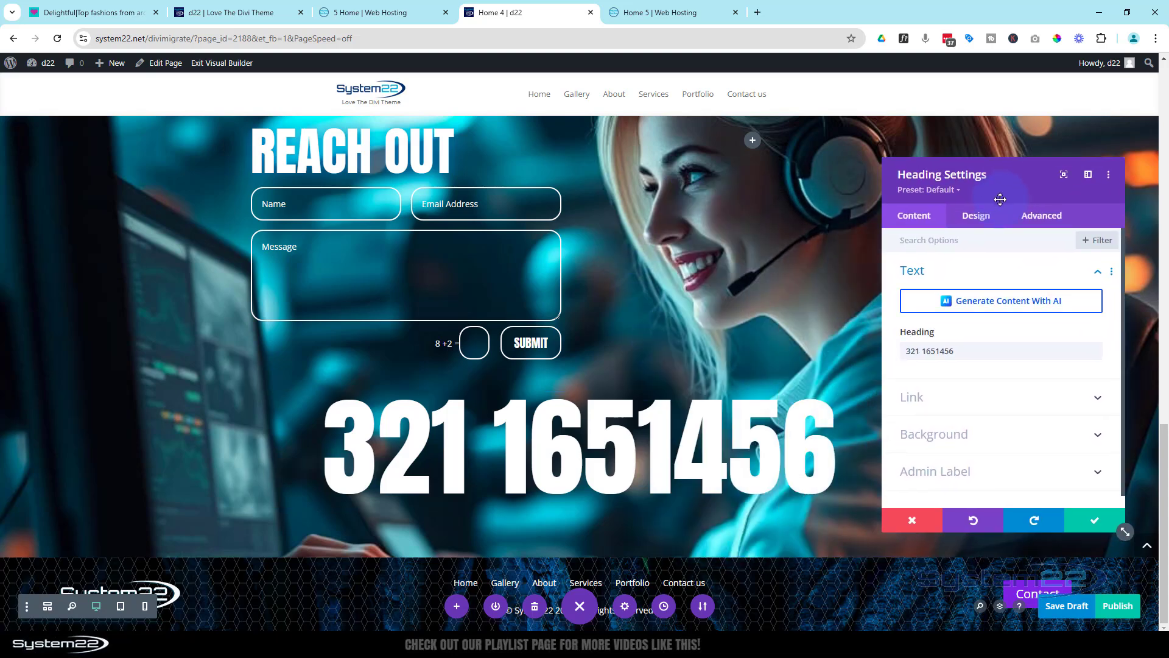
{"action": "left_click", "coordinate": [936, 351]}
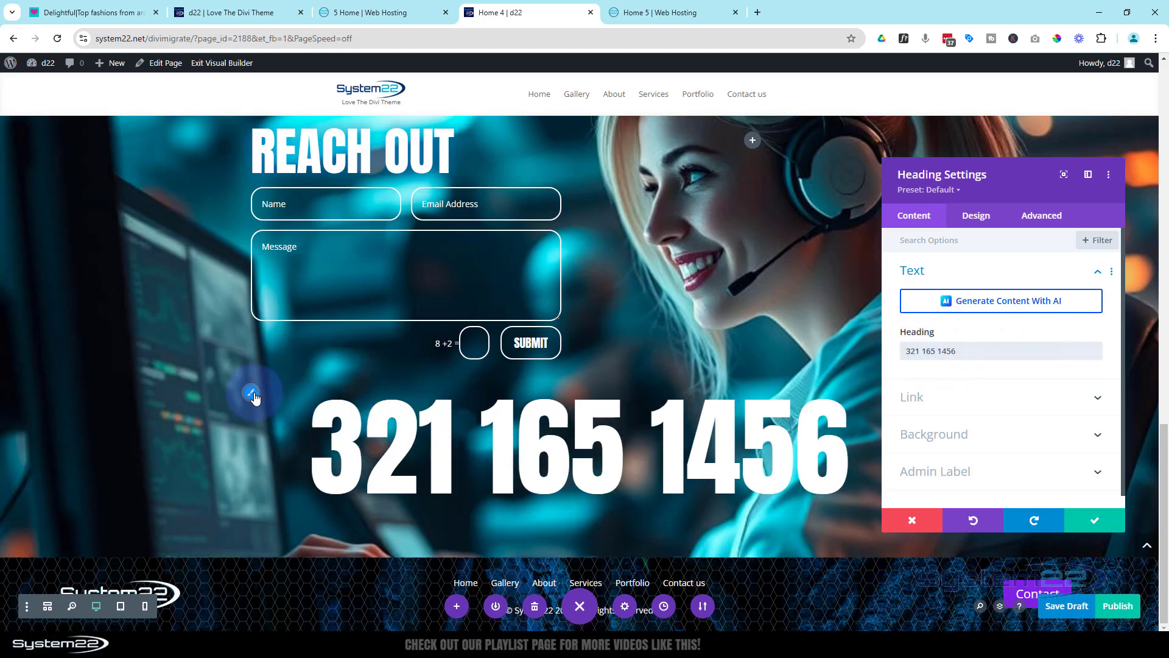
Set the phone number heading's text size to 200px
{"action": "left_click", "coordinate": [253, 395]}
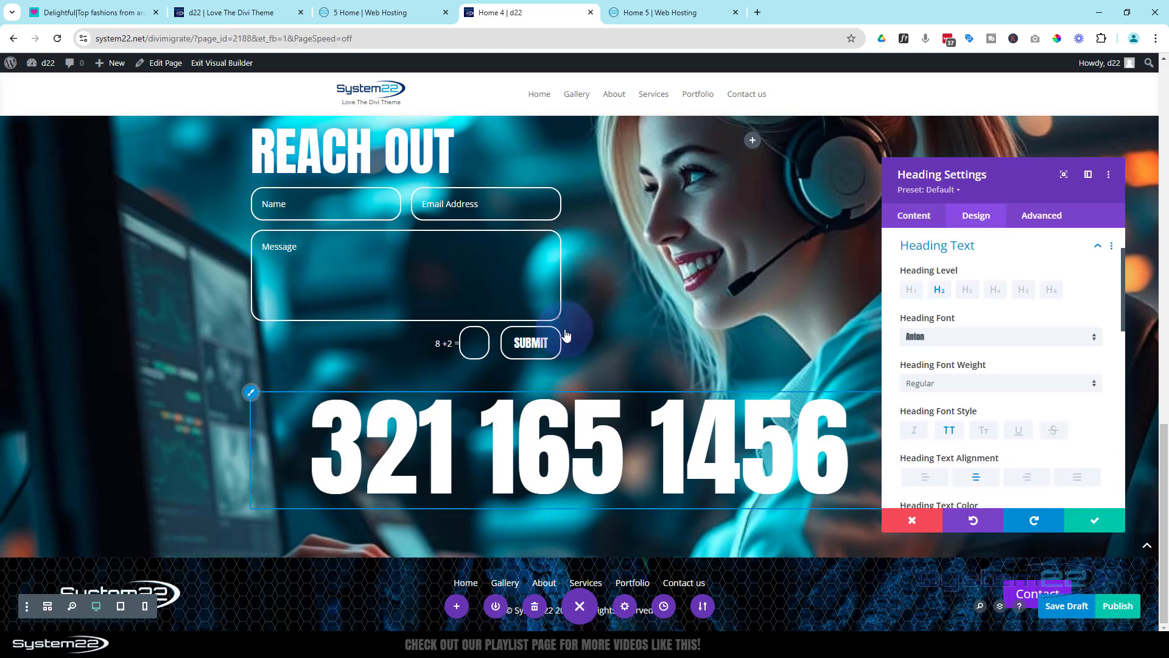
{"action": "scroll", "coordinate": [963, 332], "scroll_direction": "down", "scroll_amount": 4}
{"action": "left_click_drag", "start_coordinate": [1066, 353], "coordinate": [1047, 352]}
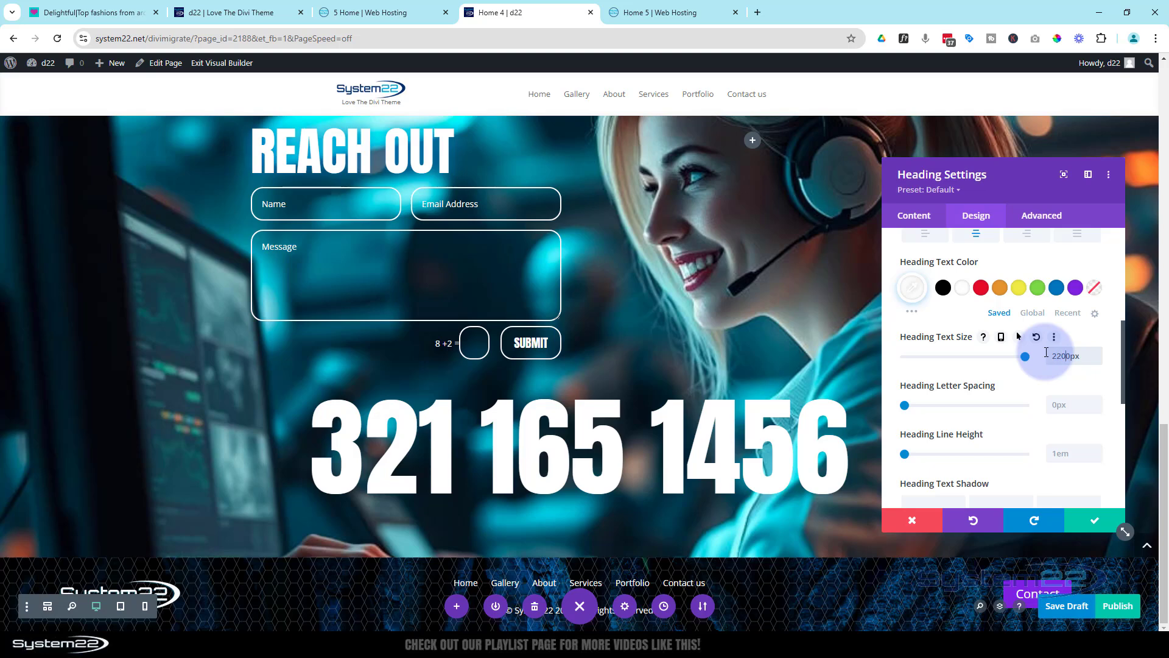
{"action": "type", "text": "220"}
{"action": "key", "text": "BackSpace"}
{"action": "left_click_drag", "start_coordinate": [1056, 356], "coordinate": [1062, 357]}
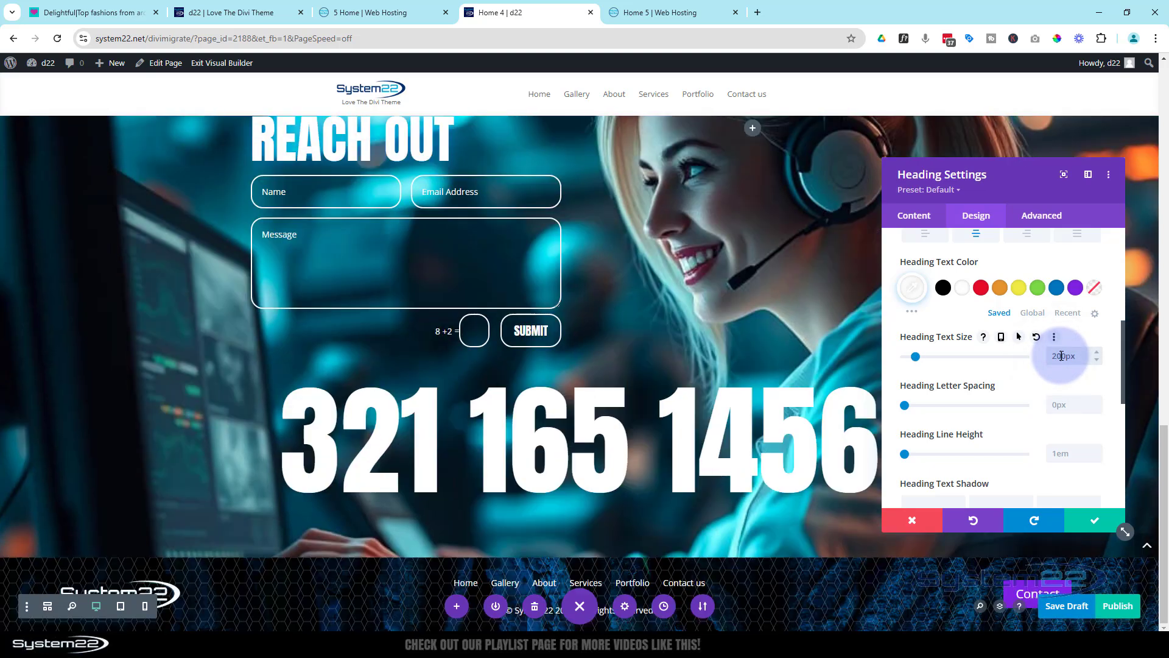
Give the phone number heading the soft glow text shadow in blue #0c71c3 and save the module
{"action": "scroll", "coordinate": [1007, 323], "scroll_direction": "down", "scroll_amount": 5}
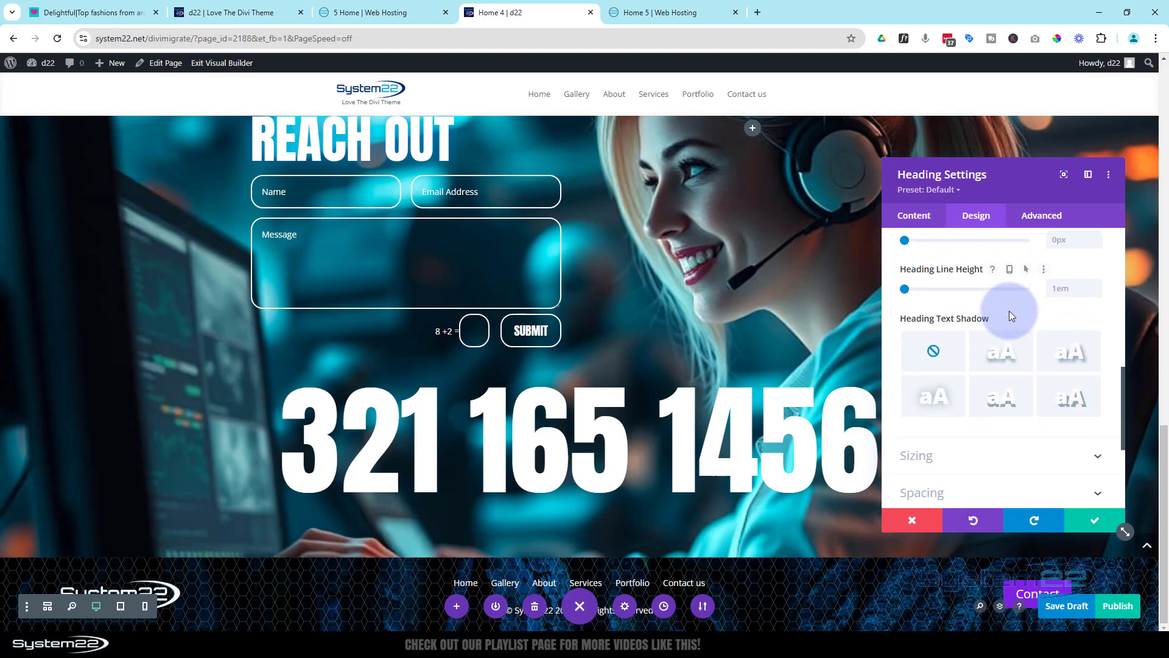
{"action": "scroll", "coordinate": [975, 315], "scroll_direction": "up", "scroll_amount": 2}
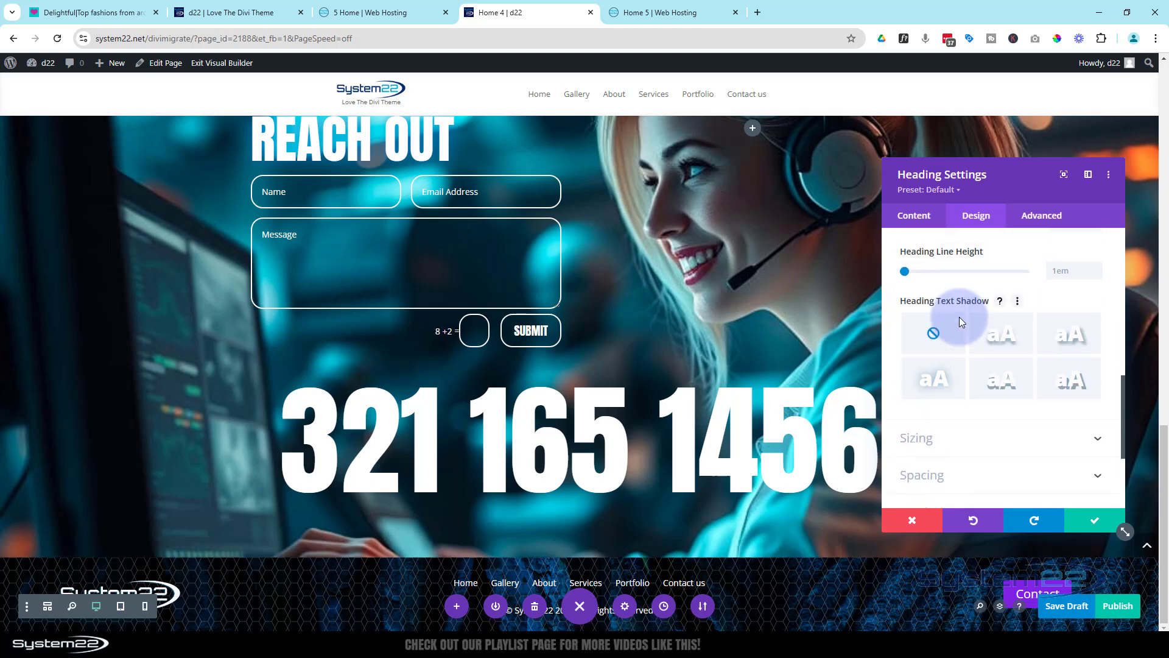
{"action": "left_click", "coordinate": [945, 382]}
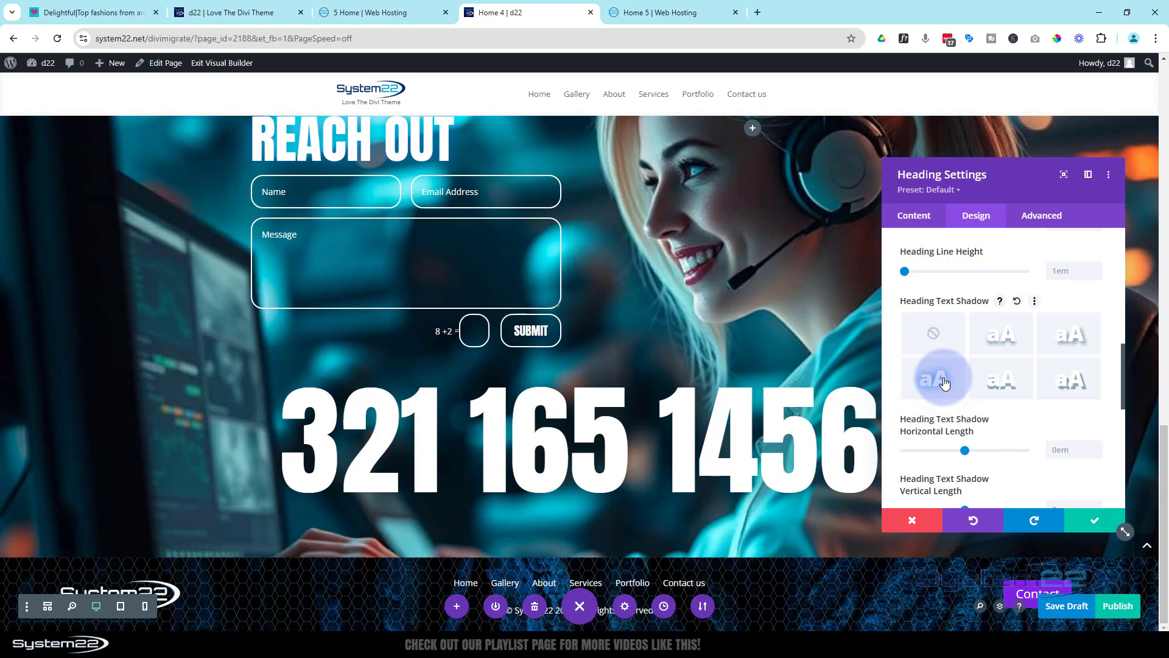
{"action": "scroll", "coordinate": [1013, 404], "scroll_direction": "down", "scroll_amount": 3}
{"action": "scroll", "coordinate": [1012, 405], "scroll_direction": "down", "scroll_amount": 1}
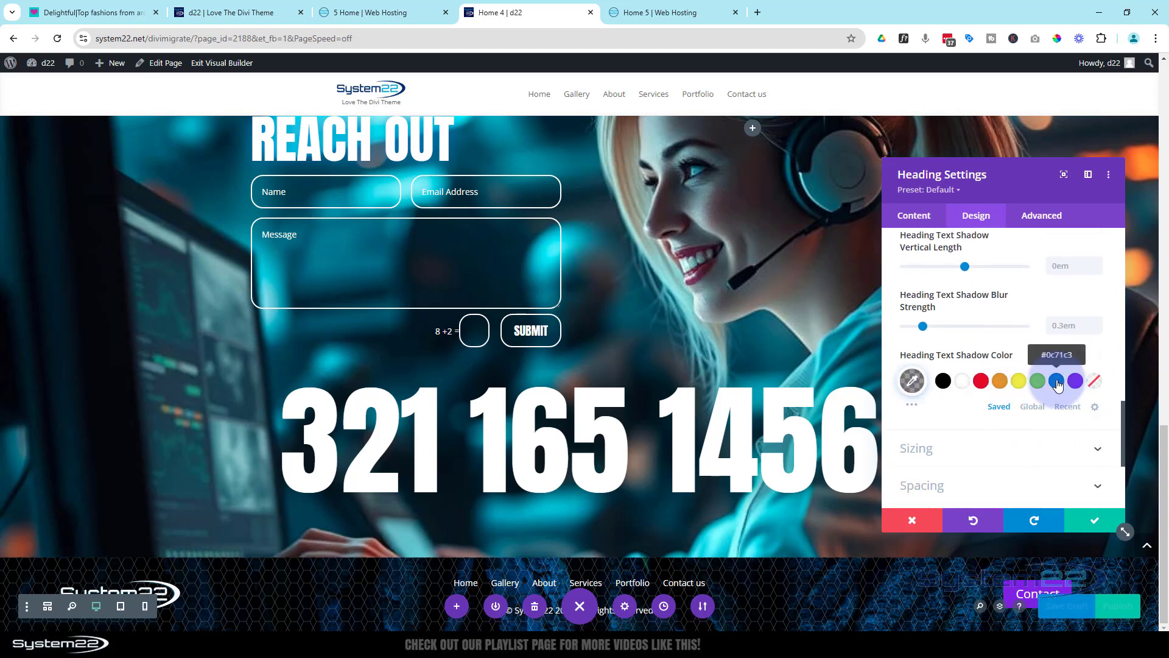
{"action": "left_click", "coordinate": [1056, 381]}
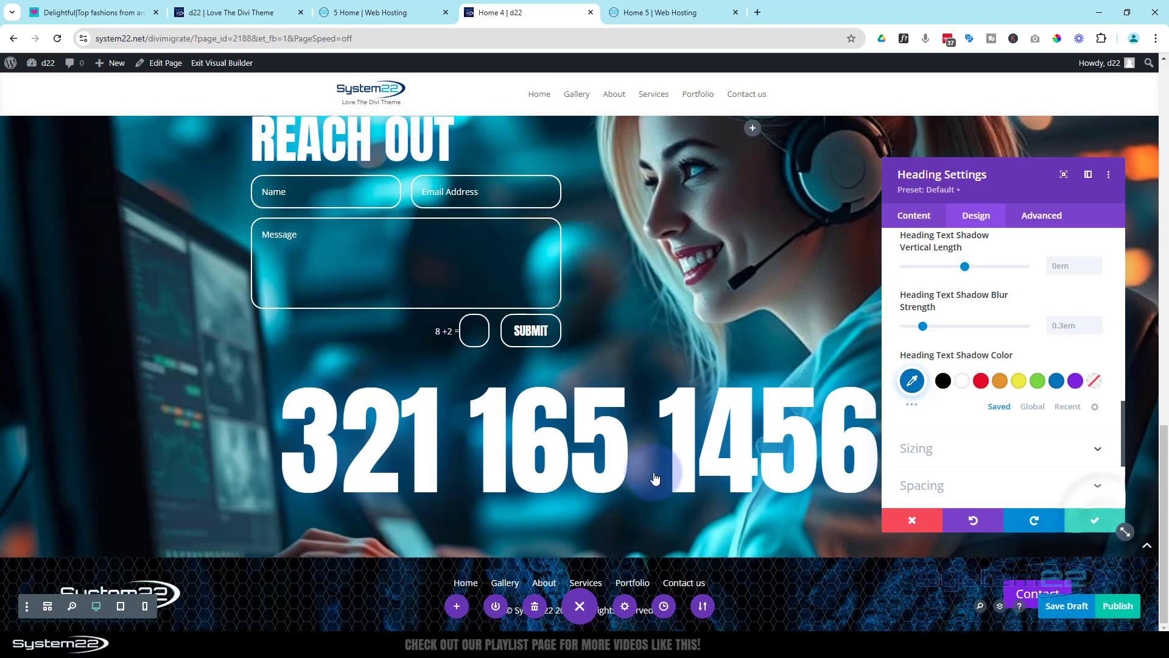
Enable the parallax effect on the hero section's background image with the CSS method and save the section
{"action": "scroll", "coordinate": [646, 448], "scroll_direction": "up", "scroll_amount": 6}
{"action": "scroll", "coordinate": [647, 440], "scroll_direction": "up", "scroll_amount": 10}
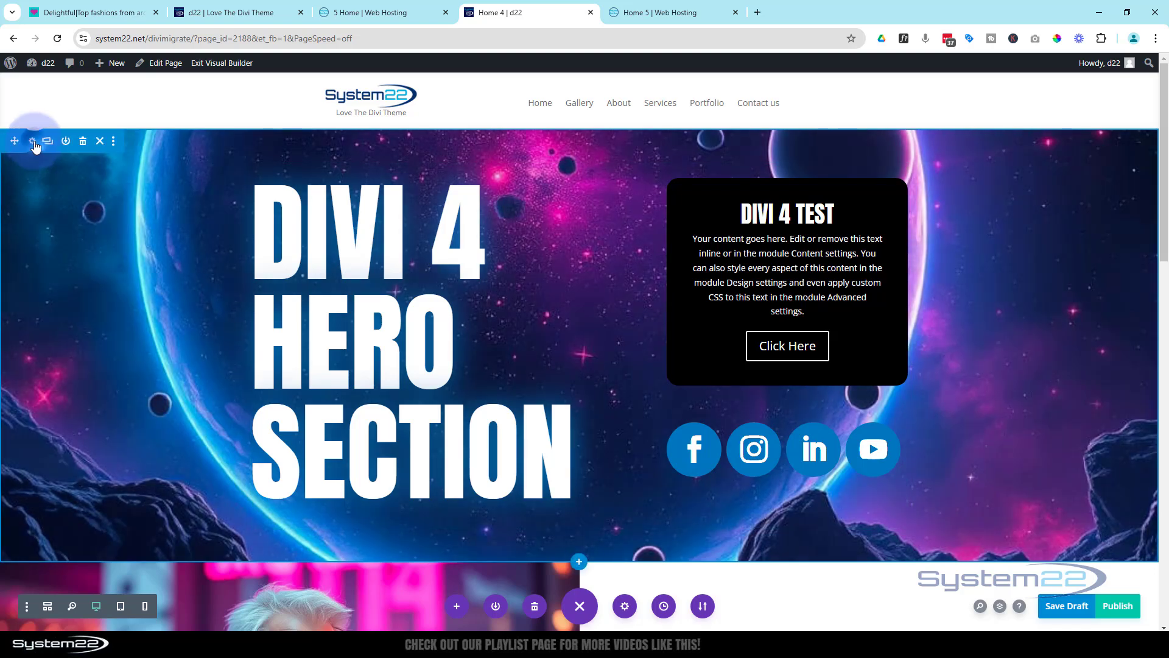
{"action": "left_click", "coordinate": [33, 143]}
{"action": "left_click", "coordinate": [997, 310]}
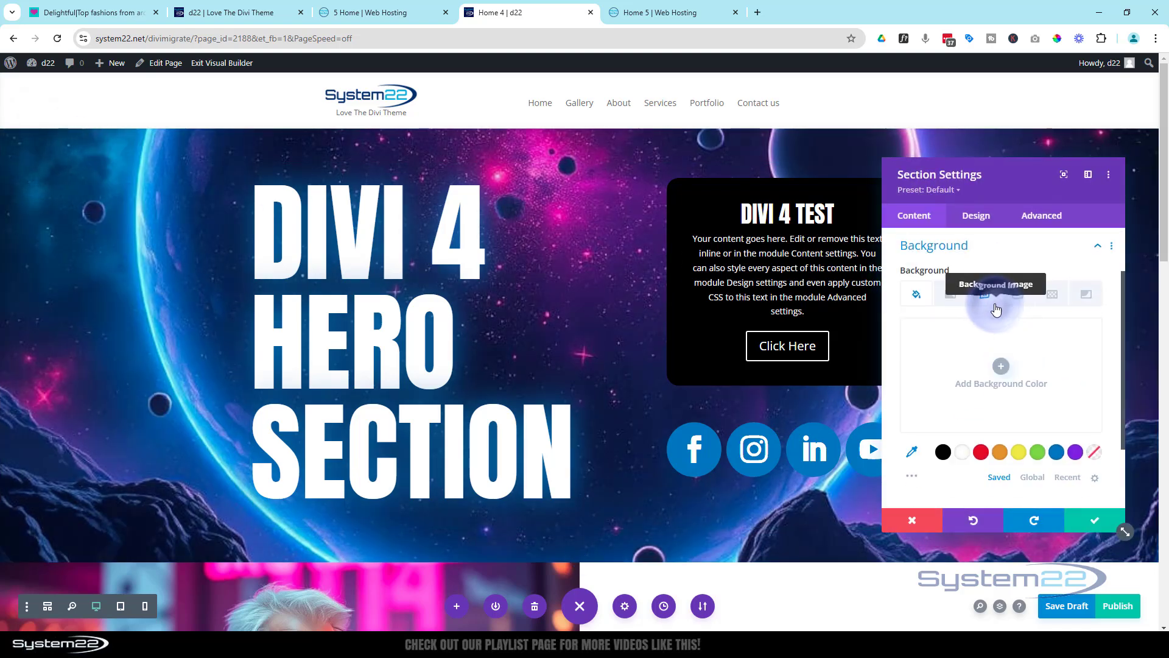
{"action": "left_click", "coordinate": [984, 294]}
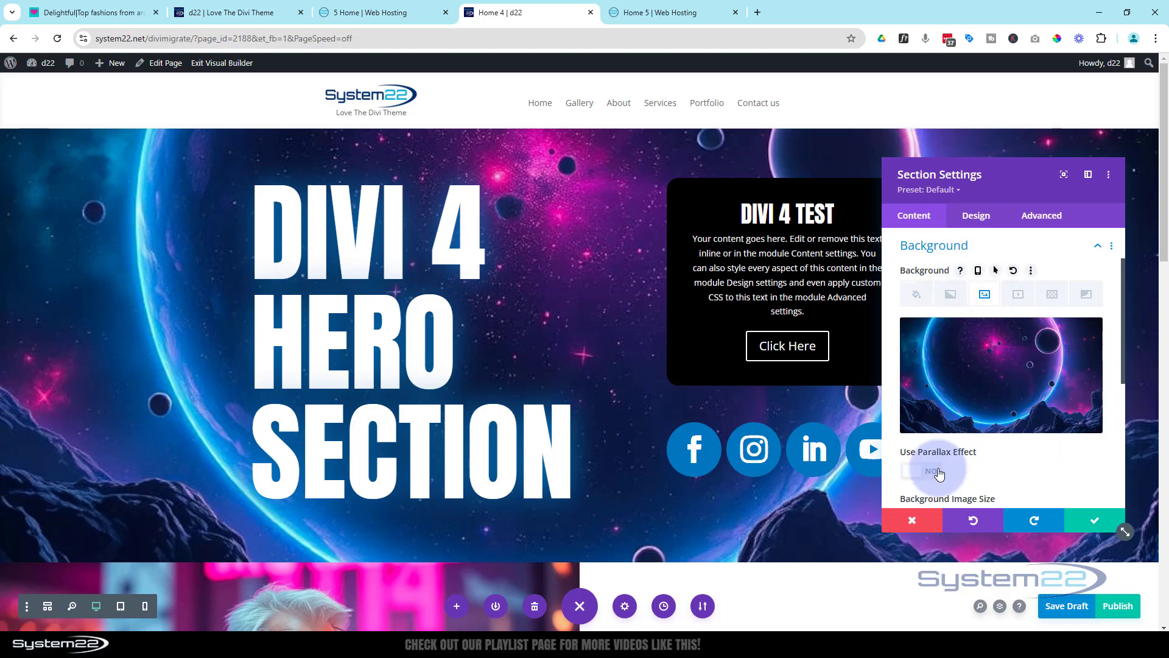
{"action": "scroll", "coordinate": [1021, 468], "scroll_direction": "down", "scroll_amount": 2}
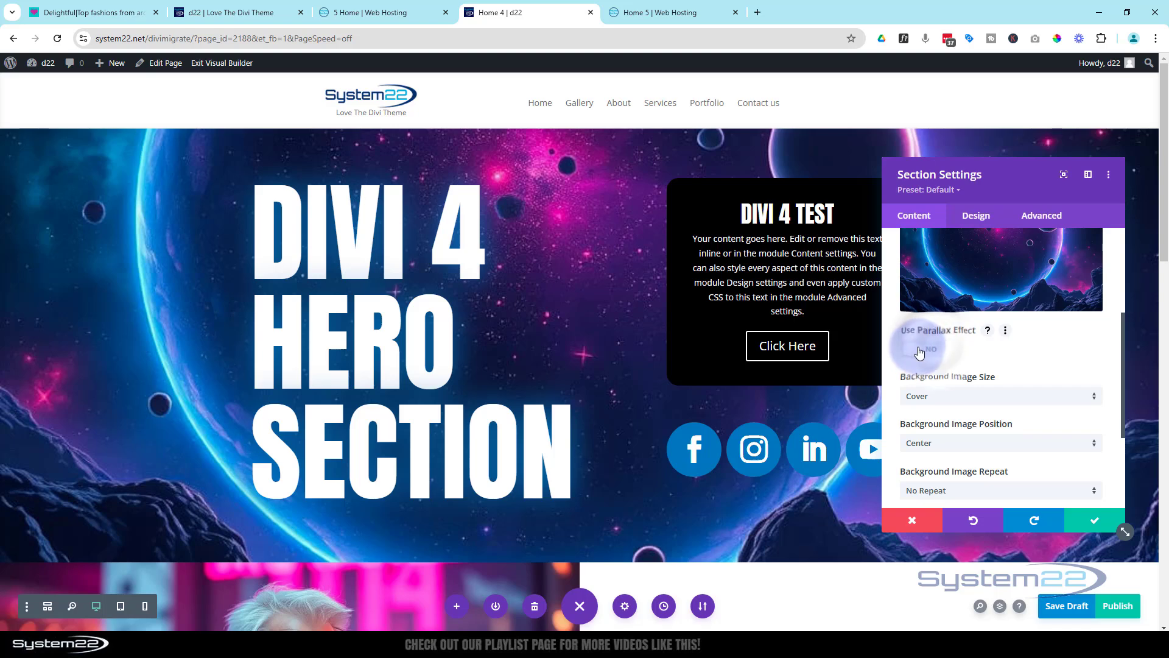
{"action": "left_click", "coordinate": [935, 352]}
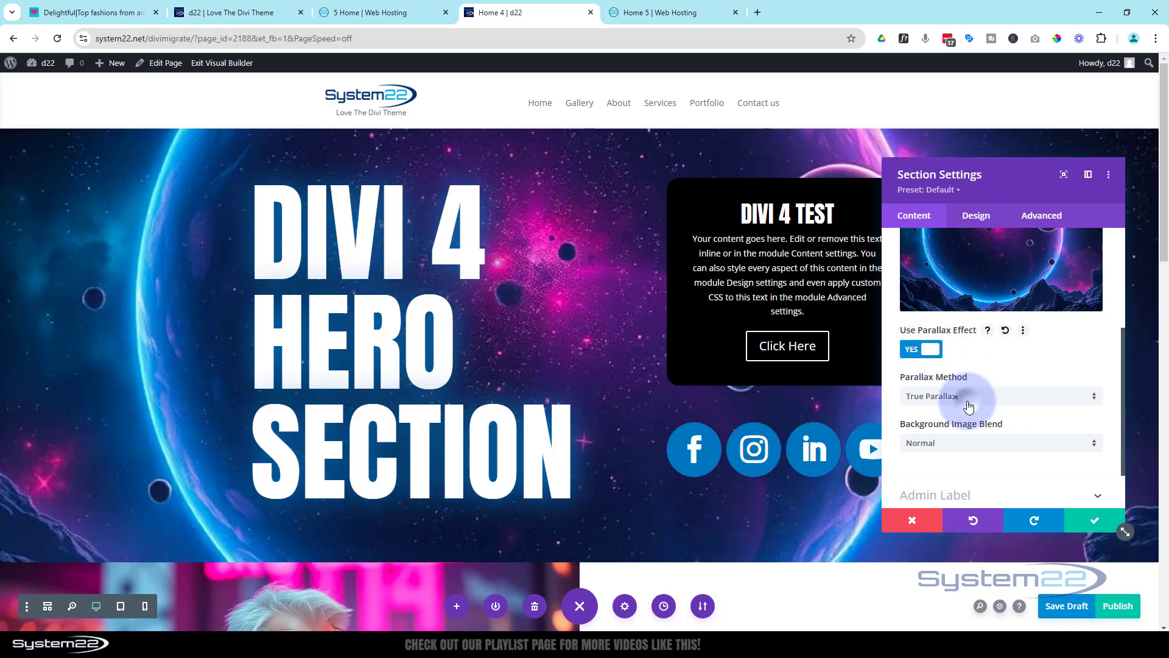
{"action": "left_click", "coordinate": [968, 406]}
{"action": "left_click", "coordinate": [959, 426]}
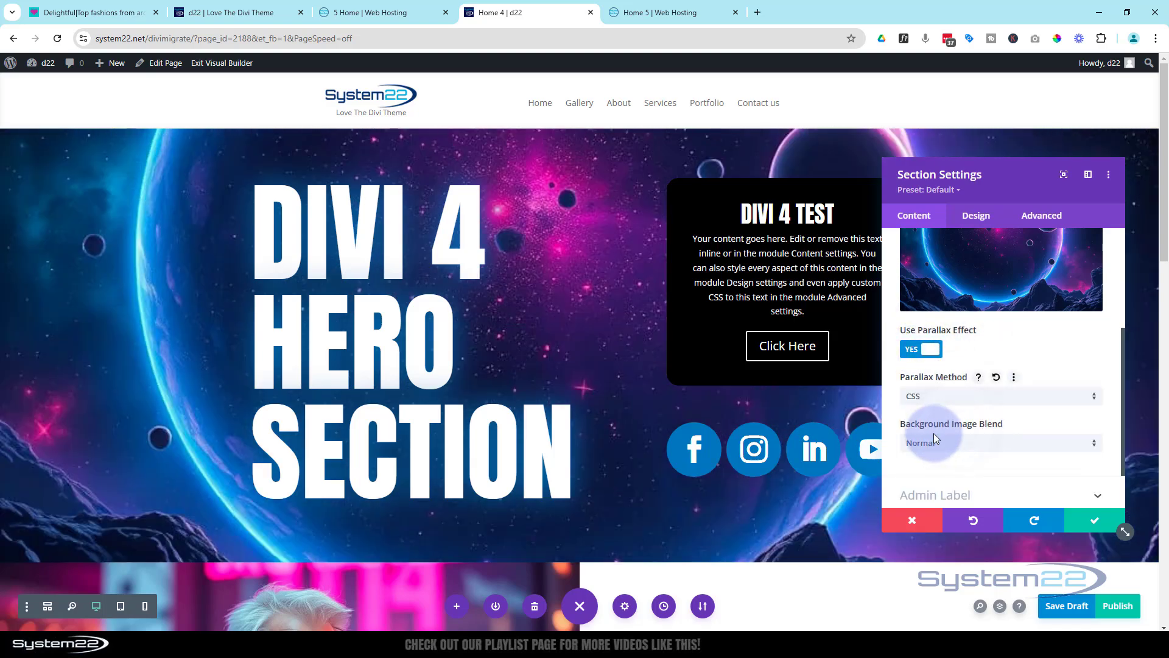
{"action": "left_click", "coordinate": [1101, 522]}
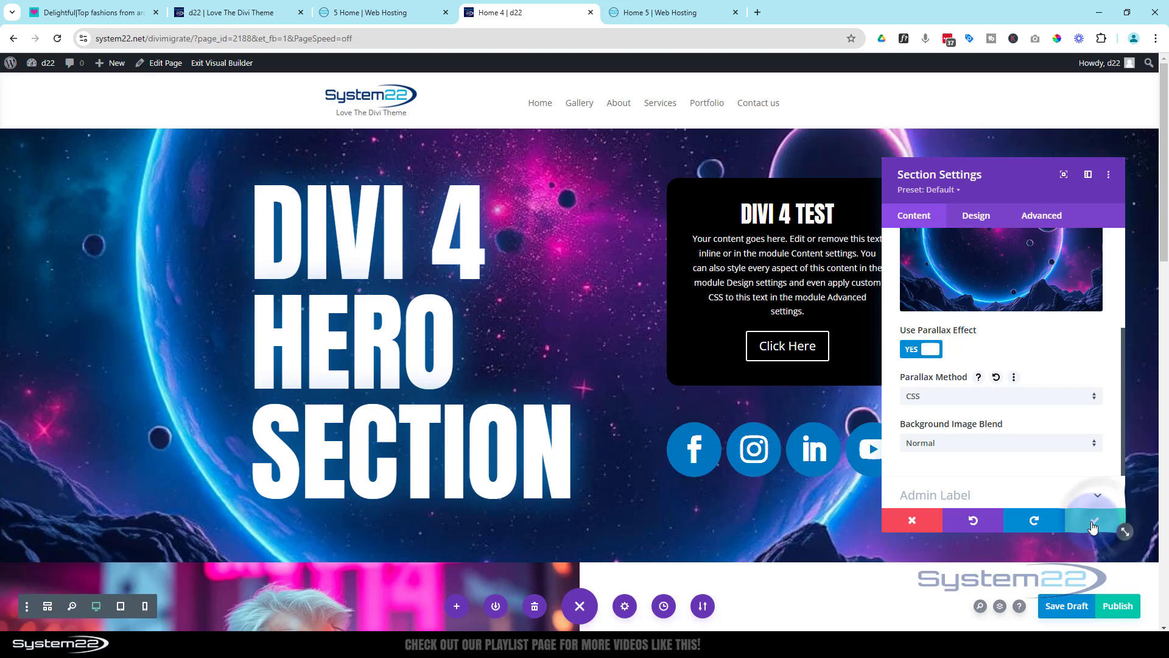
Save the Home 4 page as a draft and review its sections down to the phone number heading
{"action": "left_click", "coordinate": [1068, 606]}
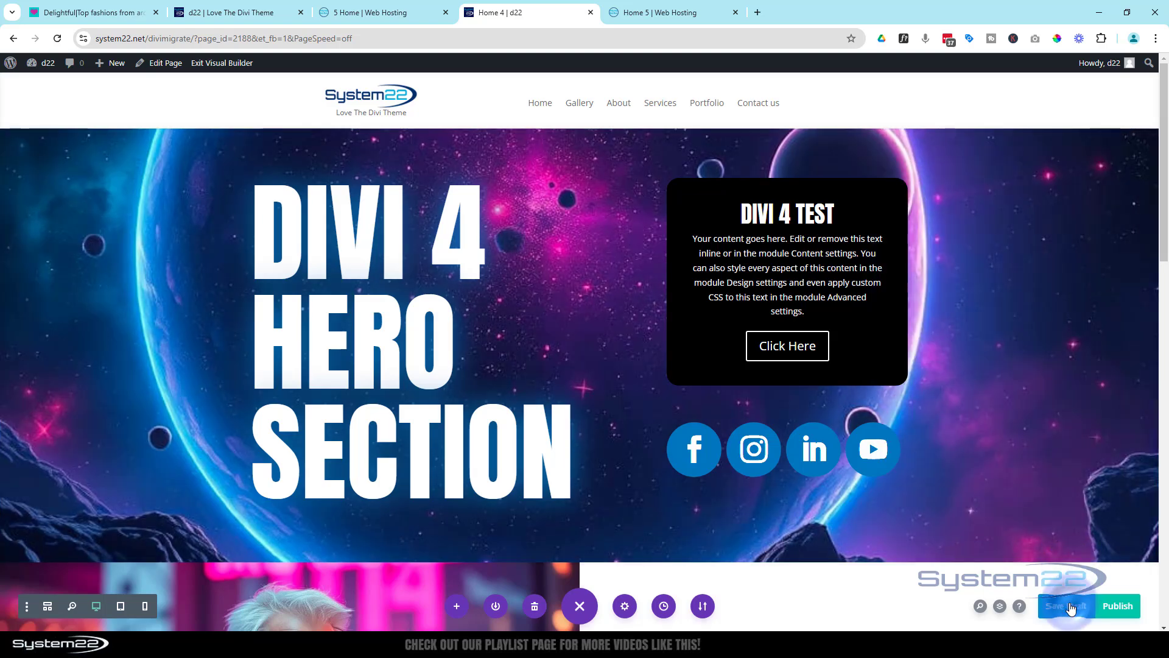
{"action": "scroll", "coordinate": [572, 373], "scroll_direction": "down", "scroll_amount": 5}
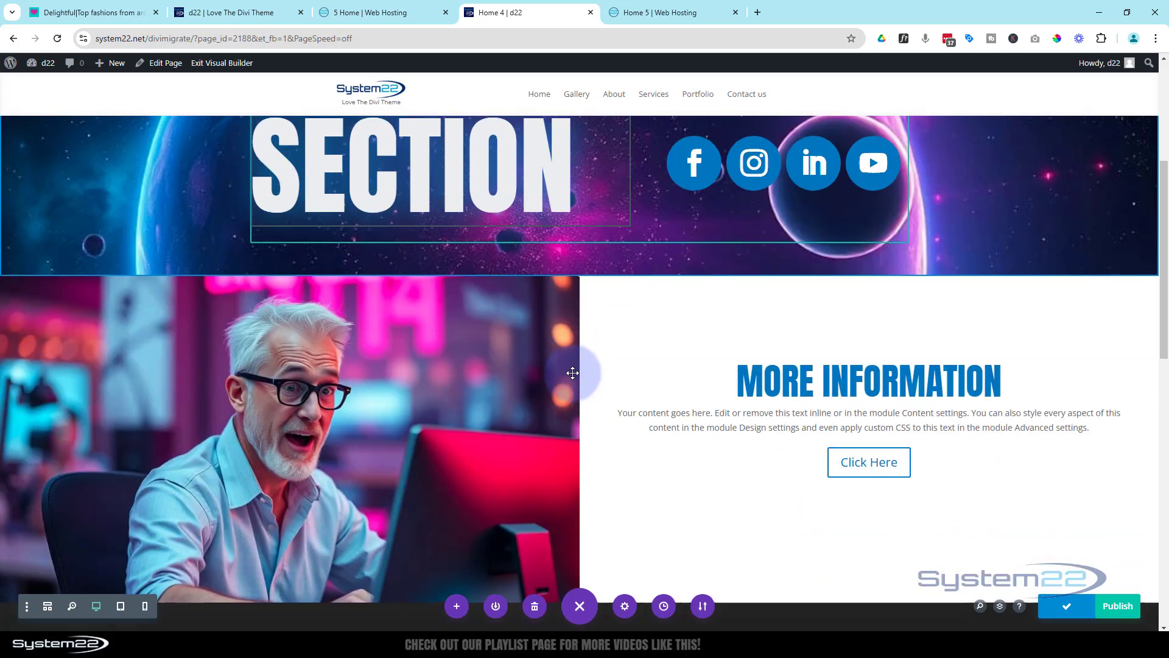
{"action": "scroll", "coordinate": [572, 373], "scroll_direction": "down", "scroll_amount": 10}
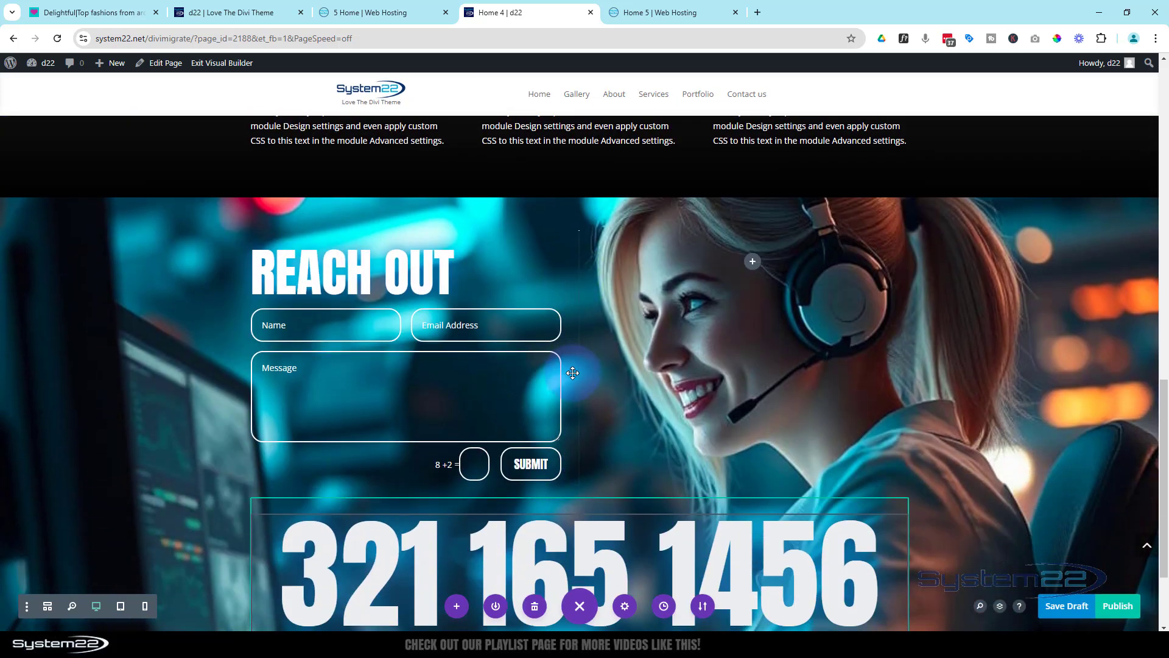
{"action": "scroll", "coordinate": [573, 373], "scroll_direction": "down", "scroll_amount": 2}
{"action": "scroll", "coordinate": [573, 373], "scroll_direction": "up", "scroll_amount": 1}
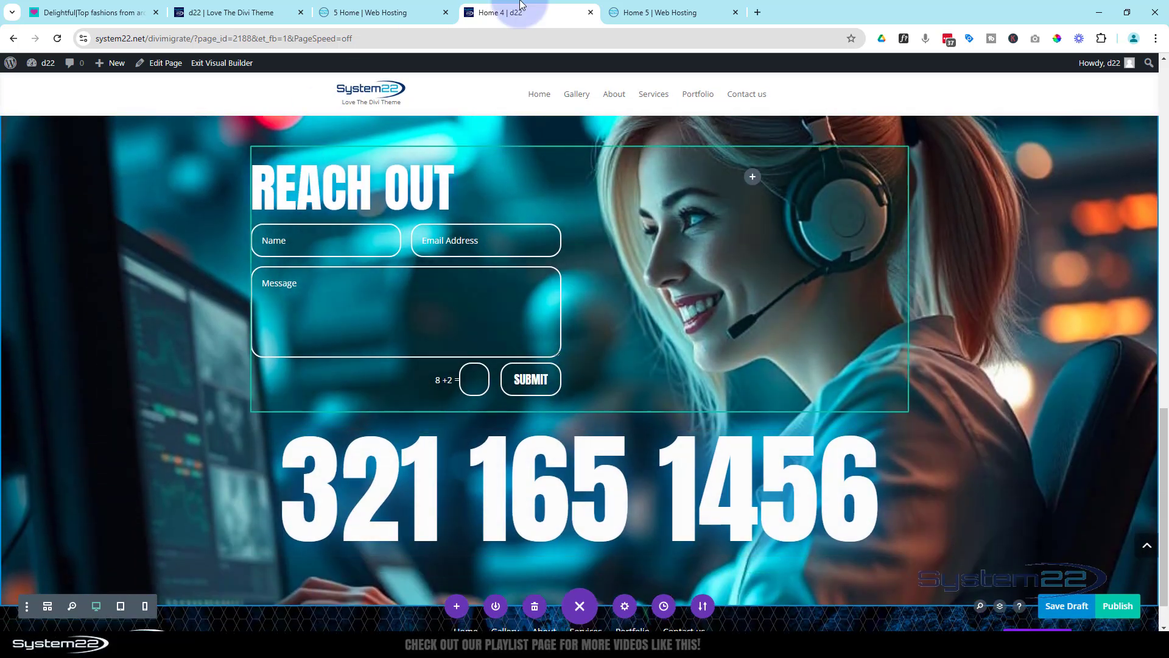
On the Home 5 page, add a regular section below the blurbs with a two-column row and a Contact Form module in its first column
{"action": "left_click", "coordinate": [663, 11]}
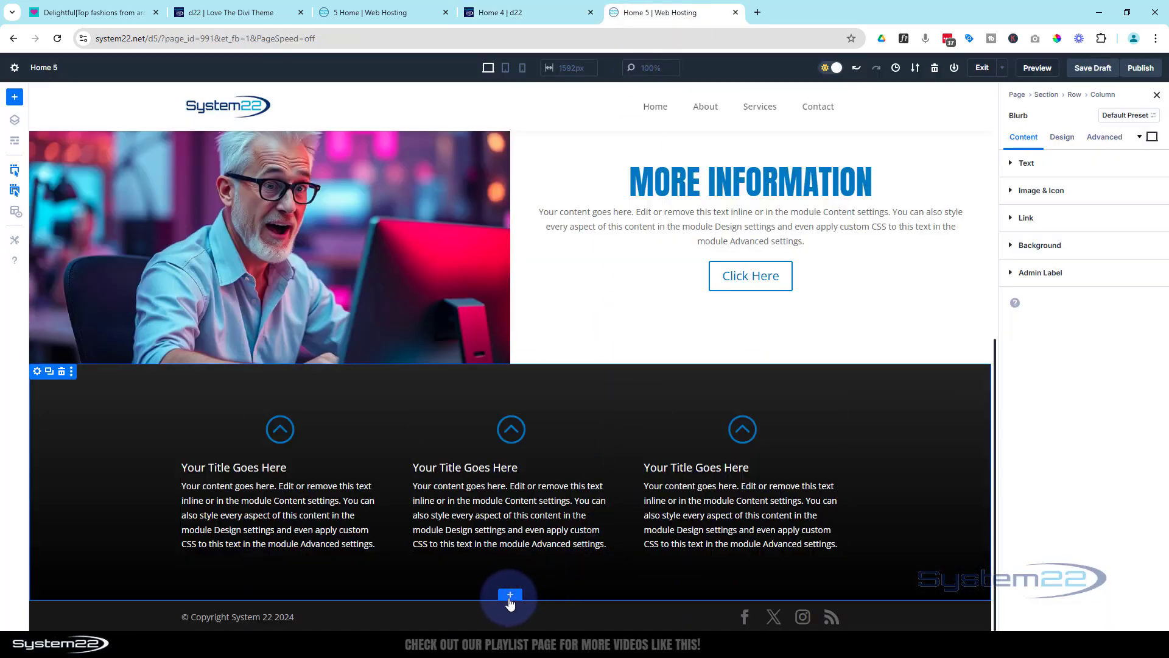
{"action": "left_click", "coordinate": [511, 596]}
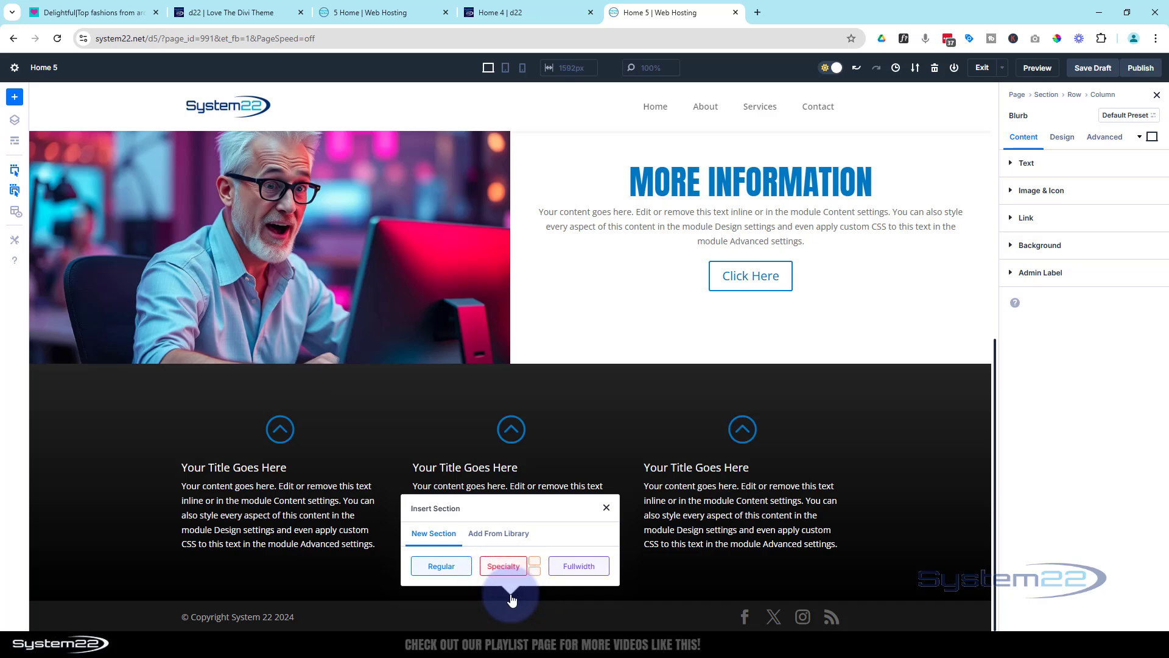
{"action": "left_click", "coordinate": [435, 568]}
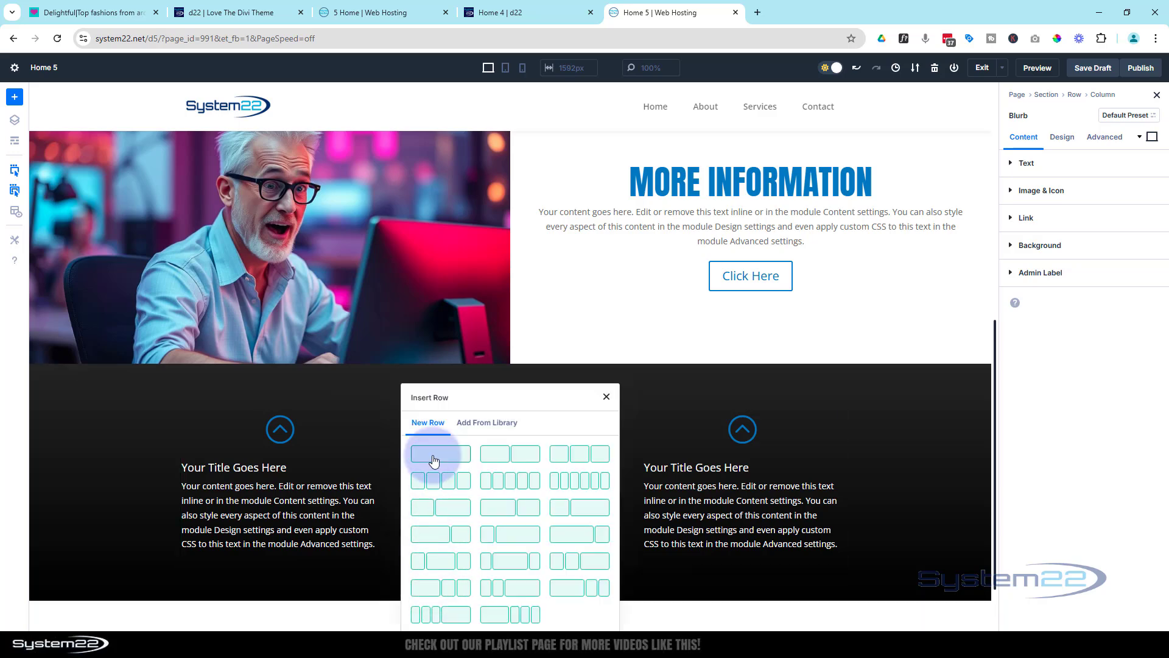
{"action": "left_click", "coordinate": [507, 454]}
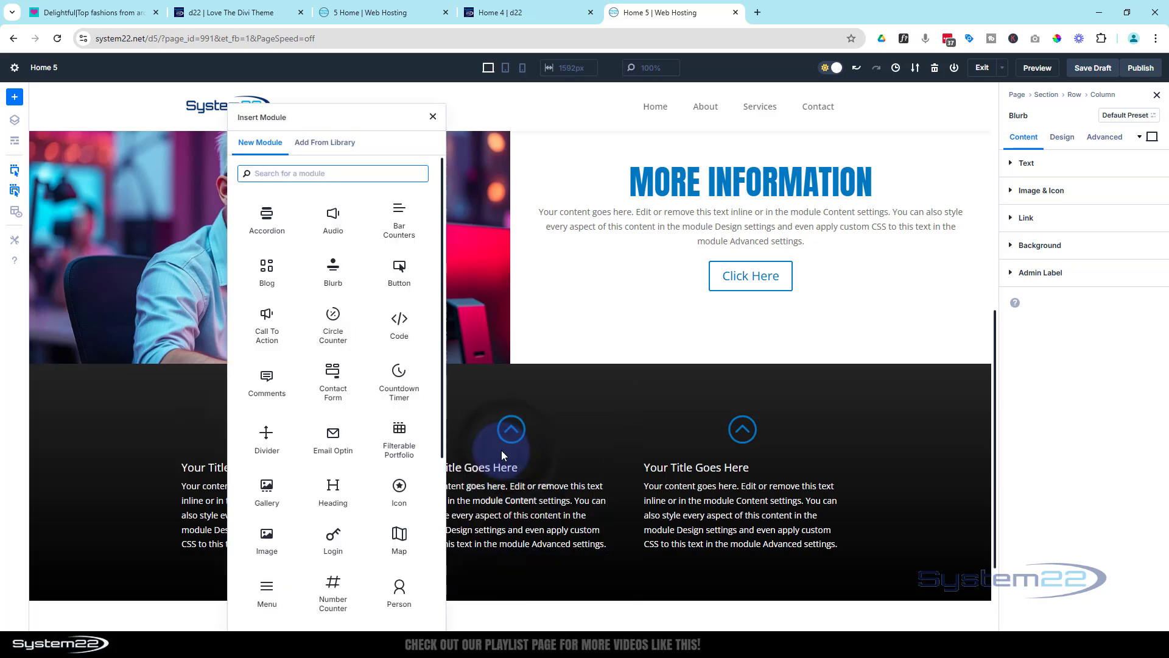
{"action": "left_click", "coordinate": [335, 378]}
{"action": "scroll", "coordinate": [355, 349], "scroll_direction": "down", "scroll_amount": 4}
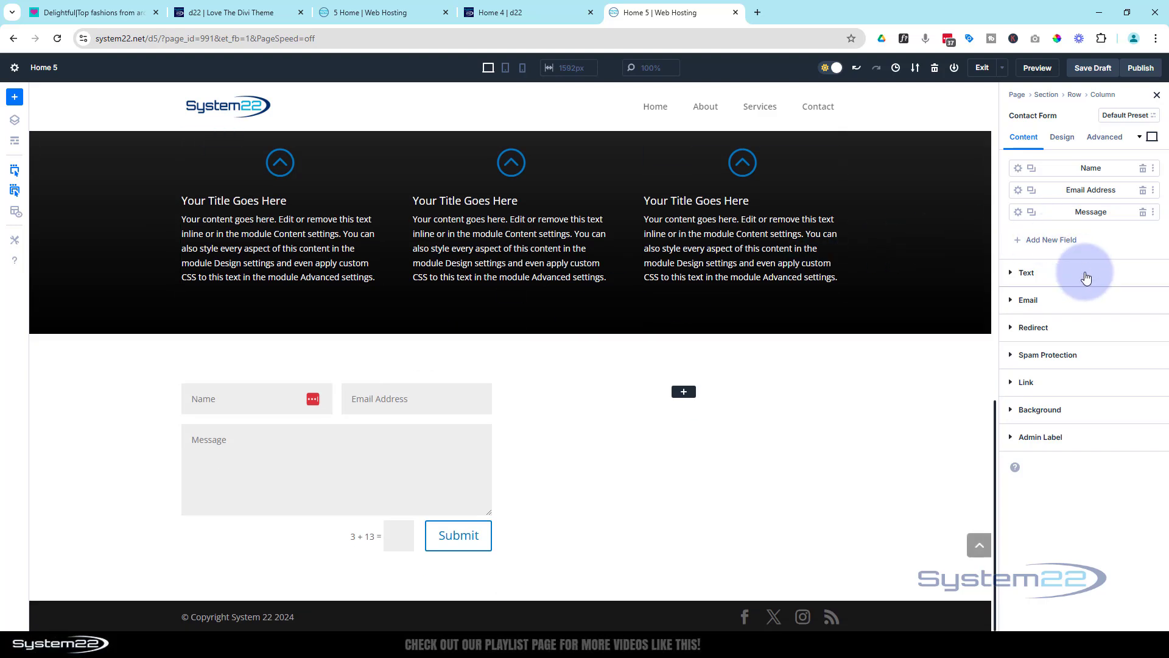
Set the contact form's title to "Reach Out"
{"action": "left_click", "coordinate": [1047, 277]}
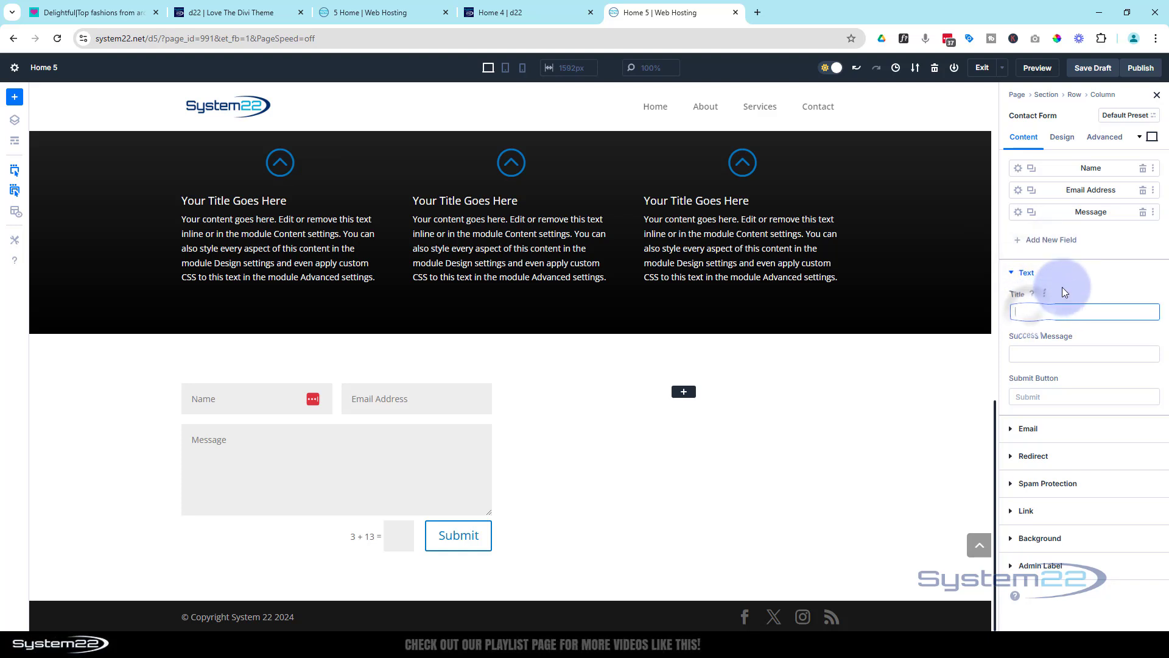
{"action": "type", "text": "Rea"}
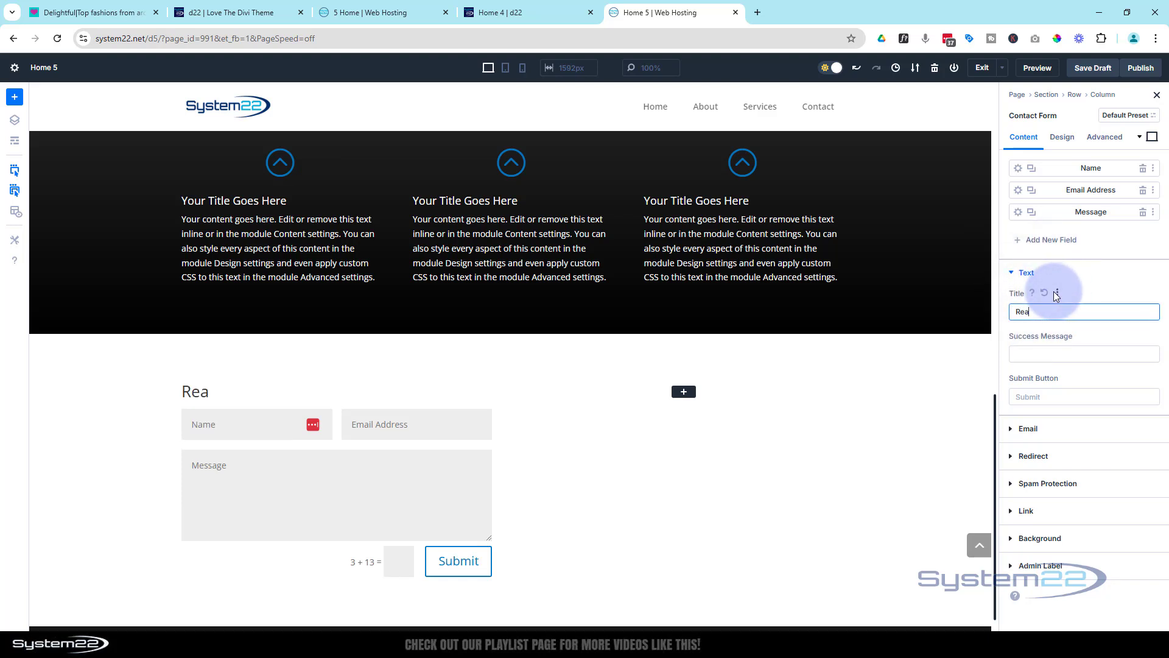
{"action": "type", "text": "ch Out"}
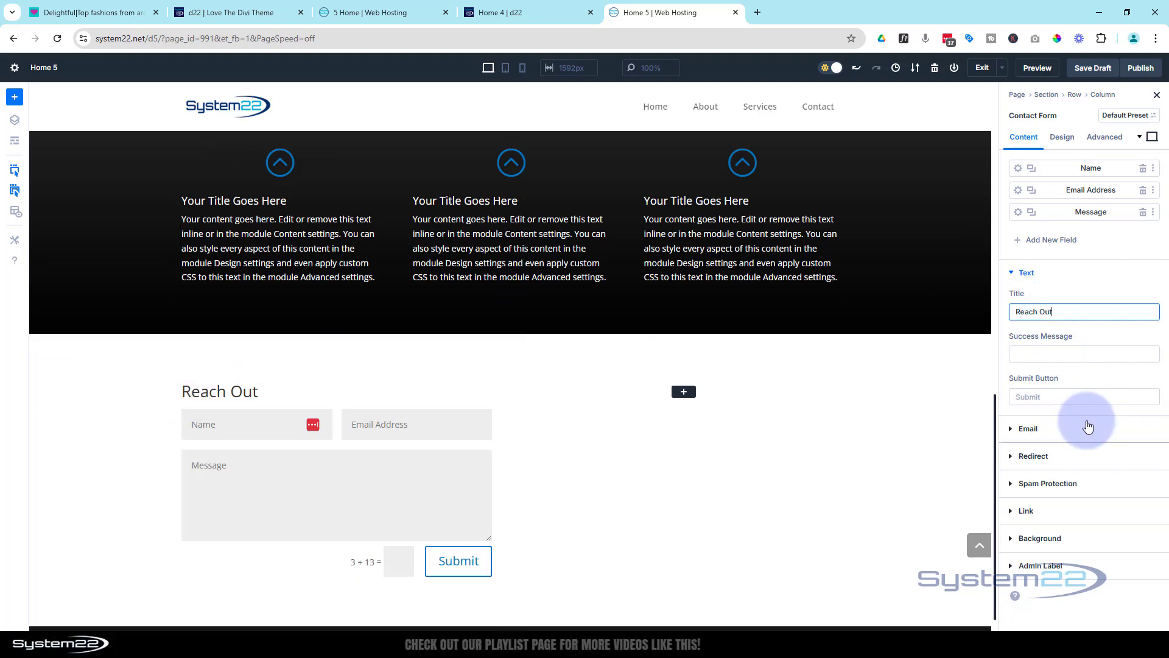
Set the contact form title's font to Anton in all uppercase
{"action": "left_click", "coordinate": [1062, 137]}
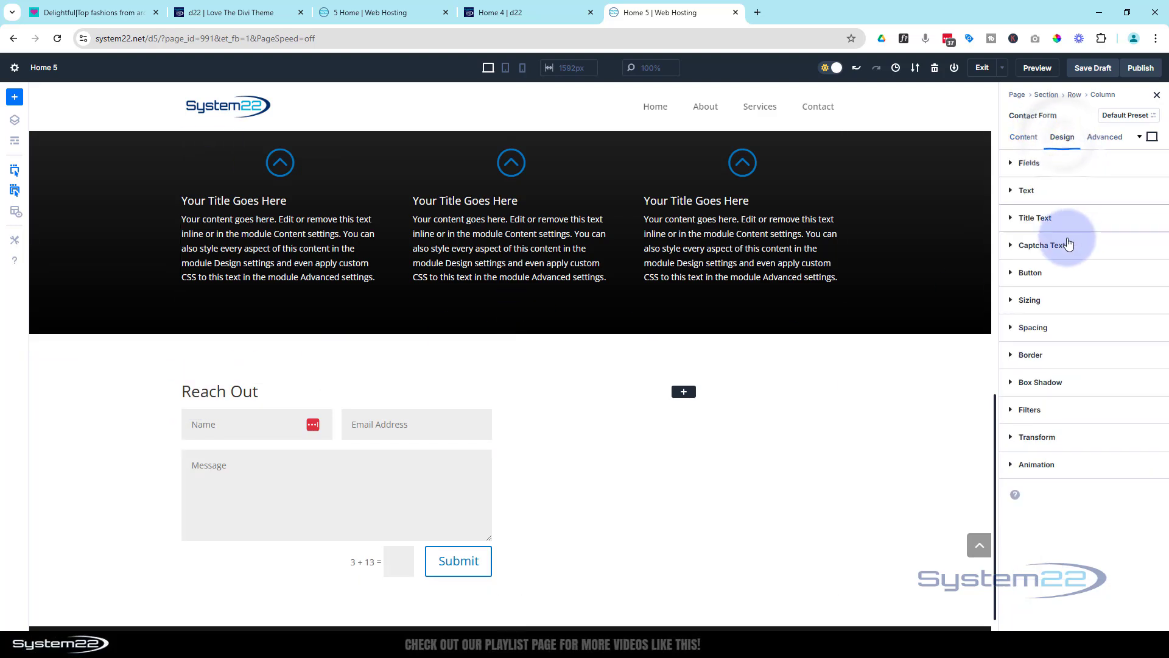
{"action": "left_click", "coordinate": [1067, 218]}
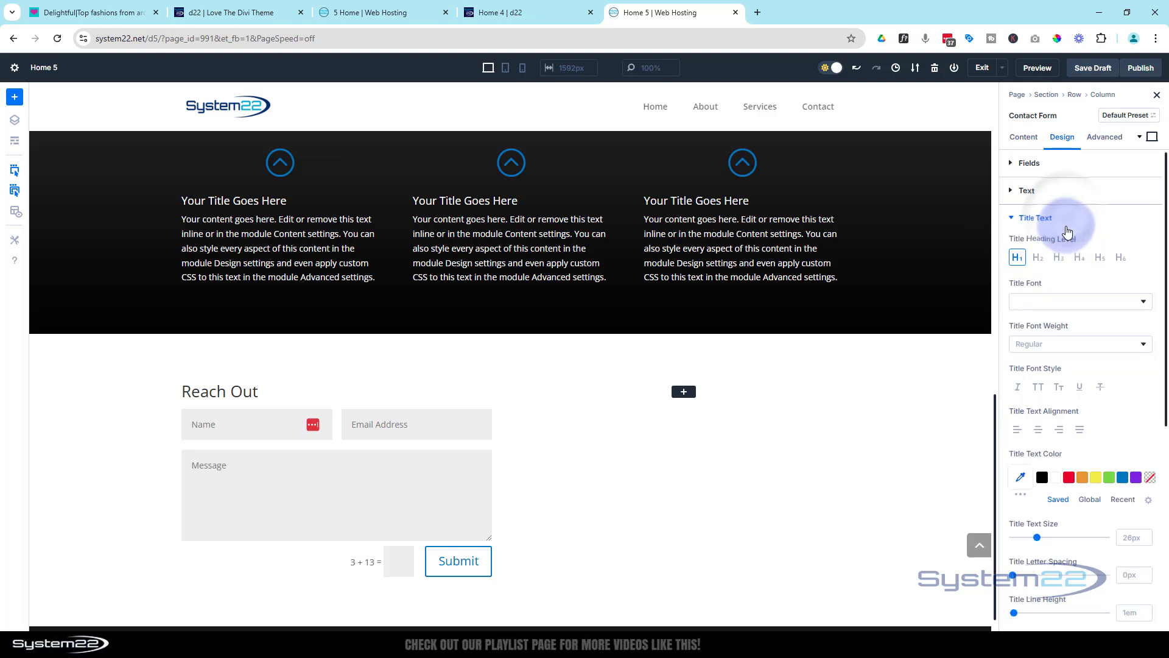
{"action": "left_click", "coordinate": [1050, 307]}
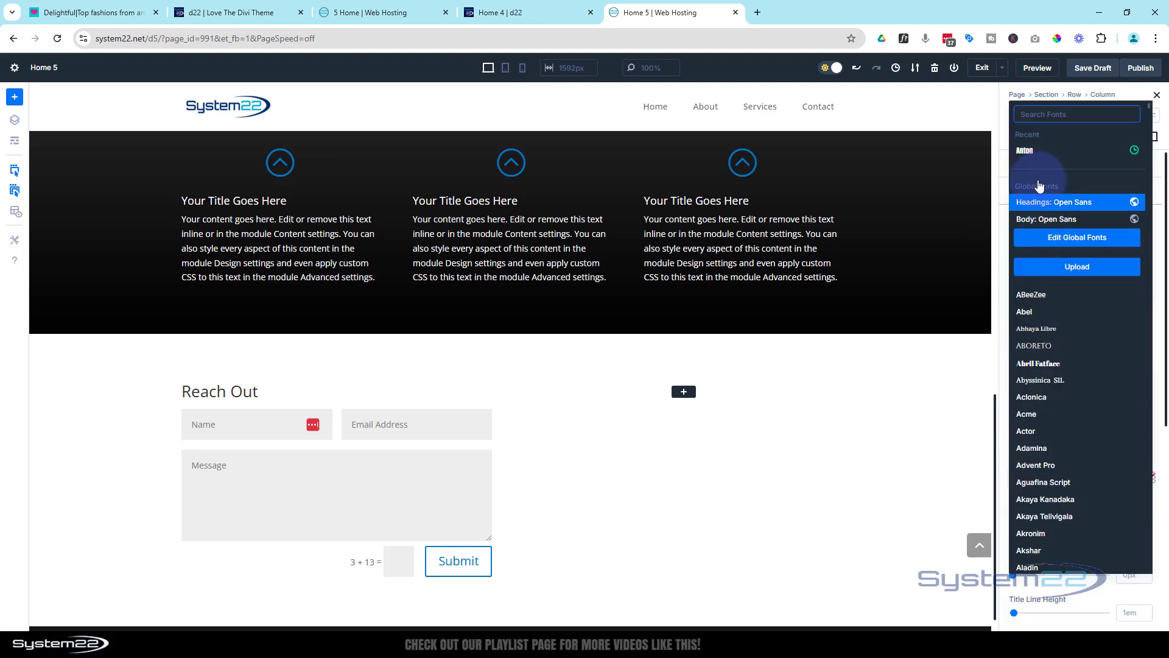
{"action": "left_click", "coordinate": [1028, 152]}
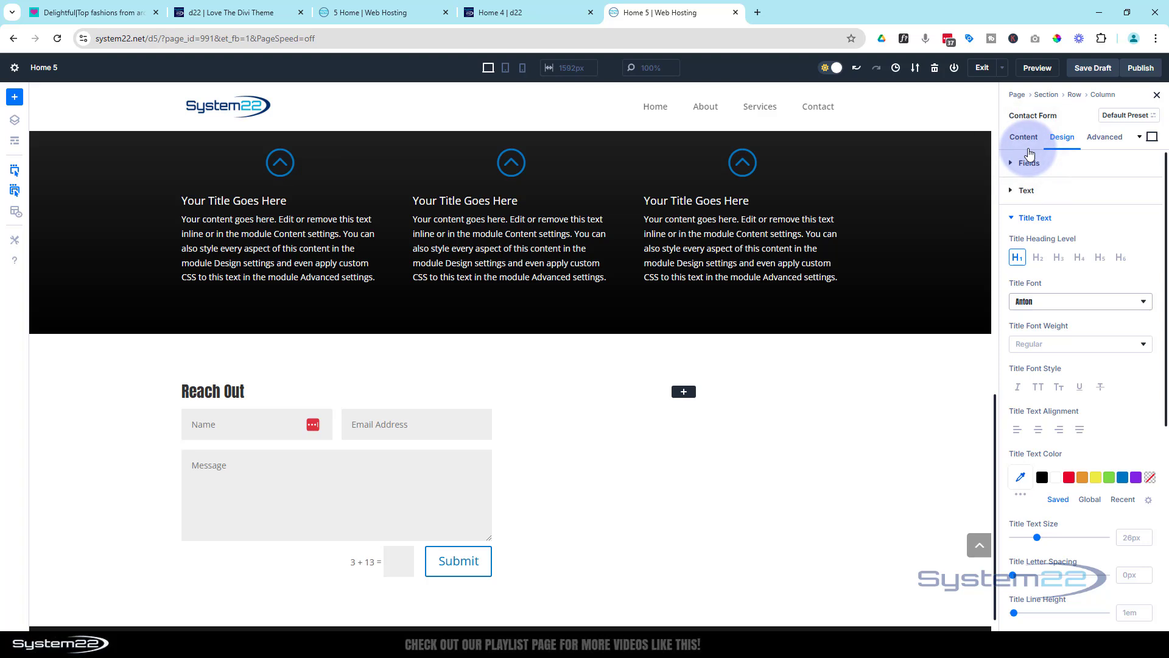
{"action": "left_click", "coordinate": [1043, 390]}
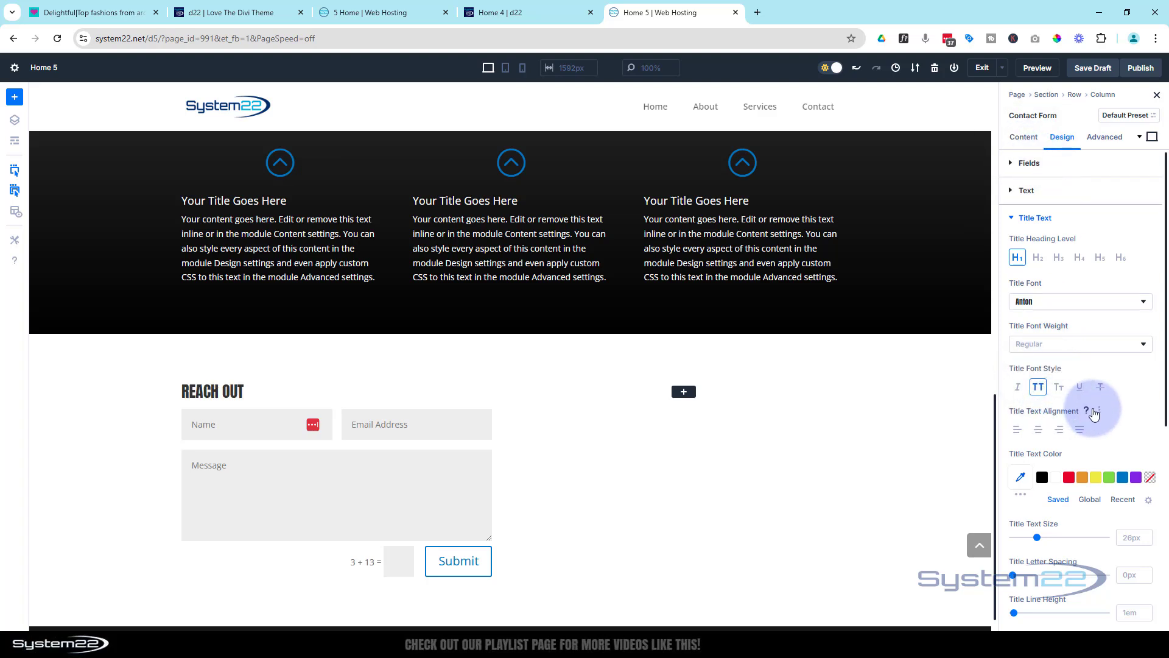
Set the contact form title's text size to 91px and its color to white
{"action": "scroll", "coordinate": [1095, 413], "scroll_direction": "down", "scroll_amount": 2}
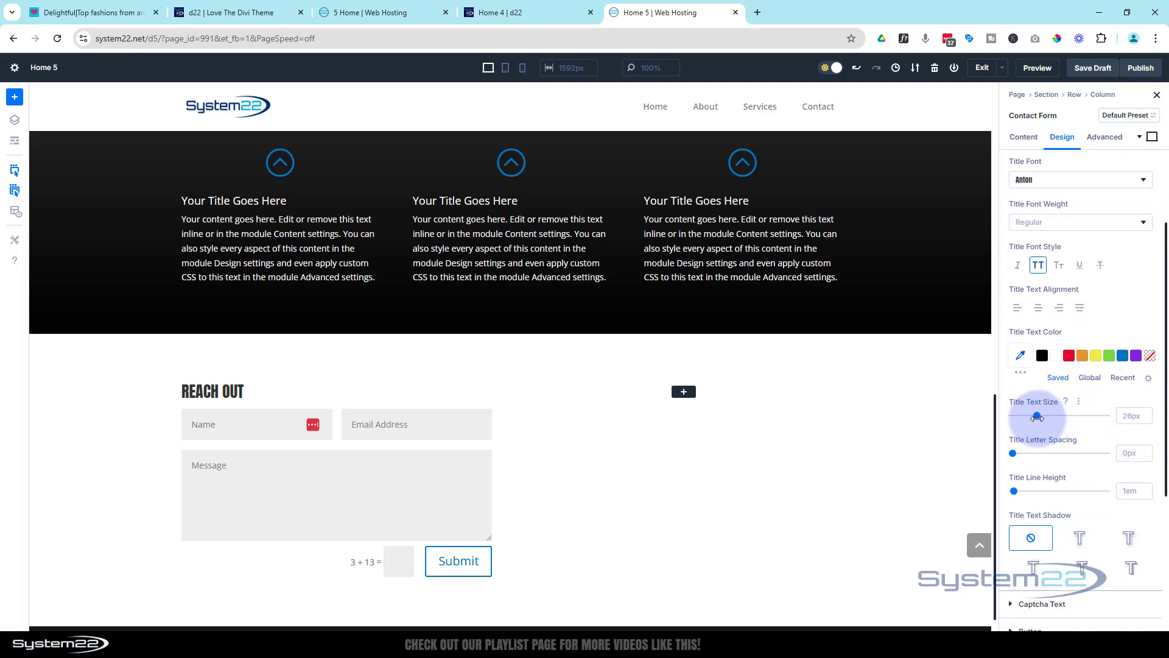
{"action": "left_click_drag", "start_coordinate": [1038, 415], "coordinate": [1100, 413]}
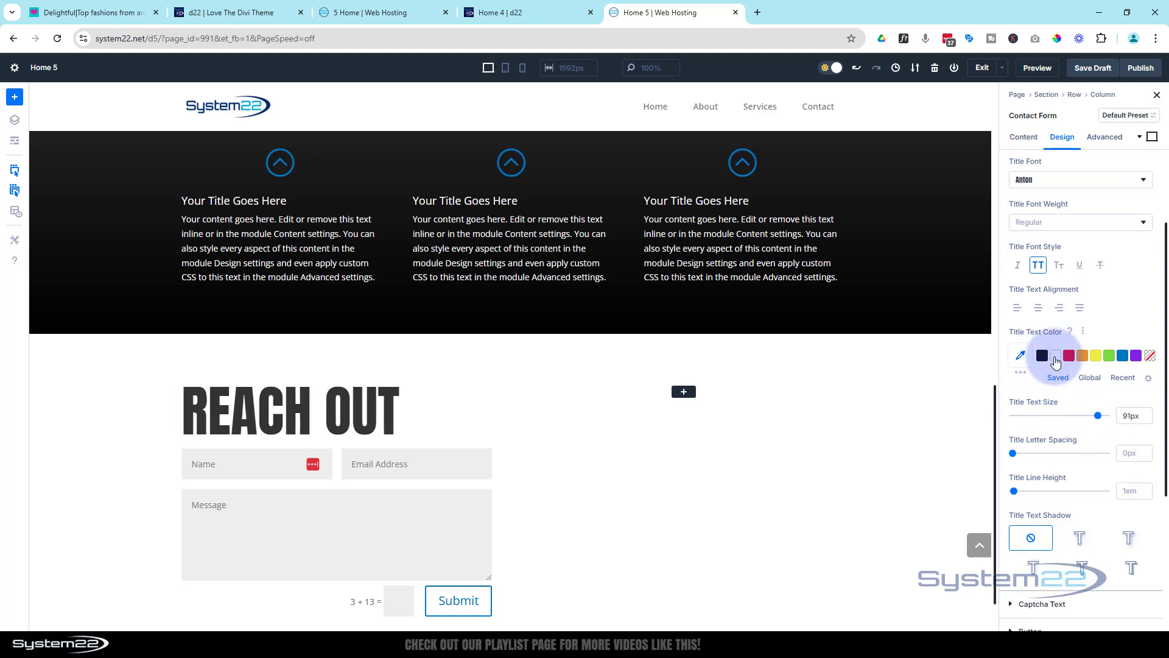
{"action": "left_click", "coordinate": [1058, 360]}
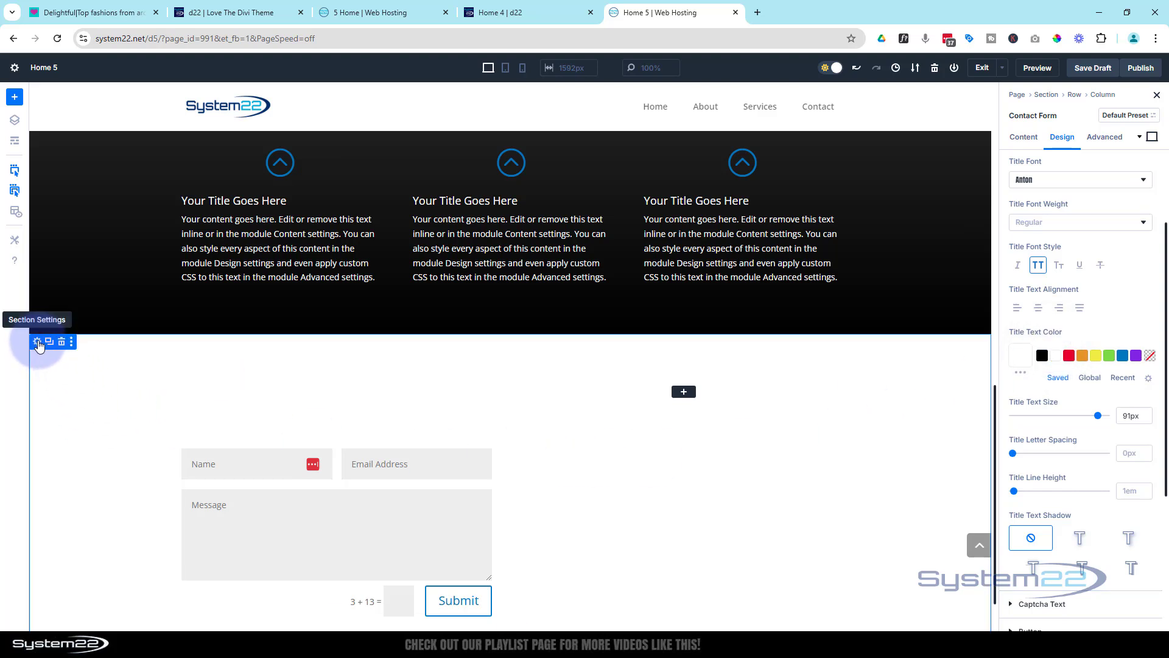
Give the contact form's section the background image of the woman wearing a headset from the media library
{"action": "left_click", "coordinate": [37, 343]}
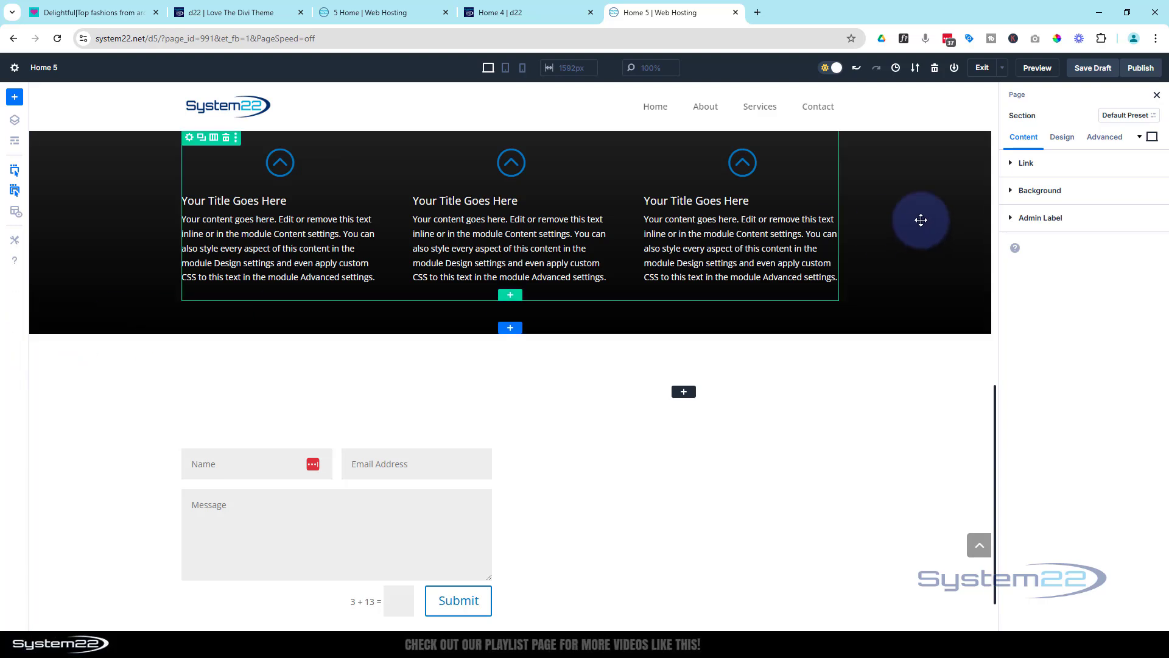
{"action": "left_click", "coordinate": [1041, 190]}
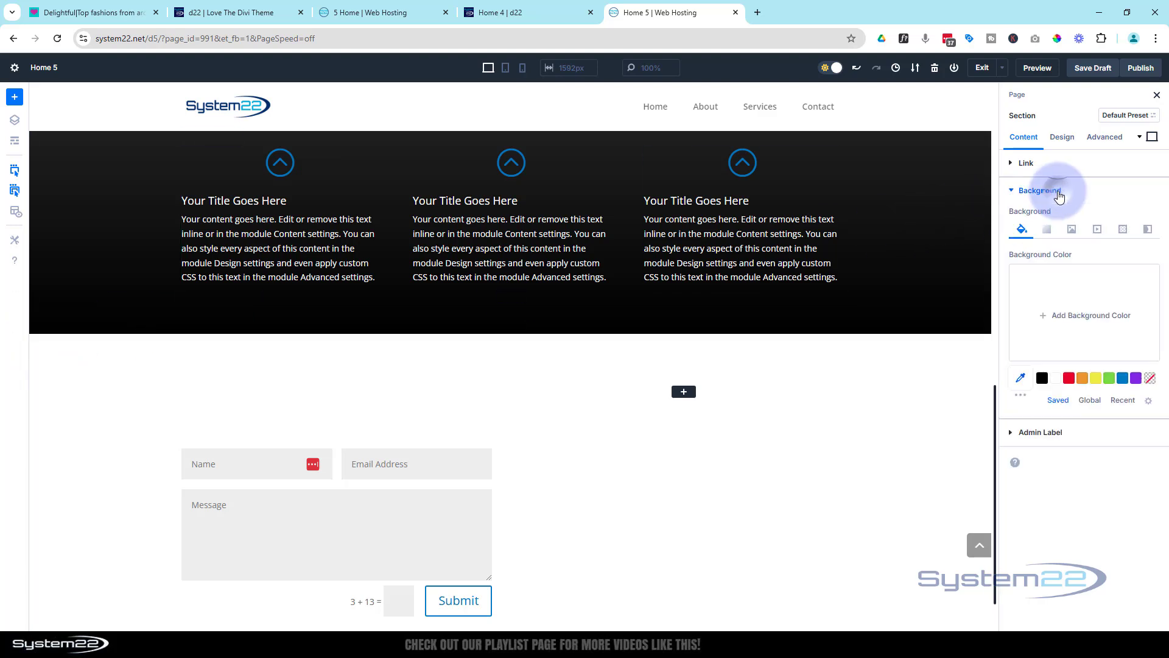
{"action": "left_click", "coordinate": [1072, 230]}
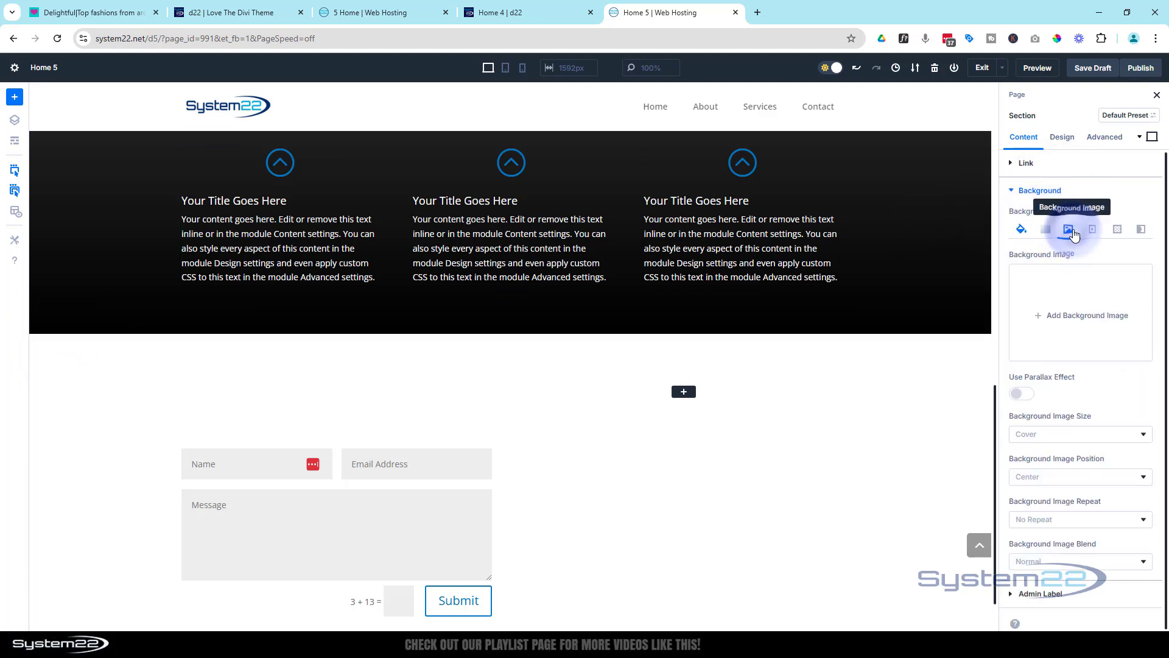
{"action": "left_click", "coordinate": [1086, 313]}
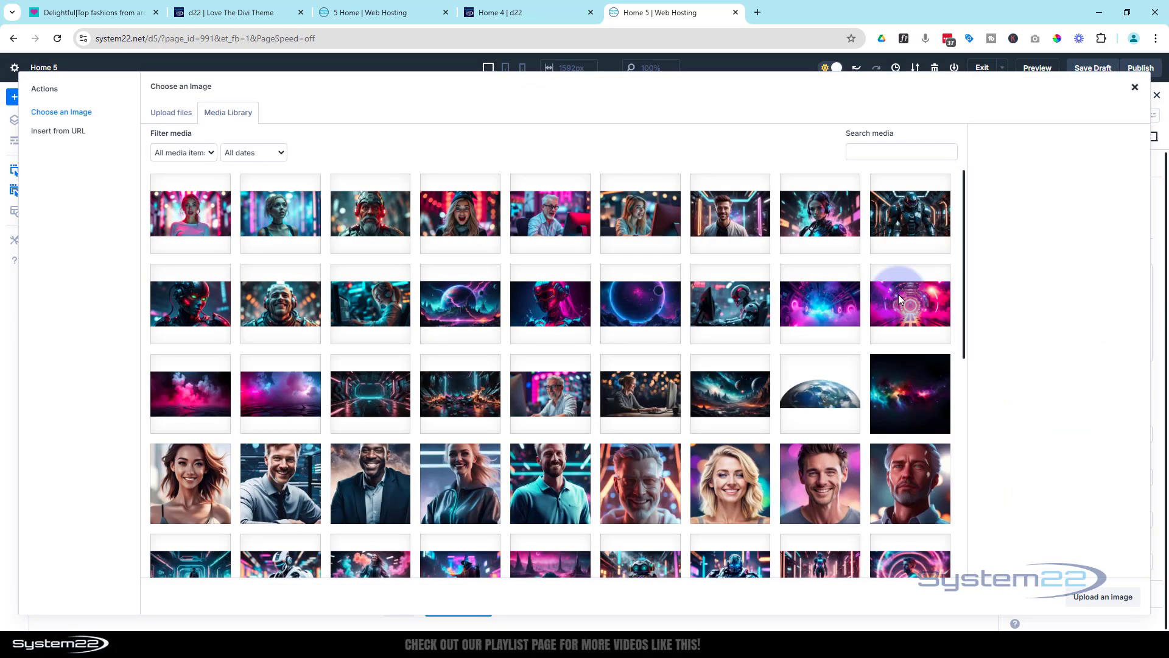
{"action": "left_click", "coordinate": [385, 297]}
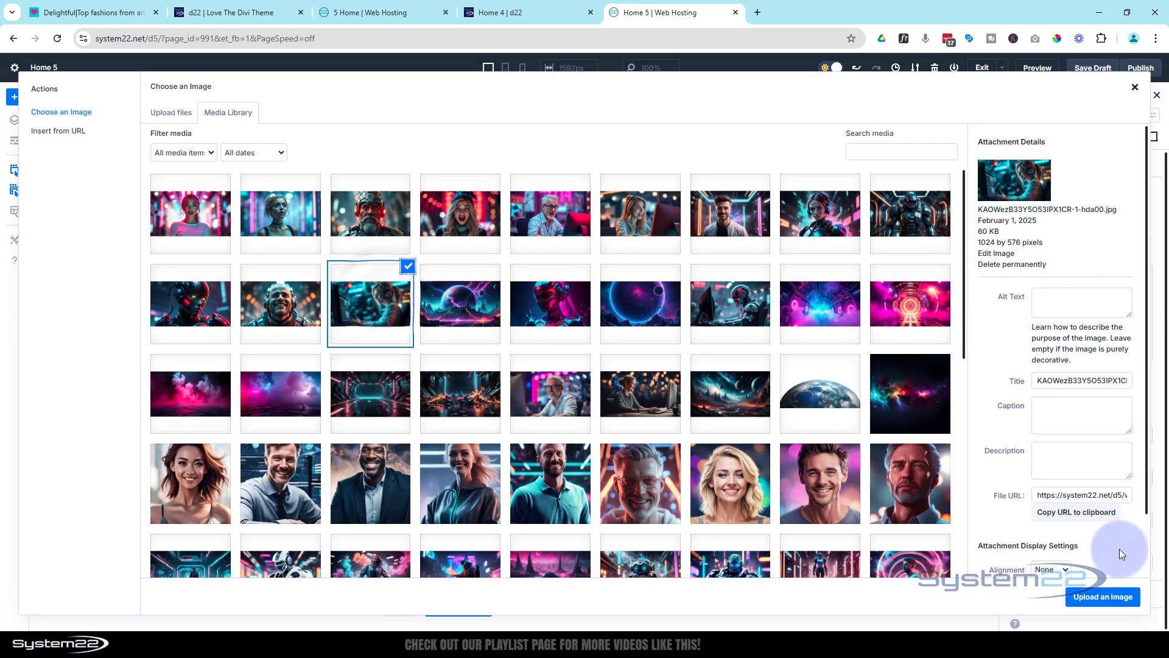
{"action": "left_click", "coordinate": [1109, 598]}
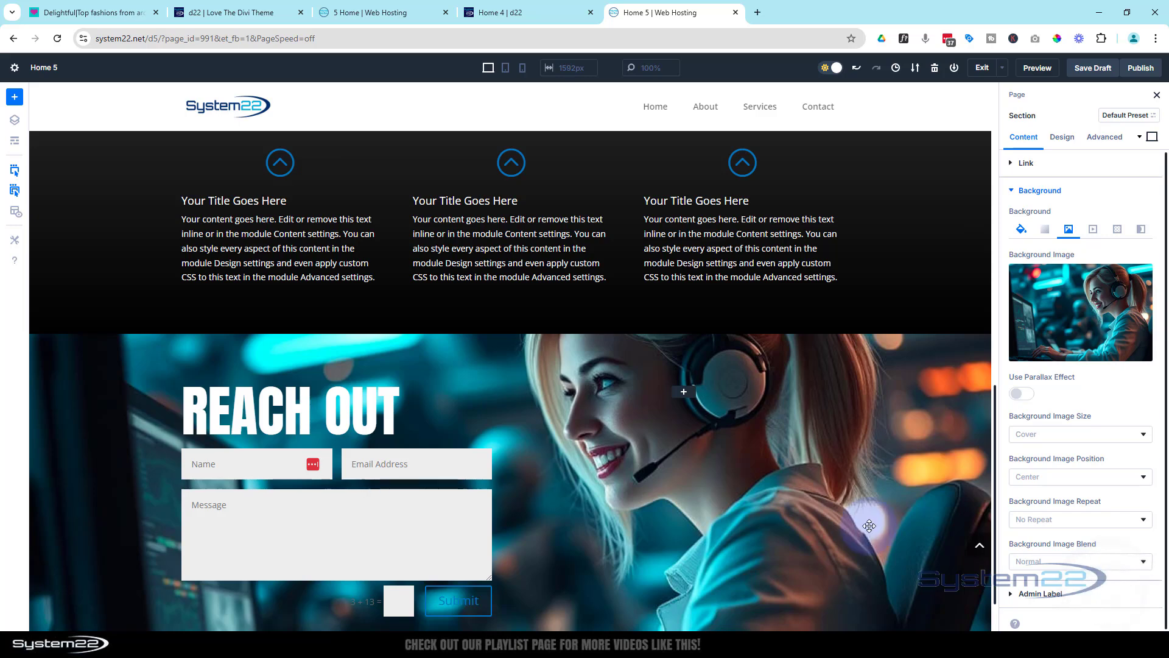
{"action": "scroll", "coordinate": [776, 471], "scroll_direction": "down", "scroll_amount": 1}
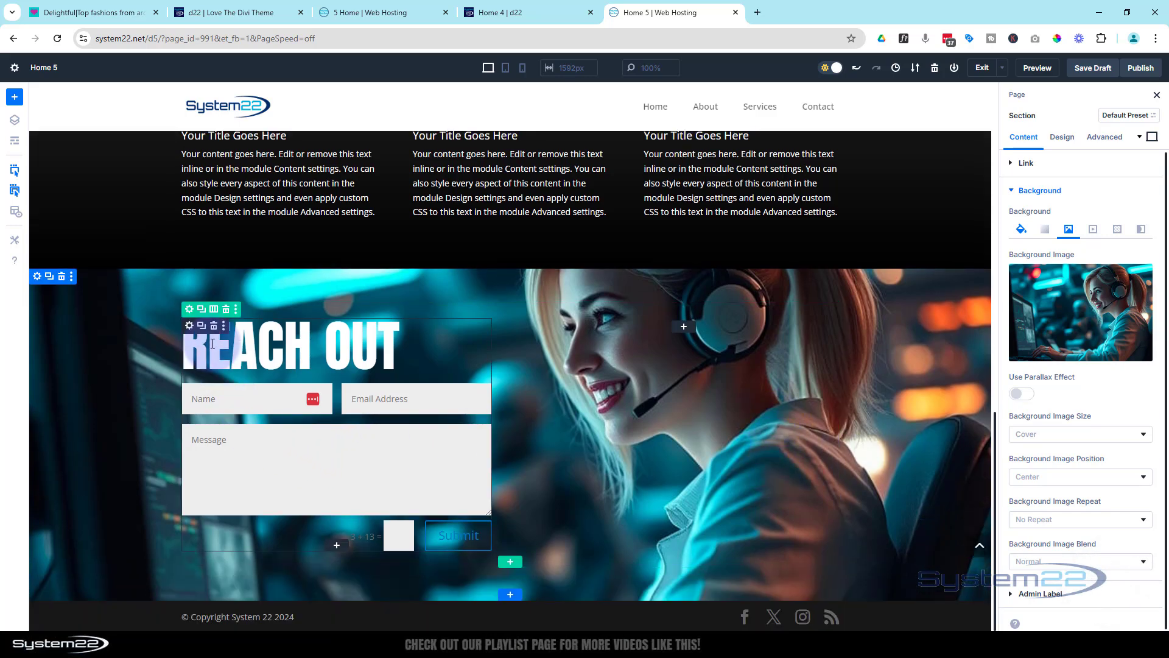
Apply the Preset 2 text shadow to the contact form's title
{"action": "left_click", "coordinate": [188, 328]}
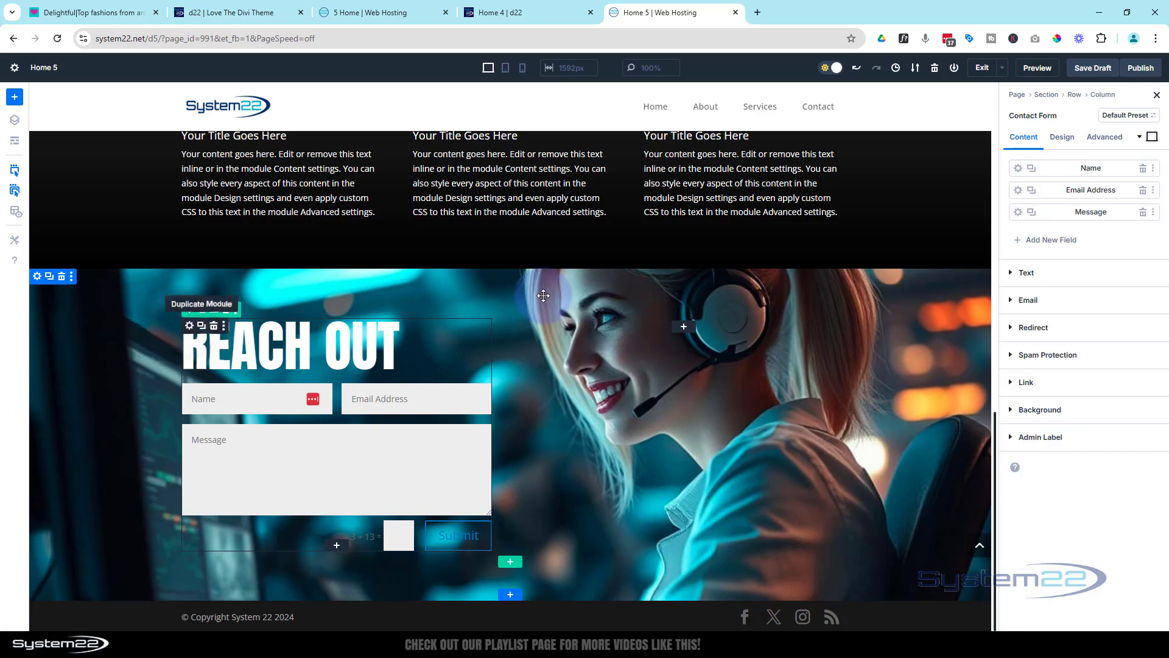
{"action": "left_click", "coordinate": [1063, 138]}
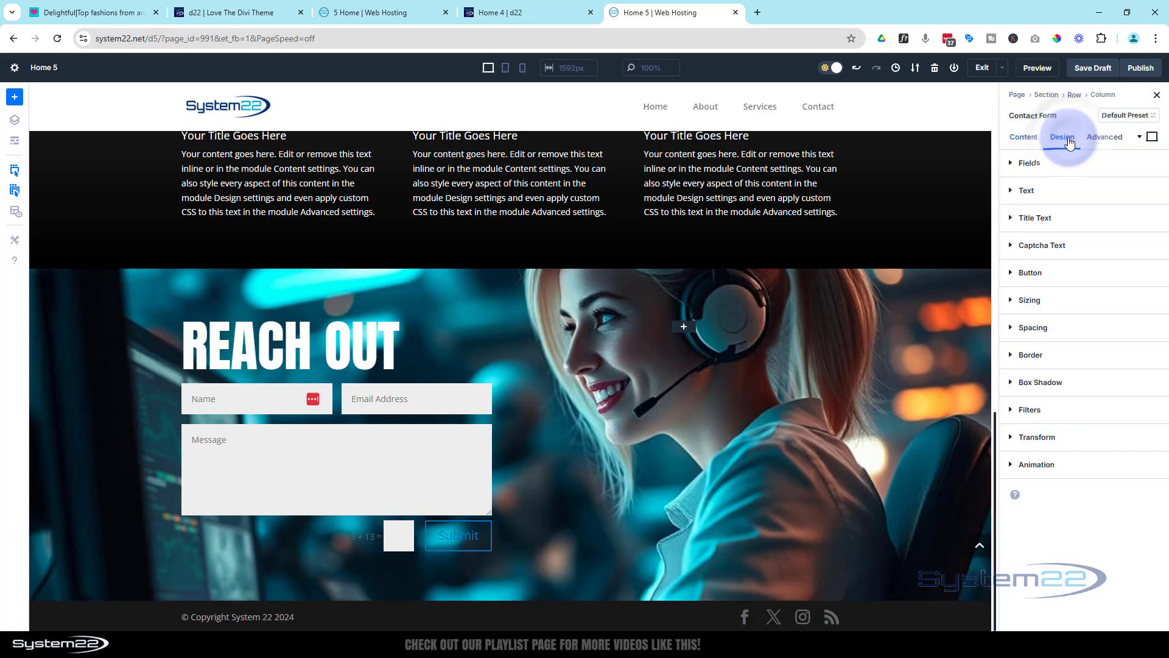
{"action": "left_click", "coordinate": [1068, 219]}
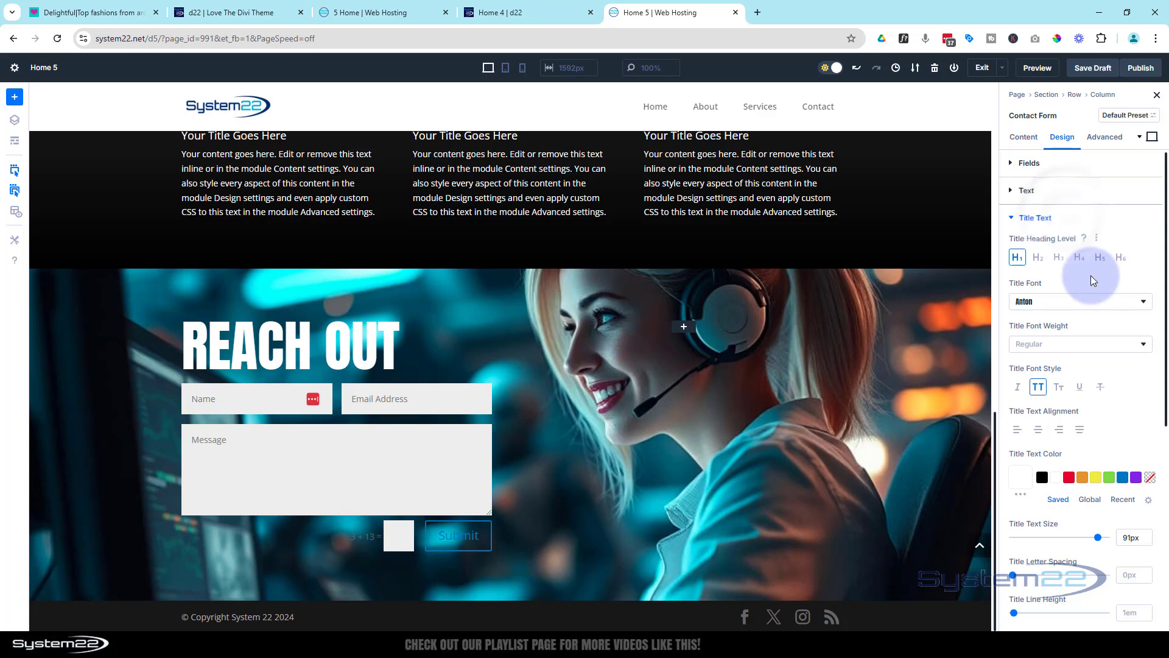
{"action": "scroll", "coordinate": [1139, 393], "scroll_direction": "down", "scroll_amount": 4}
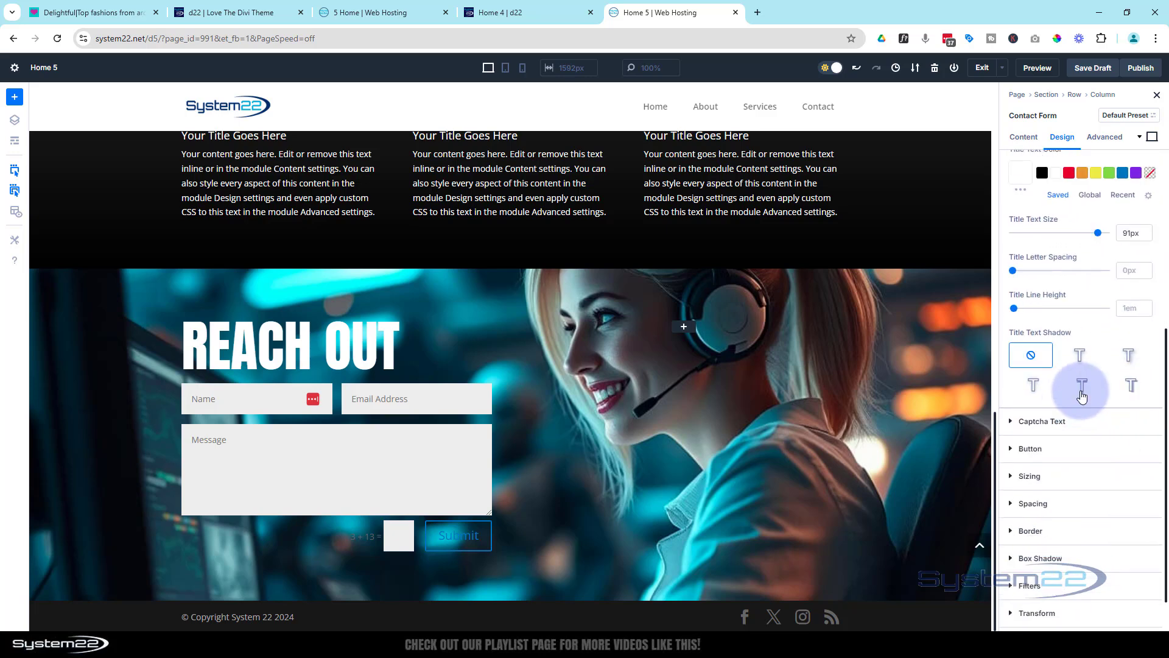
{"action": "left_click", "coordinate": [1133, 362]}
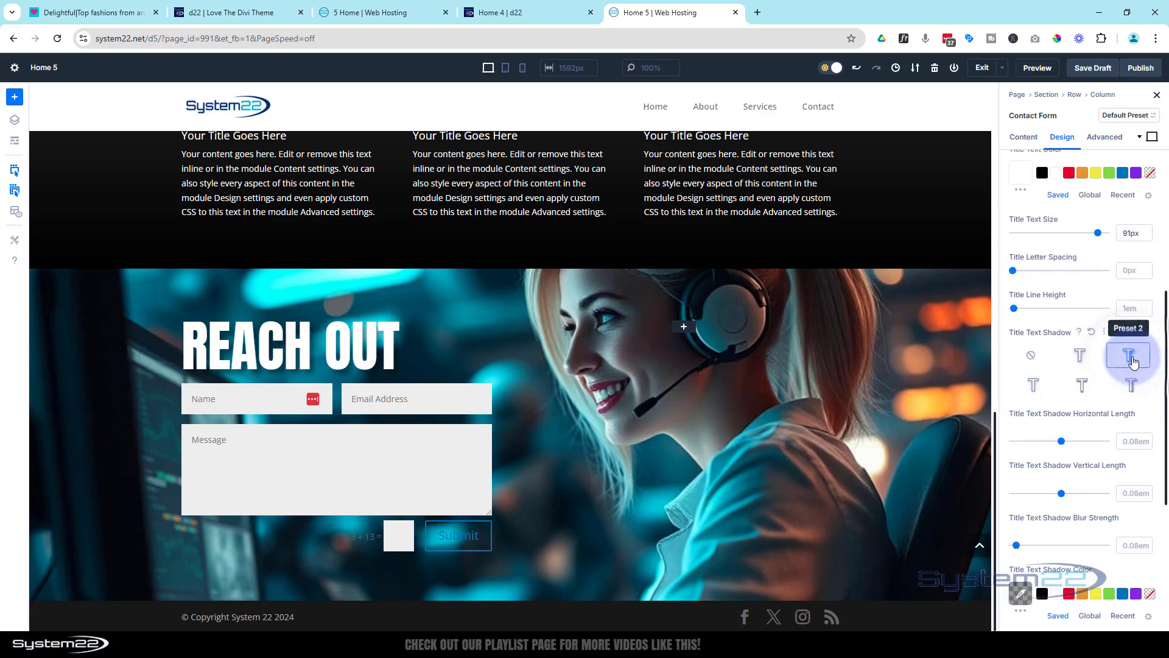
Set the title's text shadow color to semi-transparent blue, rgba(13,114,197,0.71)
{"action": "scroll", "coordinate": [1113, 488], "scroll_direction": "down", "scroll_amount": 2}
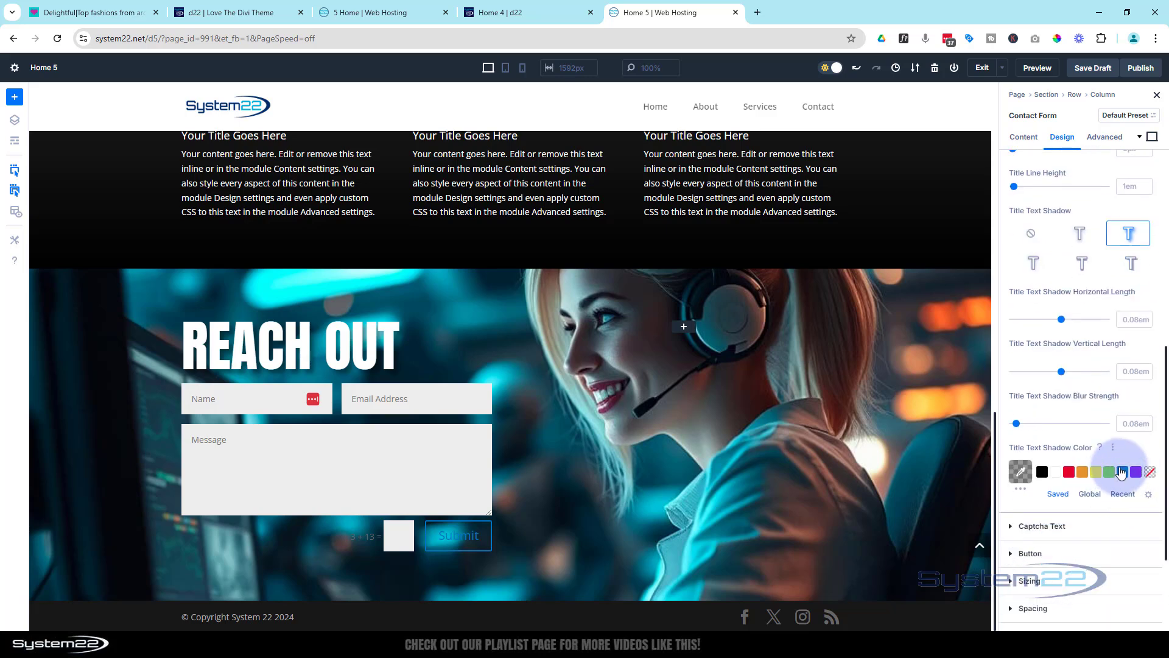
{"action": "left_click", "coordinate": [1122, 472]}
{"action": "left_click", "coordinate": [1021, 472]}
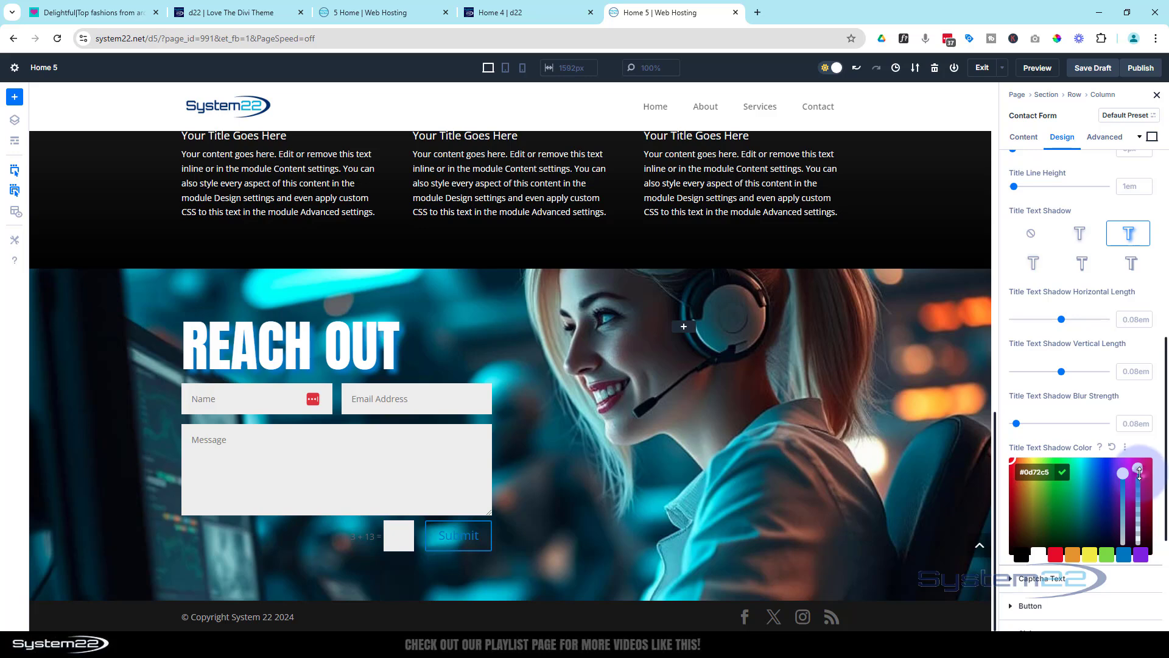
{"action": "left_click_drag", "start_coordinate": [1139, 472], "coordinate": [1138, 491]}
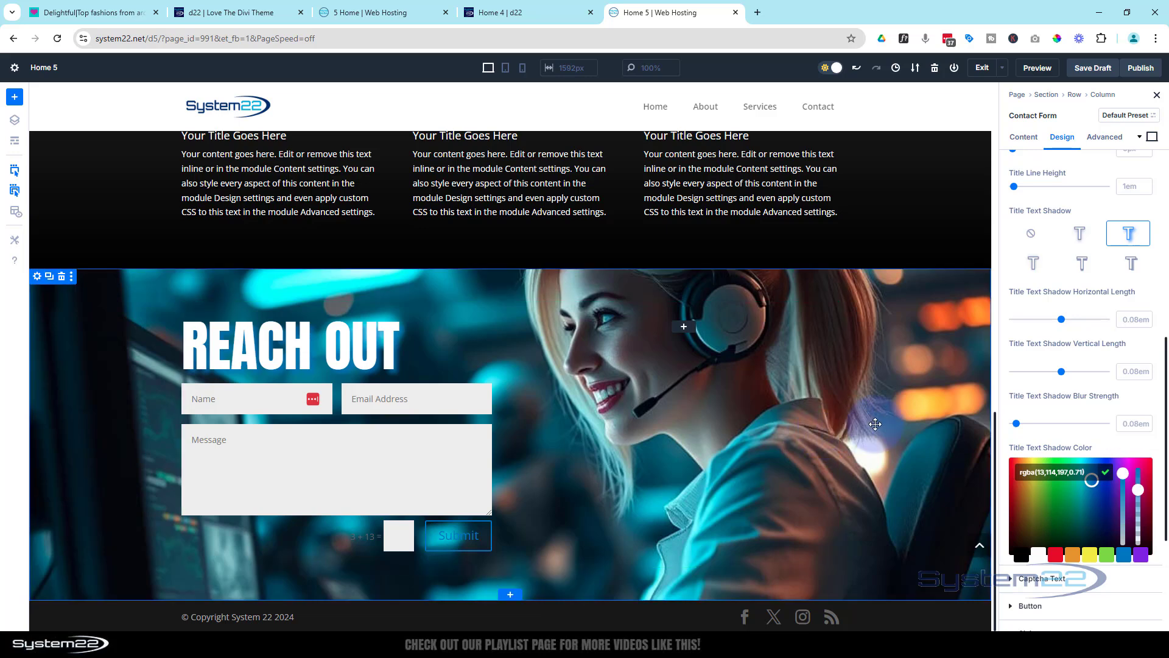
Make the contact form's field backgrounds transparent and set the field text color to white
{"action": "scroll", "coordinate": [1040, 304], "scroll_direction": "up", "scroll_amount": 5}
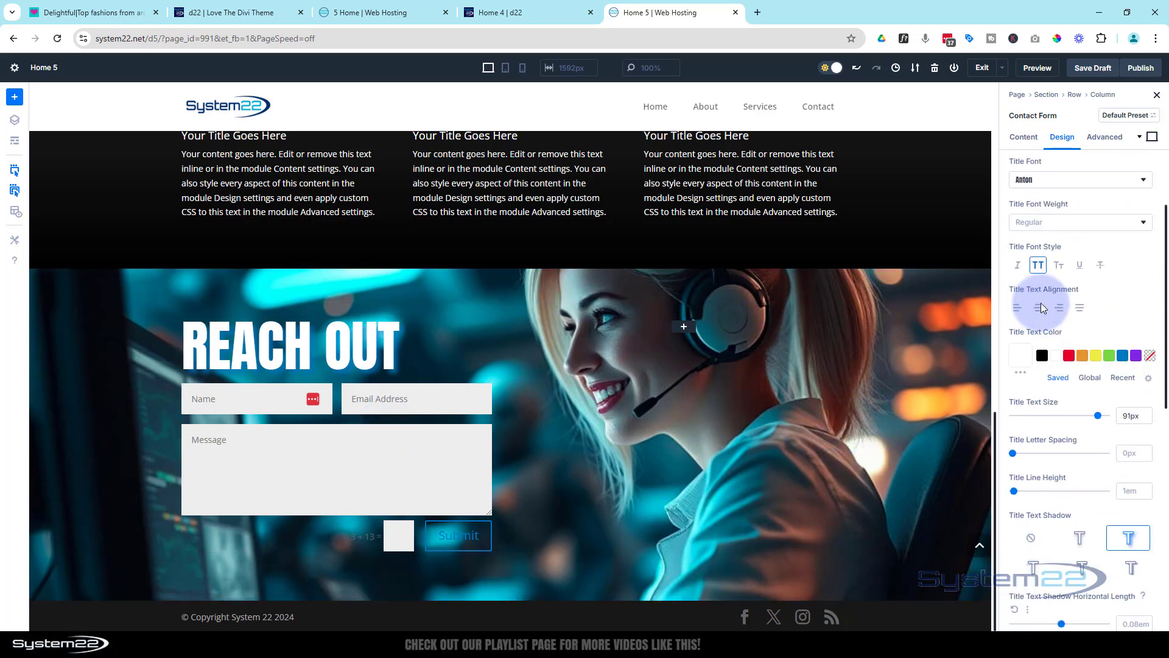
{"action": "scroll", "coordinate": [1040, 303], "scroll_direction": "up", "scroll_amount": 2}
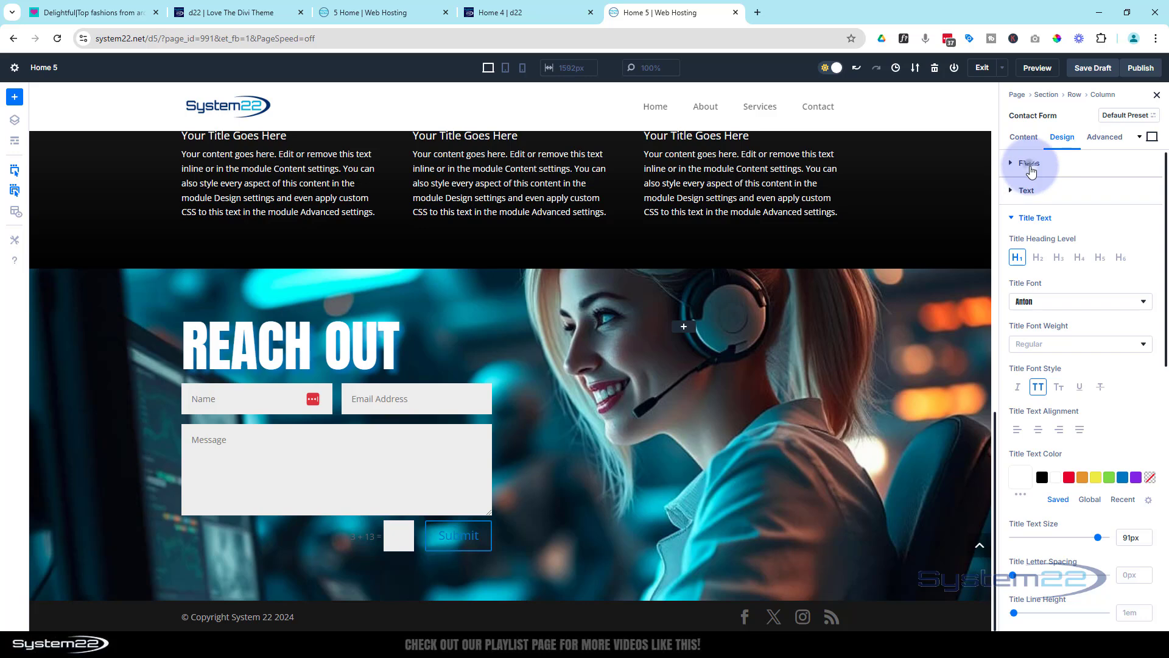
{"action": "left_click", "coordinate": [1029, 165]}
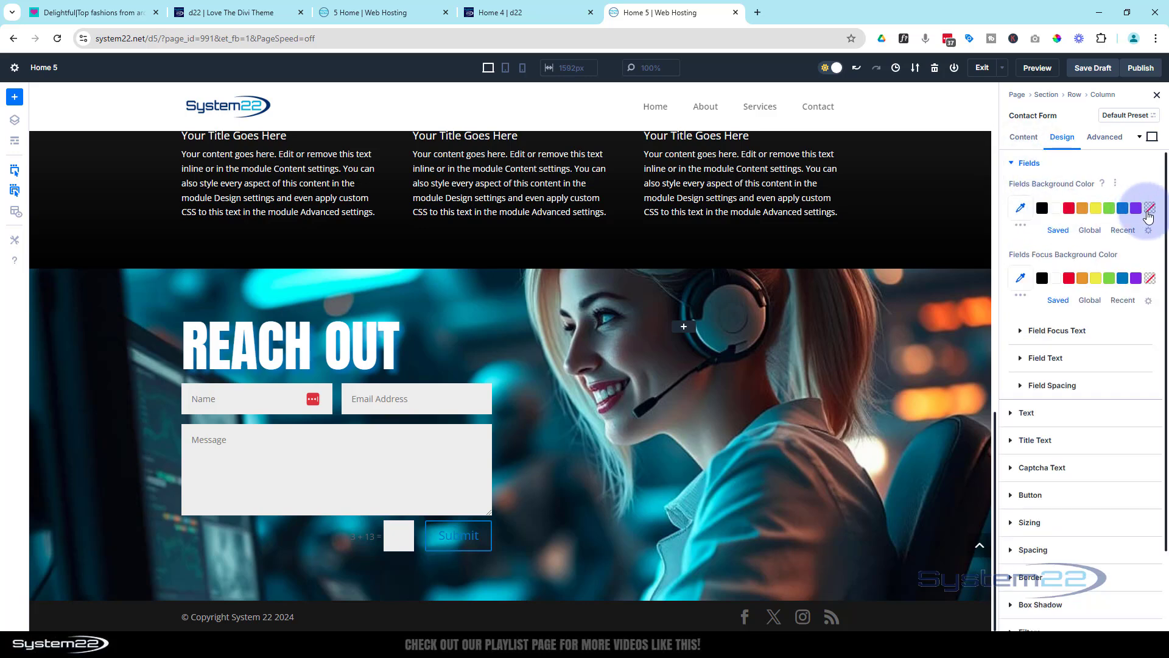
{"action": "left_click", "coordinate": [1150, 211]}
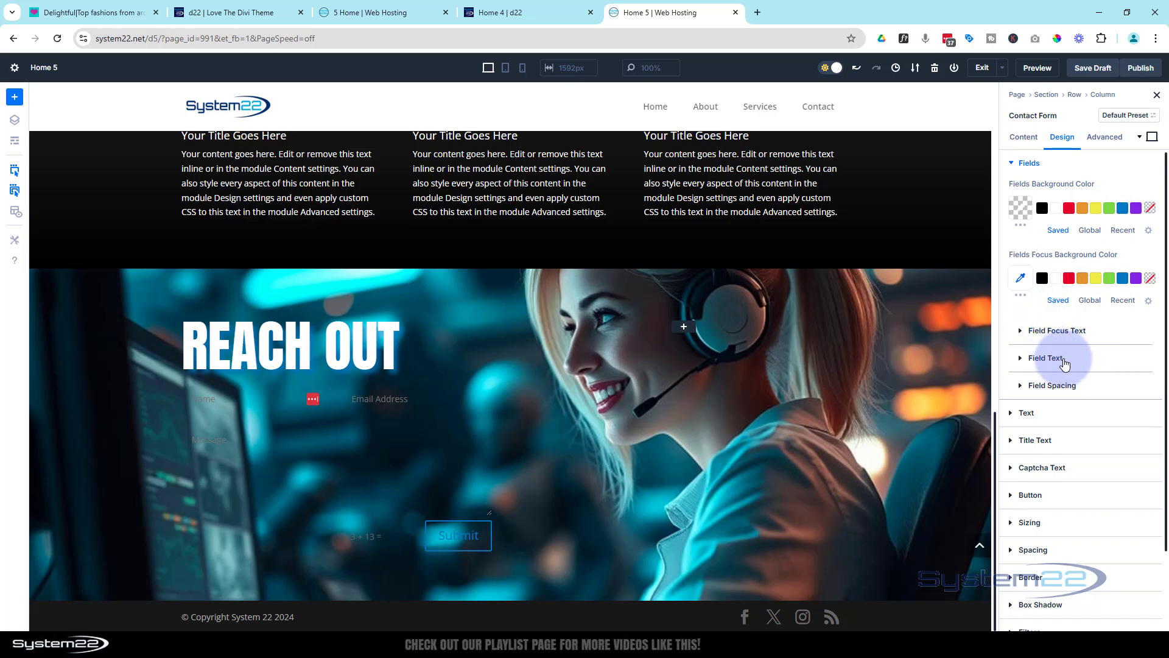
{"action": "left_click", "coordinate": [1064, 362]}
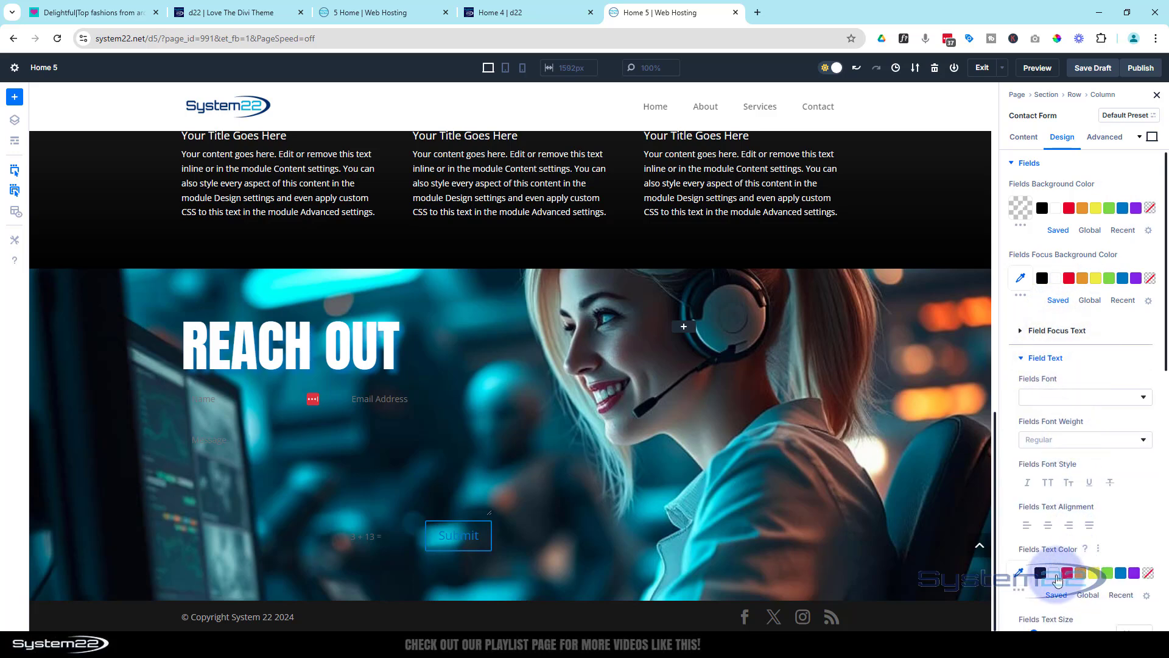
{"action": "left_click", "coordinate": [1056, 576]}
Give the contact form's input fields a white border 2px wide
{"action": "scroll", "coordinate": [1043, 463], "scroll_direction": "down", "scroll_amount": 3}
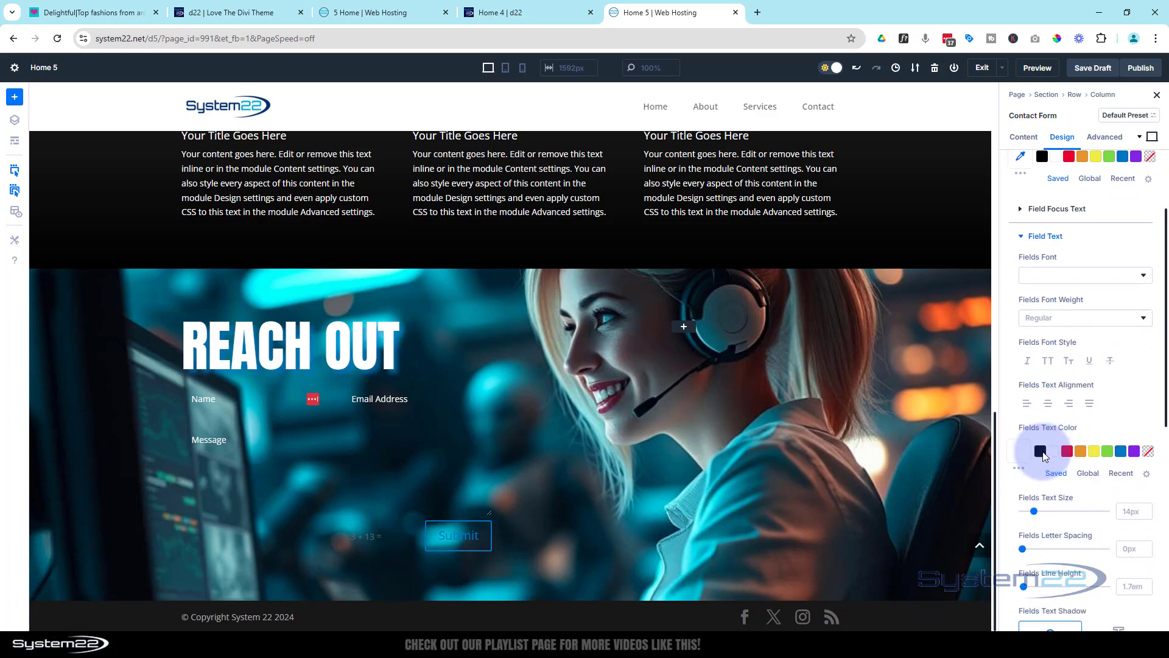
{"action": "scroll", "coordinate": [1042, 453], "scroll_direction": "down", "scroll_amount": 6}
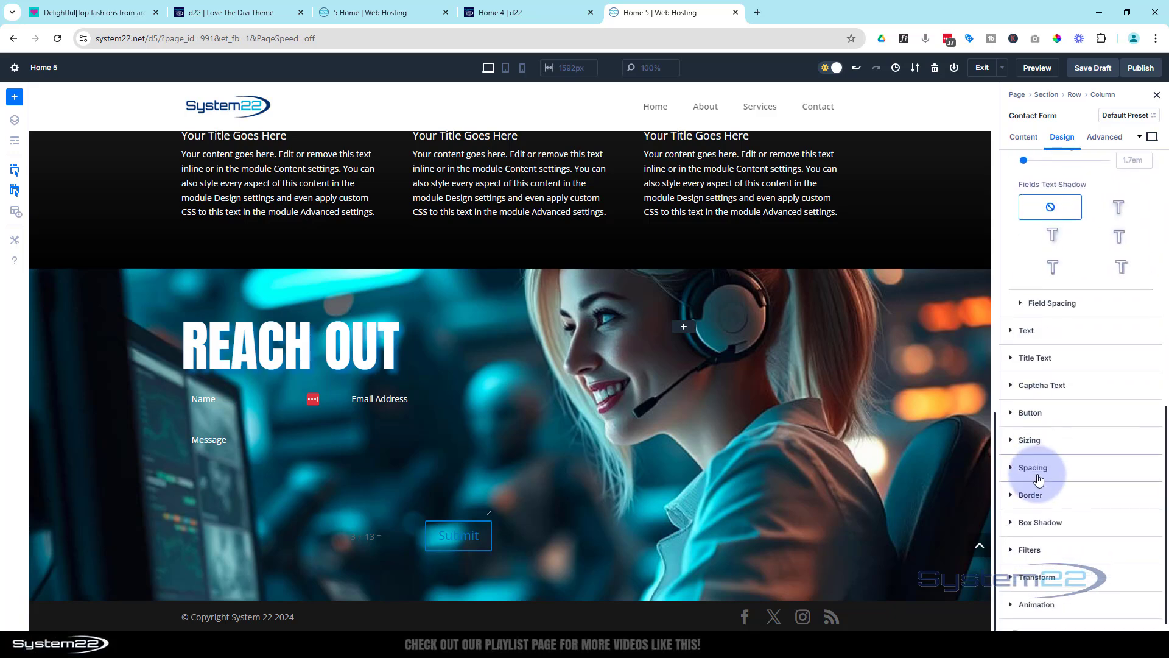
{"action": "left_click", "coordinate": [1035, 496]}
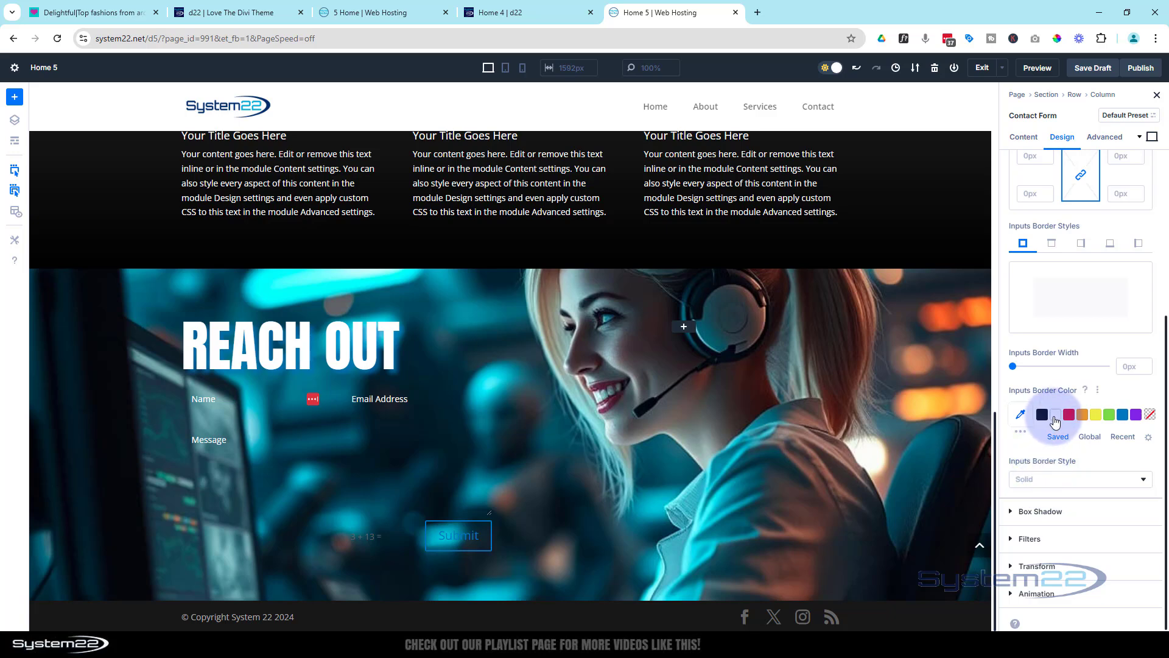
{"action": "left_click", "coordinate": [1056, 420]}
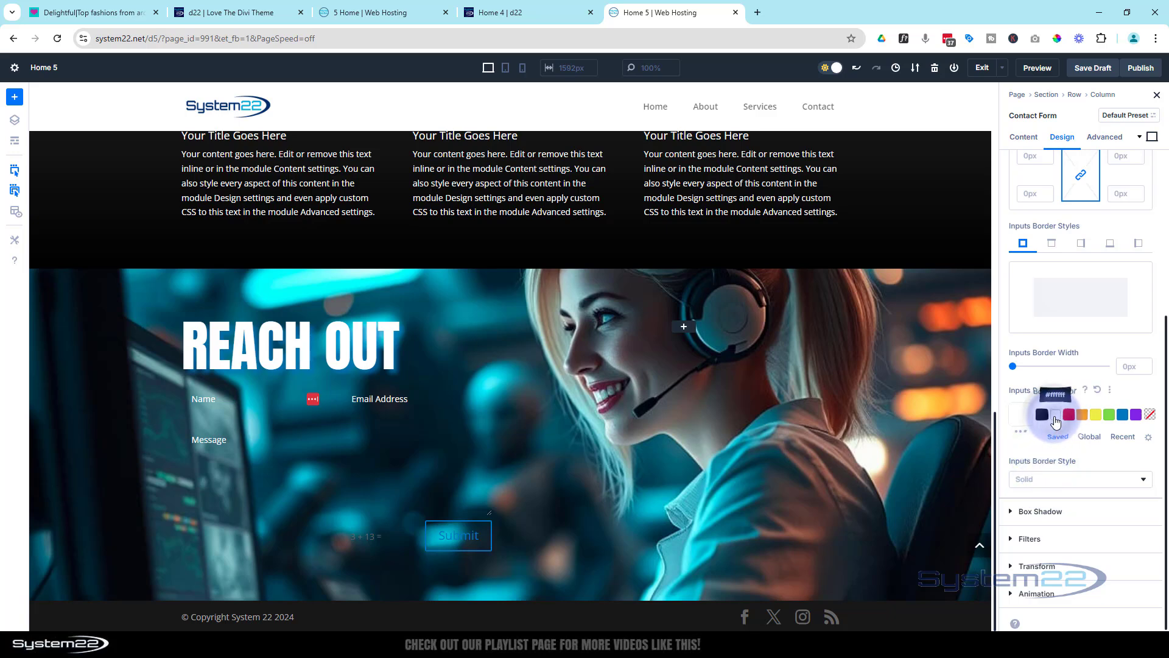
{"action": "left_click", "coordinate": [1148, 366]}
{"action": "left_click", "coordinate": [1148, 366]}
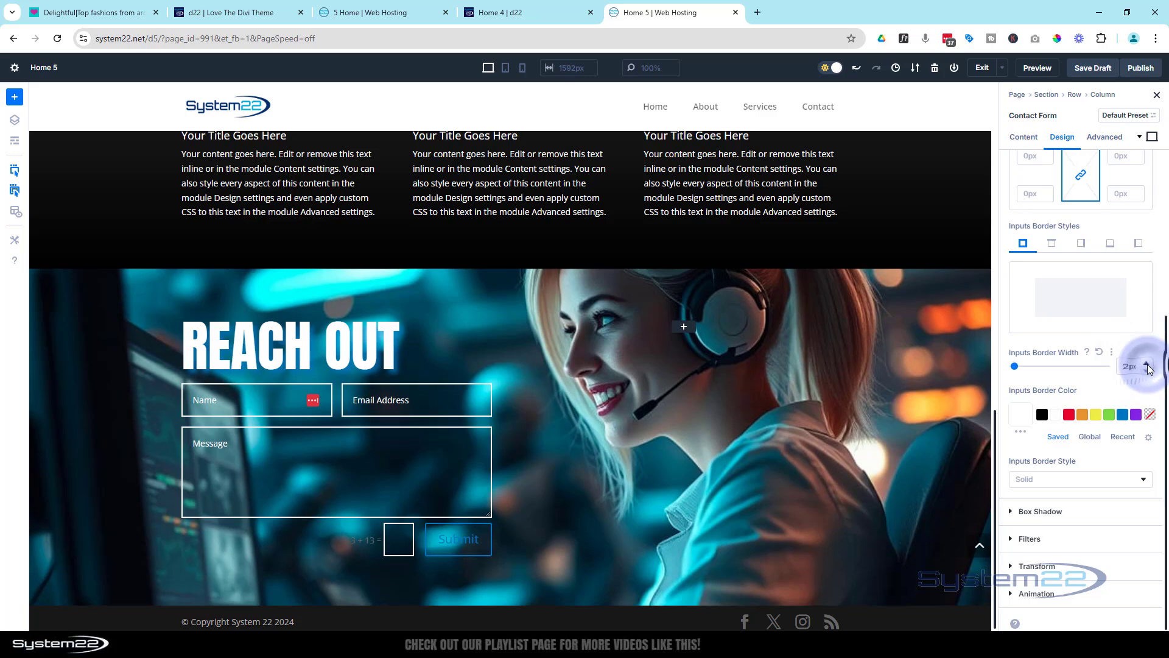
Round all four corners of the contact form's input borders to a 20px radius
{"action": "scroll", "coordinate": [1035, 275], "scroll_direction": "up", "scroll_amount": 2}
{"action": "left_click", "coordinate": [1034, 276]}
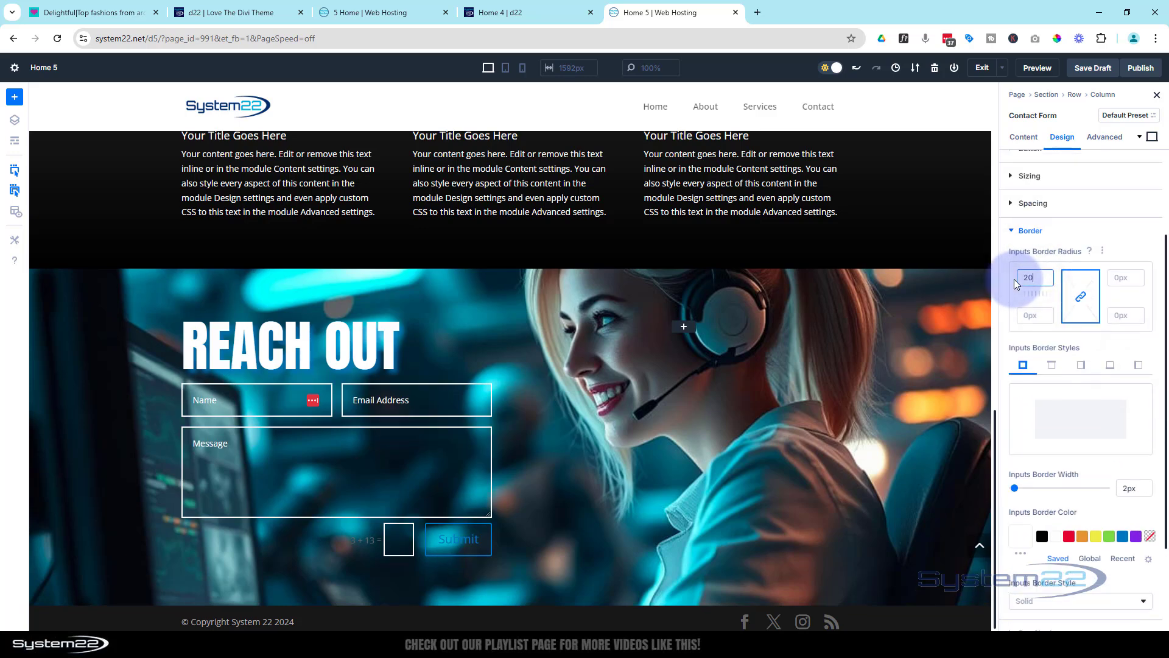
{"action": "type", "text": "20"}
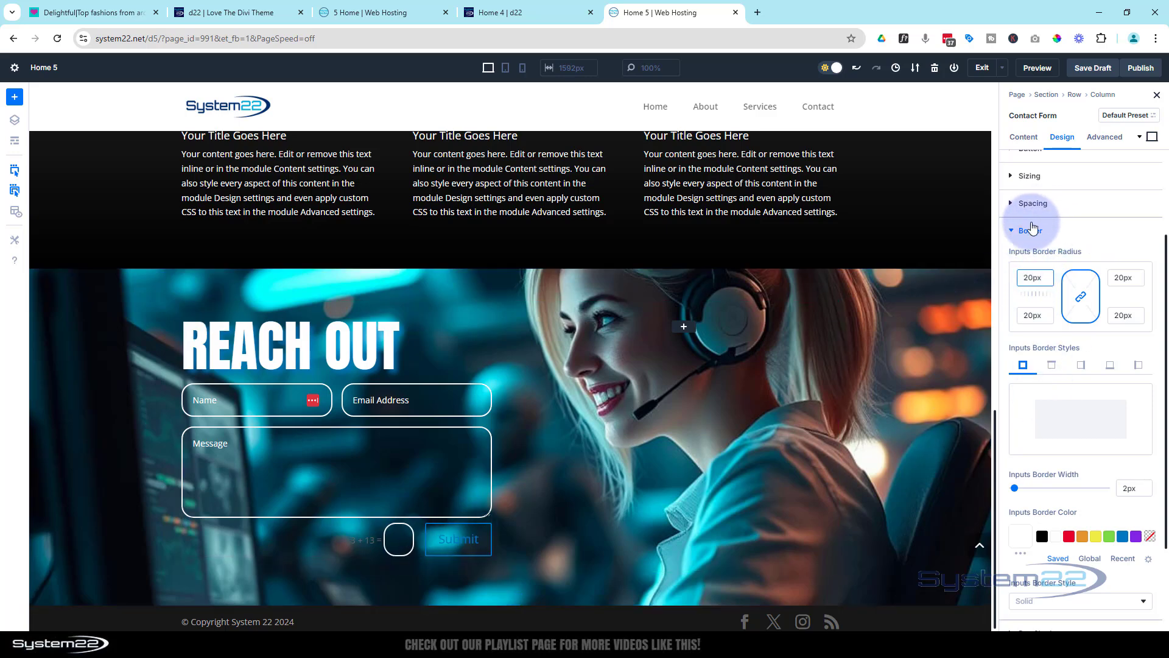
{"action": "left_click", "coordinate": [1012, 232]}
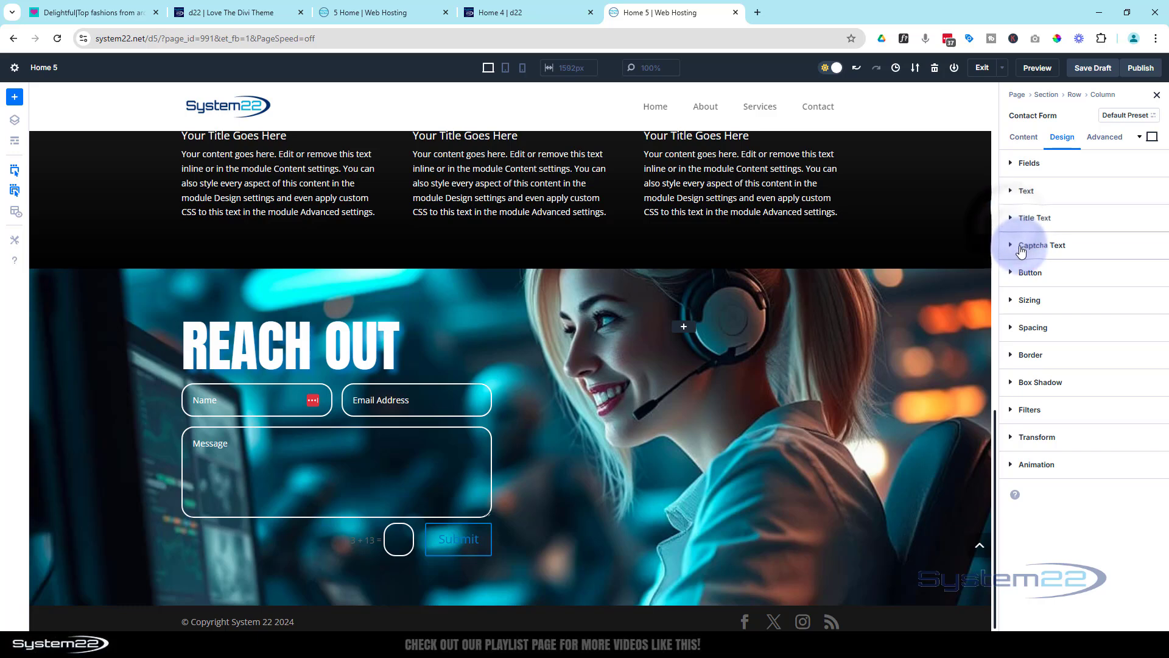
Set the contact form's captcha text color to white, #ffffff
{"action": "left_click", "coordinate": [1016, 244]}
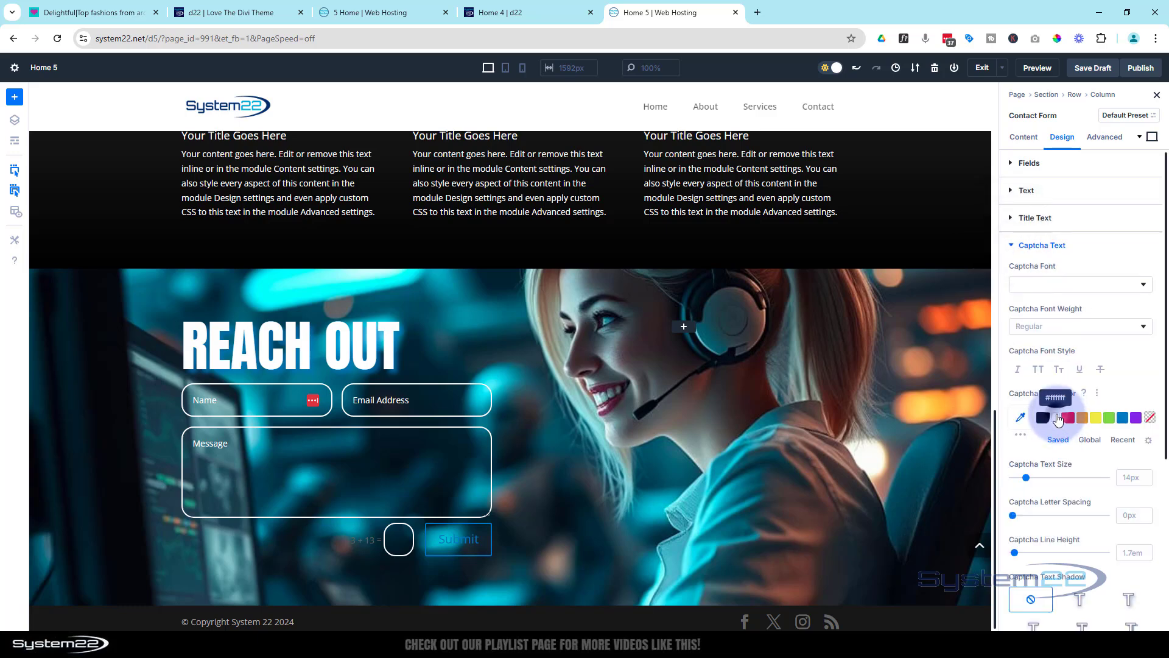
{"action": "left_click", "coordinate": [1058, 418]}
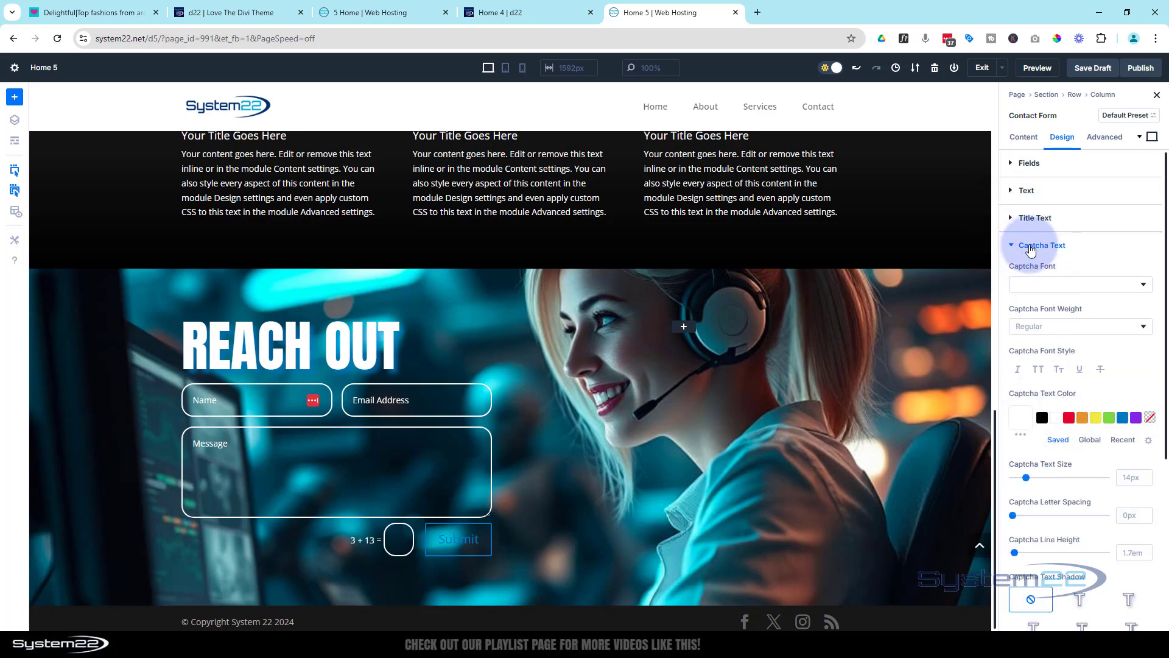
{"action": "left_click", "coordinate": [1030, 246]}
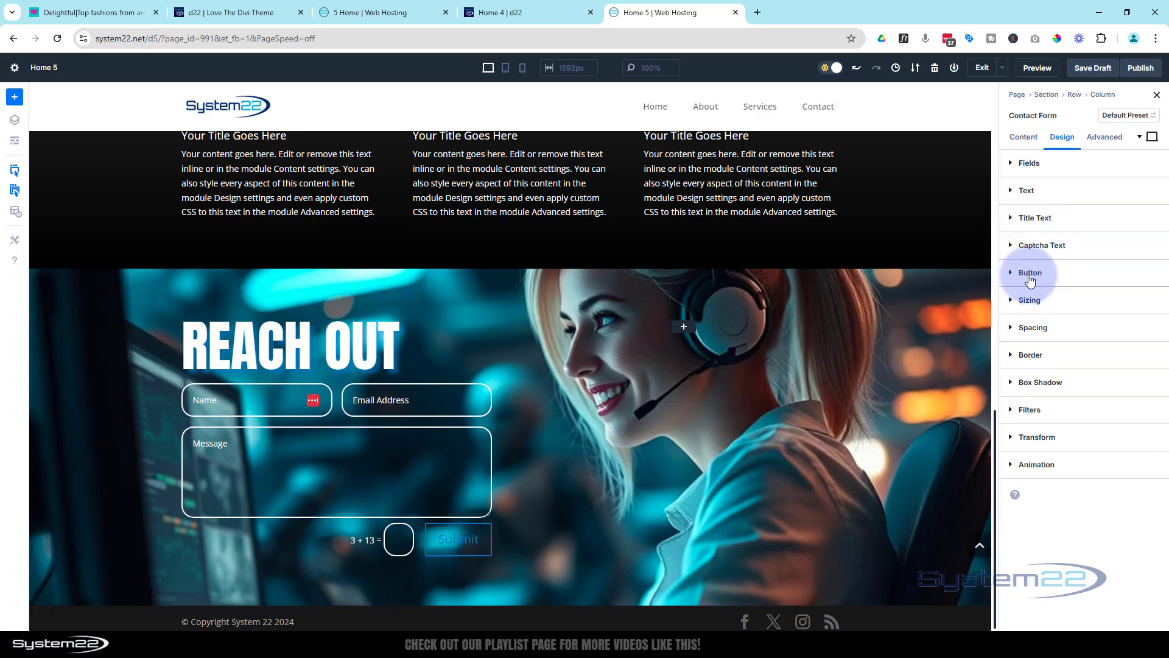
Enable custom styles for the contact form's Submit button and set its text color to white, #ffffff
{"action": "left_click", "coordinate": [1029, 279]}
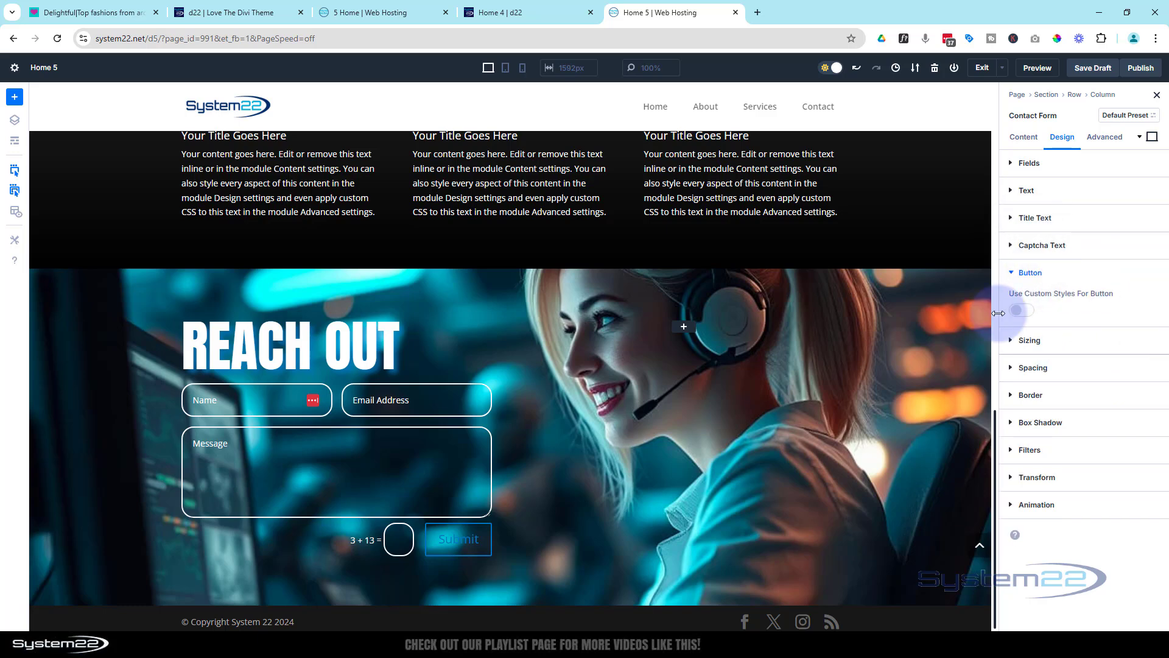
{"action": "left_click", "coordinate": [1022, 310]}
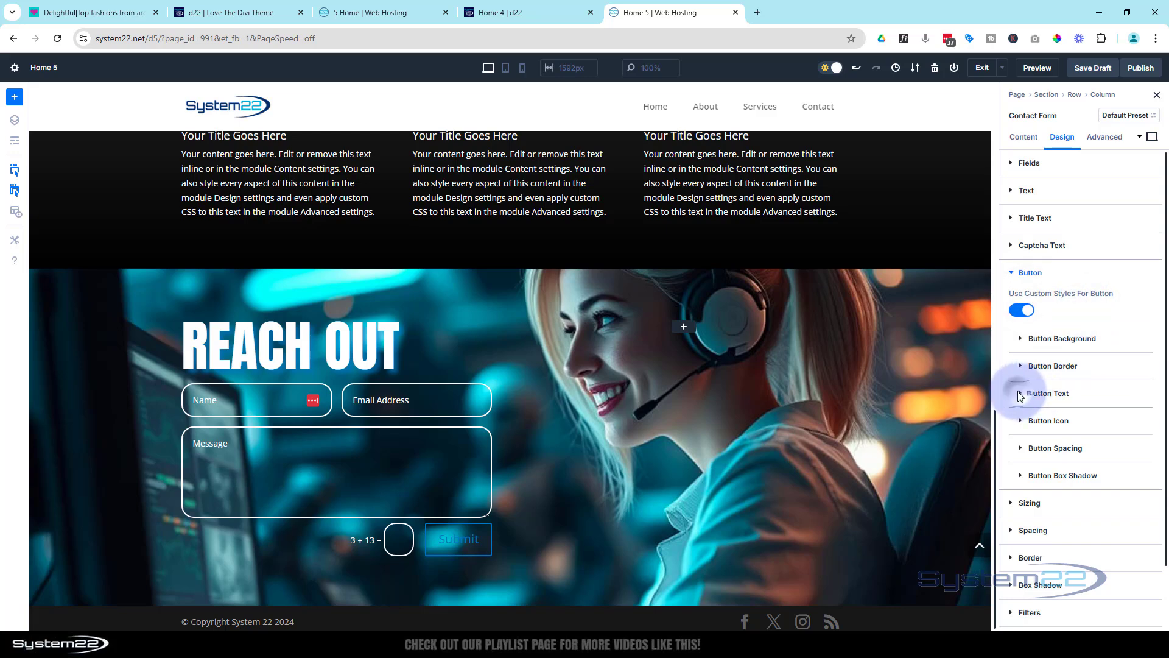
{"action": "left_click", "coordinate": [1035, 396]}
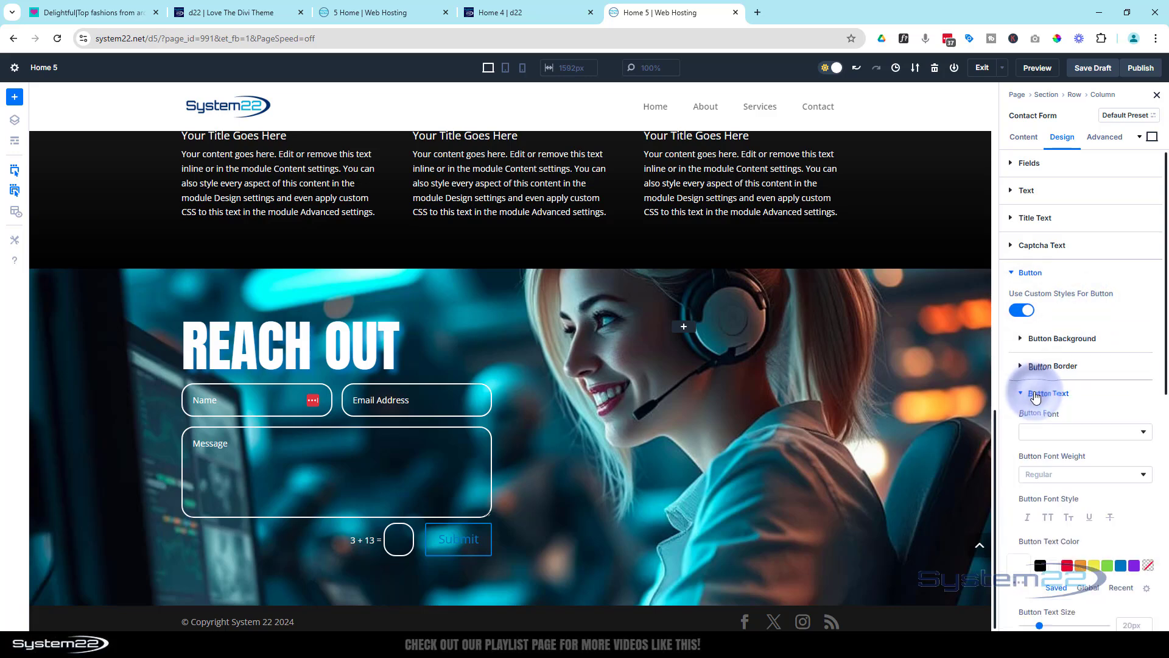
{"action": "left_click", "coordinate": [1054, 569]}
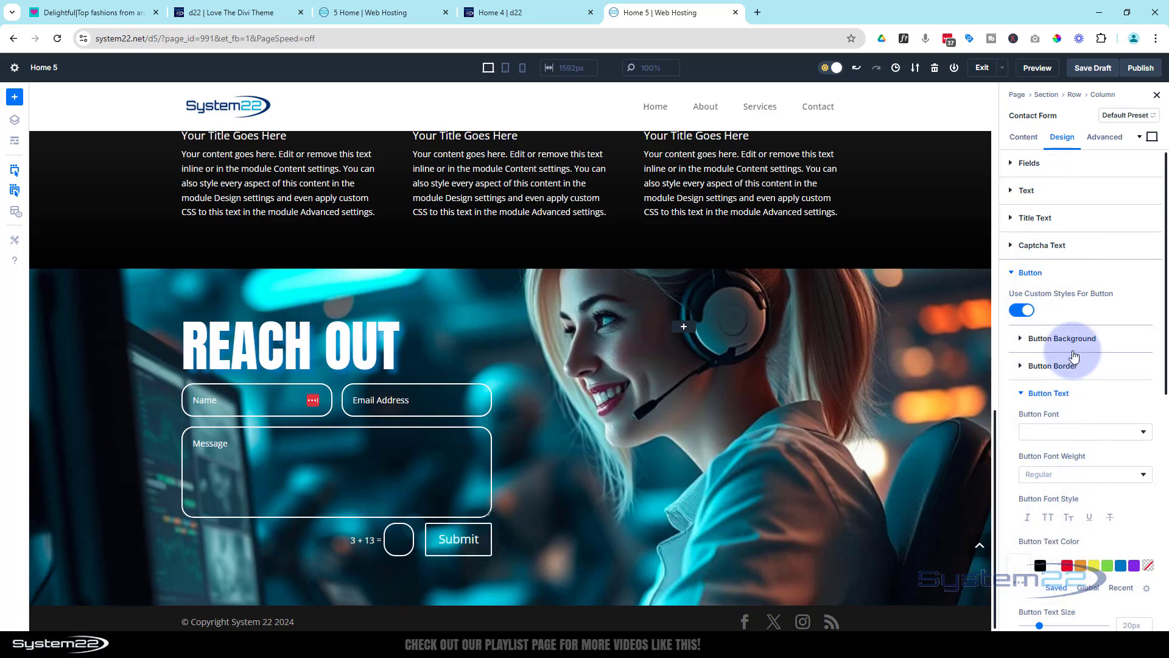
Set the Submit button's text to the Anton font in uppercase and its border radius to 20px on all corners
{"action": "scroll", "coordinate": [1074, 356], "scroll_direction": "down", "scroll_amount": 4}
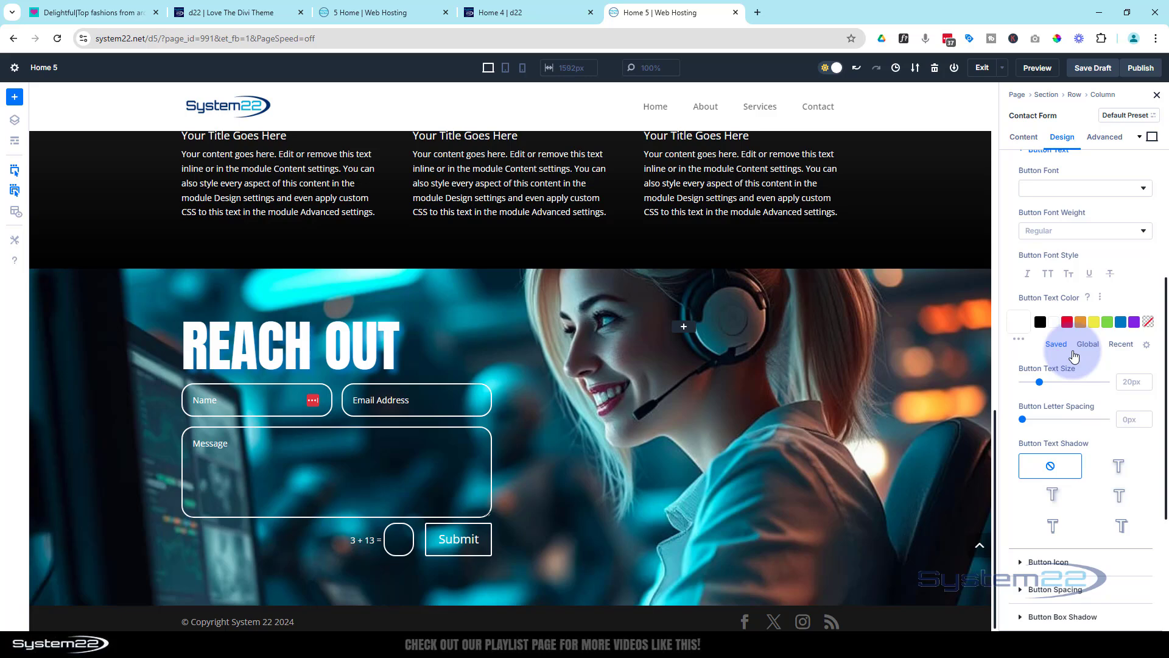
{"action": "scroll", "coordinate": [1075, 356], "scroll_direction": "up", "scroll_amount": 2}
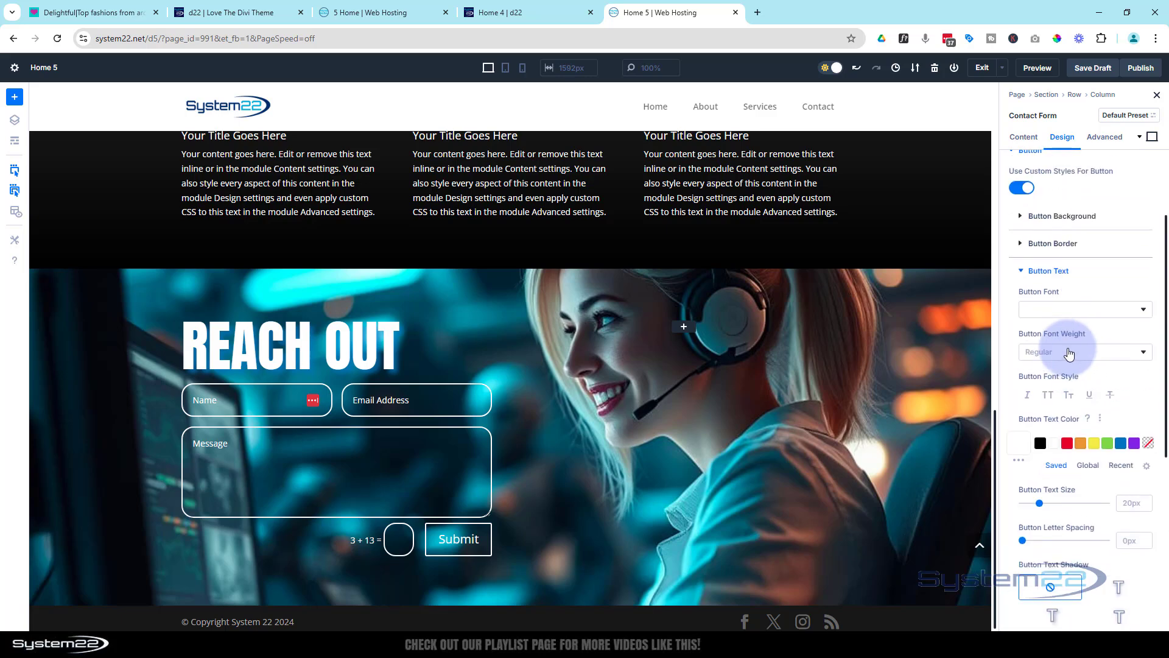
{"action": "left_click", "coordinate": [1038, 317]}
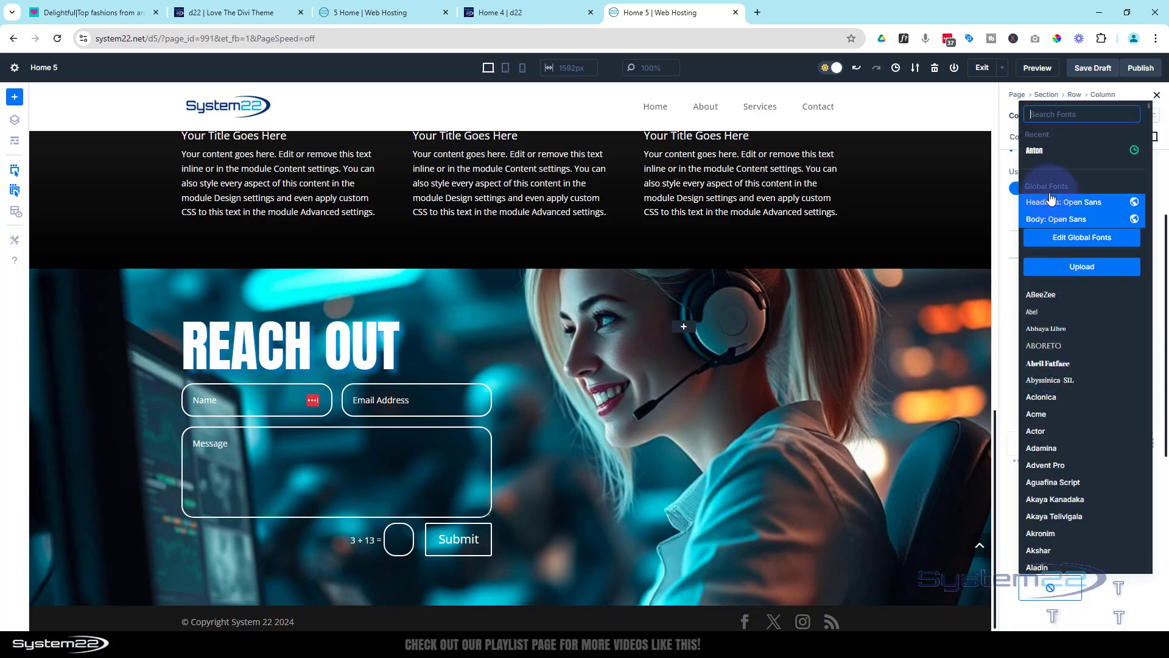
{"action": "left_click", "coordinate": [1044, 153]}
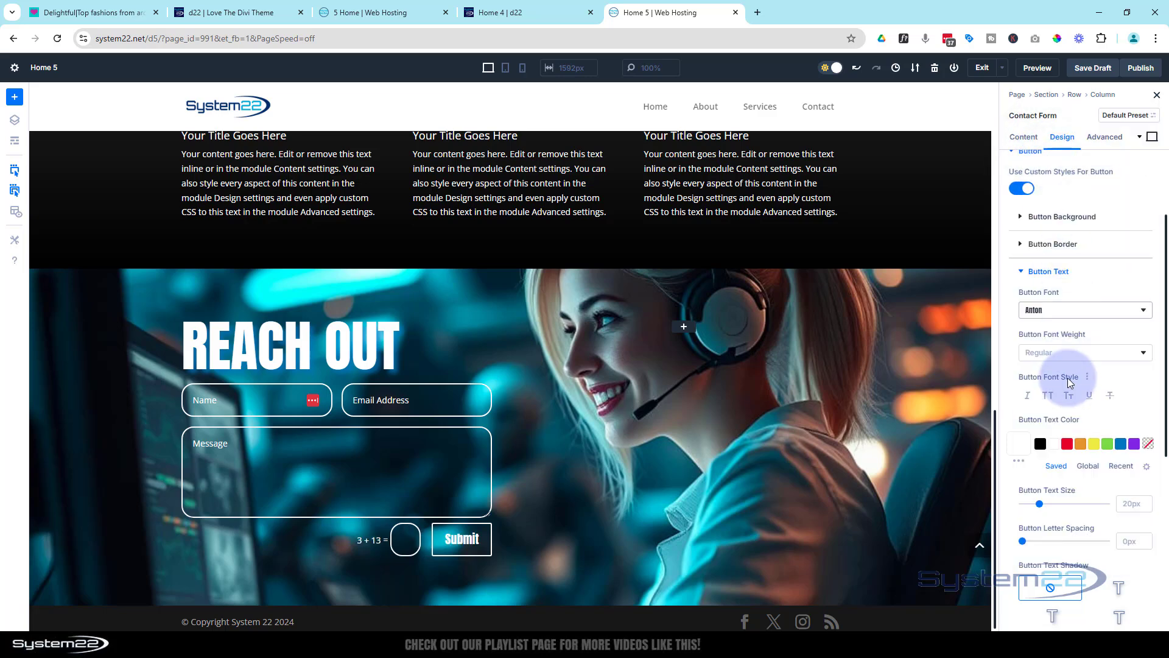
{"action": "left_click", "coordinate": [1048, 396]}
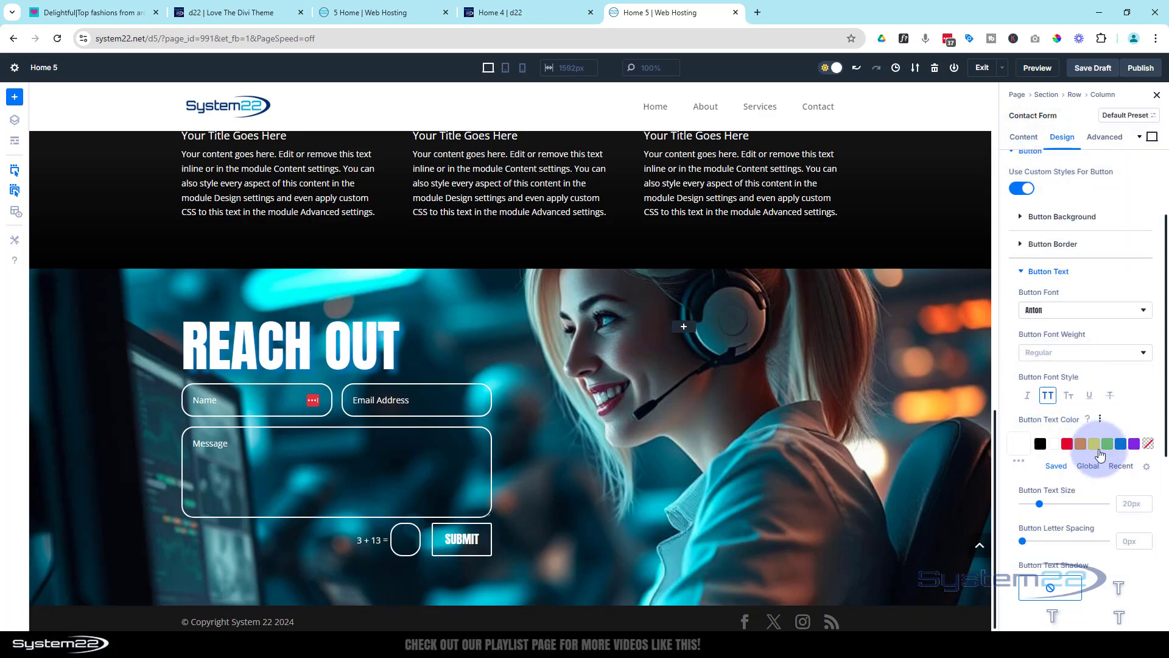
{"action": "left_click", "coordinate": [1023, 246]}
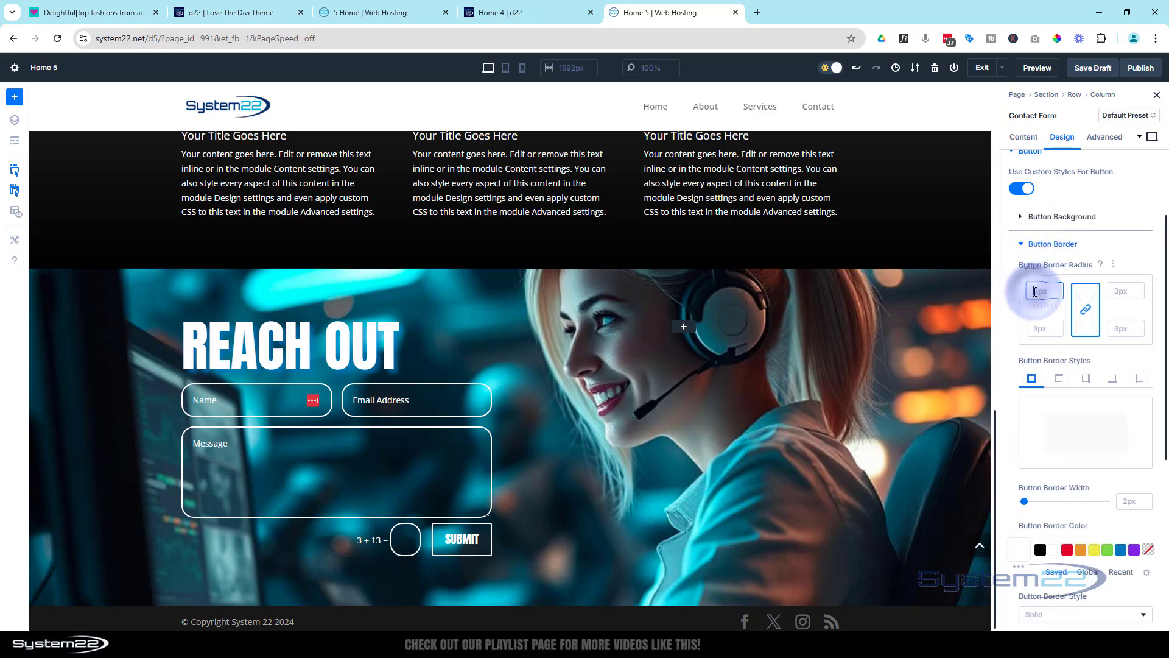
{"action": "type", "text": "20"}
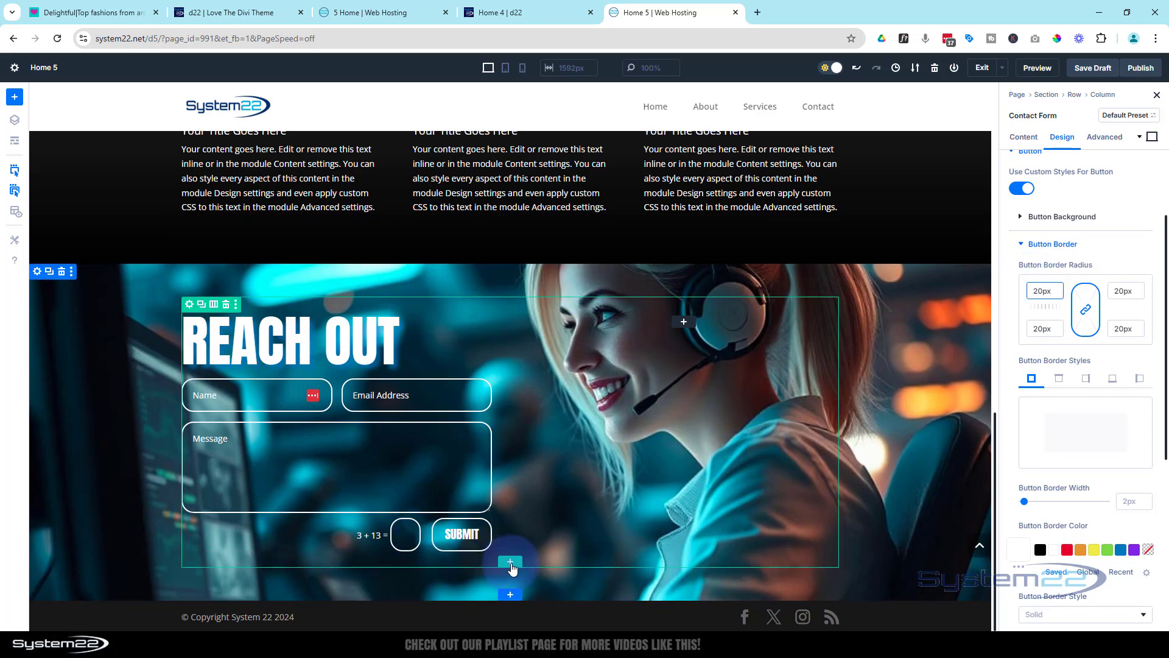
Add a single-column row below the contact form with a Heading module containing the contact phone number
{"action": "left_click", "coordinate": [510, 564]}
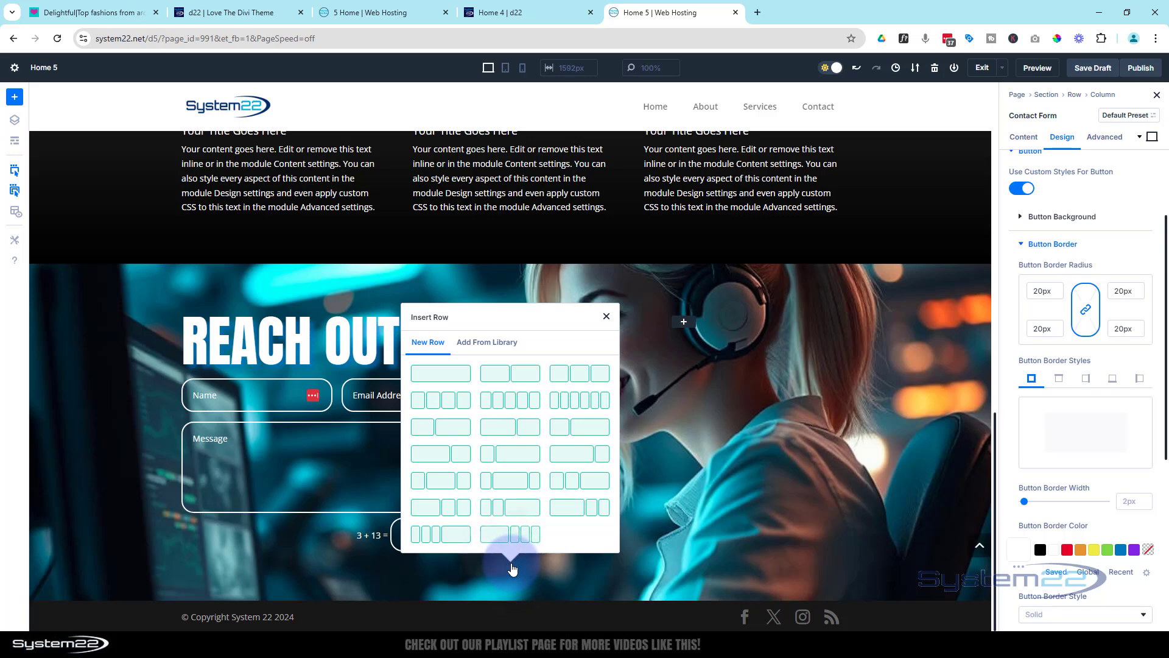
{"action": "left_click", "coordinate": [442, 374]}
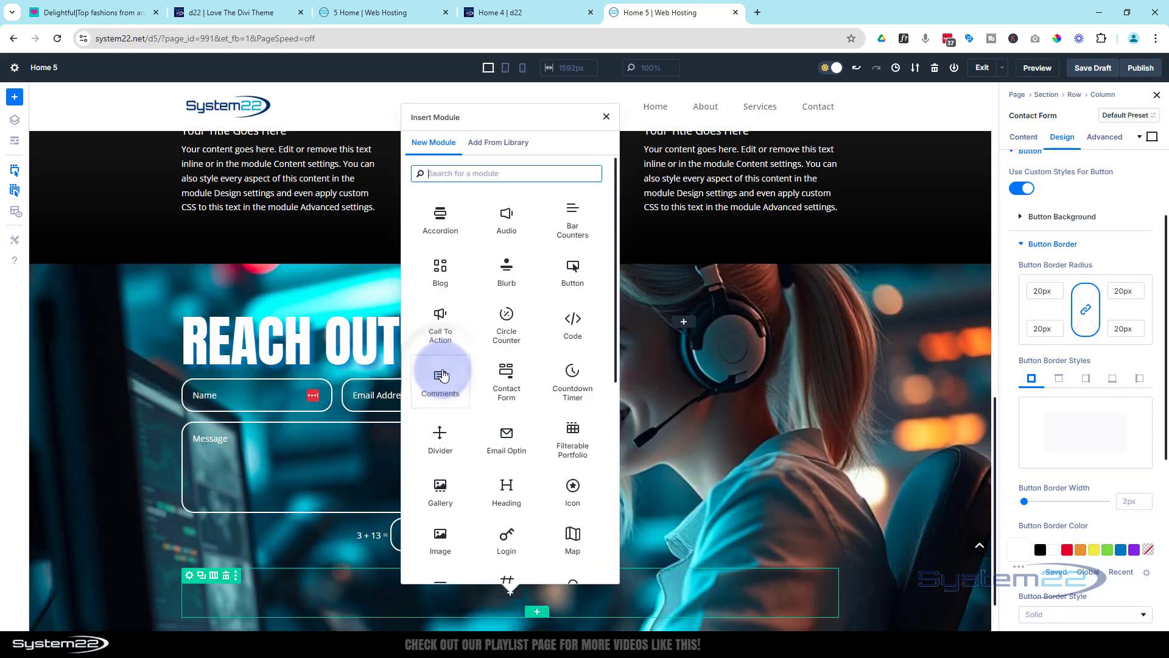
{"action": "scroll", "coordinate": [494, 384], "scroll_direction": "down", "scroll_amount": 1}
{"action": "scroll", "coordinate": [500, 383], "scroll_direction": "down", "scroll_amount": 2}
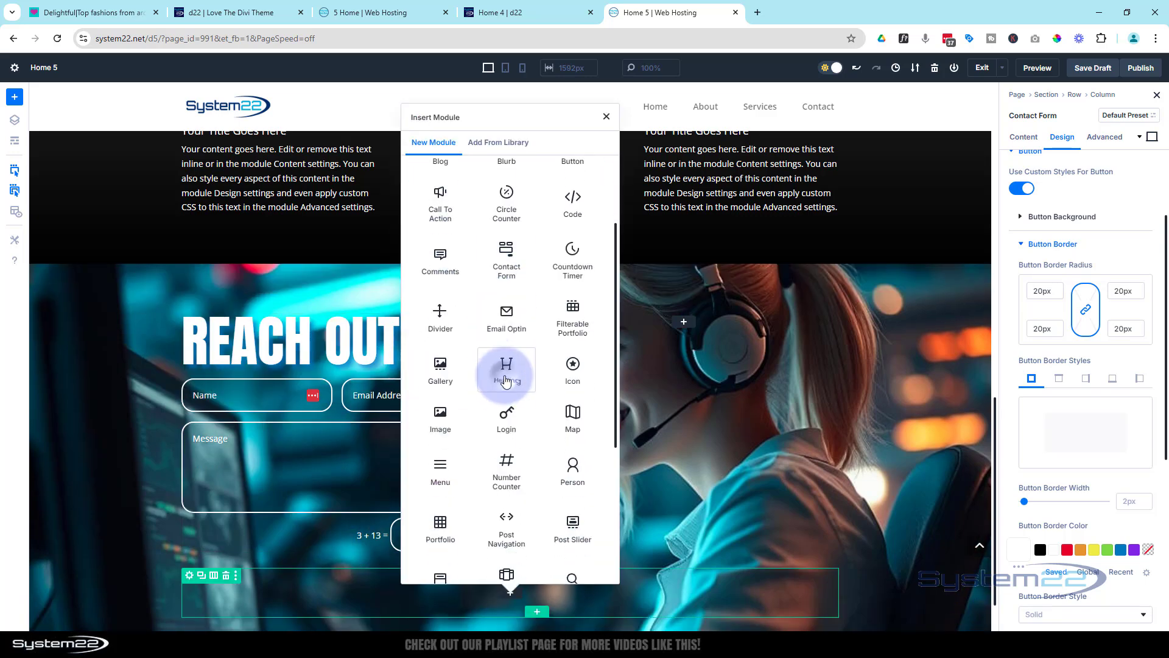
{"action": "left_click", "coordinate": [505, 373]}
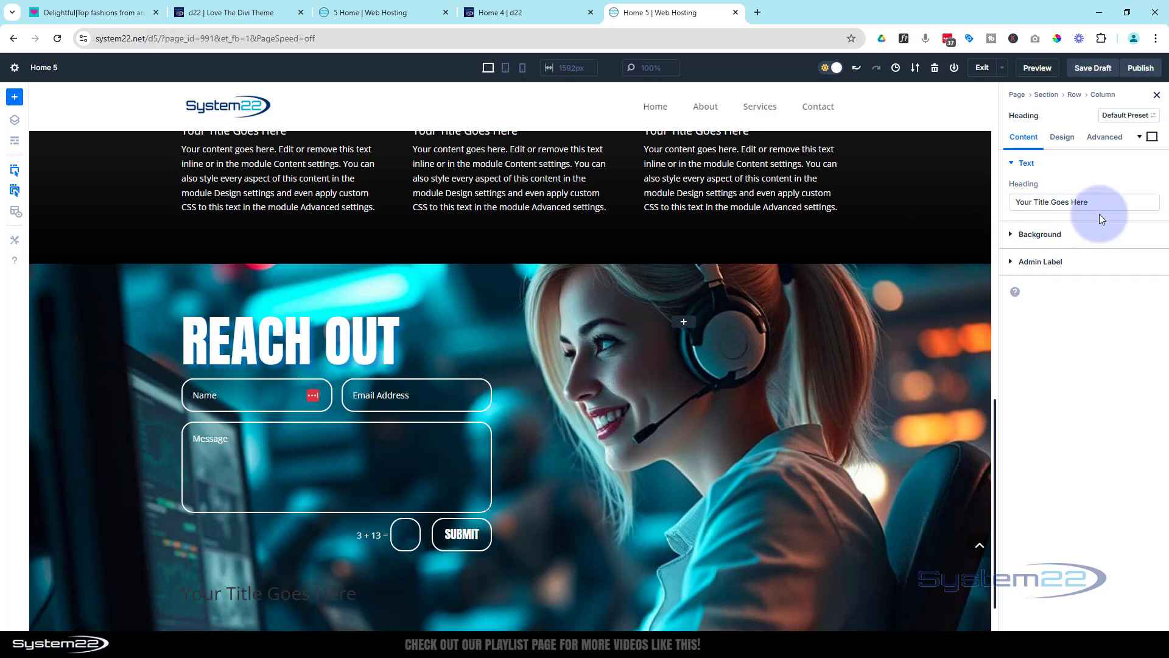
{"action": "left_click_drag", "start_coordinate": [1096, 201], "coordinate": [987, 209]}
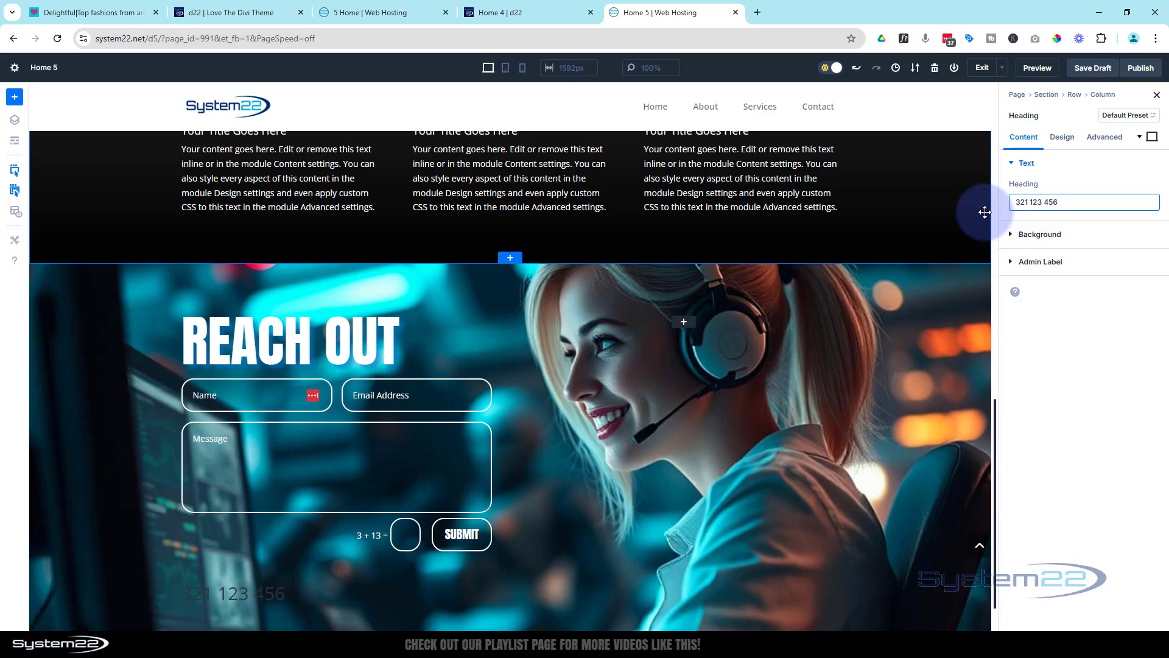
Set the phone number heading to level H2 with the Anton font in uppercase
{"action": "left_click", "coordinate": [1065, 138]}
{"action": "left_click", "coordinate": [1063, 188]}
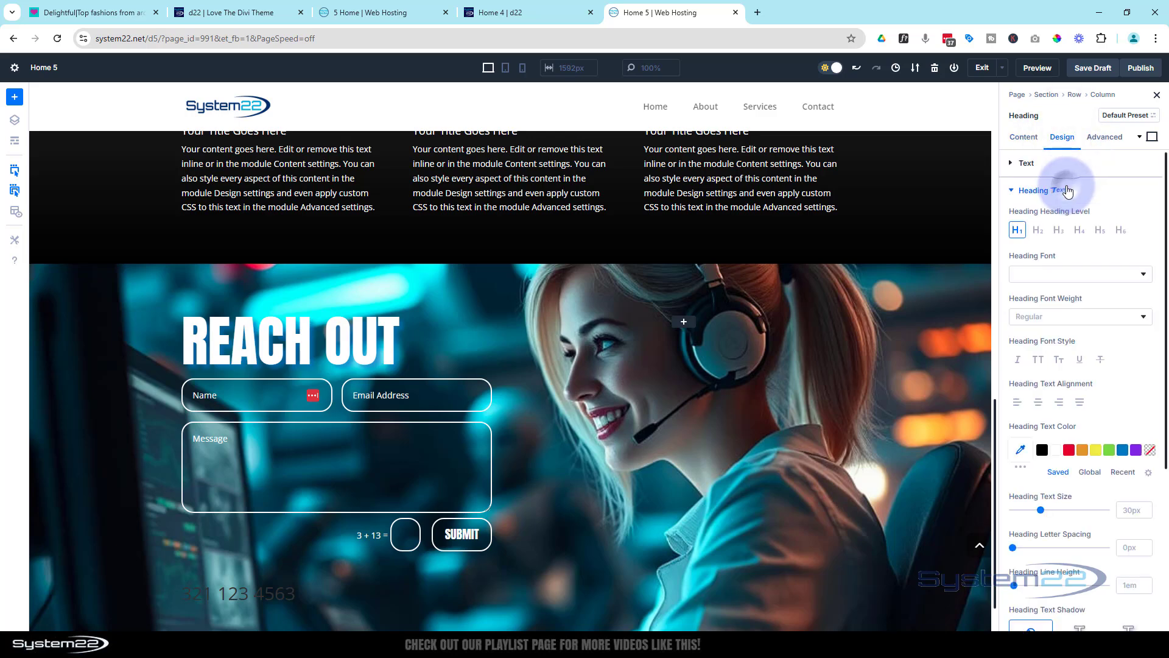
{"action": "left_click", "coordinate": [1038, 231]}
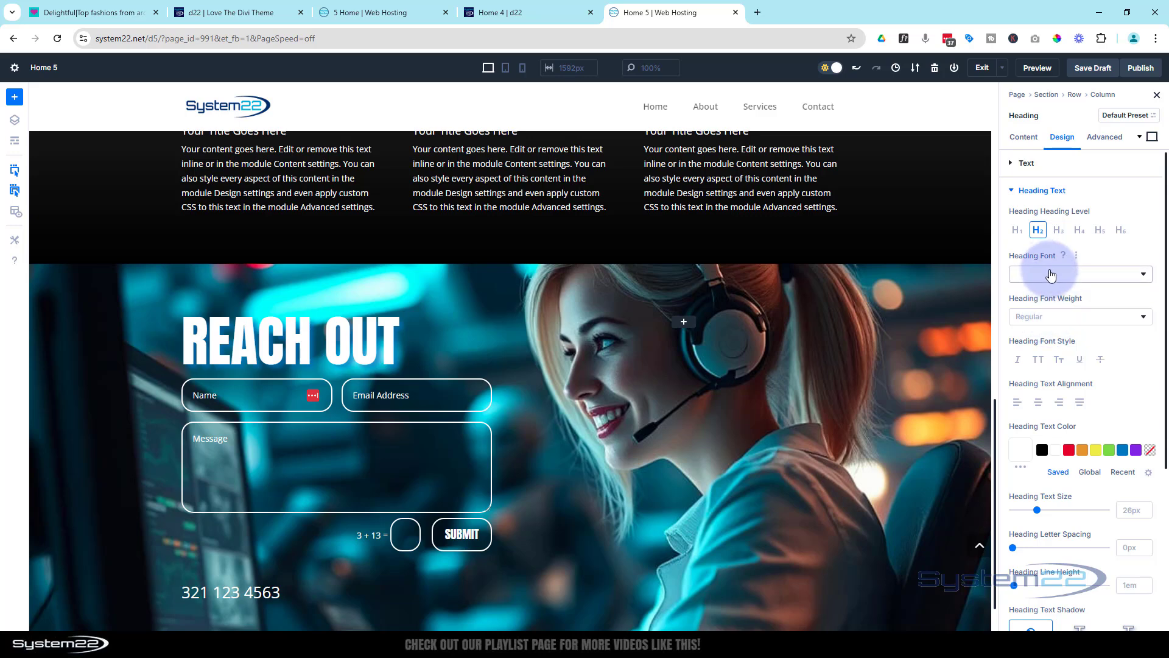
{"action": "left_click", "coordinate": [1051, 276]}
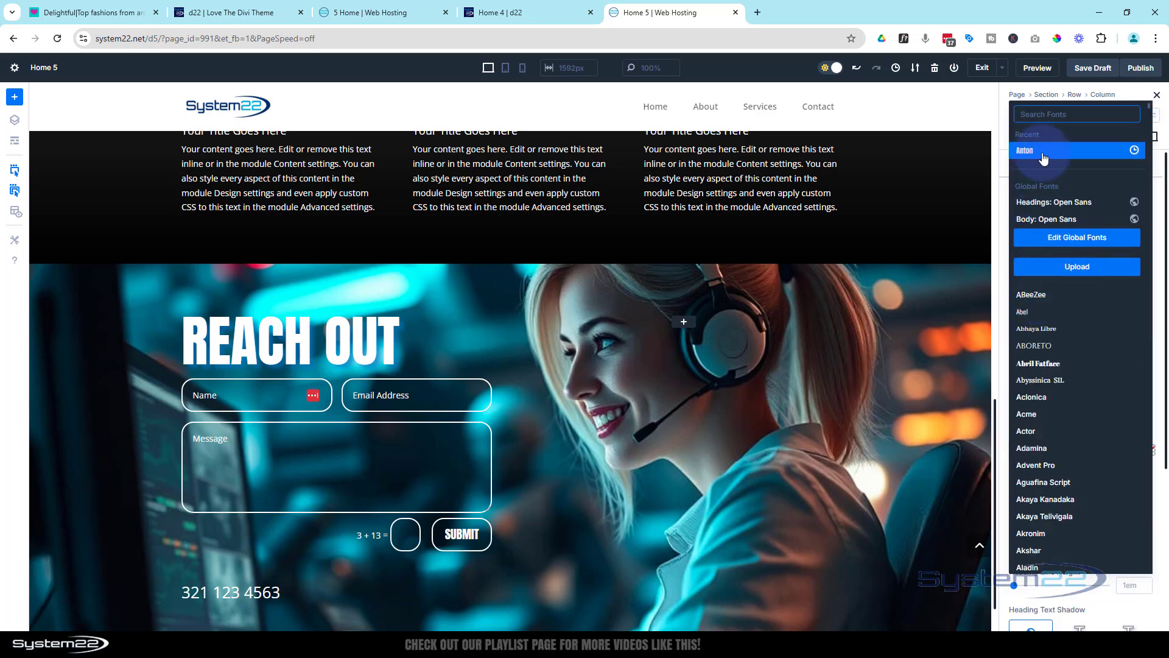
{"action": "left_click", "coordinate": [1043, 153]}
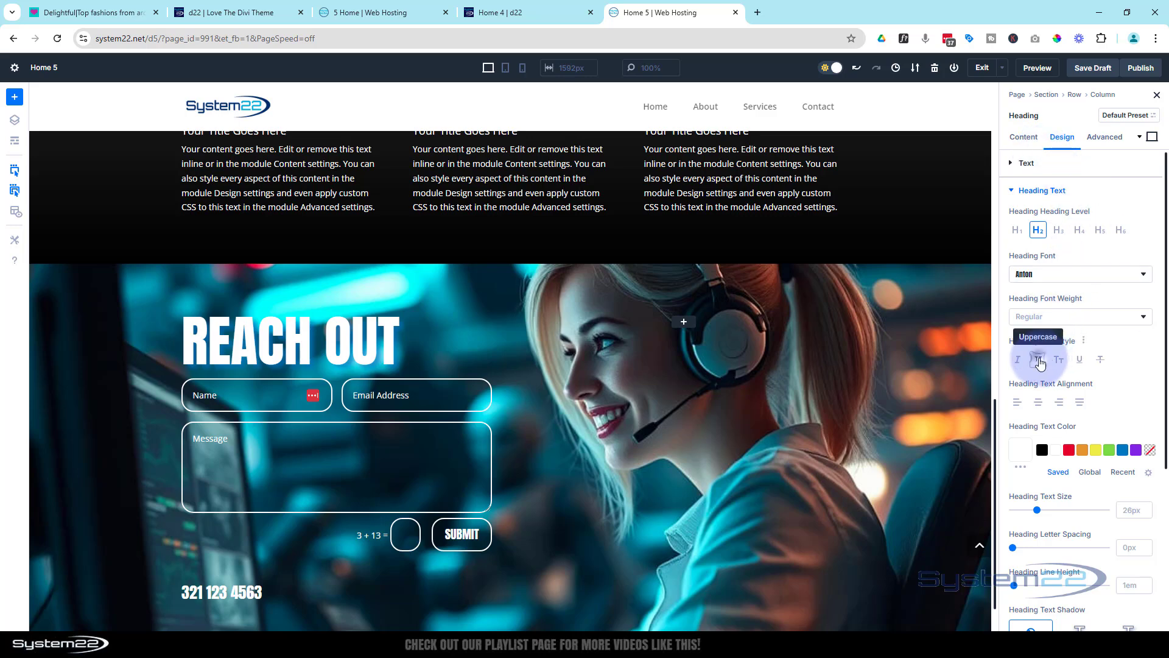
{"action": "left_click", "coordinate": [1039, 360]}
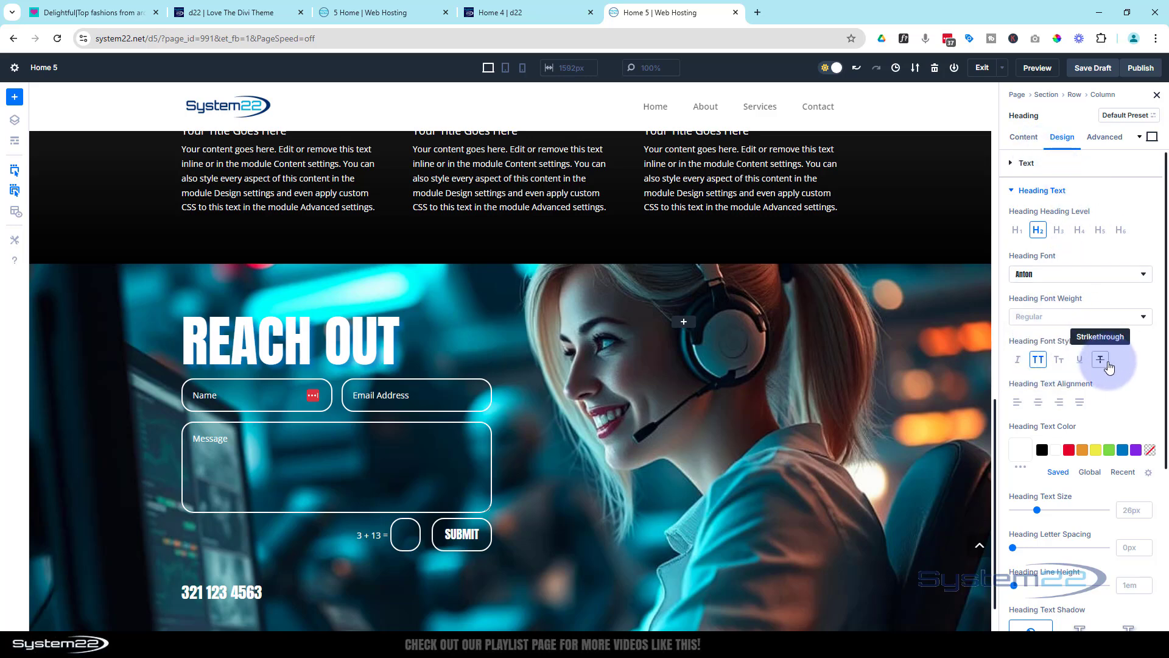
Center the phone number heading and set its text size to 200px
{"action": "scroll", "coordinate": [1109, 365], "scroll_direction": "down", "scroll_amount": 1}
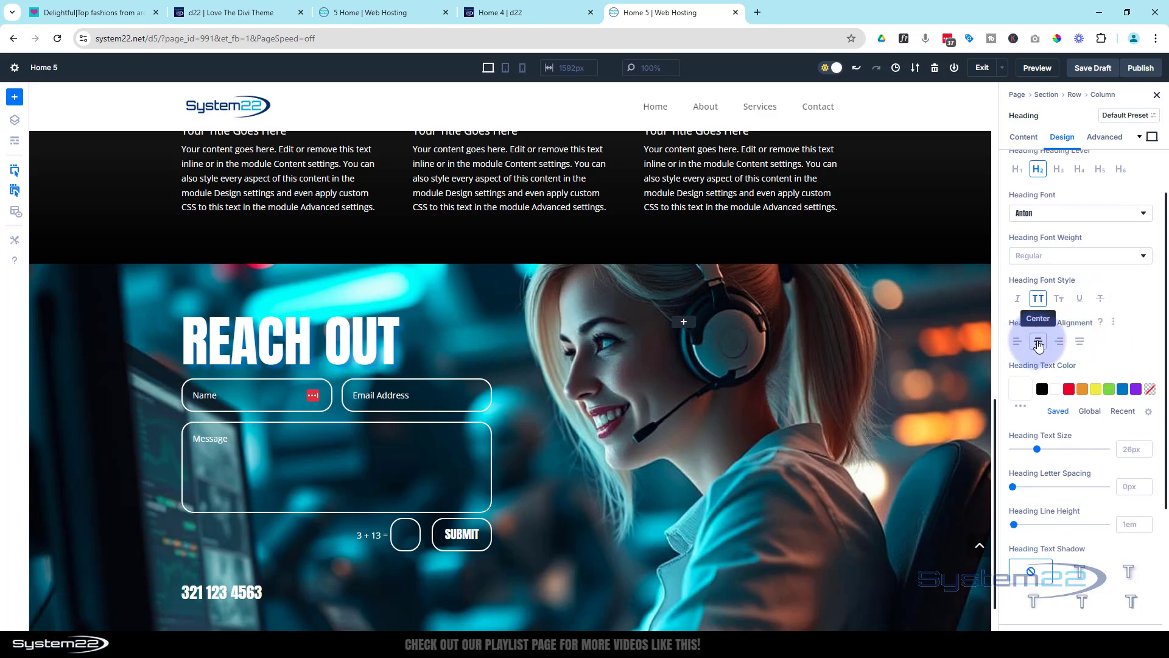
{"action": "left_click", "coordinate": [1039, 343]}
{"action": "scroll", "coordinate": [1038, 341], "scroll_direction": "down", "scroll_amount": 2}
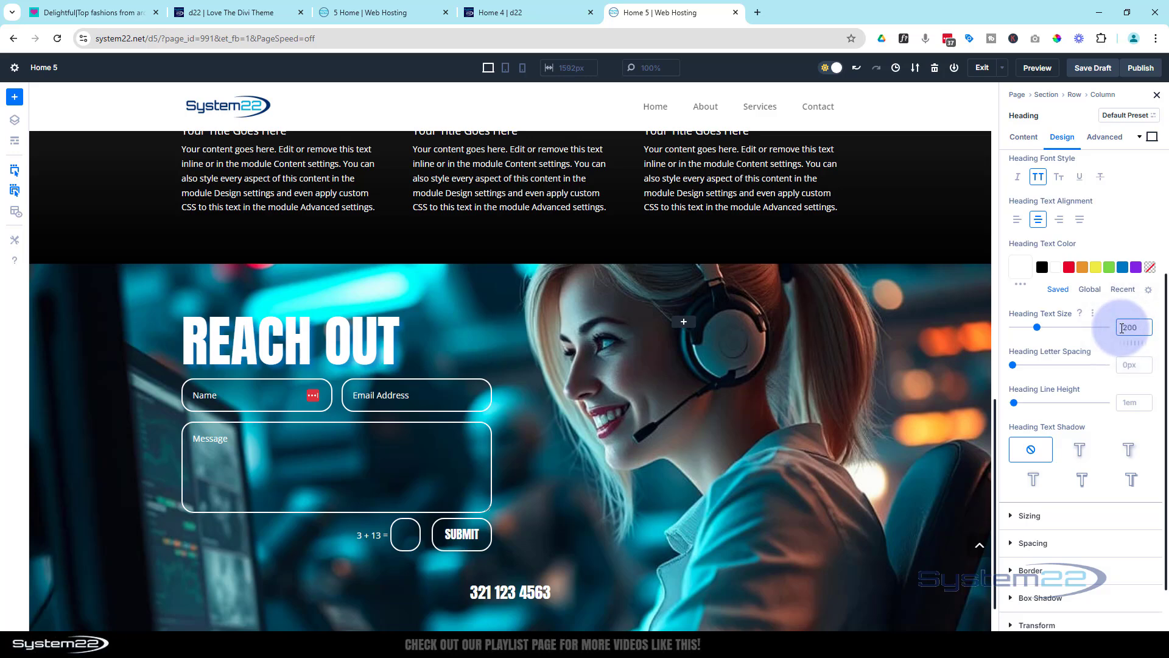
{"action": "scroll", "coordinate": [802, 349], "scroll_direction": "down", "scroll_amount": 2}
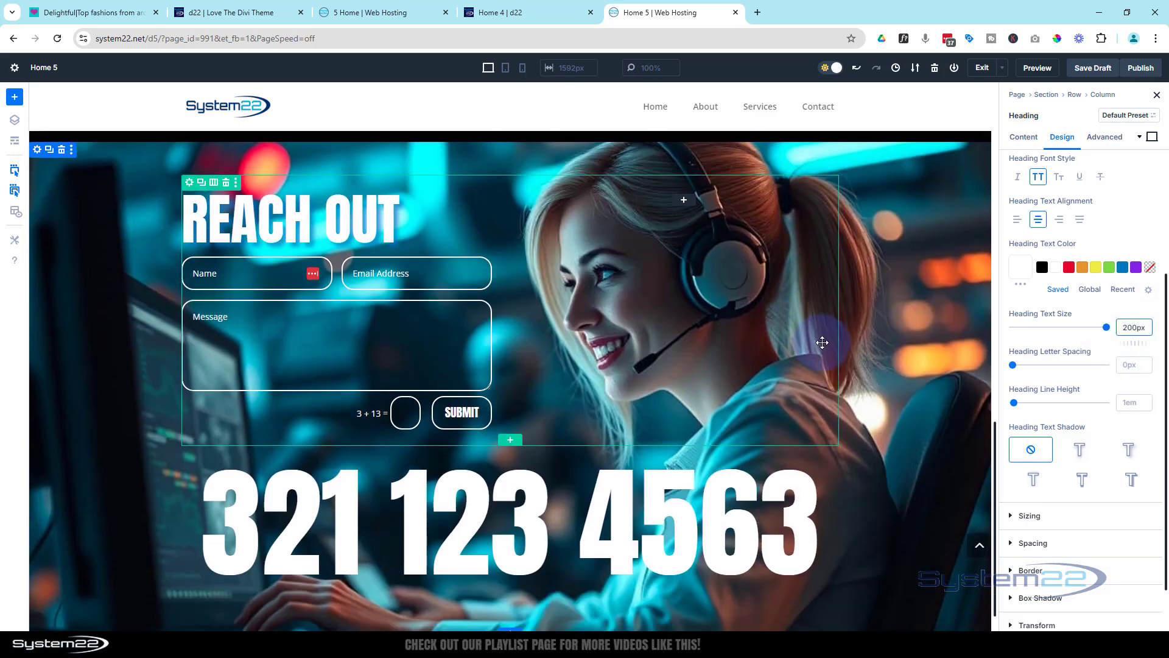
{"action": "scroll", "coordinate": [822, 342], "scroll_direction": "down", "scroll_amount": 1}
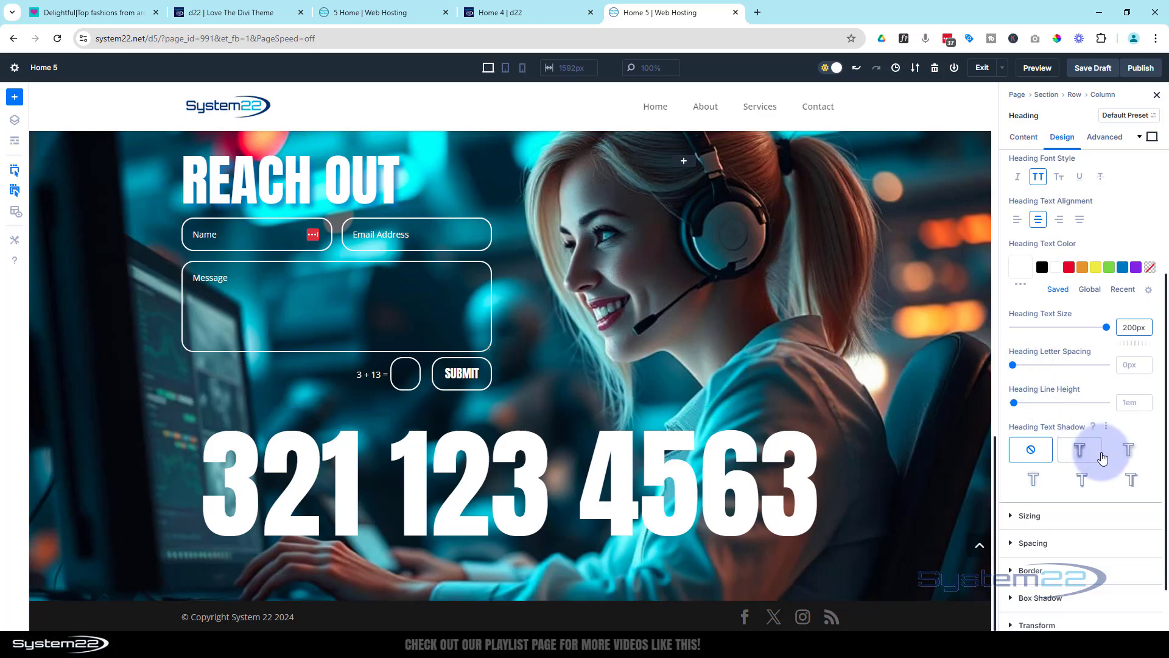
Give the phone number heading the Preset 2 text shadow in blue #0d72c5 with the opacity lowered to 0.36
{"action": "left_click", "coordinate": [1133, 451]}
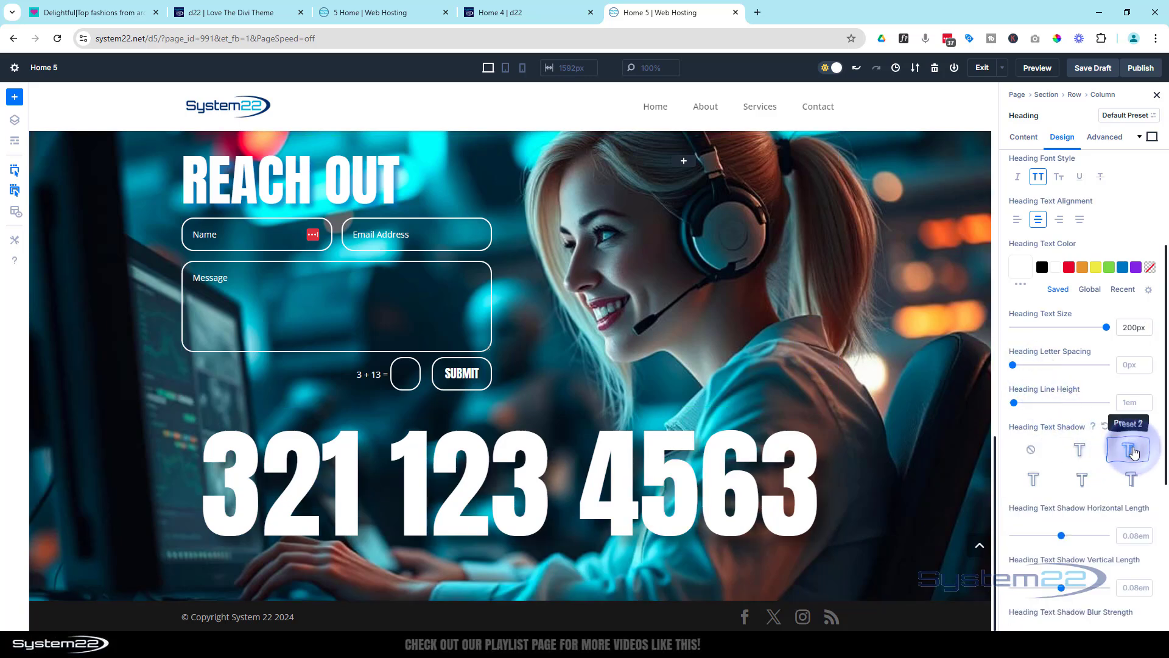
{"action": "scroll", "coordinate": [1066, 465], "scroll_direction": "down", "scroll_amount": 4}
{"action": "left_click", "coordinate": [1093, 466]}
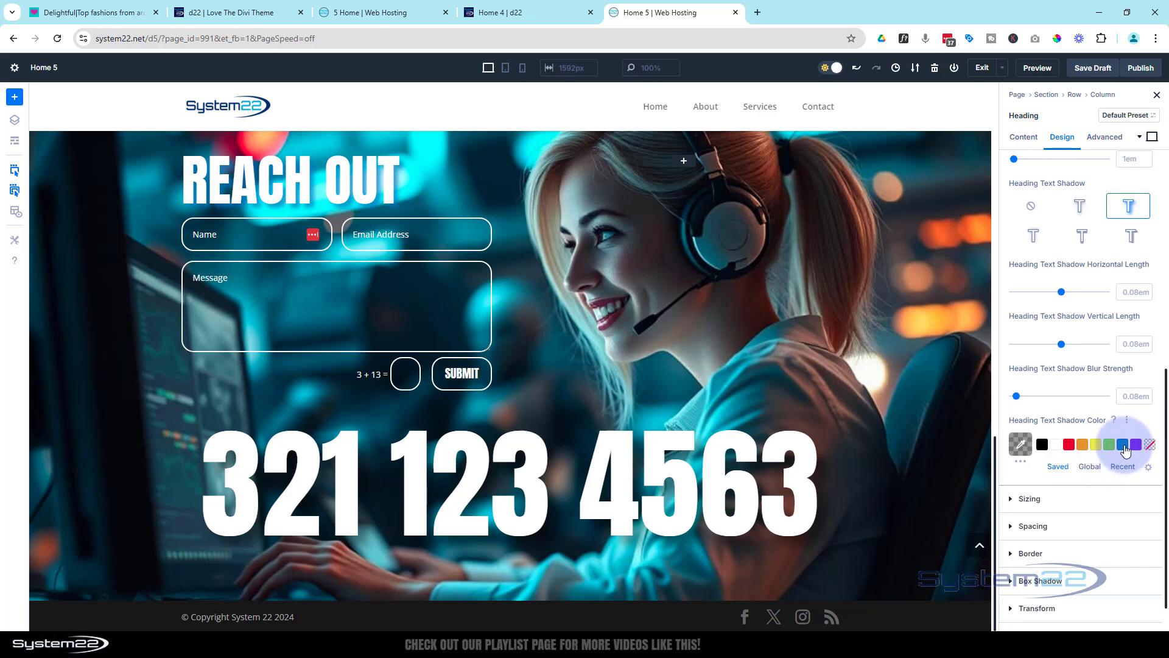
{"action": "left_click", "coordinate": [1124, 447]}
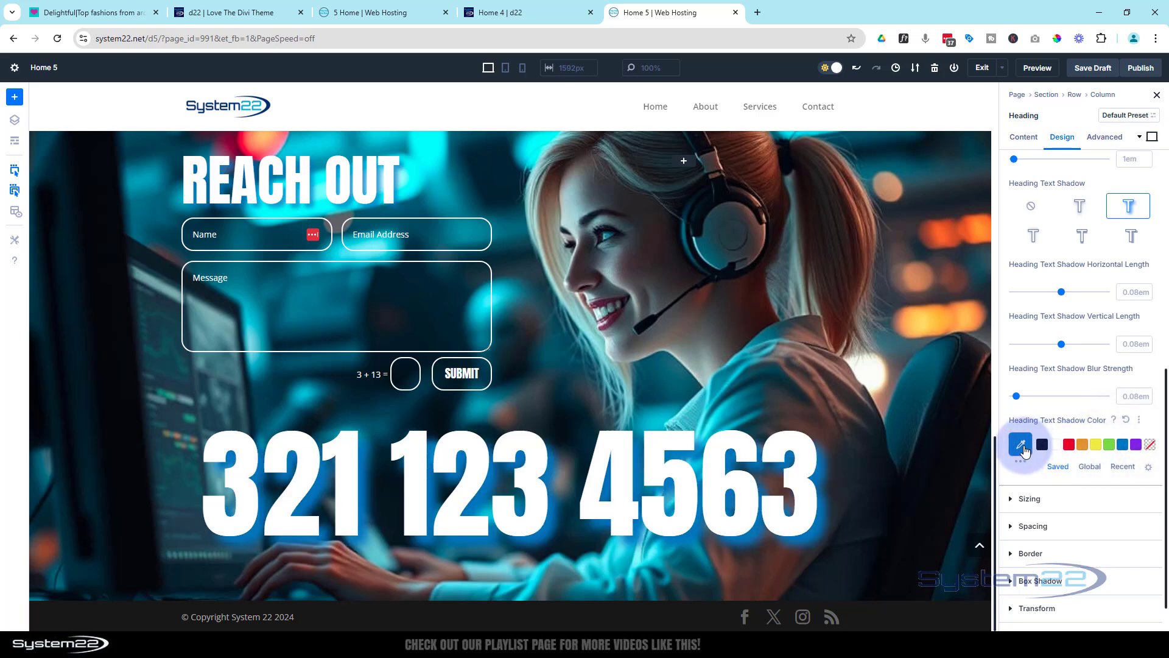
{"action": "left_click", "coordinate": [1023, 448]}
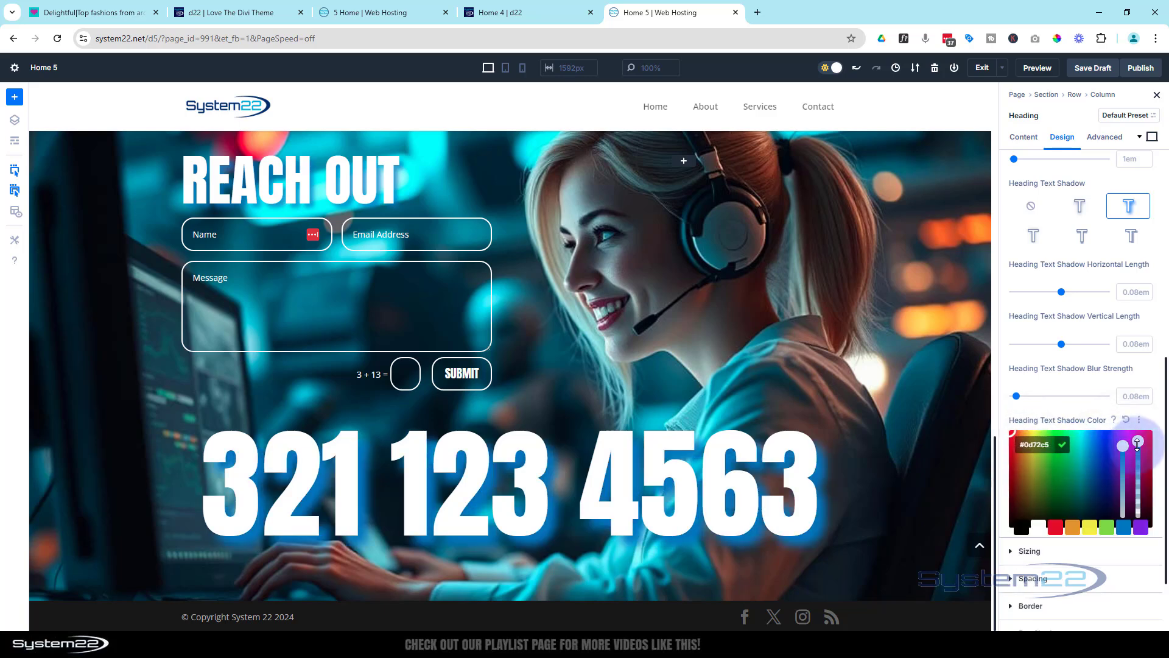
{"action": "left_click_drag", "start_coordinate": [1138, 444], "coordinate": [1142, 483]}
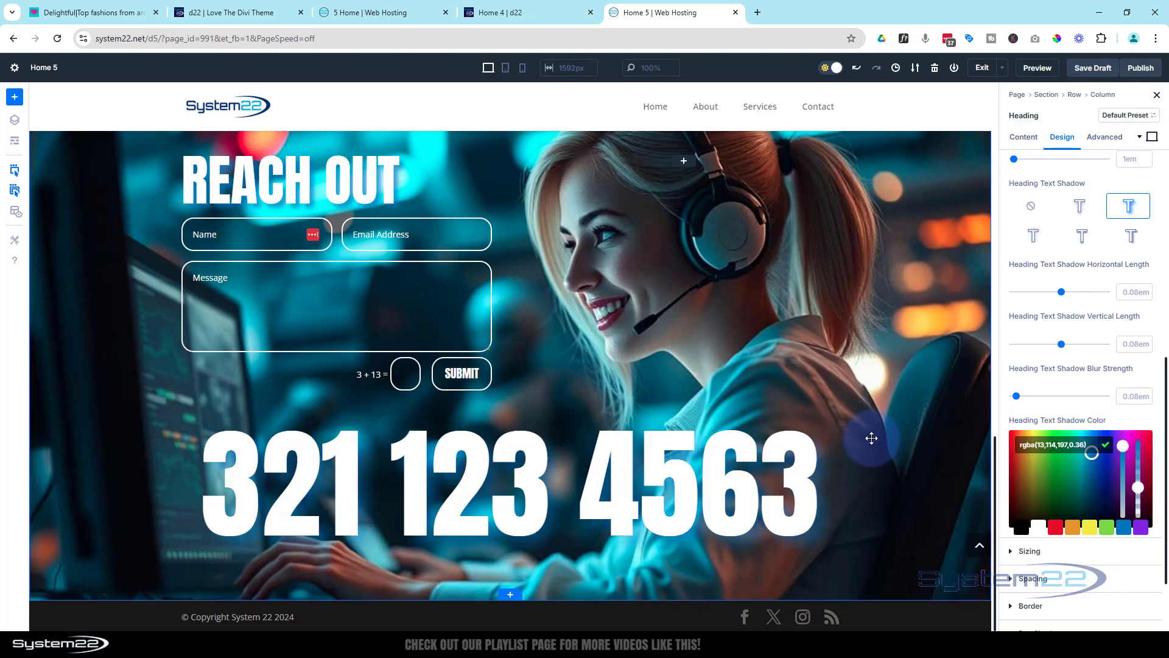
{"action": "scroll", "coordinate": [872, 438], "scroll_direction": "up", "scroll_amount": 2}
{"action": "scroll", "coordinate": [873, 437], "scroll_direction": "down", "scroll_amount": 2}
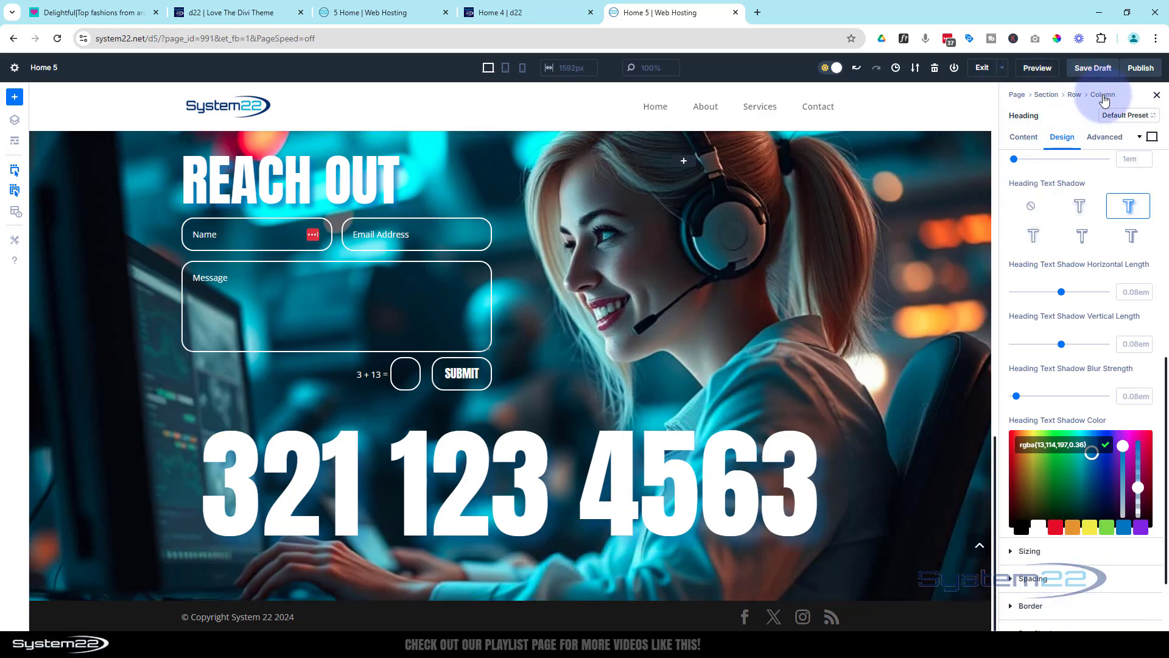
Save the Home 5 page as a draft and switch the builder interface to dark mode
{"action": "left_click", "coordinate": [1089, 71]}
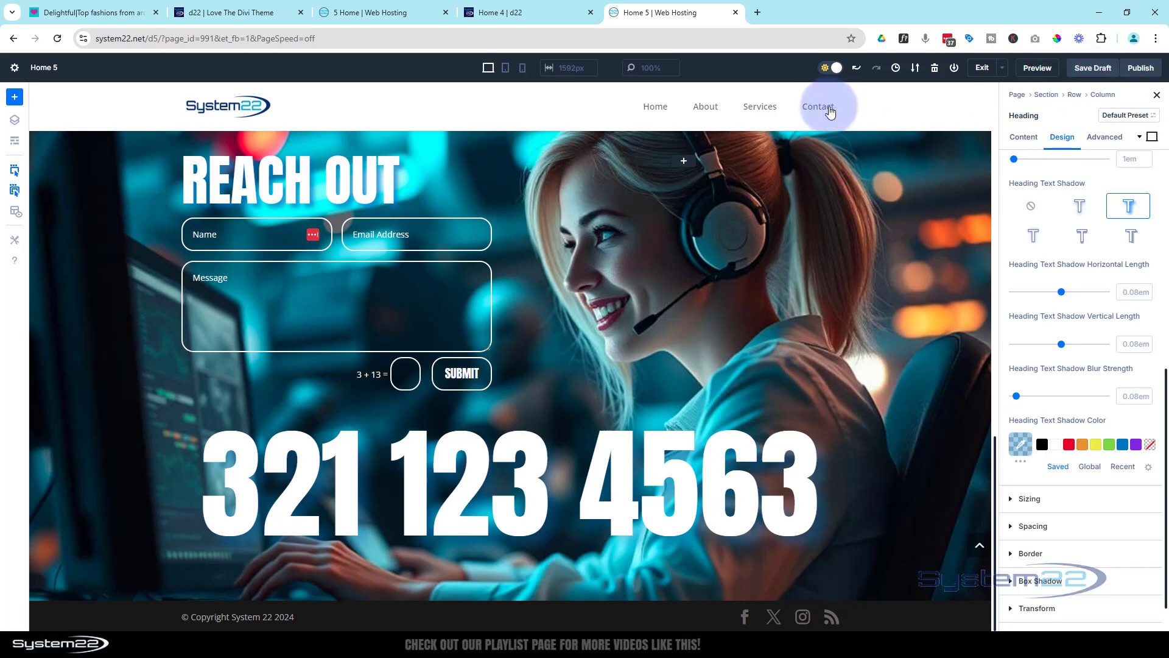
{"action": "left_click", "coordinate": [828, 68]}
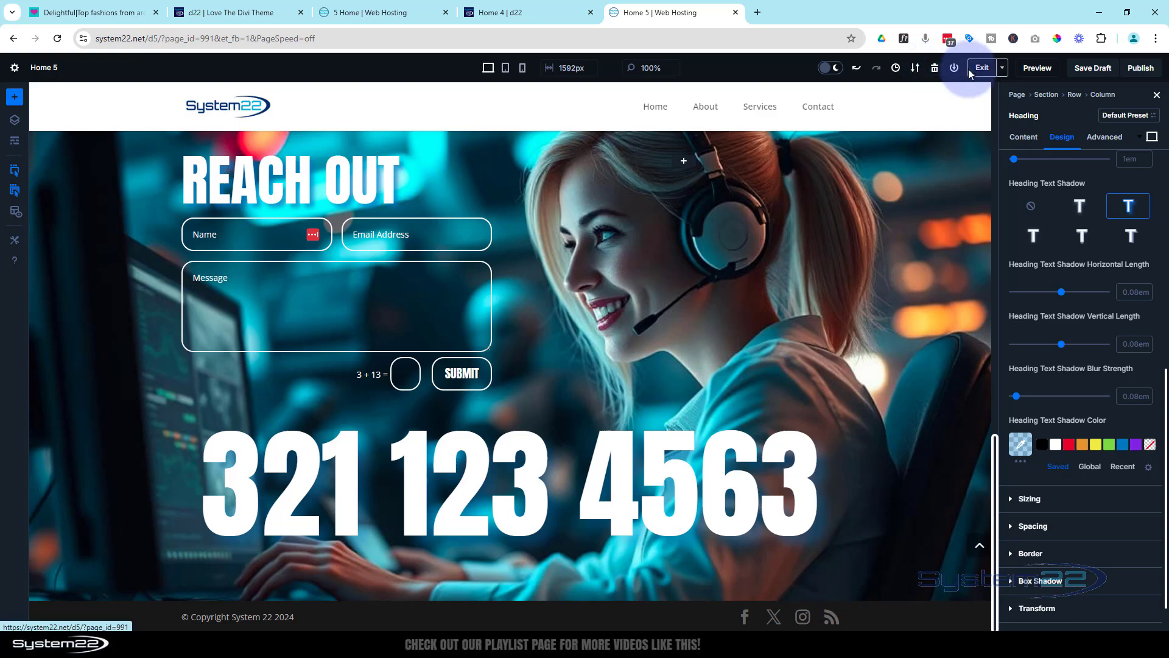
Preview the Divi 5 page and review its sections from the hero down to the Reach Out form
{"action": "left_click", "coordinate": [1034, 69]}
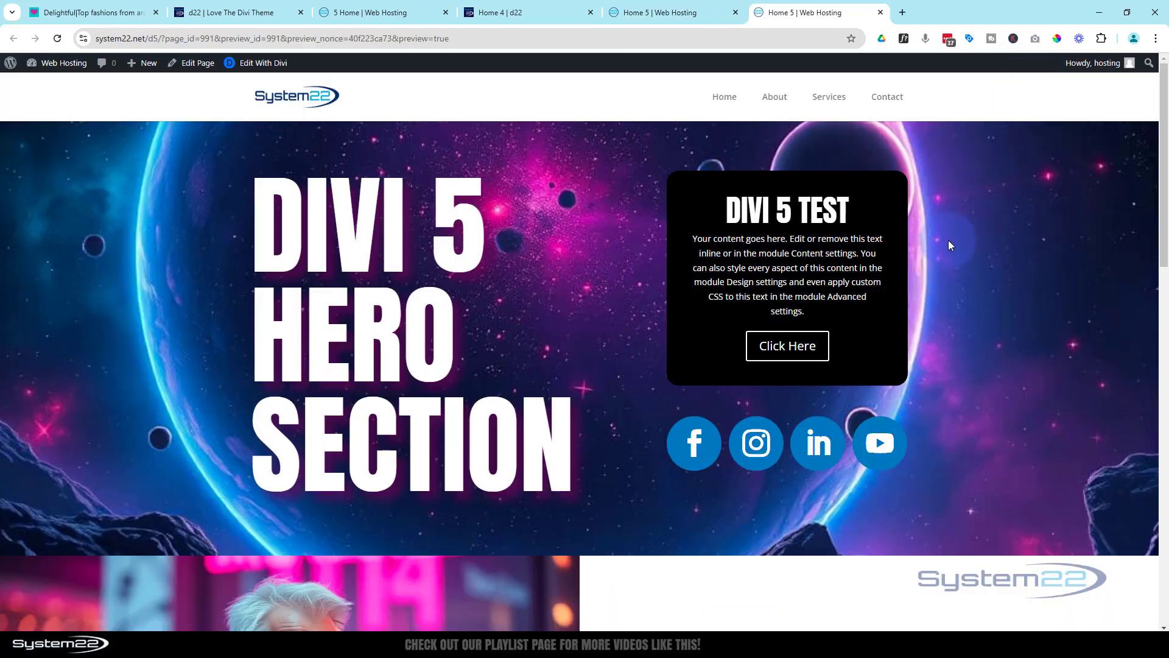
{"action": "scroll", "coordinate": [970, 267], "scroll_direction": "down", "scroll_amount": 5}
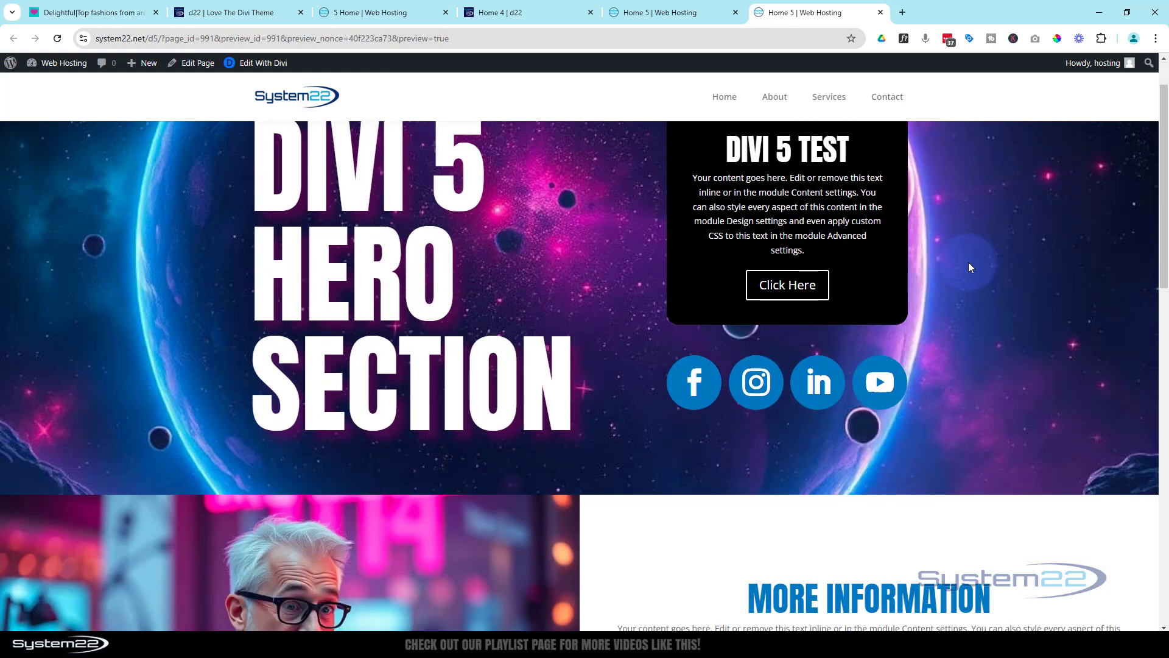
{"action": "scroll", "coordinate": [970, 266], "scroll_direction": "down", "scroll_amount": 1}
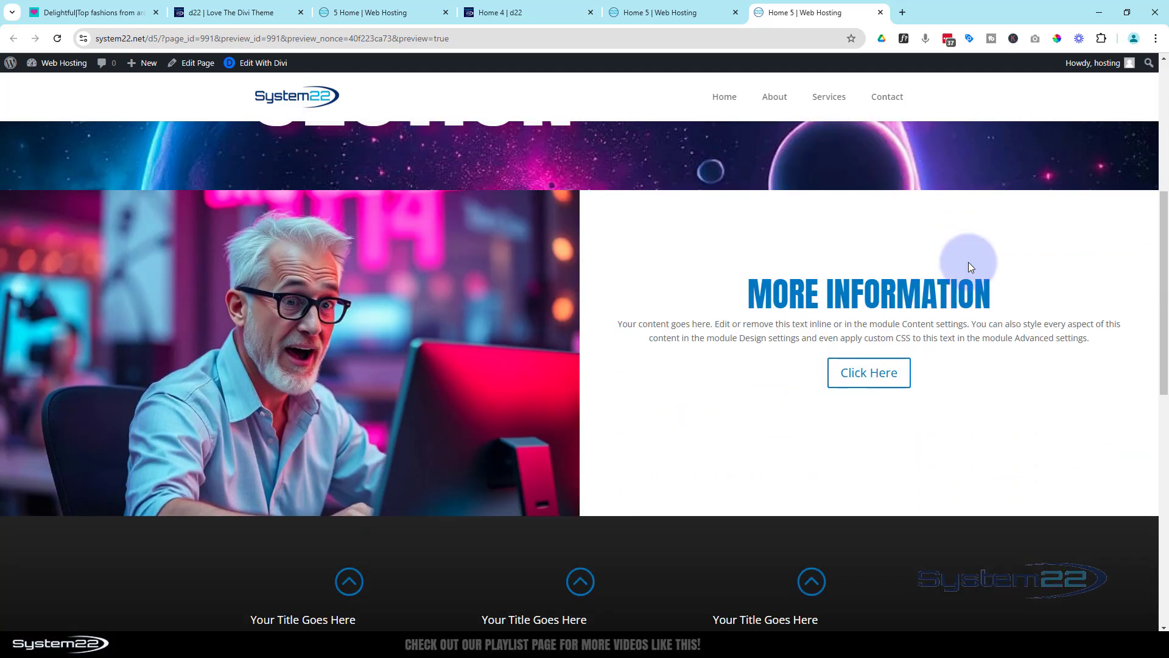
{"action": "scroll", "coordinate": [970, 266], "scroll_direction": "down", "scroll_amount": 5}
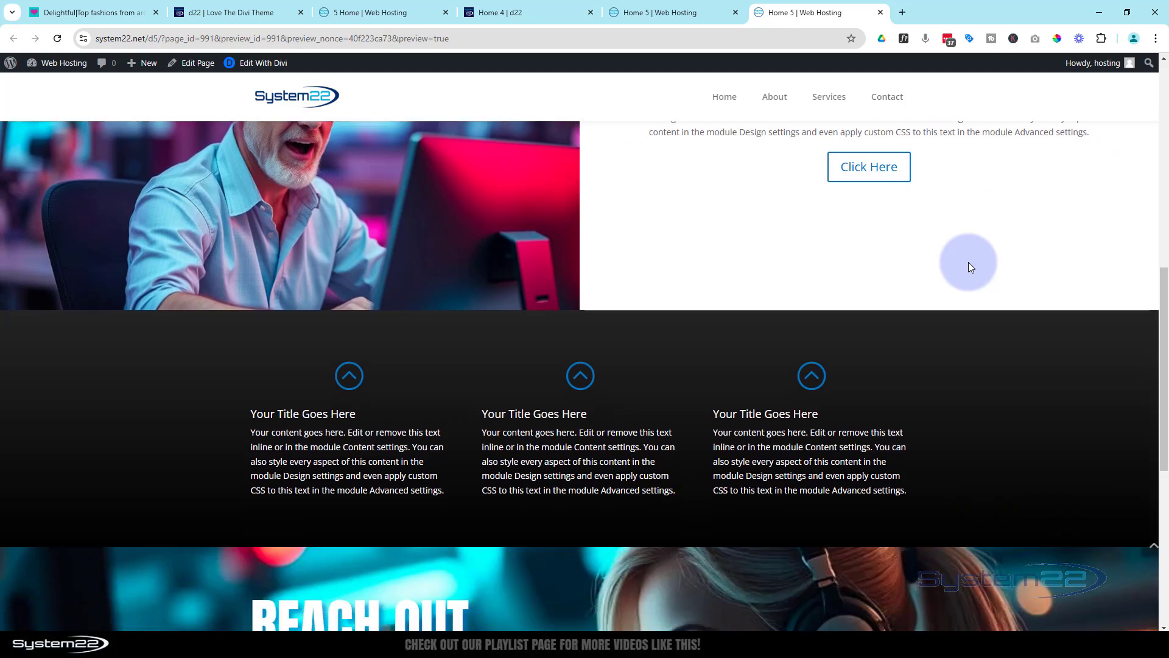
{"action": "scroll", "coordinate": [970, 267], "scroll_direction": "down", "scroll_amount": 5}
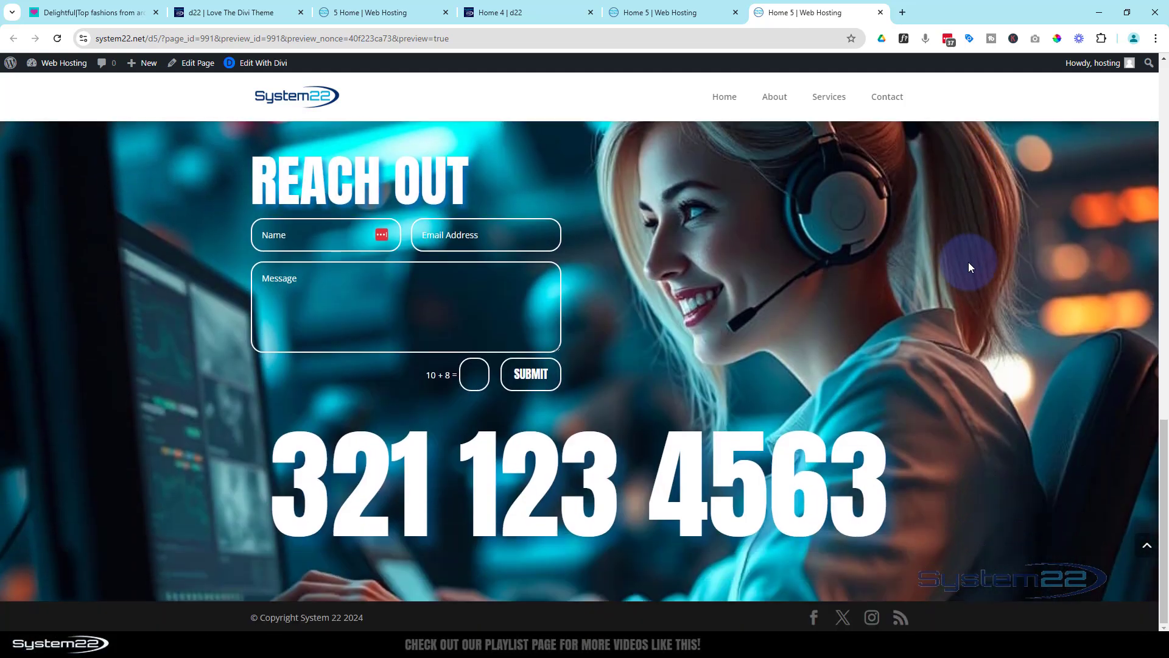
{"action": "scroll", "coordinate": [970, 267], "scroll_direction": "up", "scroll_amount": 8}
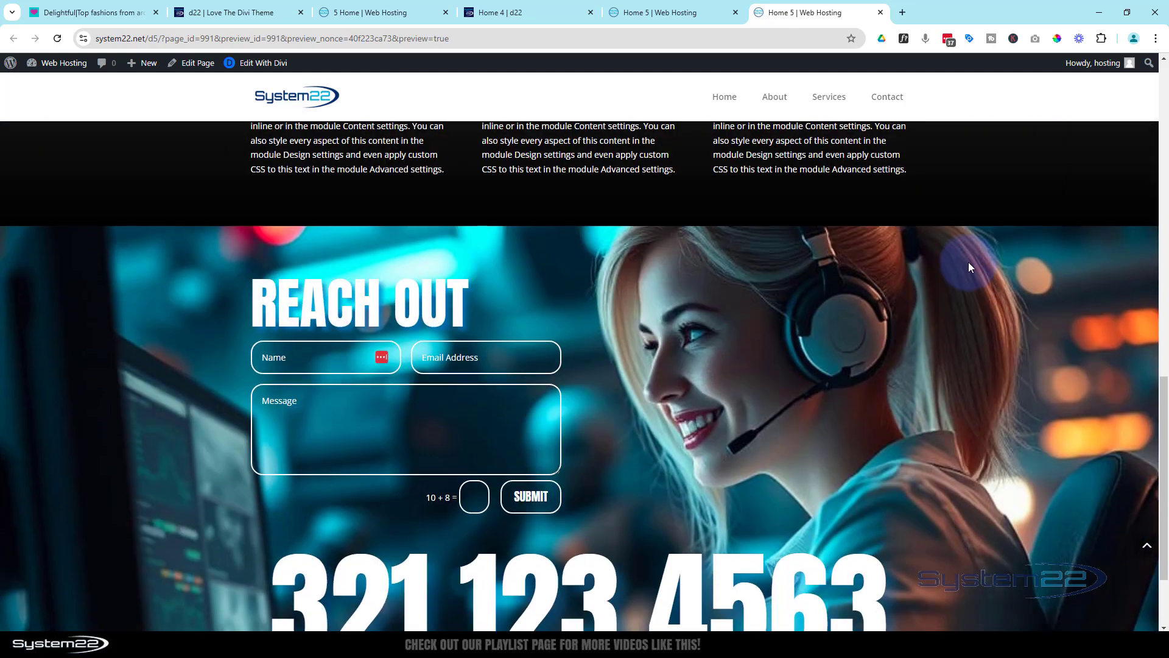
{"action": "scroll", "coordinate": [969, 264], "scroll_direction": "up", "scroll_amount": 7}
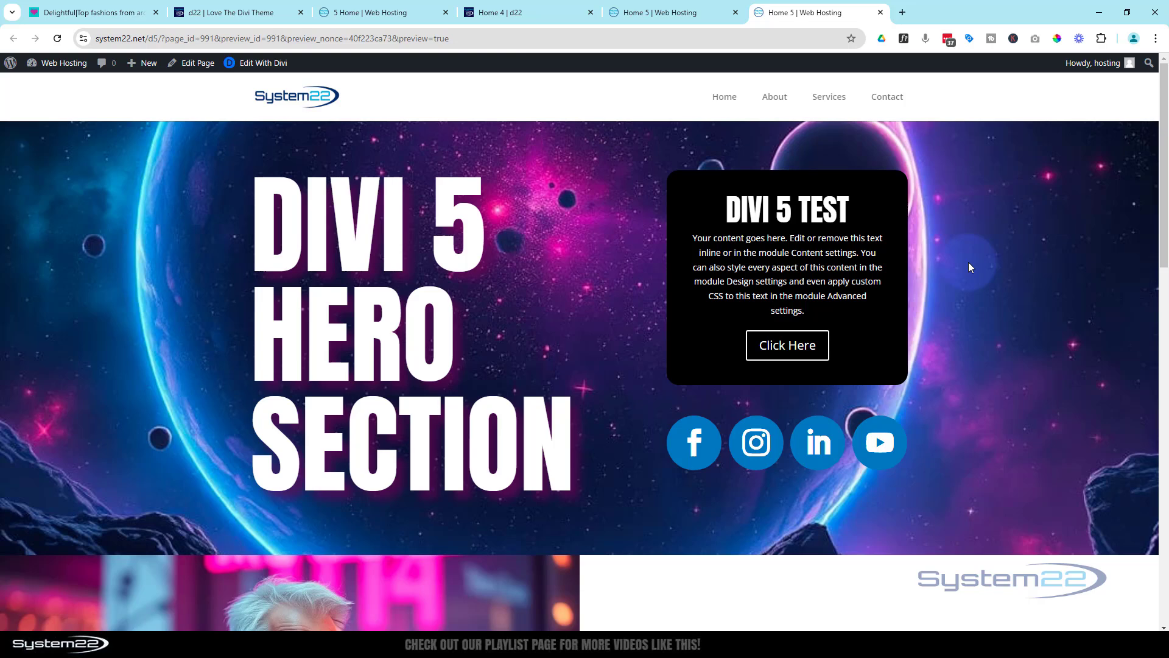
Exit the visual builder on the Divi 4 page, review the page from hero to footer, and return to the Home 5 builder
{"action": "left_click", "coordinate": [517, 14]}
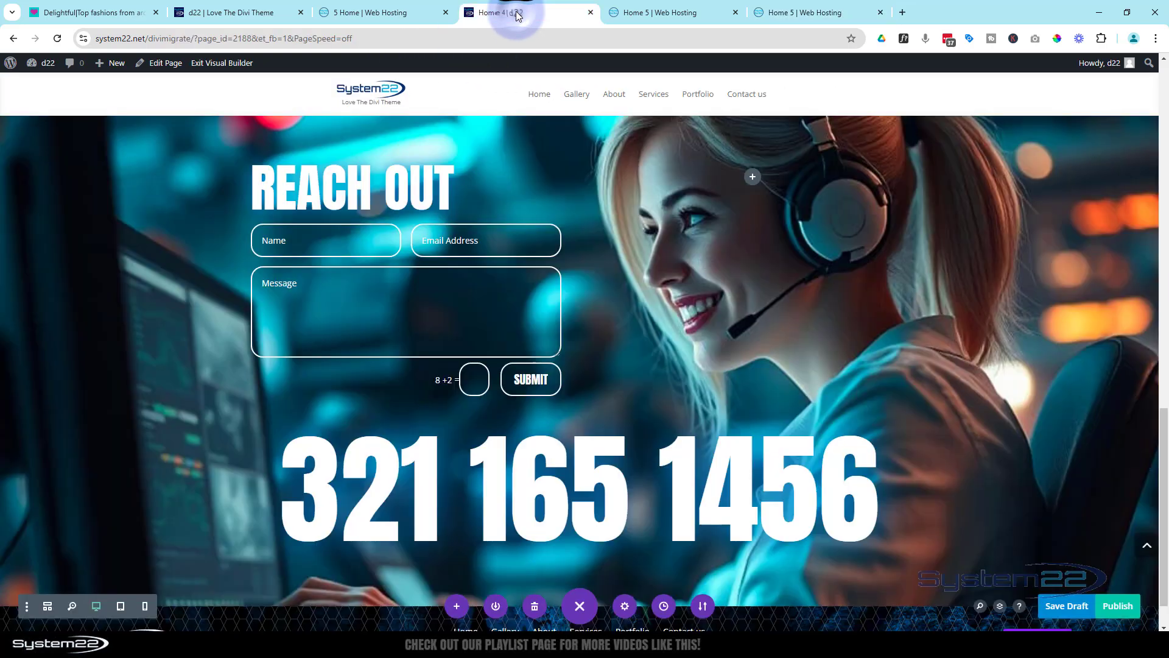
{"action": "left_click", "coordinate": [211, 63]}
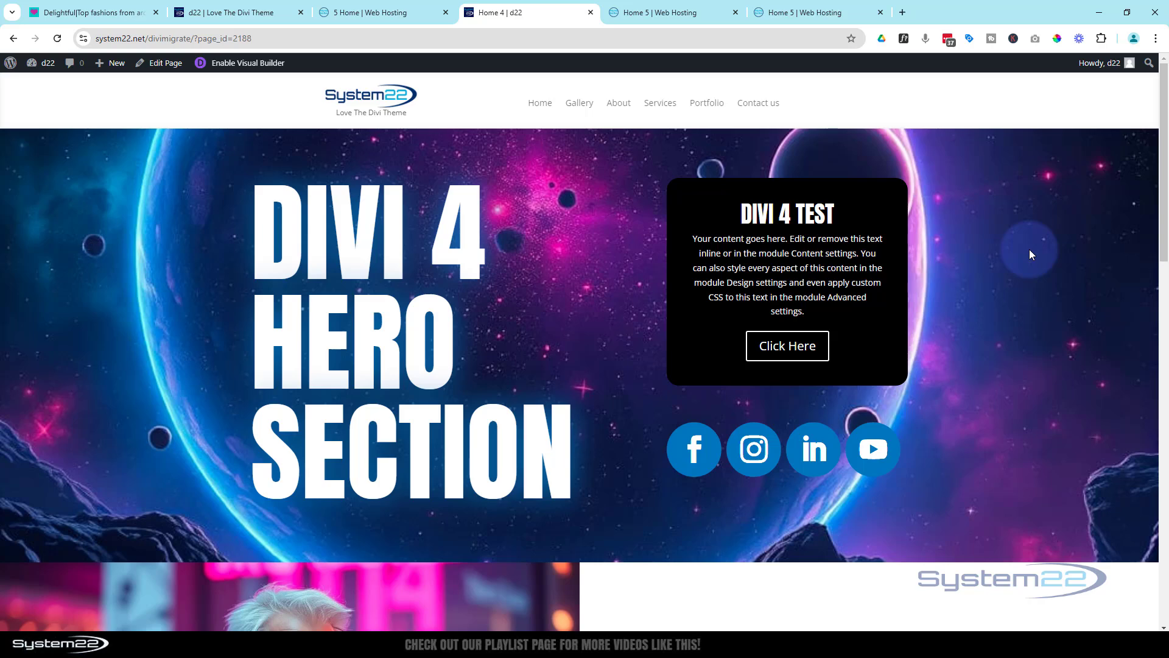
{"action": "scroll", "coordinate": [983, 245], "scroll_direction": "down", "scroll_amount": 2}
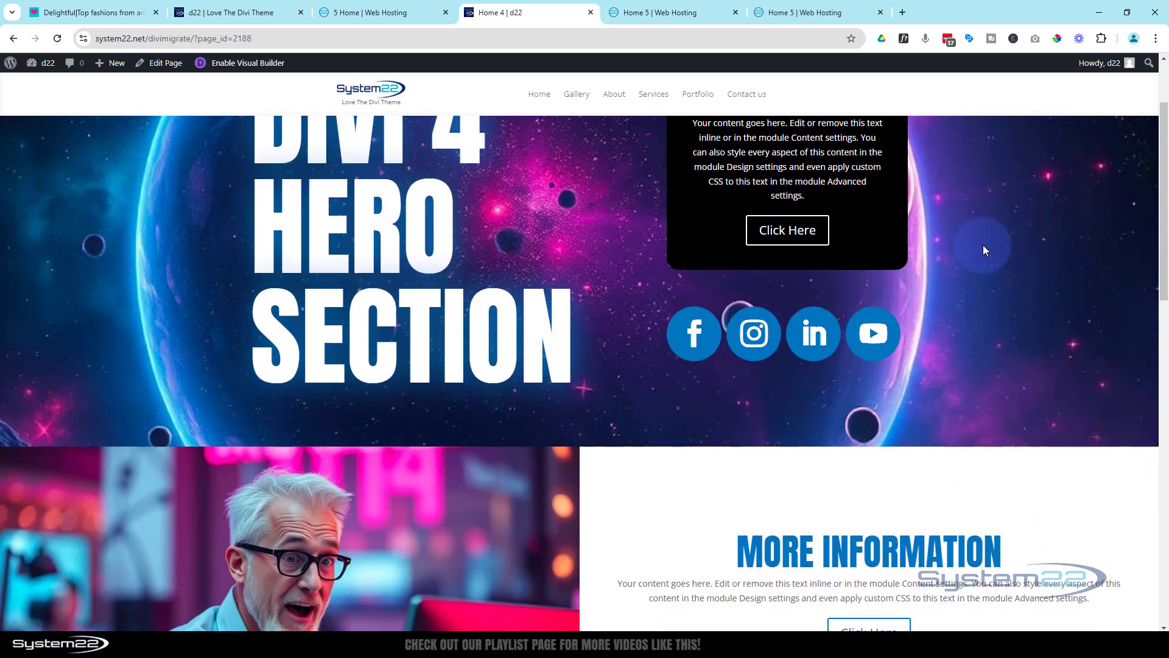
{"action": "scroll", "coordinate": [983, 245], "scroll_direction": "down", "scroll_amount": 2}
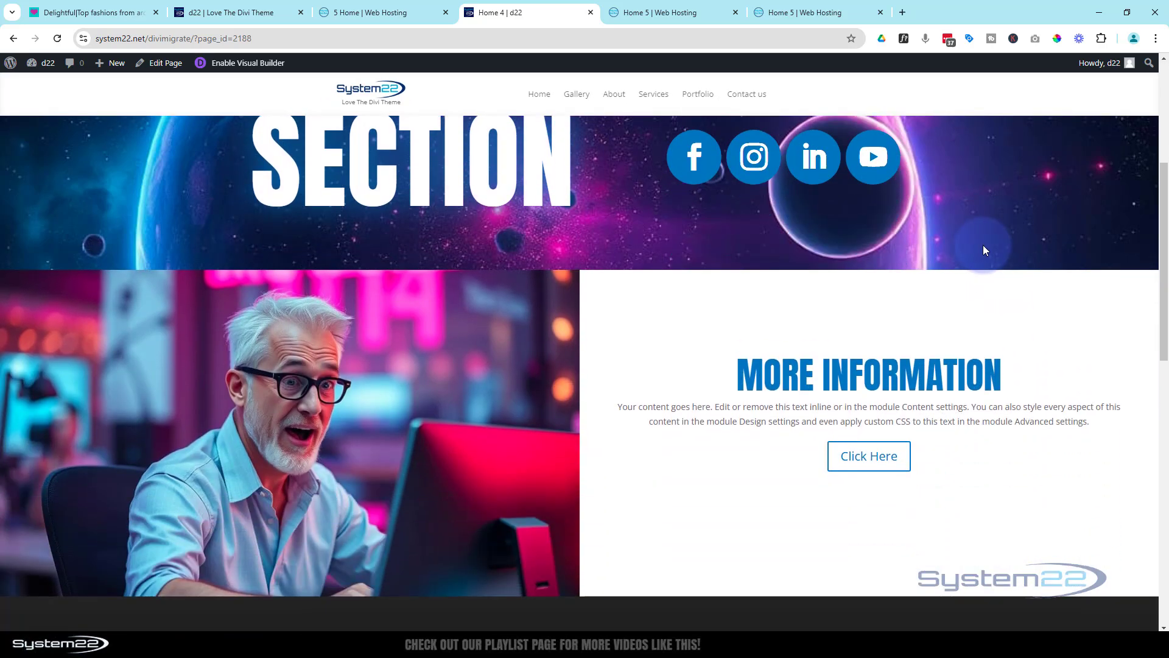
{"action": "scroll", "coordinate": [983, 245], "scroll_direction": "down", "scroll_amount": 2}
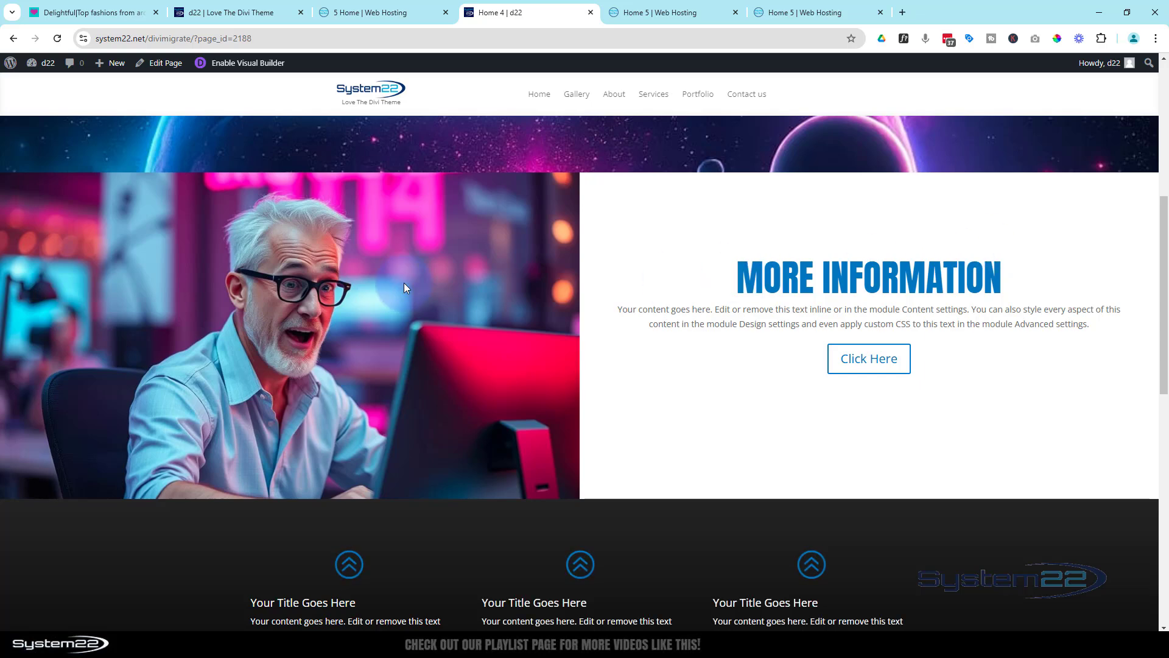
{"action": "scroll", "coordinate": [617, 257], "scroll_direction": "down", "scroll_amount": 5}
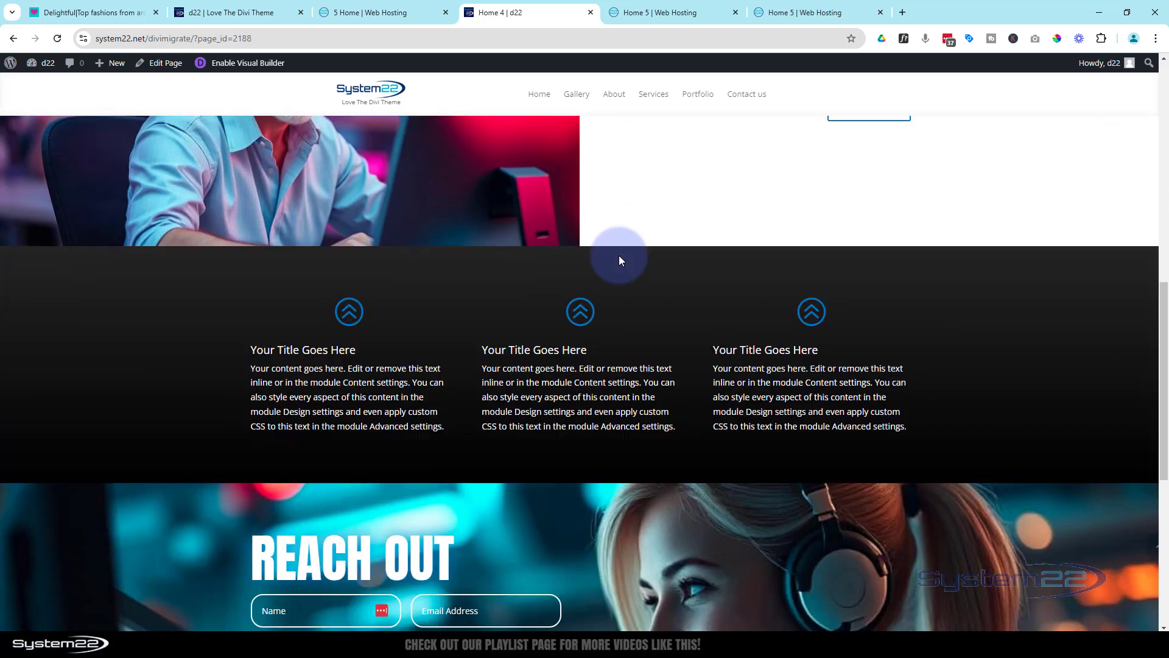
{"action": "scroll", "coordinate": [637, 255], "scroll_direction": "down", "scroll_amount": 5}
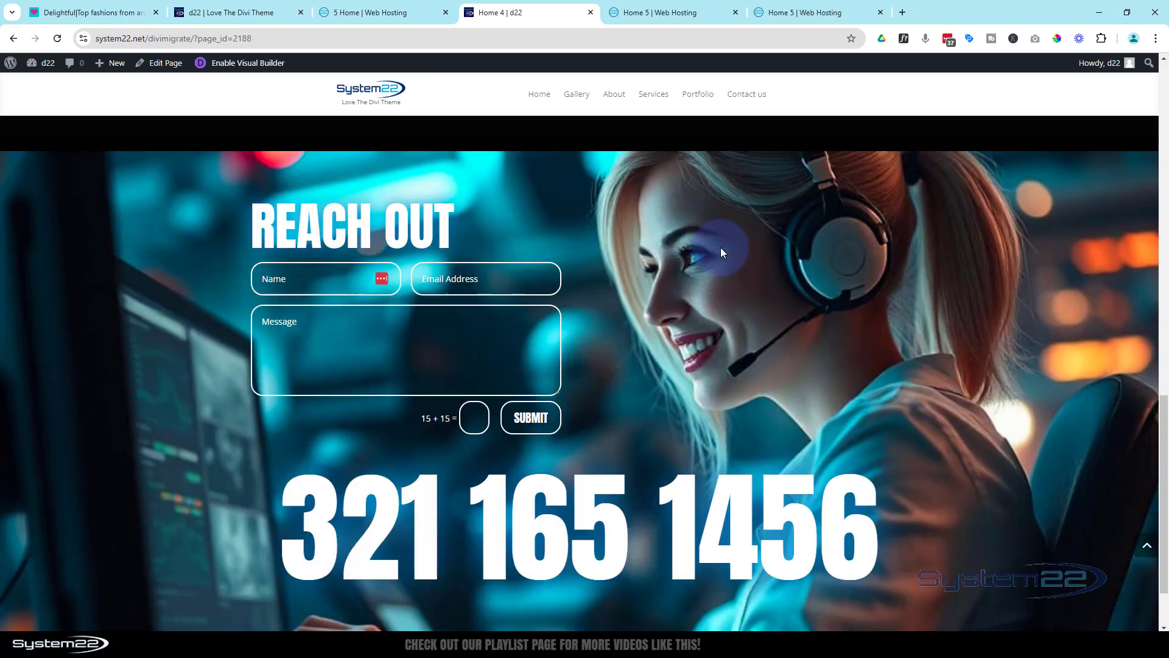
{"action": "scroll", "coordinate": [660, 264], "scroll_direction": "down", "scroll_amount": 2}
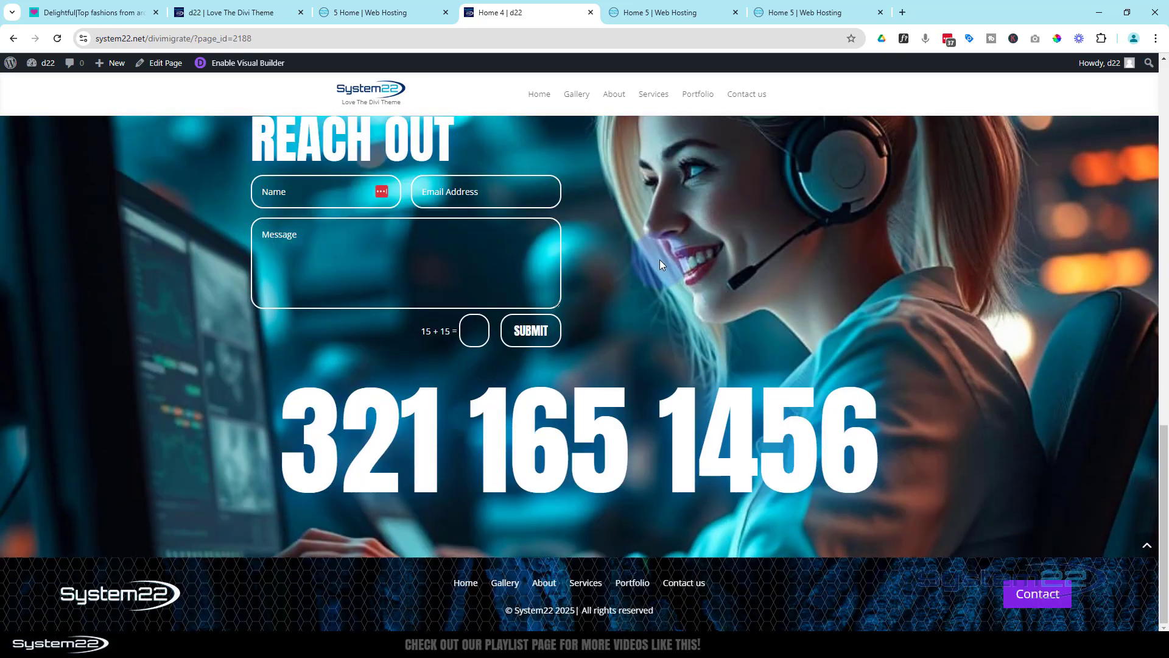
{"action": "scroll", "coordinate": [660, 260], "scroll_direction": "up", "scroll_amount": 7}
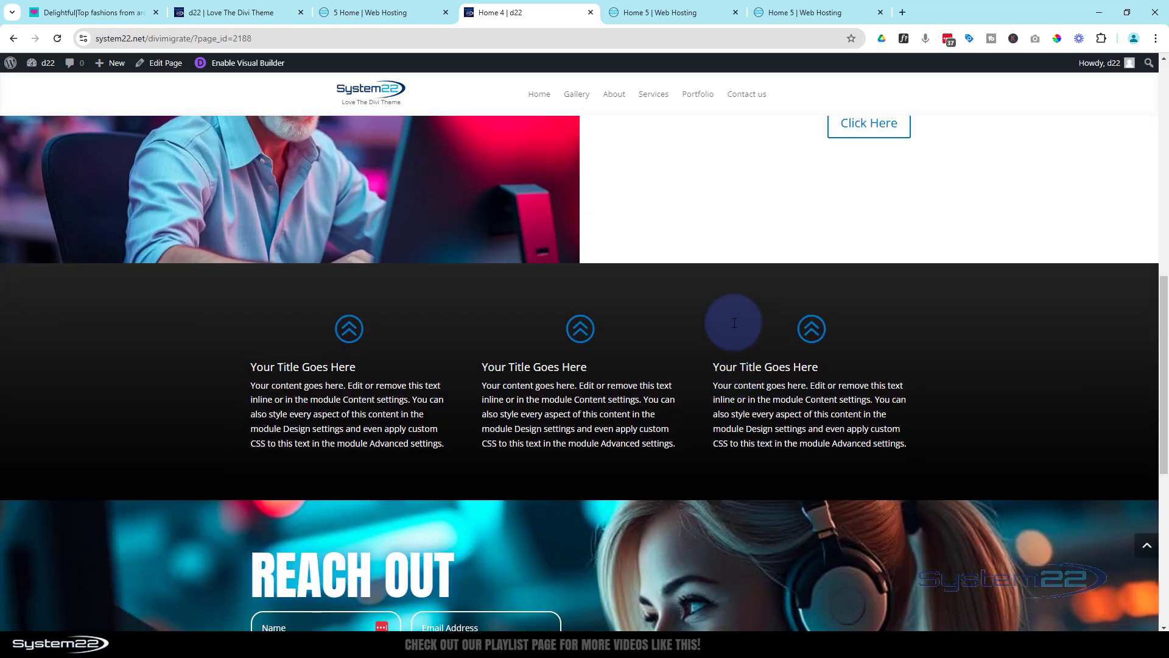
{"action": "scroll", "coordinate": [734, 323], "scroll_direction": "up", "scroll_amount": 10}
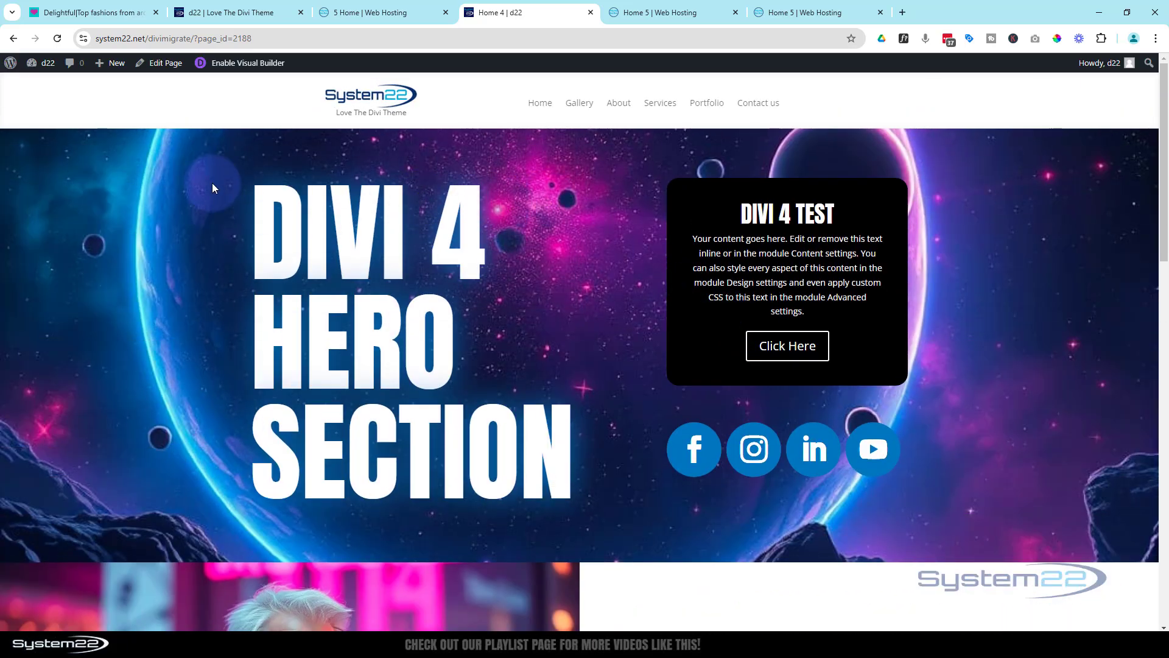
{"action": "left_click", "coordinate": [673, 12]}
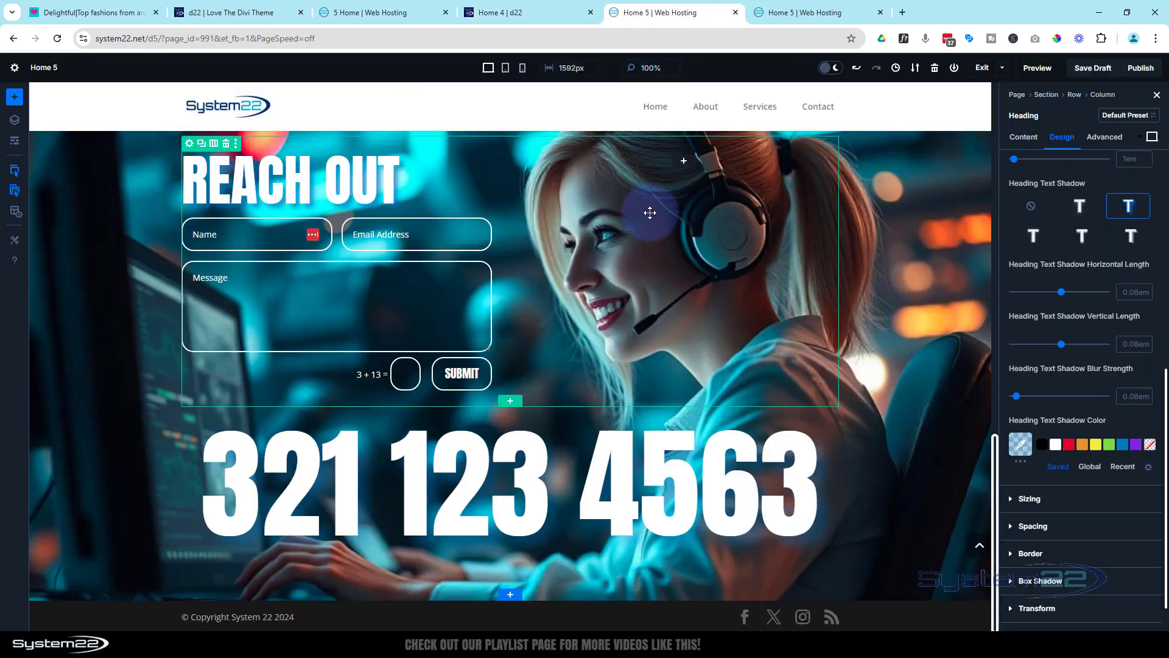
Open the Home 5 preview and review the Divi 5 page from the hero section down to the Reach Out form and back
{"action": "left_click", "coordinate": [810, 12]}
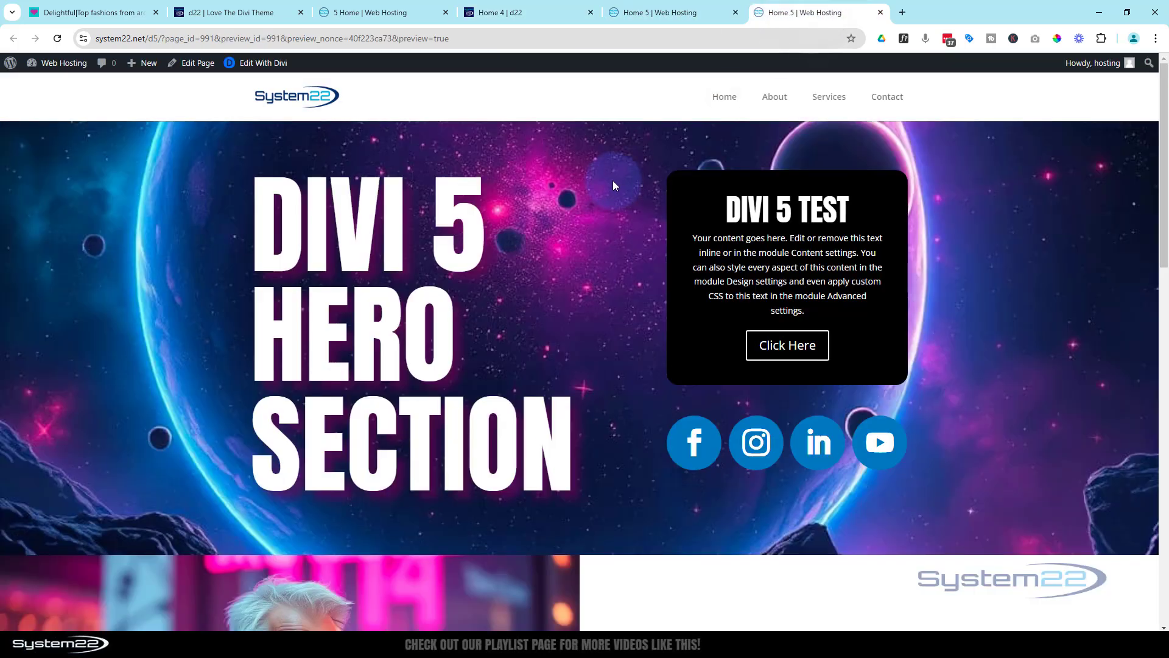
{"action": "scroll", "coordinate": [612, 180], "scroll_direction": "down", "scroll_amount": 8}
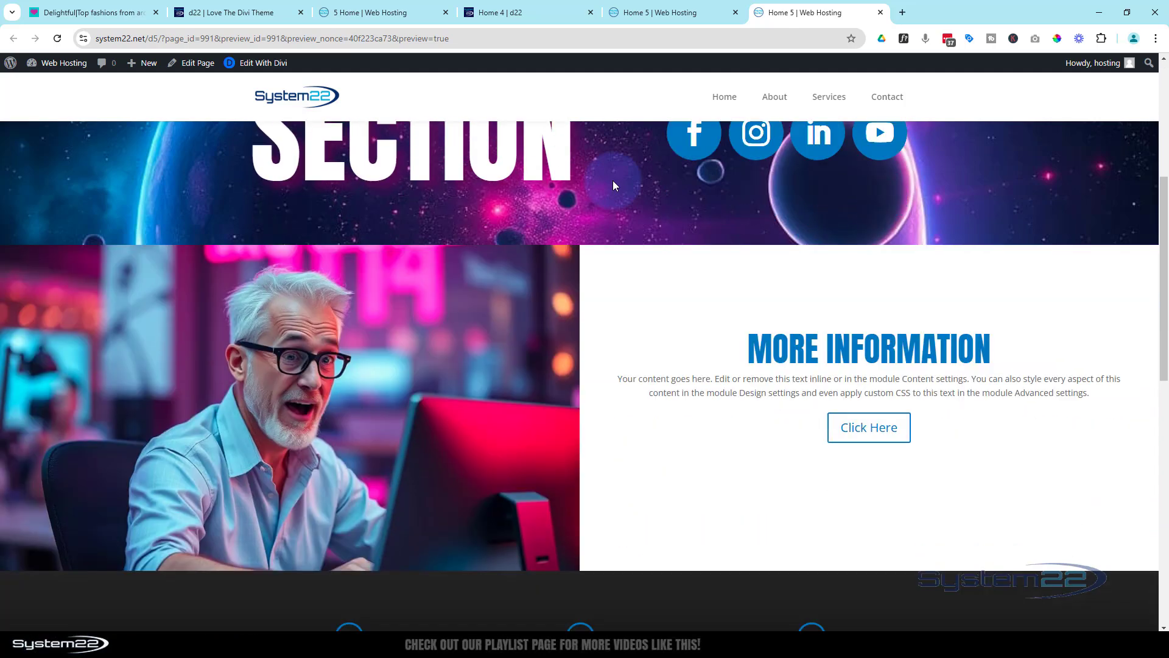
{"action": "scroll", "coordinate": [613, 180], "scroll_direction": "down", "scroll_amount": 9}
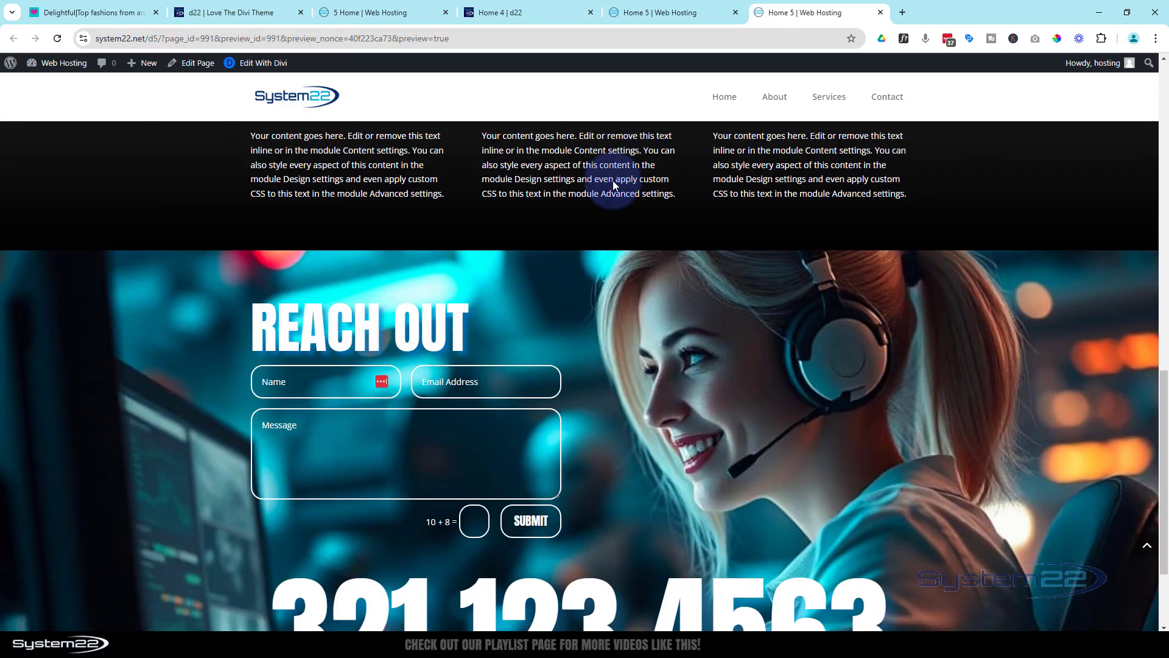
{"action": "scroll", "coordinate": [612, 180], "scroll_direction": "up", "scroll_amount": 6}
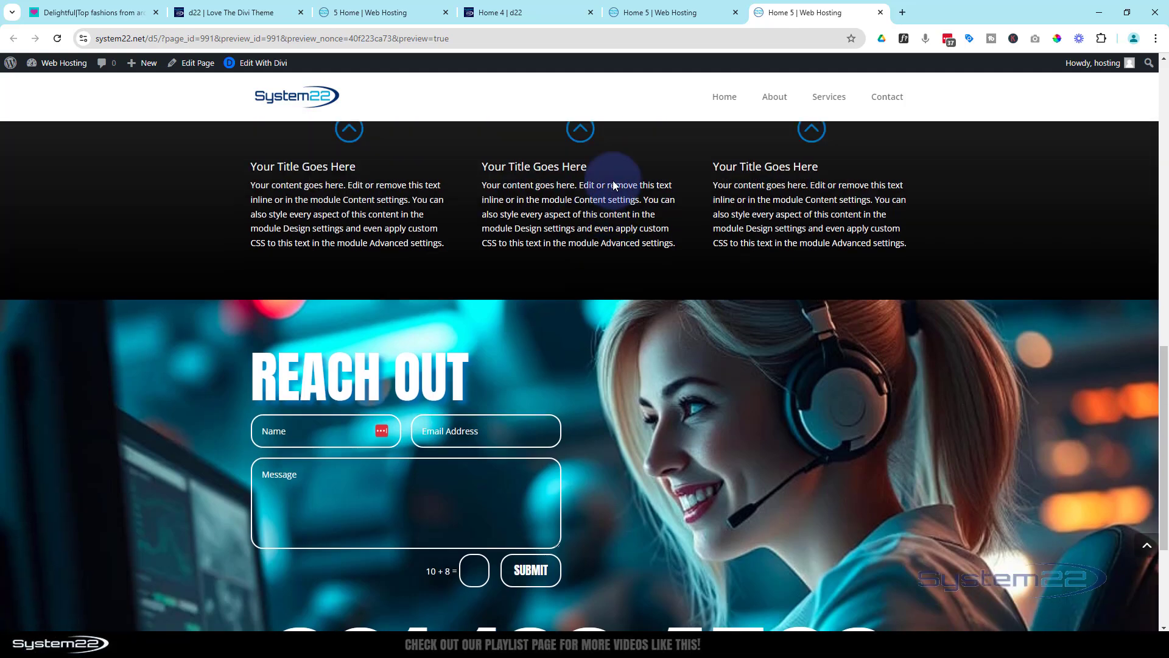
{"action": "scroll", "coordinate": [613, 180], "scroll_direction": "up", "scroll_amount": 8}
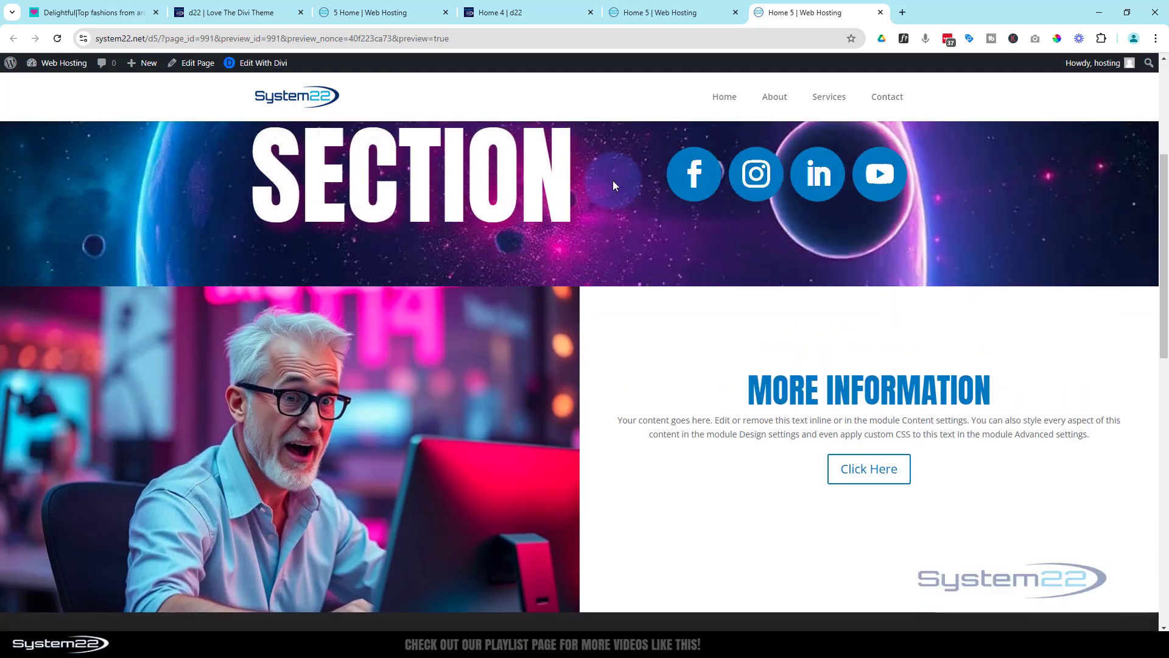
{"action": "scroll", "coordinate": [613, 181], "scroll_direction": "up", "scroll_amount": 2}
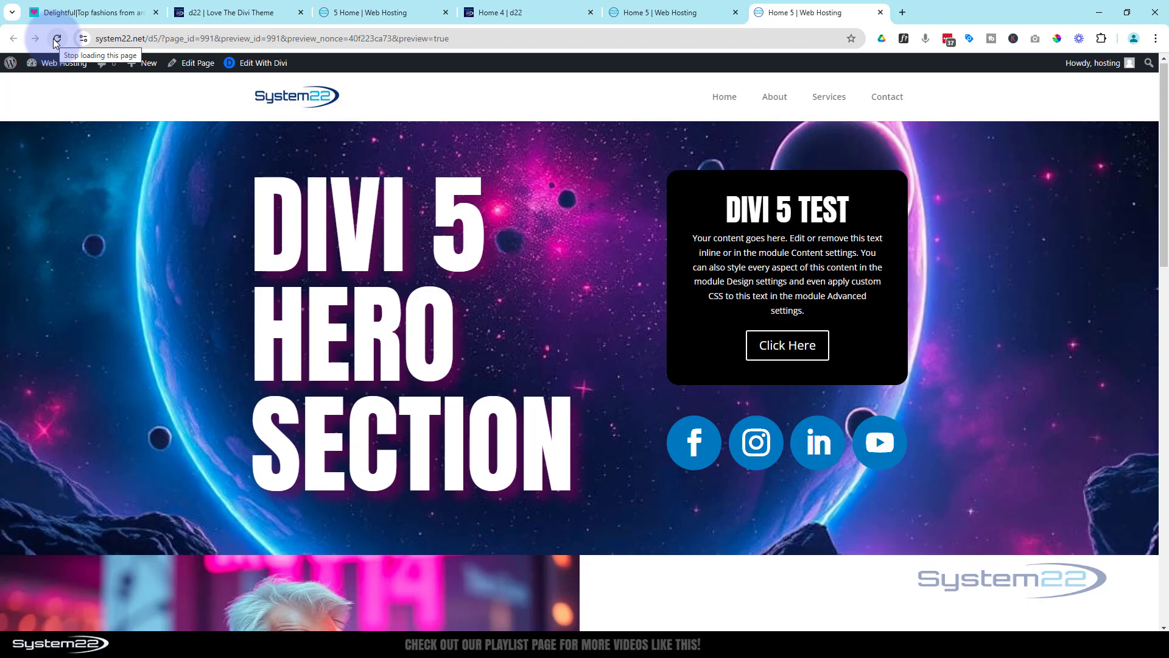
Compare the hero sections of the Divi 4 and Divi 5 pages by alternating between the two
{"action": "left_click", "coordinate": [525, 11]}
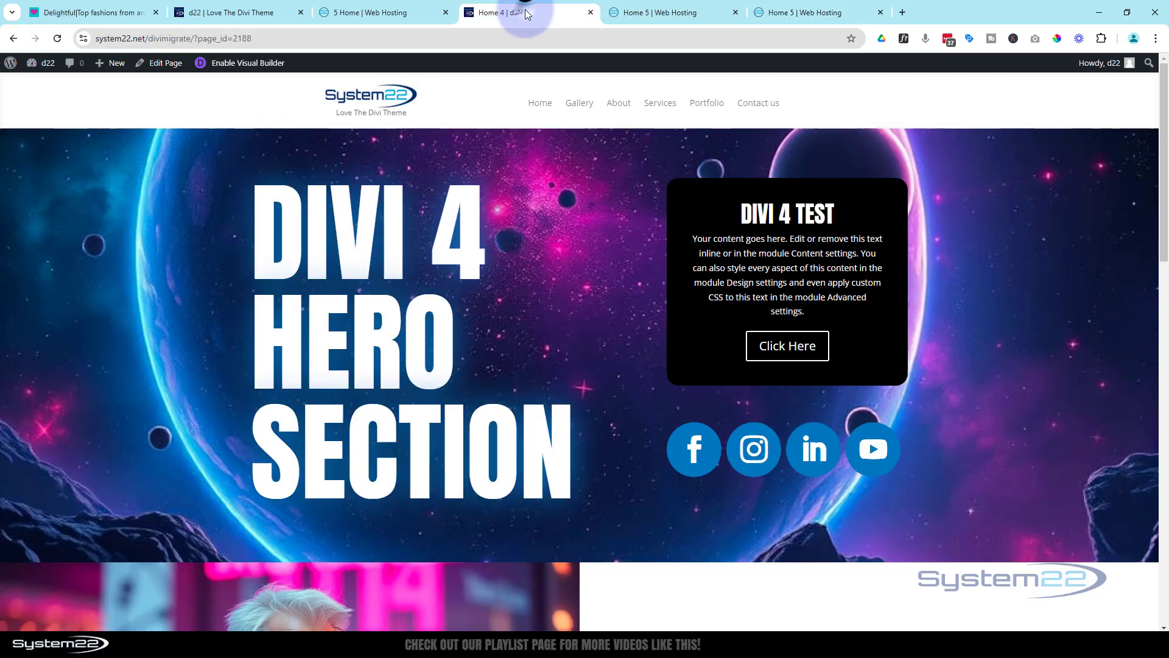
{"action": "left_click", "coordinate": [753, 12]}
{"action": "left_click", "coordinate": [658, 18]}
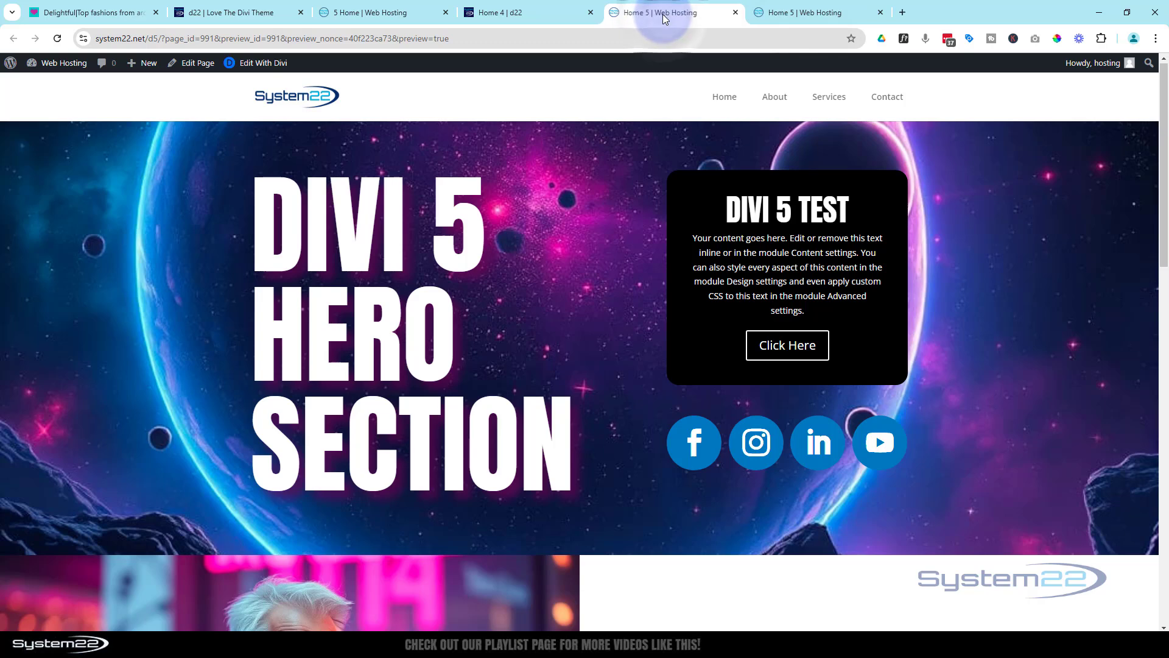
{"action": "left_click", "coordinate": [566, 16]}
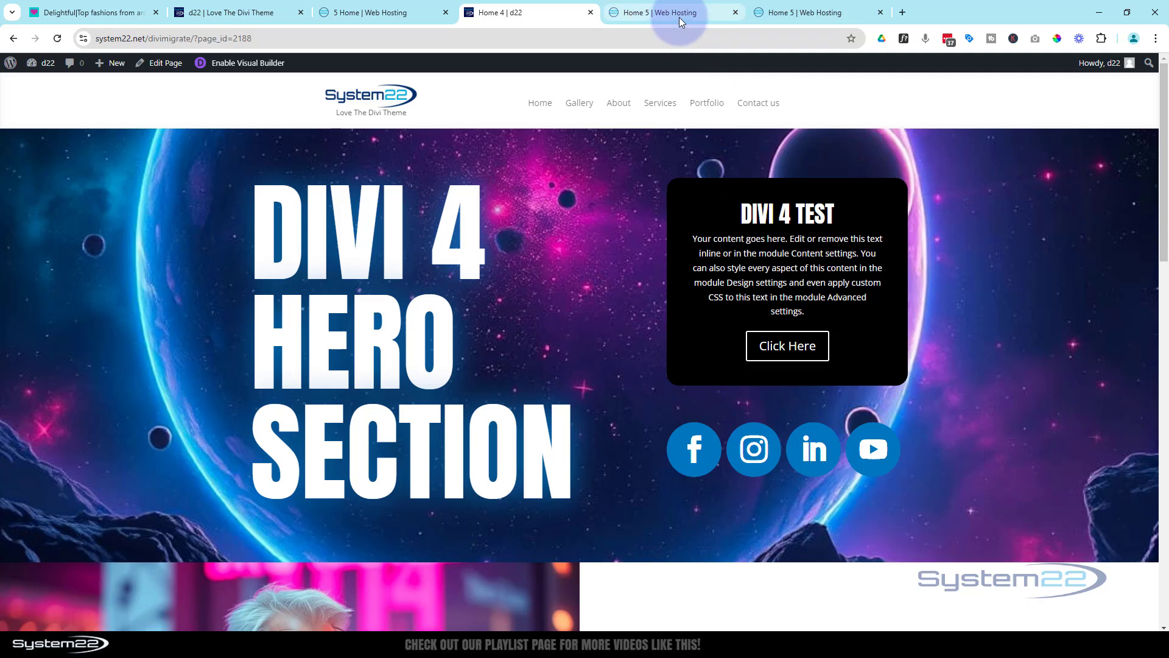
{"action": "left_click", "coordinate": [679, 17]}
{"action": "left_click", "coordinate": [555, 17]}
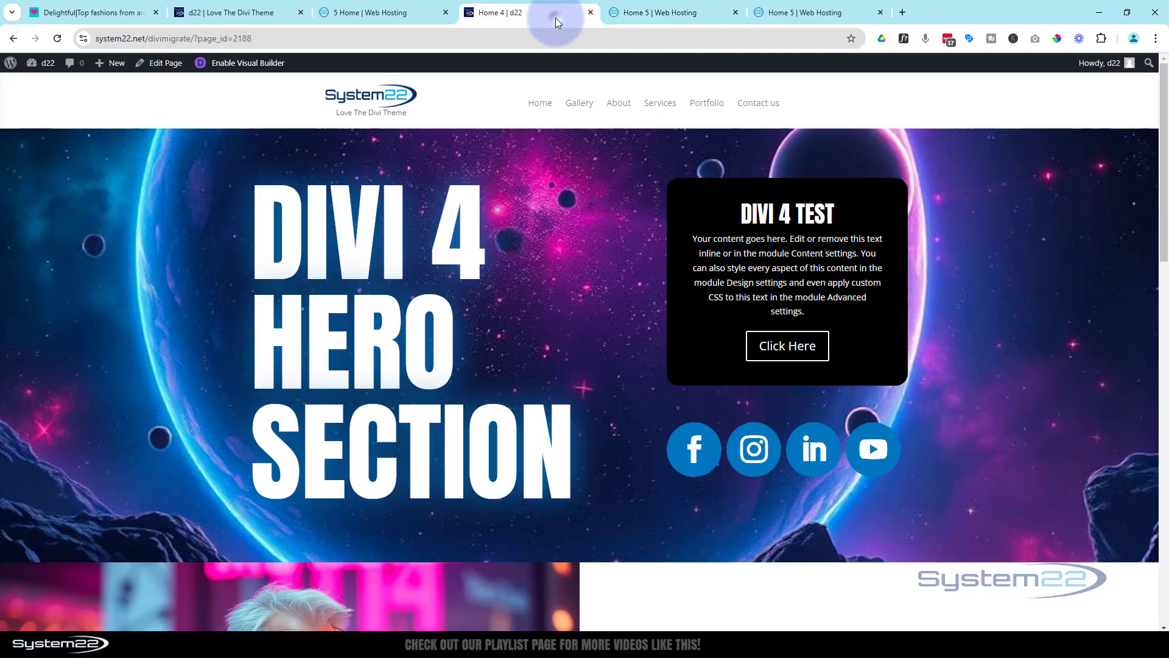
{"action": "left_click", "coordinate": [654, 12]}
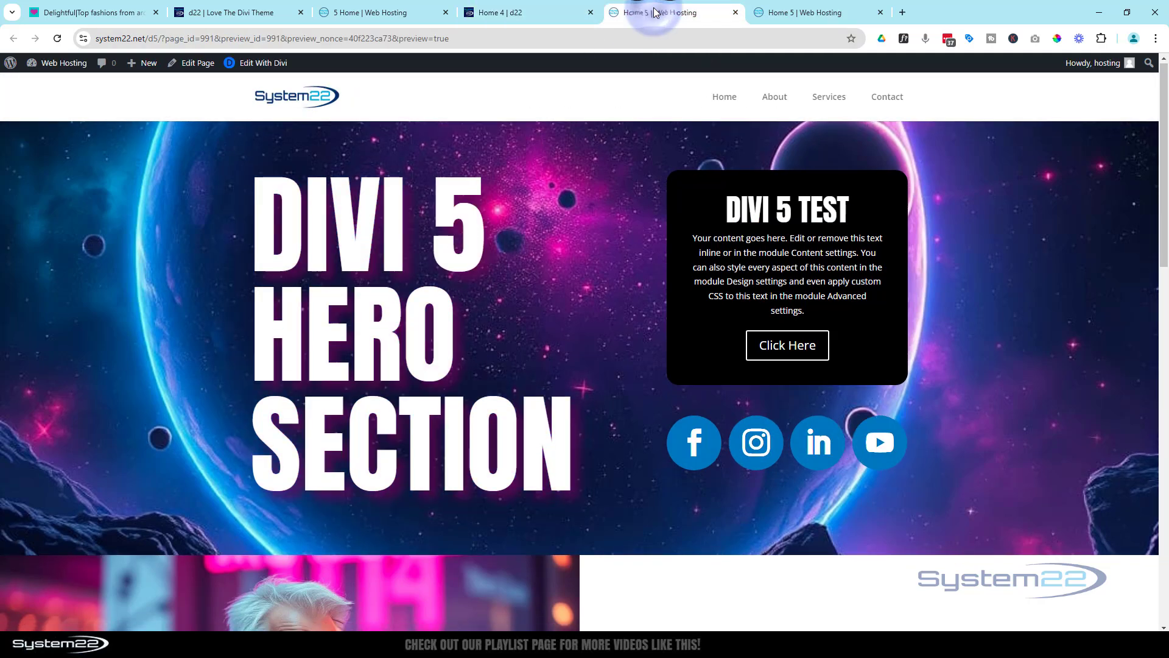
Look through the Divi 5 page's More Information, blurb and Reach Out sections, and return to its hero section
{"action": "scroll", "coordinate": [568, 252], "scroll_direction": "down", "scroll_amount": 7}
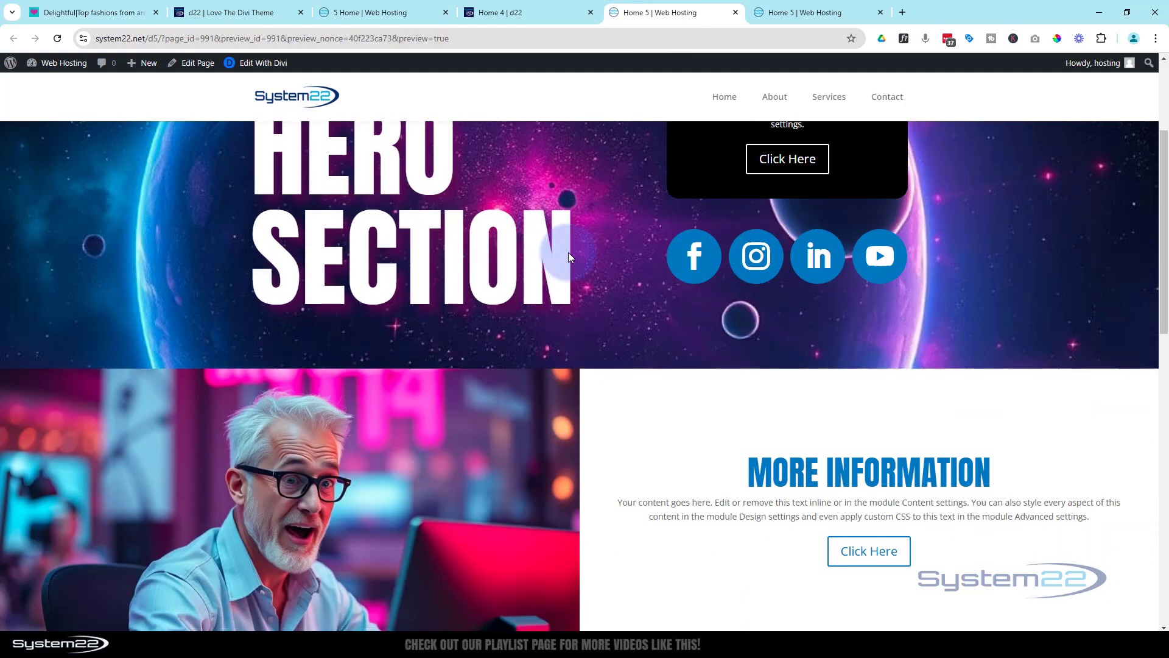
{"action": "scroll", "coordinate": [568, 252], "scroll_direction": "down", "scroll_amount": 8}
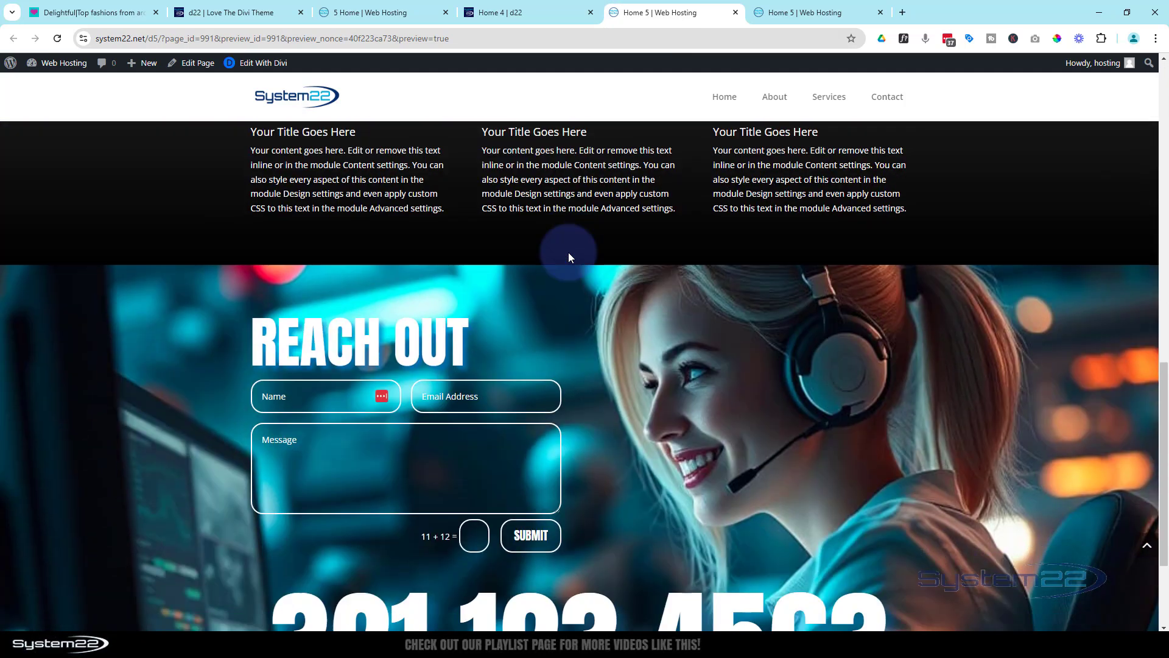
{"action": "scroll", "coordinate": [569, 254], "scroll_direction": "up", "scroll_amount": 8}
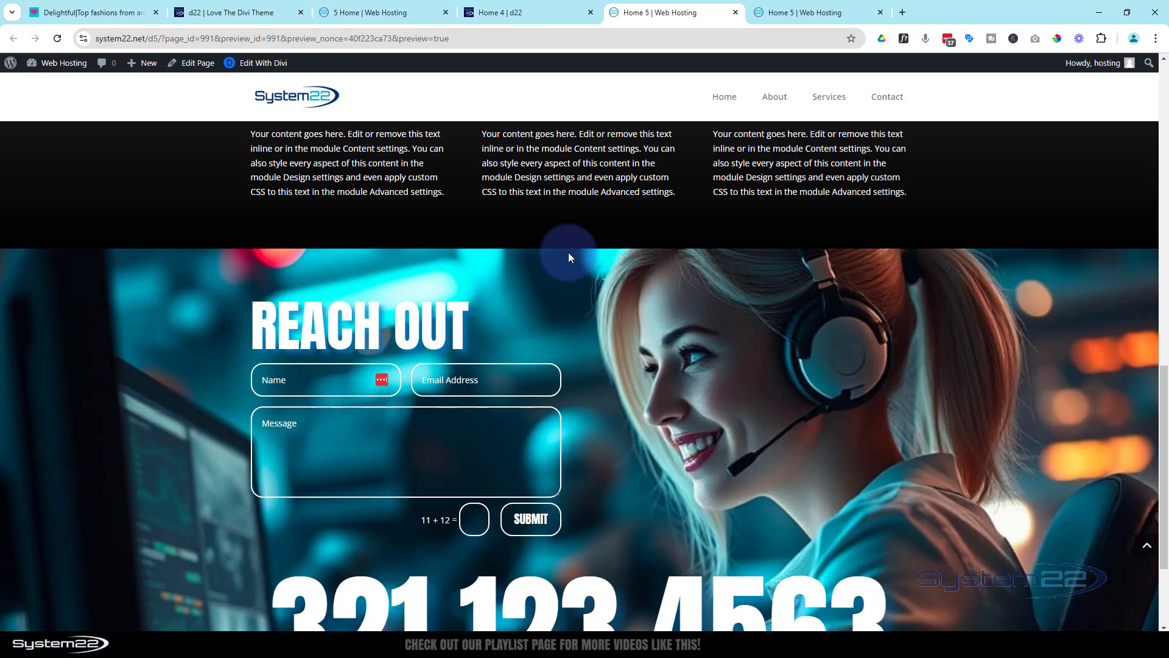
{"action": "scroll", "coordinate": [568, 252], "scroll_direction": "up", "scroll_amount": 6}
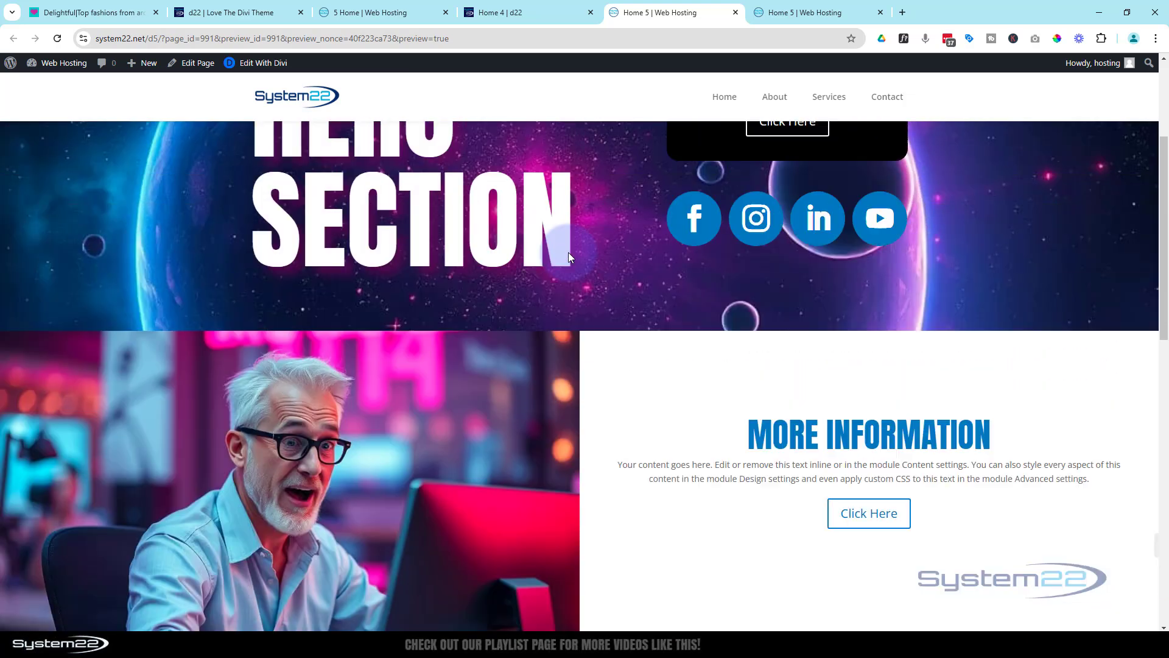
Switch to the Home 4 page and review its sections from the hero to the phone number heading and back
{"action": "left_click", "coordinate": [528, 11]}
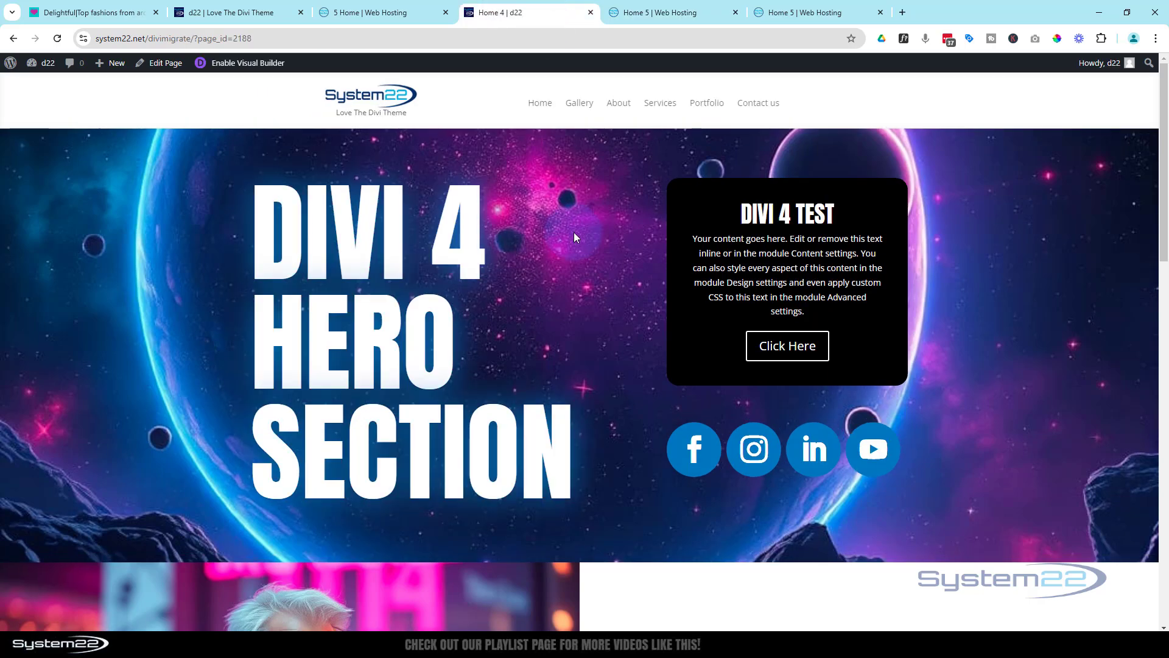
{"action": "scroll", "coordinate": [574, 237], "scroll_direction": "down", "scroll_amount": 5}
{"action": "scroll", "coordinate": [575, 236], "scroll_direction": "down", "scroll_amount": 8}
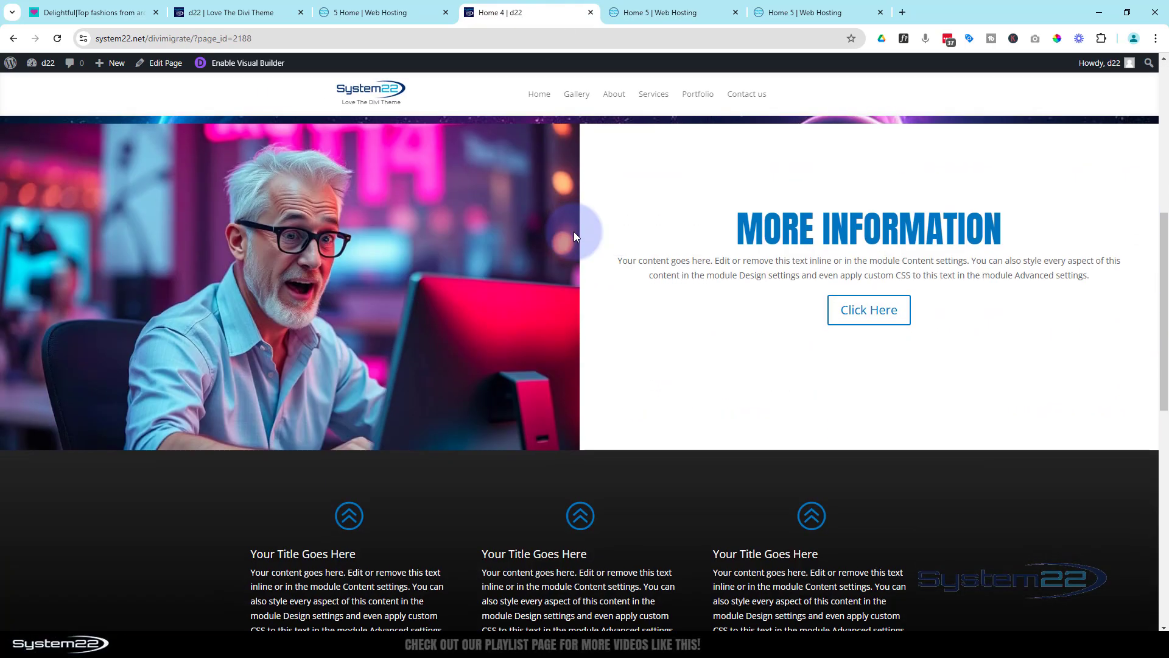
{"action": "scroll", "coordinate": [575, 233], "scroll_direction": "down", "scroll_amount": 3}
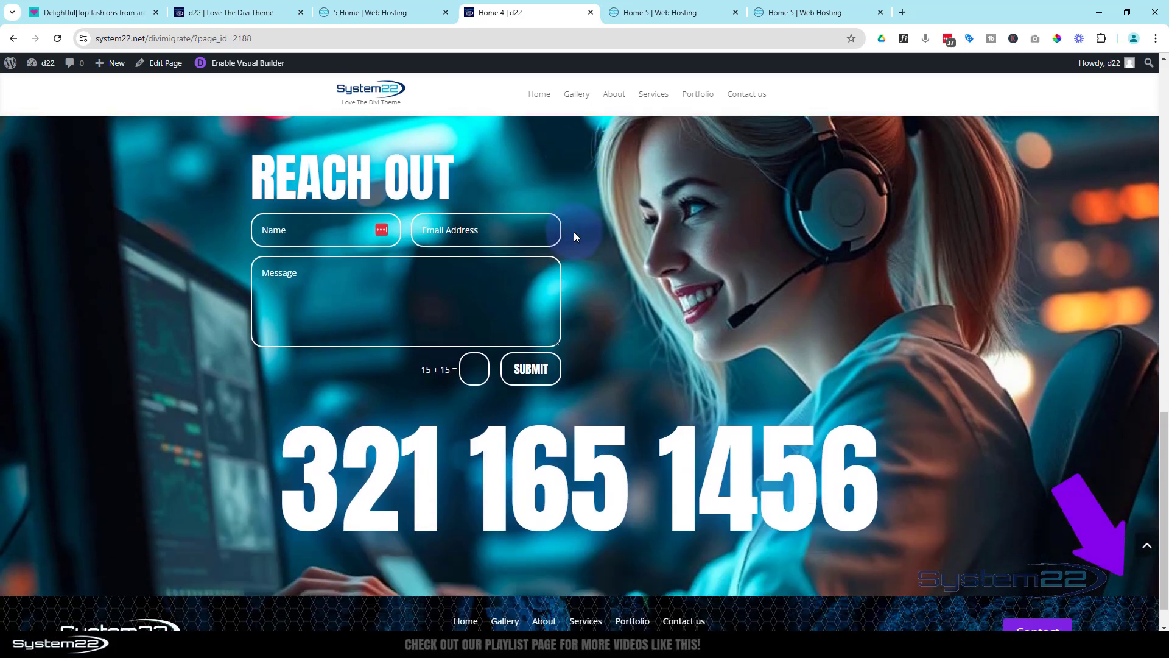
{"action": "scroll", "coordinate": [574, 231], "scroll_direction": "up", "scroll_amount": 10}
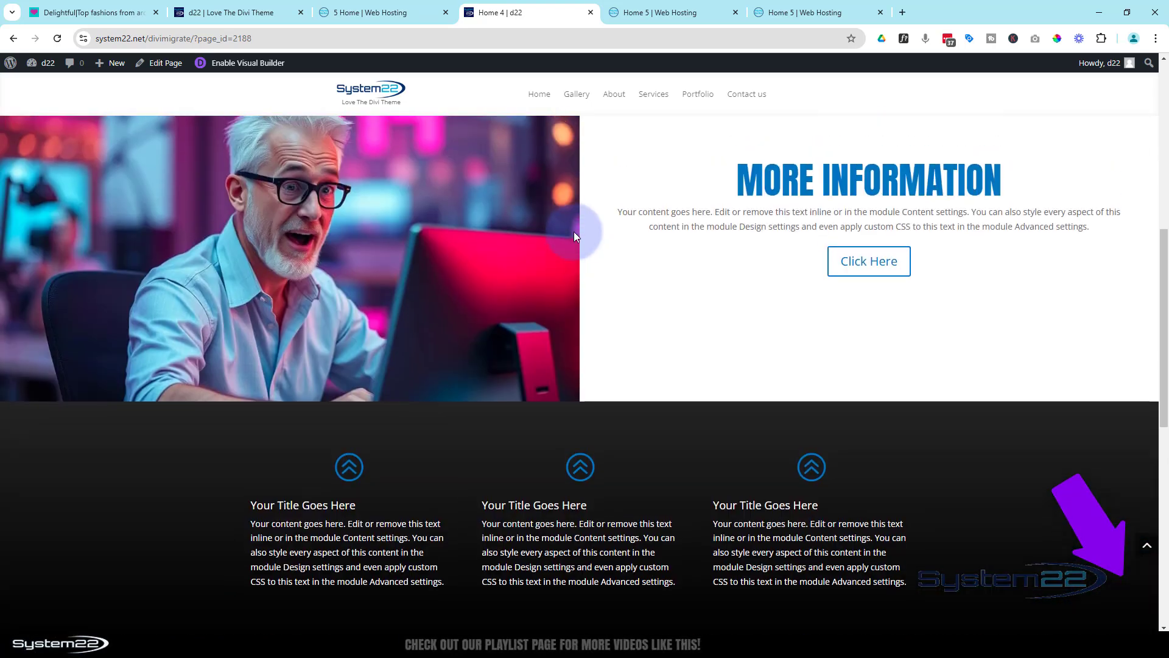
{"action": "scroll", "coordinate": [573, 232], "scroll_direction": "up", "scroll_amount": 8}
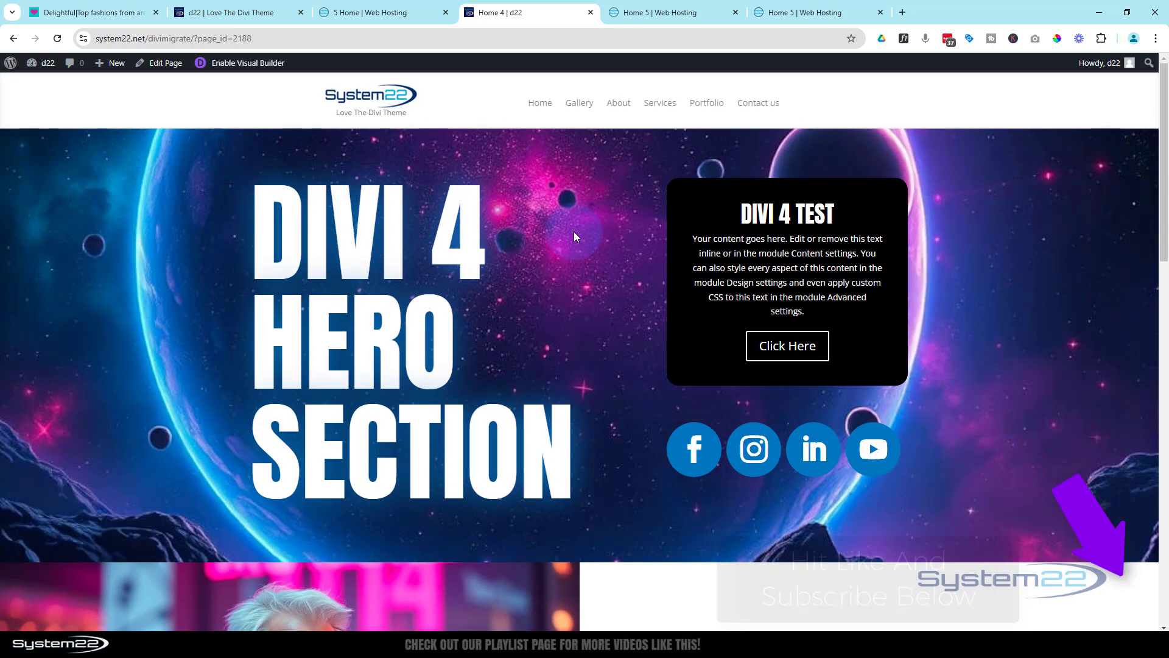
Return to the Home 5 page and check its sections against the Divi 4 version down to the phone number heading
{"action": "left_click", "coordinate": [665, 12]}
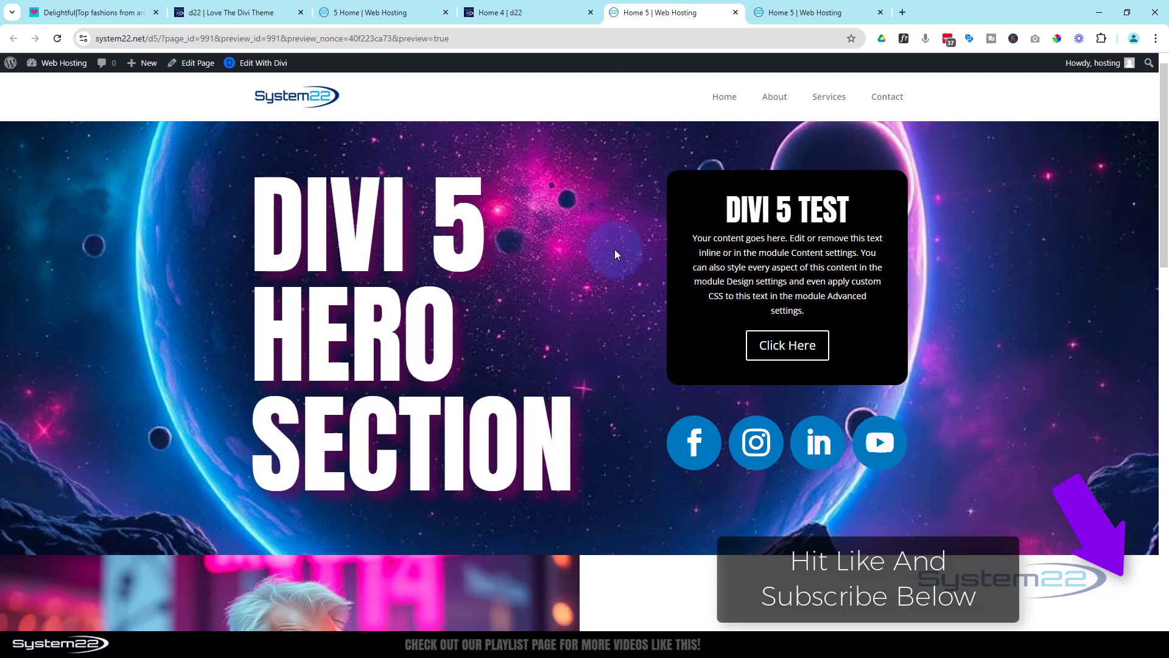
{"action": "scroll", "coordinate": [616, 250], "scroll_direction": "down", "scroll_amount": 6}
{"action": "scroll", "coordinate": [615, 250], "scroll_direction": "down", "scroll_amount": 6}
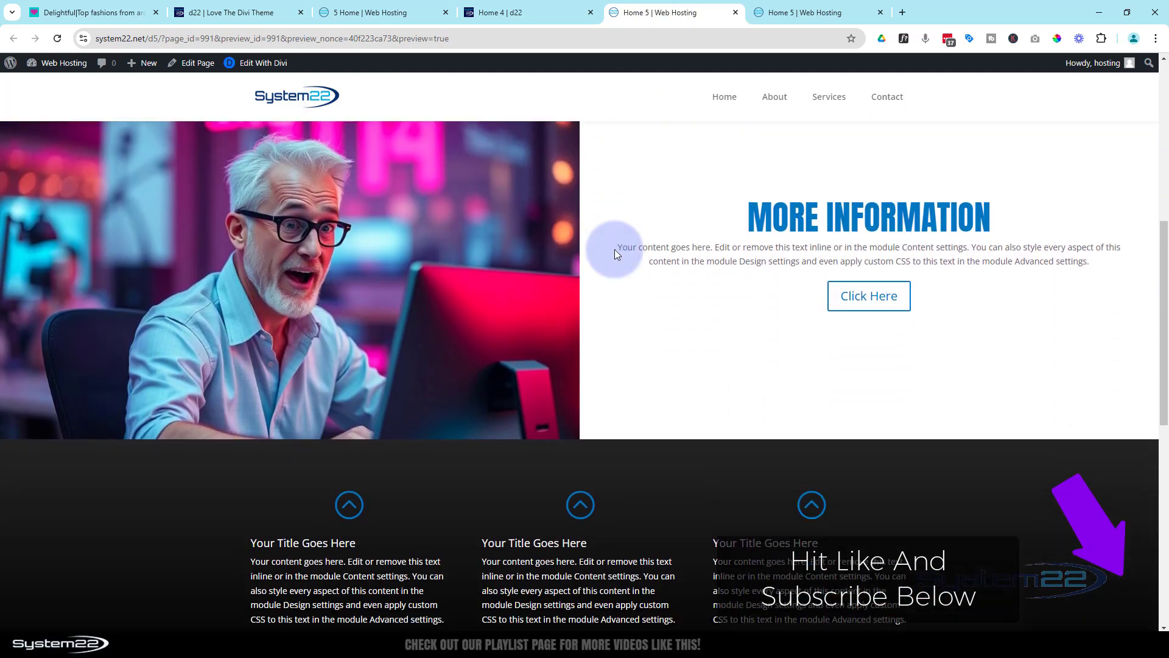
{"action": "scroll", "coordinate": [615, 250], "scroll_direction": "down", "scroll_amount": 3}
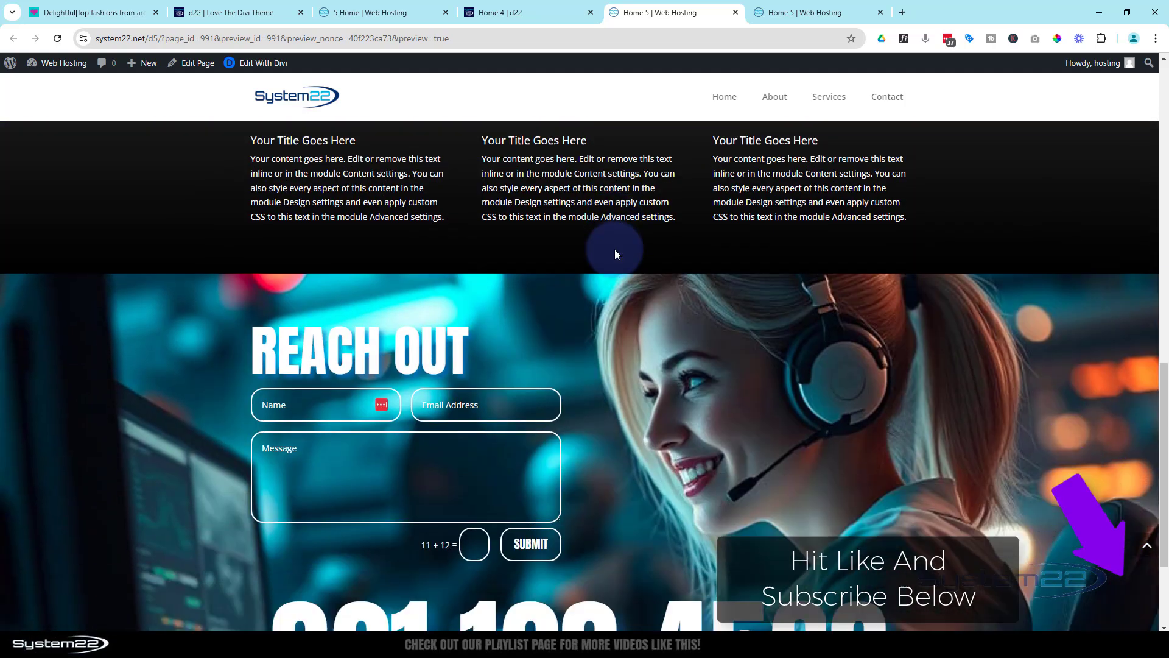
{"action": "scroll", "coordinate": [615, 250], "scroll_direction": "up", "scroll_amount": 6}
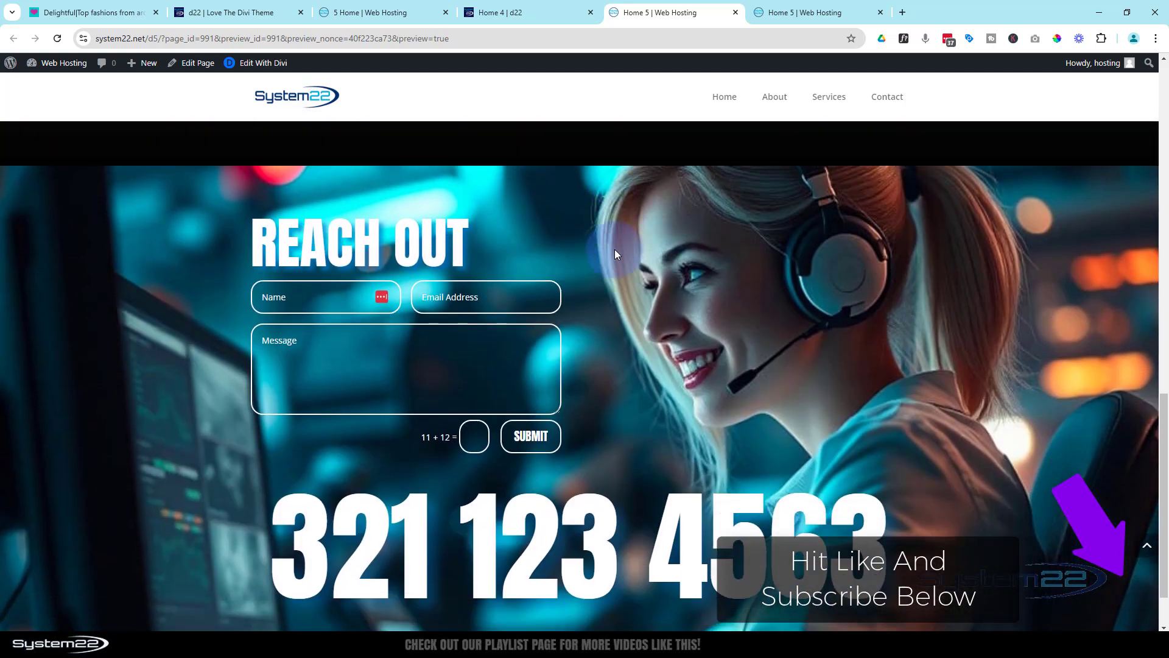
{"action": "scroll", "coordinate": [616, 250], "scroll_direction": "up", "scroll_amount": 6}
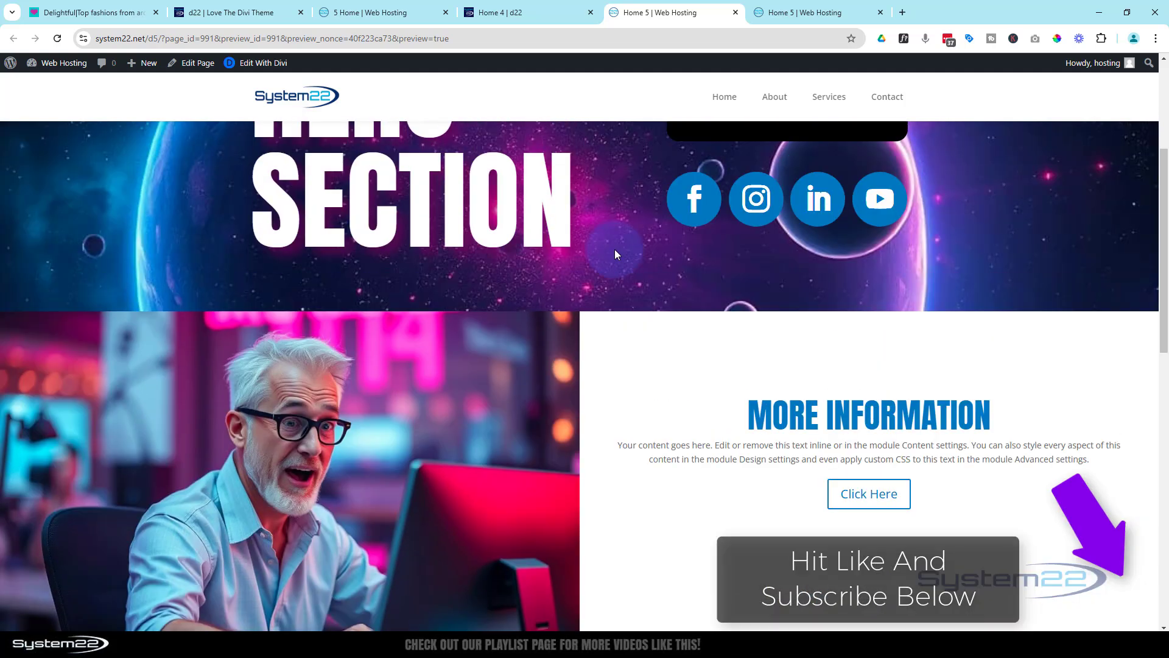